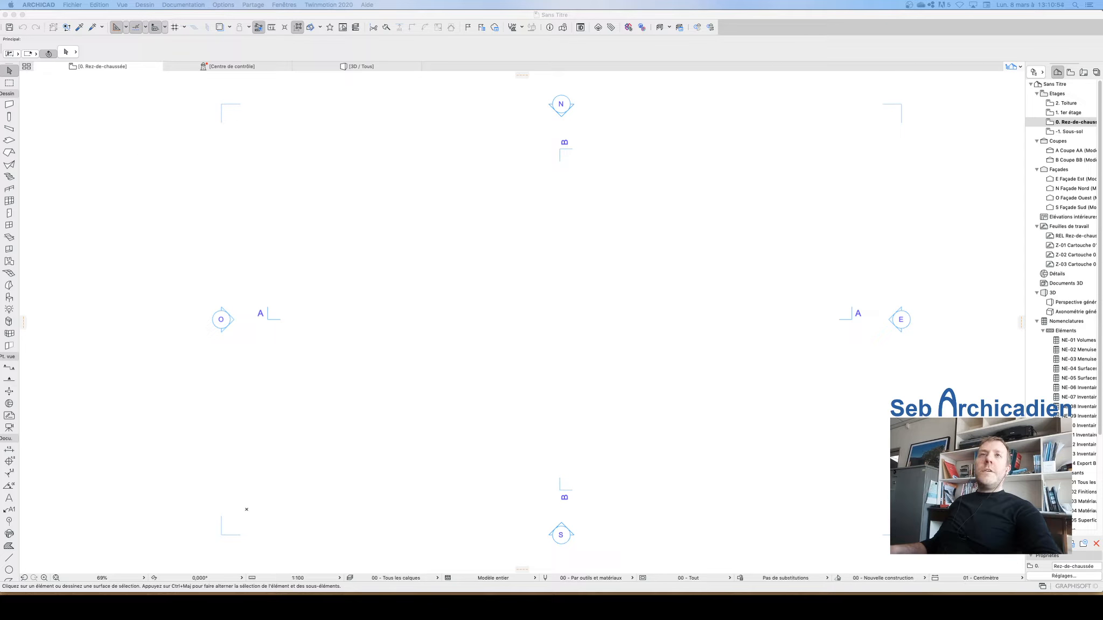
click(501, 18)
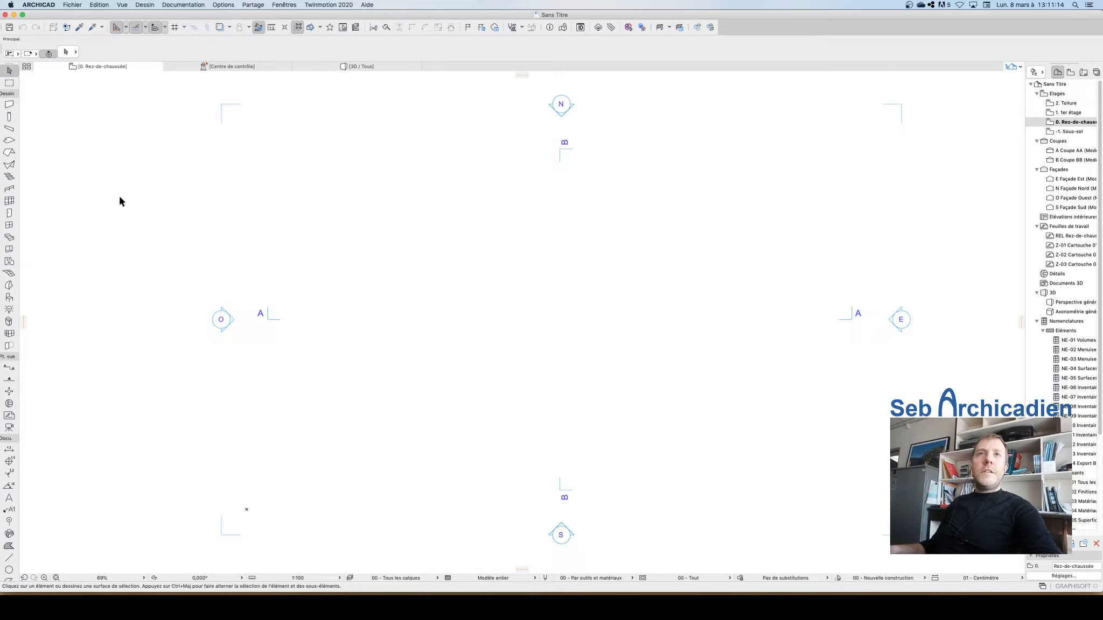
click(9, 104)
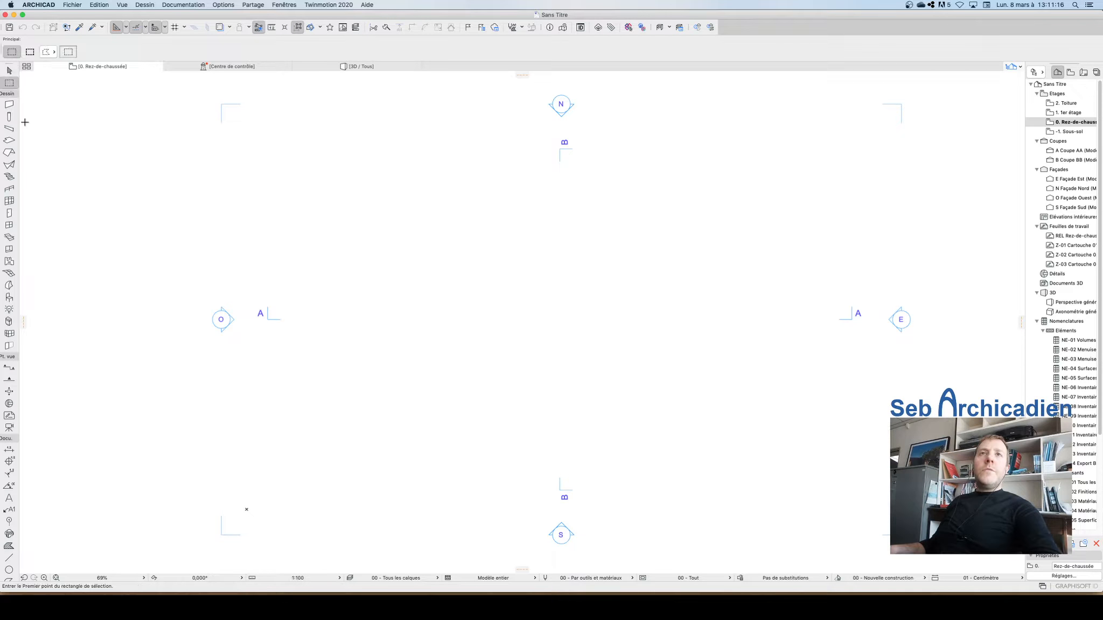
click(7, 74)
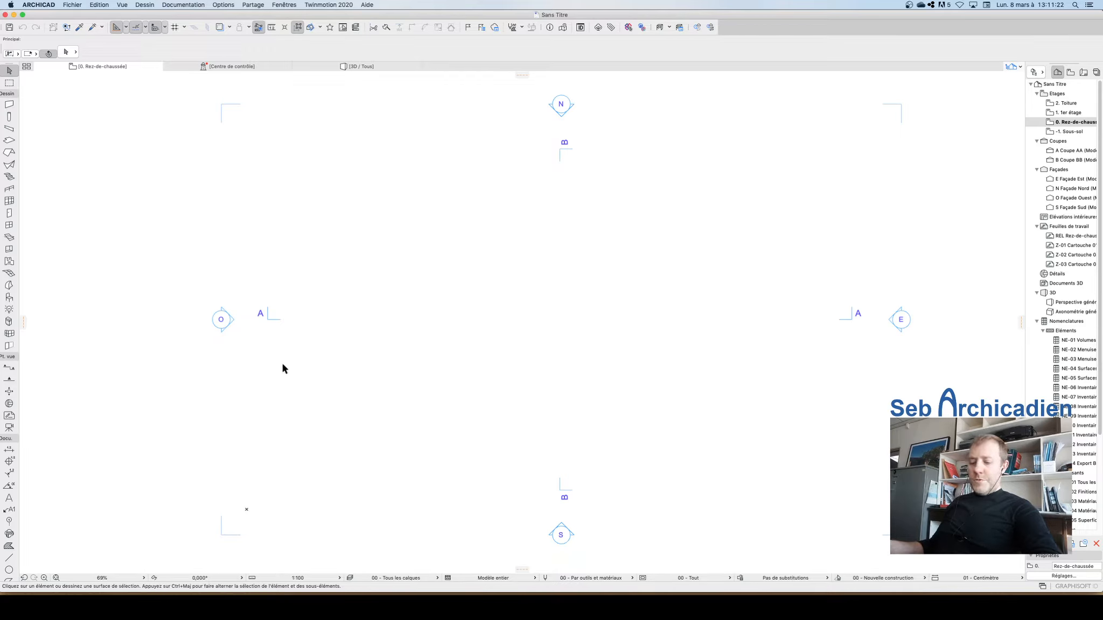
Step: Set the Wall tool's reference line to Face intérieure and its structure to 1.2 - Mur ext. - Béton + isolation périphérique
click(8, 106)
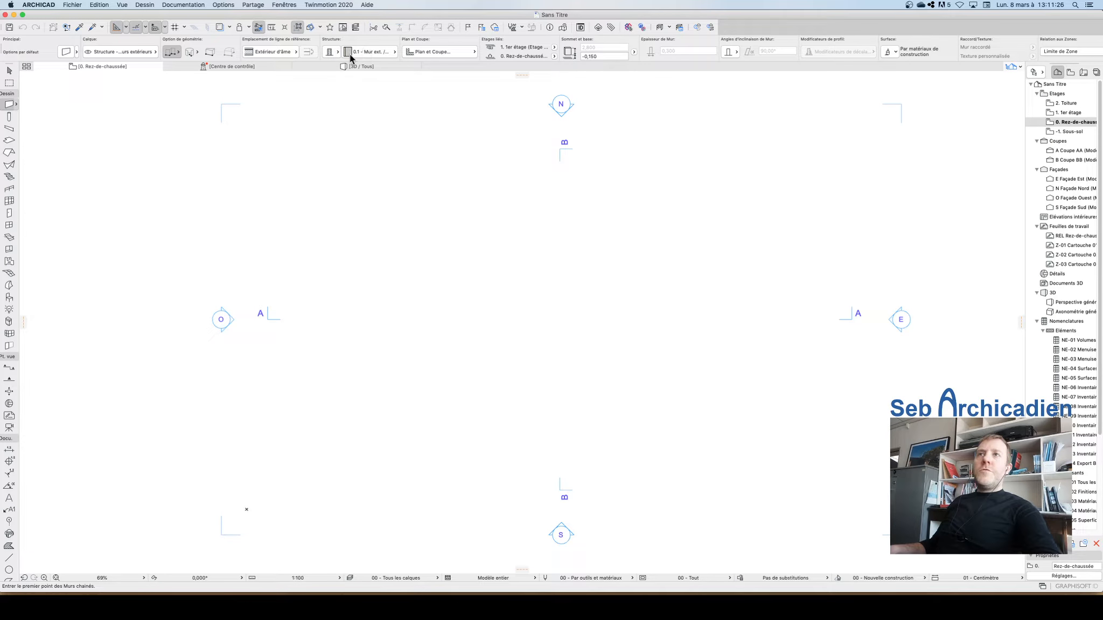
click(264, 49)
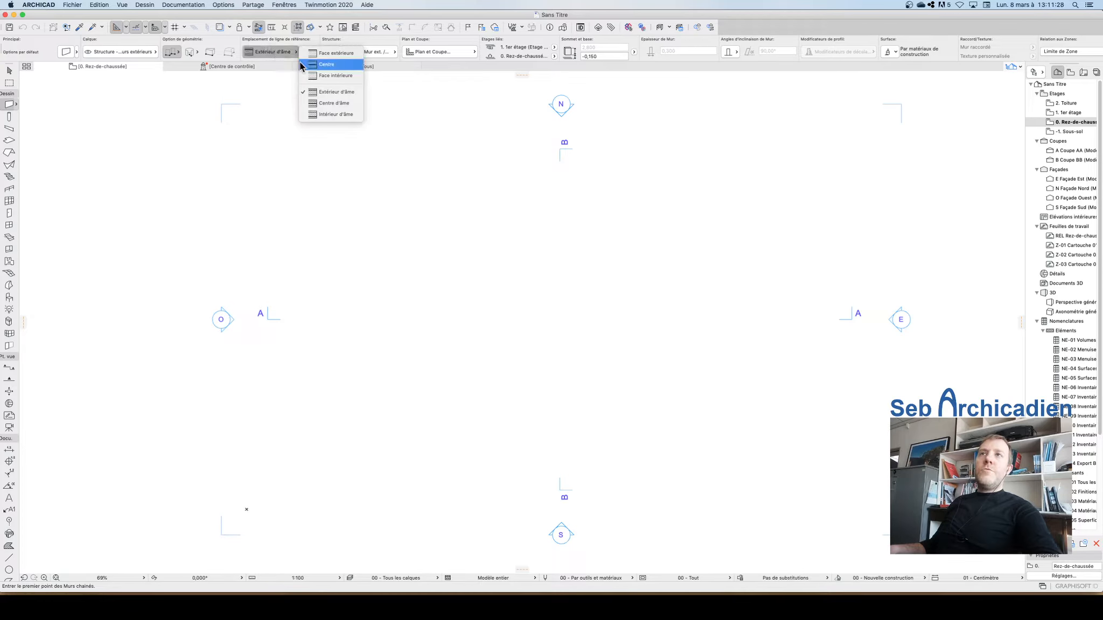
click(336, 77)
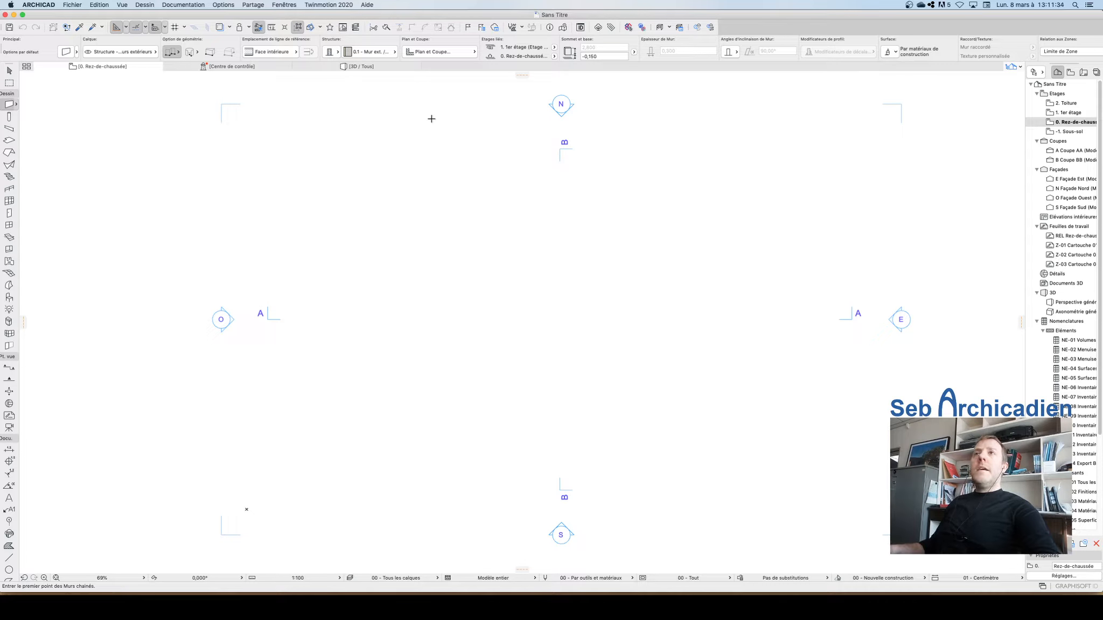
click(376, 52)
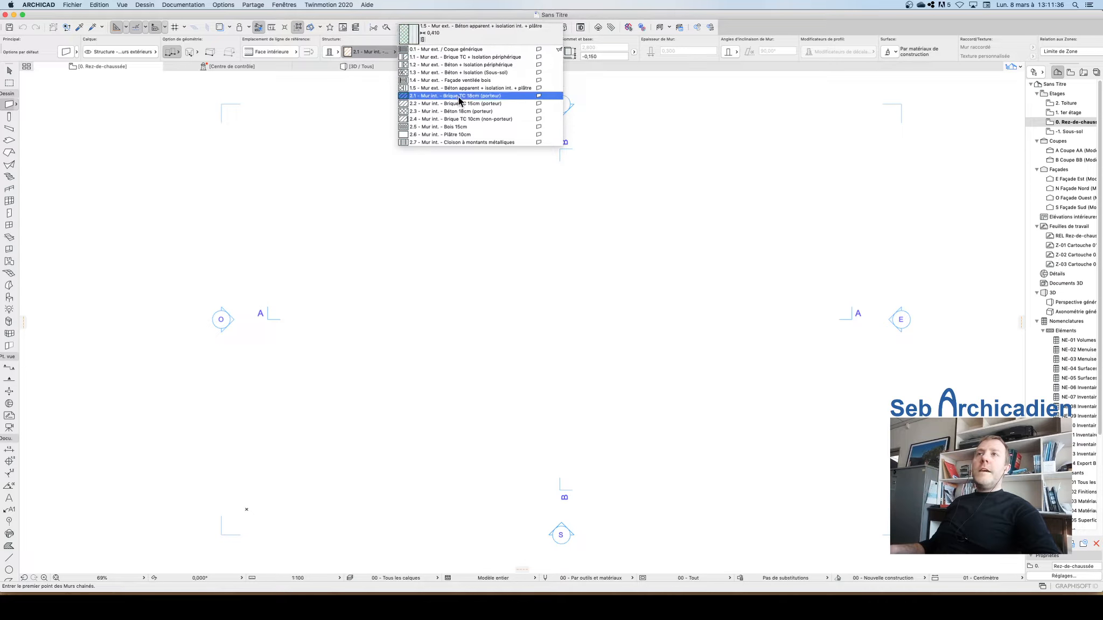
click(476, 65)
Step: Switch the wall geometry option to rectangle
click(420, 268)
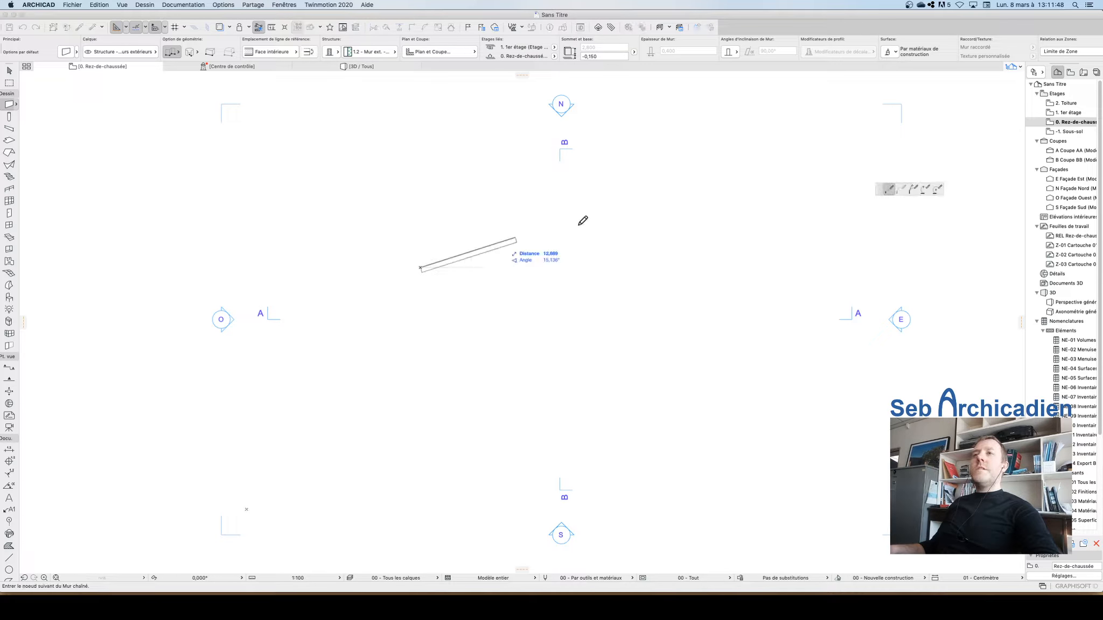
click(173, 52)
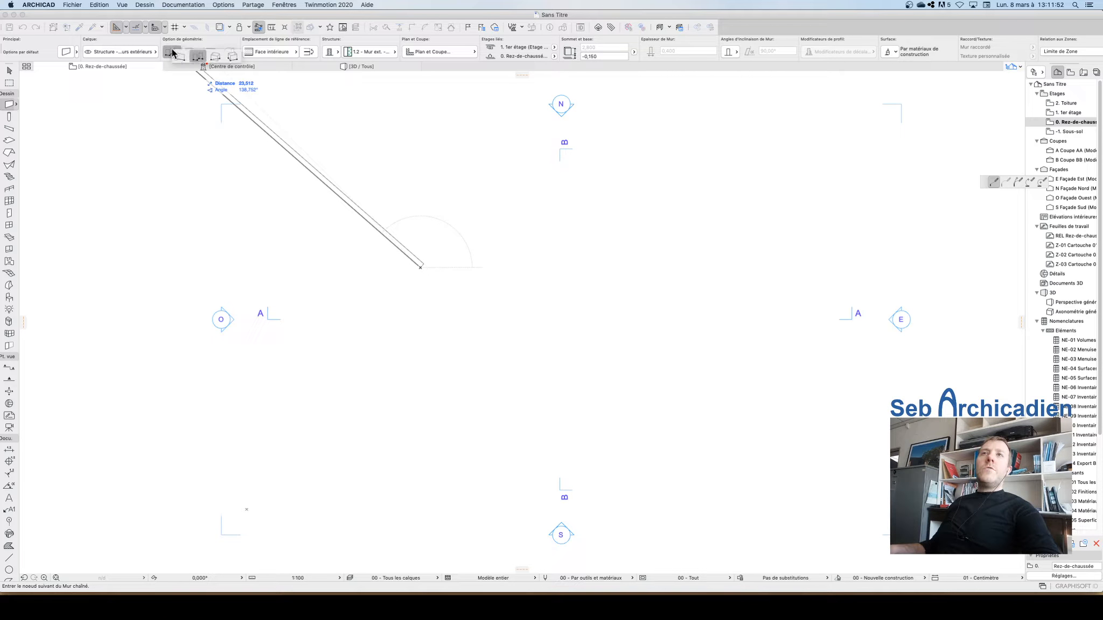
click(215, 56)
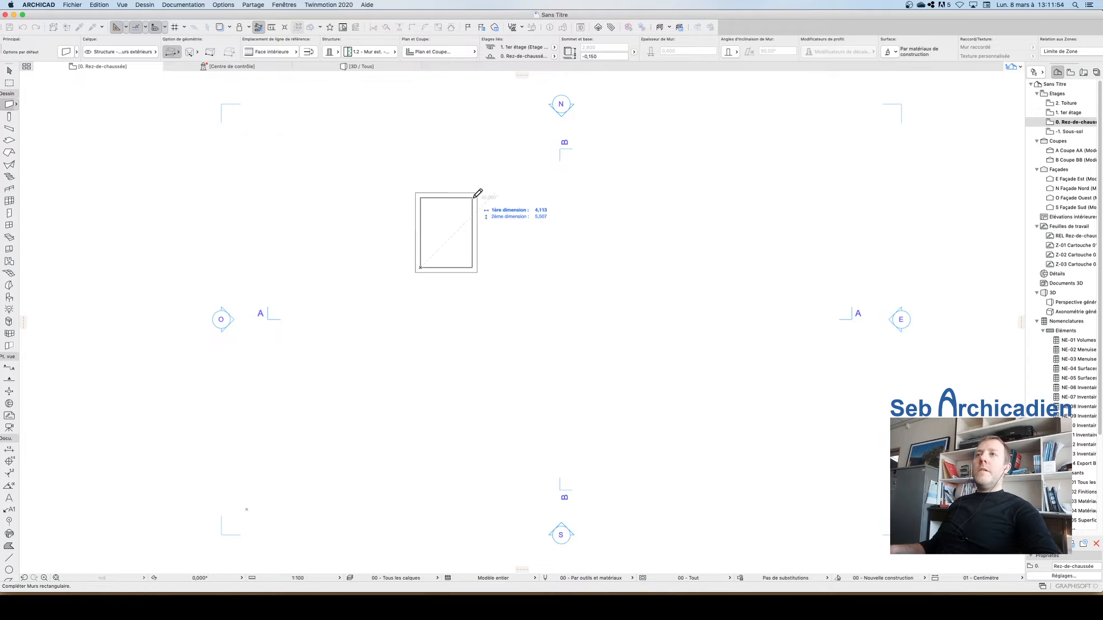
Step: Draw a rectangular wall enclosure on the ground floor plan, then undo it
click(555, 194)
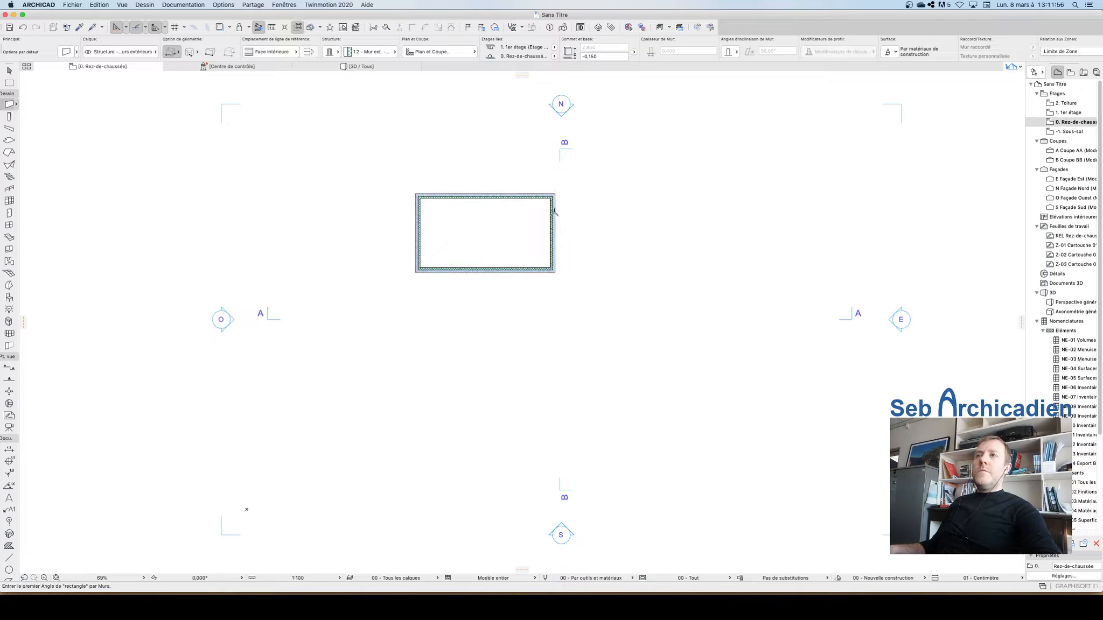
scroll(469, 197, up, 5)
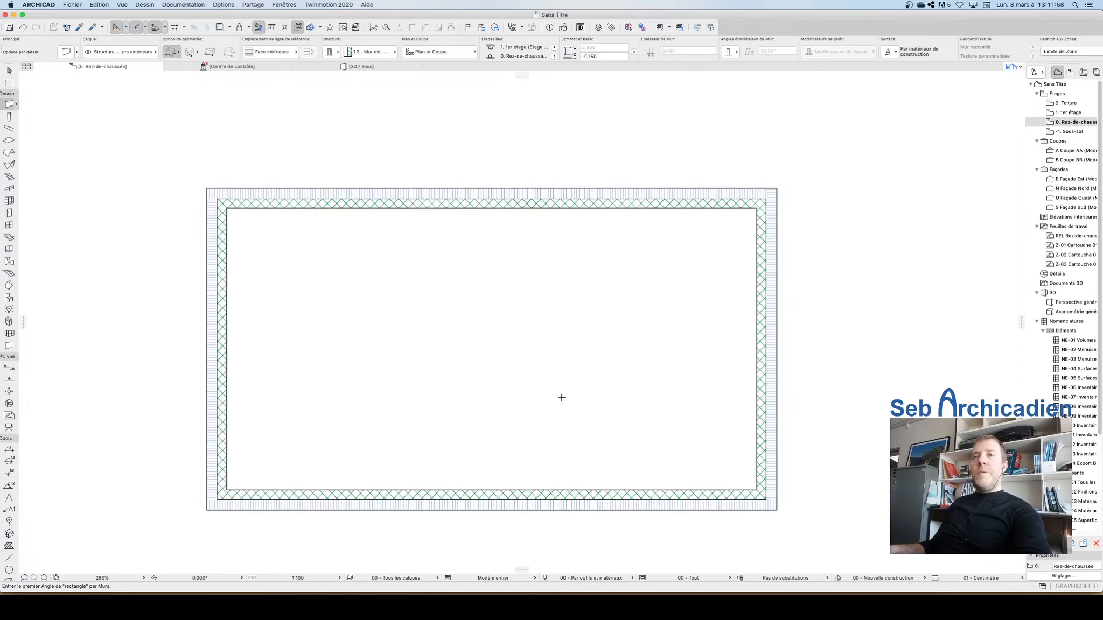
scroll(562, 397, down, 2)
key(super+z)
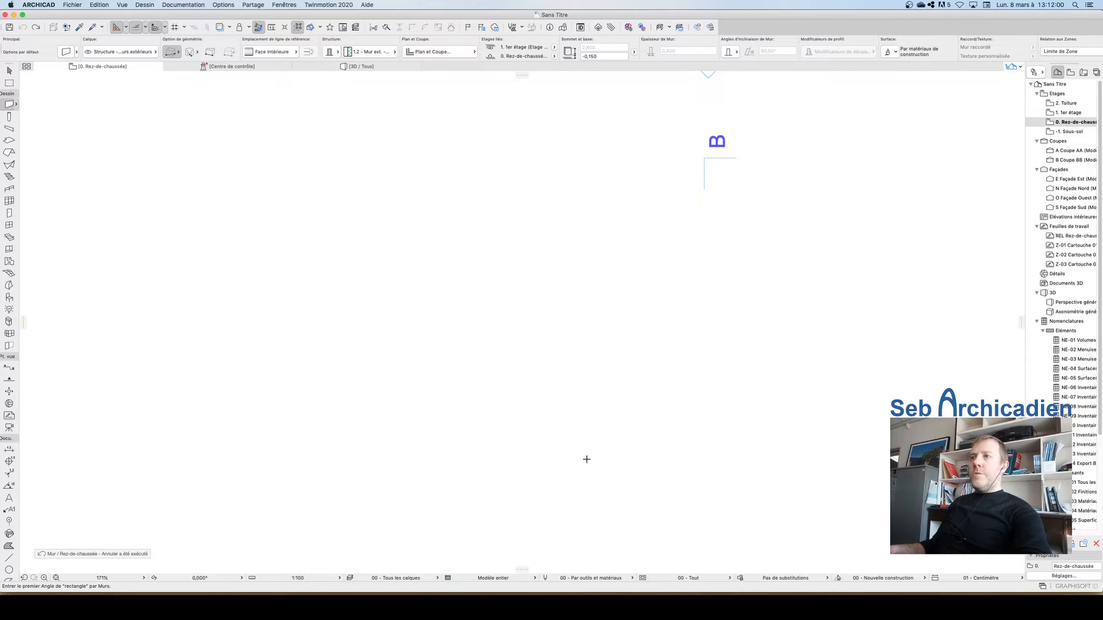
Step: Draw a rectangular wall enclosure with the 1.2 composite, entering 6 as the opposite corner's X coordinate
click(364, 52)
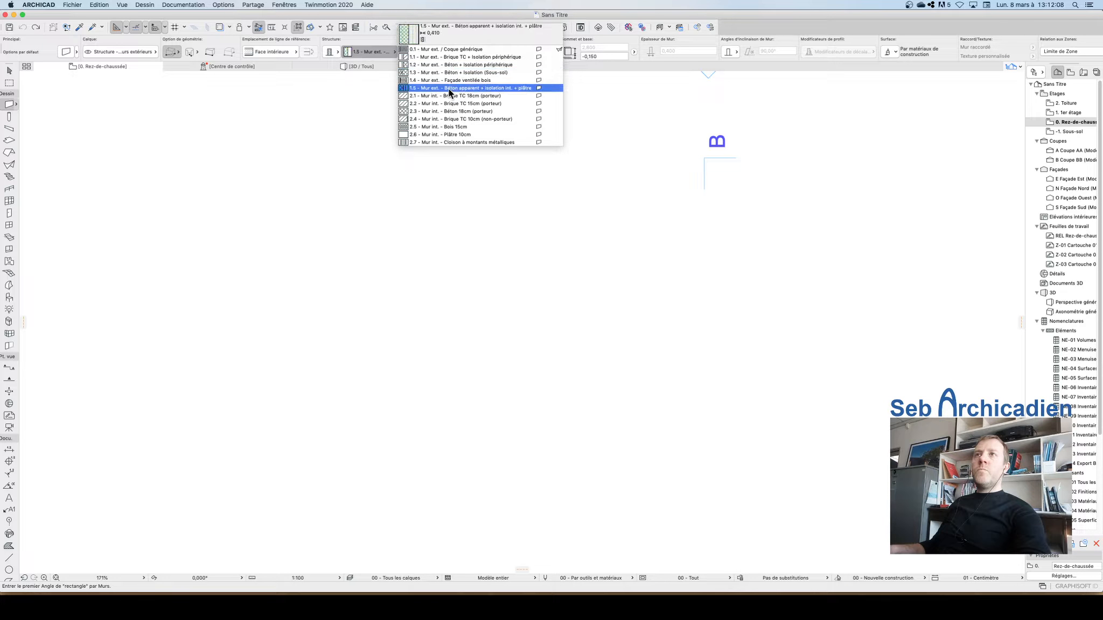
click(451, 66)
scroll(434, 95, down, 3)
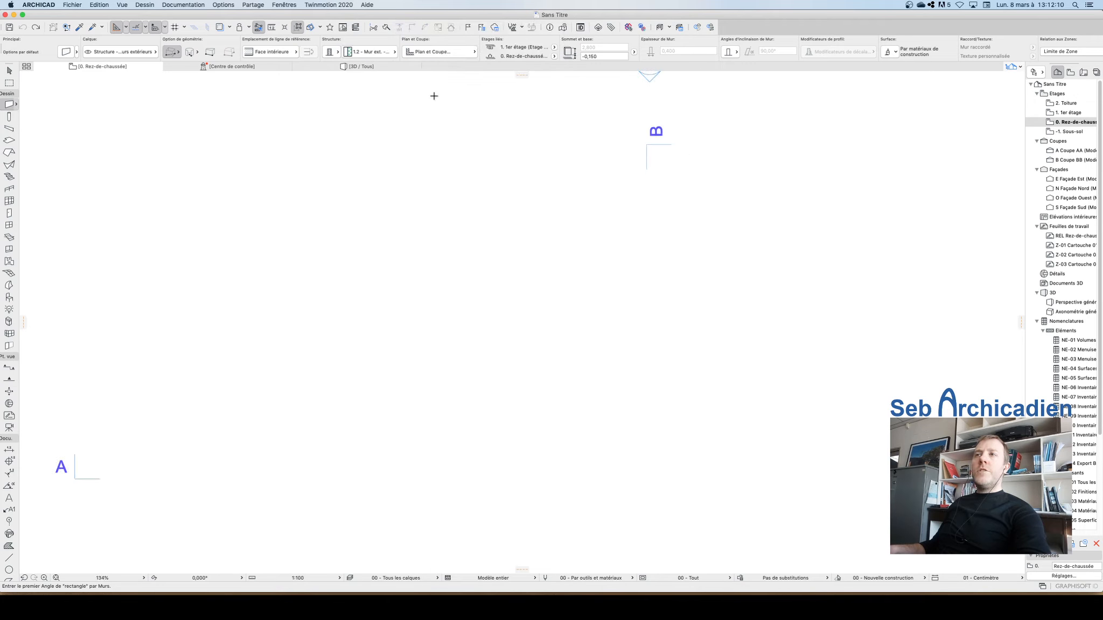
scroll(434, 96, down, 5)
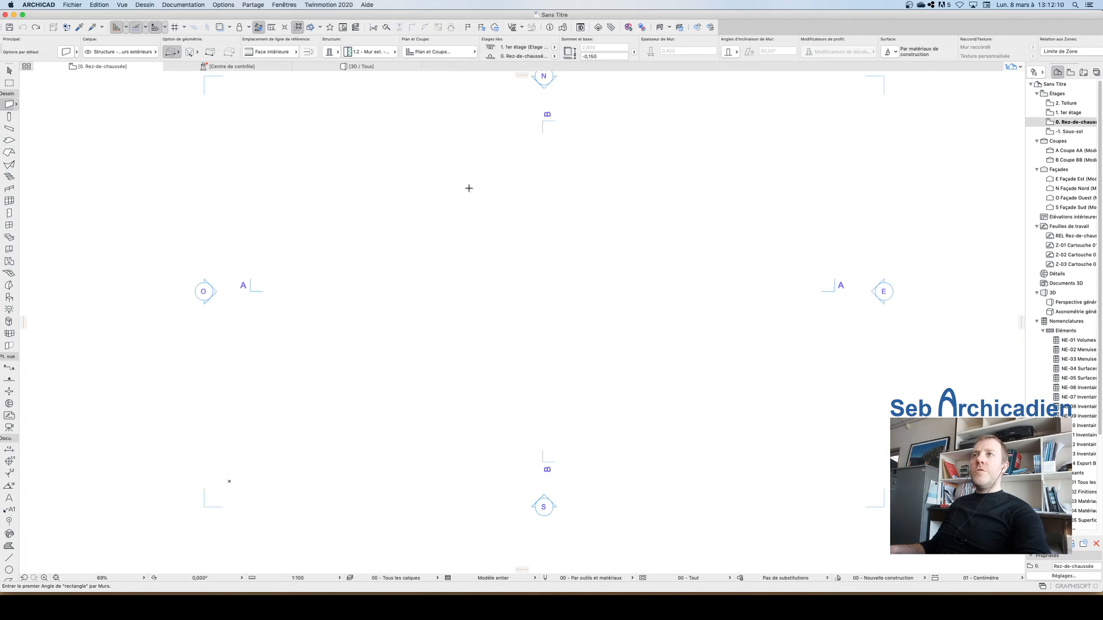
click(412, 324)
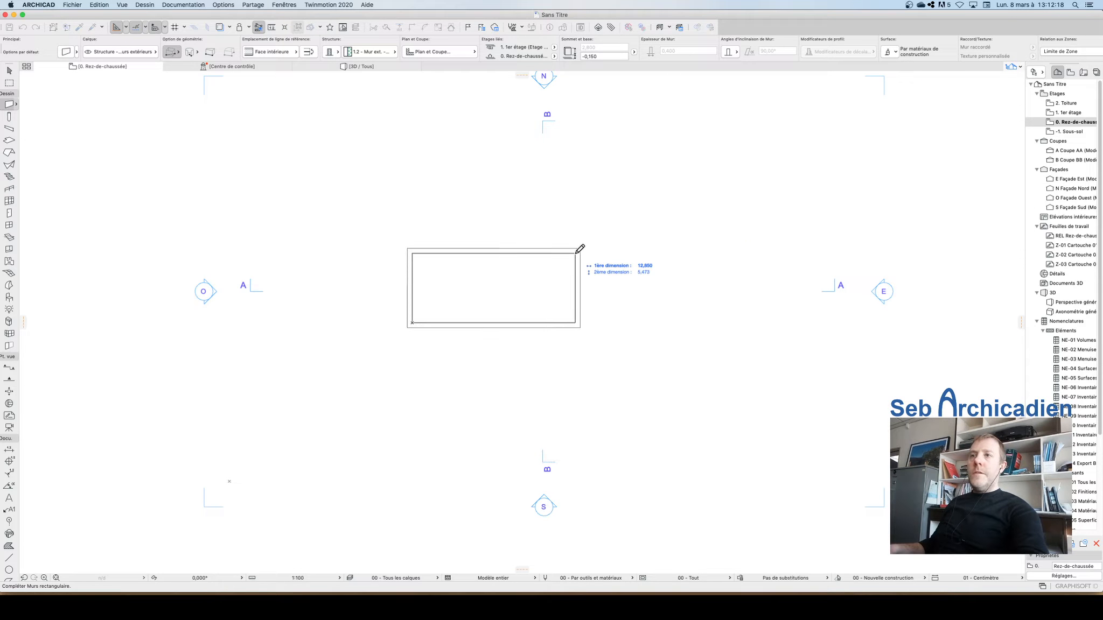
key(Escape)
click(457, 164)
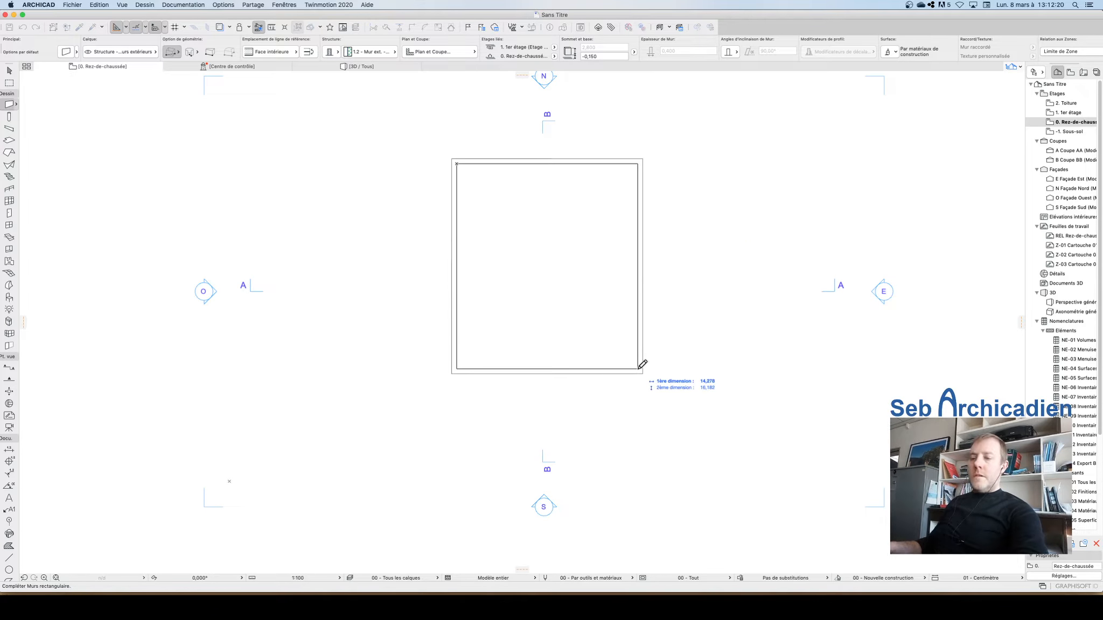
text(x)
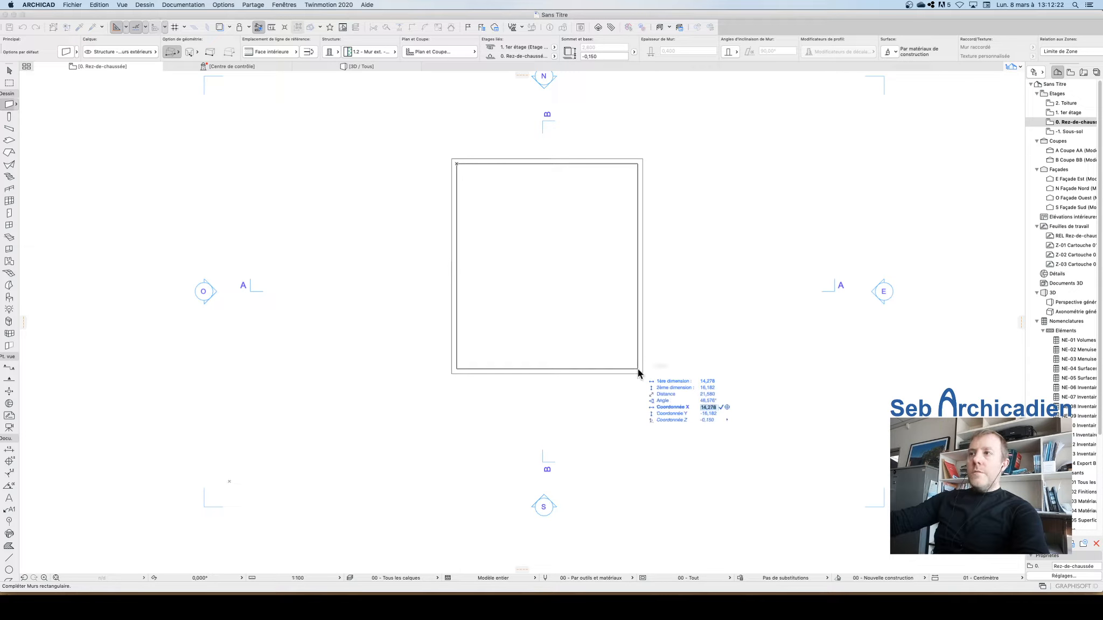
text(6)
key(Tab)
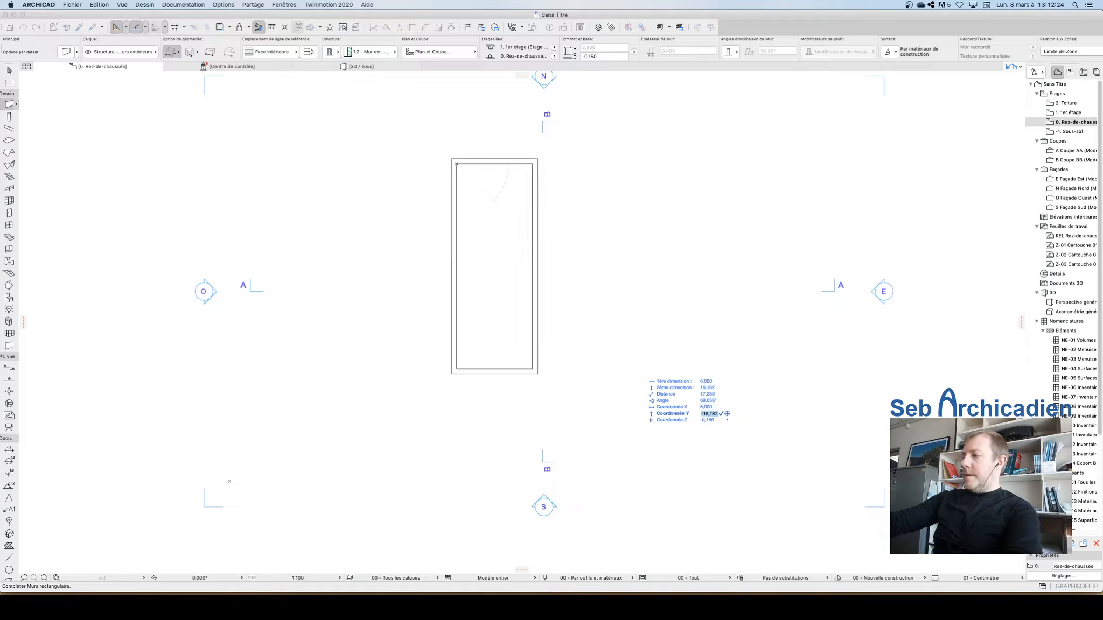
text(-10)
key(Return)
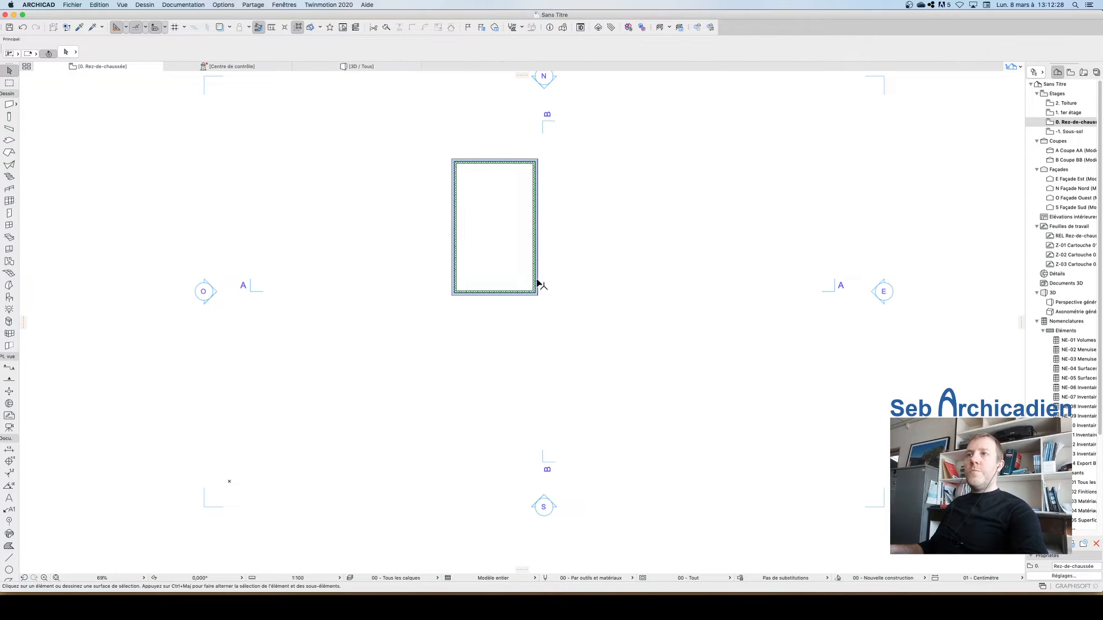
Step: Group the four new walls together
click(99, 4)
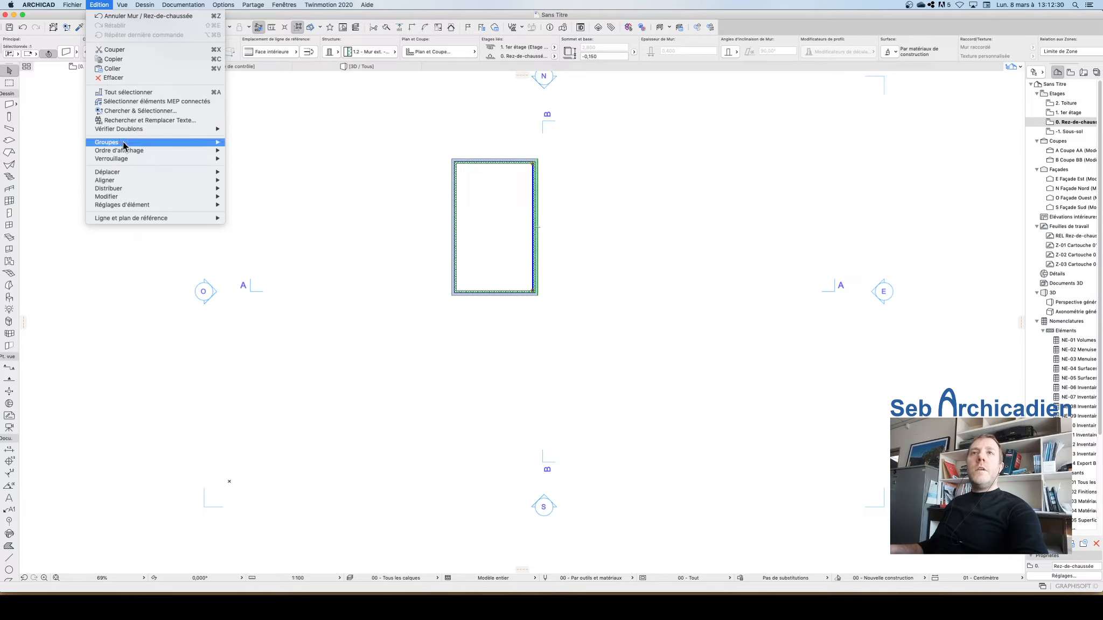
mouse_move(129, 142)
click(253, 167)
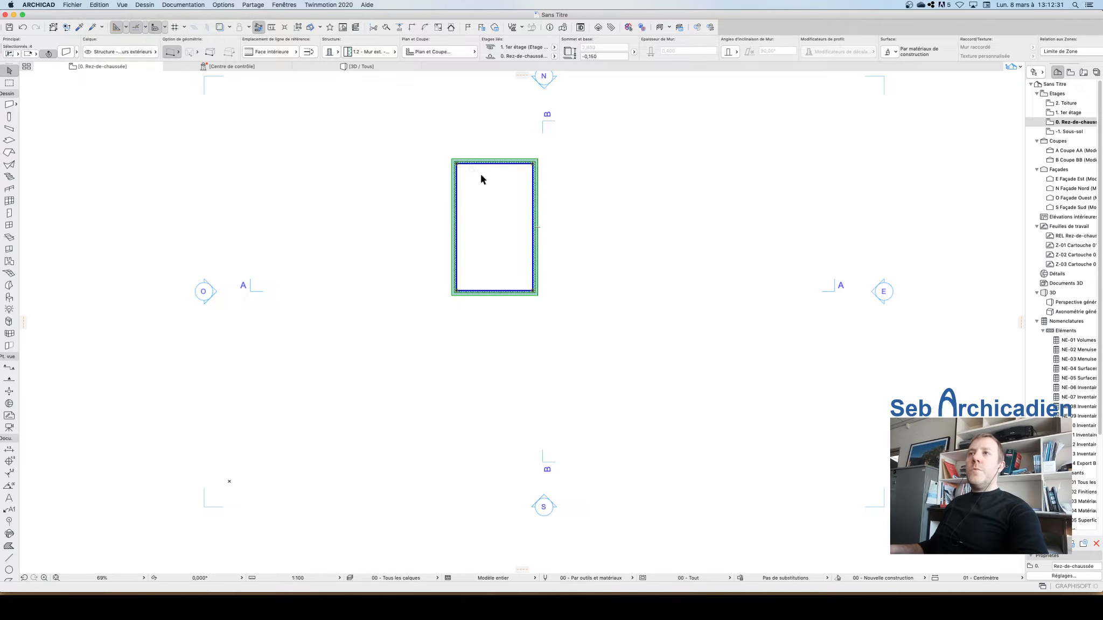
Step: Move the grouped walls diagonally down and to the right, then deselect them
key(super+d)
click(455, 166)
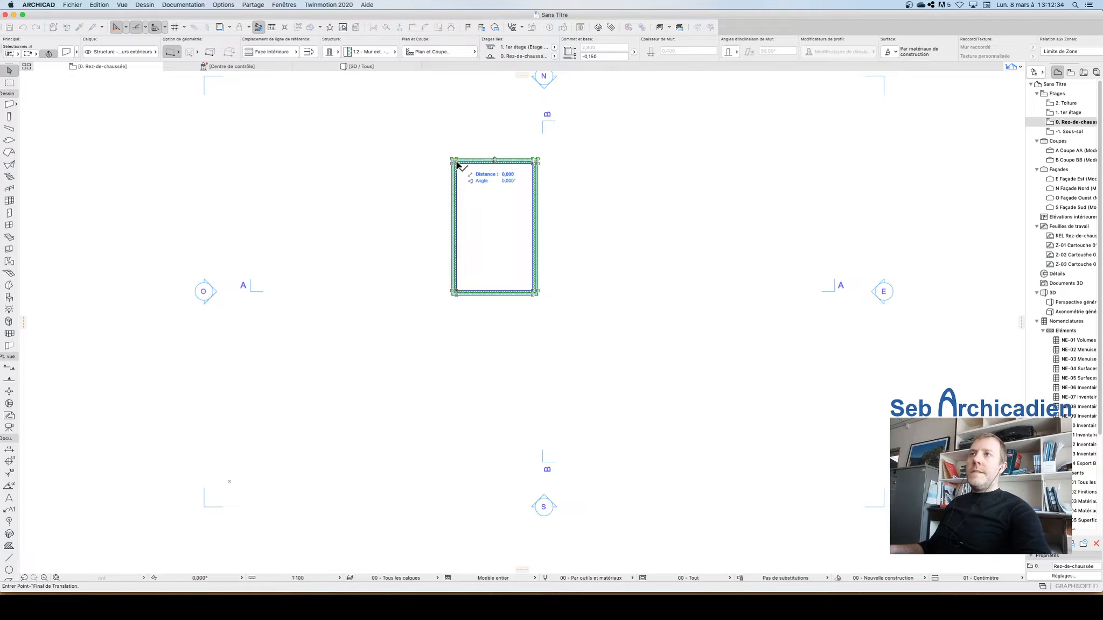
click(505, 216)
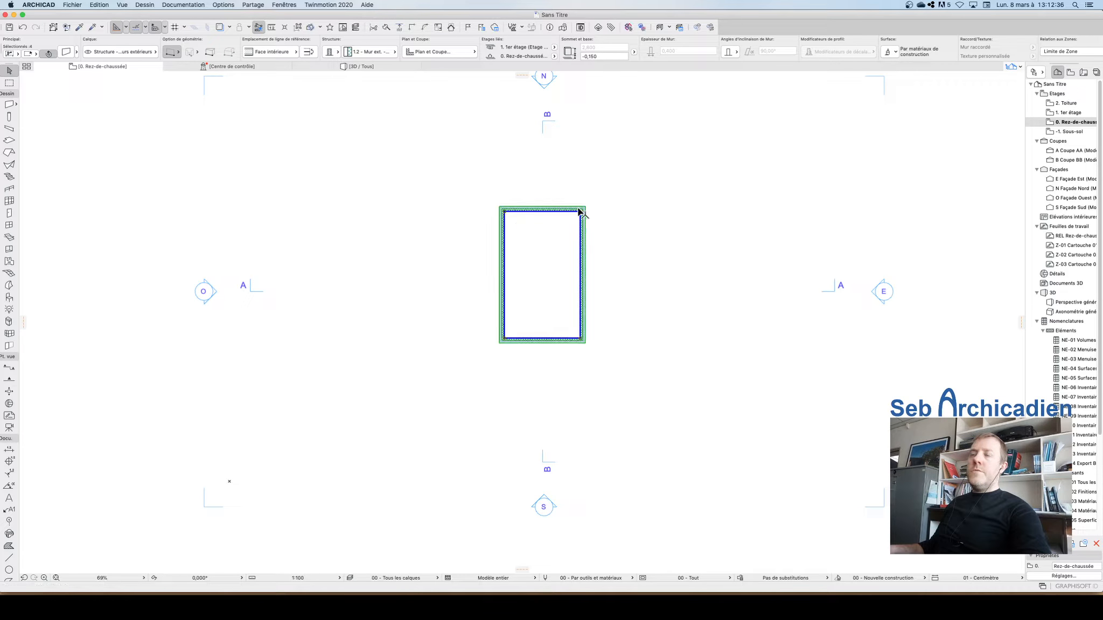
scroll(542, 283, up, 5)
scroll(636, 310, down, 1)
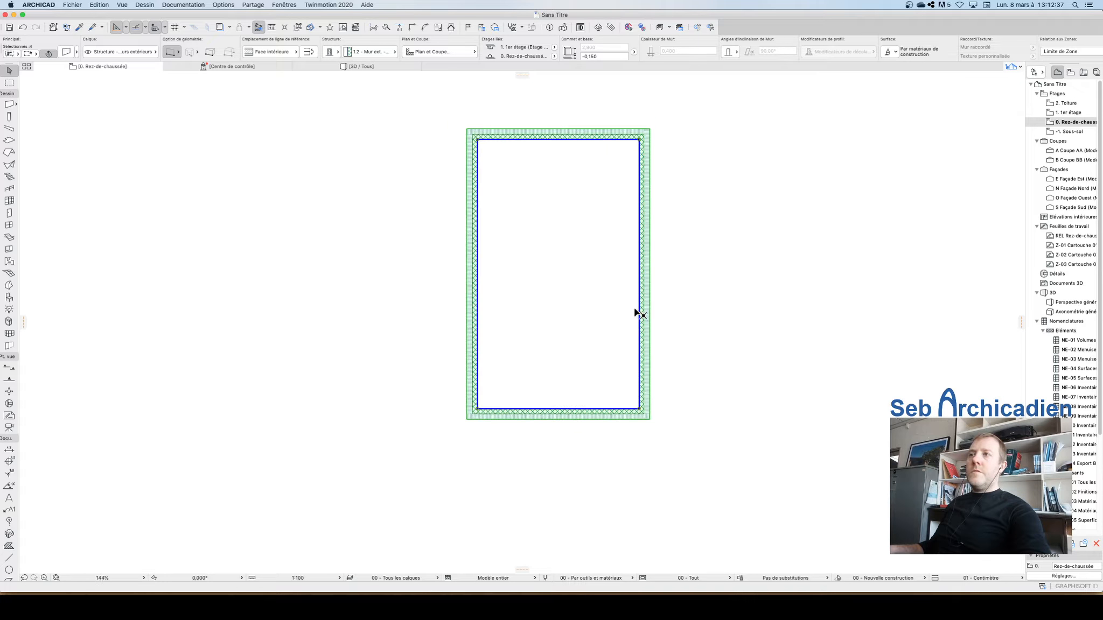
click(672, 213)
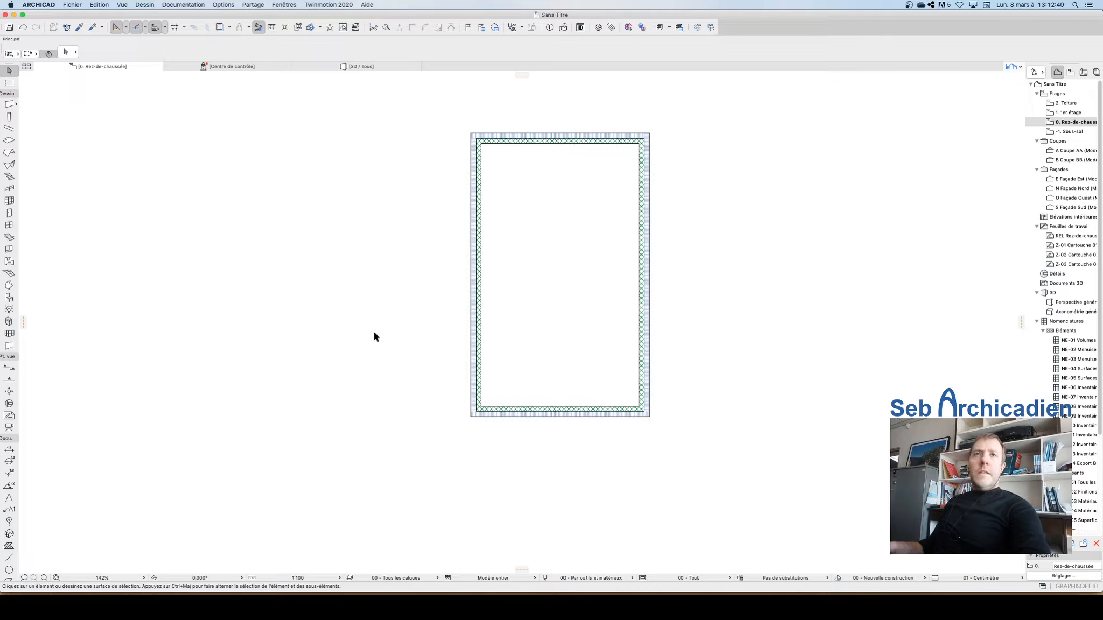
click(9, 105)
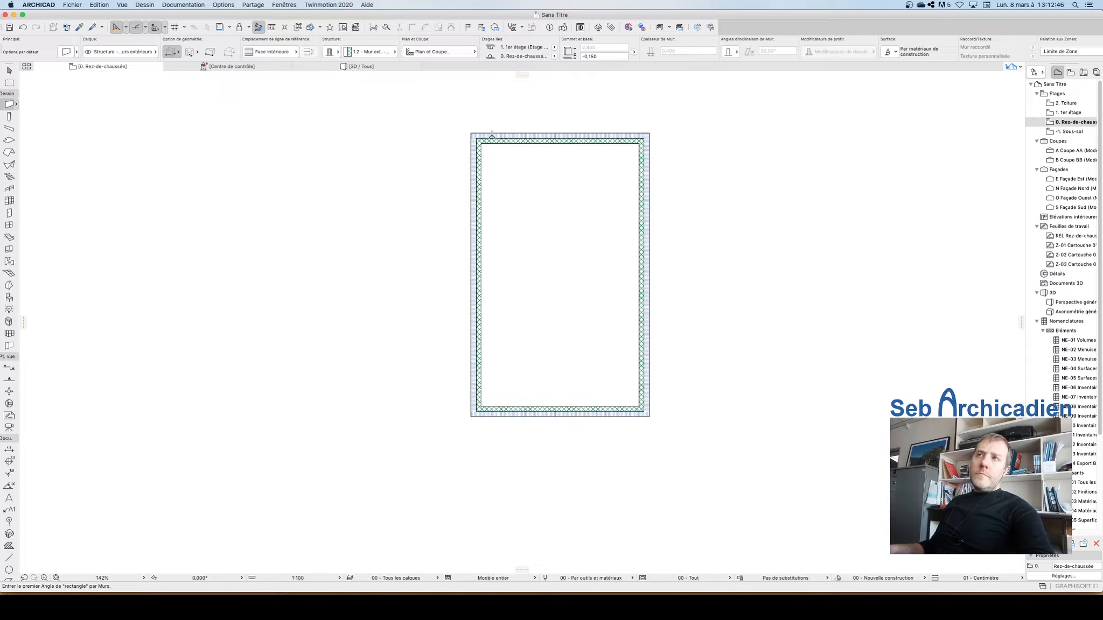
scroll(334, 312, down, 3)
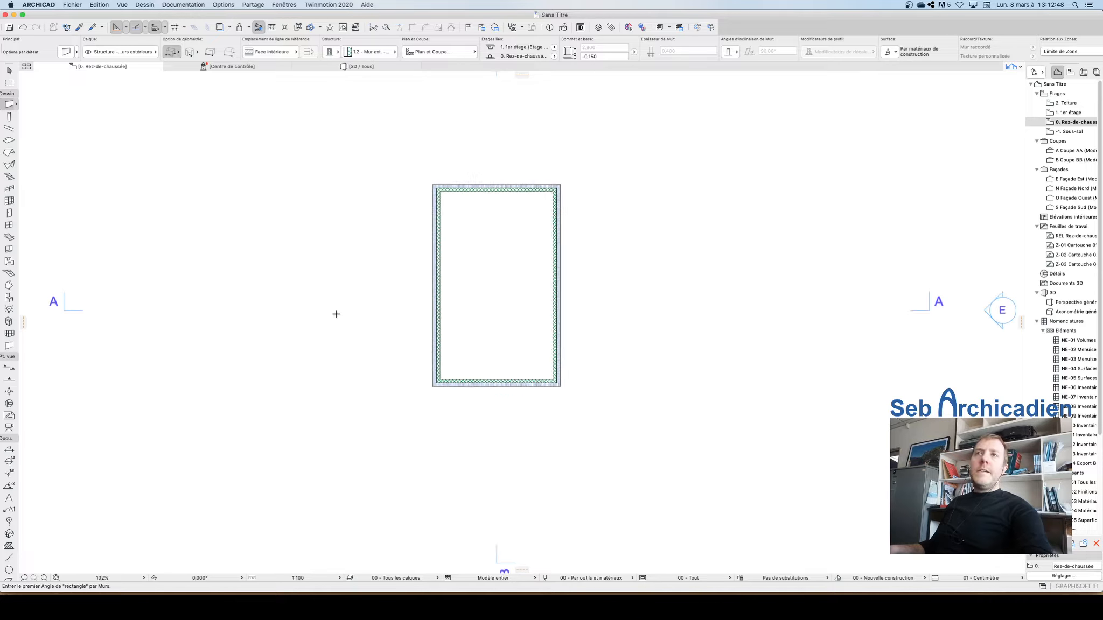
click(9, 70)
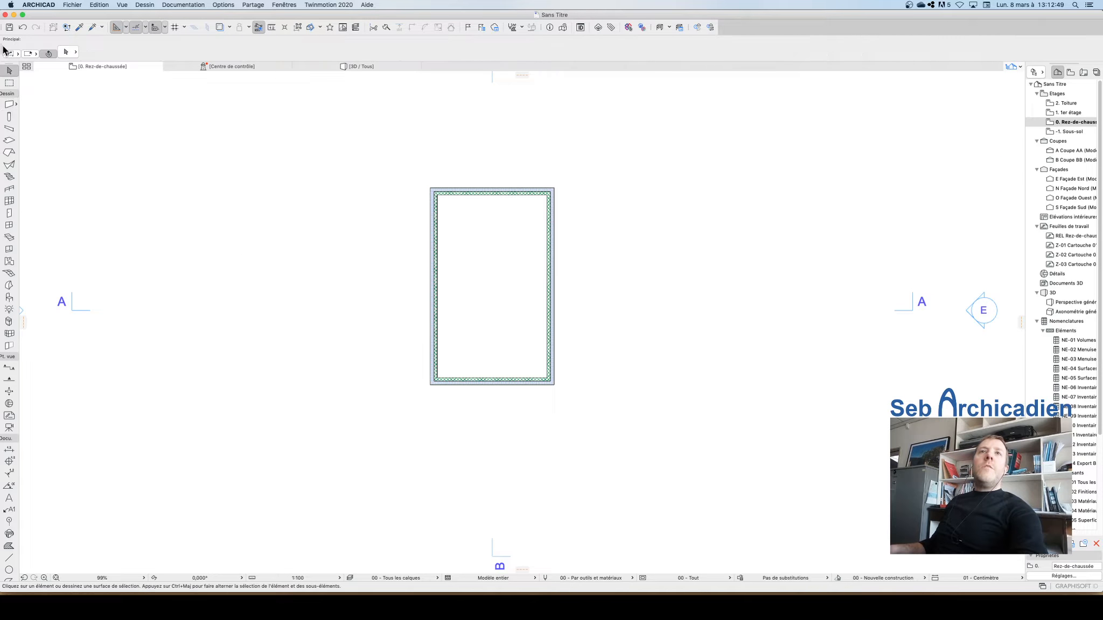
Step: Draw a rectangular slab with the 3.3 - Dalle BA + chape + parquet structure, filling the inside of the walls
click(9, 140)
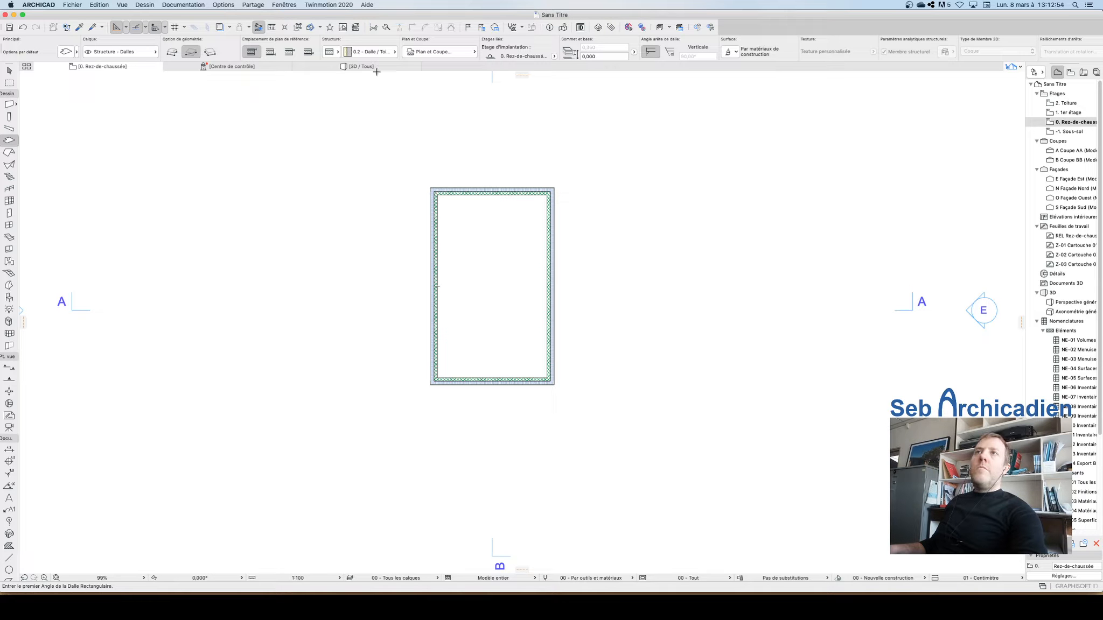
click(372, 52)
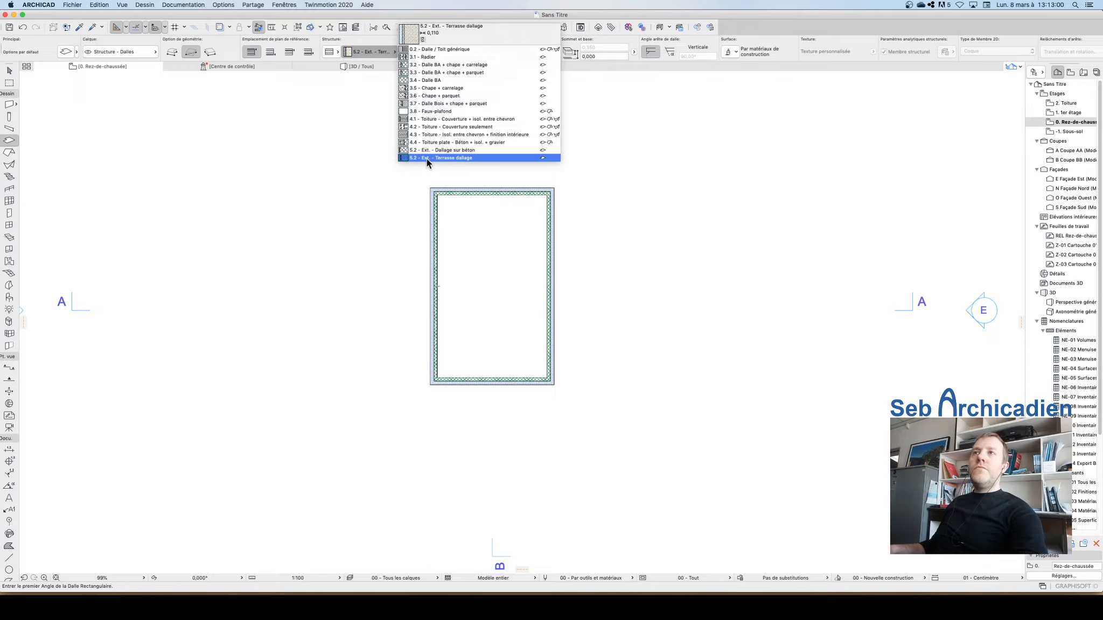
click(433, 72)
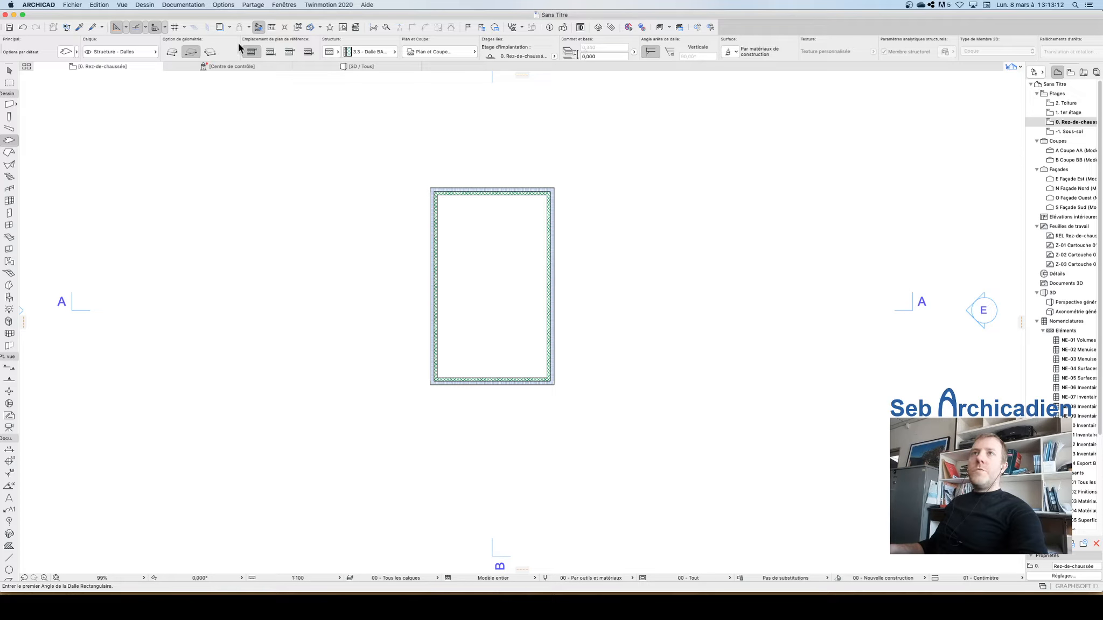
click(437, 193)
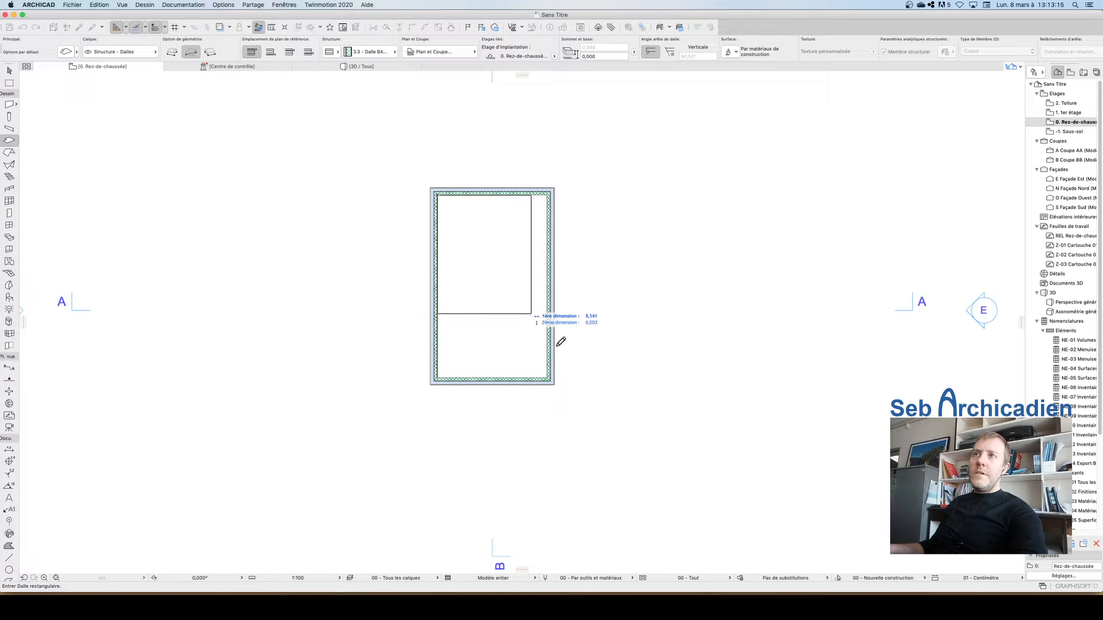
click(551, 375)
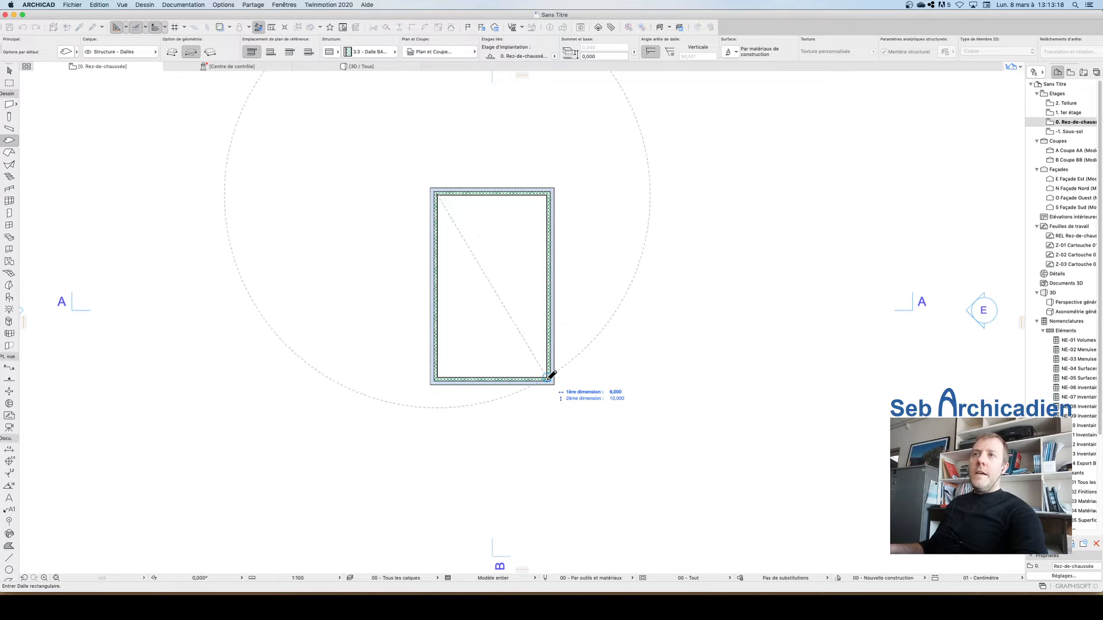
Step: Draw a rectangular slab from one outer corner of the walls to the opposite outer corner, covering the whole footprint
click(434, 189)
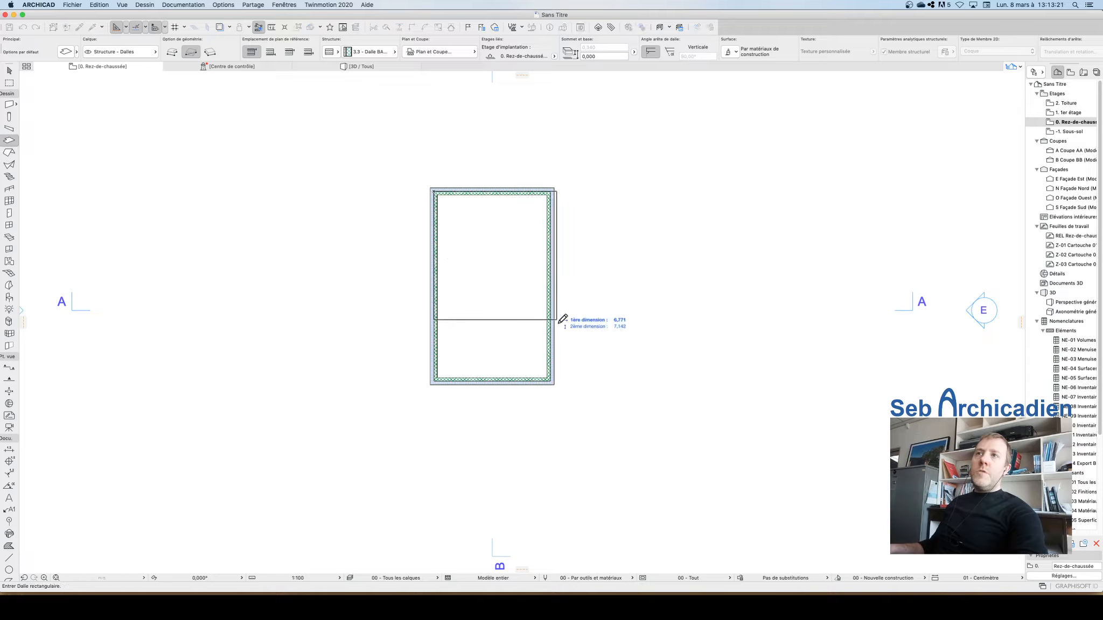
click(554, 375)
scroll(425, 302, up, 5)
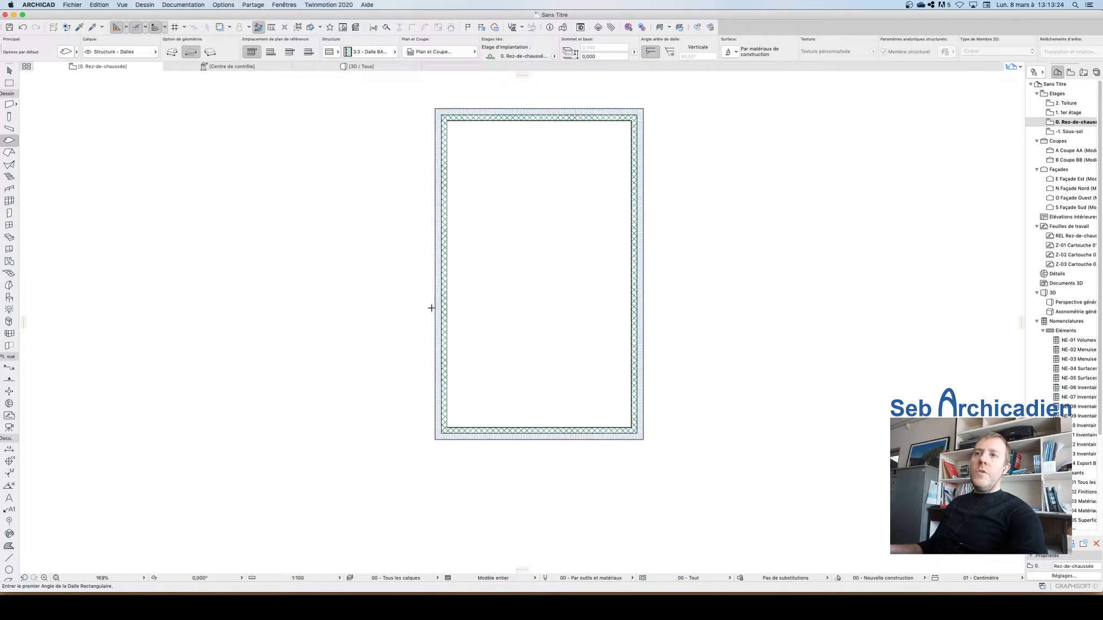
scroll(407, 396, down, 5)
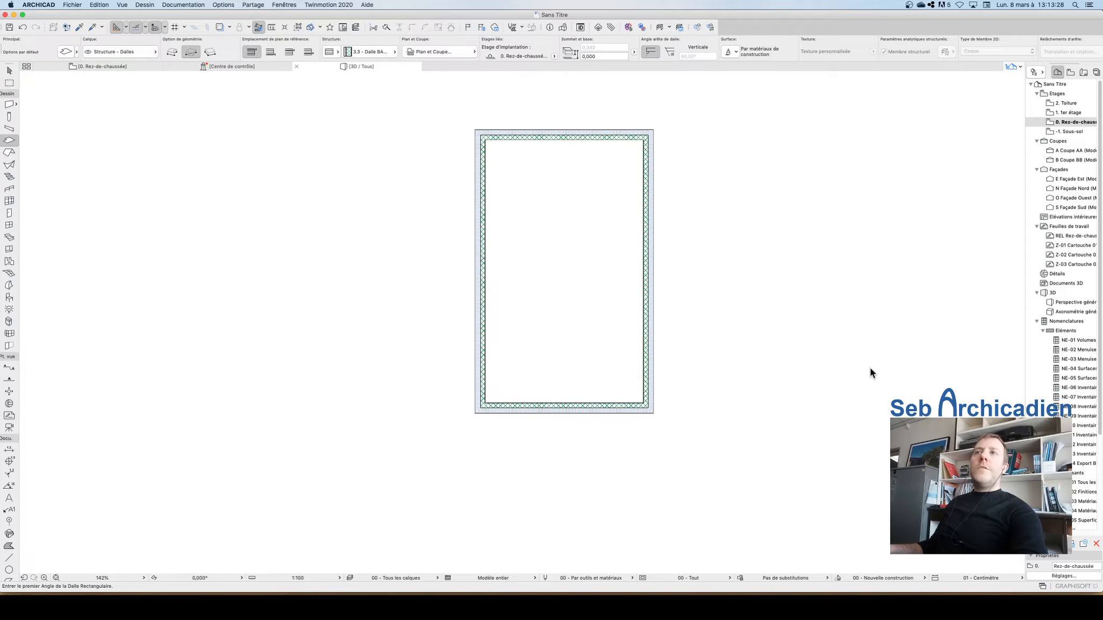
Step: Switch to the 3D view and orbit around the walled enclosure to inspect the floor slab
key(F3)
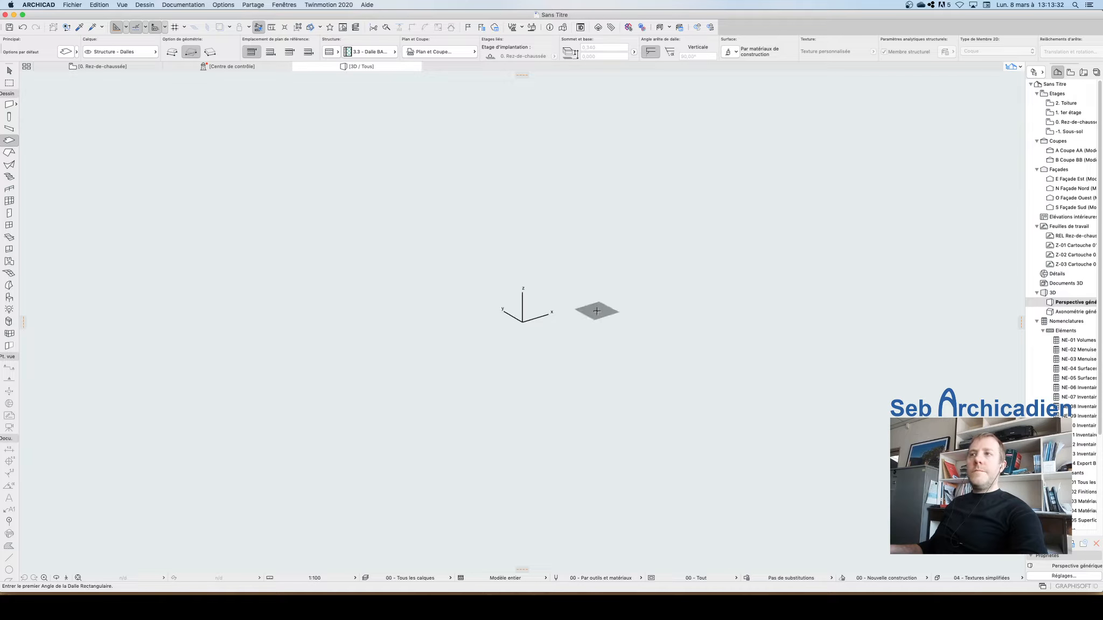
click(79, 578)
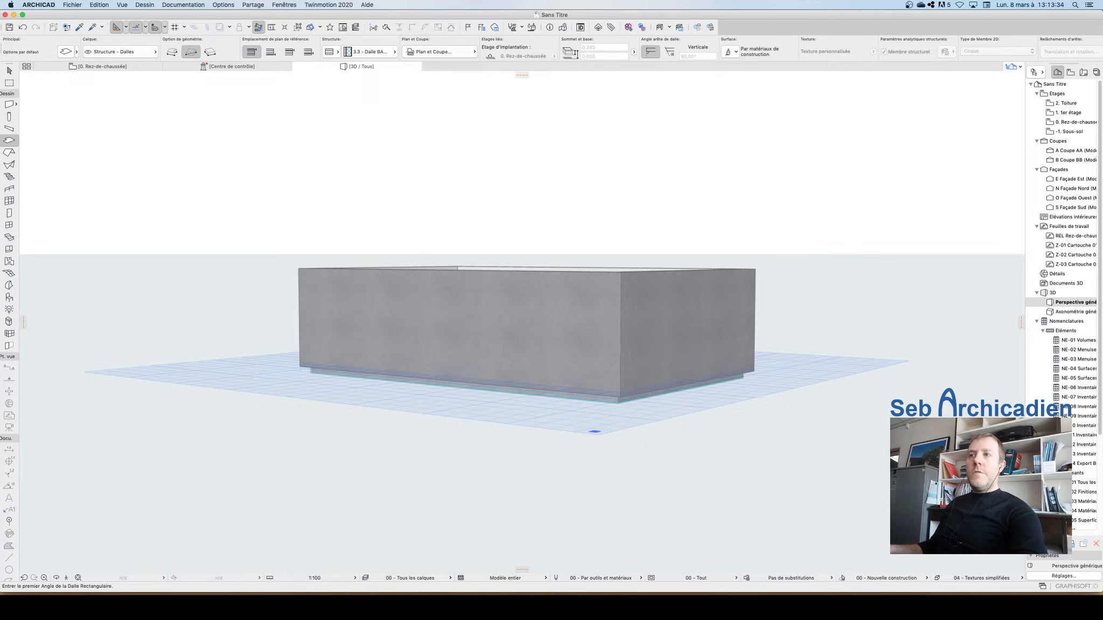
click(57, 578)
drag(583, 328, 576, 368)
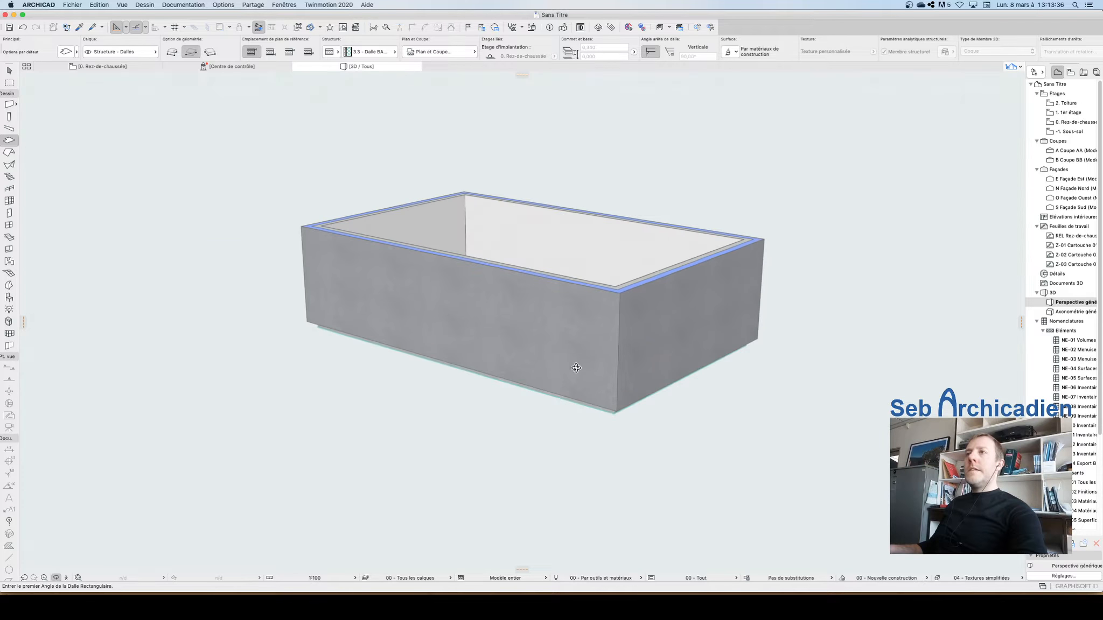
drag(671, 343, 630, 364)
scroll(524, 253, up, 10)
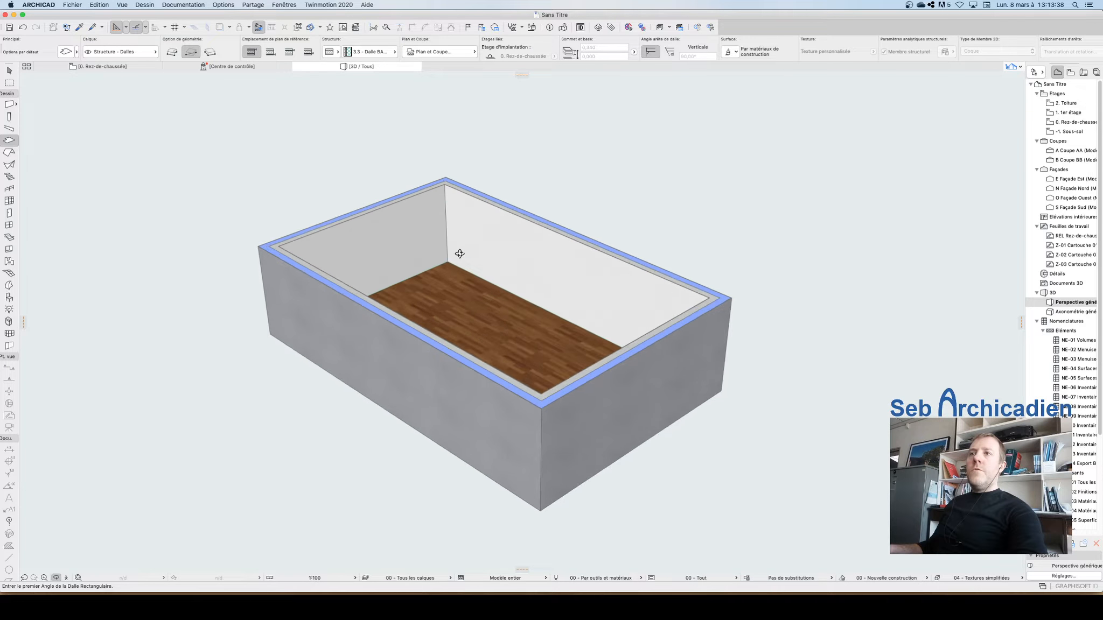
scroll(462, 294, down, 5)
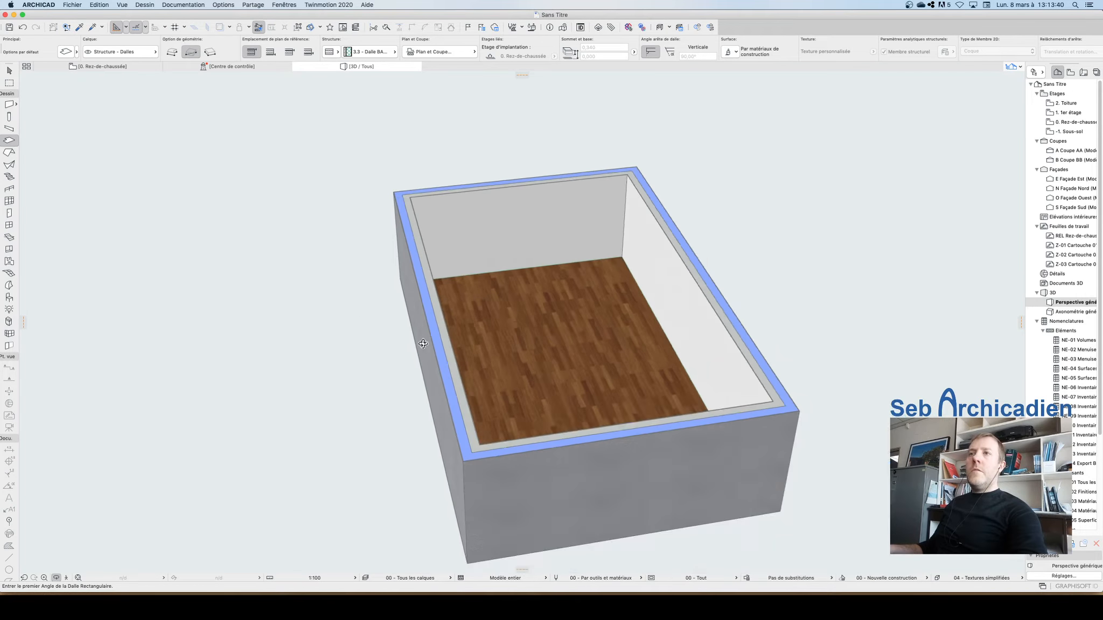
scroll(427, 473, up, 5)
scroll(427, 472, up, 5)
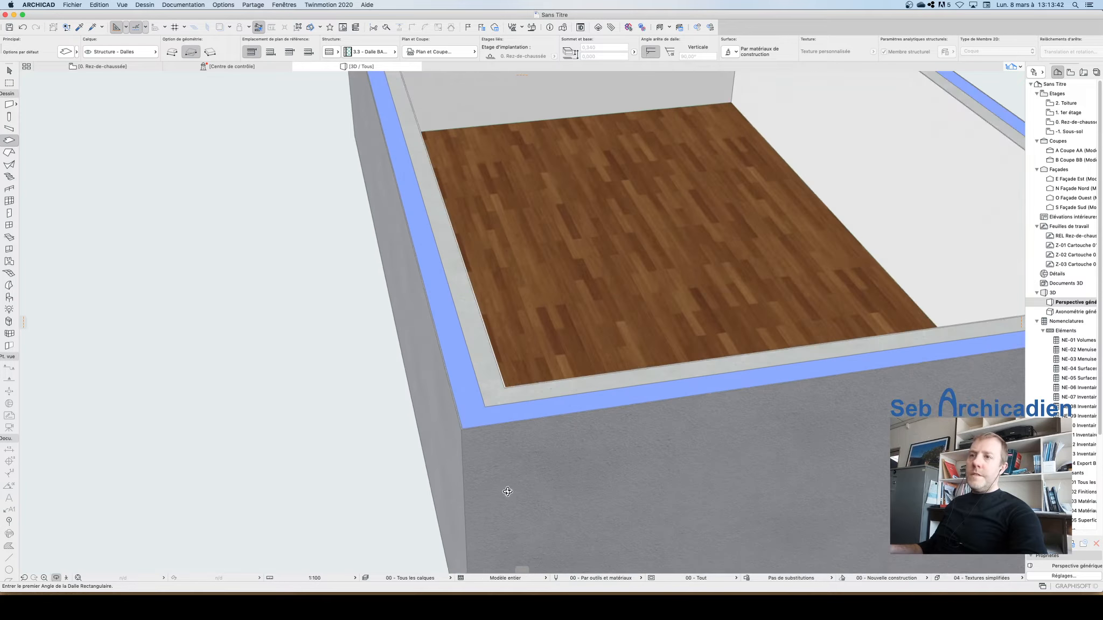
click(489, 440)
key(Escape)
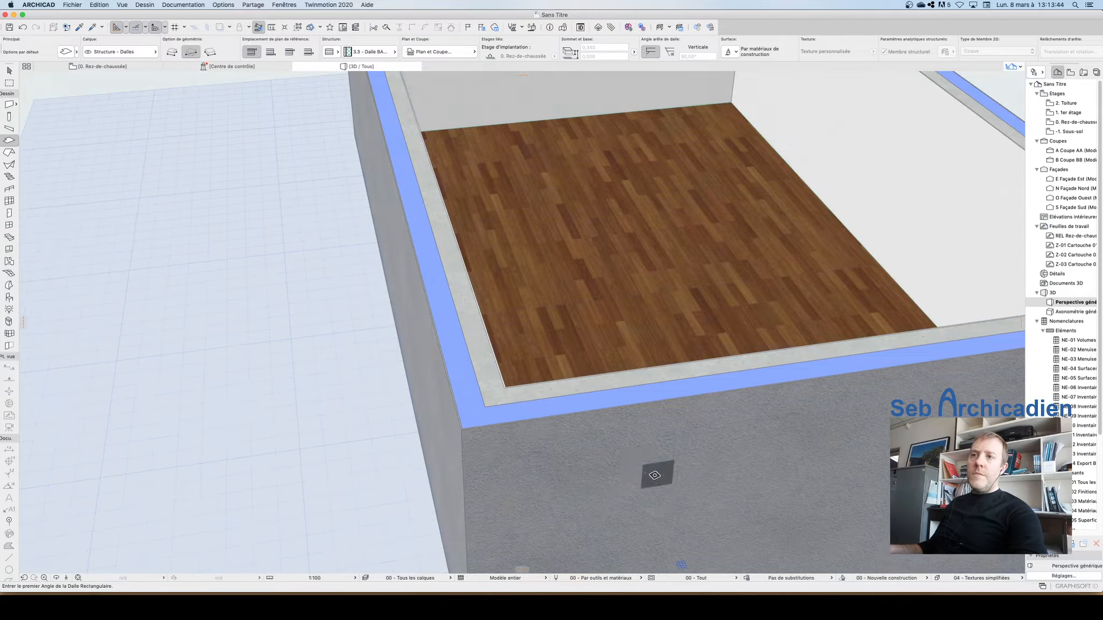
Step: Orbit beneath the model to inspect the slabs' underside and edges below the walls
scroll(450, 500, down, 10)
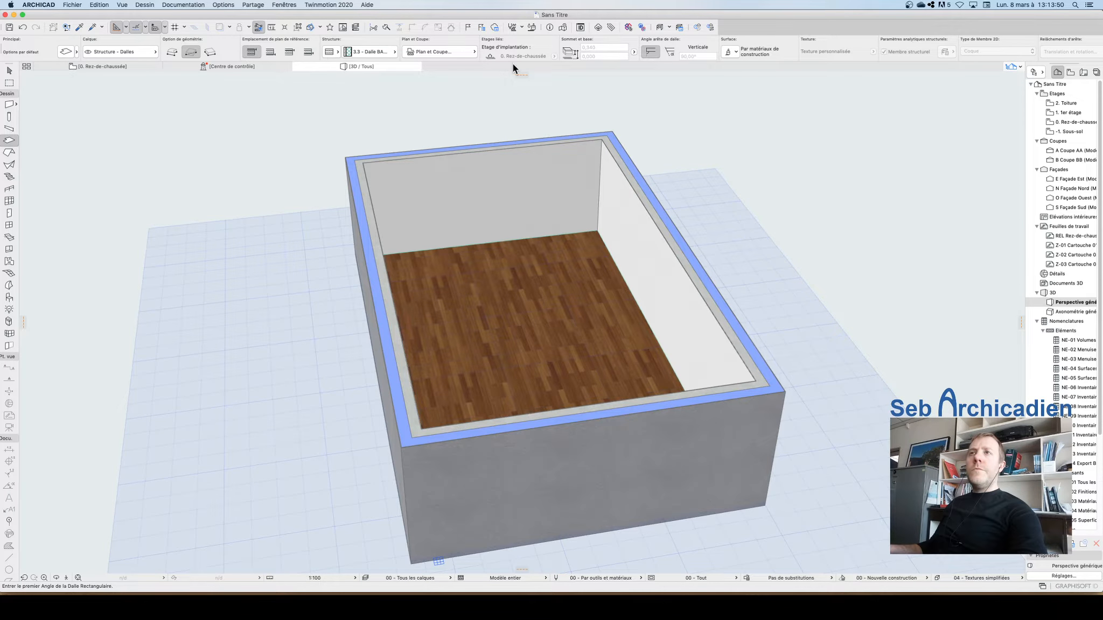
scroll(388, 191, up, 5)
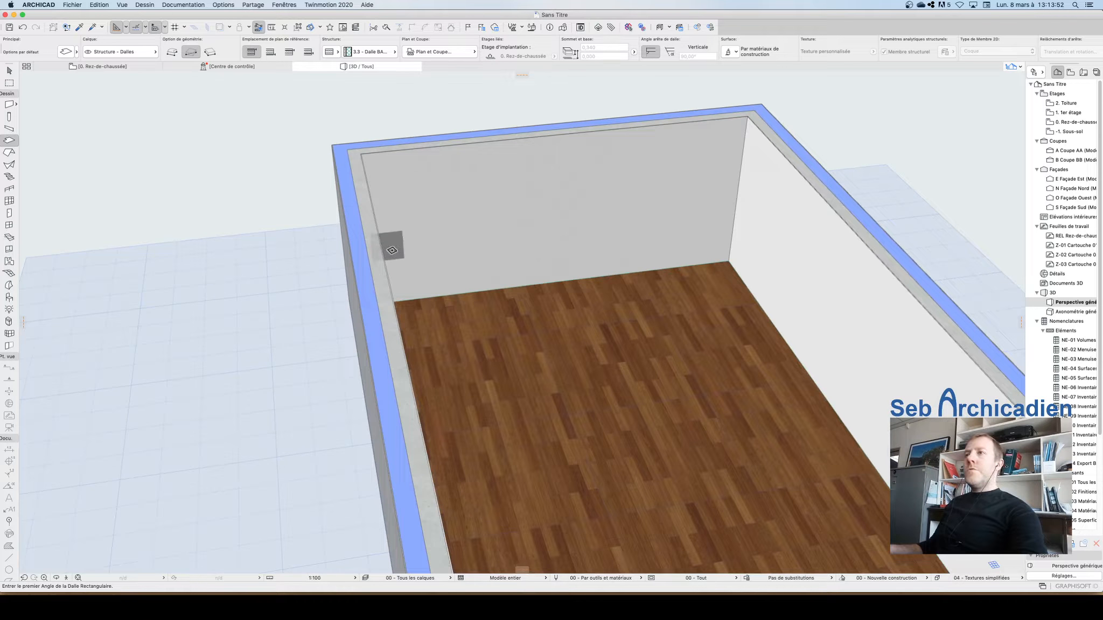
scroll(453, 239, down, 3)
scroll(625, 92, down, 3)
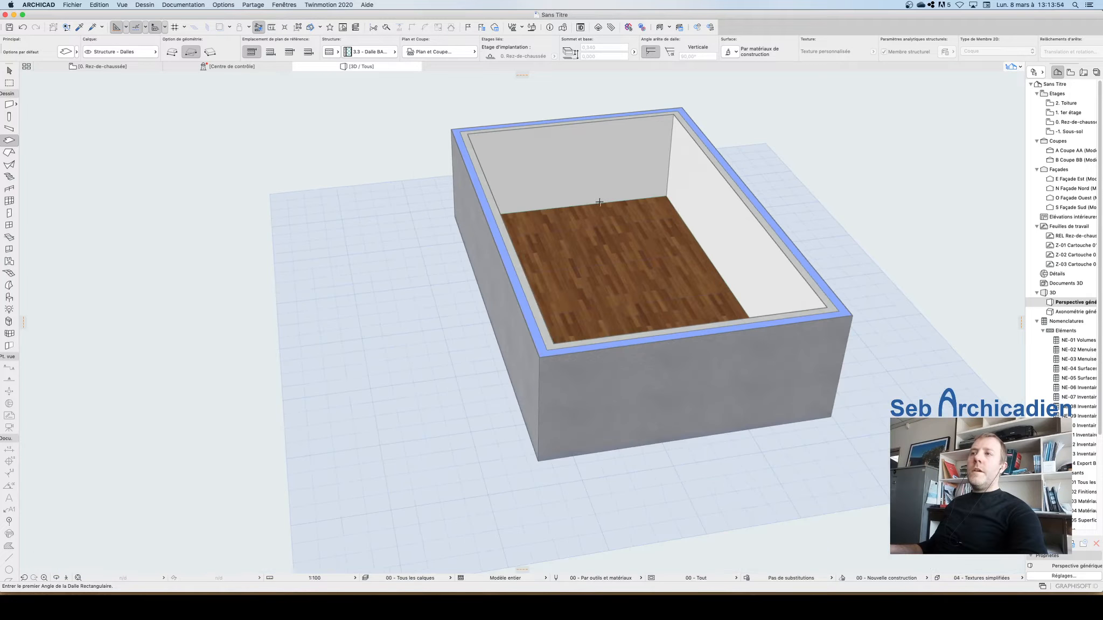
click(56, 578)
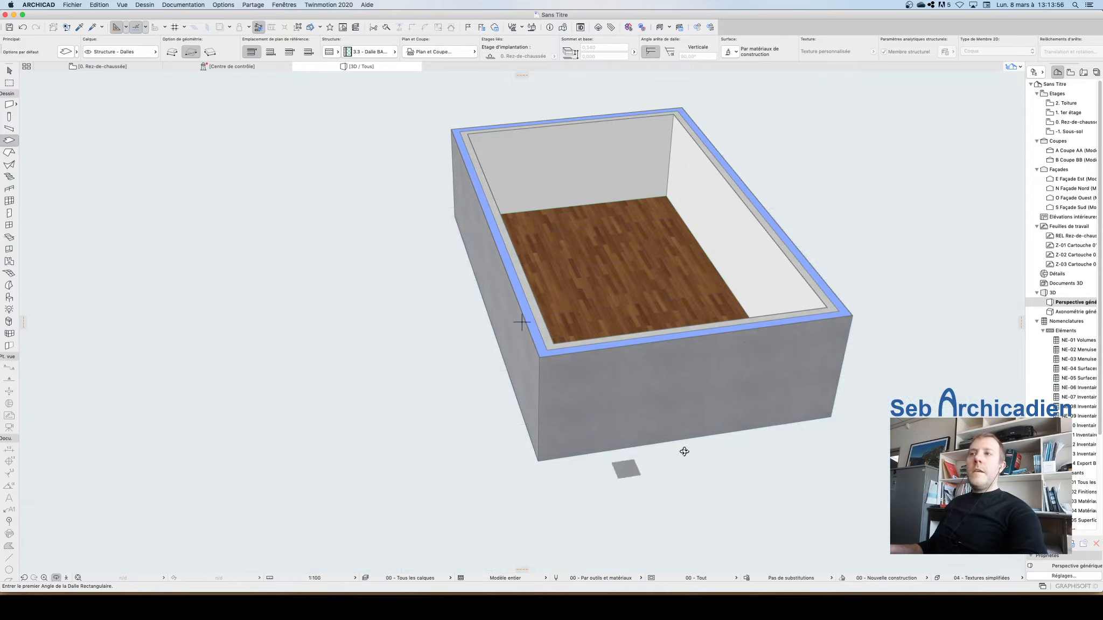
drag(685, 524, 549, 463)
scroll(549, 464, up, 2)
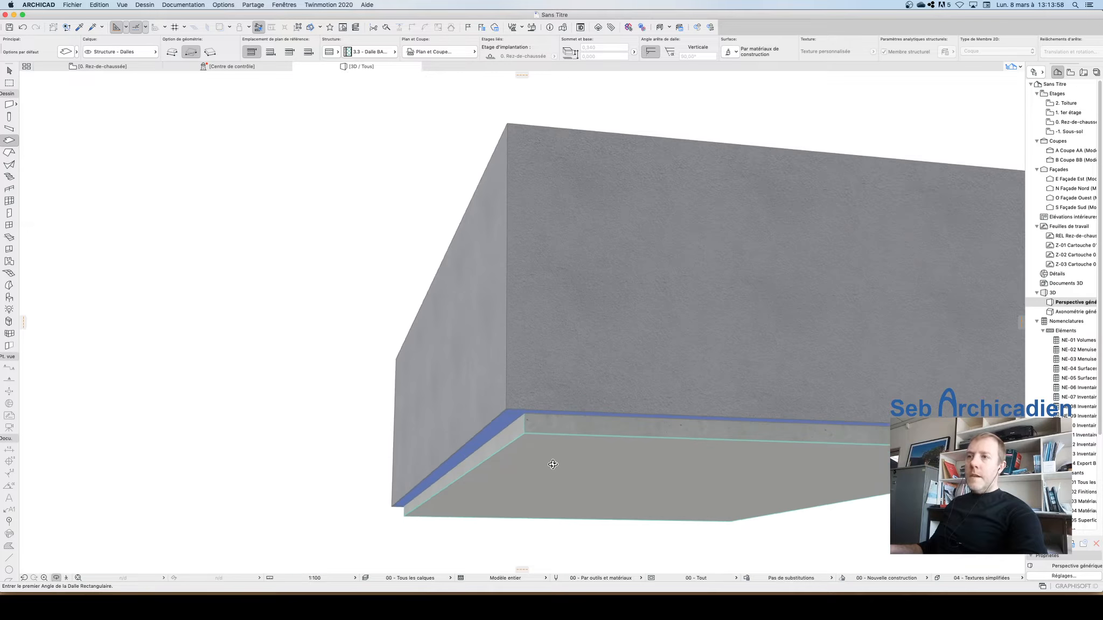
key(Escape)
key(Escape)
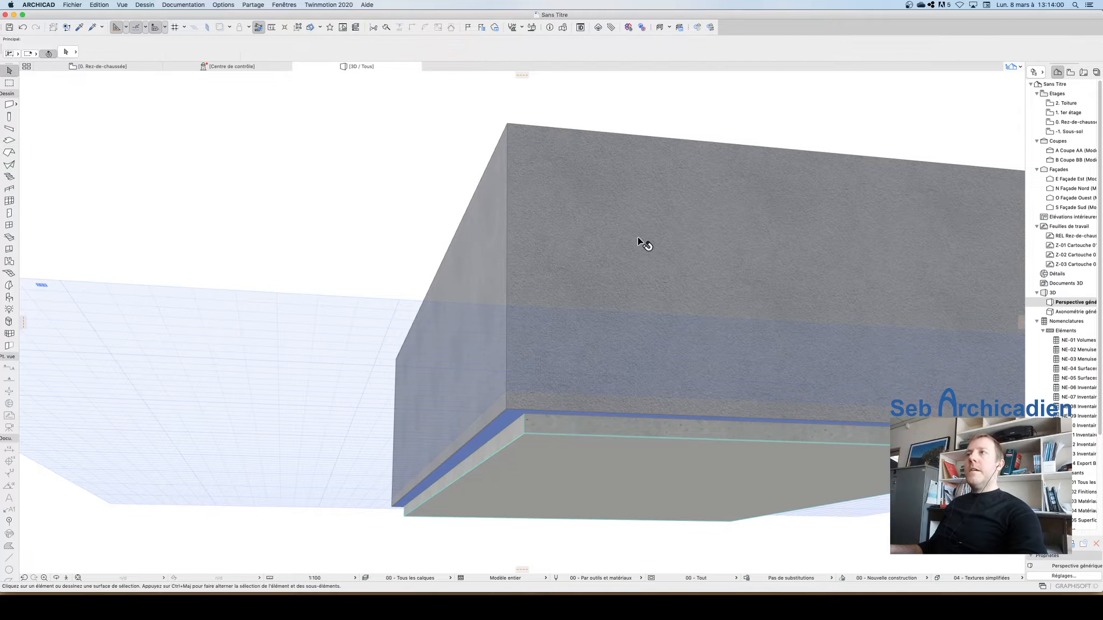
Step: Open the Quick Layers palette and dock it beside the toolbar
click(273, 4)
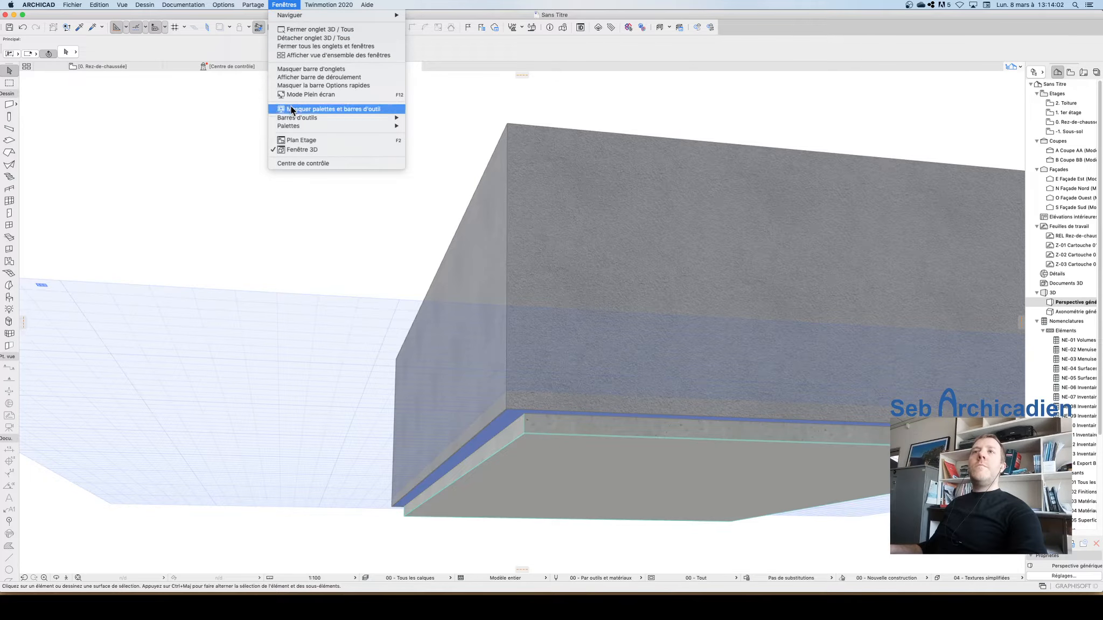
mouse_move(346, 125)
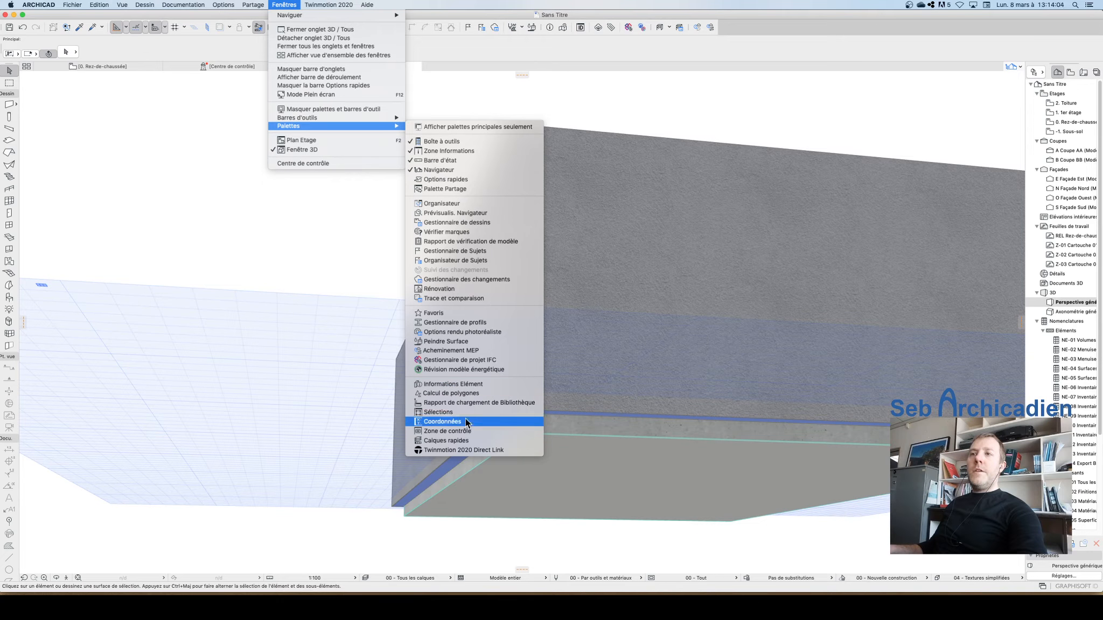
click(465, 440)
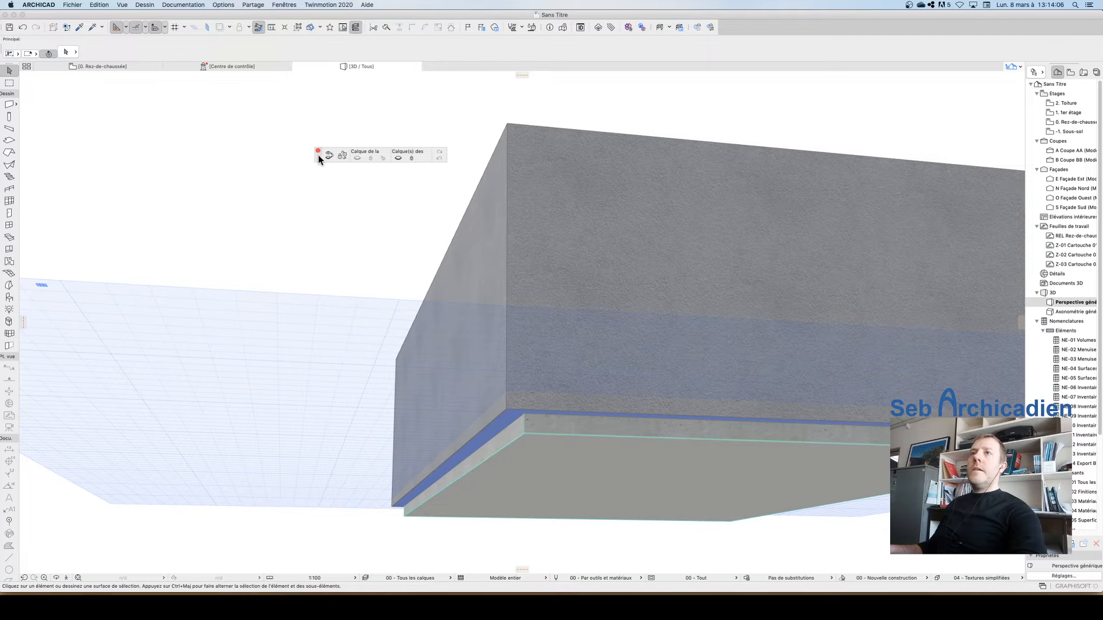
drag(319, 156, 772, 26)
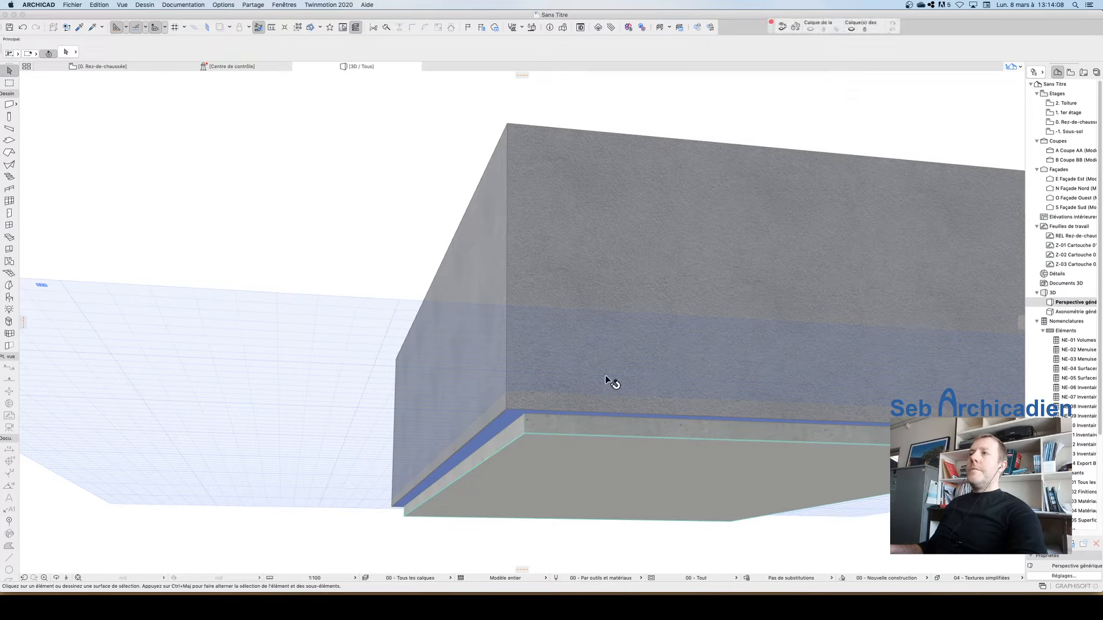
Step: Hide the walls' layer with Quick Layers and orbit to inspect the two stacked slabs alone
click(622, 329)
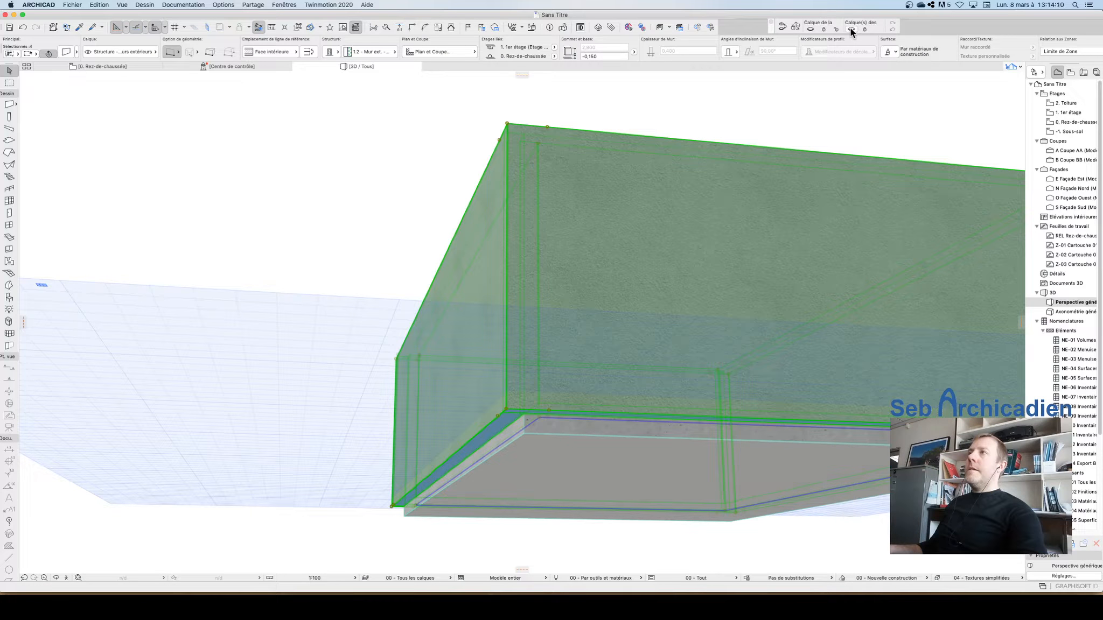
click(810, 28)
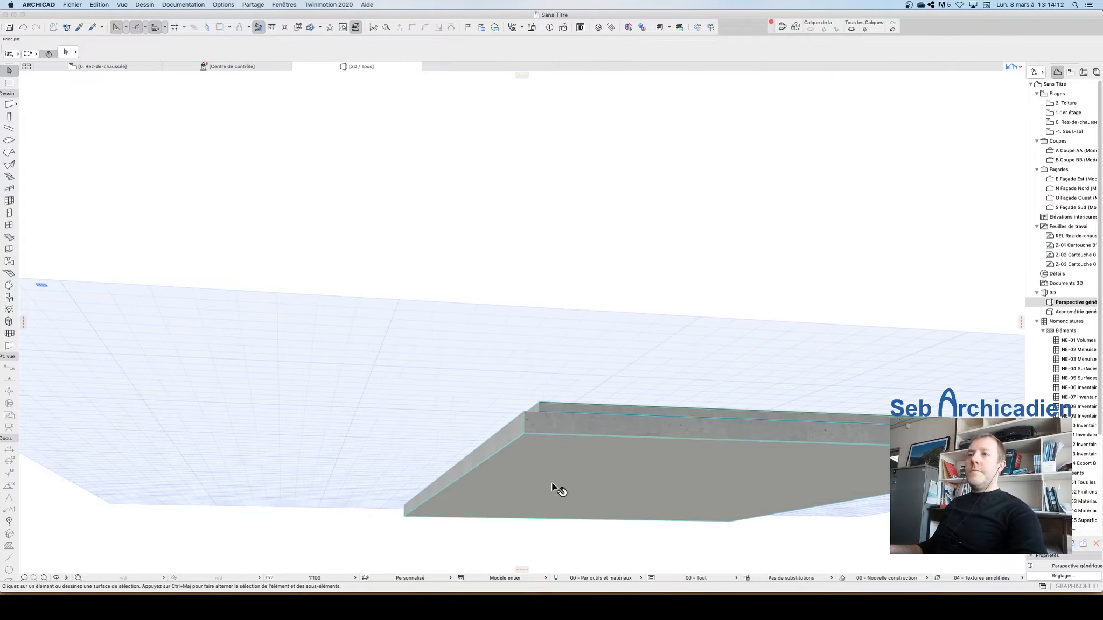
scroll(552, 484, up, 3)
click(56, 578)
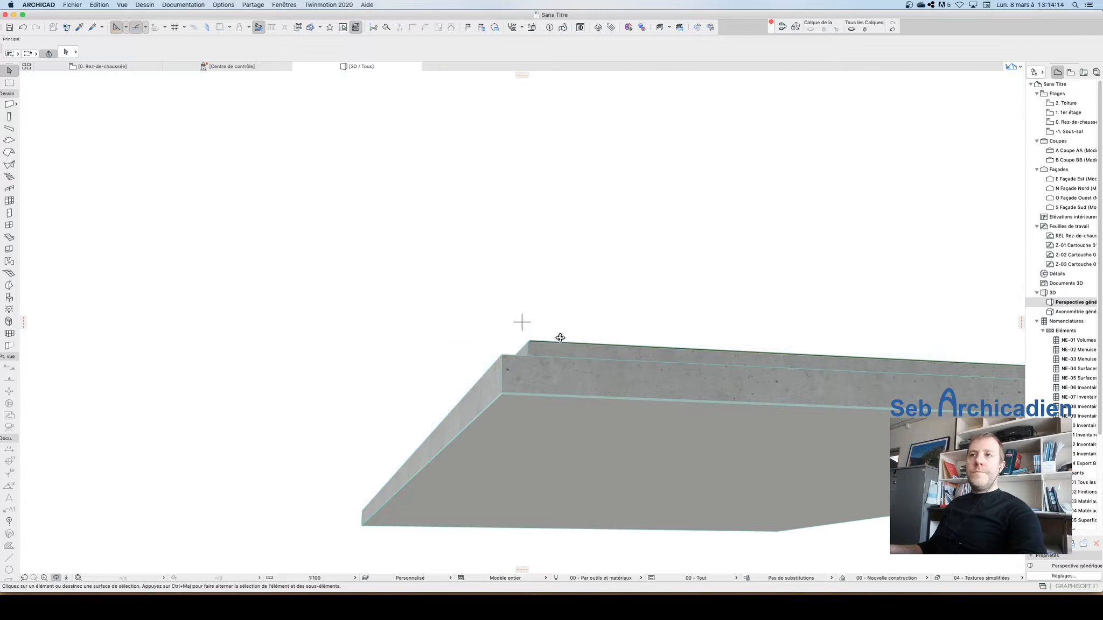
drag(519, 314, 583, 379)
scroll(560, 550, up, 4)
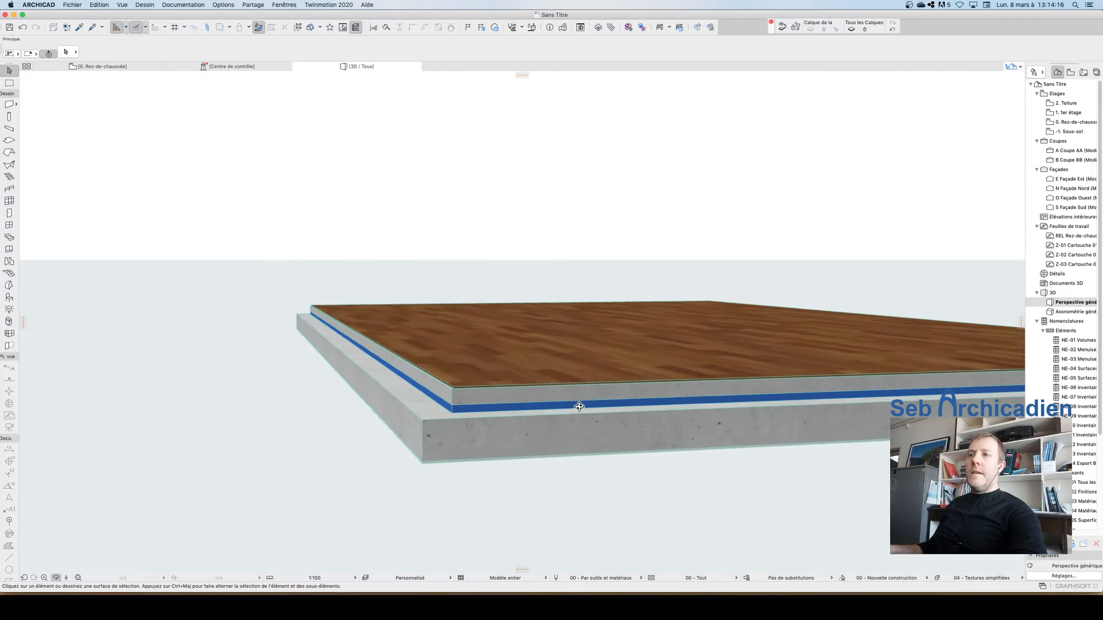
drag(414, 412, 444, 411)
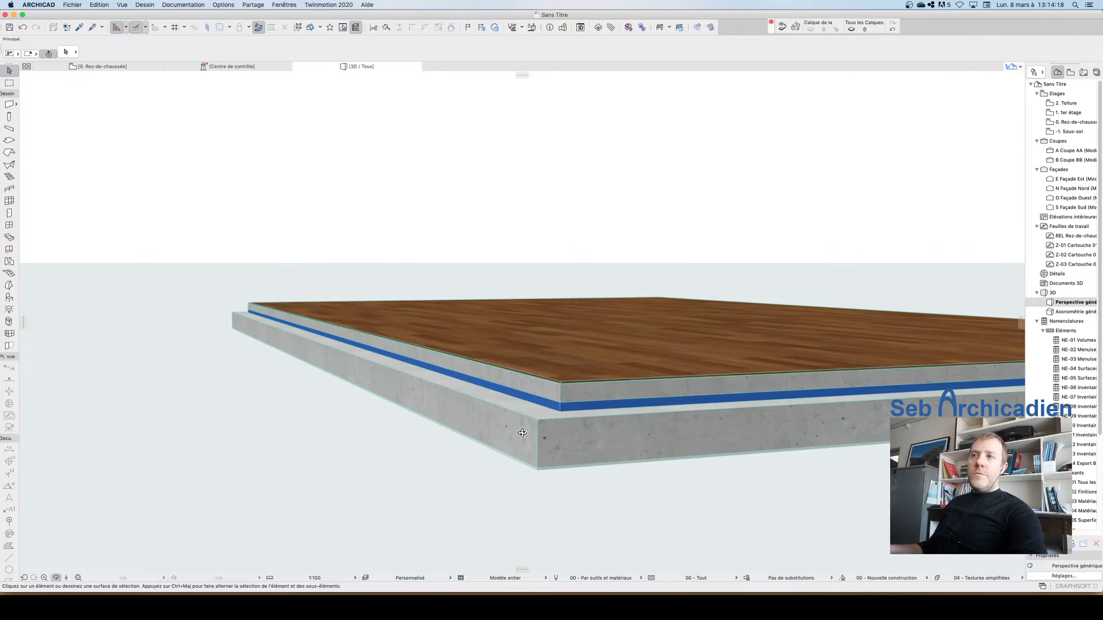
scroll(522, 433, up, 5)
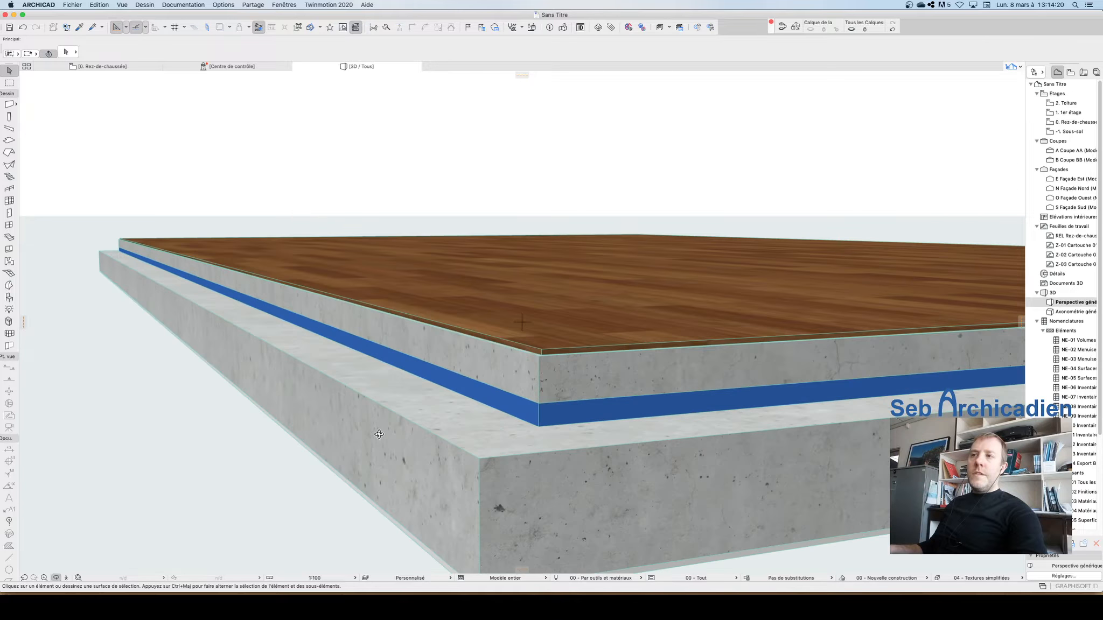
scroll(378, 434, down, 3)
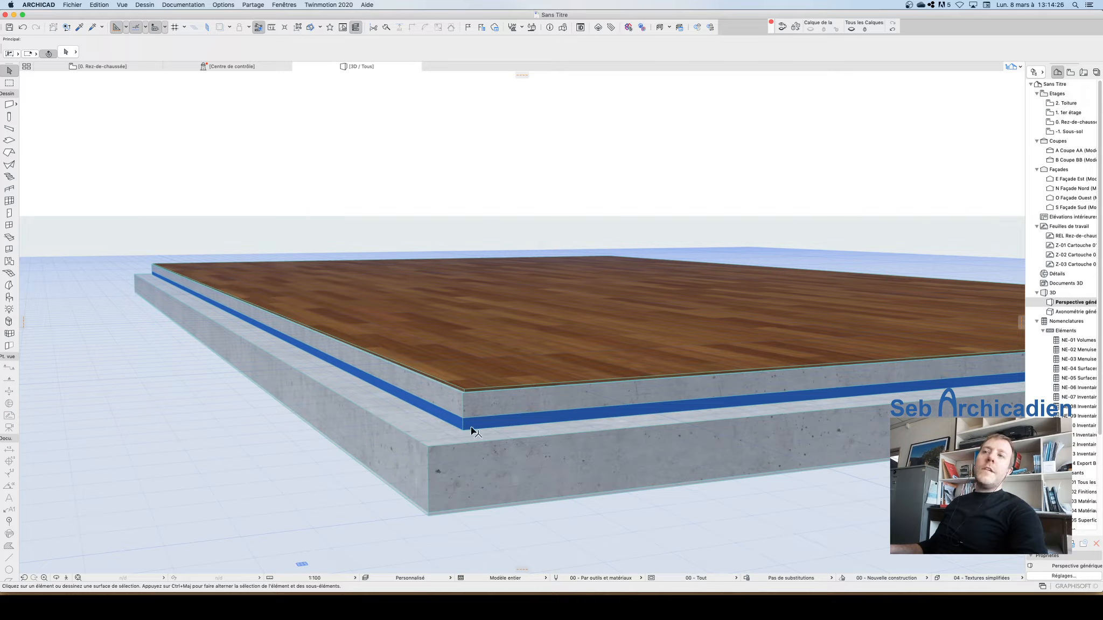
Step: Select the upper slab, then show all layers again to bring back the walls
click(546, 408)
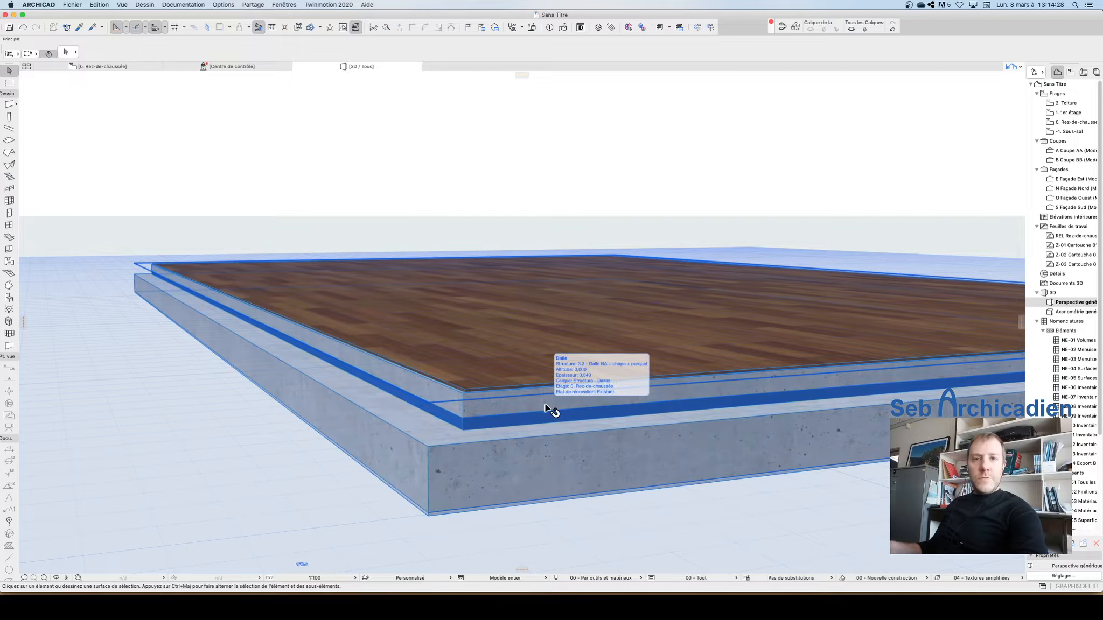
click(894, 28)
scroll(576, 412, down, 5)
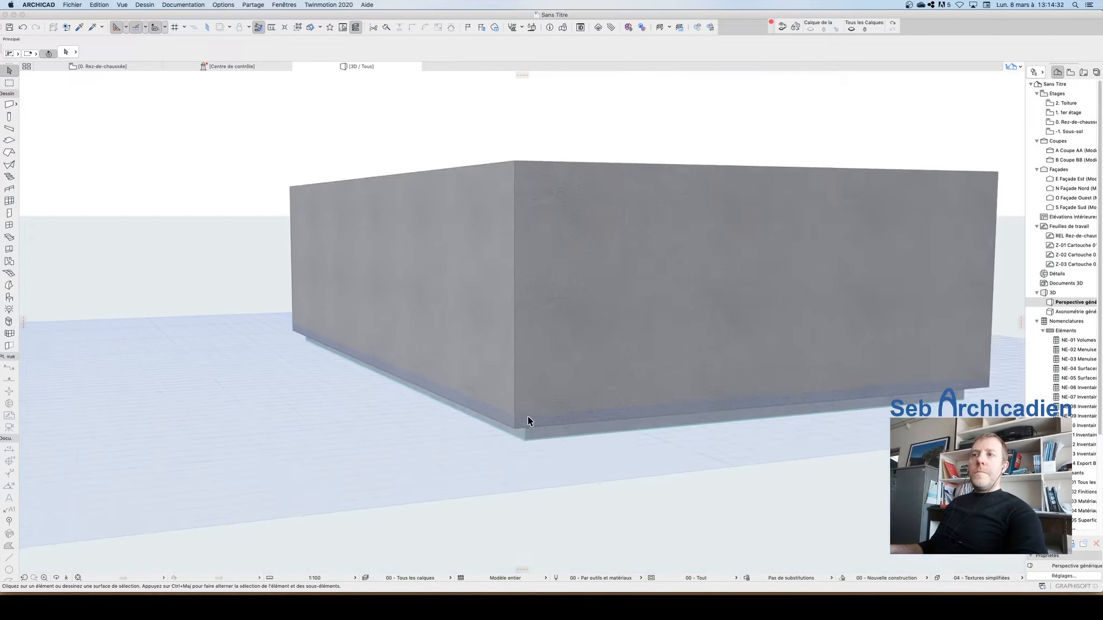
scroll(527, 421, down, 3)
Step: Switch from the 3D window to the ground floor plan and zoom in on the building
click(551, 389)
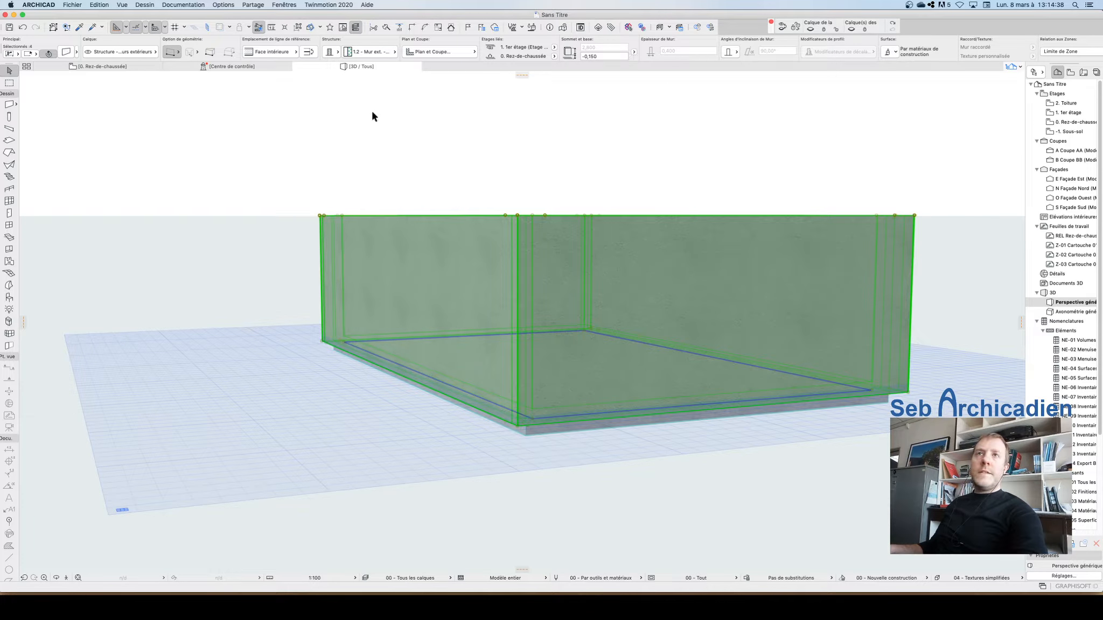
click(71, 86)
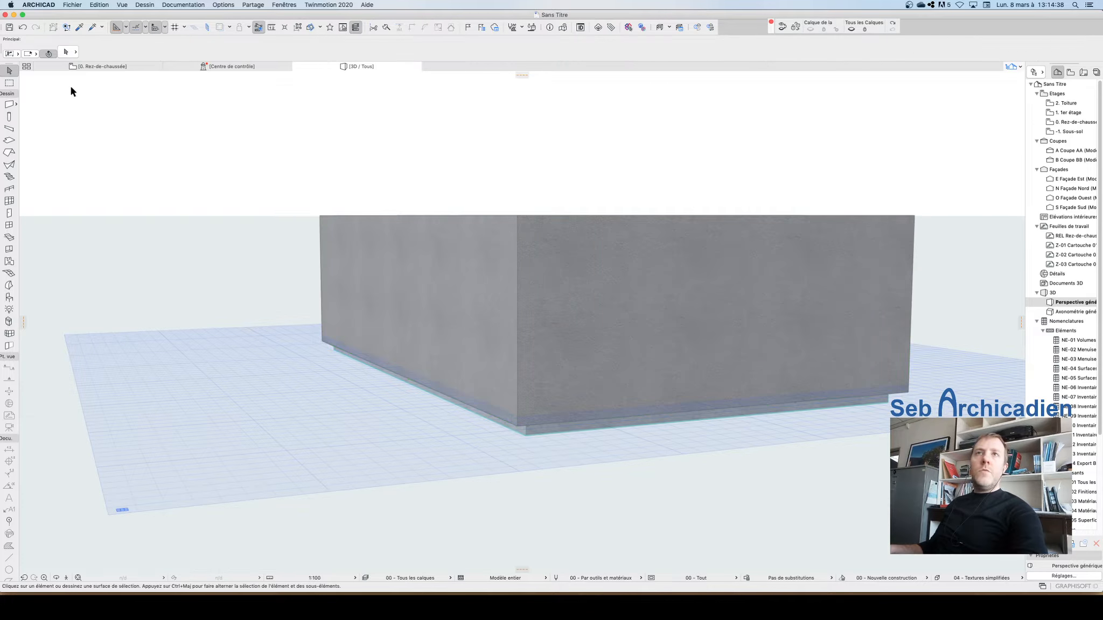
click(94, 67)
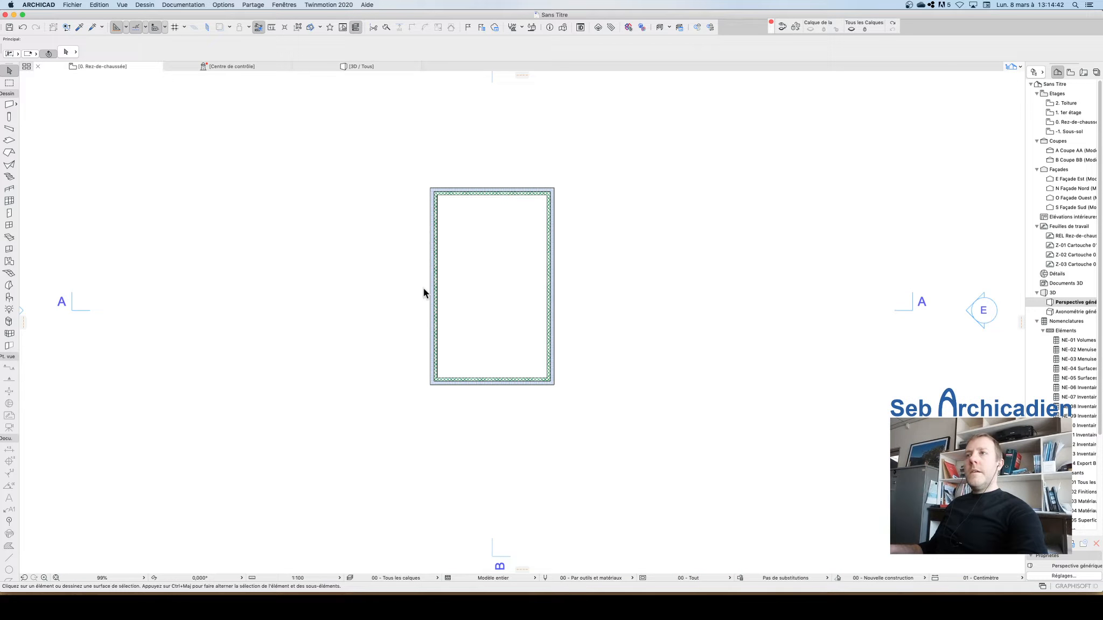
scroll(329, 319, up, 2)
scroll(563, 113, up, 2)
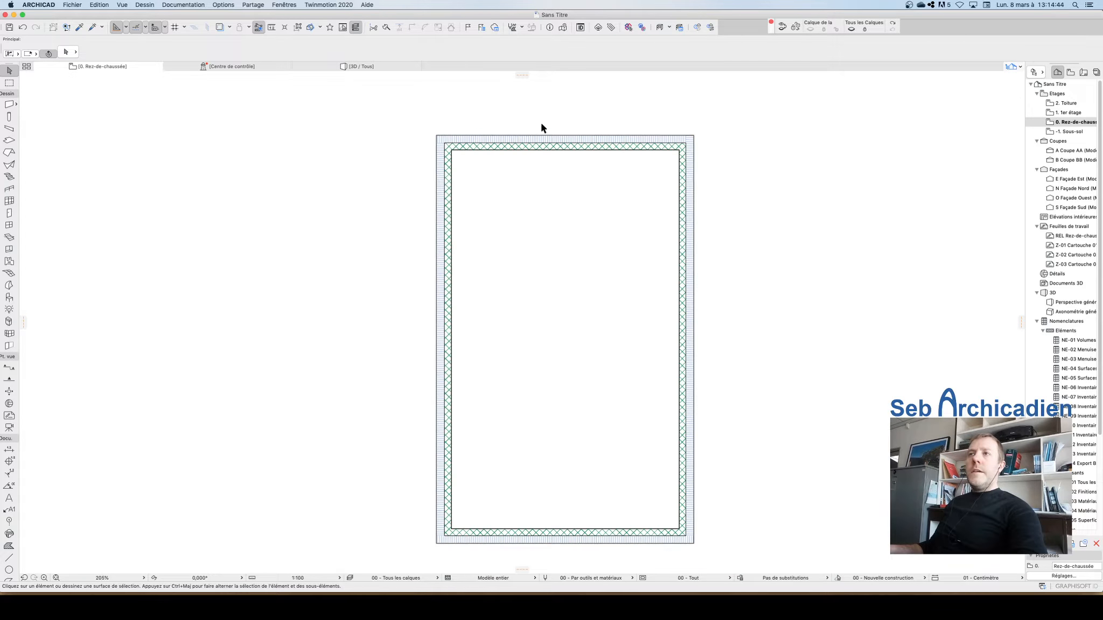
Step: Activate the Wall tool with the interior face reference line and the 2.6 - Mur int. - Plâtre 10cm composite
click(9, 104)
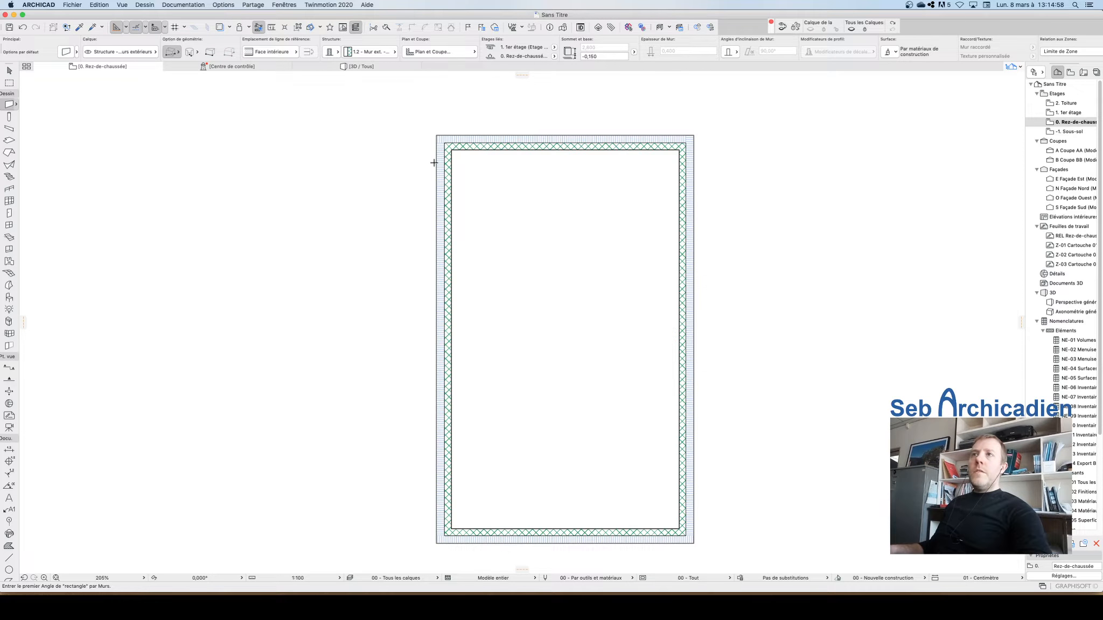
scroll(472, 124, down, 3)
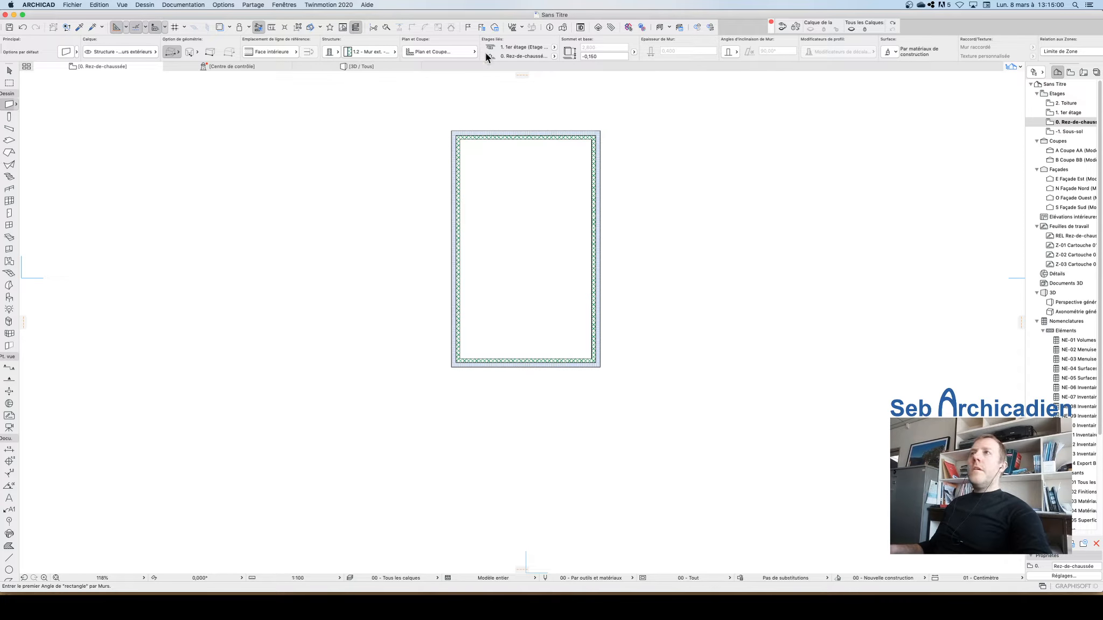
scroll(500, 81, up, 3)
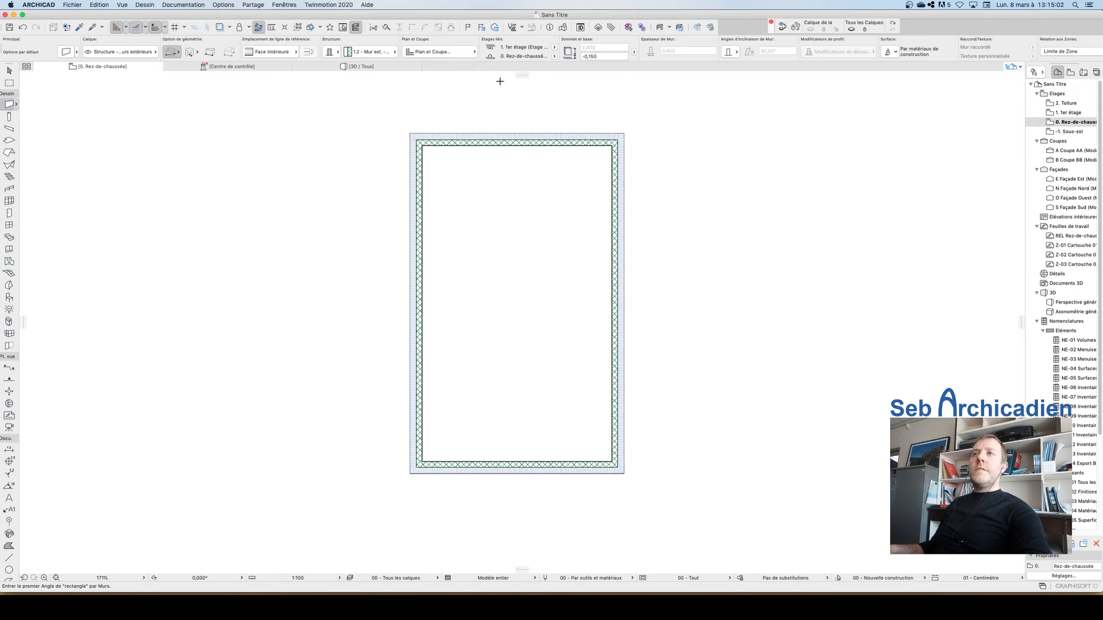
scroll(499, 81, up, 2)
click(272, 52)
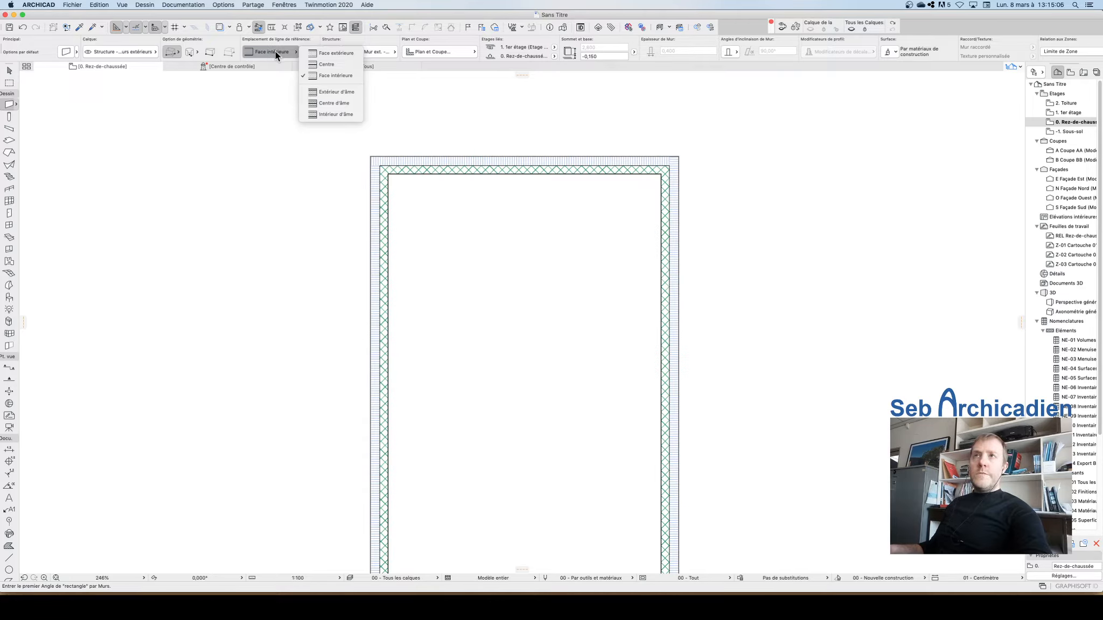
click(339, 75)
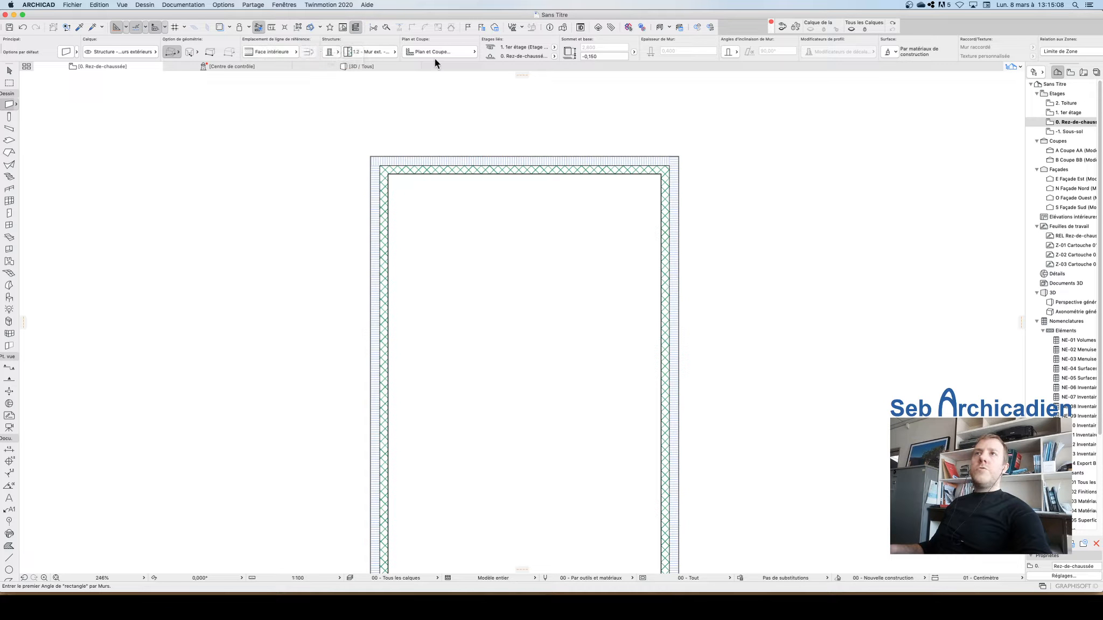
click(369, 51)
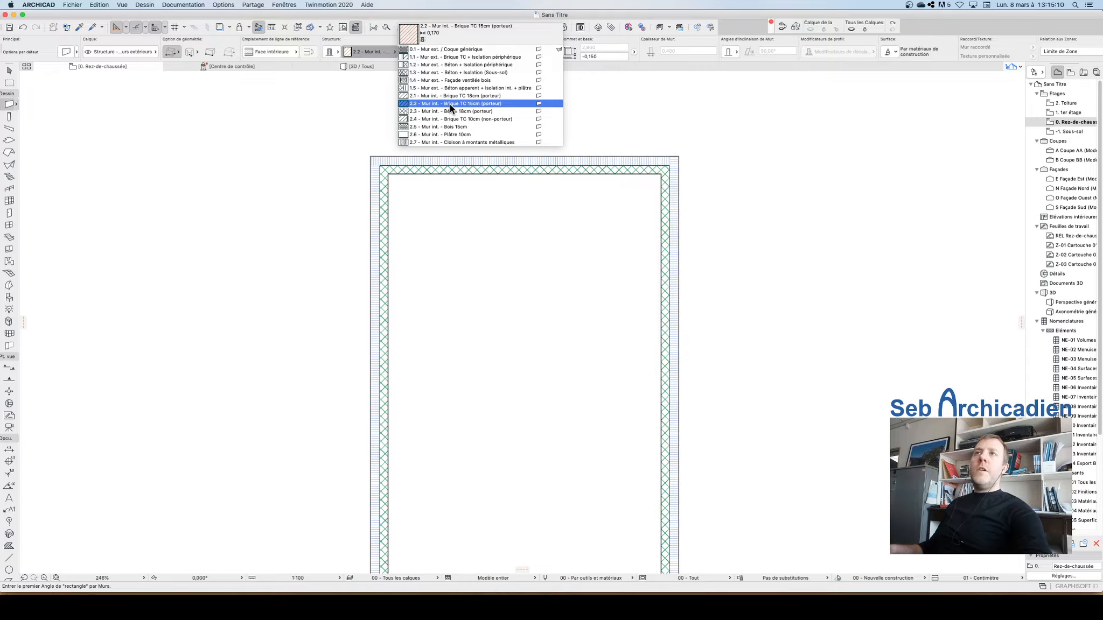
click(429, 134)
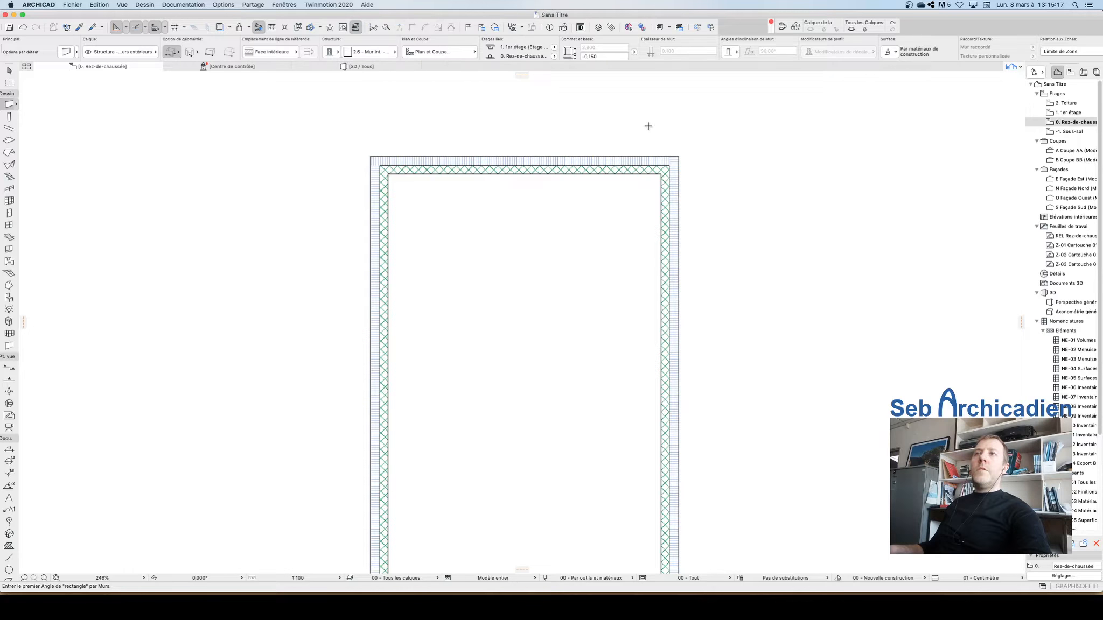
Step: Set the wall's base offset to 0,000
click(440, 51)
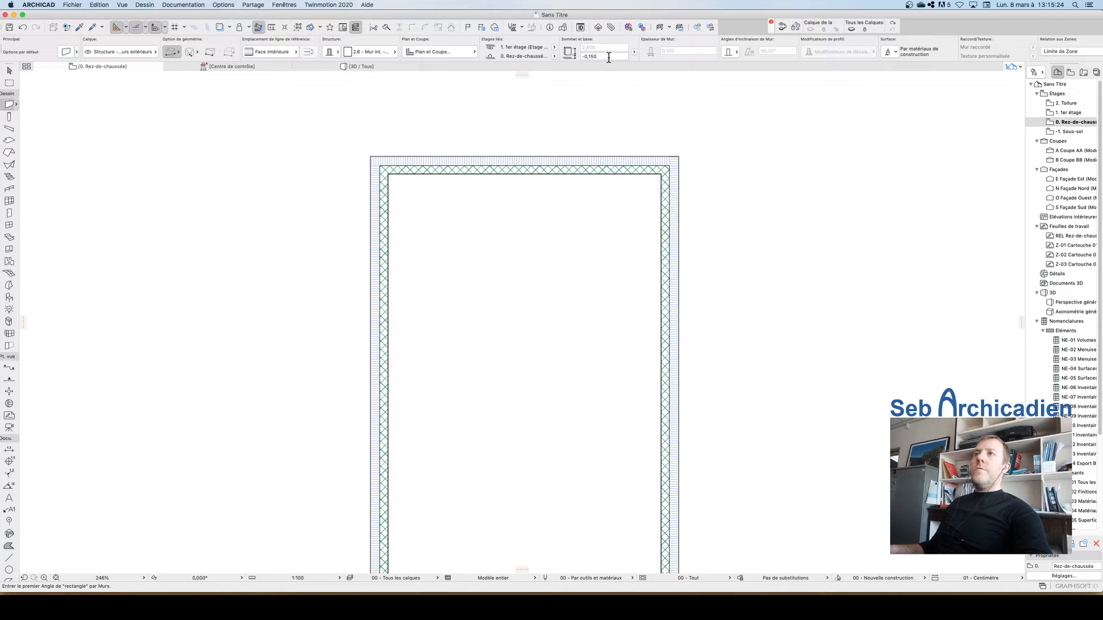
drag(607, 57, 510, 42)
text(0,000)
key(Return)
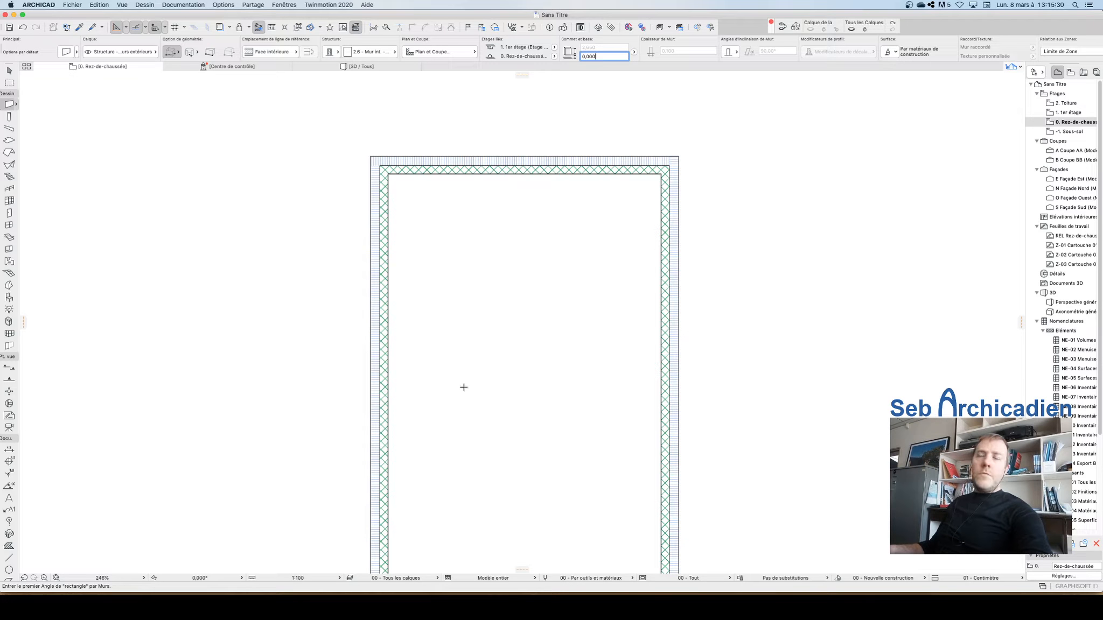
drag(609, 56, 574, 55)
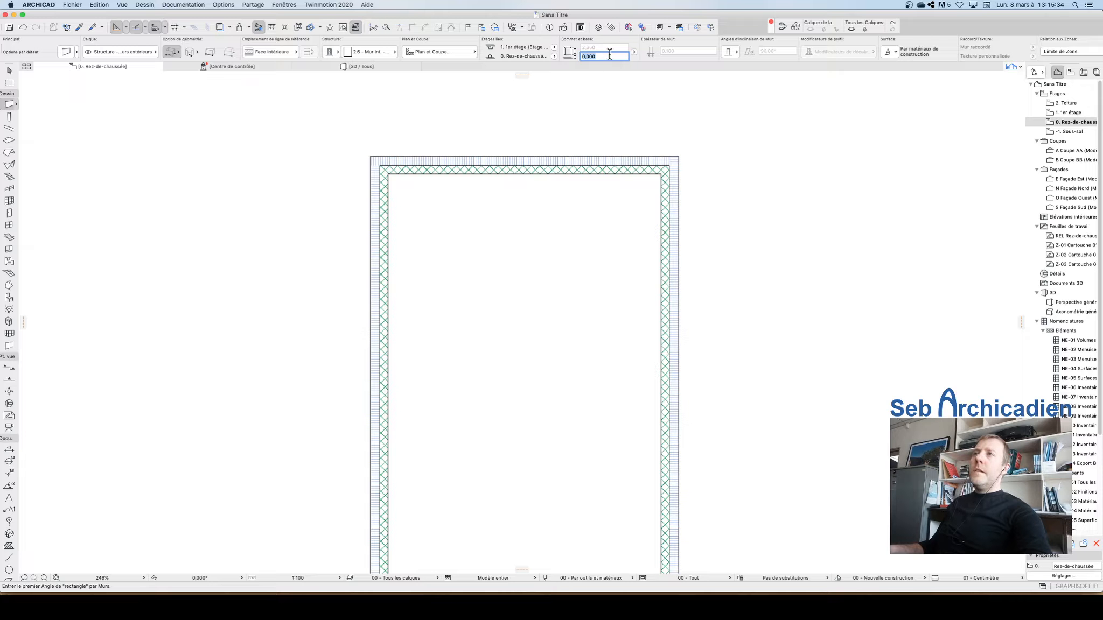
scroll(609, 55, right, 3)
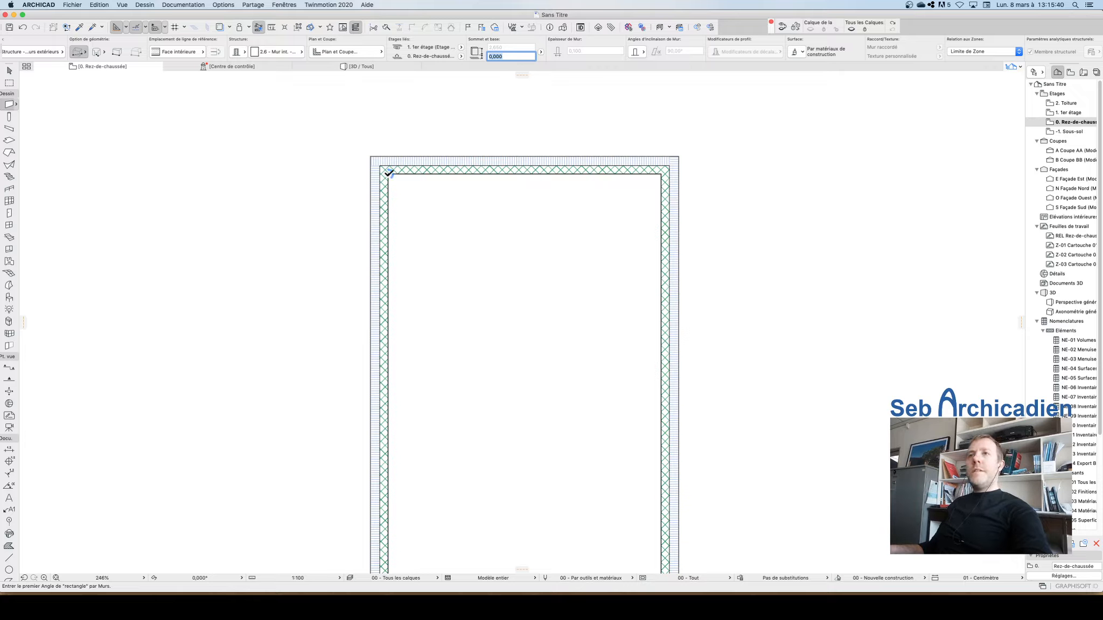
Step: Start a wall 3.20 m along the inner face of the left exterior wall and switch to chained wall geometry
scroll(385, 202, down, 5)
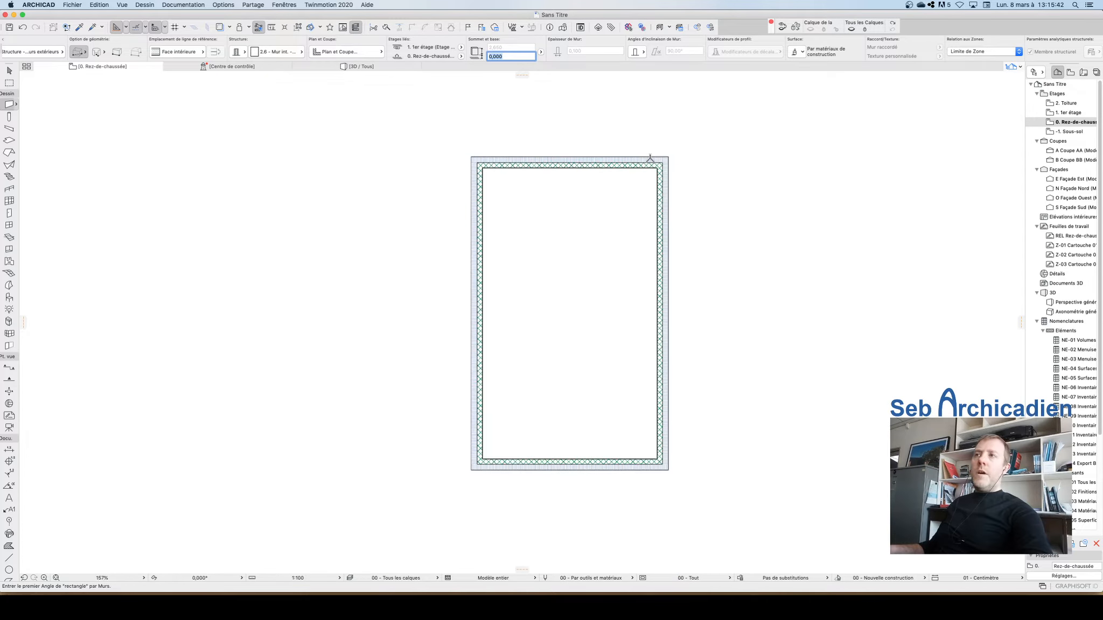
scroll(544, 165, up, 5)
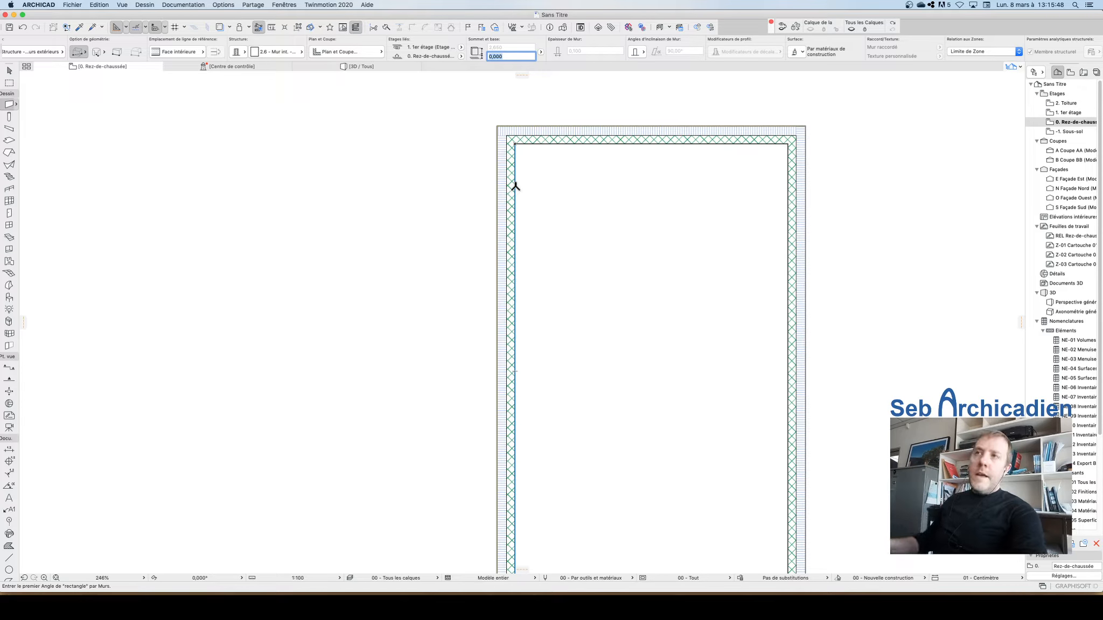
key(Tab)
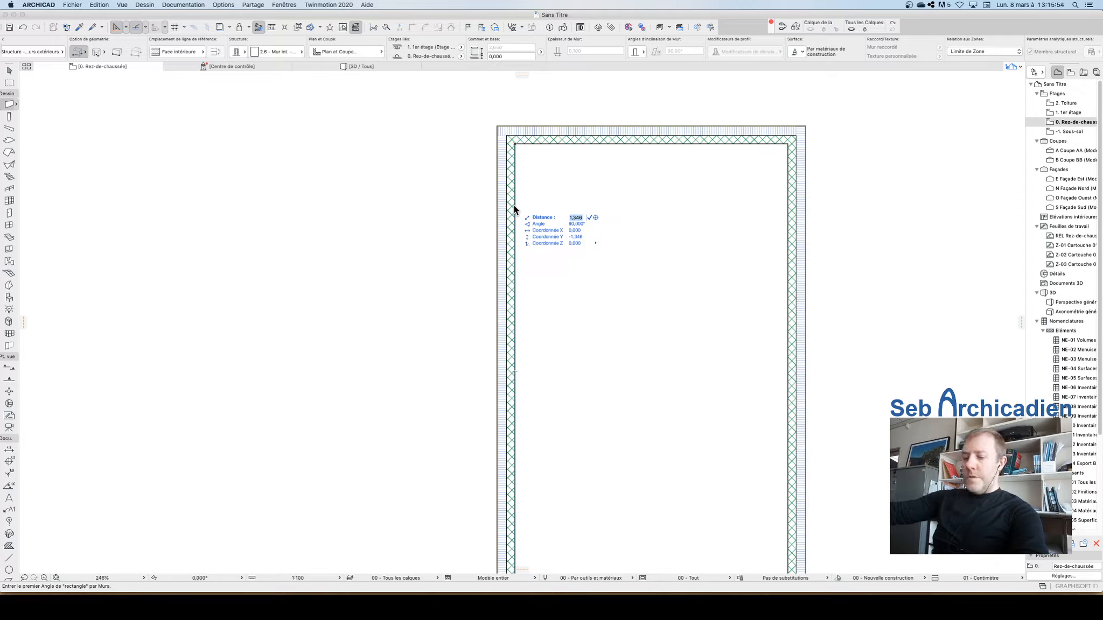
text(3,2)
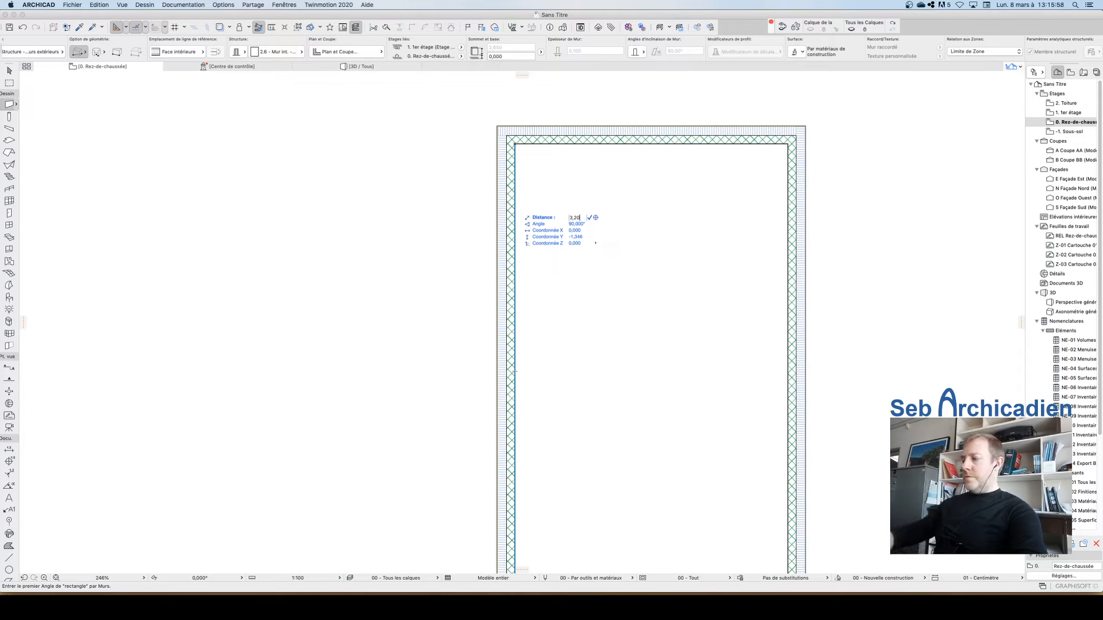
text(0)
key(Return)
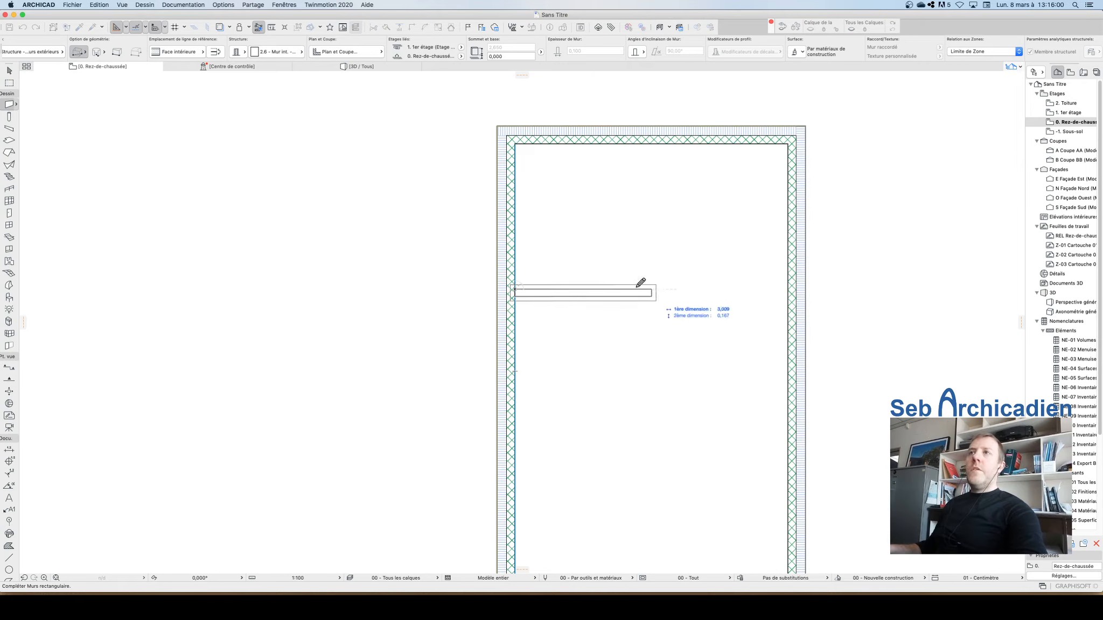
click(75, 52)
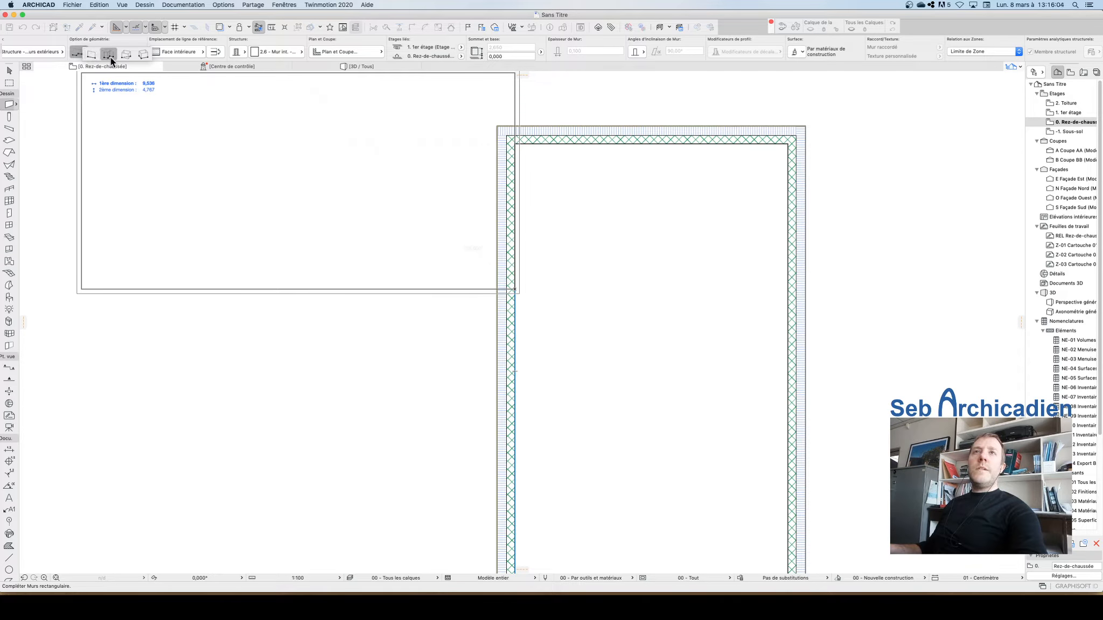
click(110, 55)
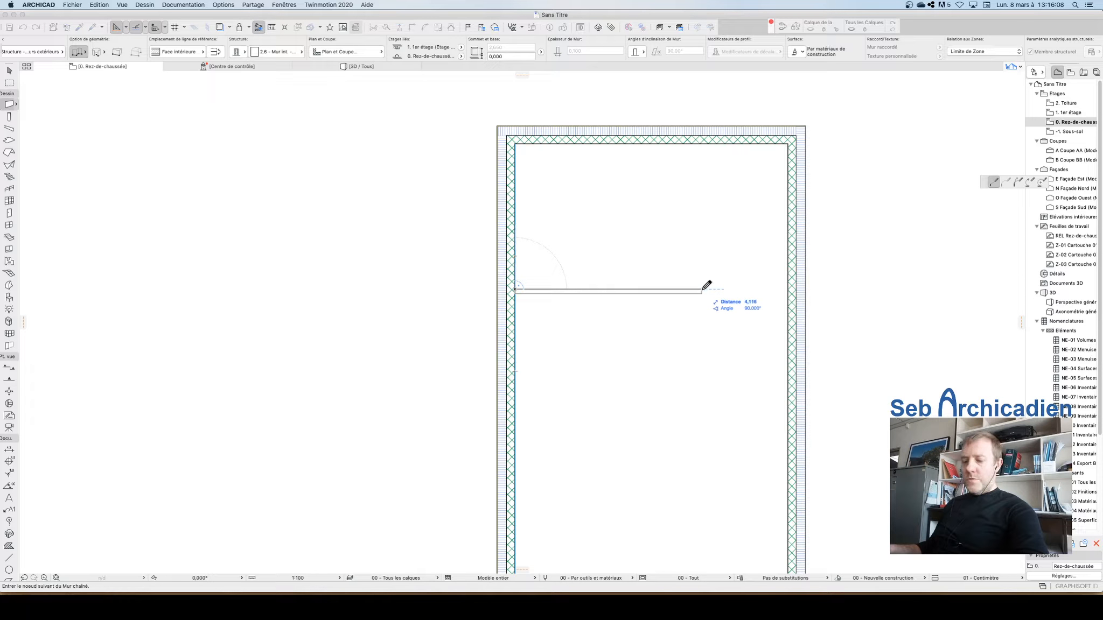
Step: Draw the partition 3.8 m across, then up to the top exterior wall, and finish the chain
key(Tab)
text(3,8)
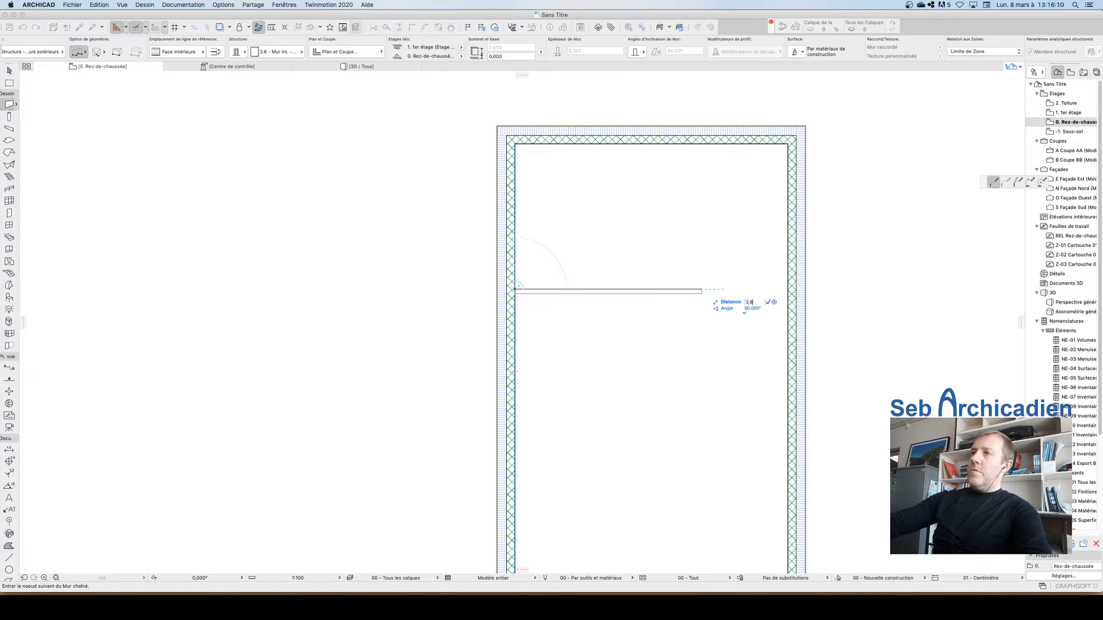
key(Return)
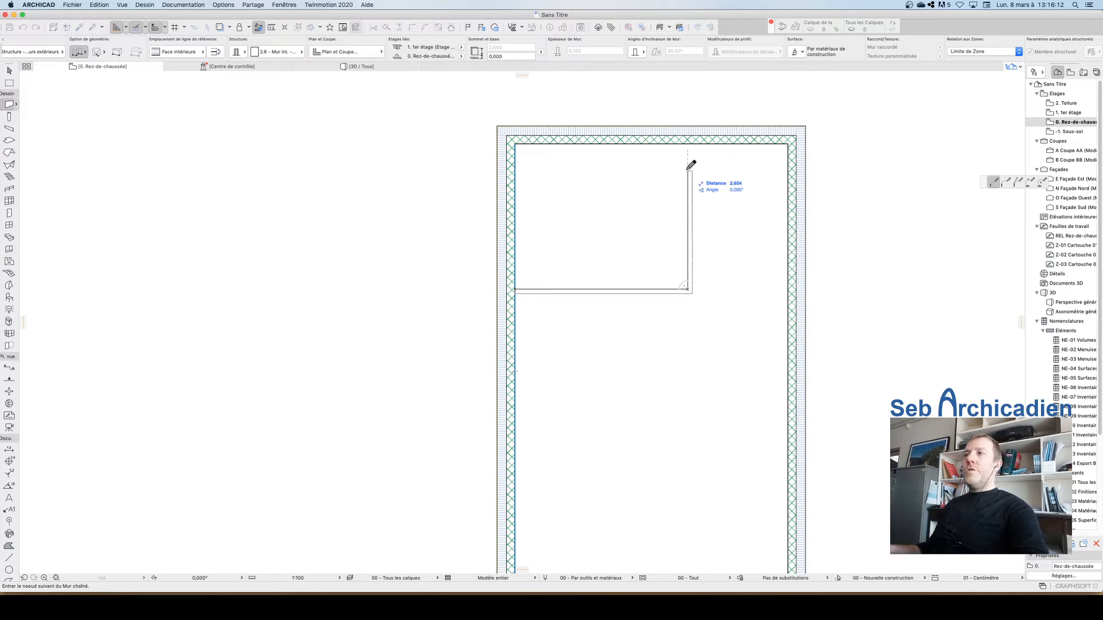
click(688, 144)
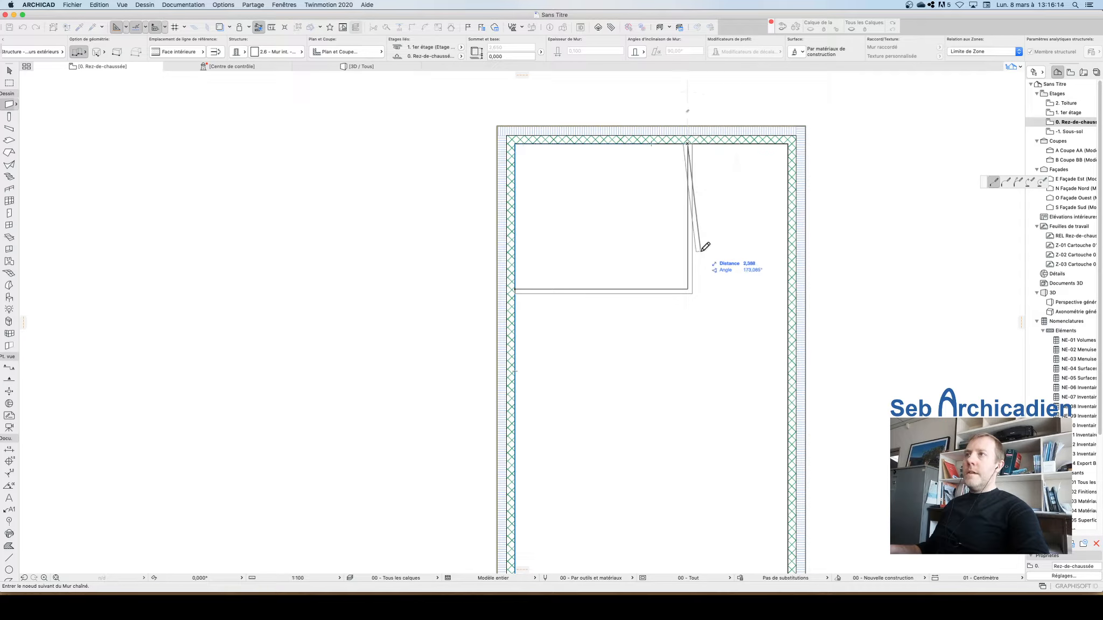
right_click(687, 144)
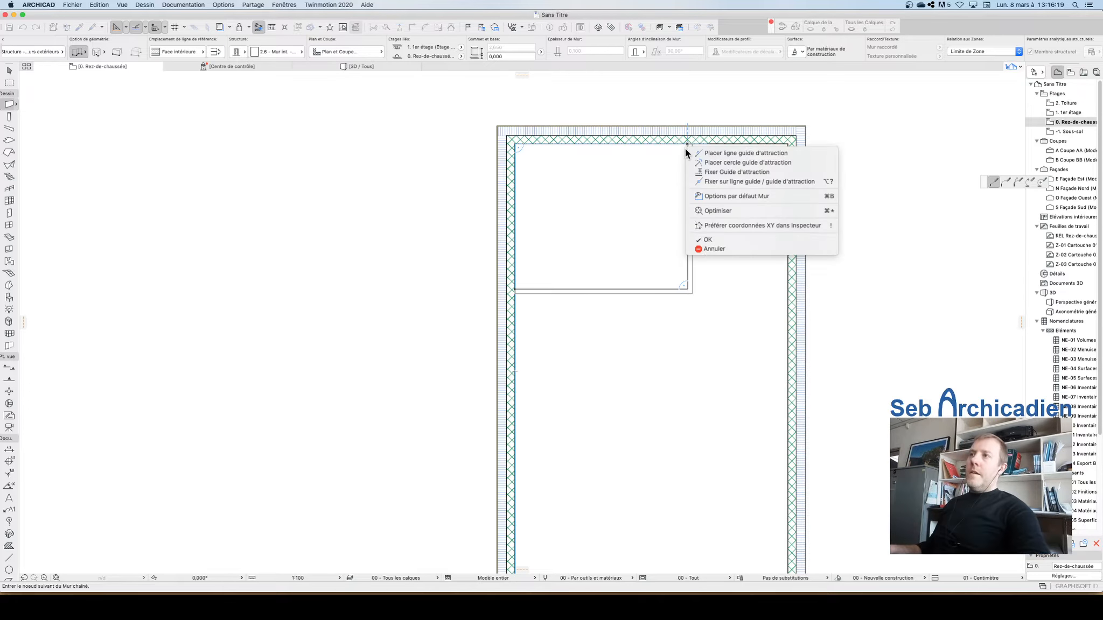
click(720, 239)
scroll(727, 263, up, 5)
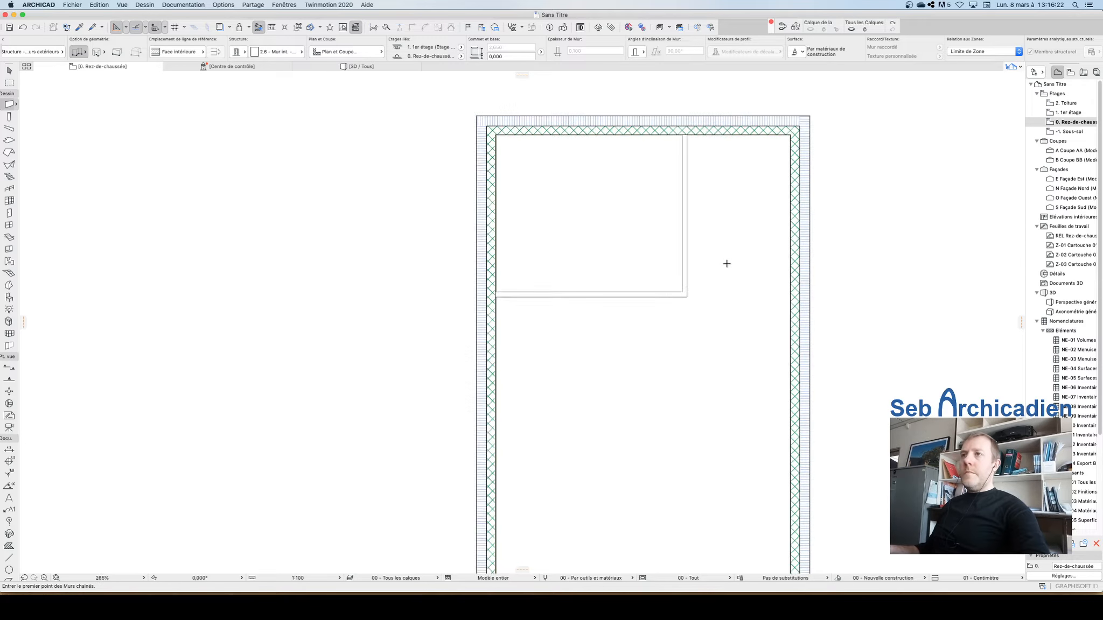
scroll(570, 330, down, 5)
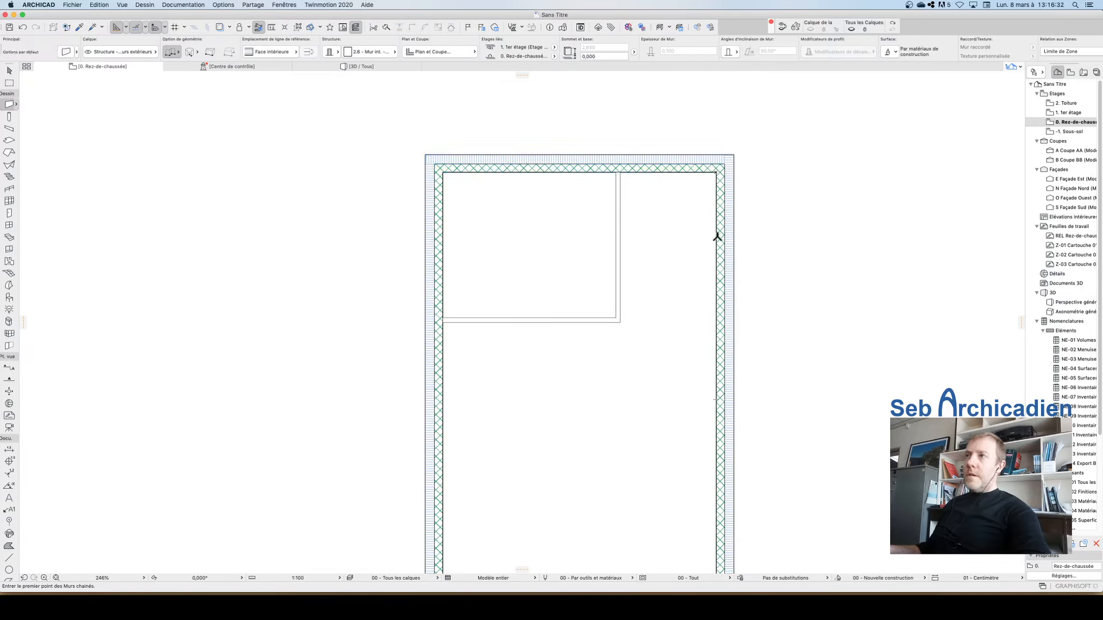
text(2,220)
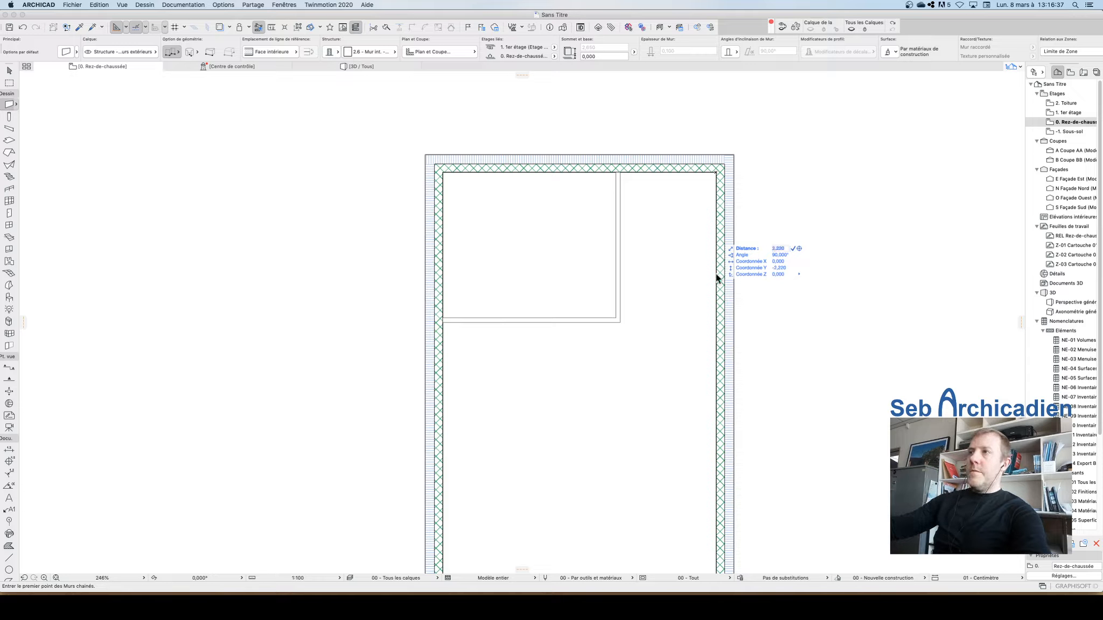
key(Return)
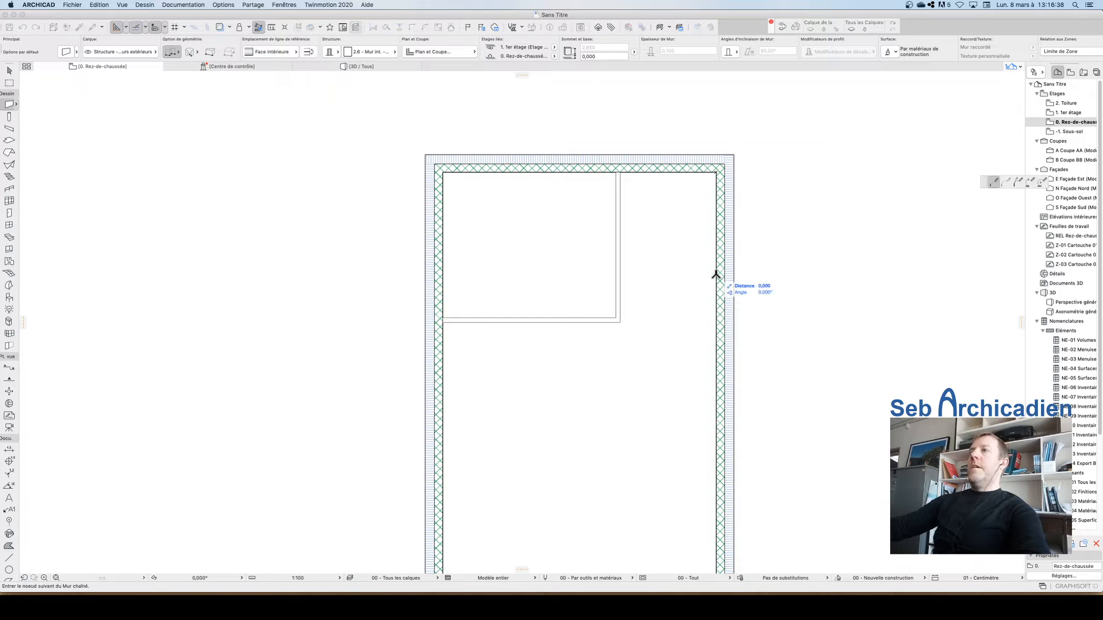
key(Escape)
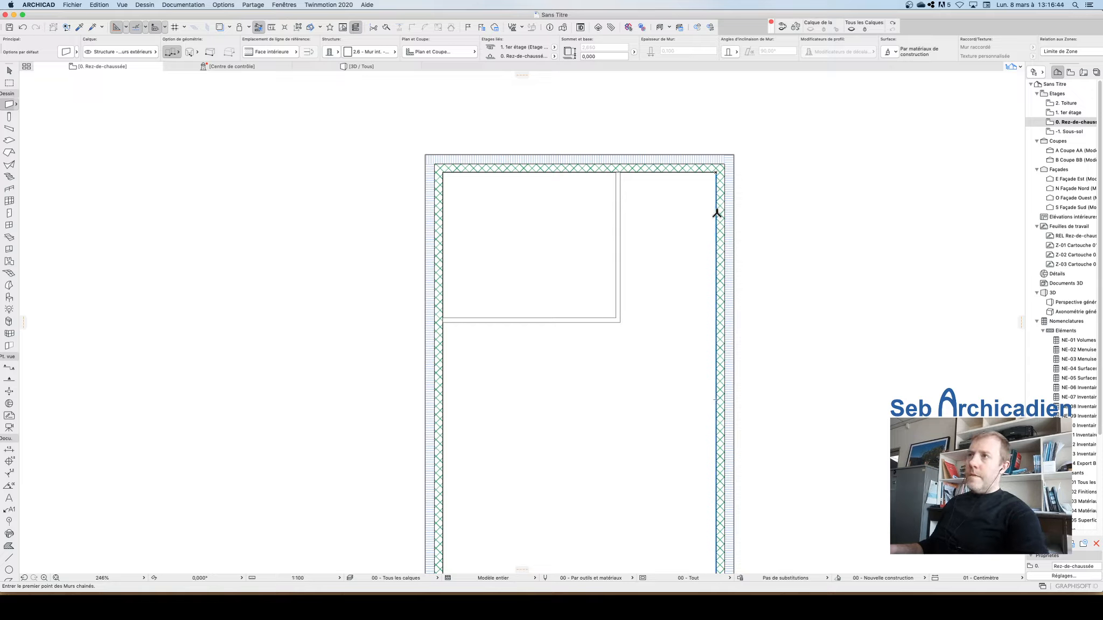
Step: Draw a second partition starting 2.20 m down the right wall's inner face, across to the first partition
text(2,220)
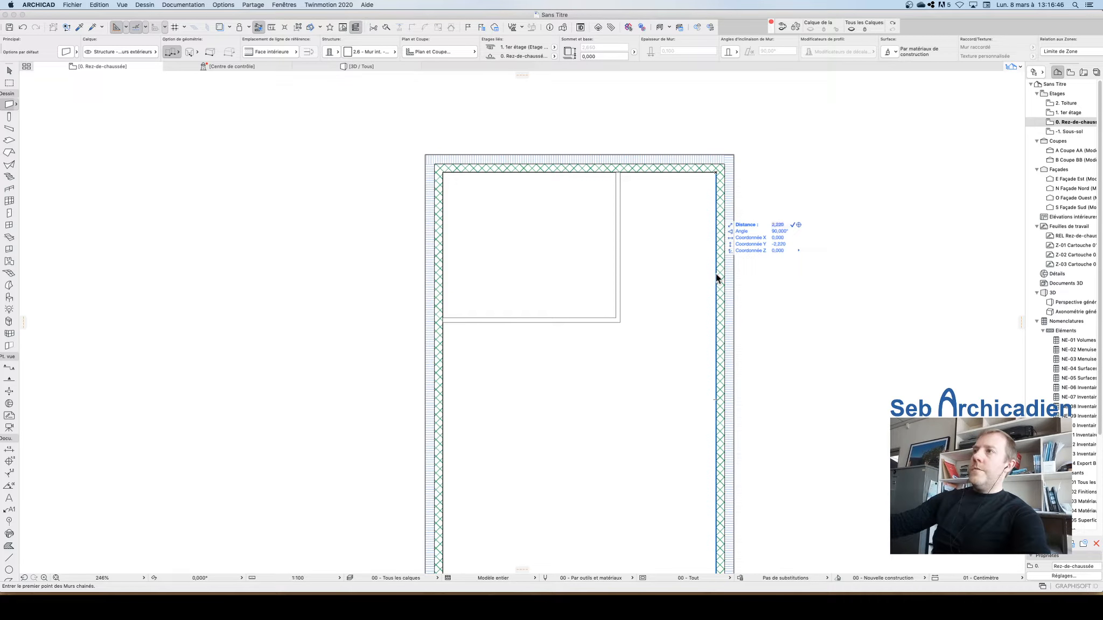
key(Return)
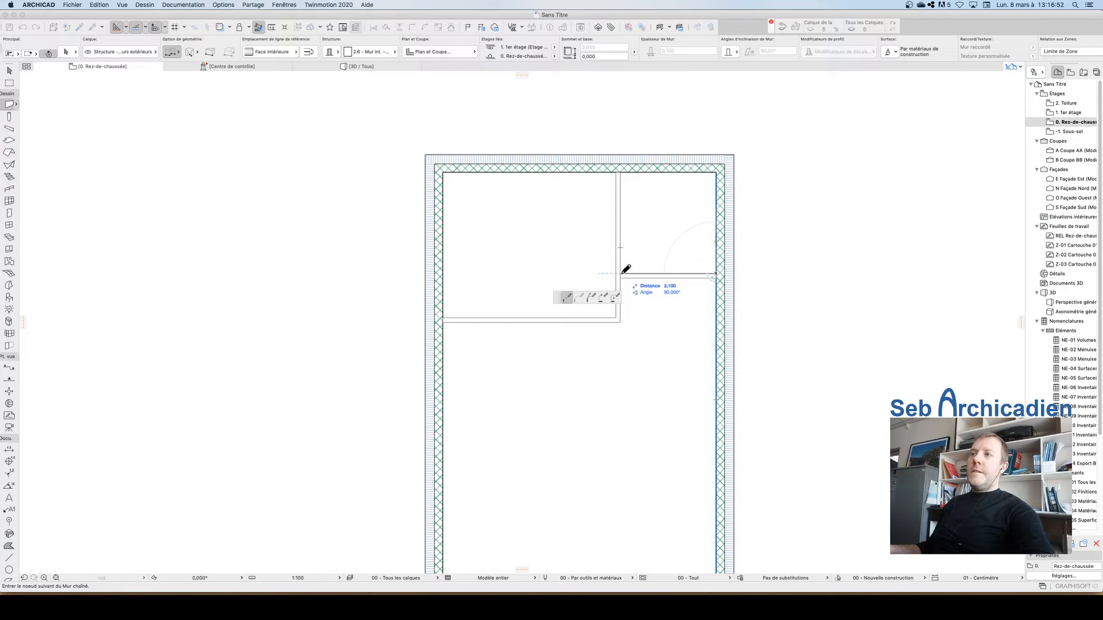
right_click(631, 280)
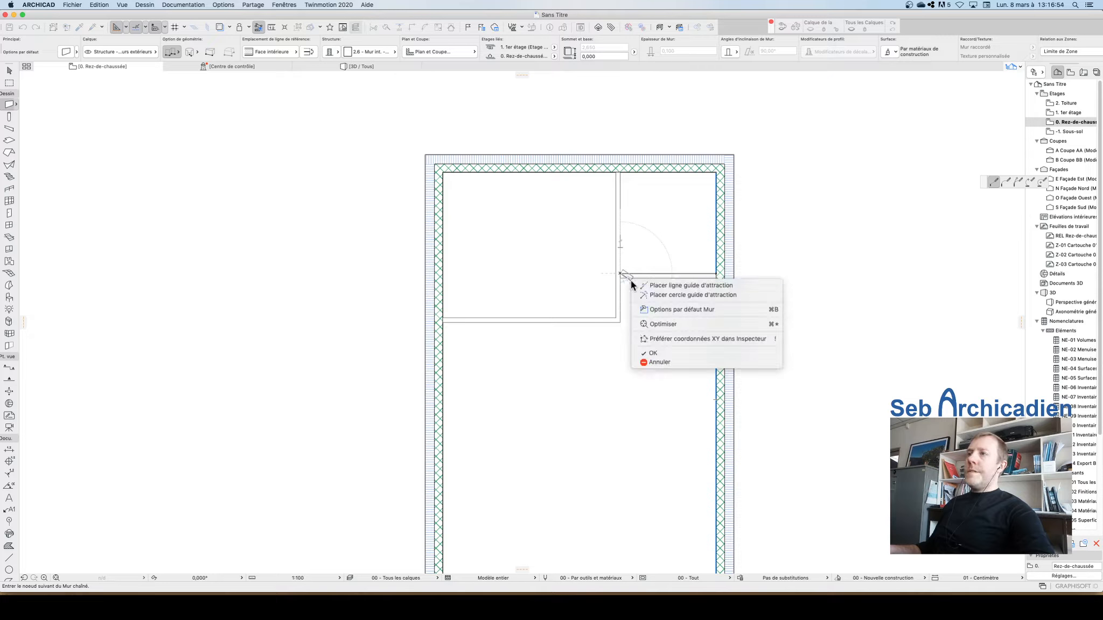
click(660, 352)
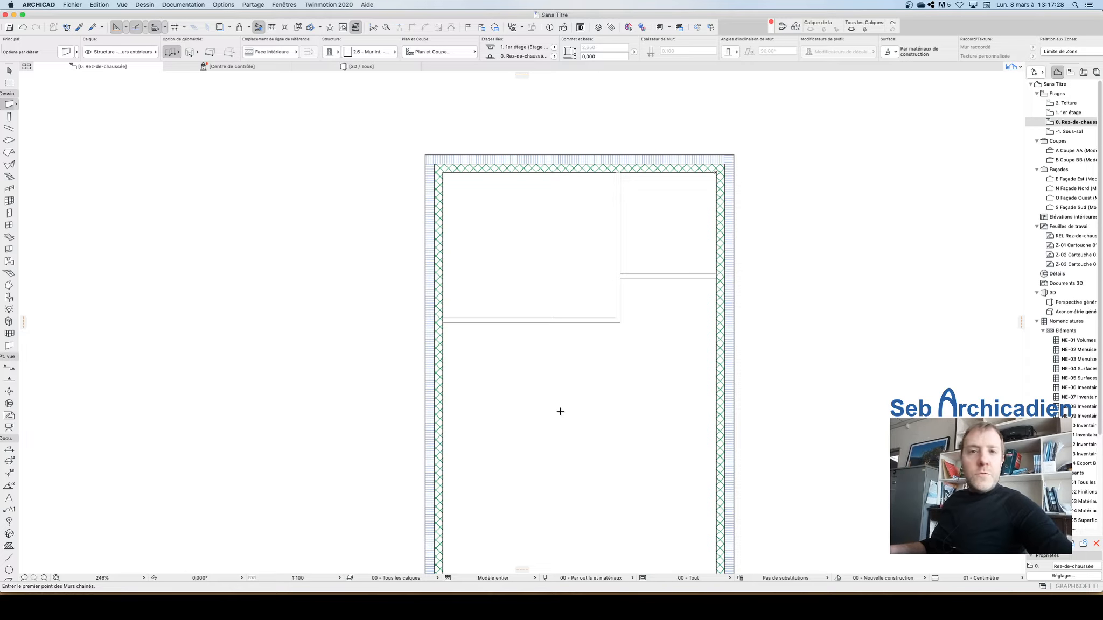
Step: Start a new partition 2.50 m along the left exterior wall's inner face, below the first partition
scroll(506, 305, down, 5)
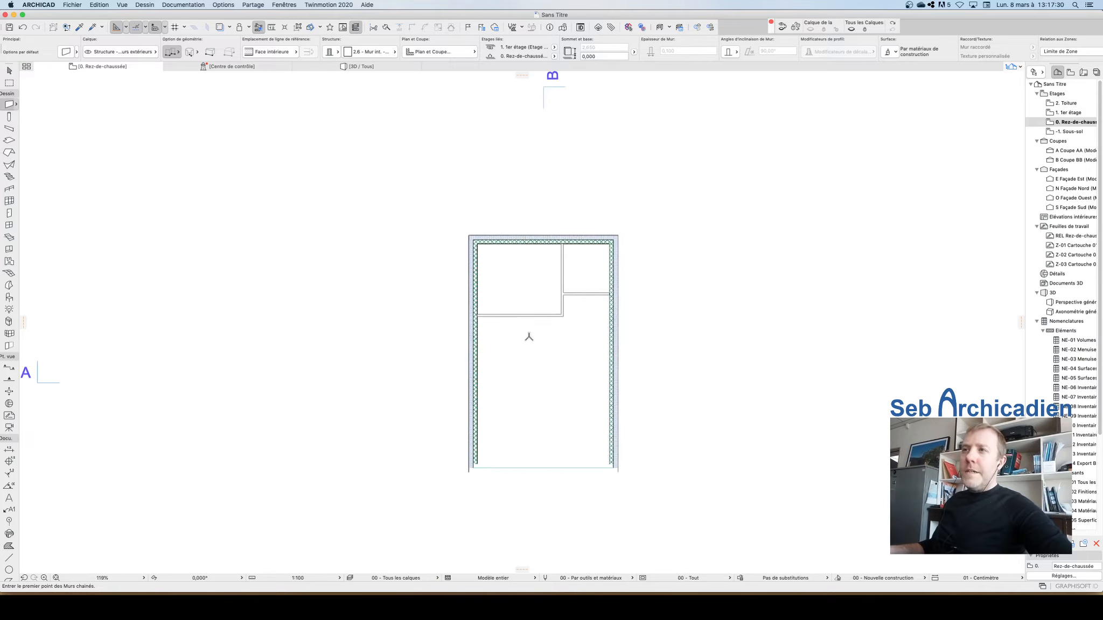
scroll(536, 342, up, 5)
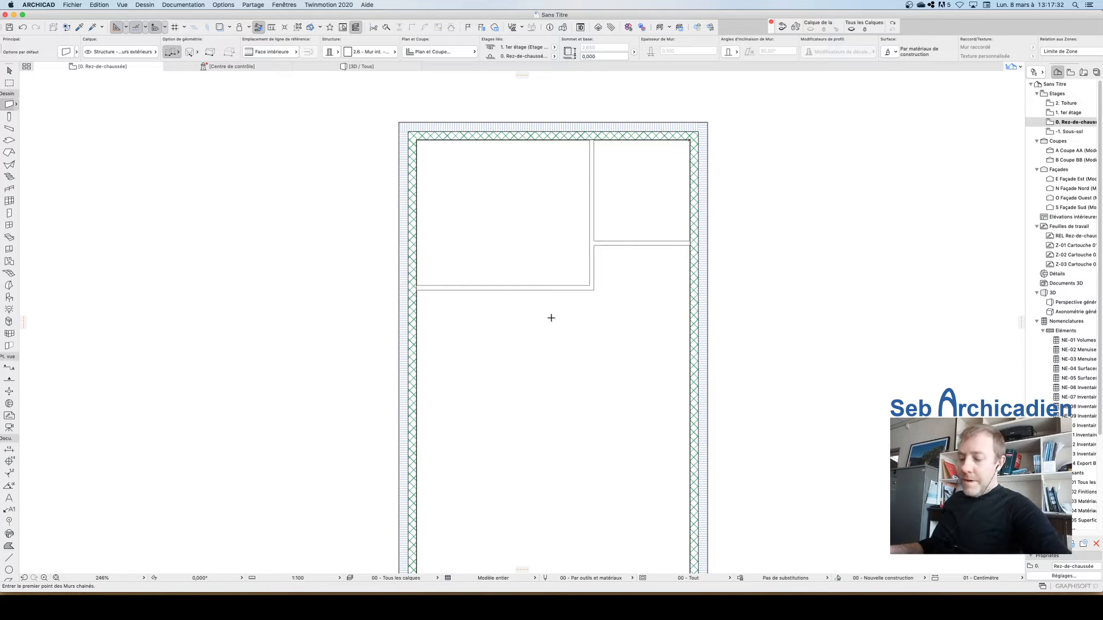
scroll(539, 350, down, 5)
scroll(580, 81, up, 8)
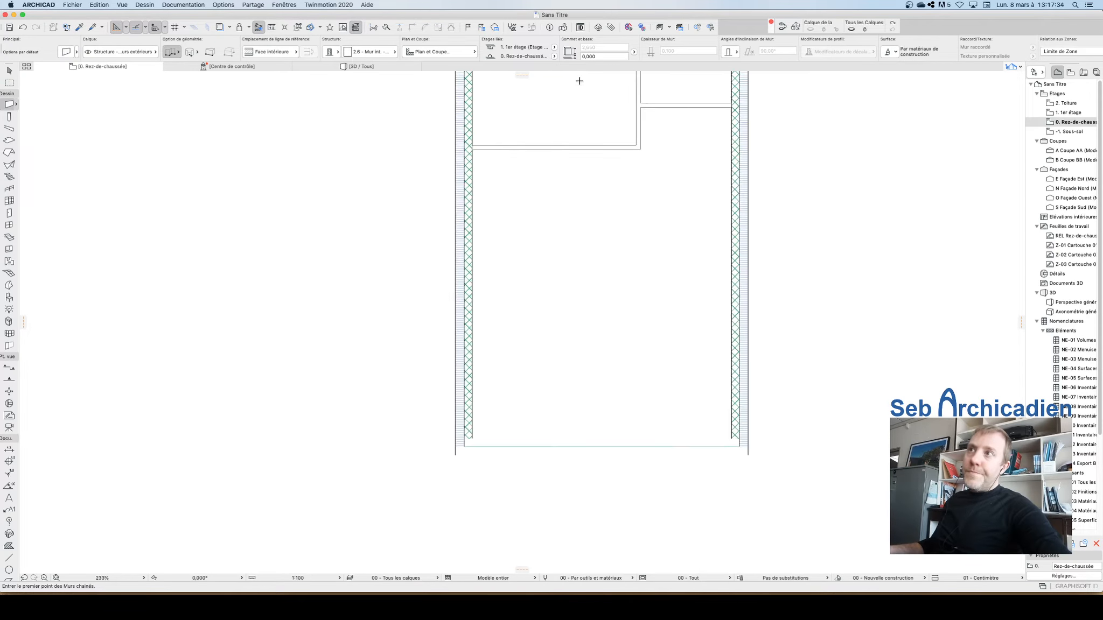
scroll(409, 183, down, 8)
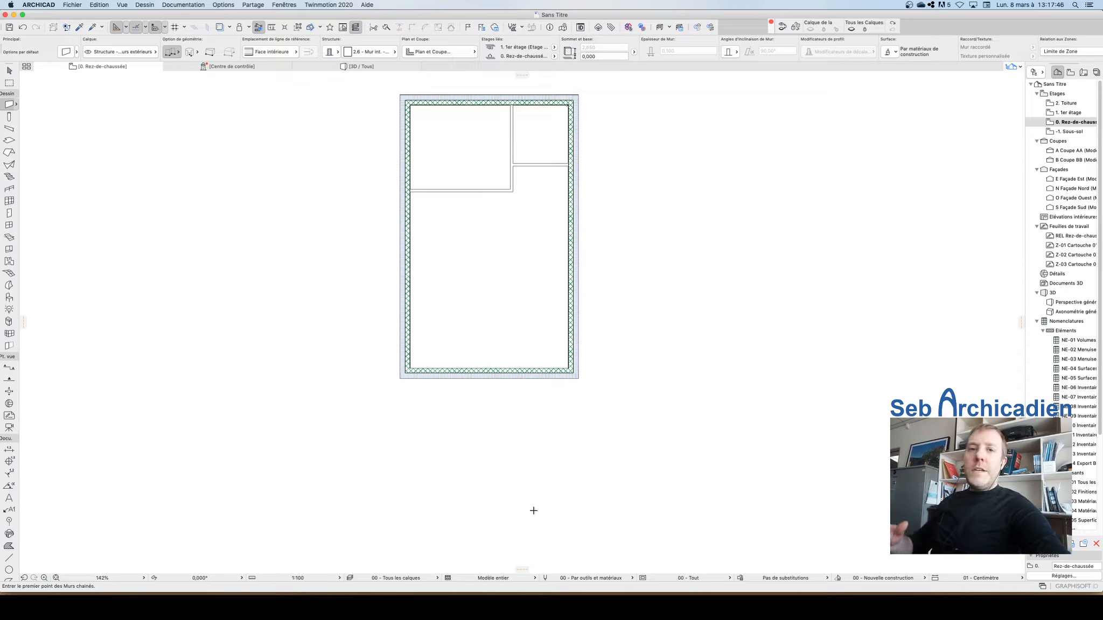
scroll(410, 323, up, 5)
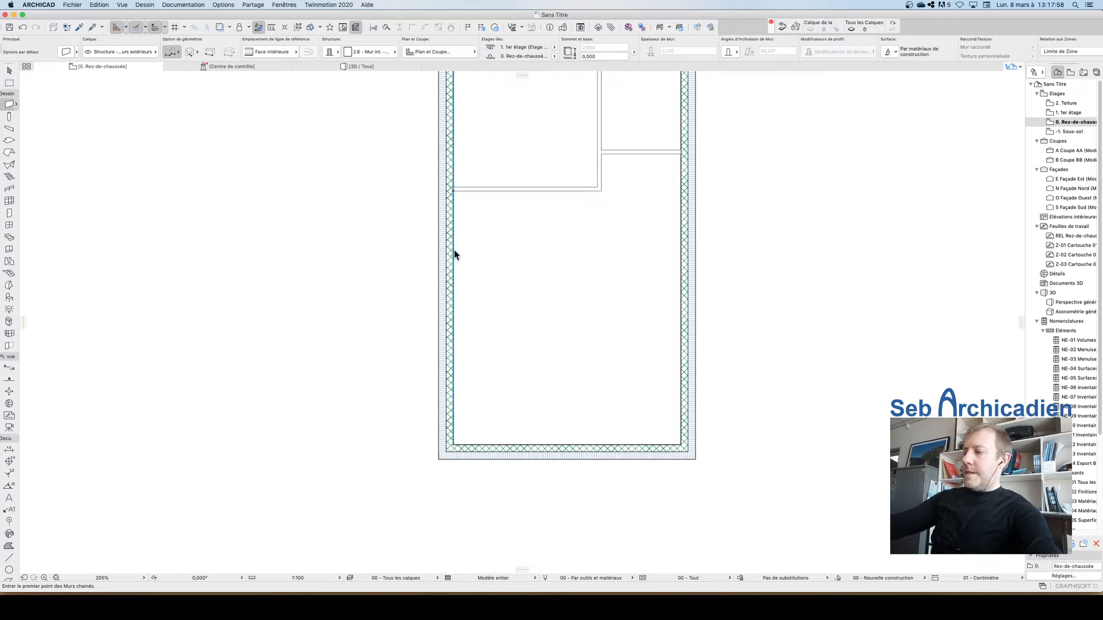
text(2,50)
key(Return)
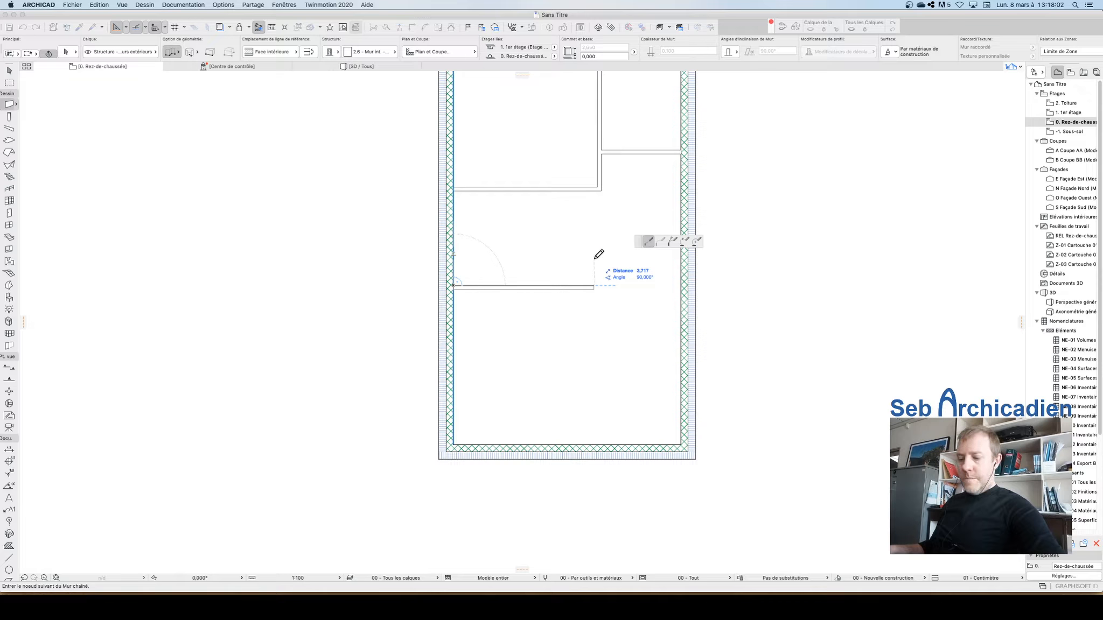
Step: Draw the partition 3 m across, then up to the first partition, and finish the chain
text(3,3)
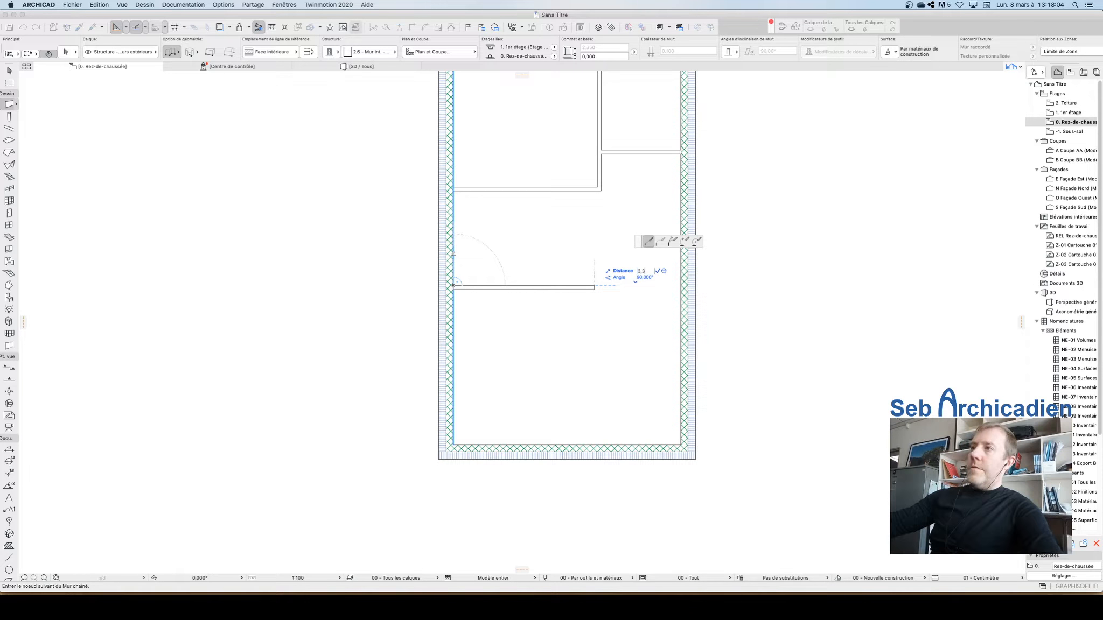
key(Return)
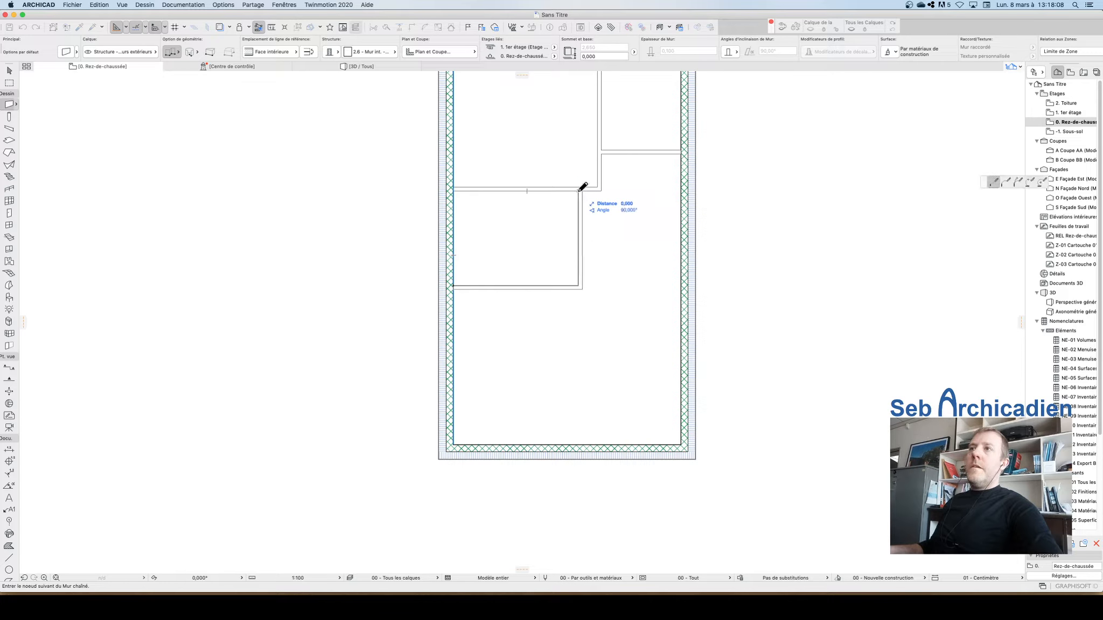
double_click(580, 188)
key(Escape)
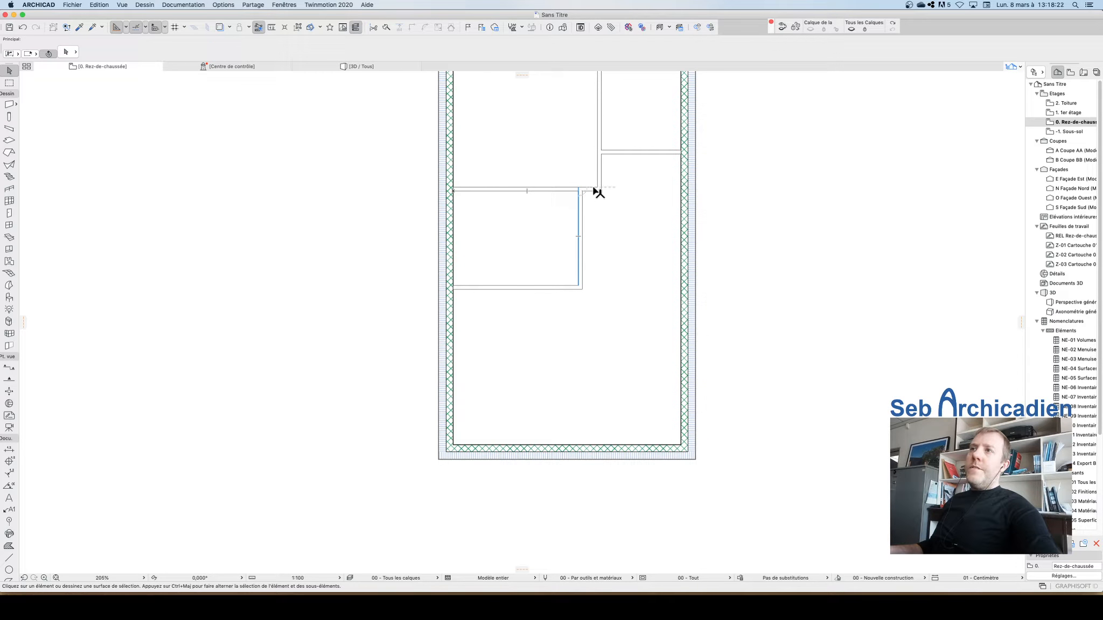
Step: Adjust the first partition's horizontal wall to meet the new partition's vertical wall cleanly
scroll(592, 188, up, 5)
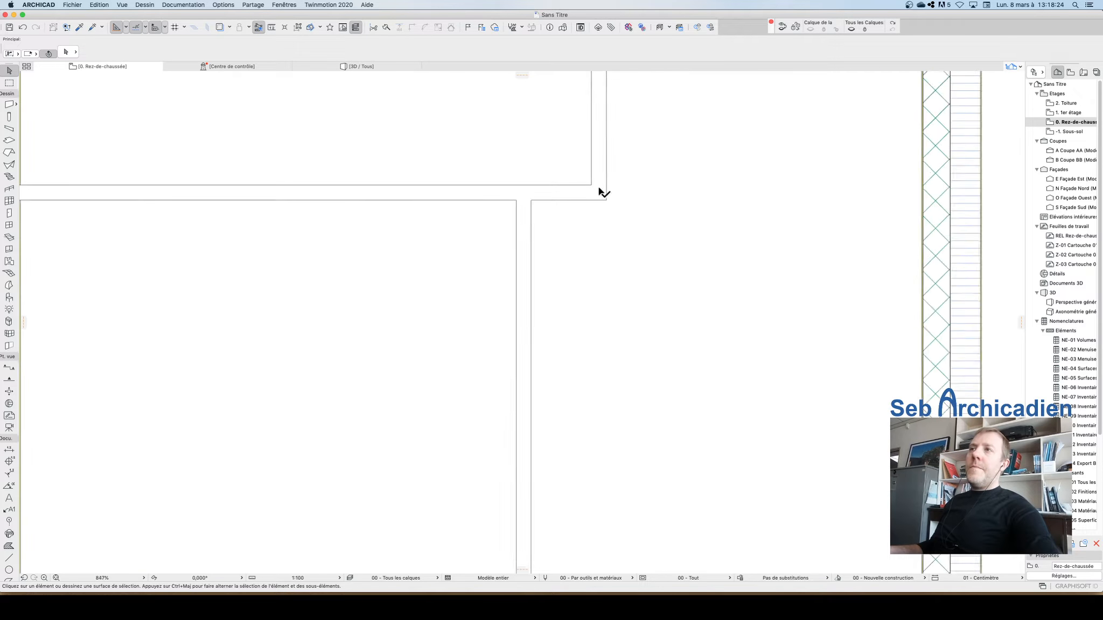
click(562, 201)
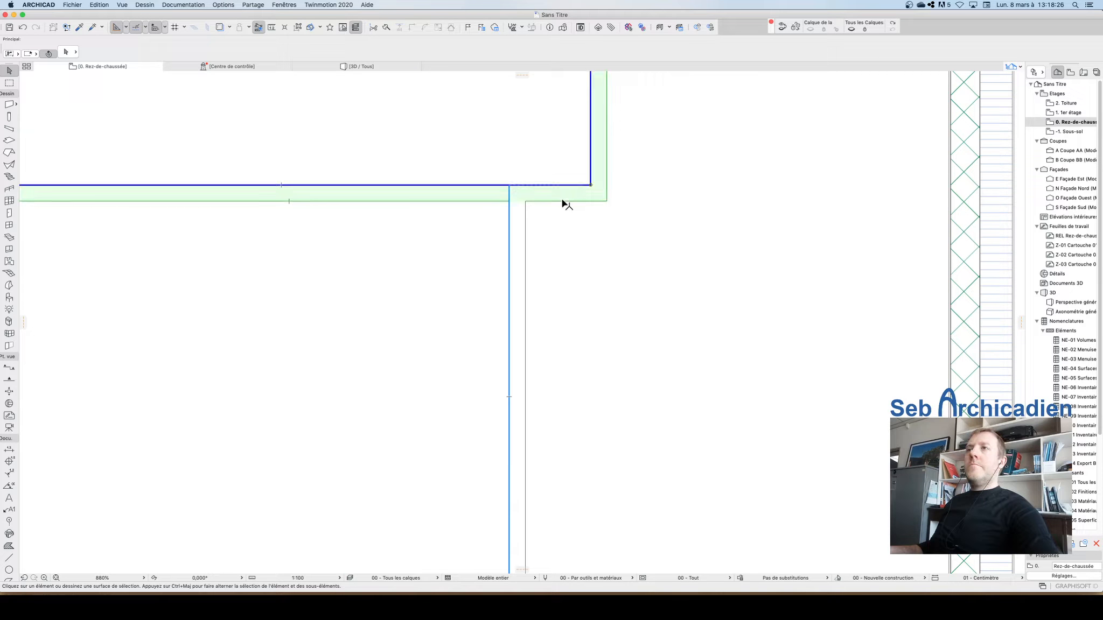
click(91, 4)
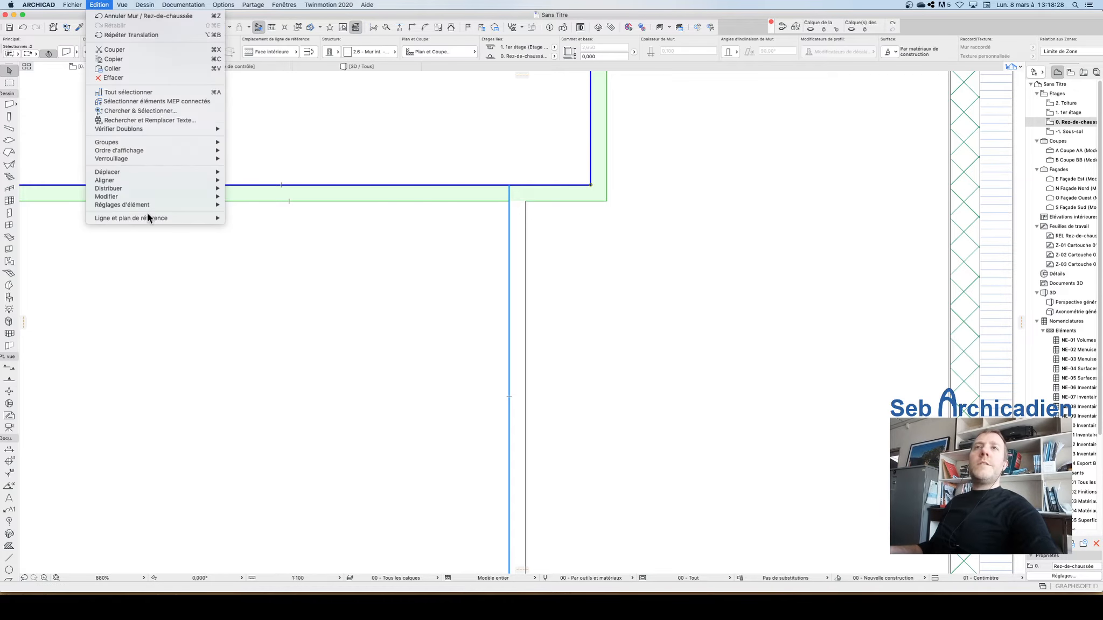
mouse_move(140, 142)
click(266, 167)
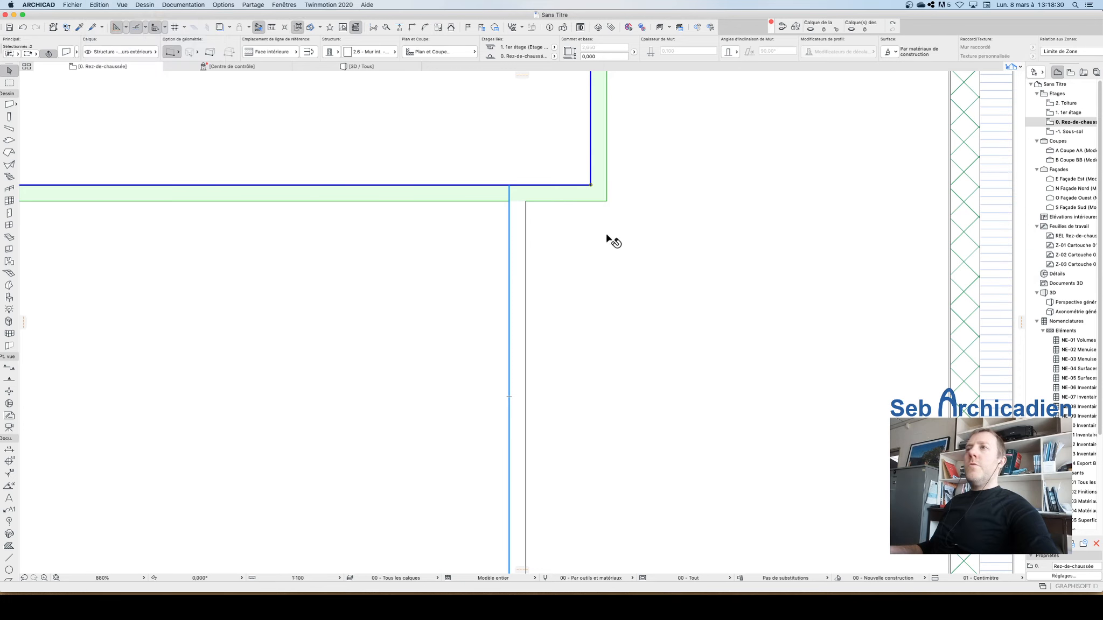
click(588, 249)
super+click(565, 191)
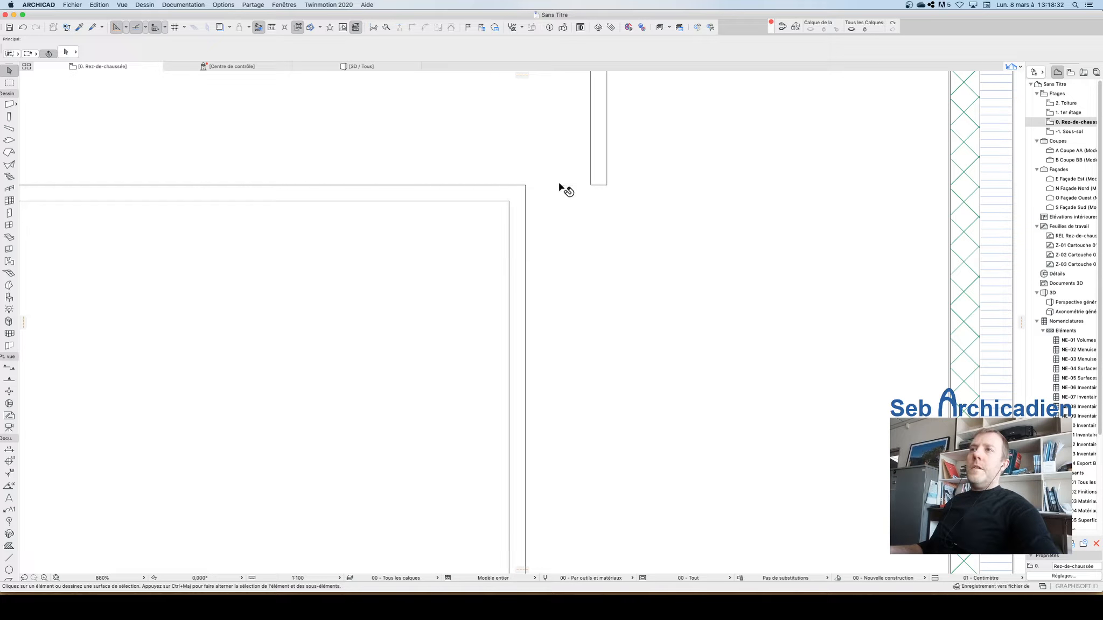
Step: Select the right-hand partition and the new partition's vertical wall and intersect them into a clean corner
scroll(574, 323, down, 10)
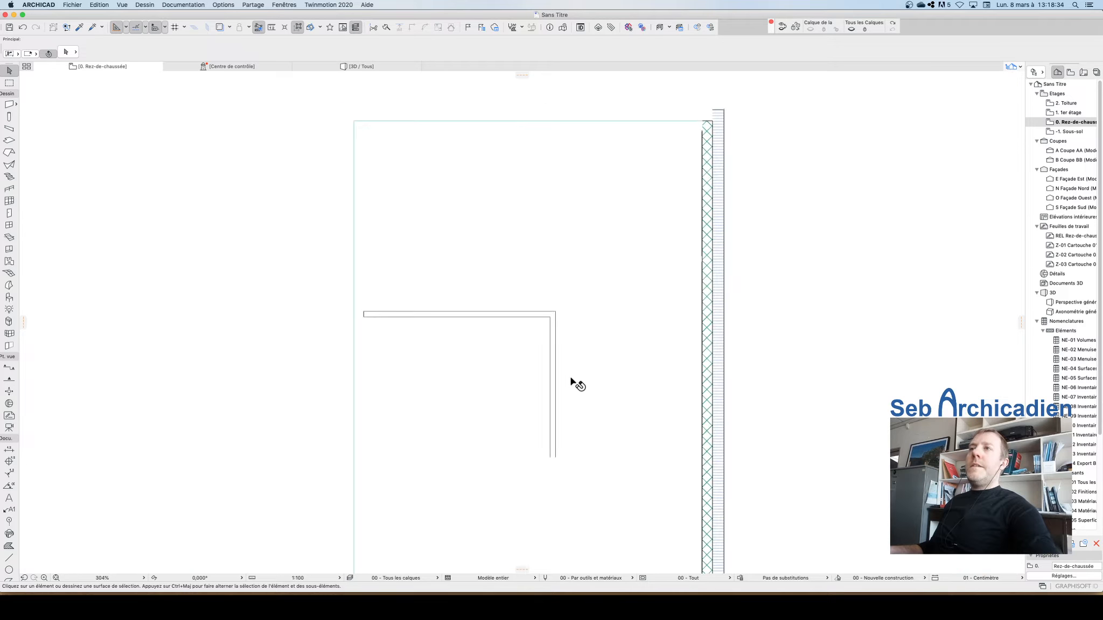
click(608, 296)
shift+click(557, 350)
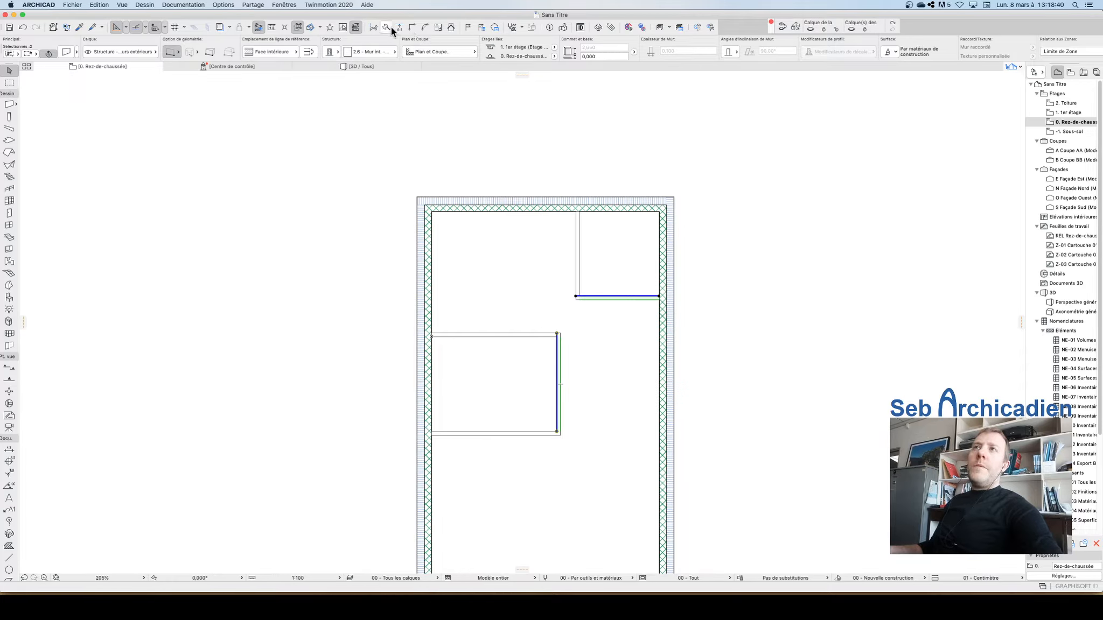
click(412, 28)
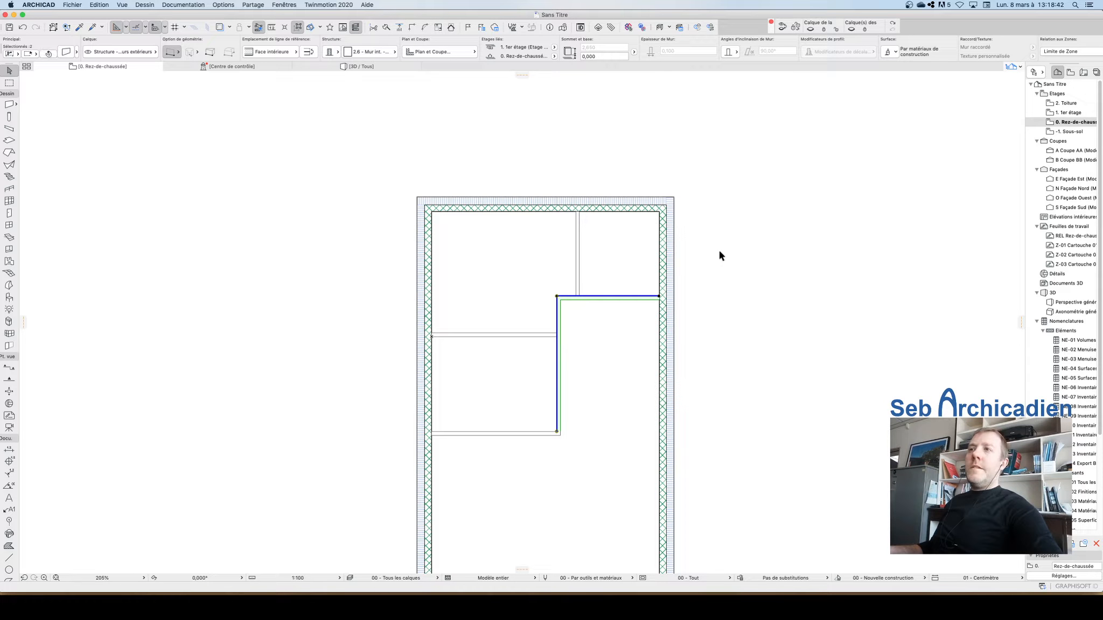
key(Escape)
Step: Start another partition 3 m up the right exterior wall's inner face
scroll(743, 238, down, 3)
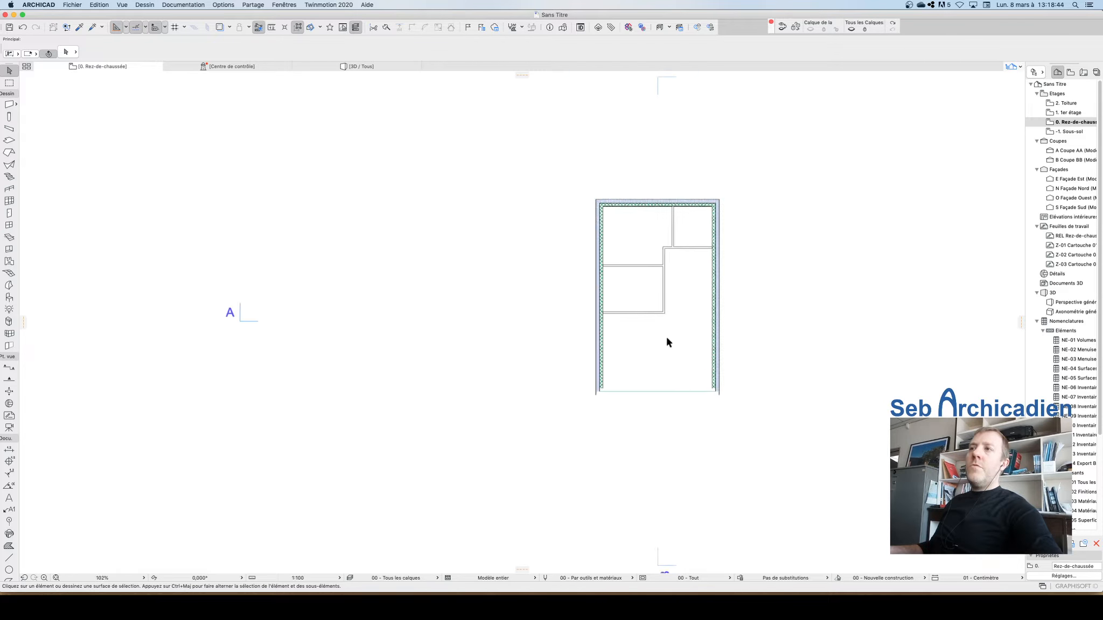
scroll(664, 340, up, 2)
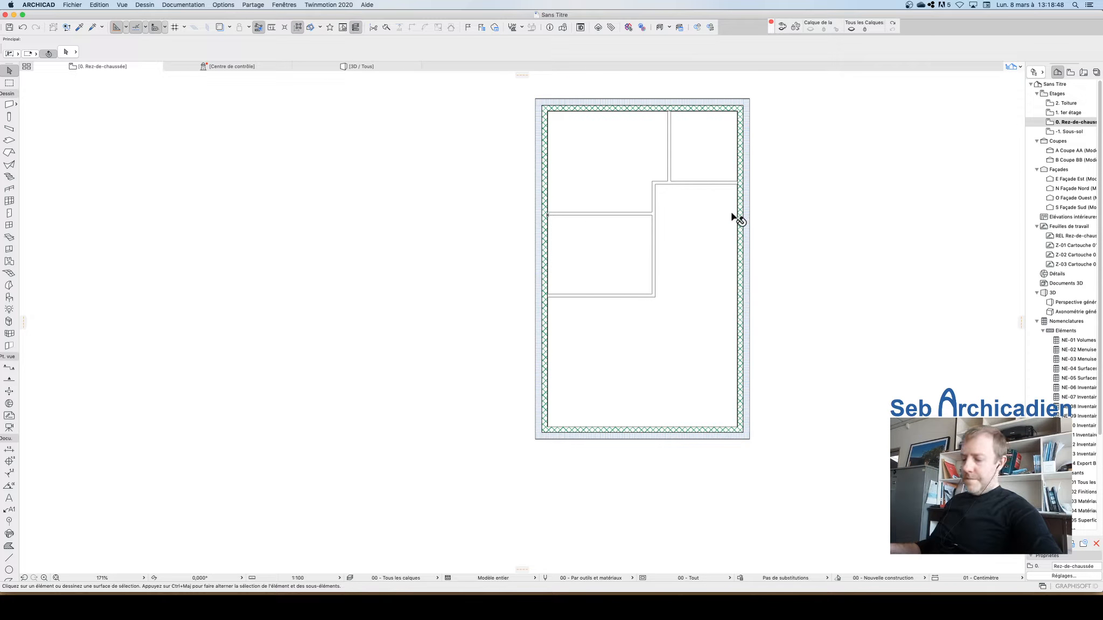
click(733, 214)
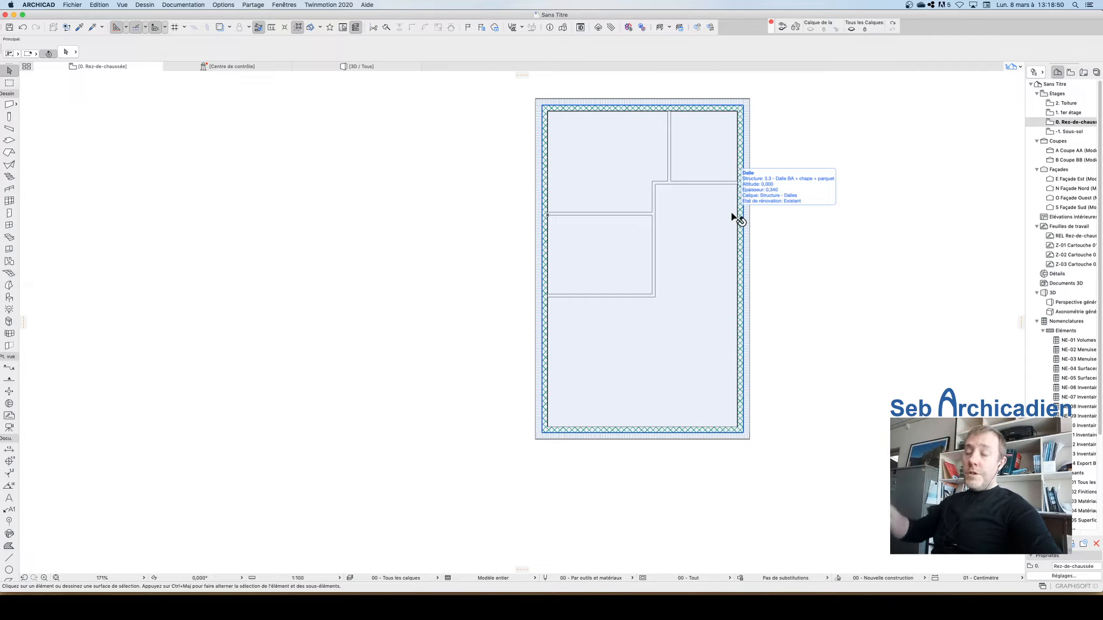
key(Escape)
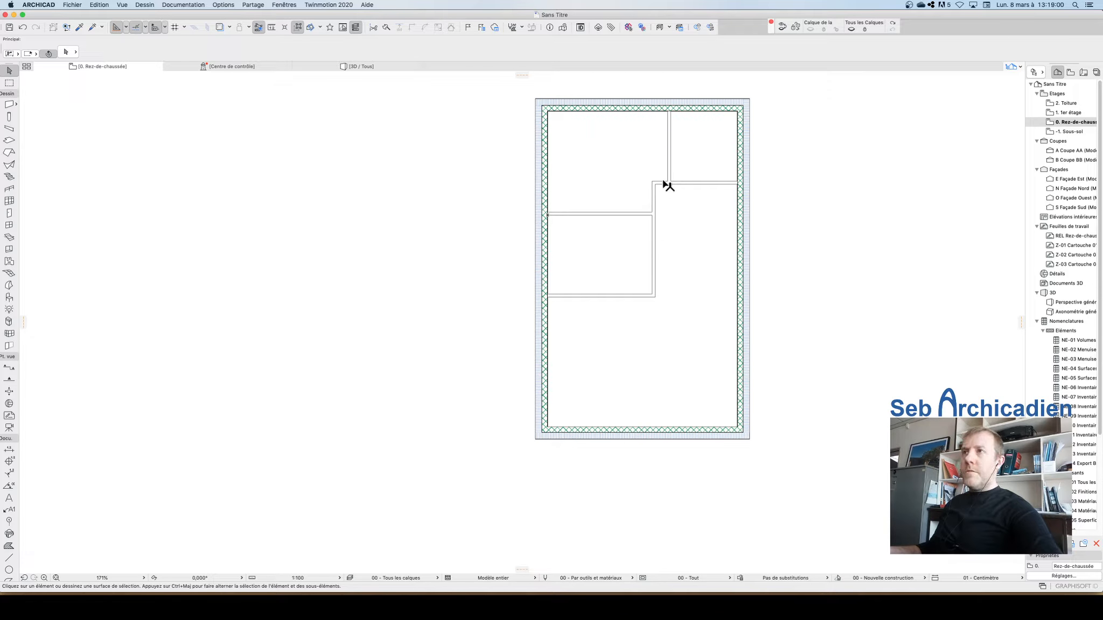
scroll(686, 318, up, 1)
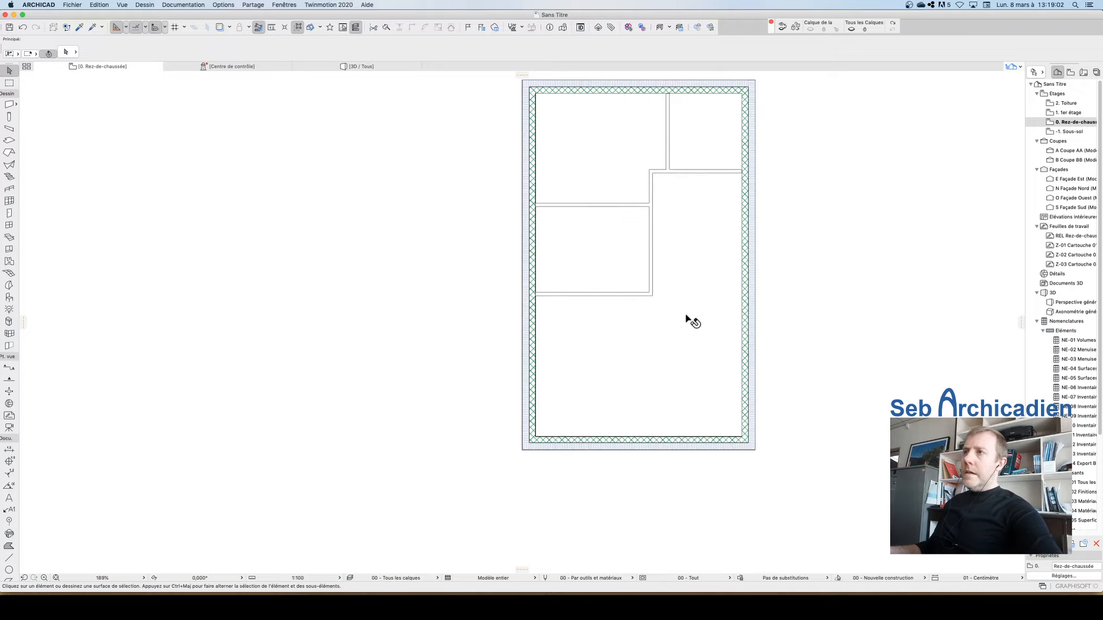
scroll(686, 318, up, 5)
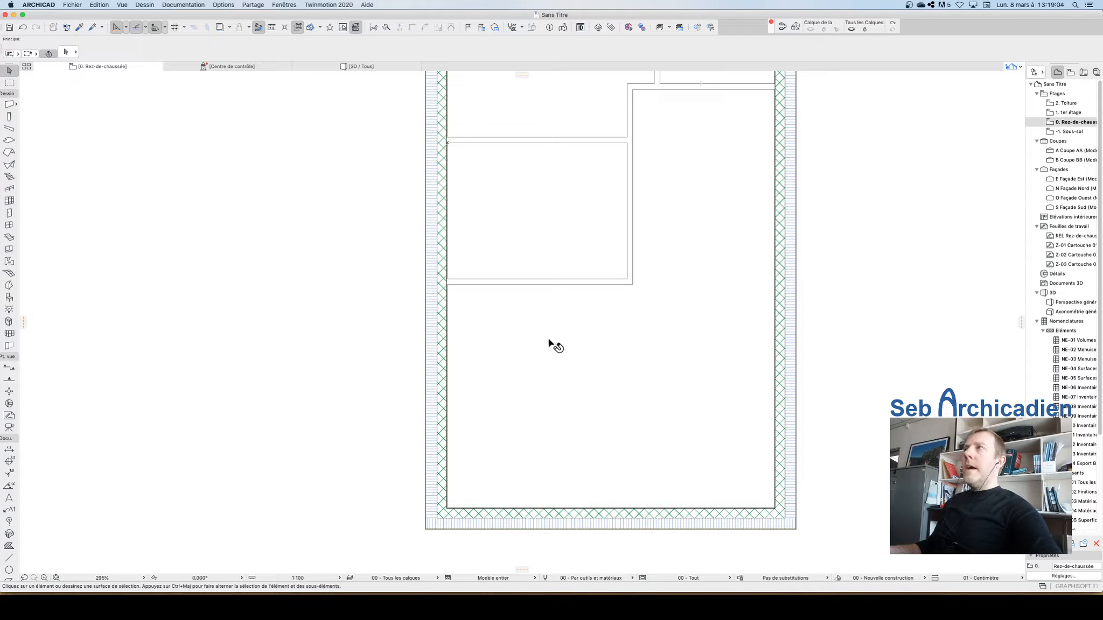
alt+click(524, 284)
scroll(590, 379, down, 6)
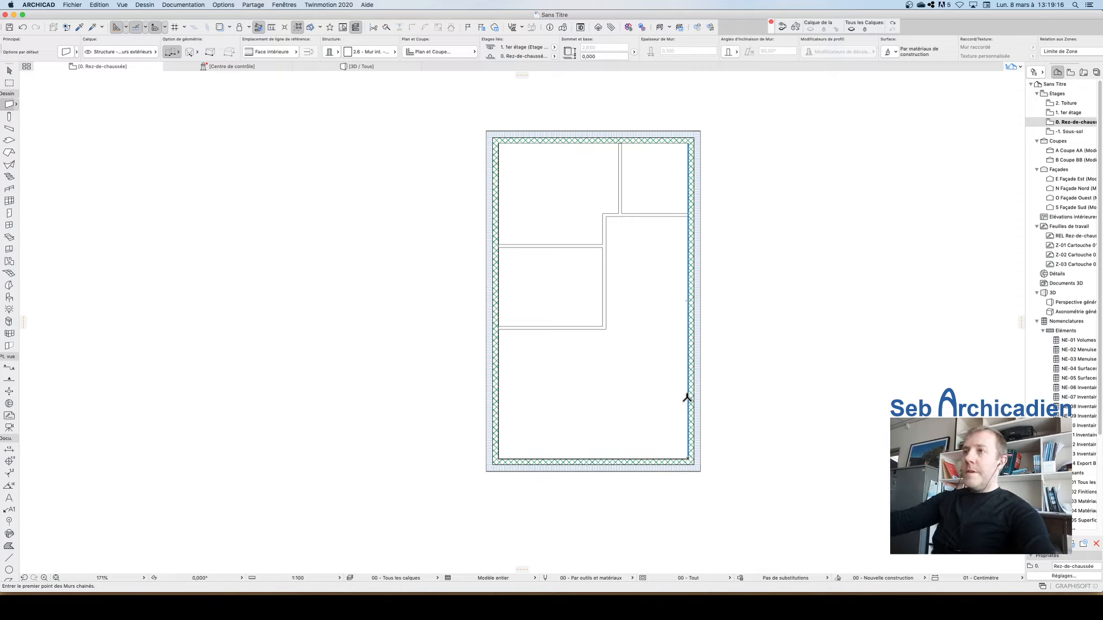
text(3,020)
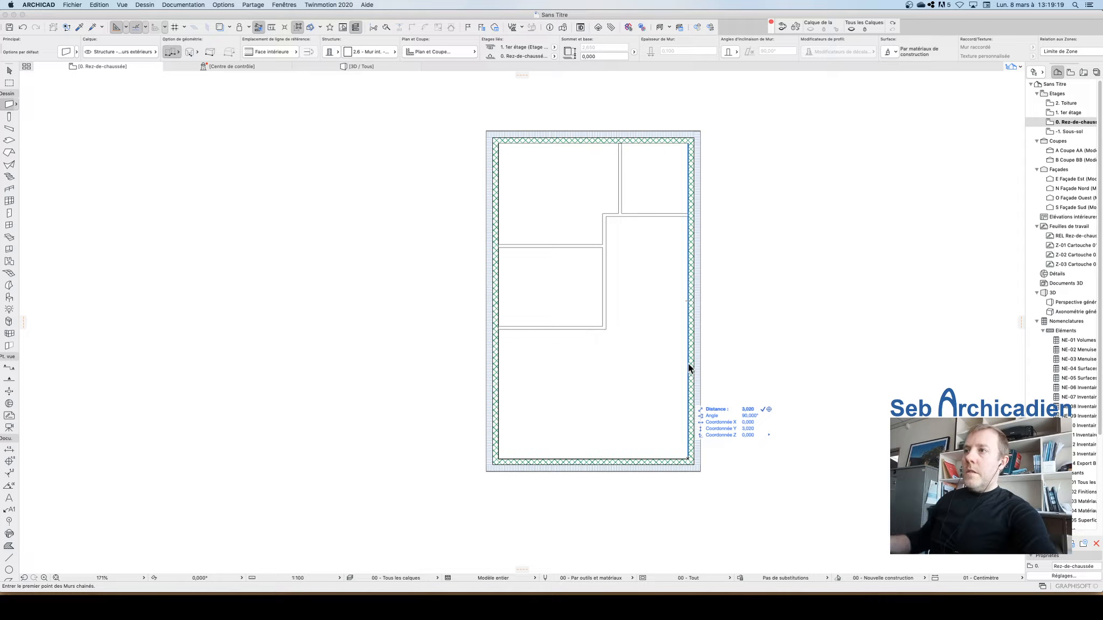
key(Return)
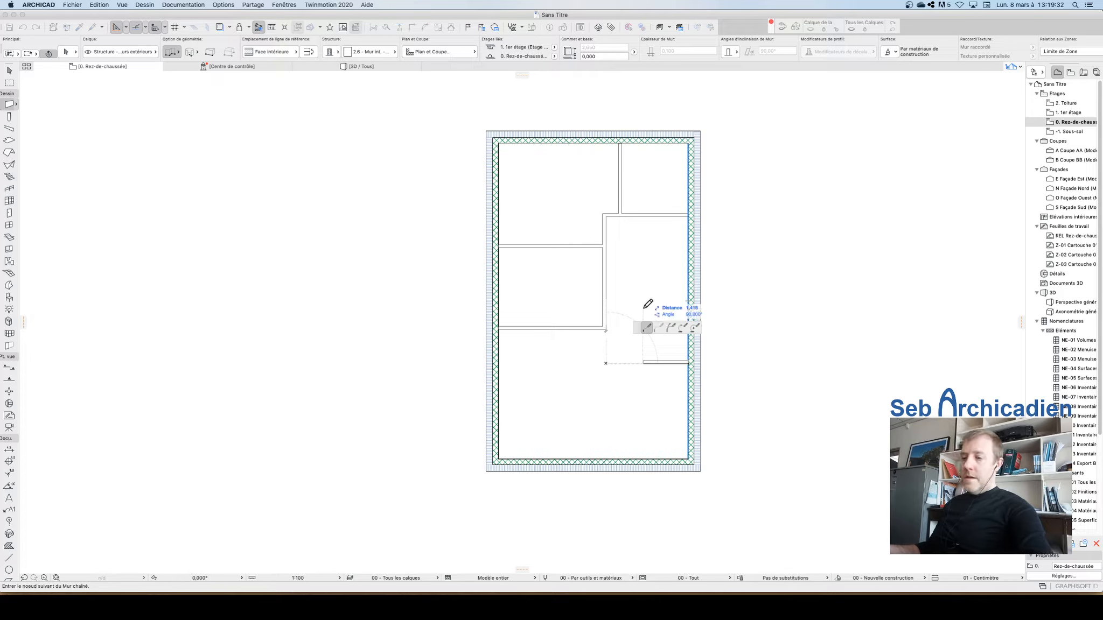
Step: Draw the partition 1 m across toward the left and finish it
text(1)
key(Return)
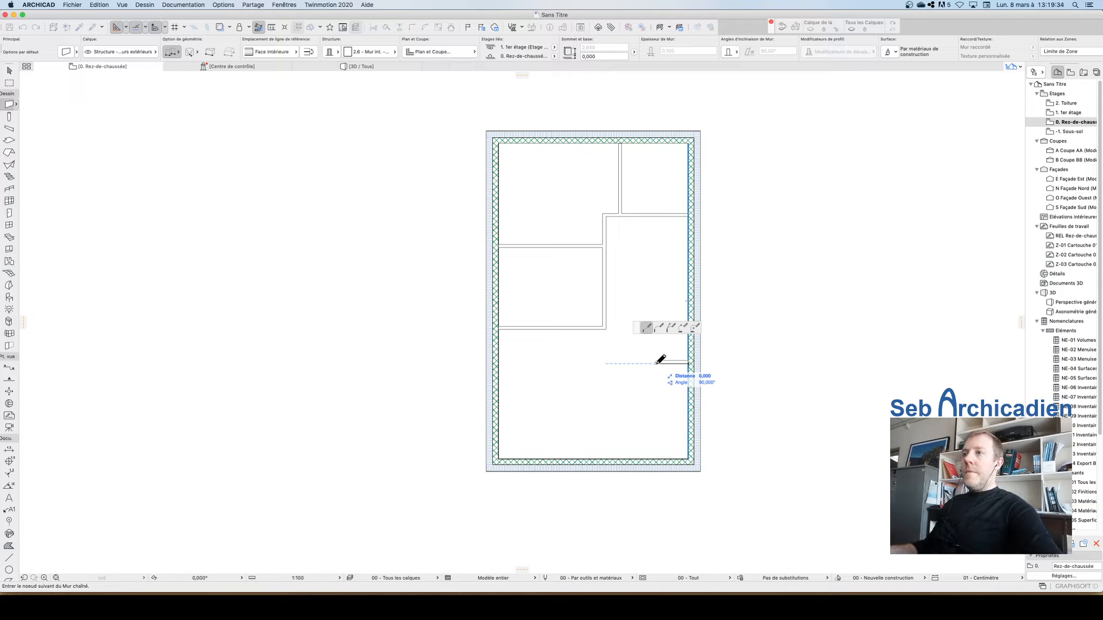
double_click(656, 364)
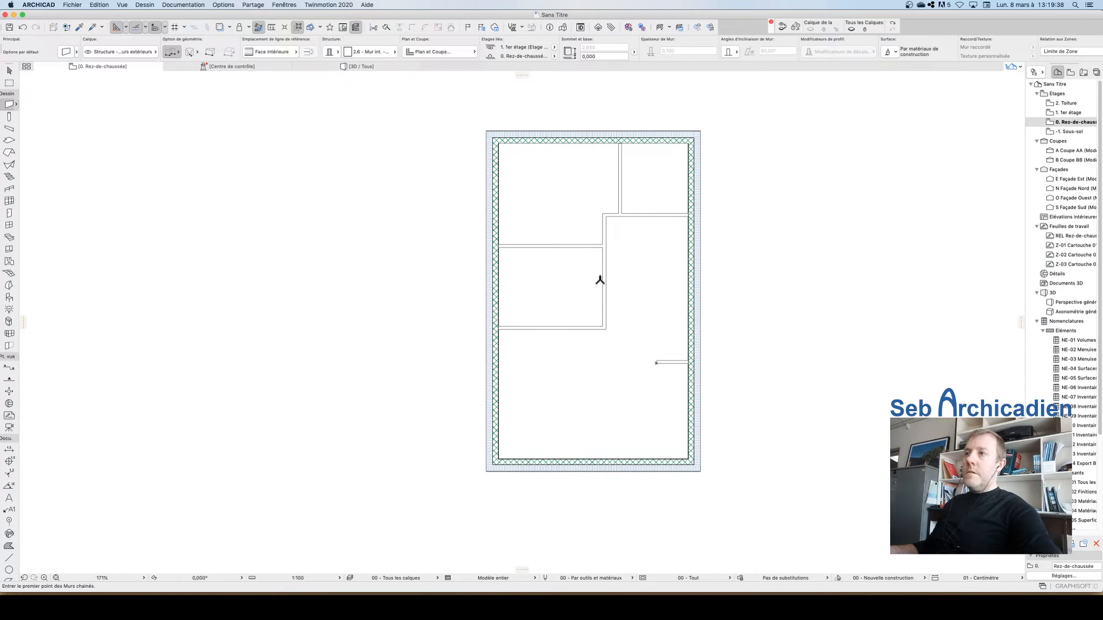
Step: Measure the length of the new short partition
click(269, 28)
click(656, 364)
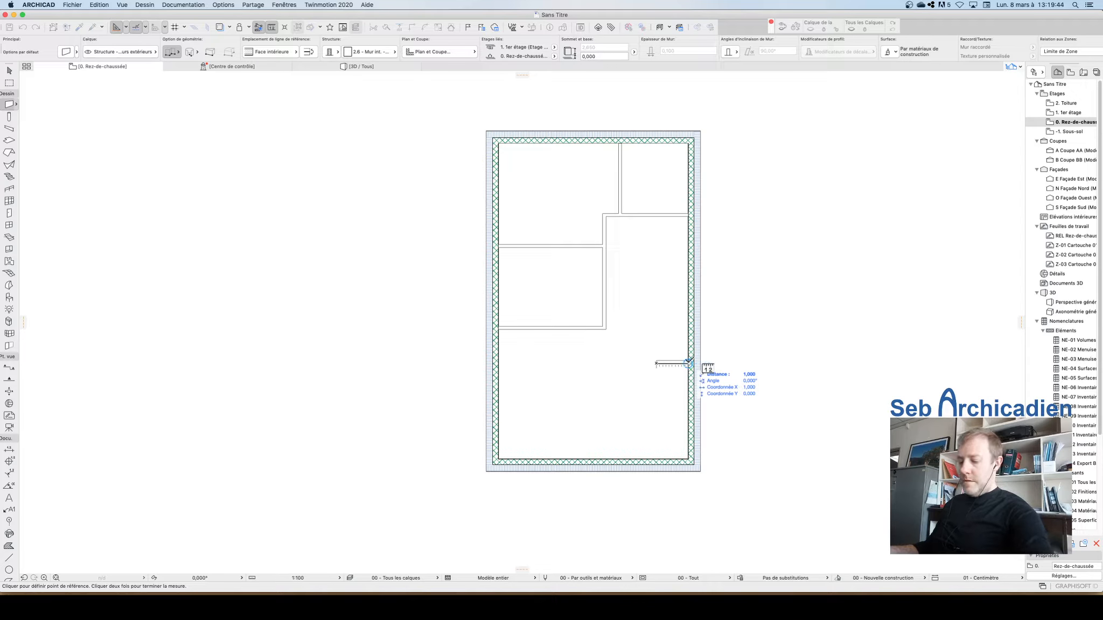
key(Escape)
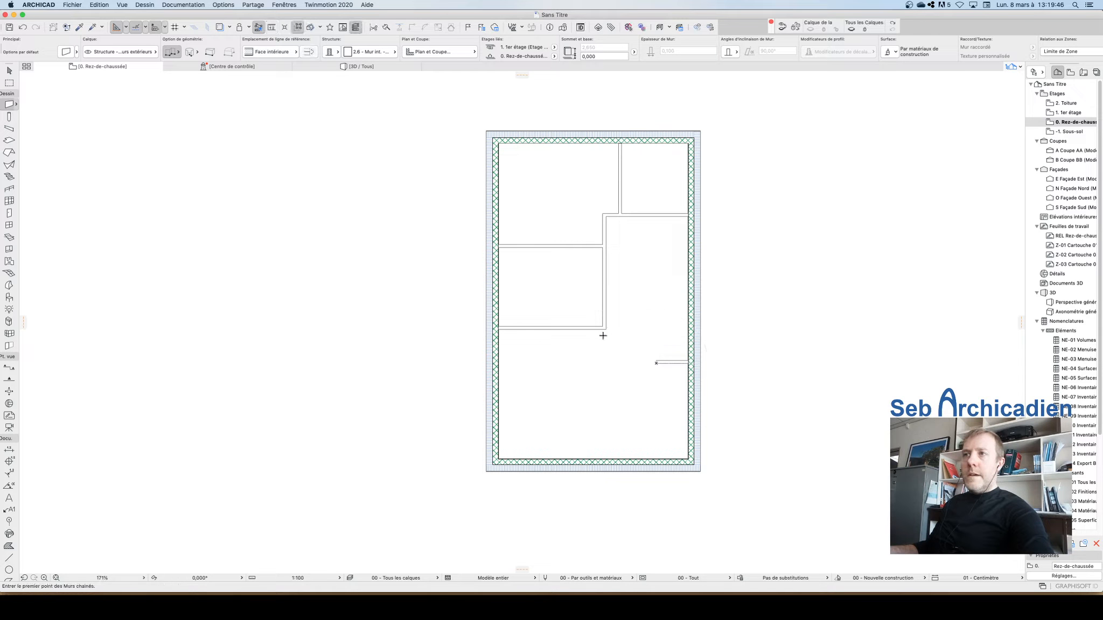
key(Escape)
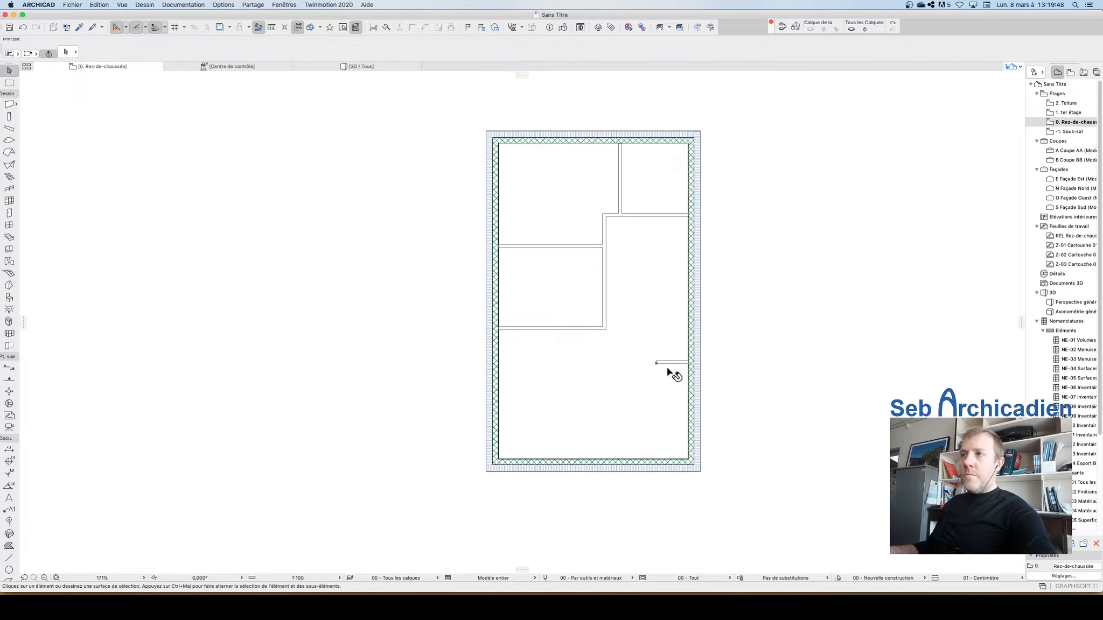
Step: Stretch the short partition's free end leftward to lengthen it to about 1.6 m
click(668, 364)
click(655, 364)
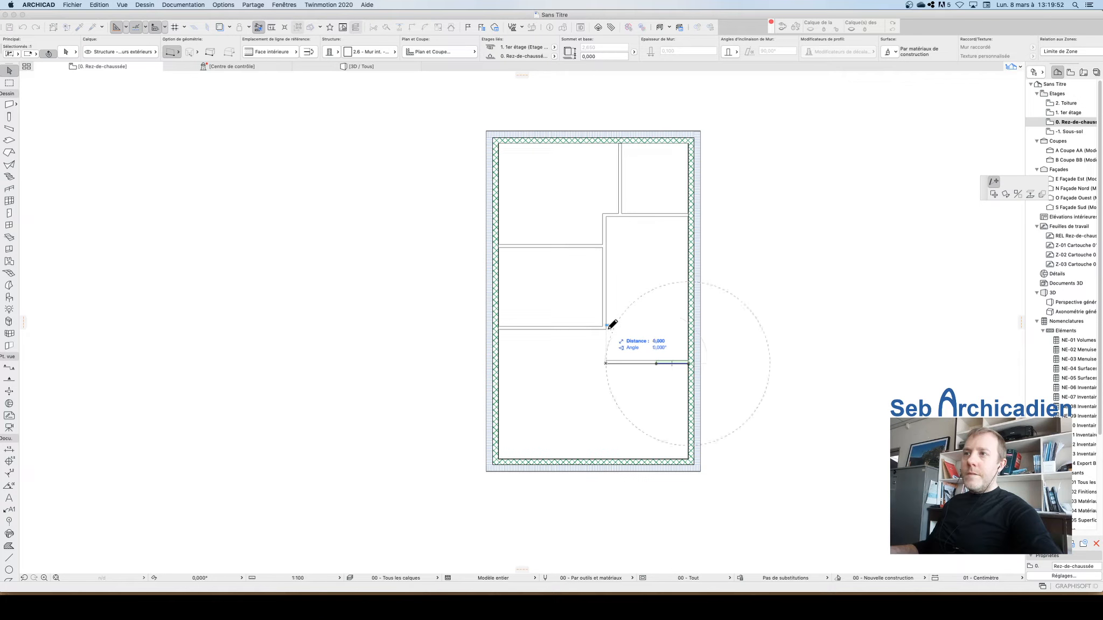
click(637, 364)
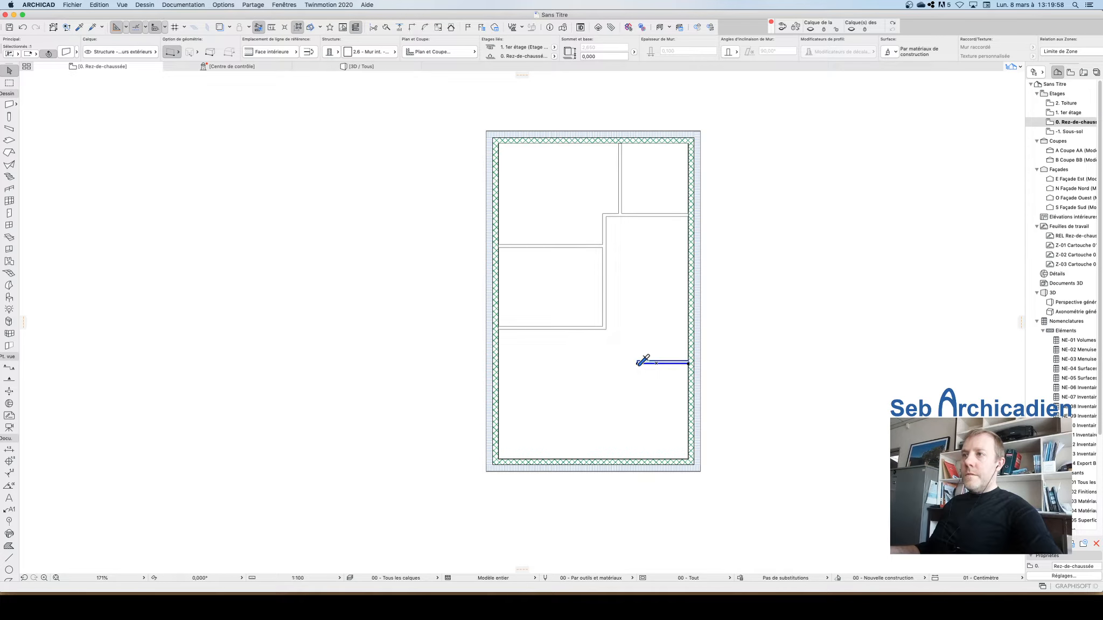
Step: Measure the length of the lengthened short partition
click(271, 26)
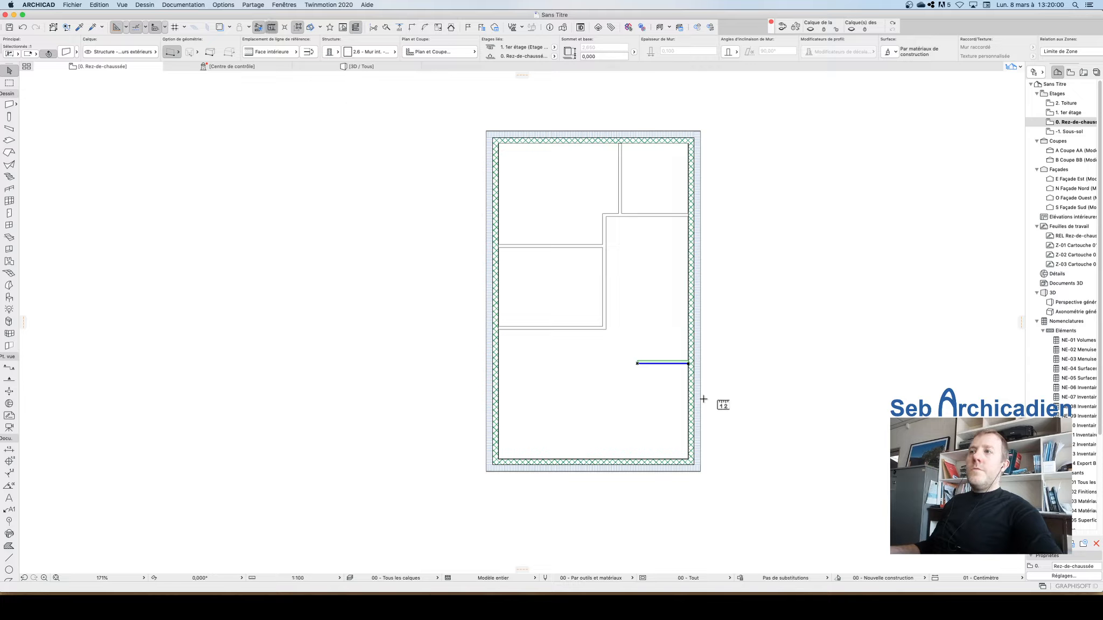
click(638, 363)
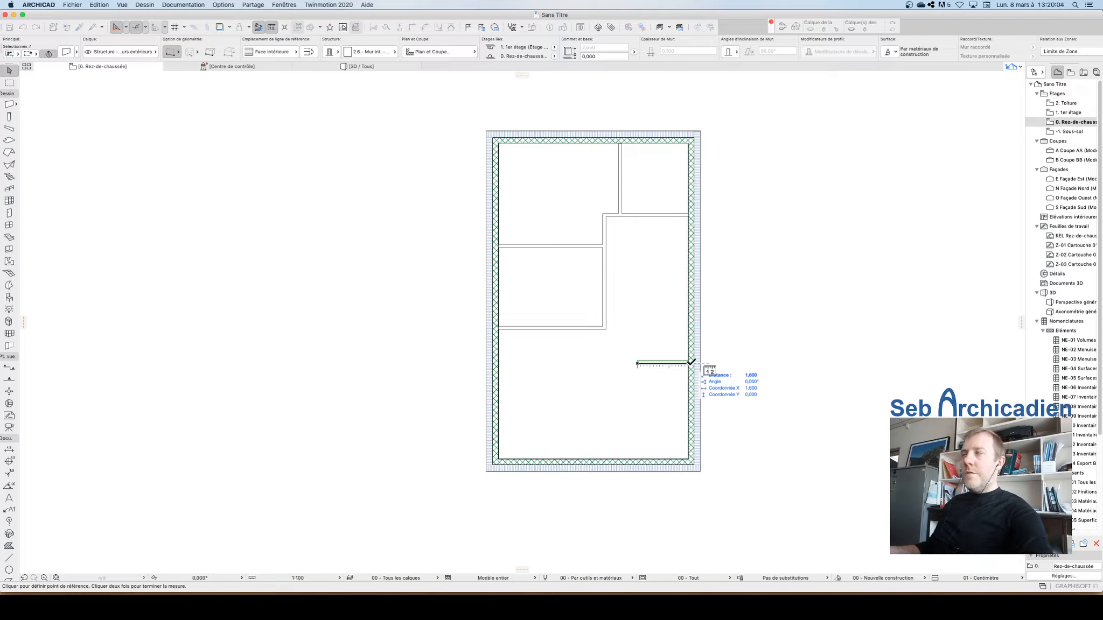
double_click(691, 362)
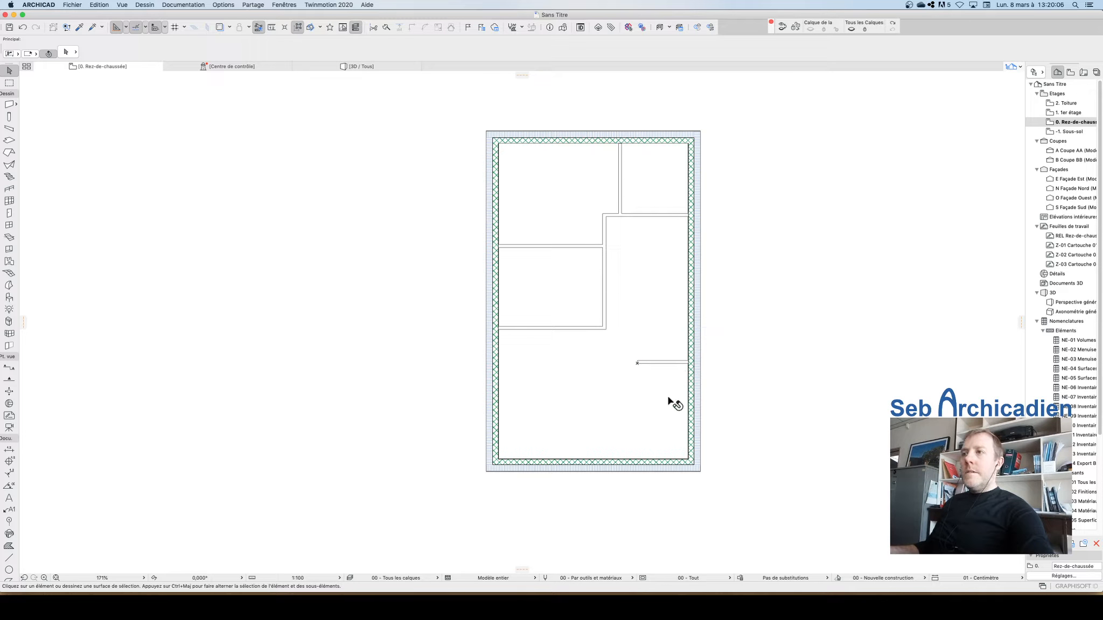
Step: Try to start a vertical partition upward from the short partition's free end
click(648, 362)
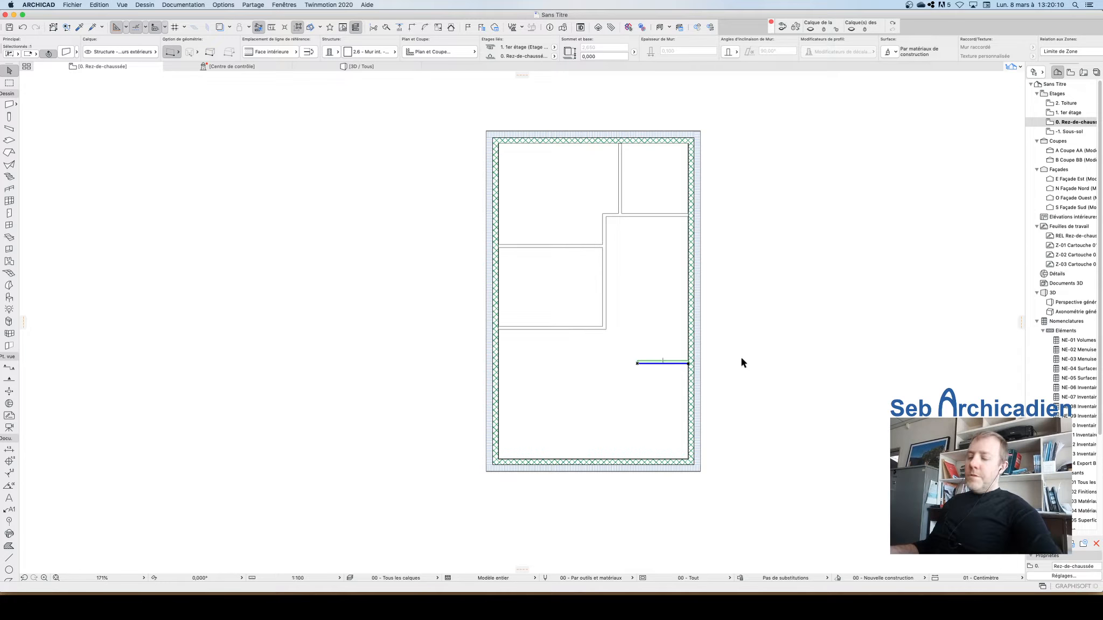
alt+click(647, 360)
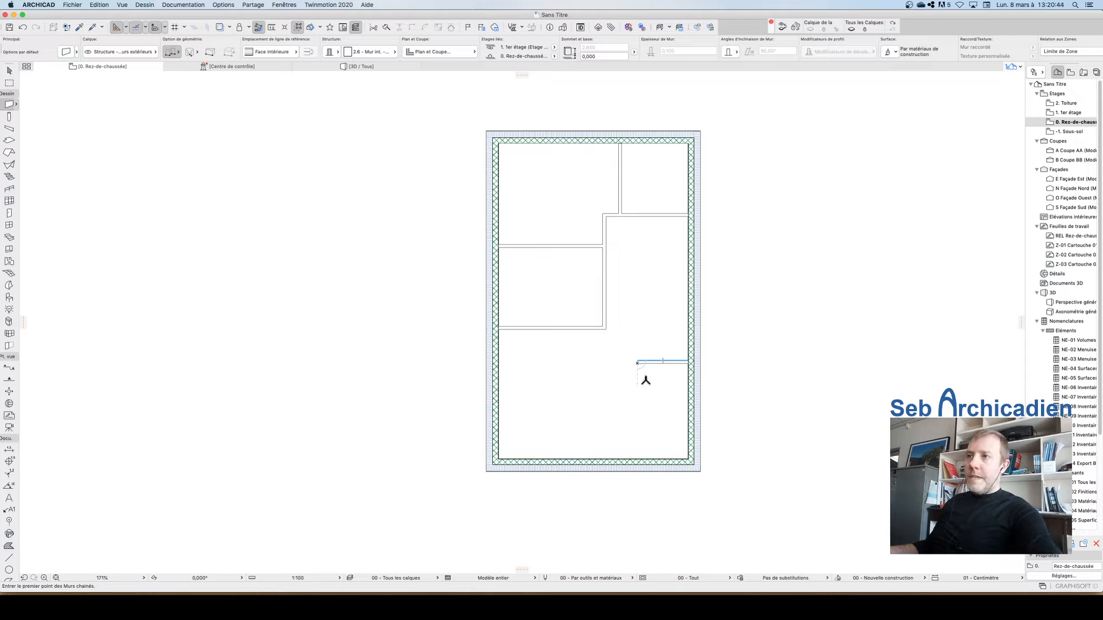
scroll(679, 368, up, 3)
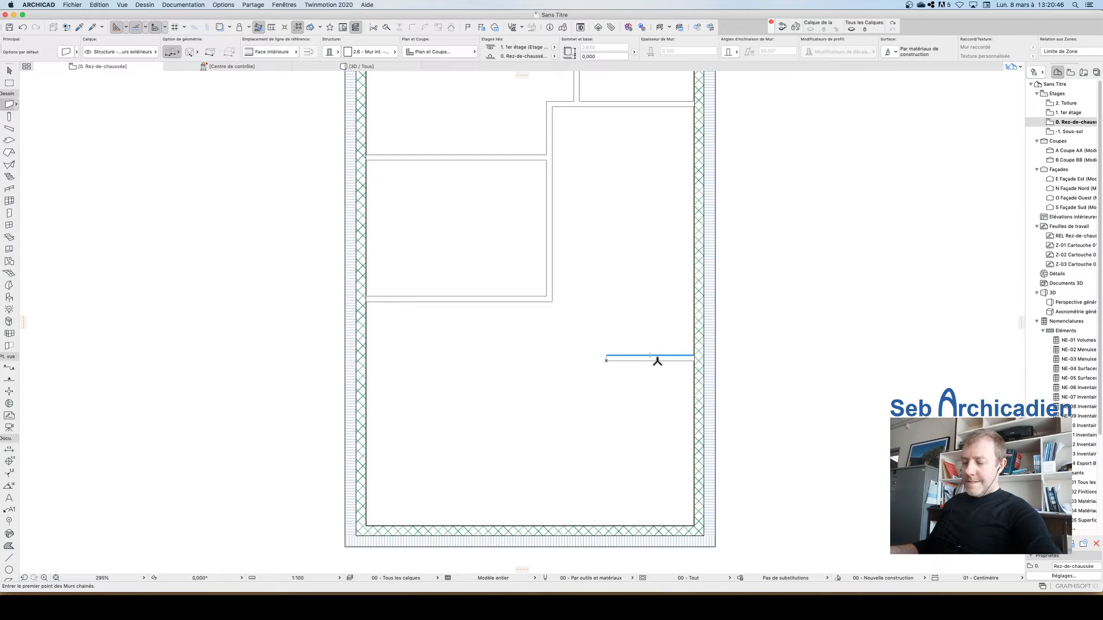
click(607, 358)
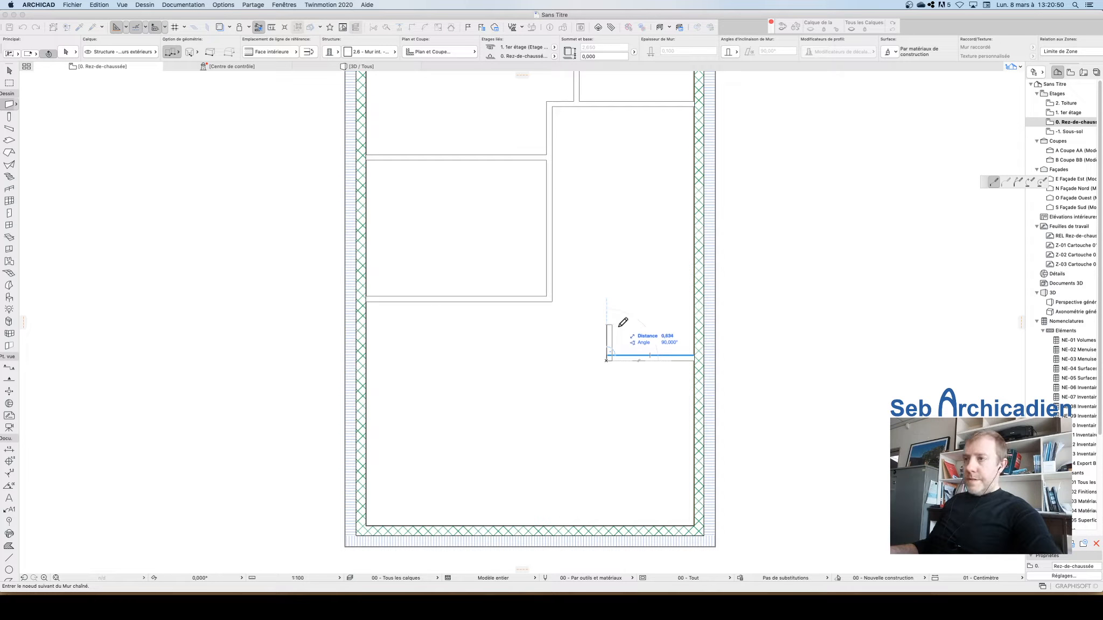
key(Escape)
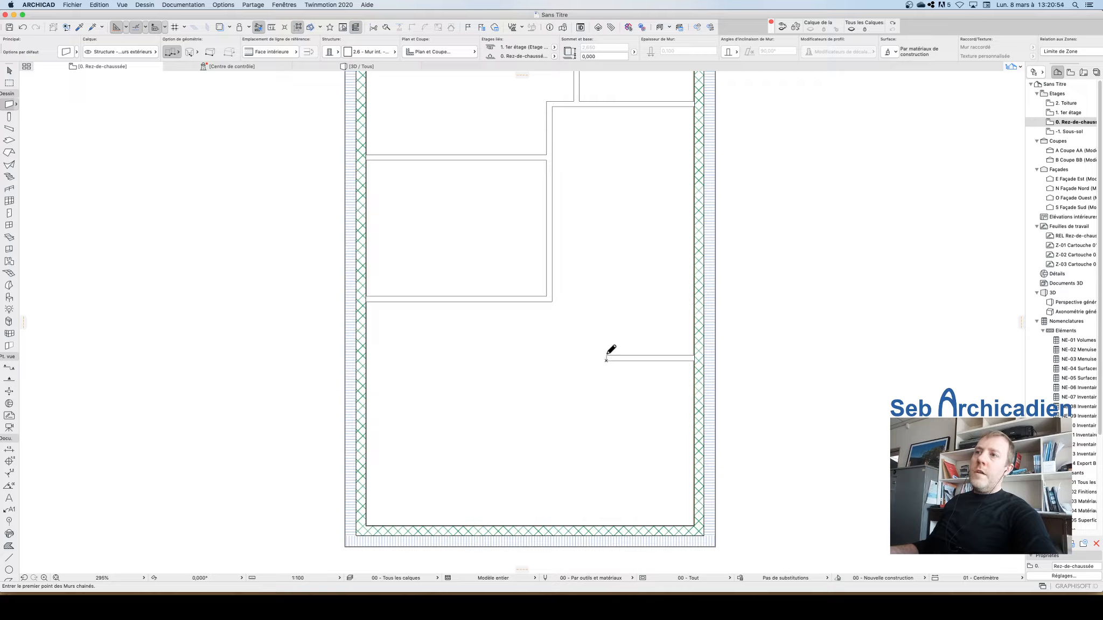
click(607, 355)
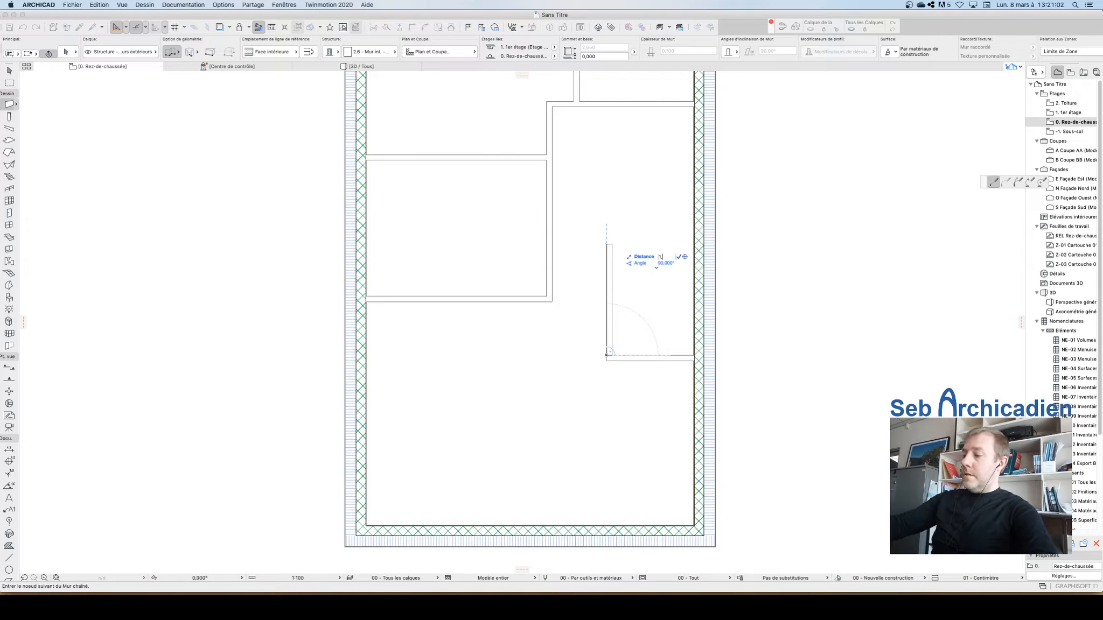
click(607, 283)
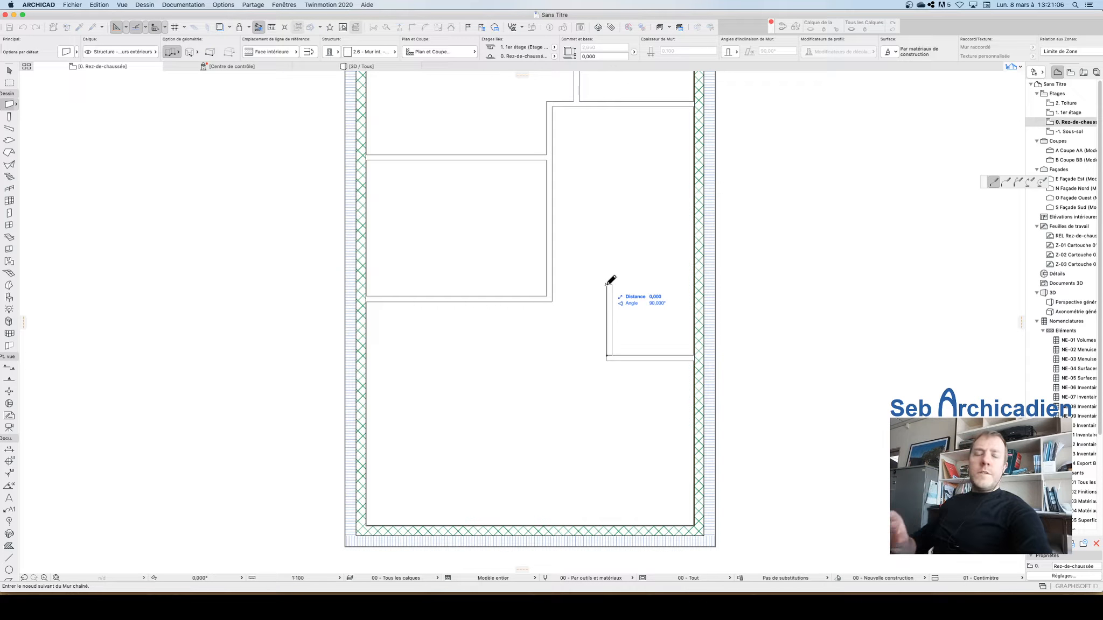
key(Escape)
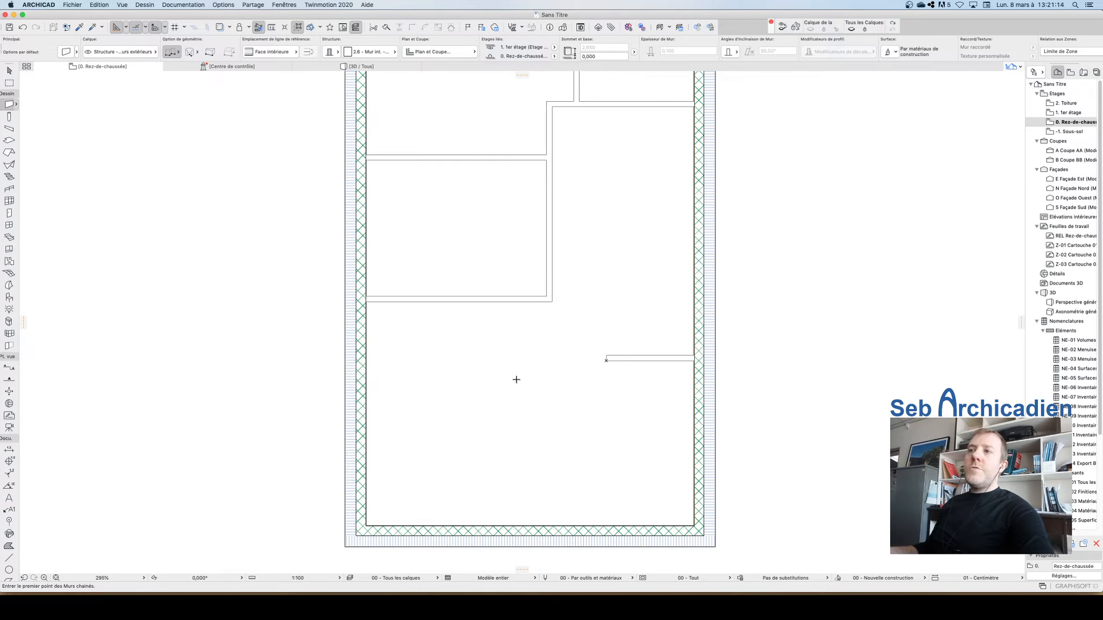
Step: Draw a partition 1.5 m upward from the short partition's free end, then across to the right exterior wall
scroll(574, 391, down, 3)
scroll(574, 392, up, 2)
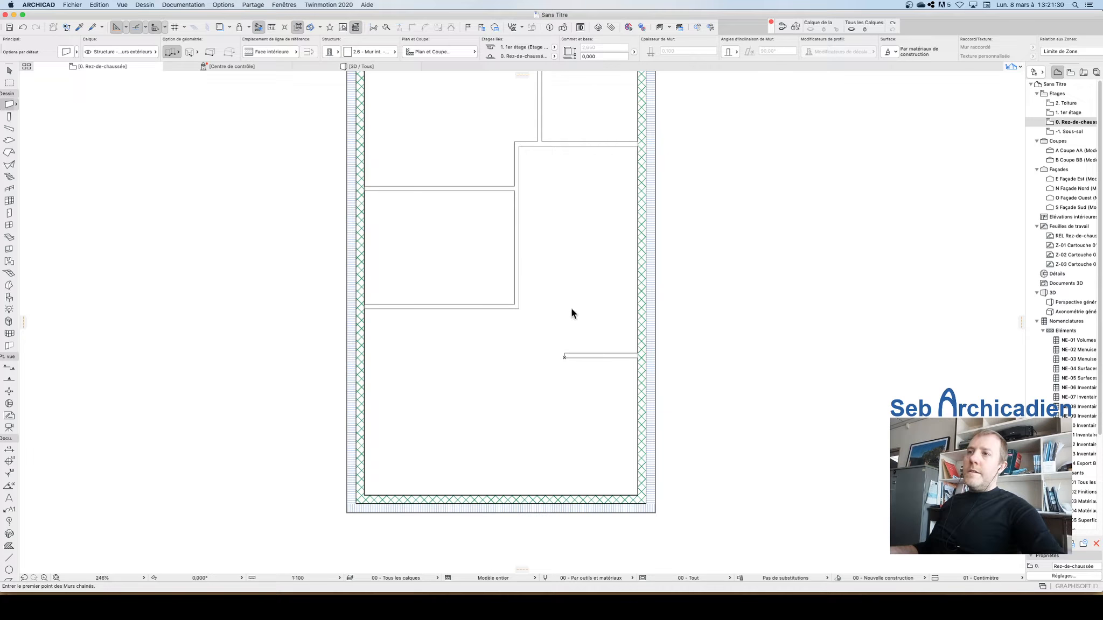
click(564, 353)
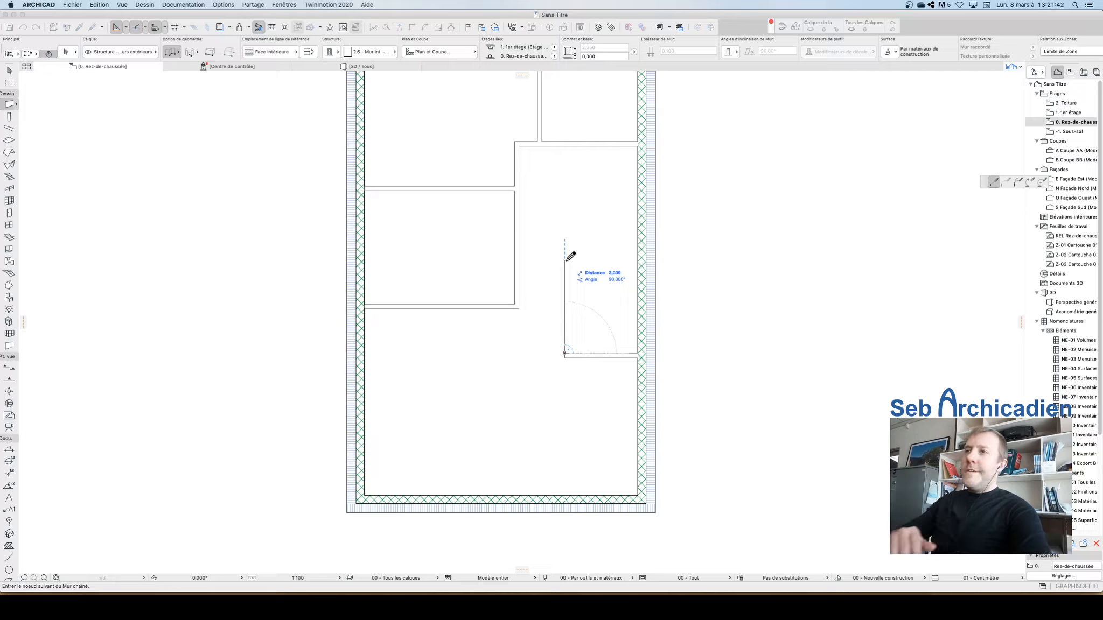
key(Tab)
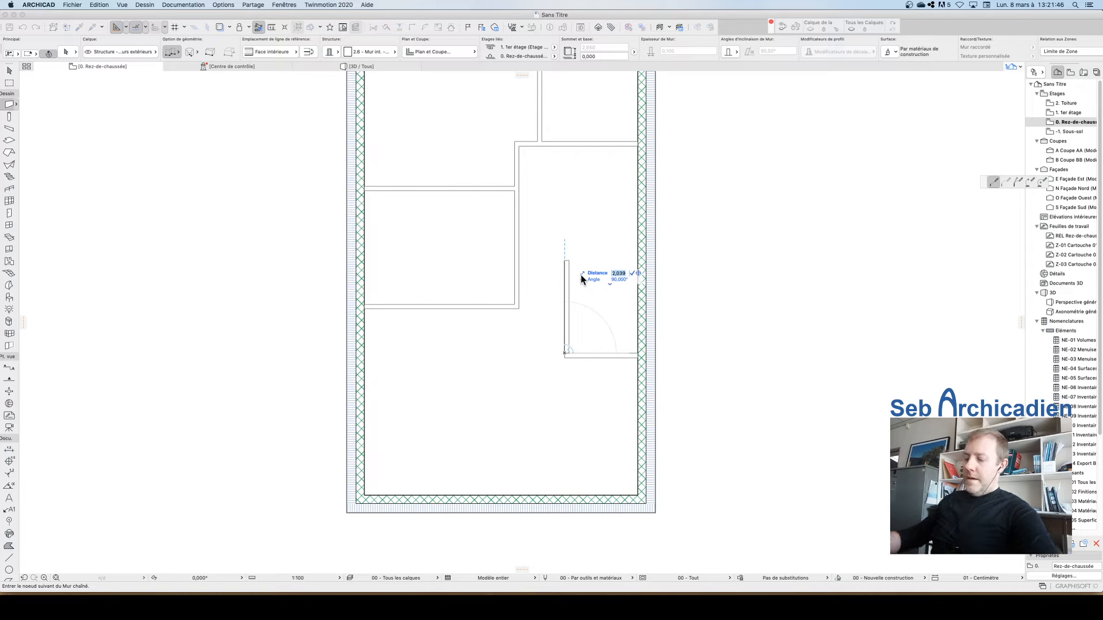
text(1,5)
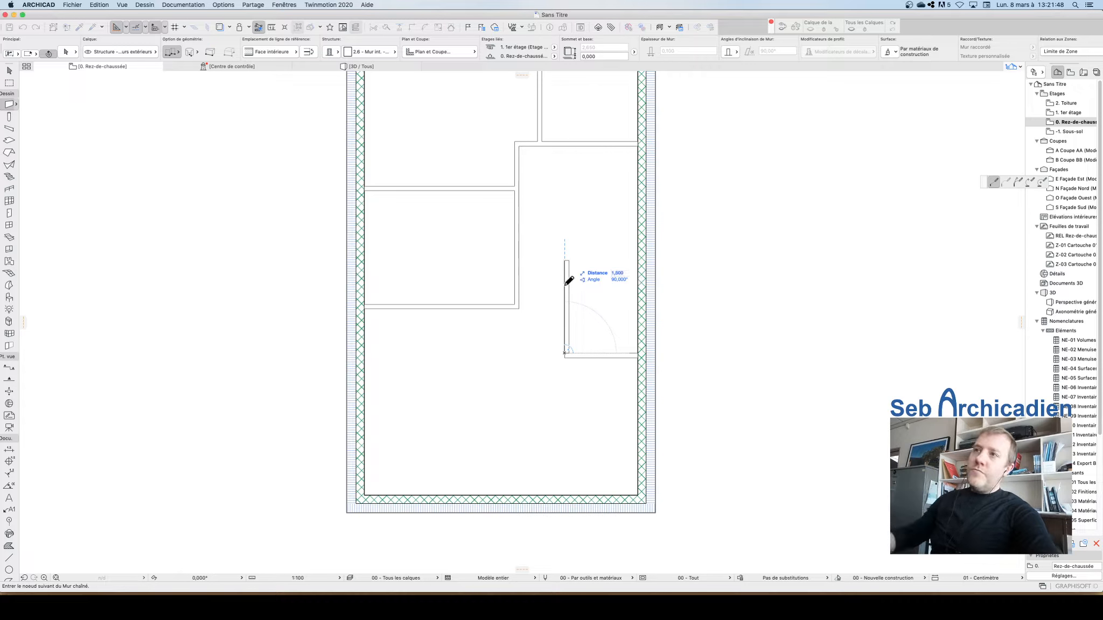
key(Return)
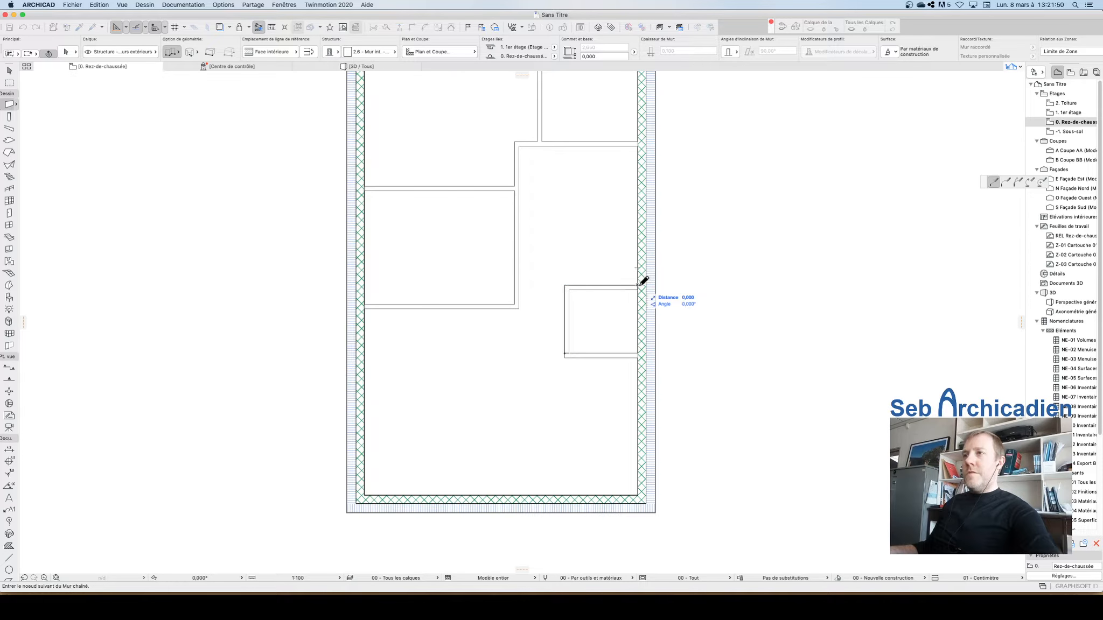
double_click(646, 281)
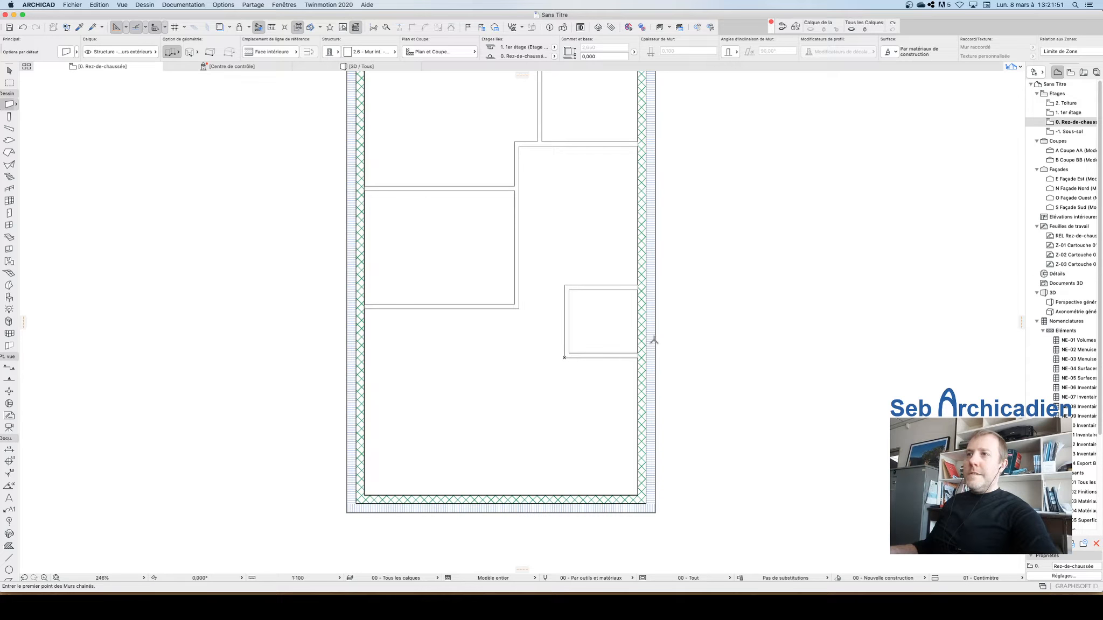
key(Escape)
click(590, 290)
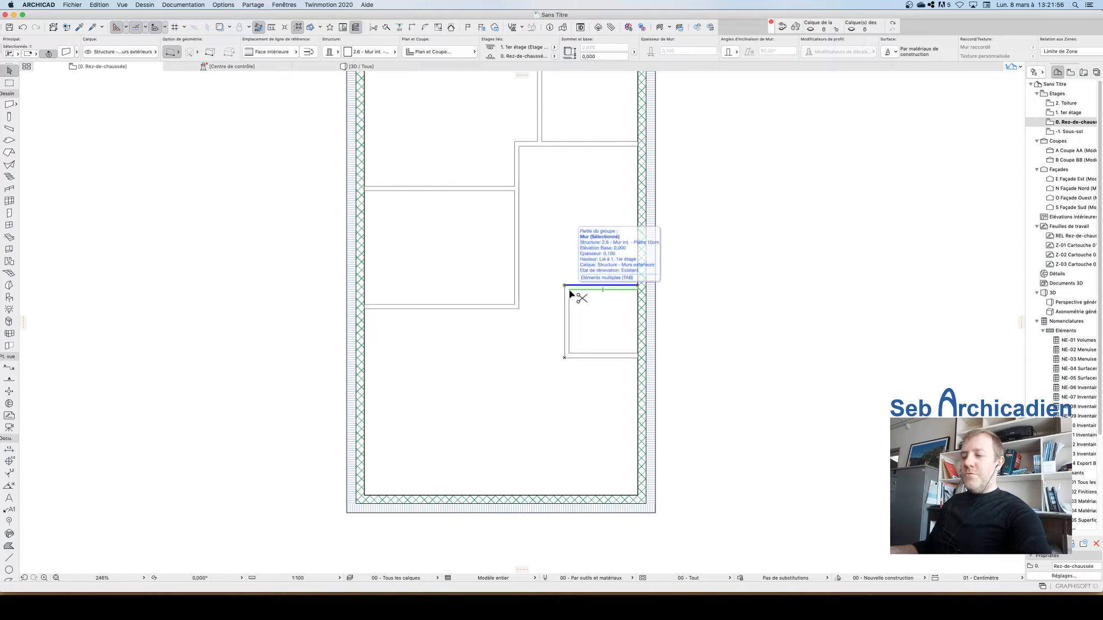
drag(571, 293, 574, 252)
click(569, 286)
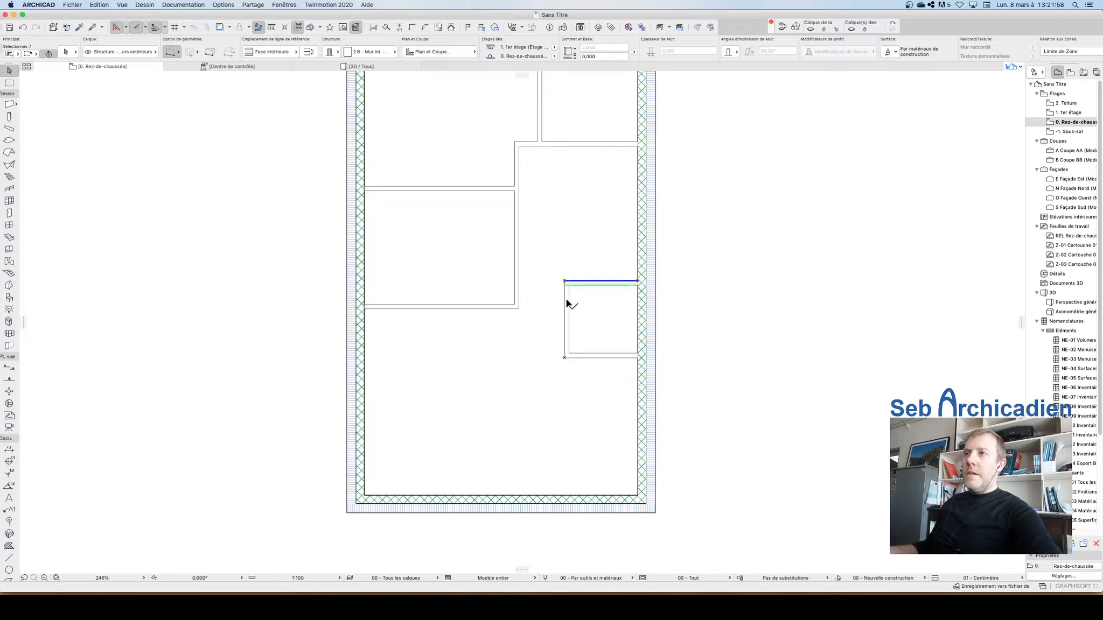
shift+click(567, 302)
click(694, 280)
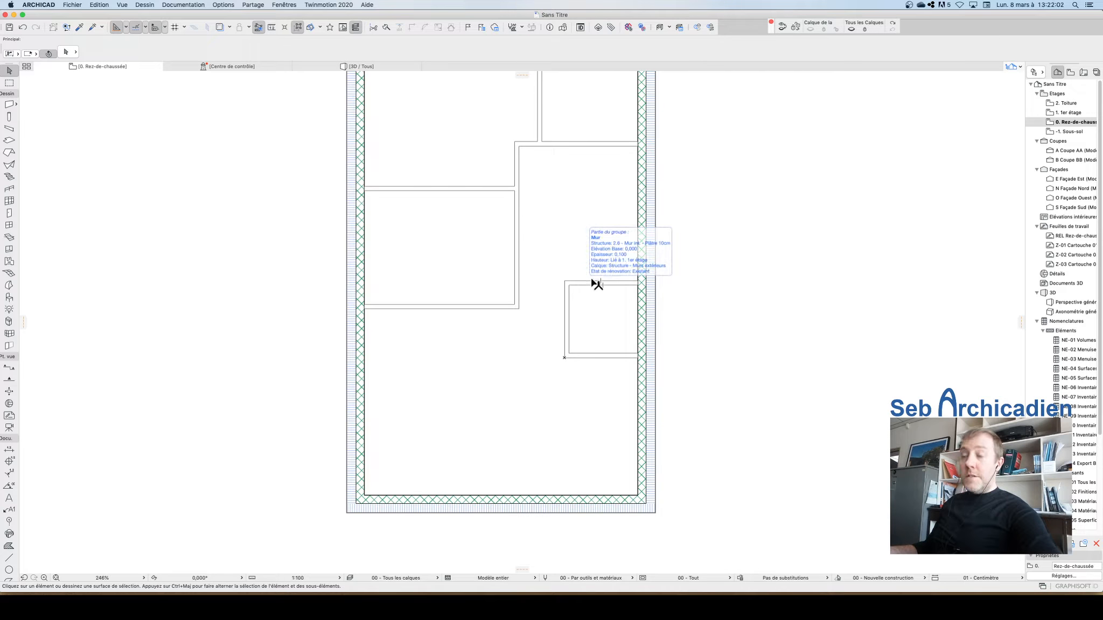
Step: Try to draw a partition upward from the closet's top wall toward the upper room
alt+click(606, 283)
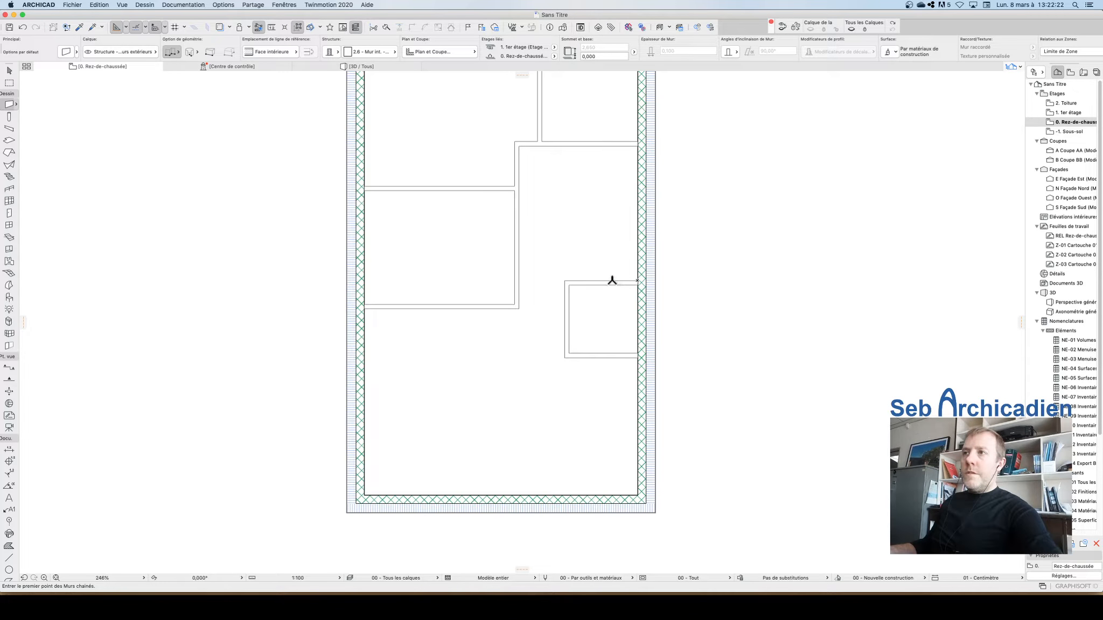
click(612, 280)
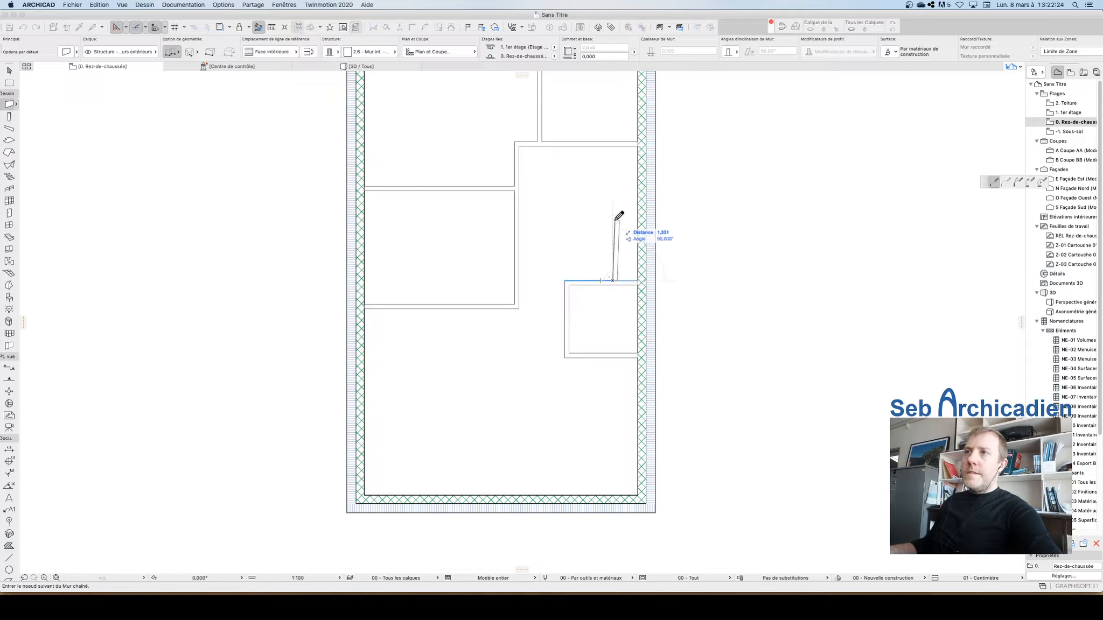
double_click(639, 280)
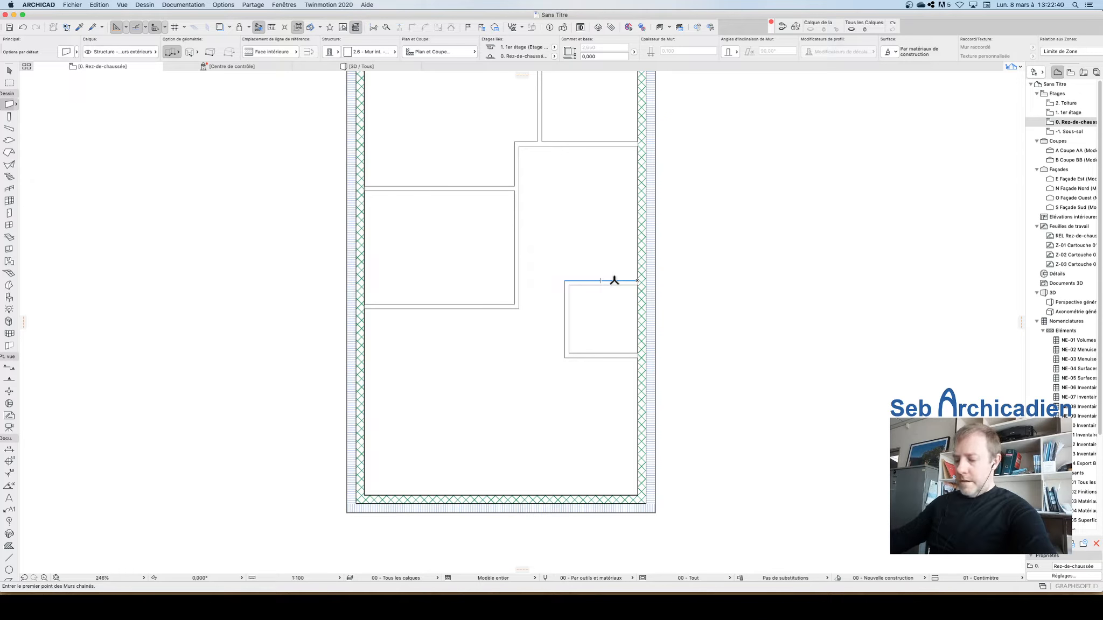
text(0,600)
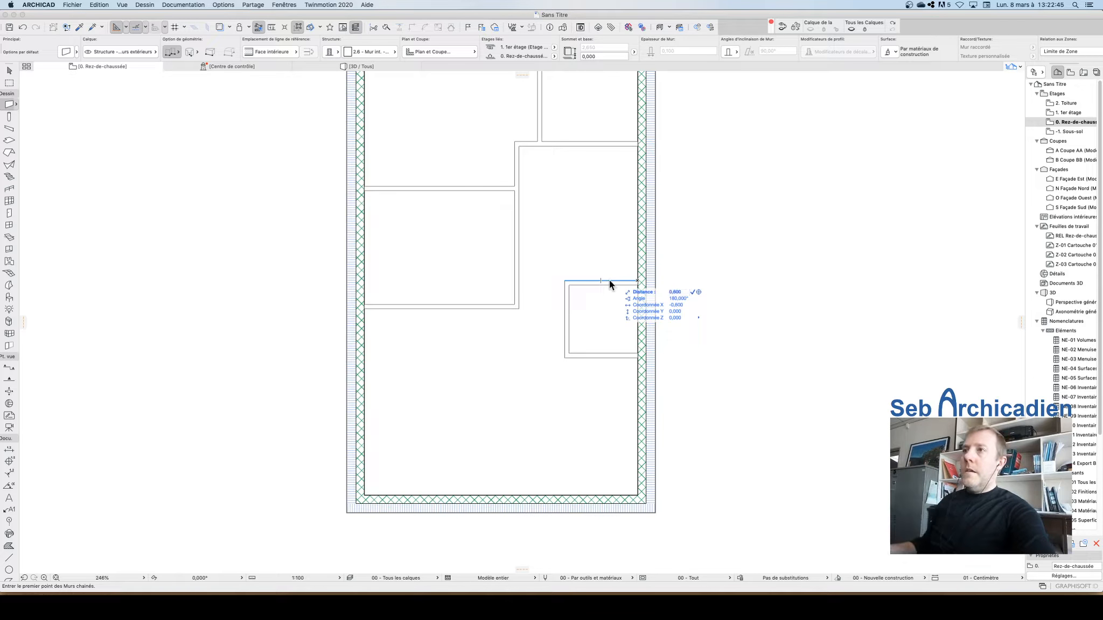
click(609, 280)
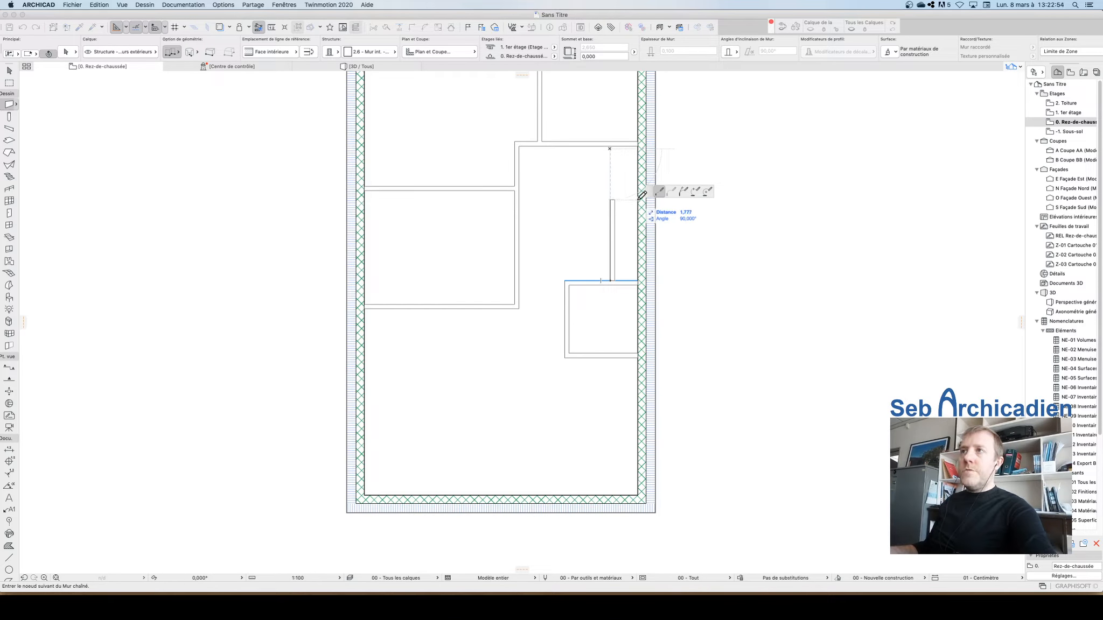
key(Tab)
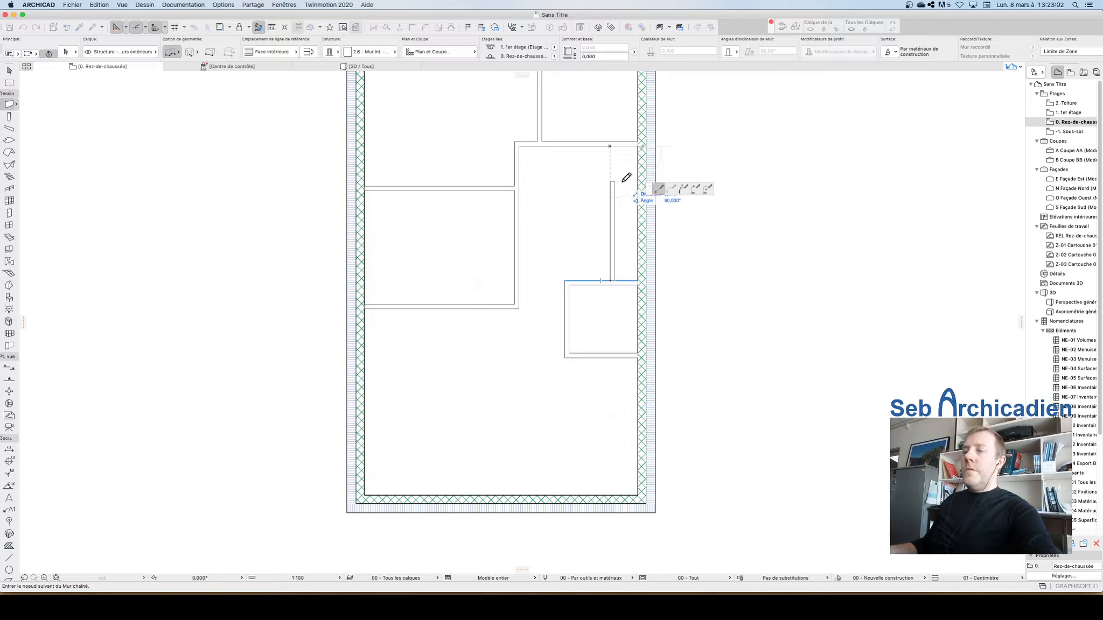
text(1,25)
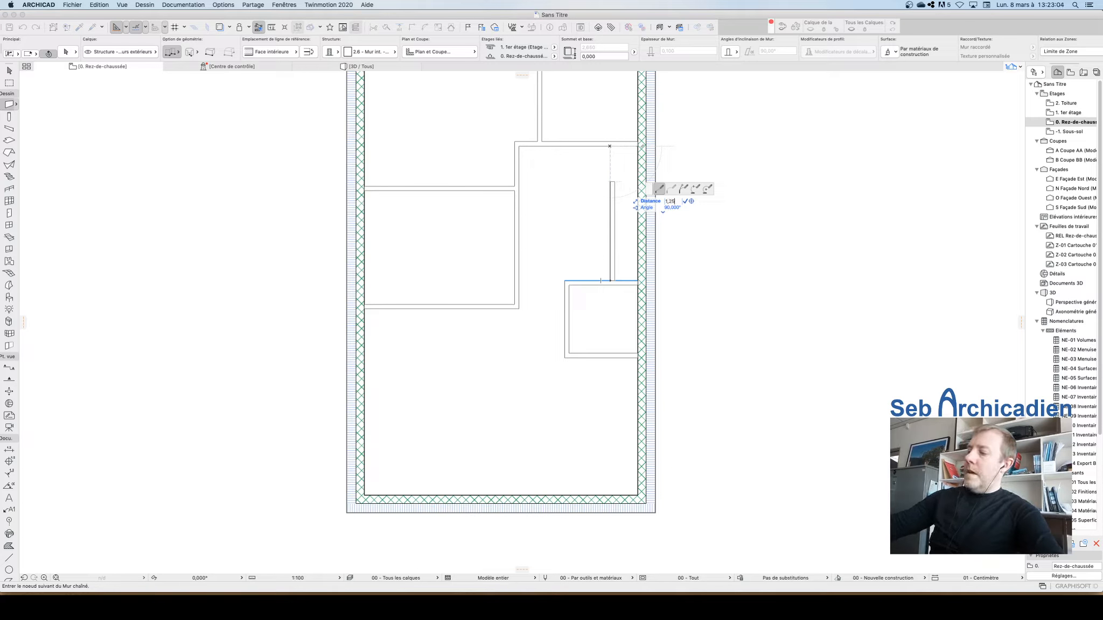
key(Return)
key(Escape)
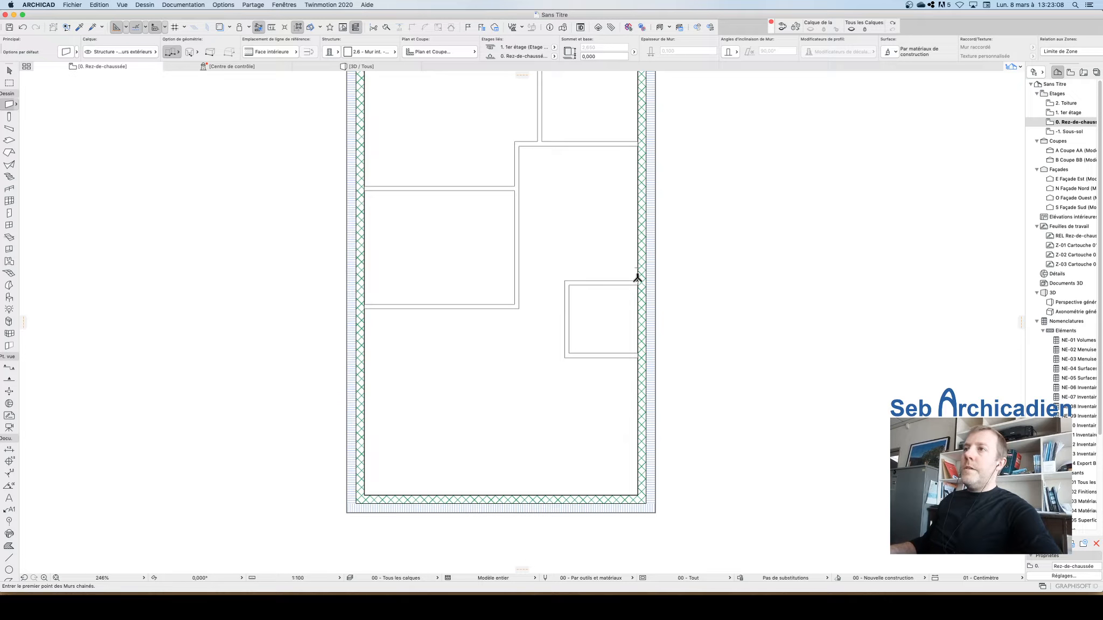
click(609, 281)
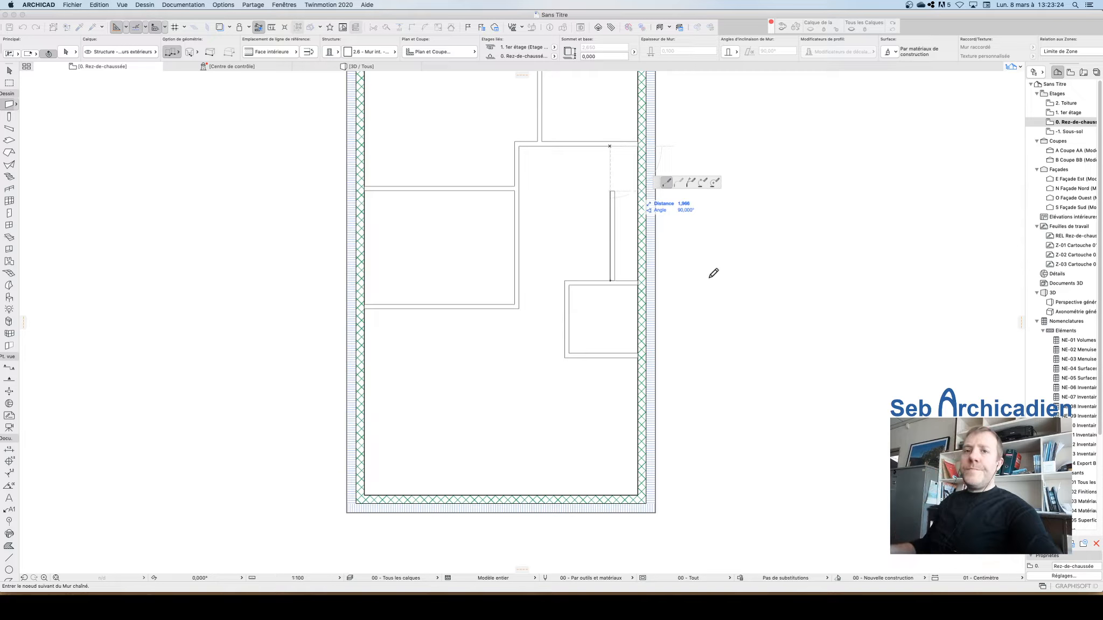
key(Escape)
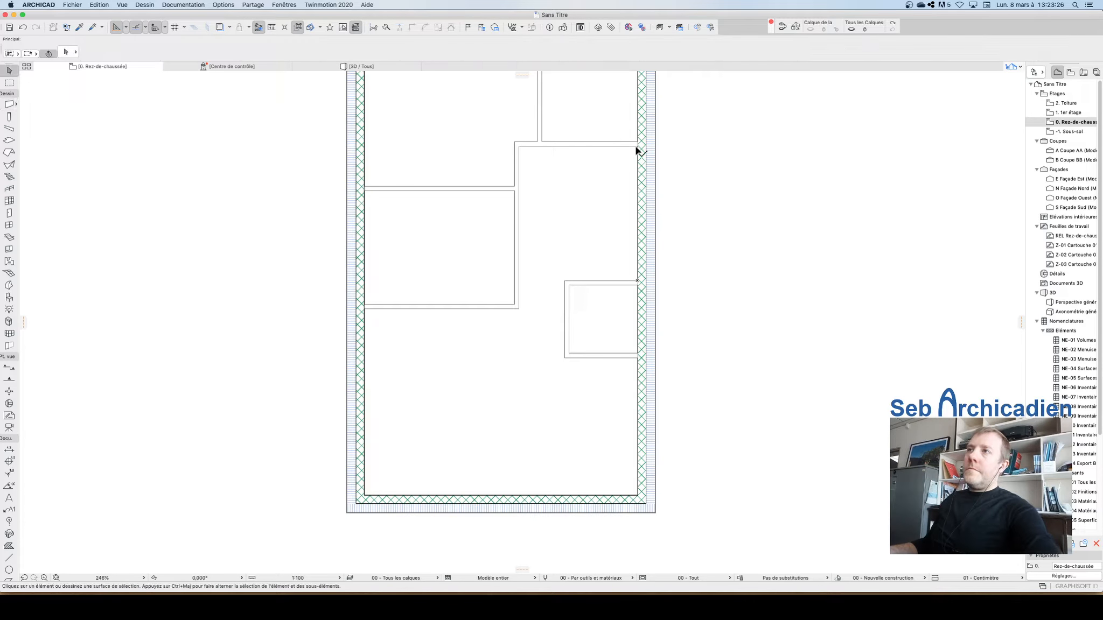
Step: Place a user origin at the closet's top corner against the right exterior wall
alt+click(626, 142)
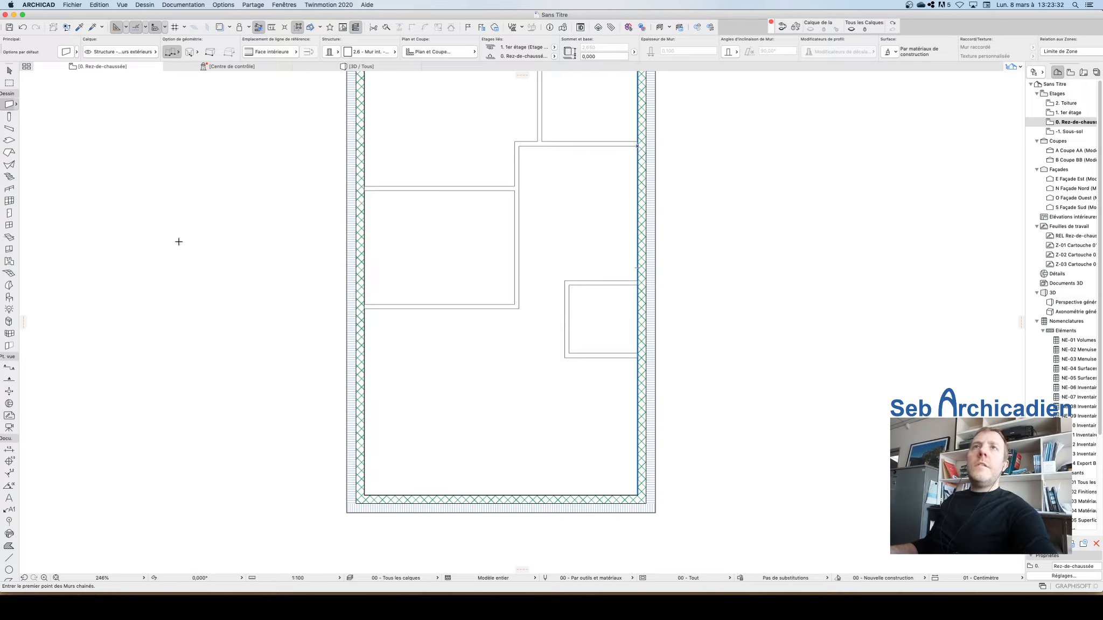
click(284, 28)
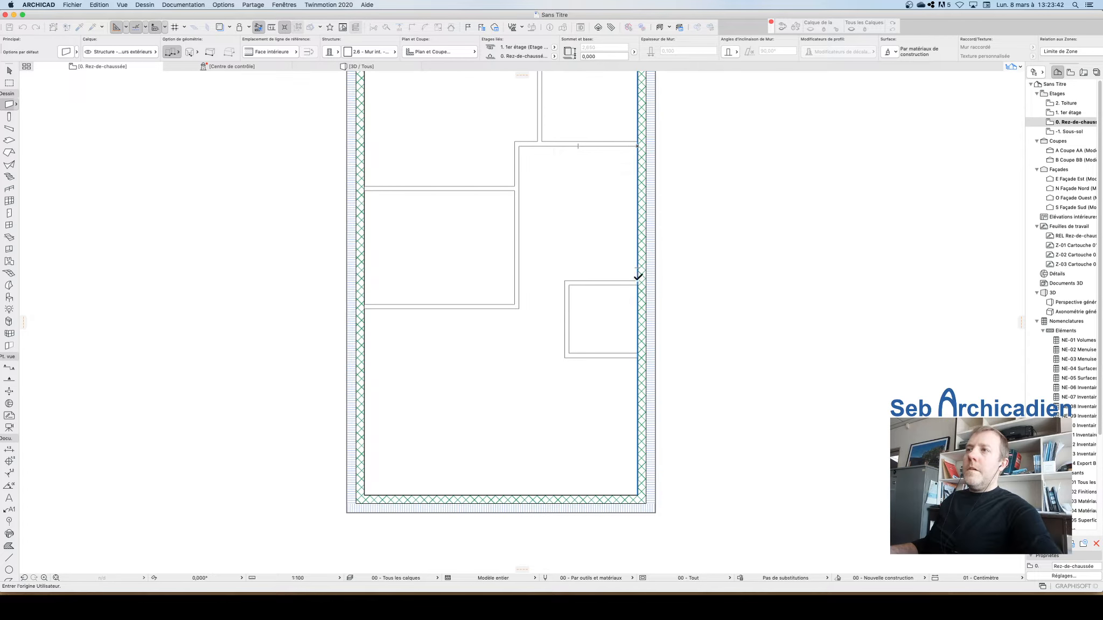
click(608, 280)
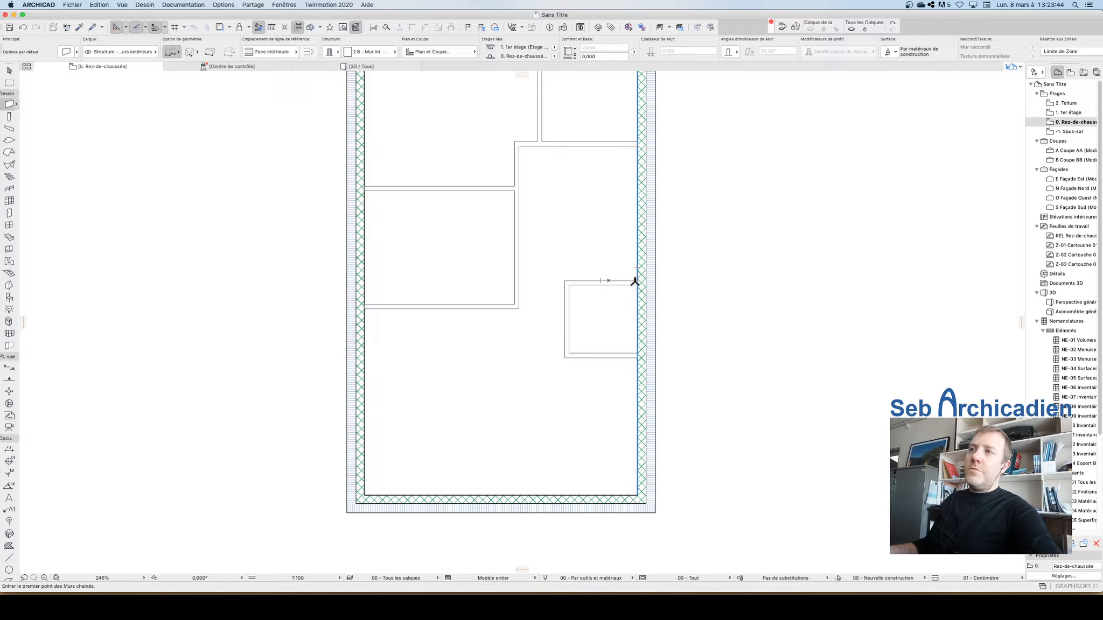
key(Escape)
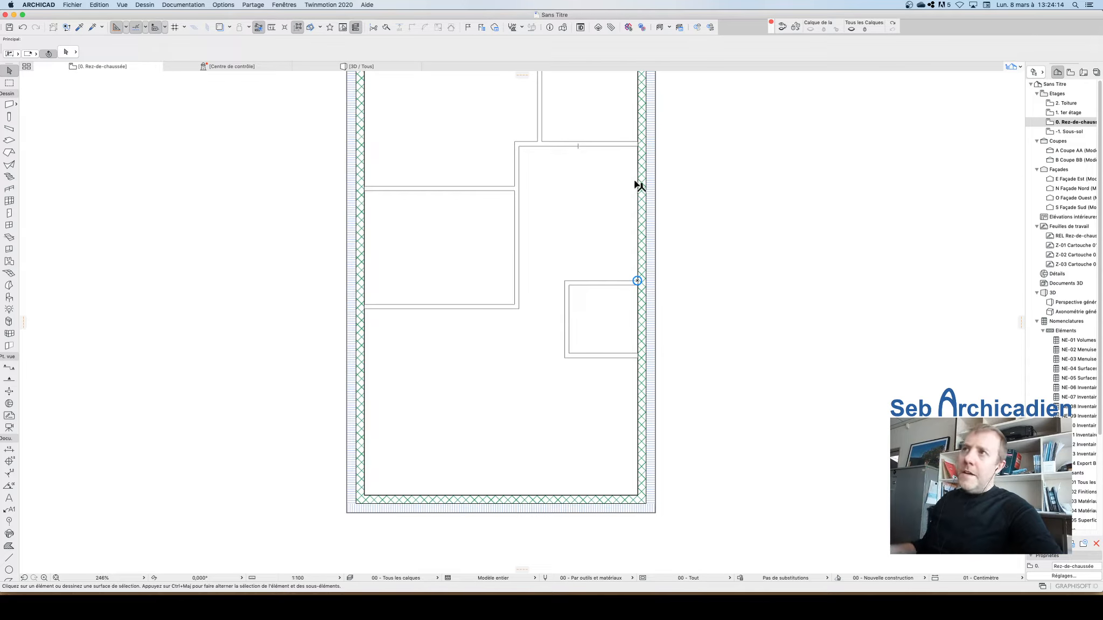
alt+click(619, 283)
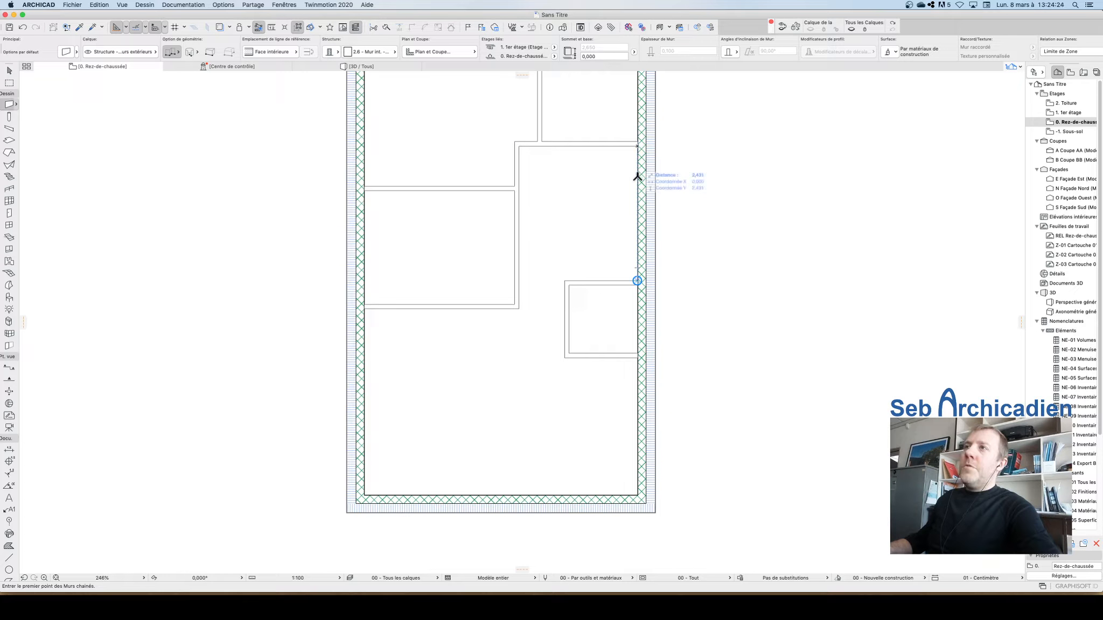
text(1,250)
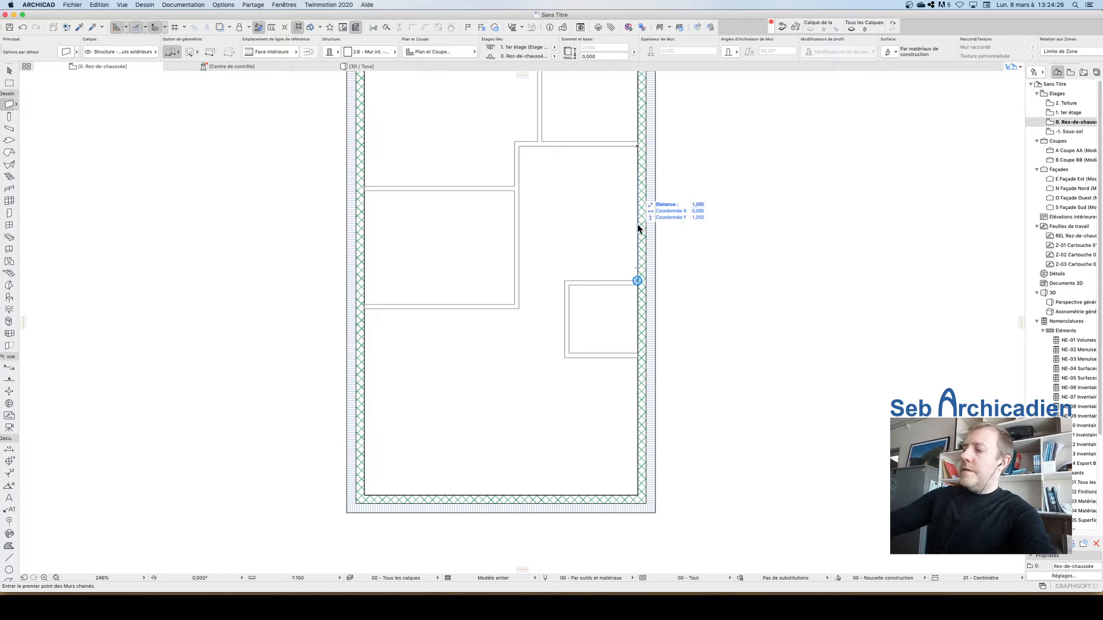
key(Return)
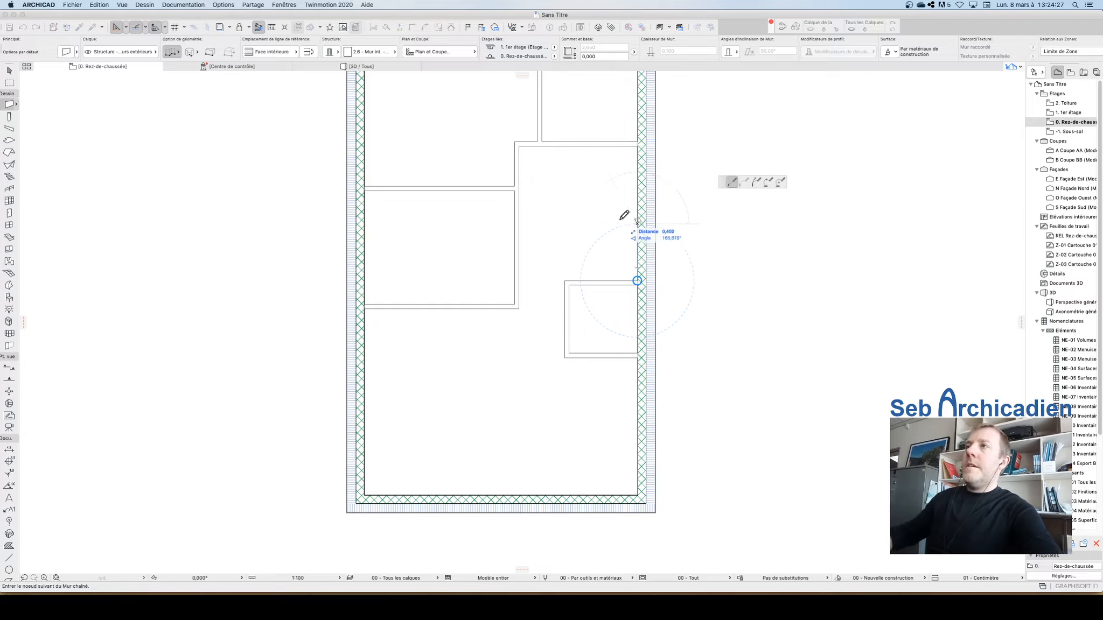
double_click(639, 146)
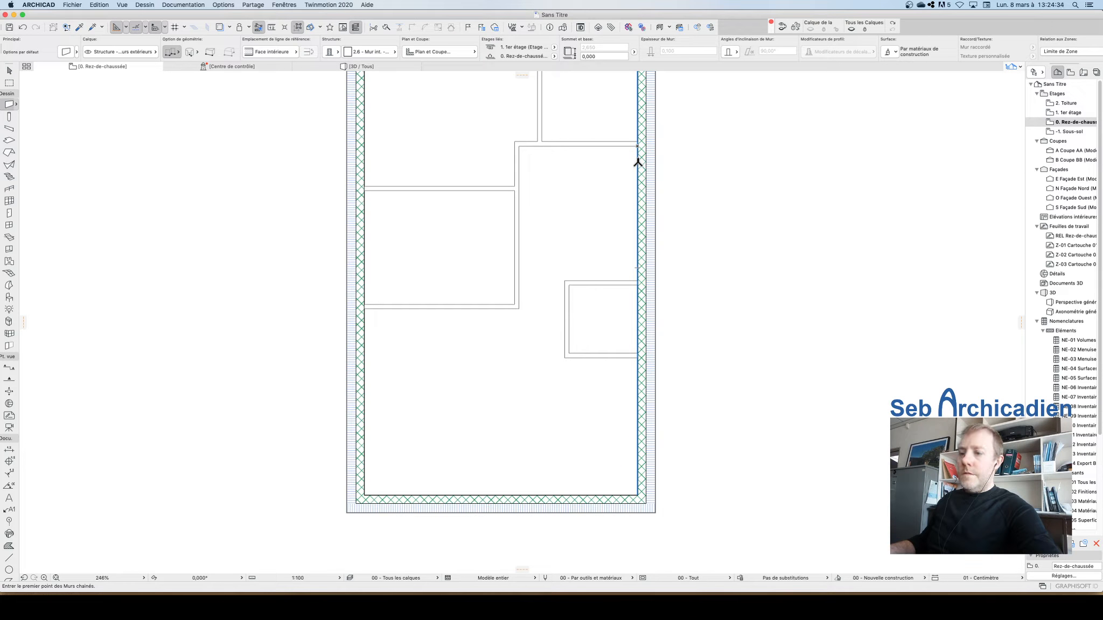
Step: Draw a partition starting 1.25 m above the origin on the right exterior wall, with exterior-face reference line, running left then down to the closet's top wall
text(1,25)
key(Return)
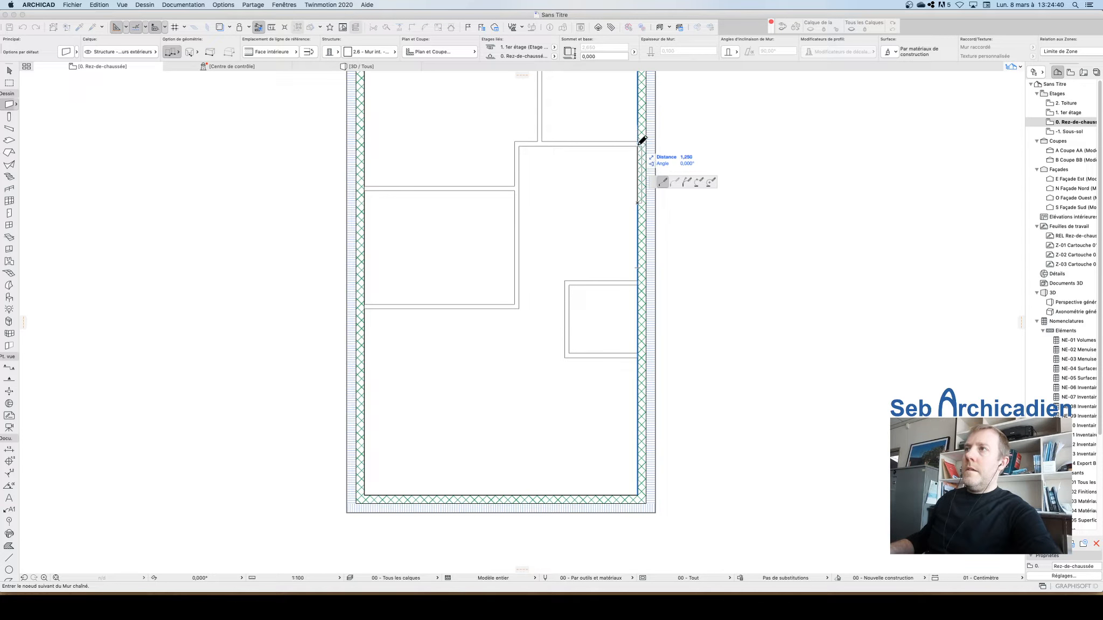
click(286, 50)
click(326, 54)
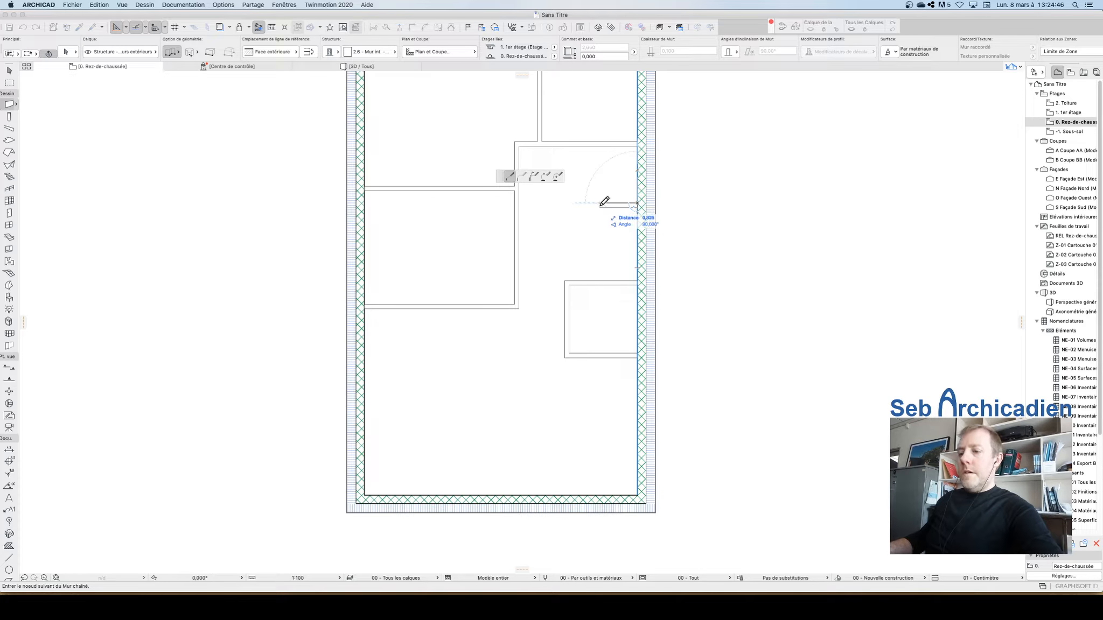
text(0,700)
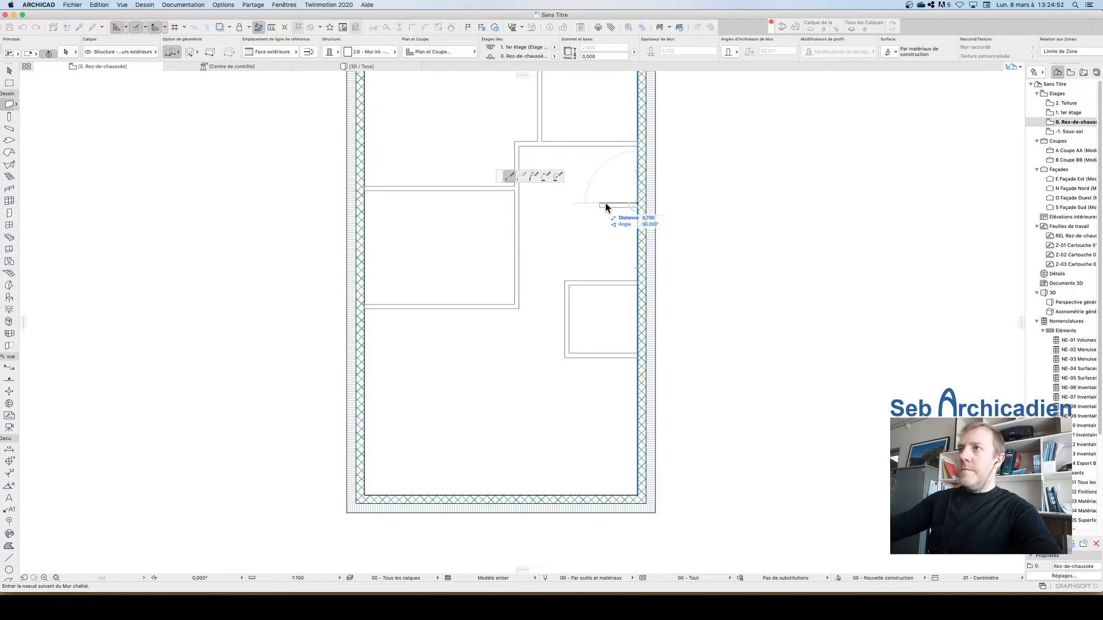
key(Return)
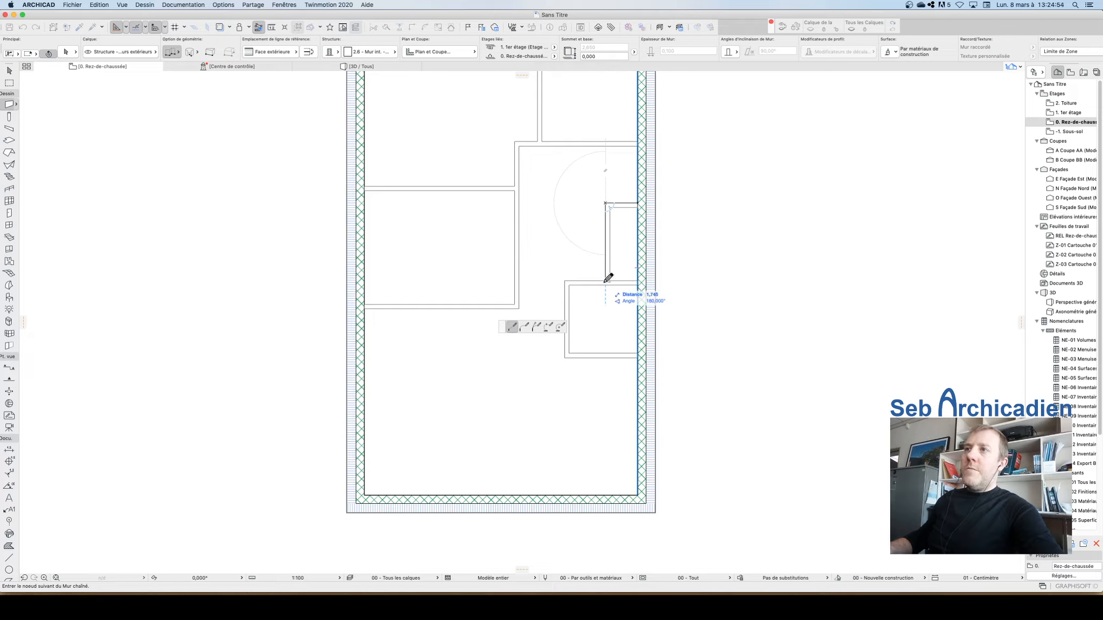
click(606, 279)
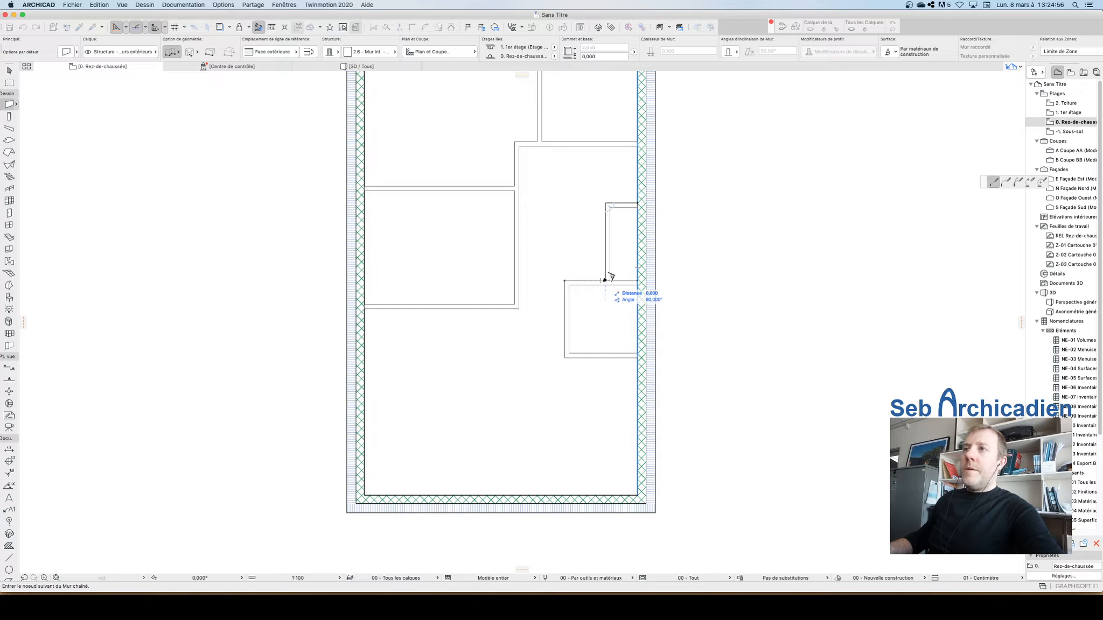
double_click(605, 281)
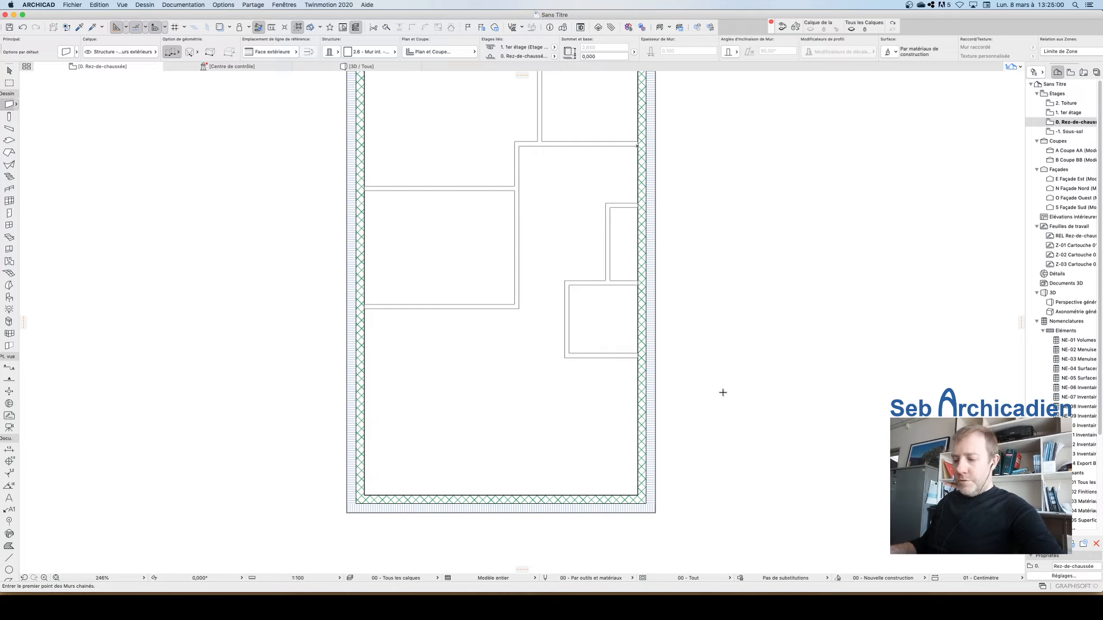
Step: Extend the closet's left partition downward past the closet's bottom wall
scroll(718, 393, down, 3)
scroll(662, 401, up, 6)
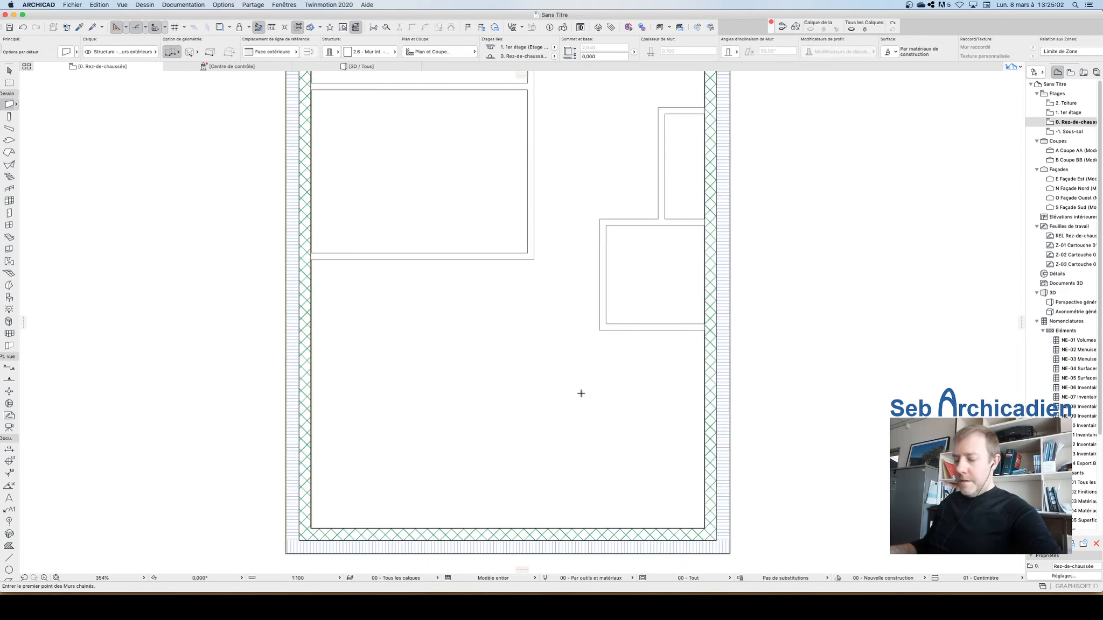
key(Escape)
click(606, 299)
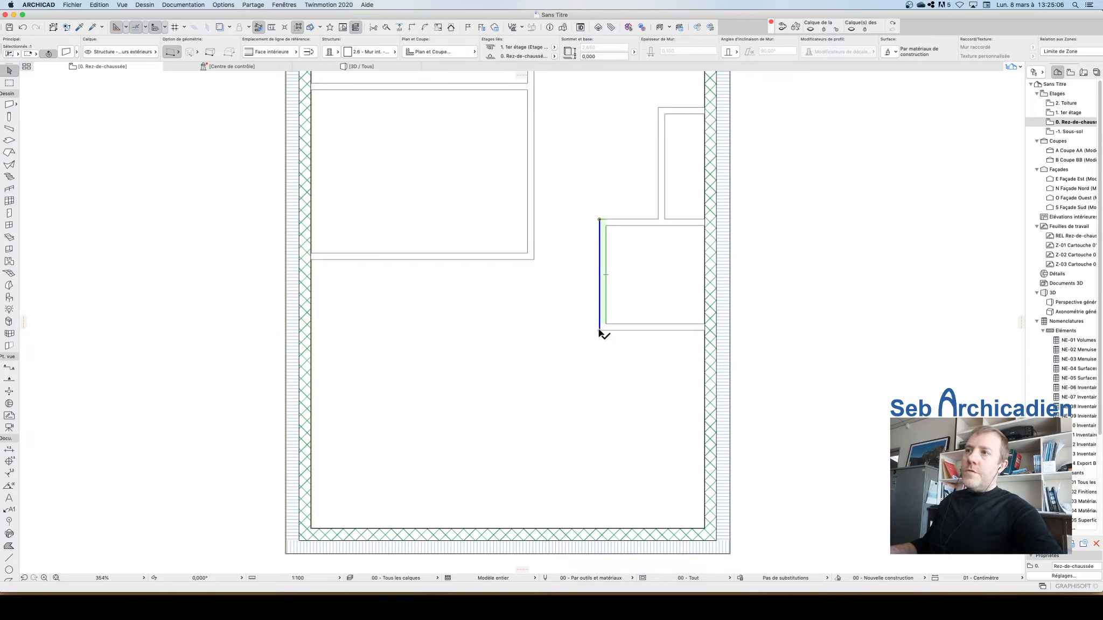
click(600, 330)
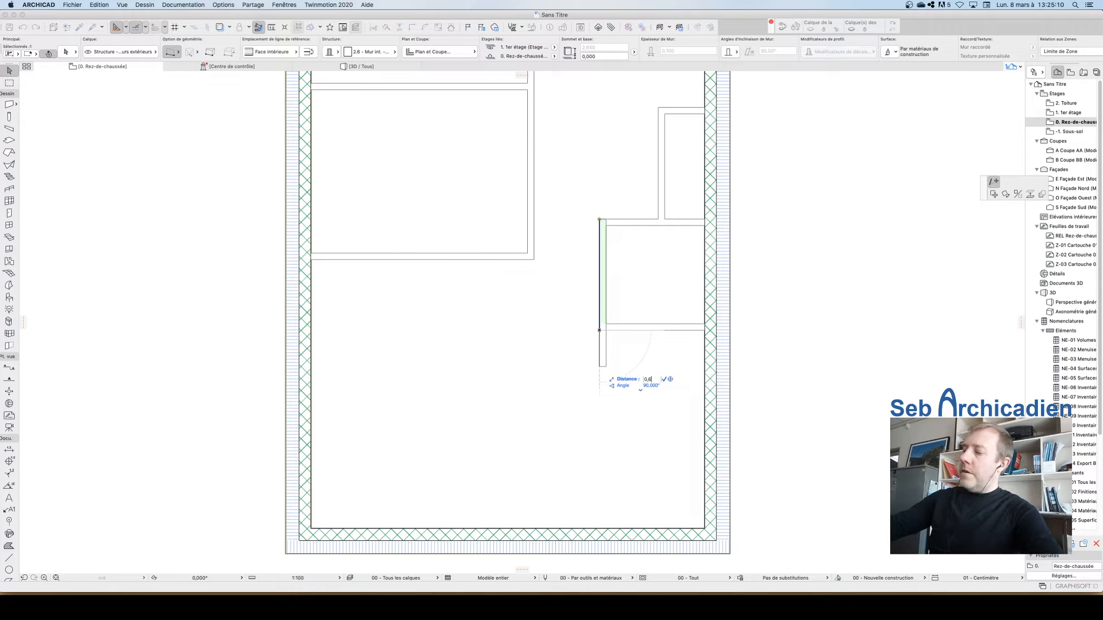
click(600, 369)
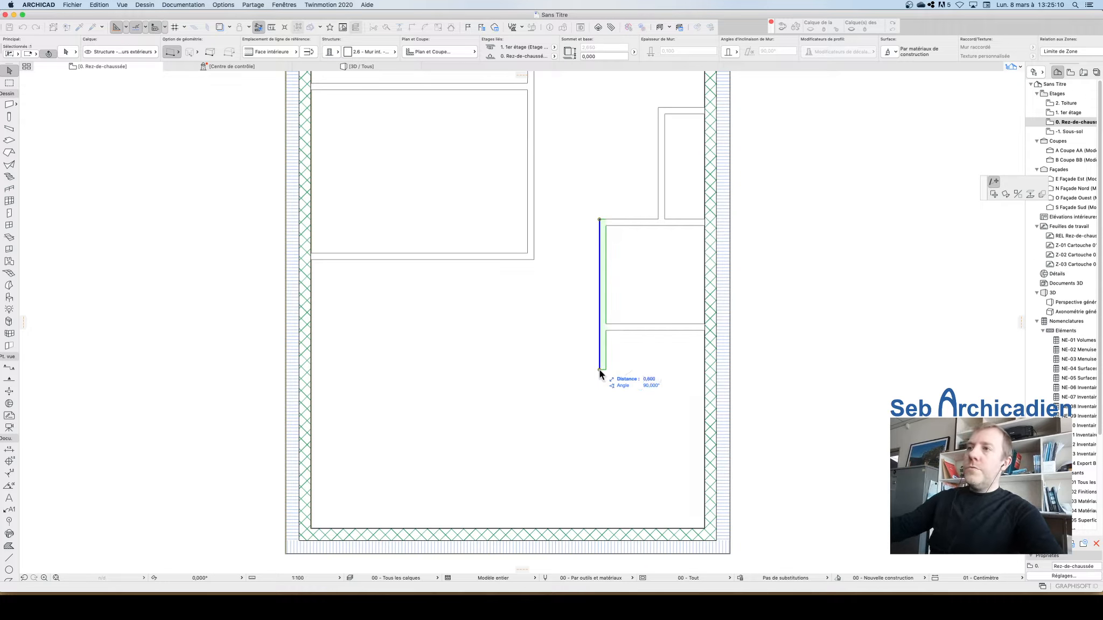
click(625, 403)
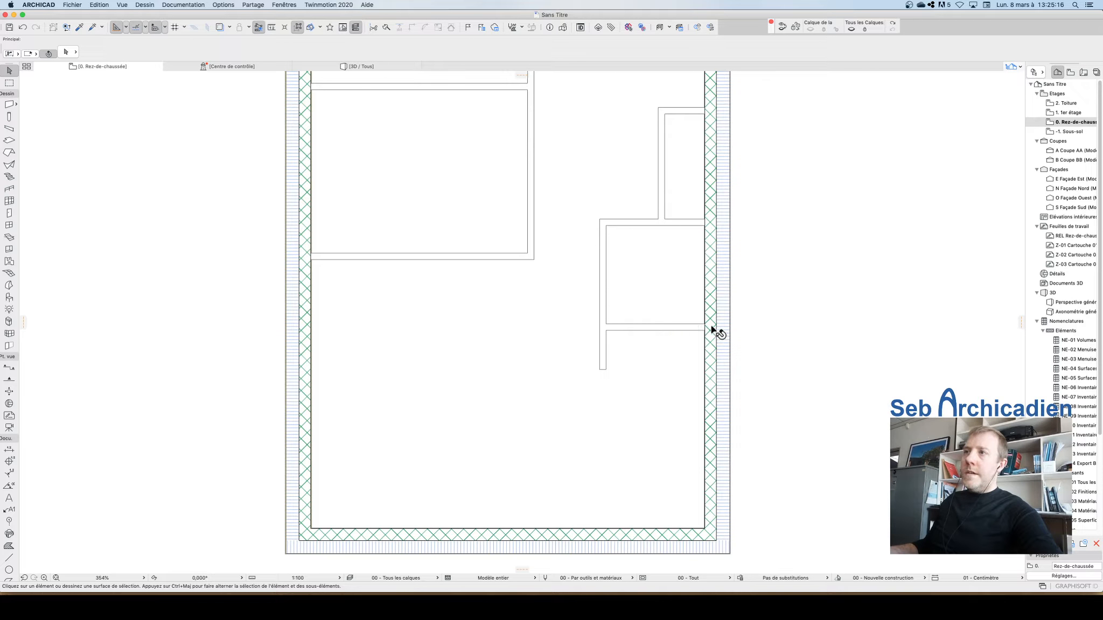
Step: Draw a partition from the closet's bottom wall 0.63 m downward, then across to the right exterior wall, using the exterior-face reference line
click(668, 329)
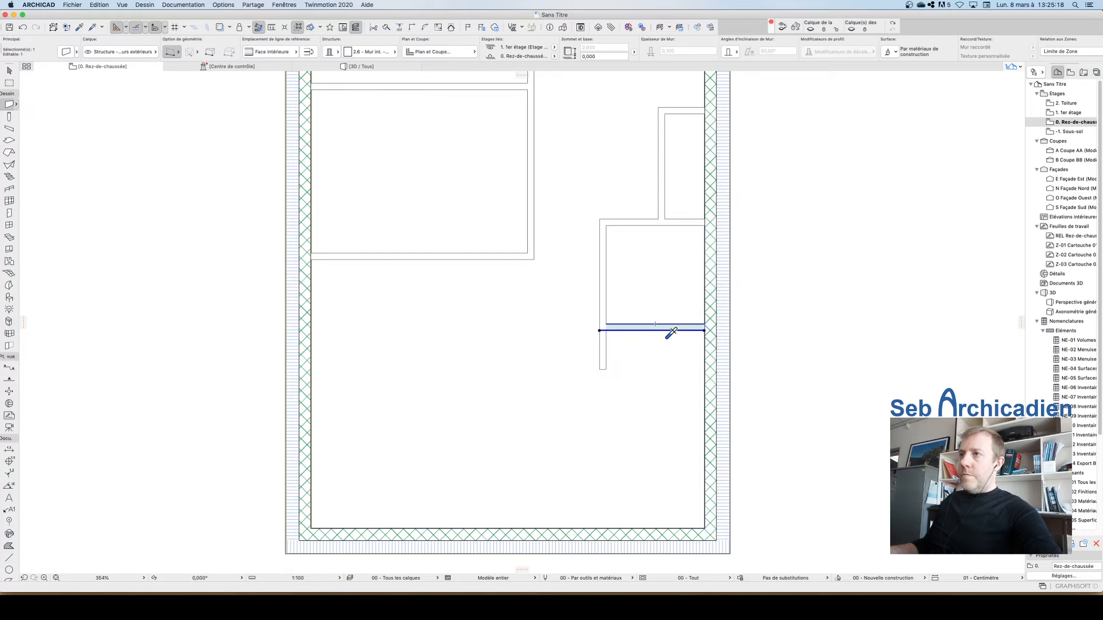
key(Escape)
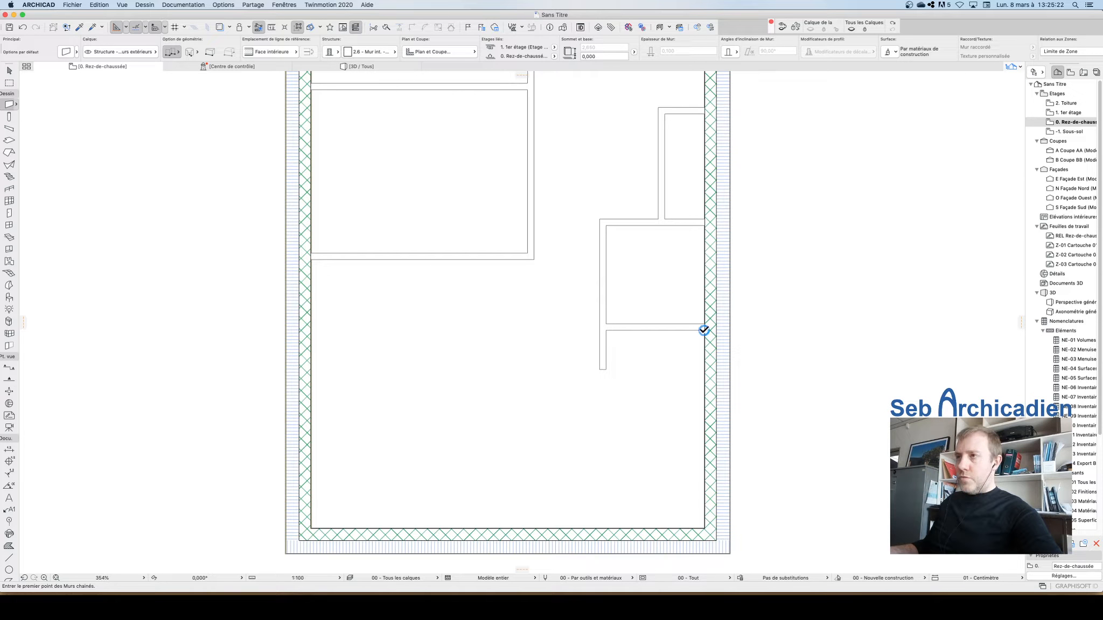
key(shift)
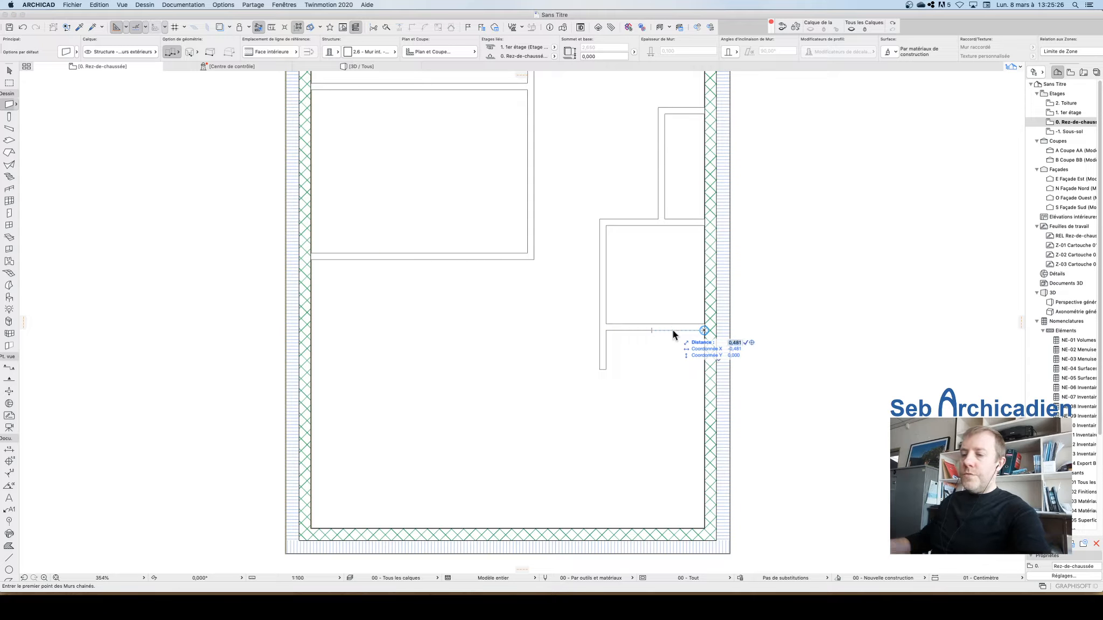
click(664, 330)
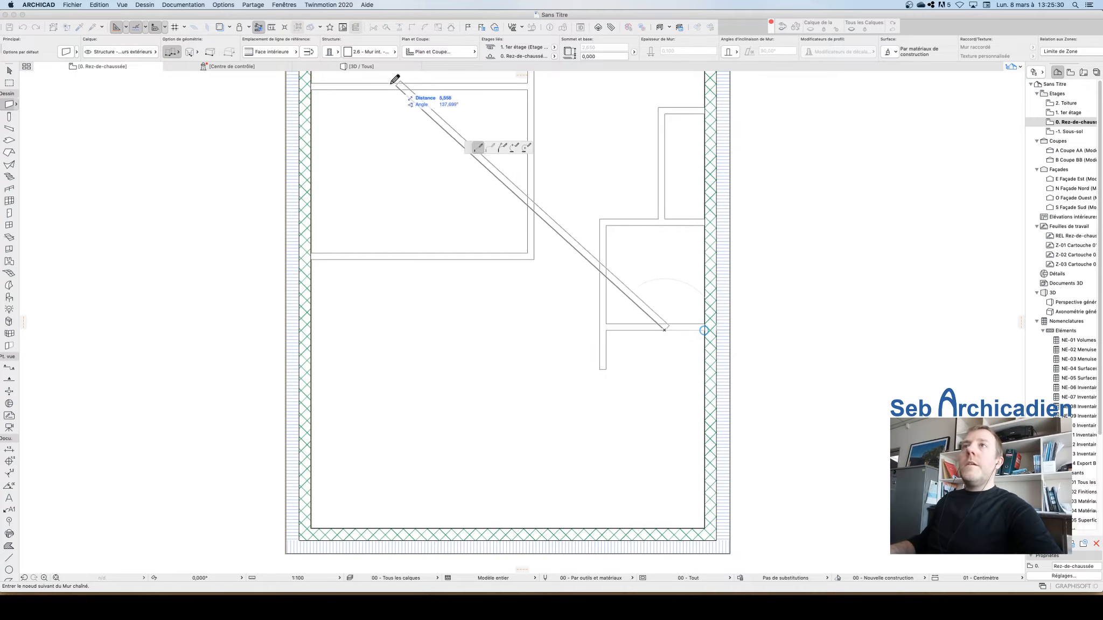
click(296, 51)
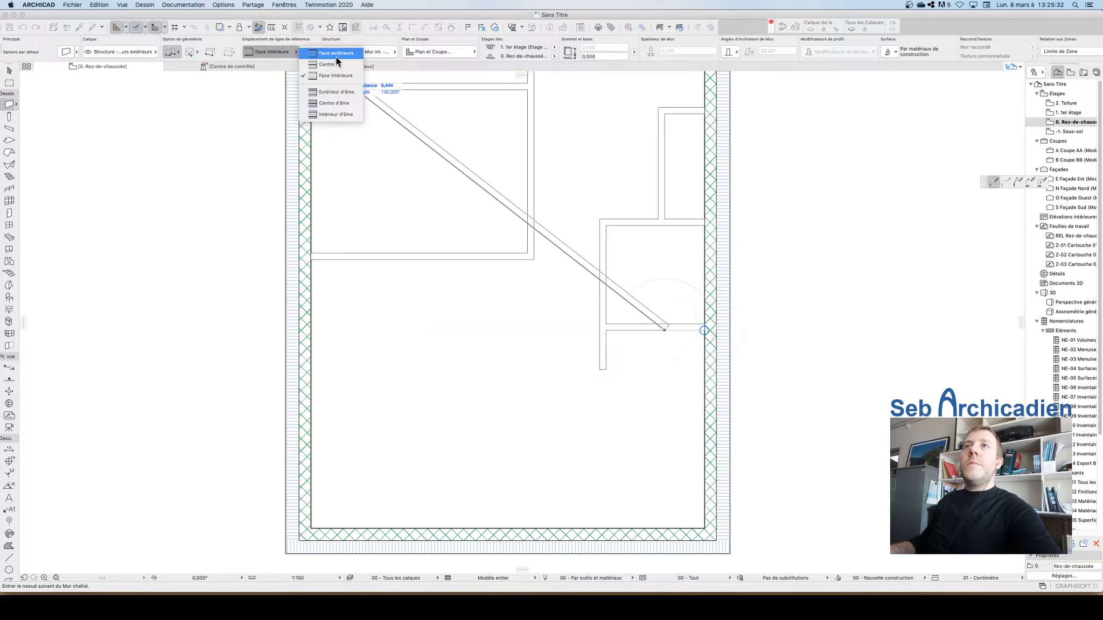
click(335, 56)
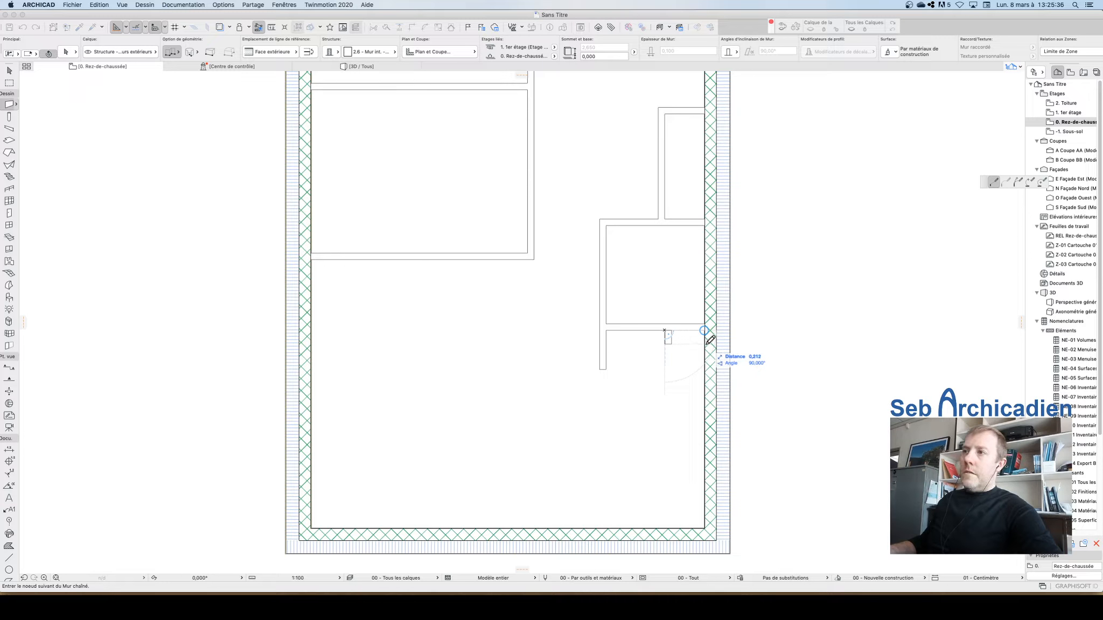
key(Tab)
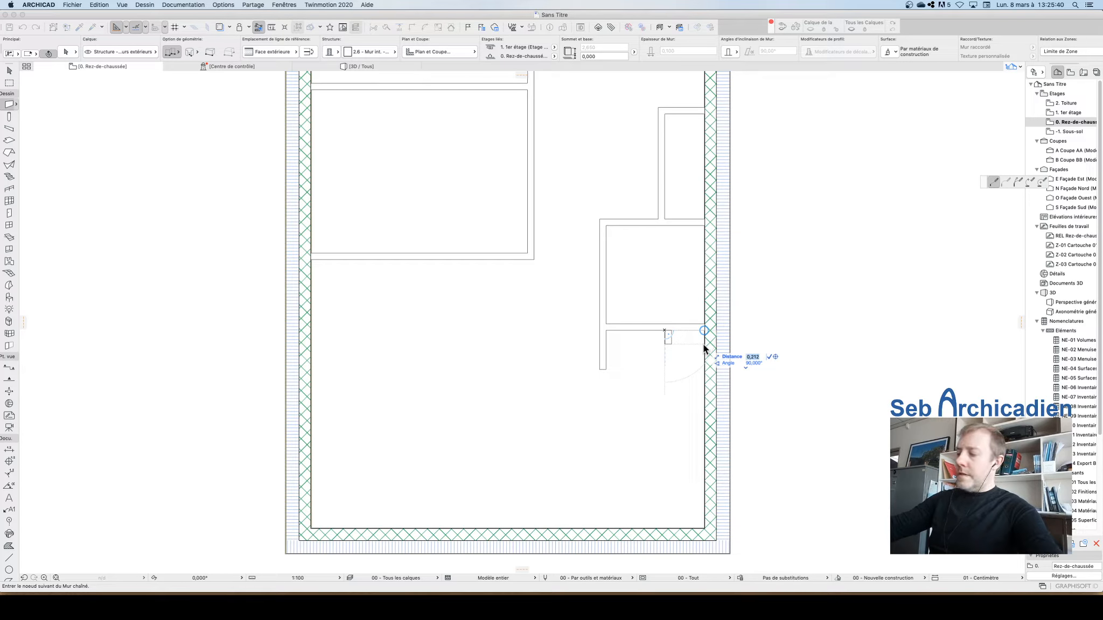
text(0,3)
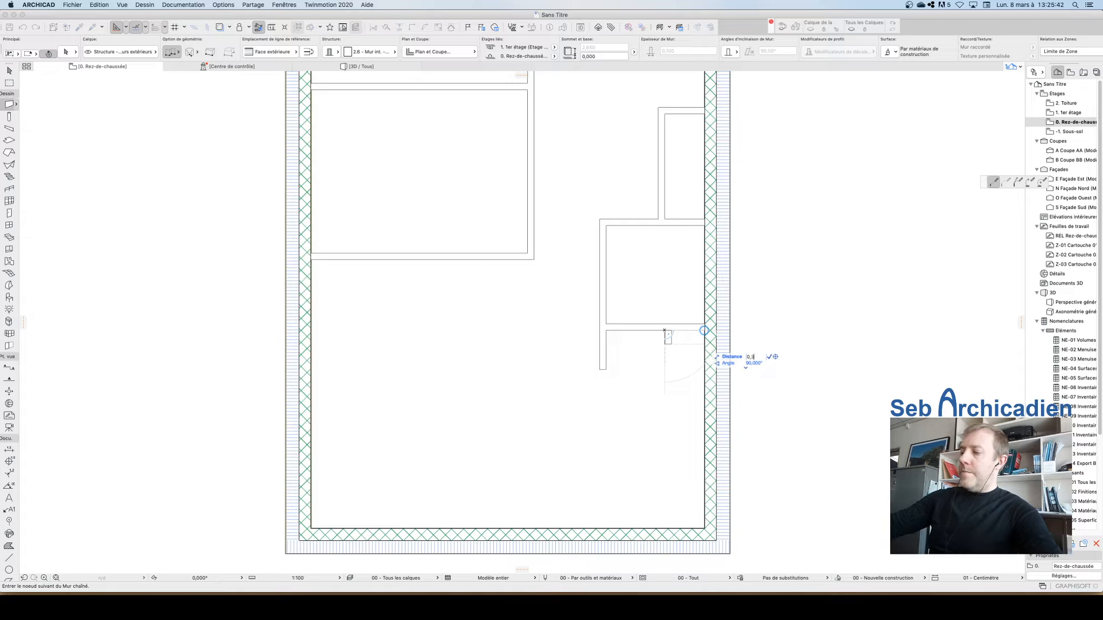
text(,63)
key(Return)
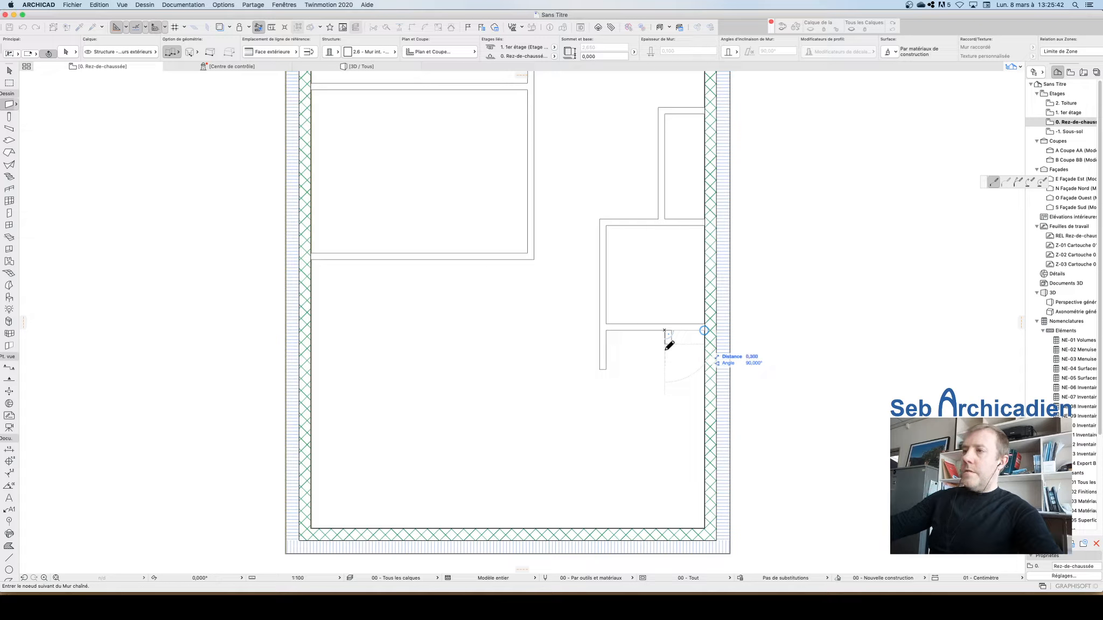
double_click(706, 349)
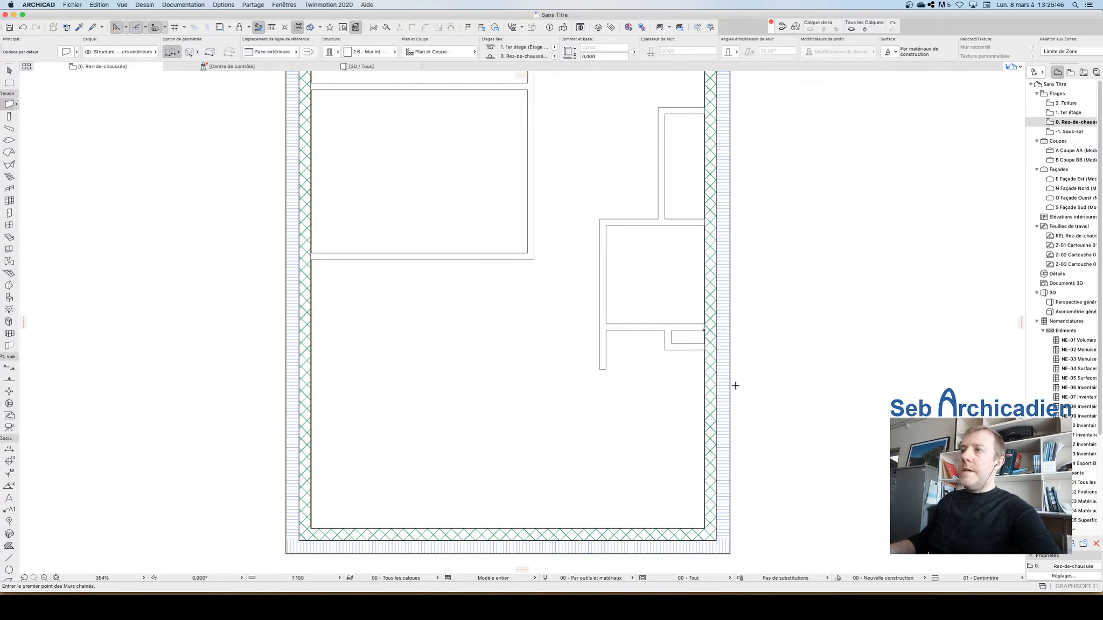
Step: Place a door in the right exterior wall at the corridor, opening inward
scroll(735, 386, down, 5)
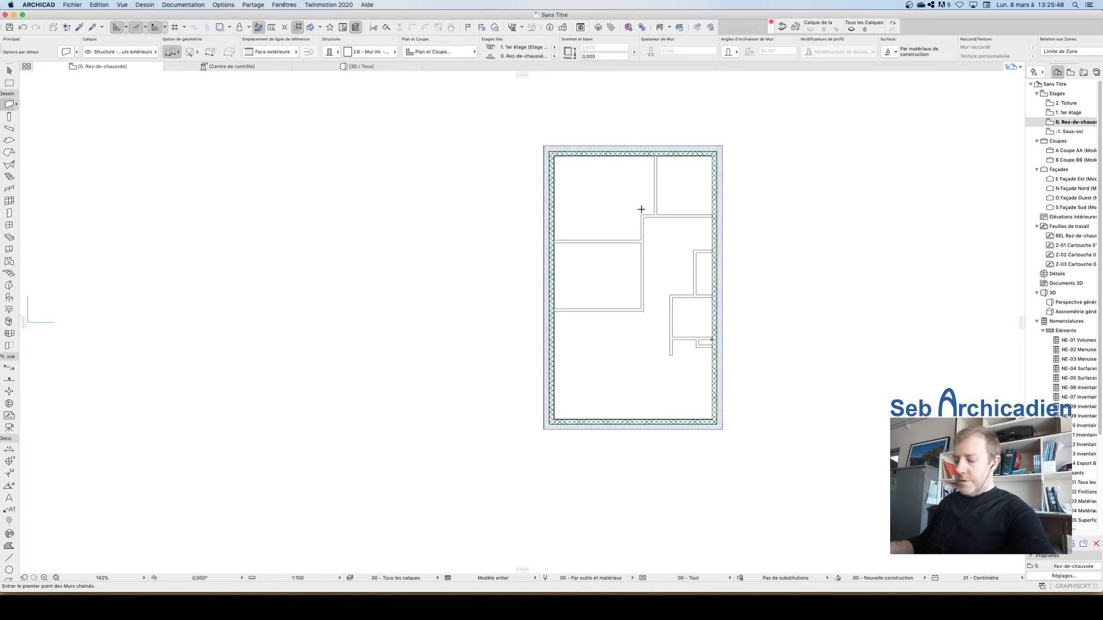
scroll(679, 139, up, 8)
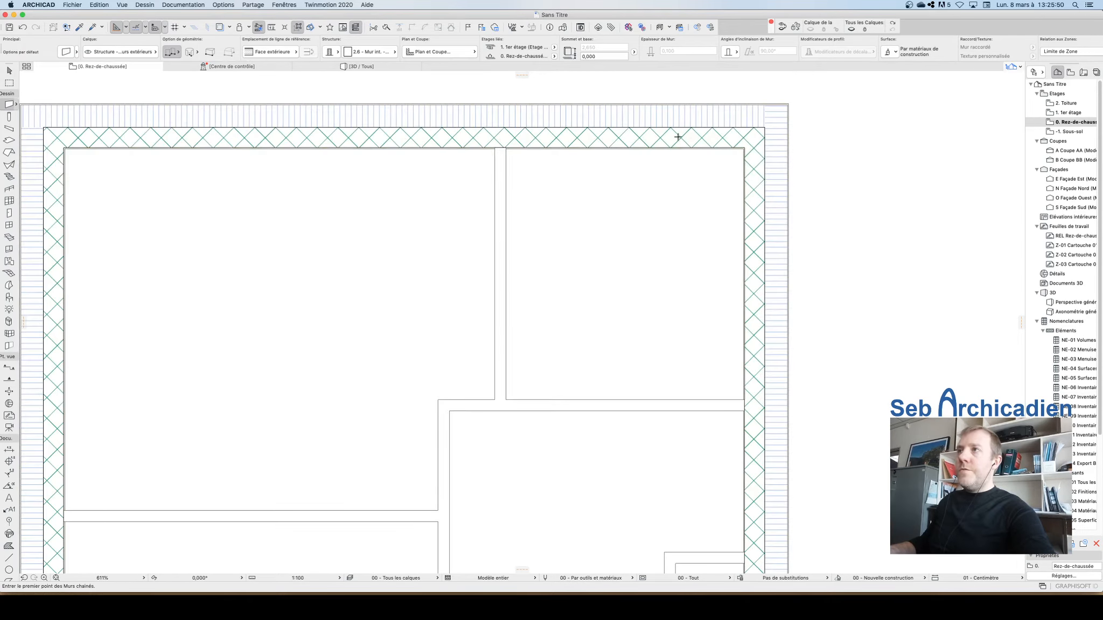
scroll(549, 216, down, 7)
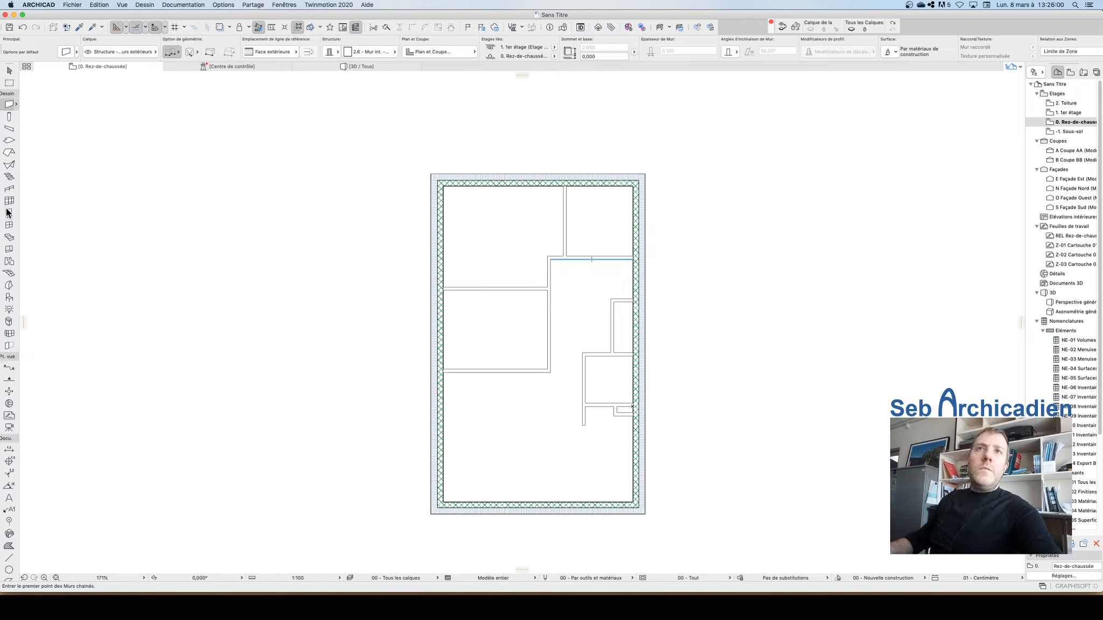
click(644, 278)
click(625, 254)
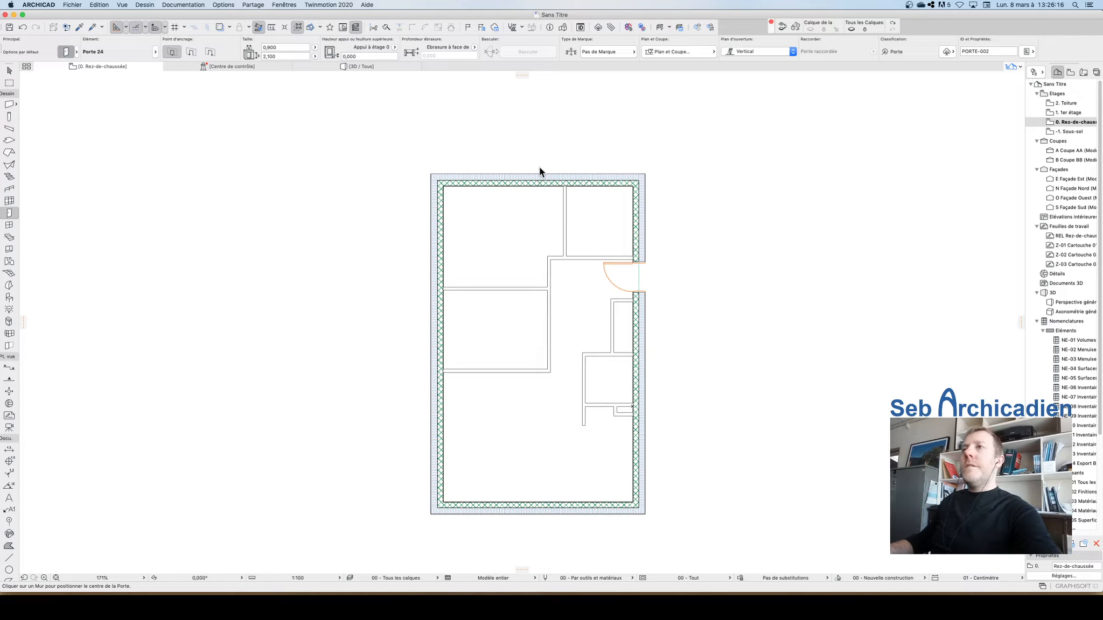
Step: Open the door default settings and review the nominal sizes and tolerance page
key(super+t)
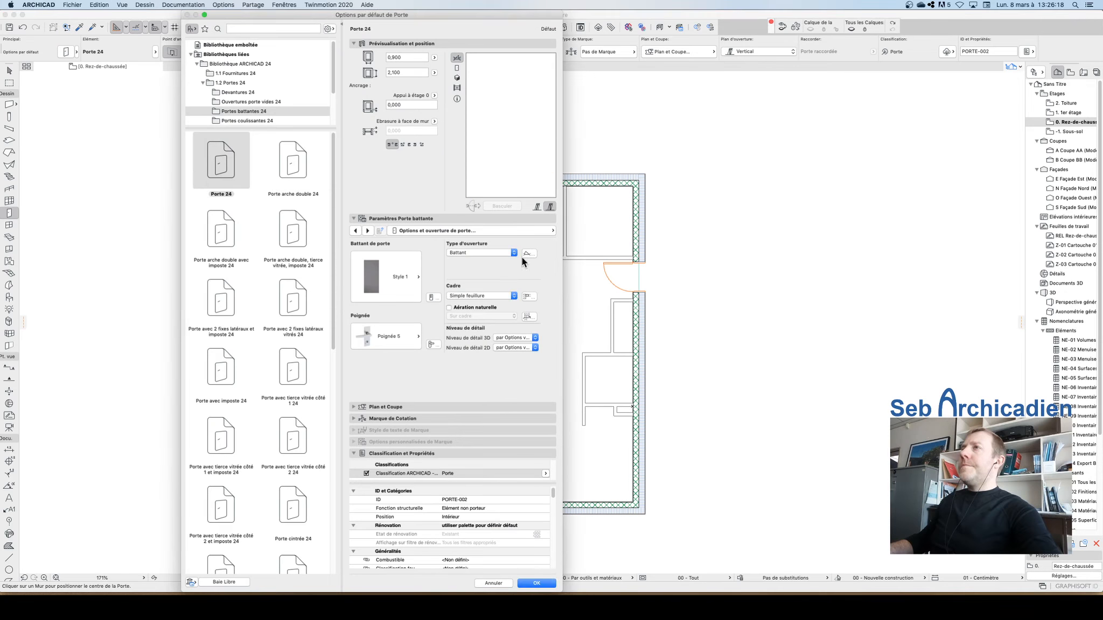
click(418, 231)
click(607, 231)
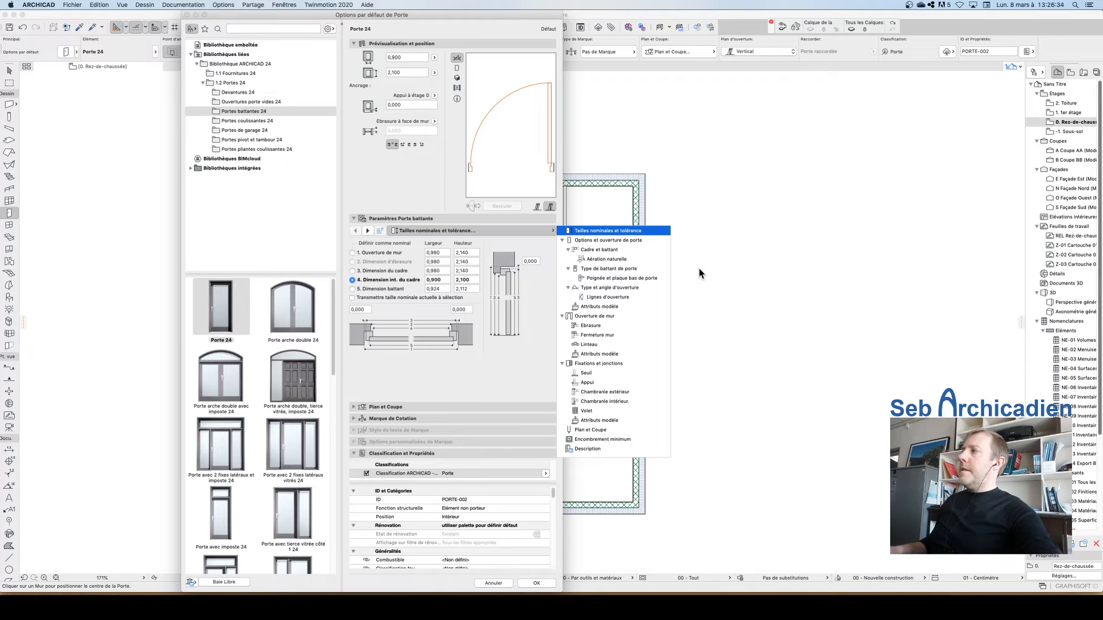
click(400, 309)
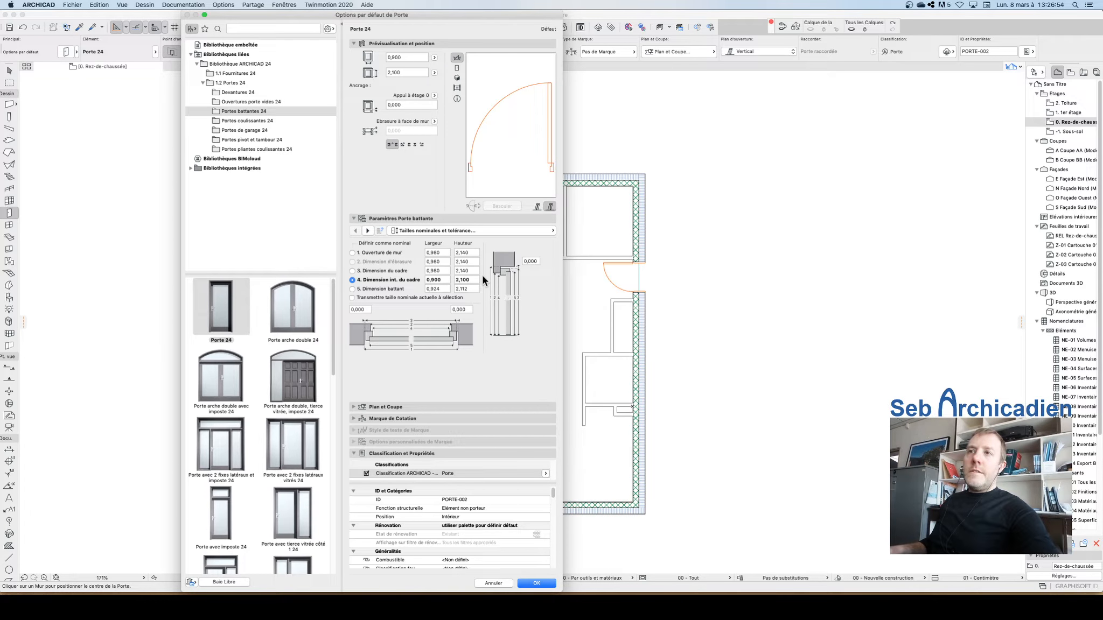
click(538, 584)
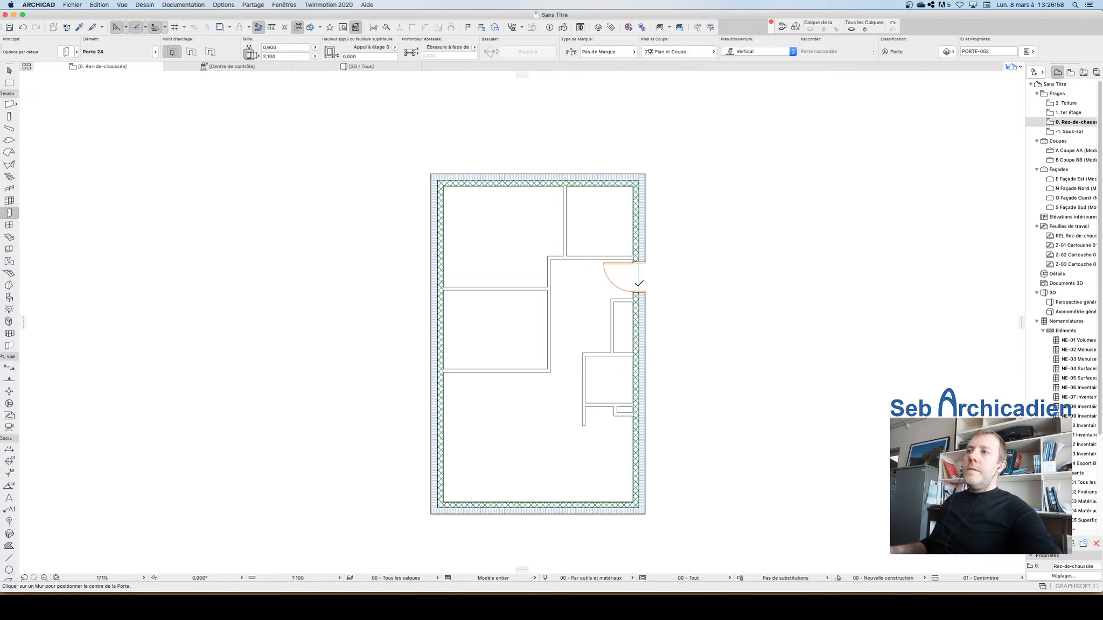
Step: Inspect the placed door in the right exterior wall up close
scroll(646, 267, up, 5)
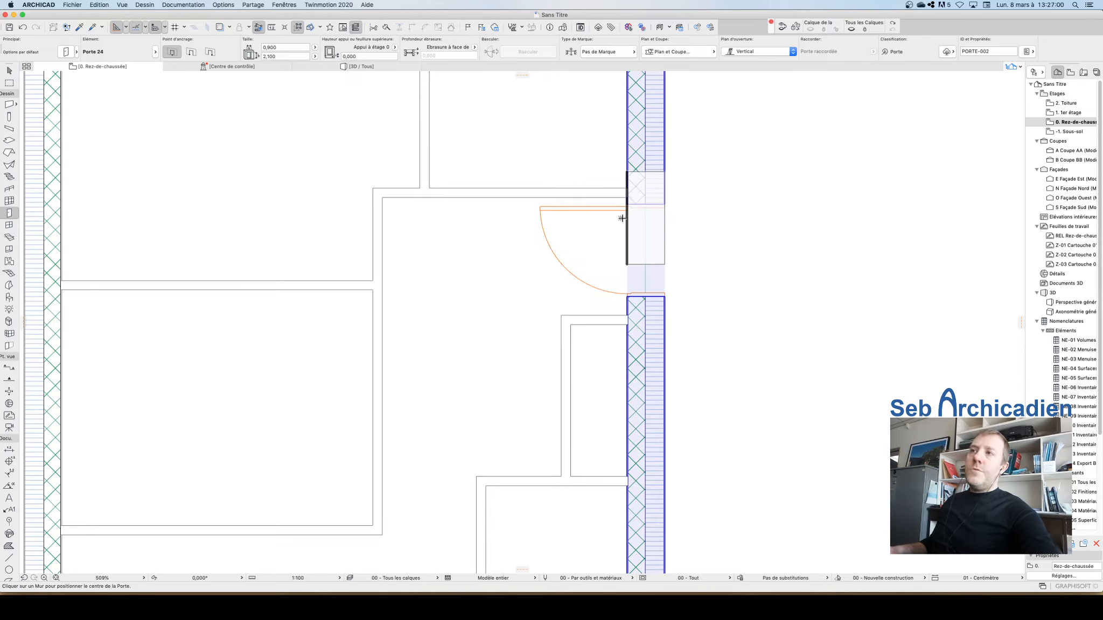
scroll(654, 239, down, 3)
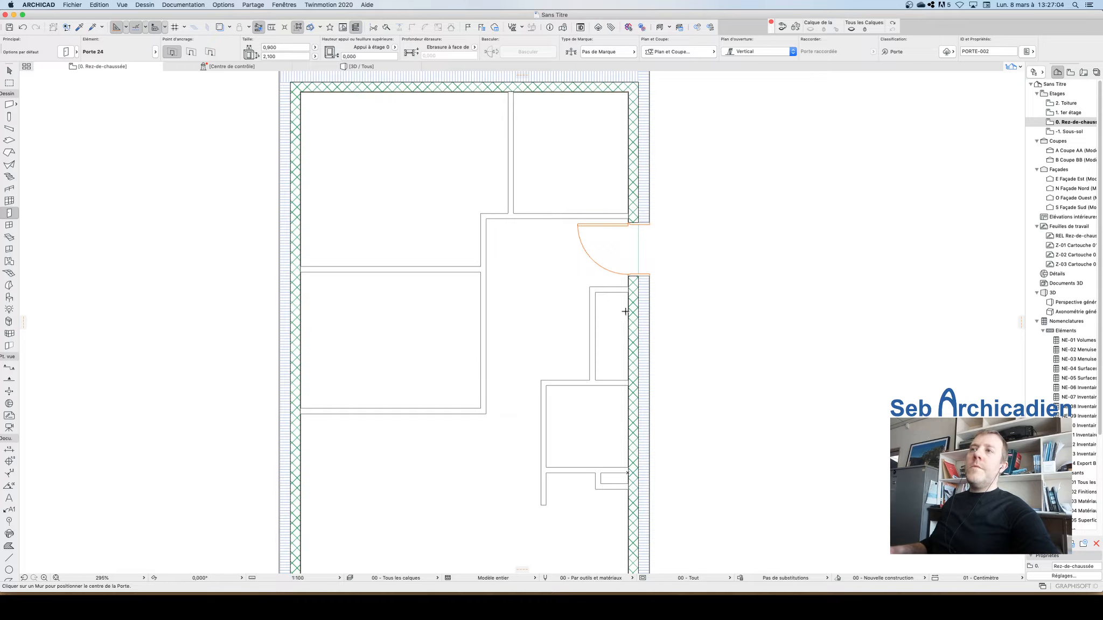
click(9, 72)
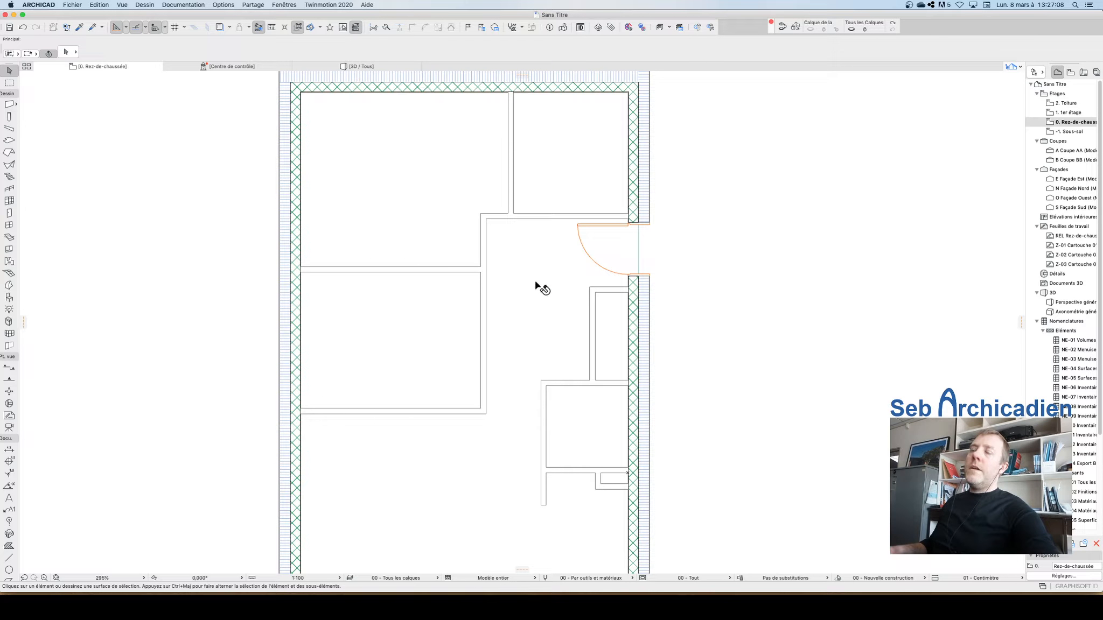
Step: Place a 0.80 m wide door in the corridor's left partition, swinging into the upper-left room
click(651, 278)
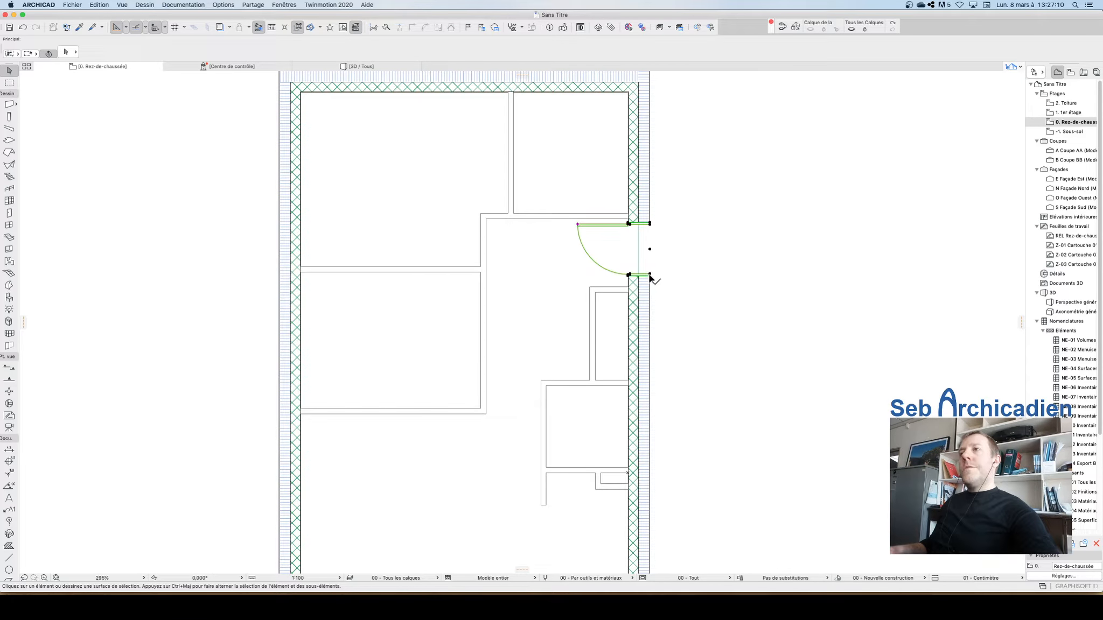
click(731, 209)
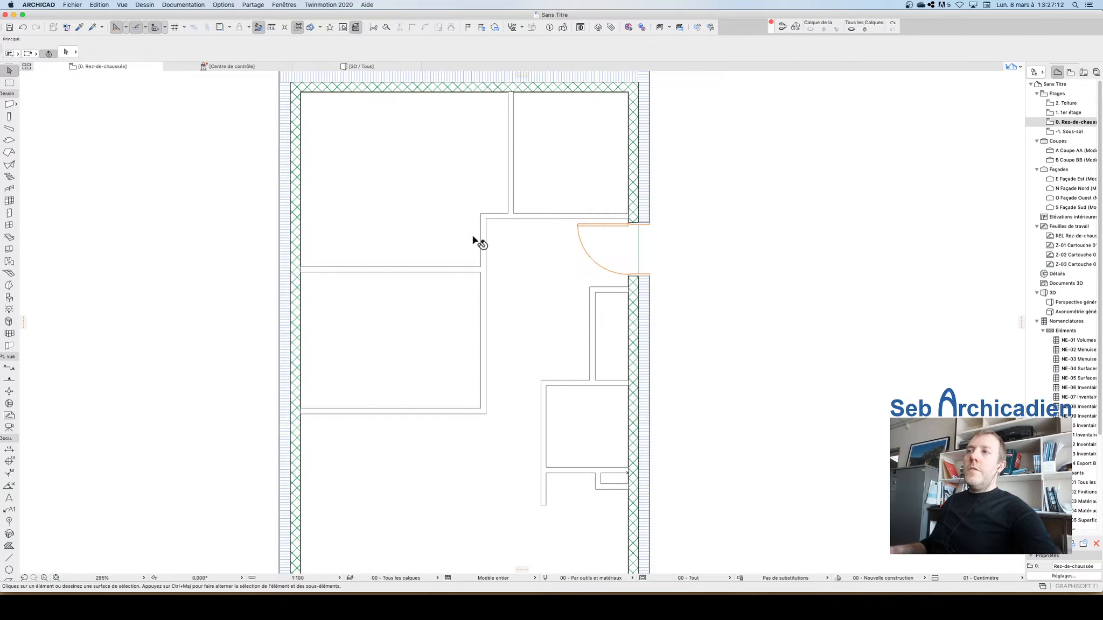
click(580, 221)
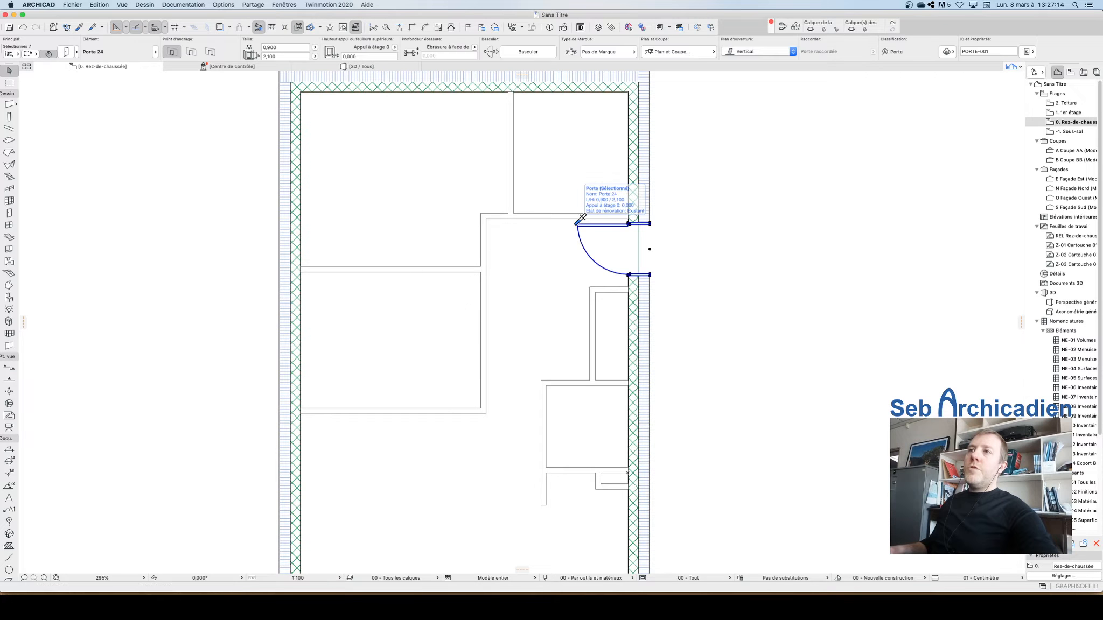
alt+click(580, 221)
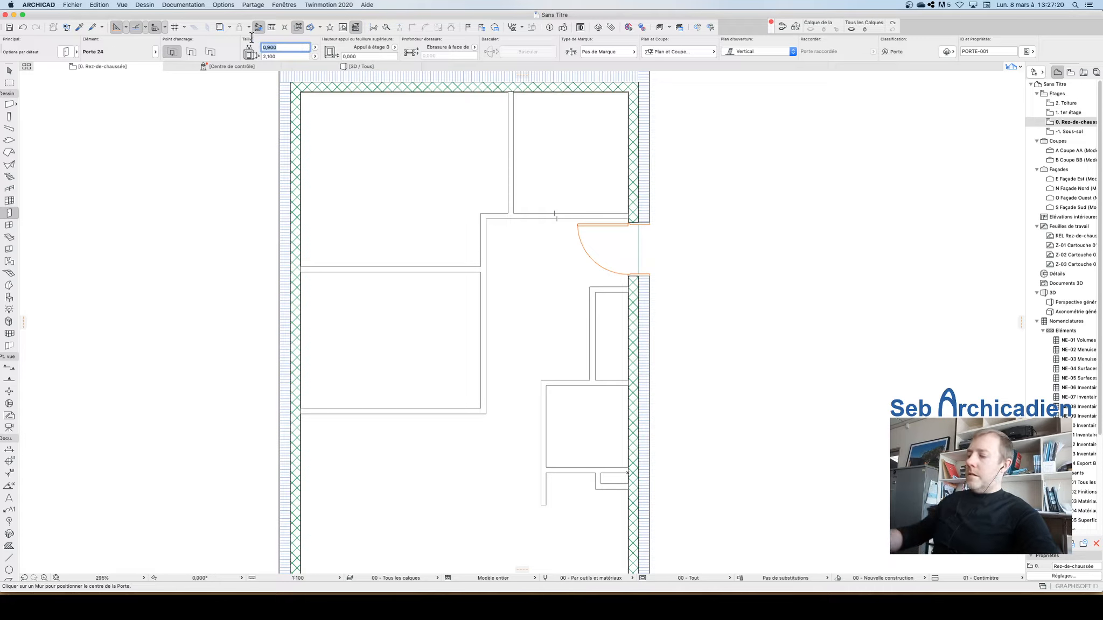
text(0)
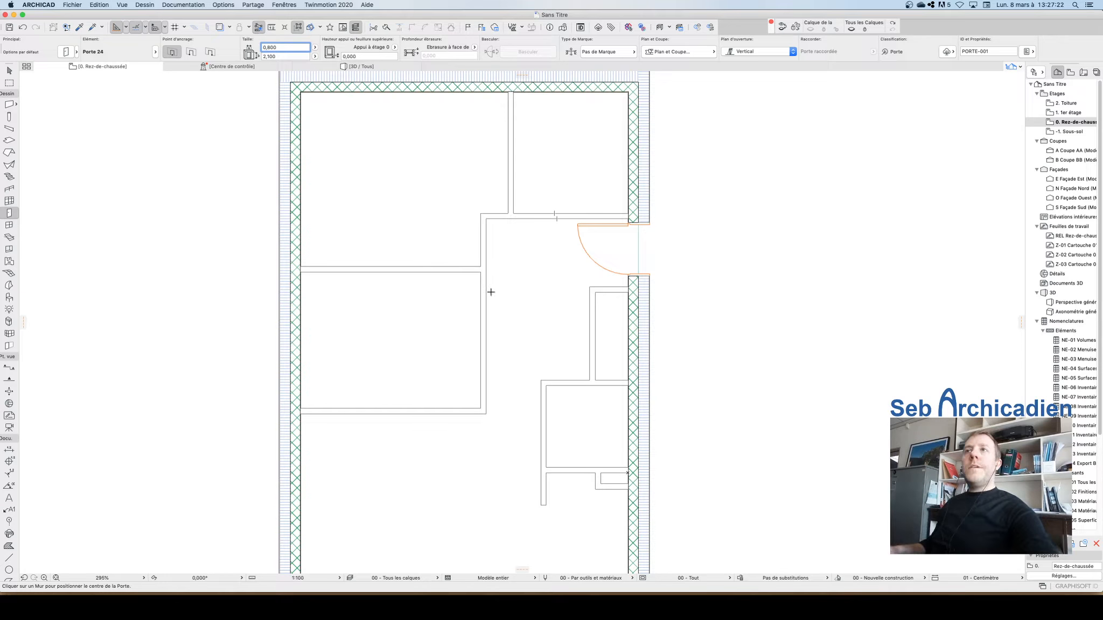
click(480, 241)
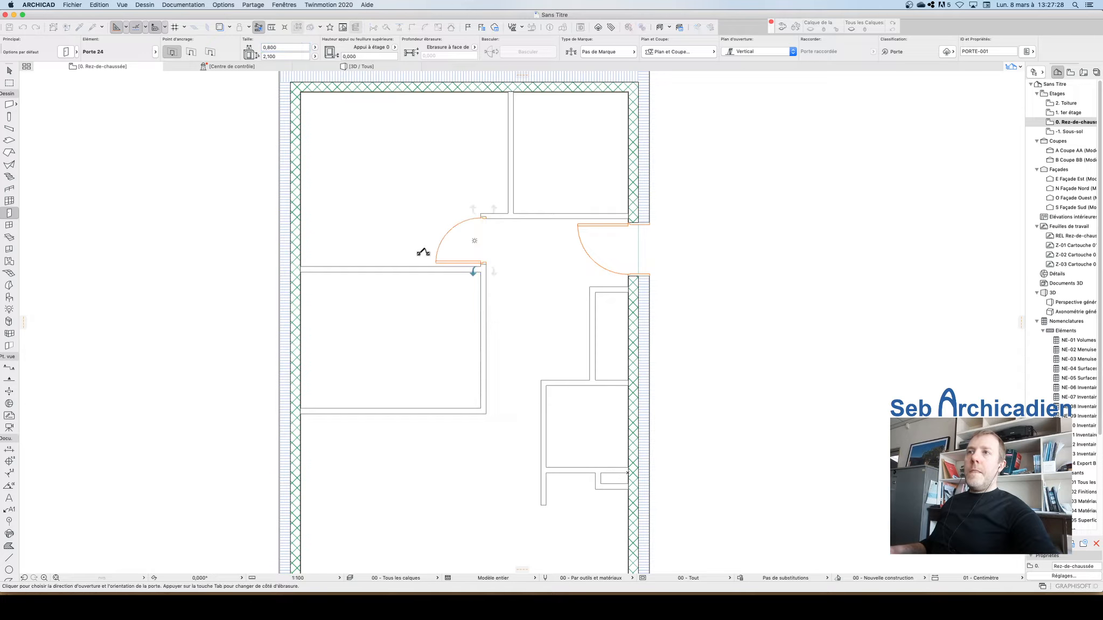
click(427, 249)
key(Escape)
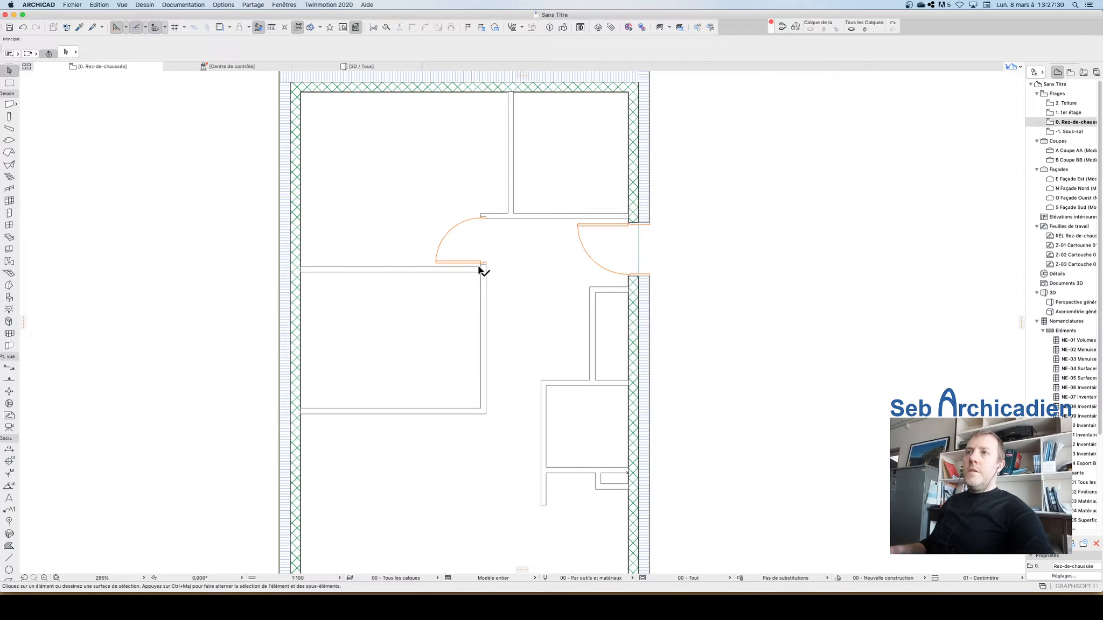
Step: Move the new door 0.042 m along the partition to align it with the wall corner
click(482, 266)
scroll(482, 266, up, 5)
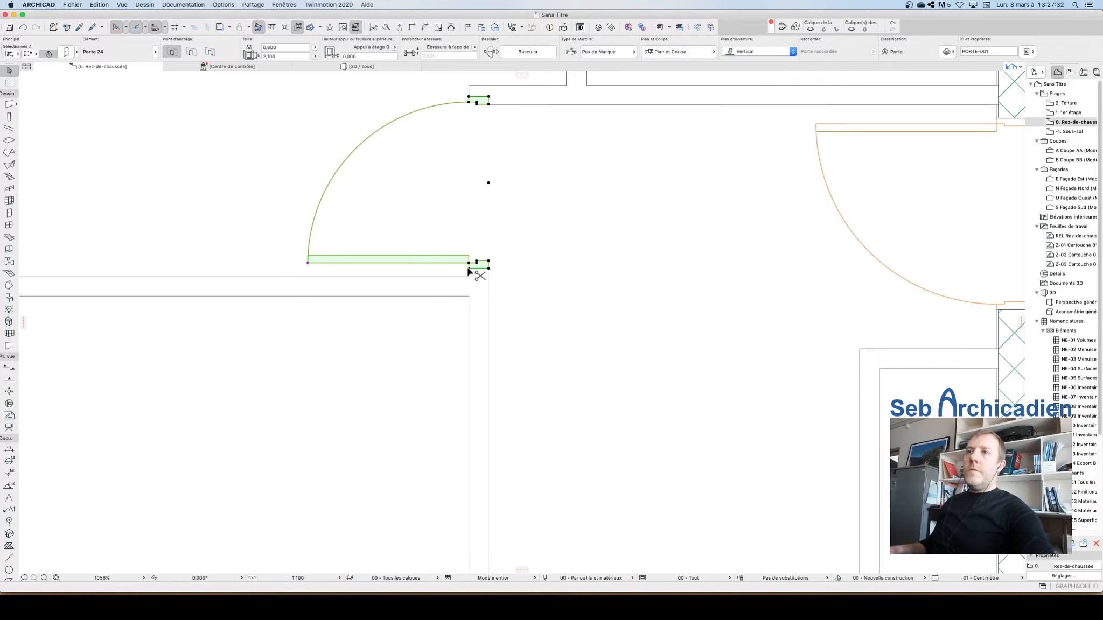
click(468, 268)
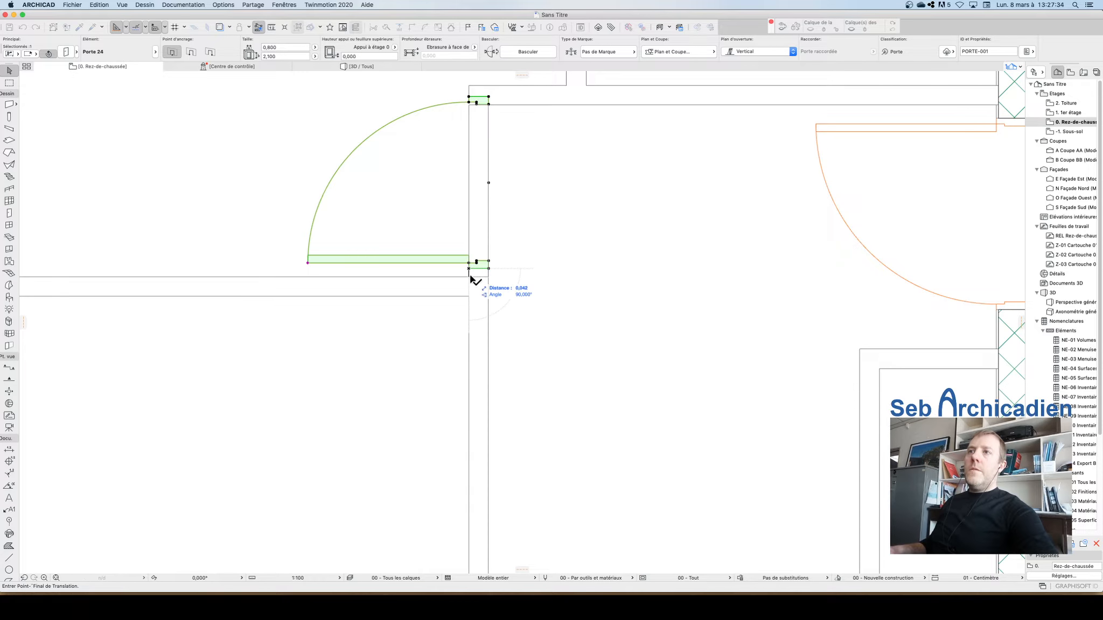
click(488, 276)
scroll(564, 213, down, 5)
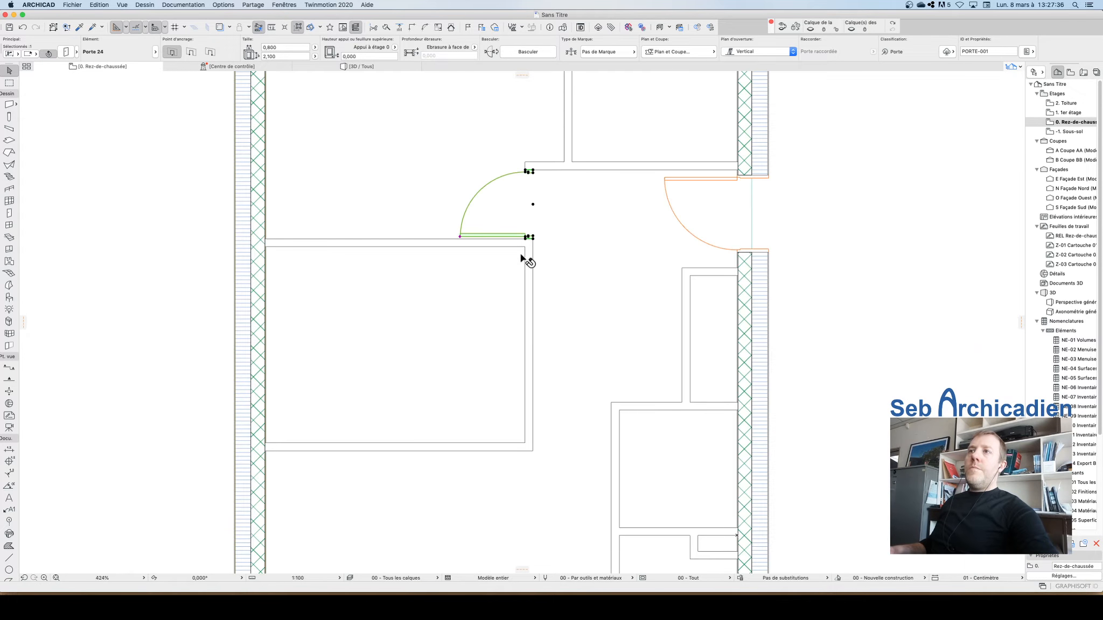
key(Escape)
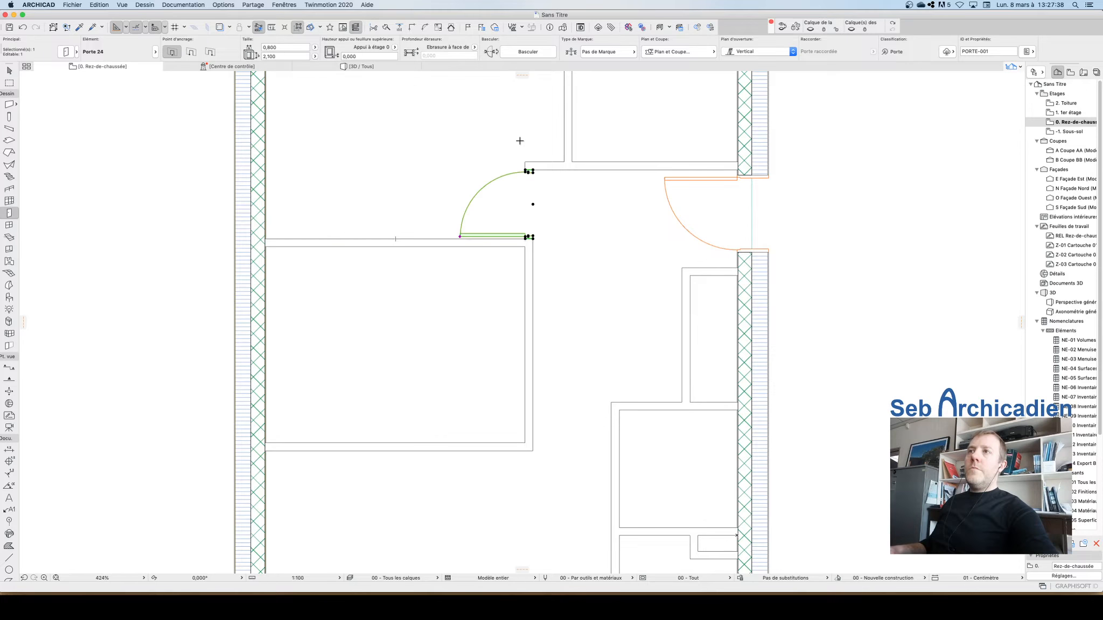
Step: Switch the door anchor to its edge and place a second door below the first, swinging into the lower-left room
scroll(556, 179, down, 5)
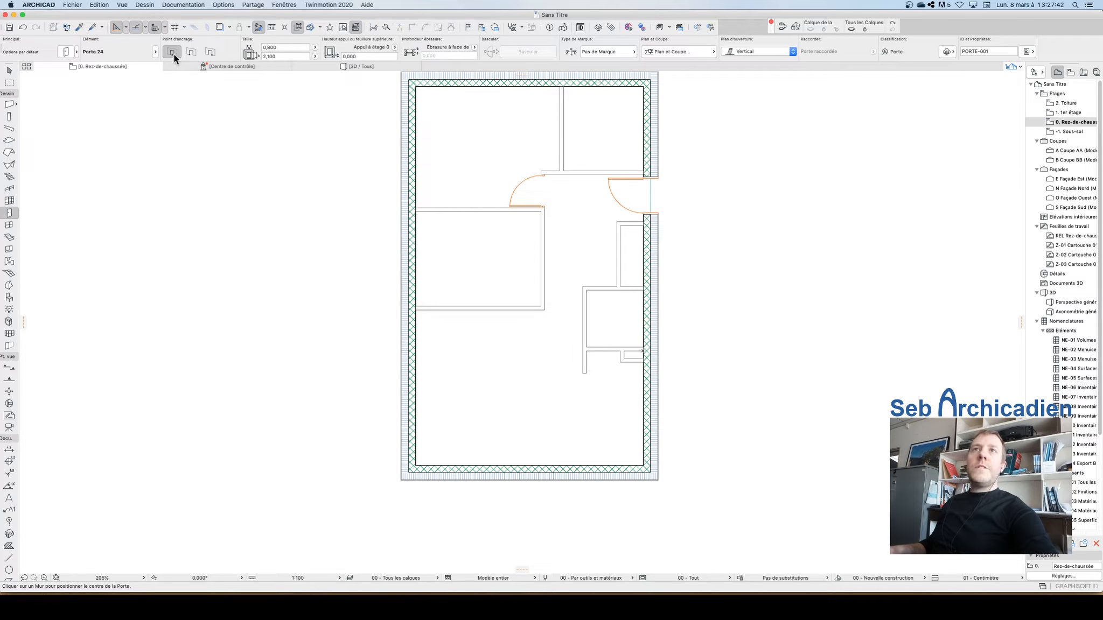
click(191, 52)
scroll(502, 213, up, 5)
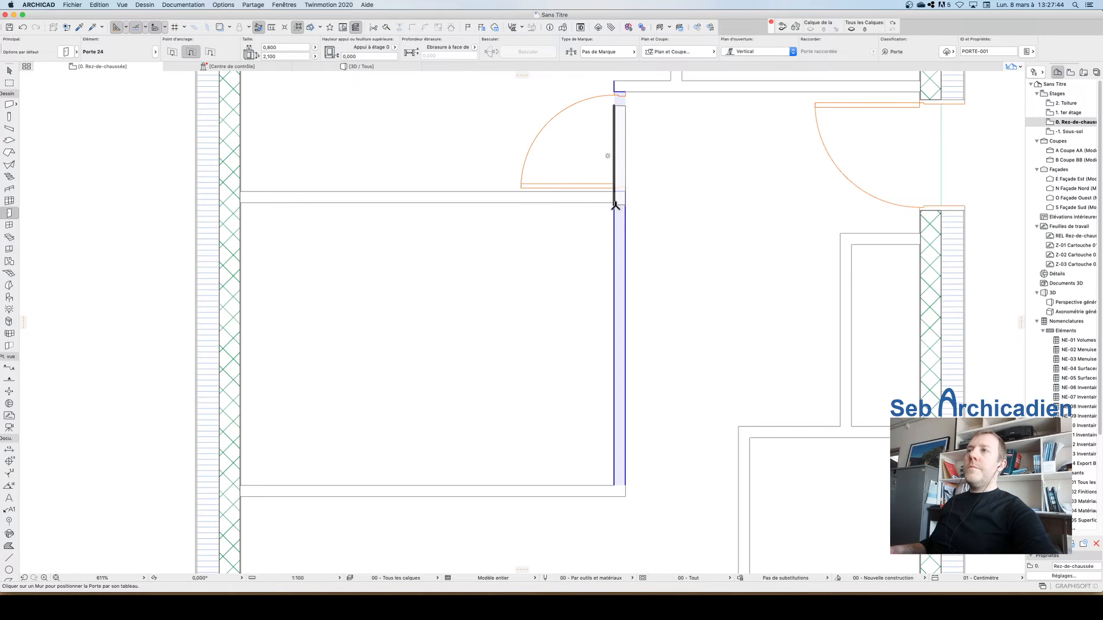
click(210, 51)
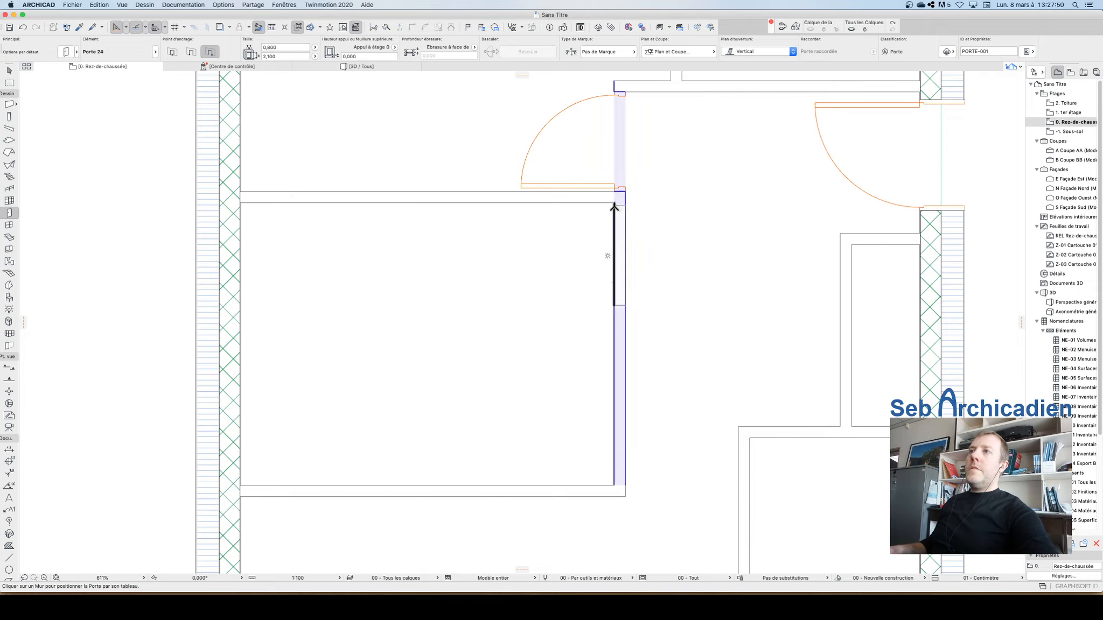
click(615, 210)
click(728, 189)
Step: Select and inspect the lower door on the corridor's left partition
scroll(515, 232, down, 9)
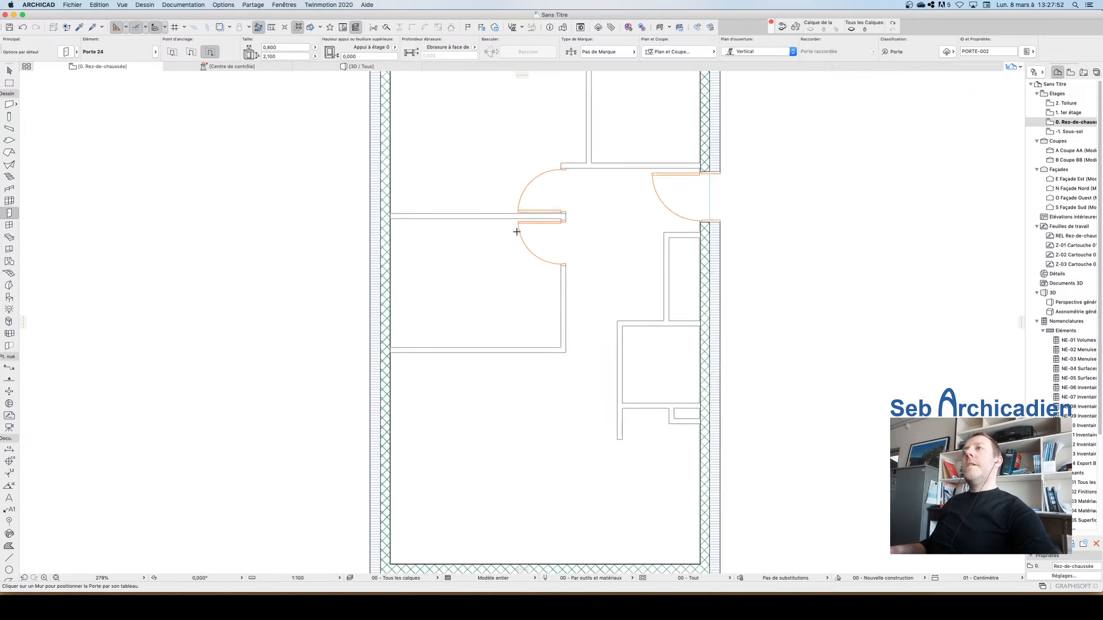
scroll(572, 216, up, 4)
key(Escape)
scroll(518, 251, up, 1)
scroll(517, 253, up, 2)
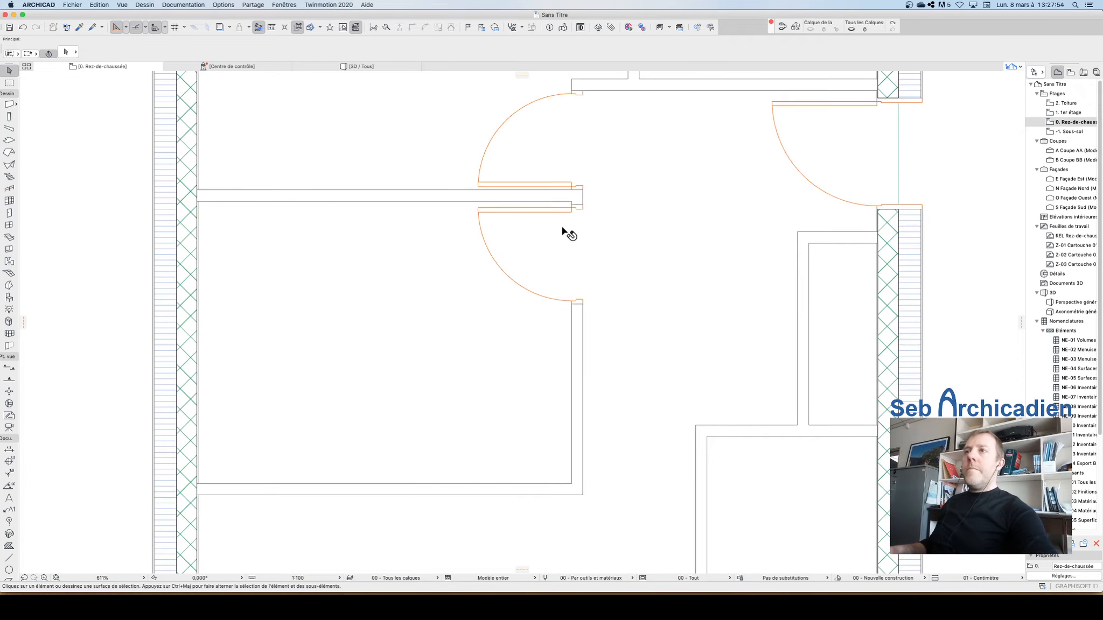
drag(575, 208, 571, 202)
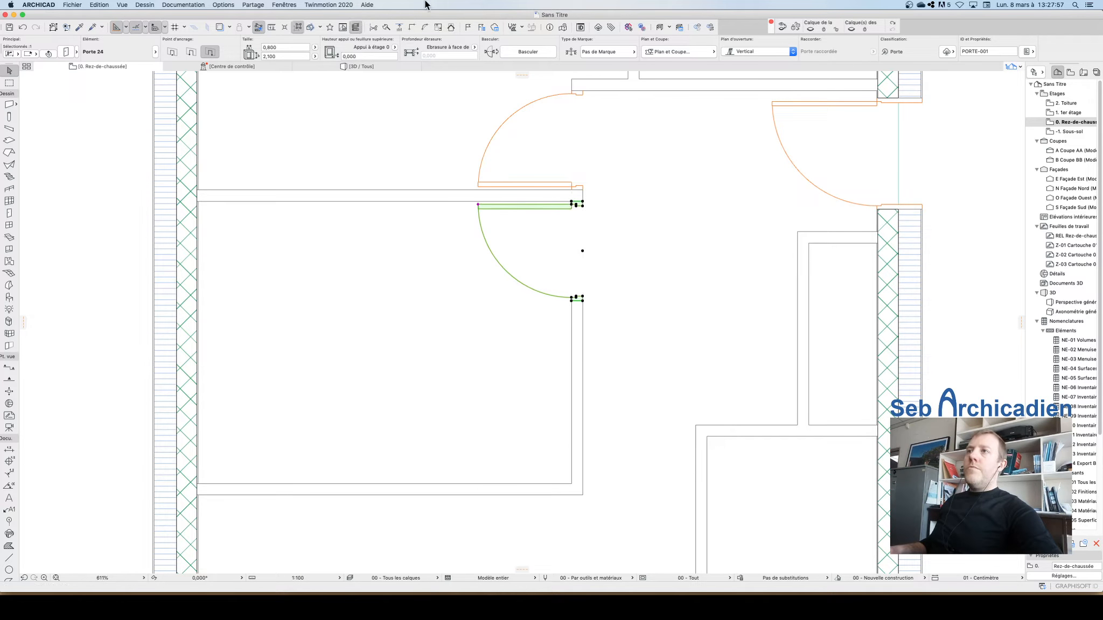
click(613, 191)
scroll(319, 167, down, 5)
mouse_move(621, 249)
mouse_down()
mouse_move(564, 327)
mouse_move(833, 252)
mouse_move(754, 251)
mouse_up()
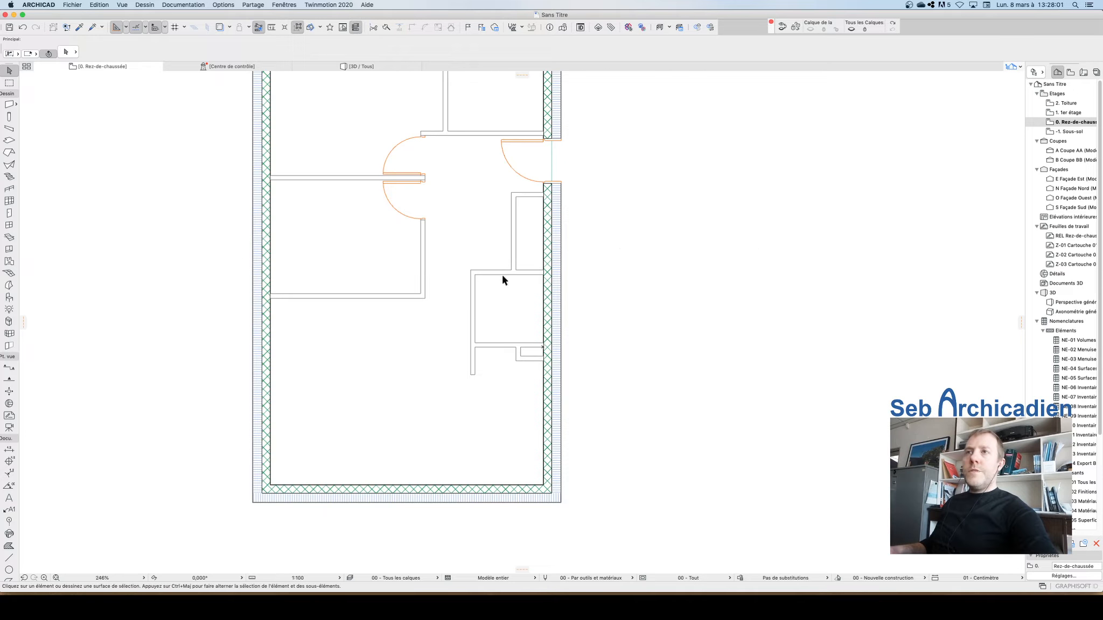
click(382, 186)
scroll(508, 291, down, 2)
scroll(457, 168, up, 4)
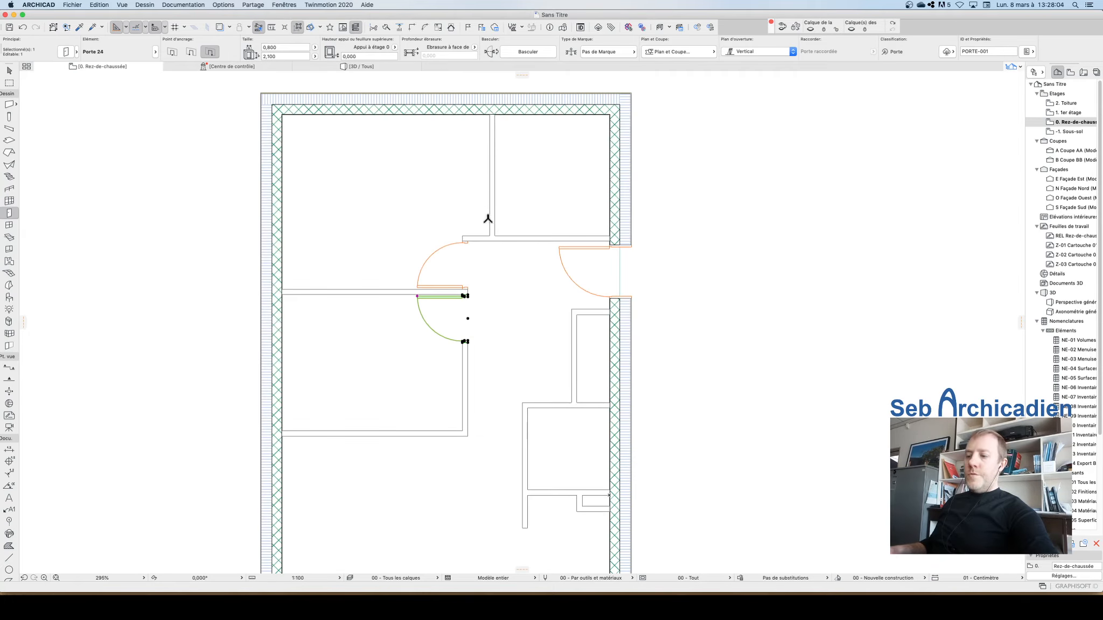
key(Escape)
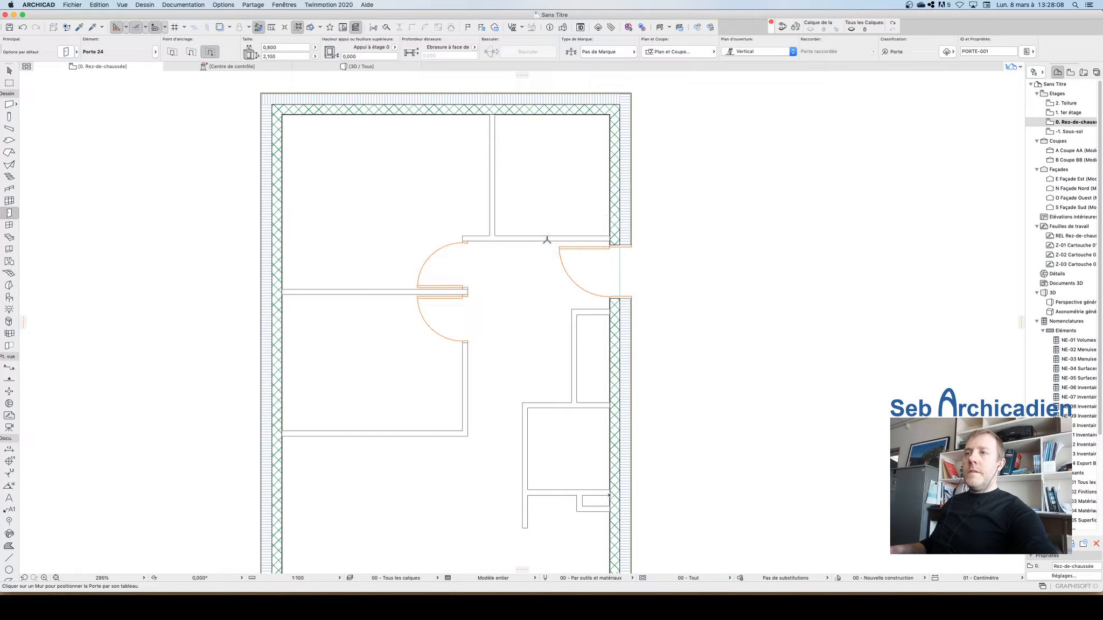
Step: Place an edge-anchored door in the closet's bottom partition at the corner, swinging into the corridor
click(504, 242)
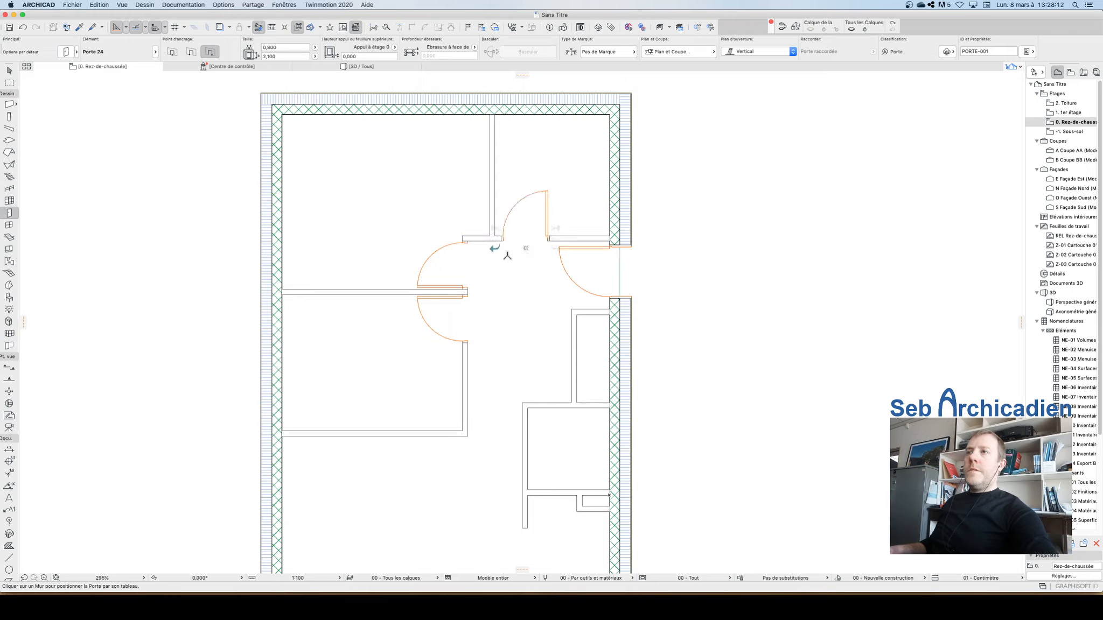
click(542, 301)
key(Escape)
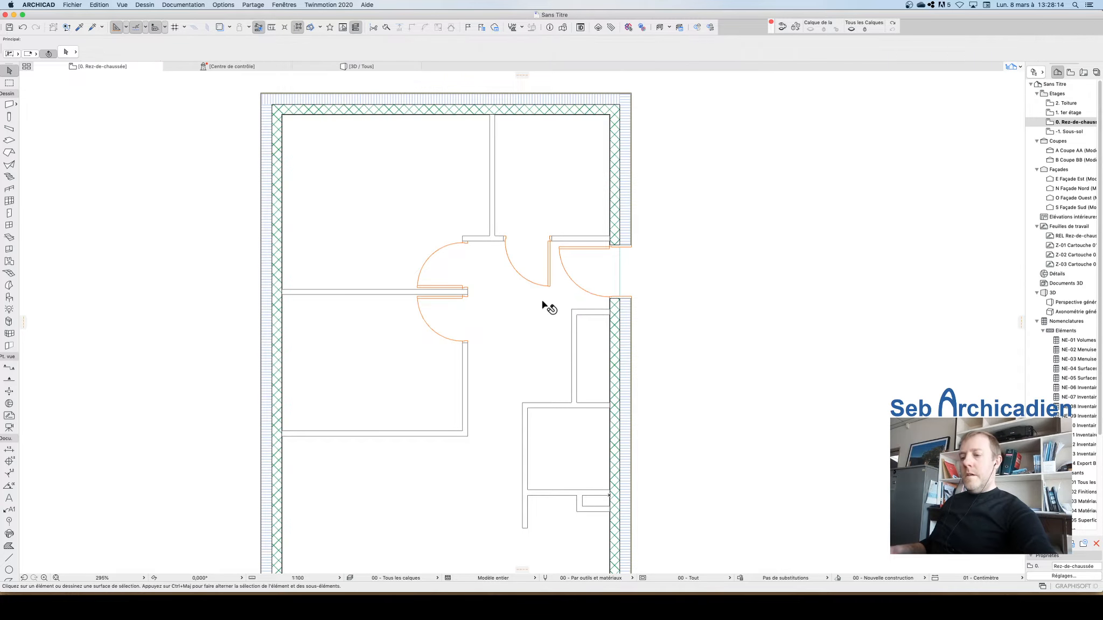
Step: Adjust the closet door's 3D opening angle so its leaf shows partly open
click(549, 286)
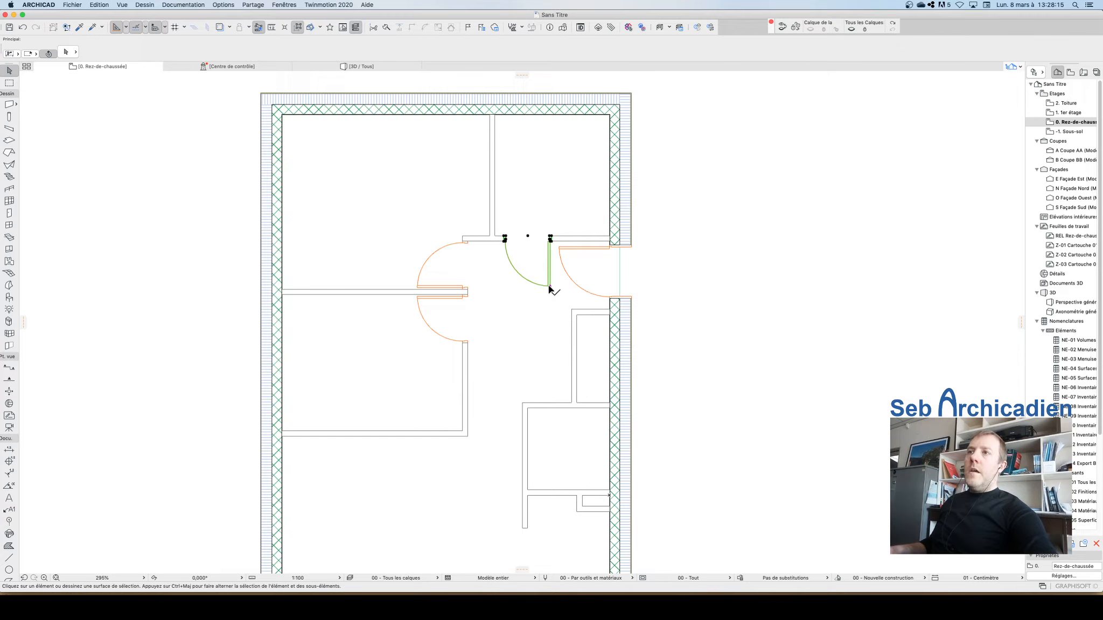
click(515, 267)
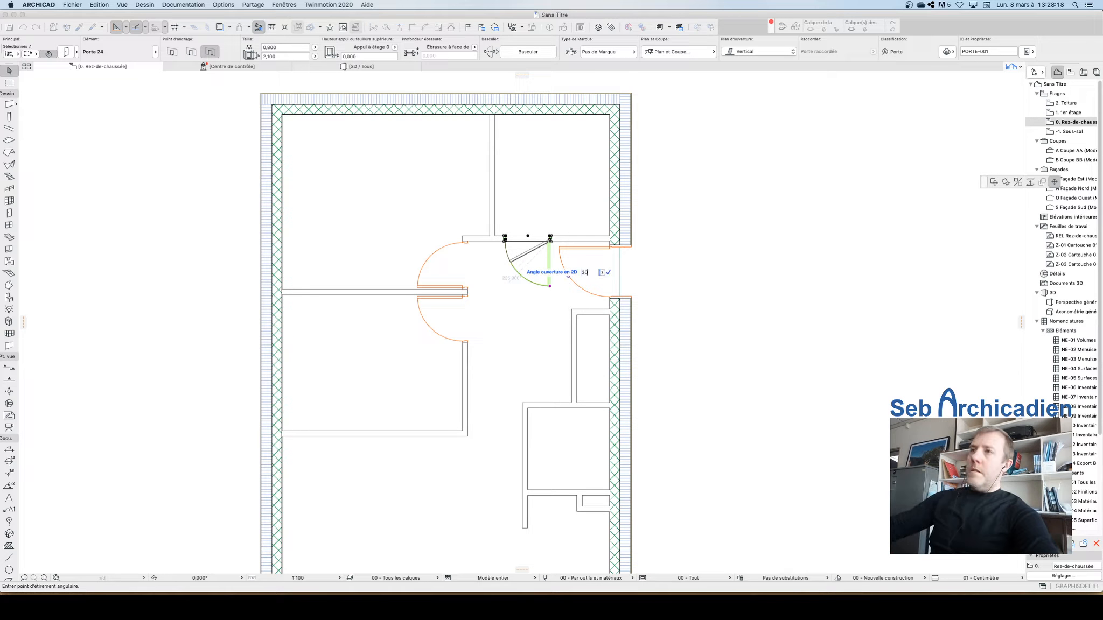
click(513, 265)
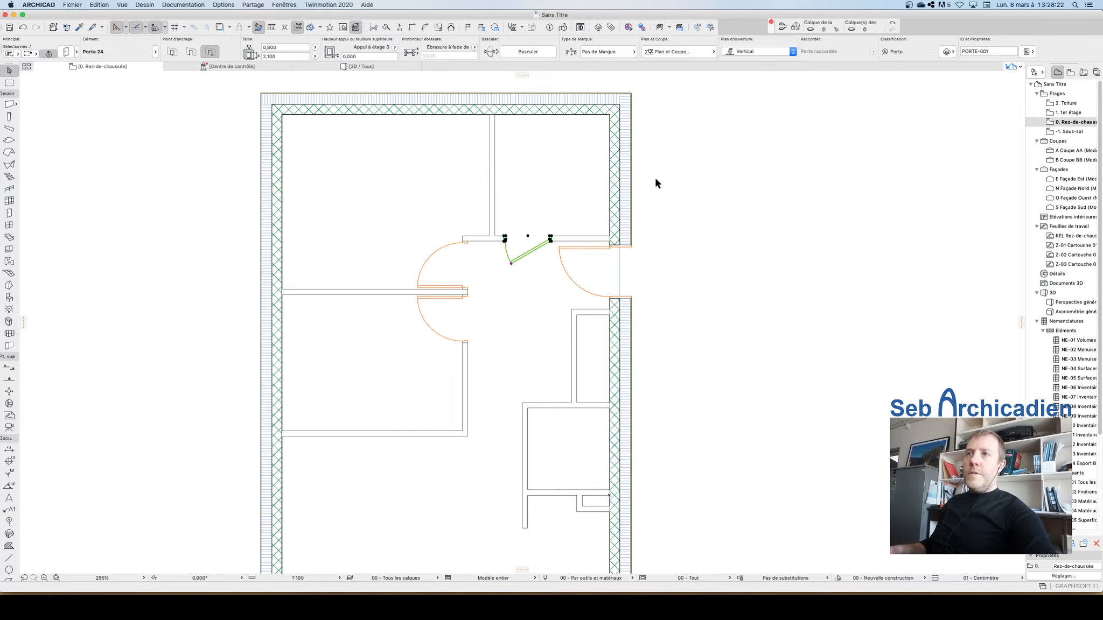
Step: Extend the lower horizontal partition leftward to meet the corridor's left partition
scroll(615, 238, down, 3)
scroll(619, 239, up, 6)
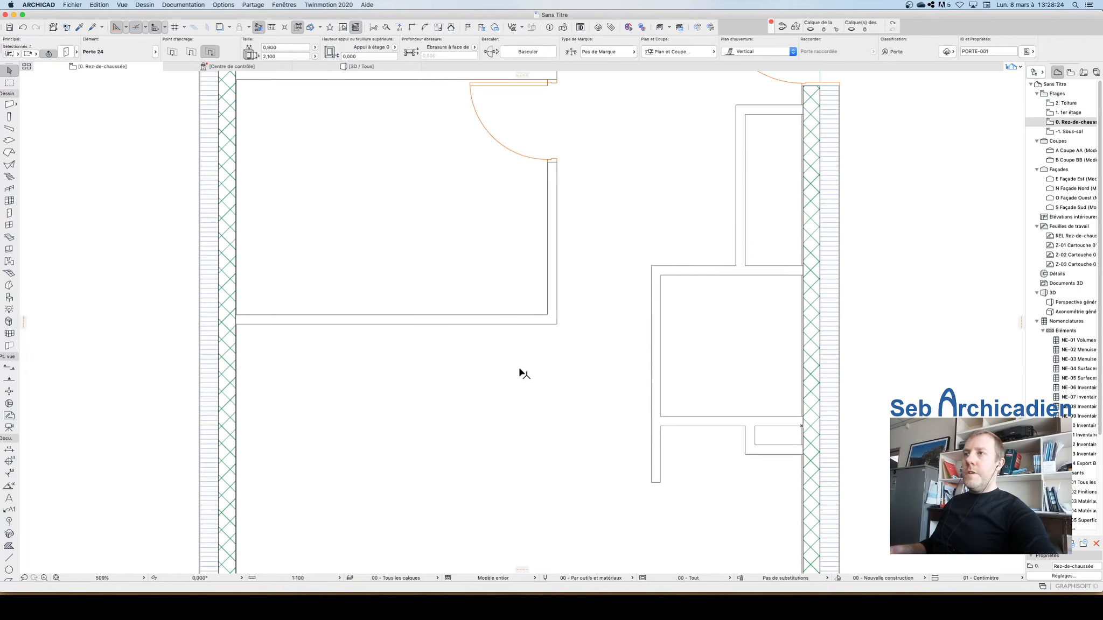
click(674, 275)
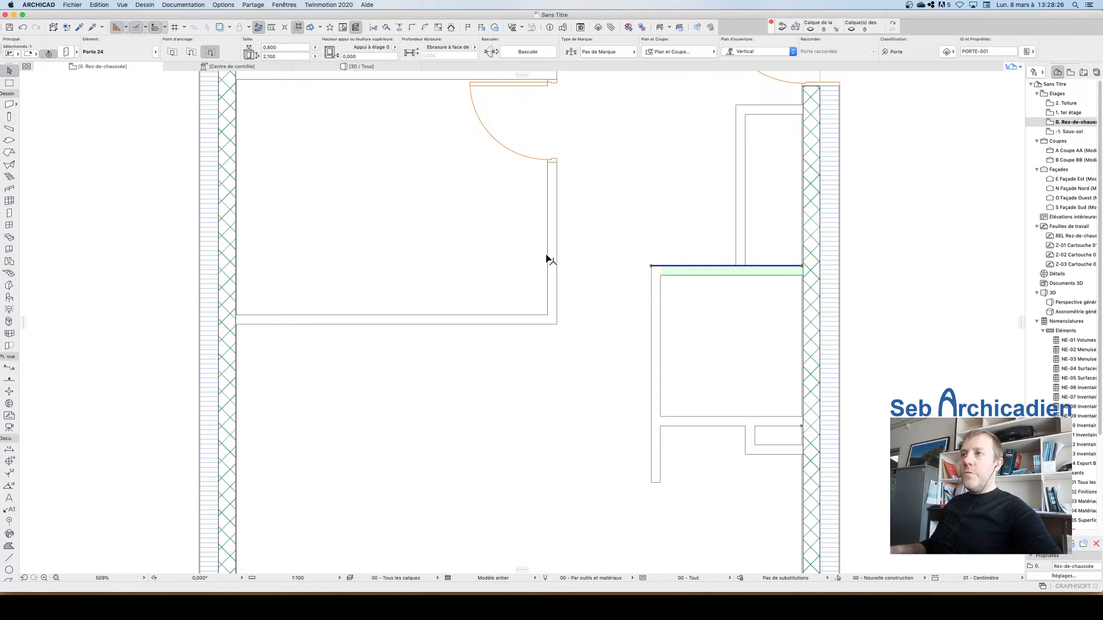
key(super+minus)
click(559, 257)
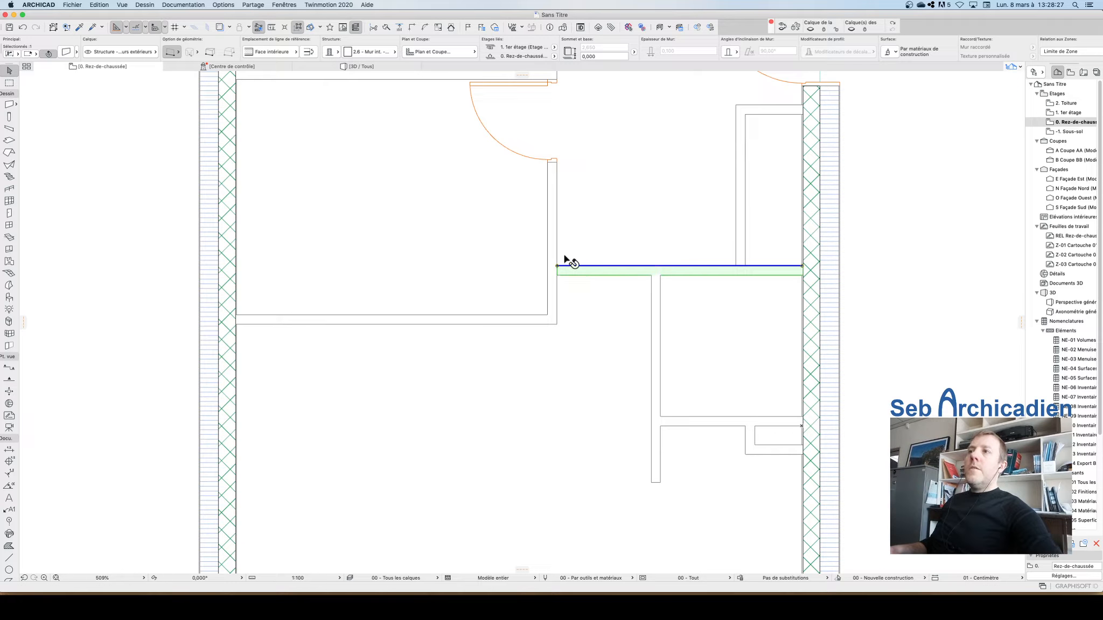
click(593, 232)
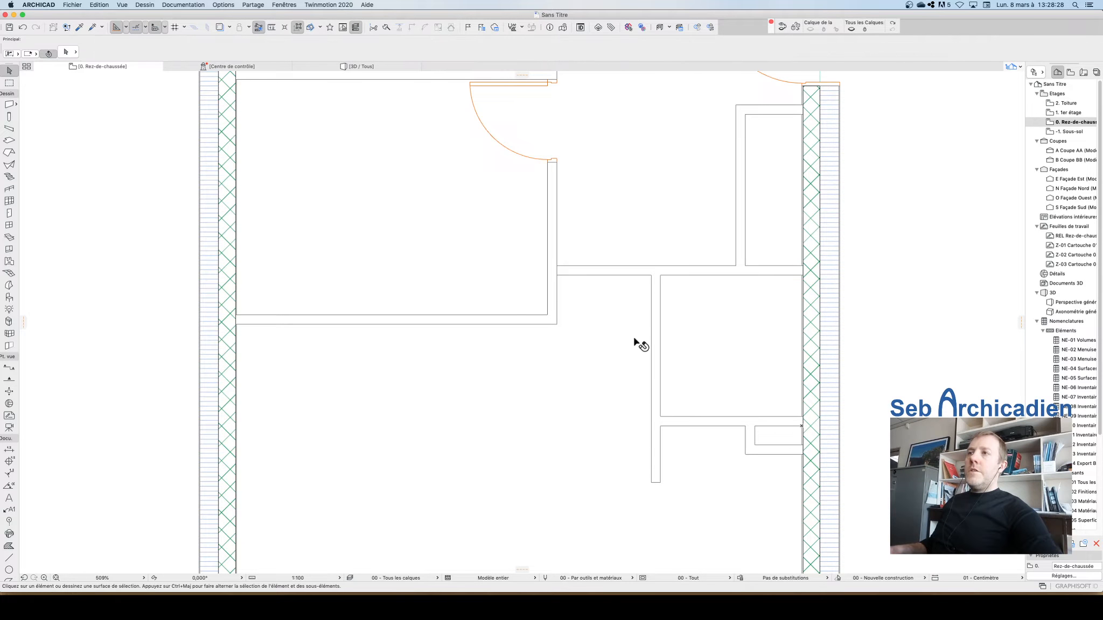
Step: Place an edge-anchored door in the extended partition at the corner, swinging downward into the room
alt+click(547, 165)
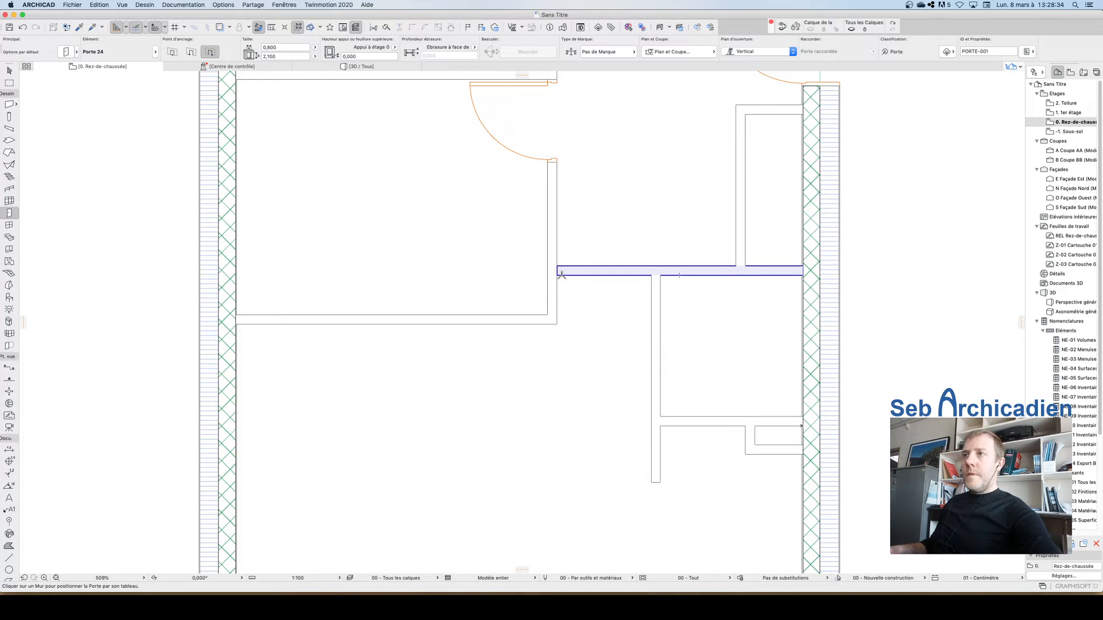
click(646, 275)
click(646, 289)
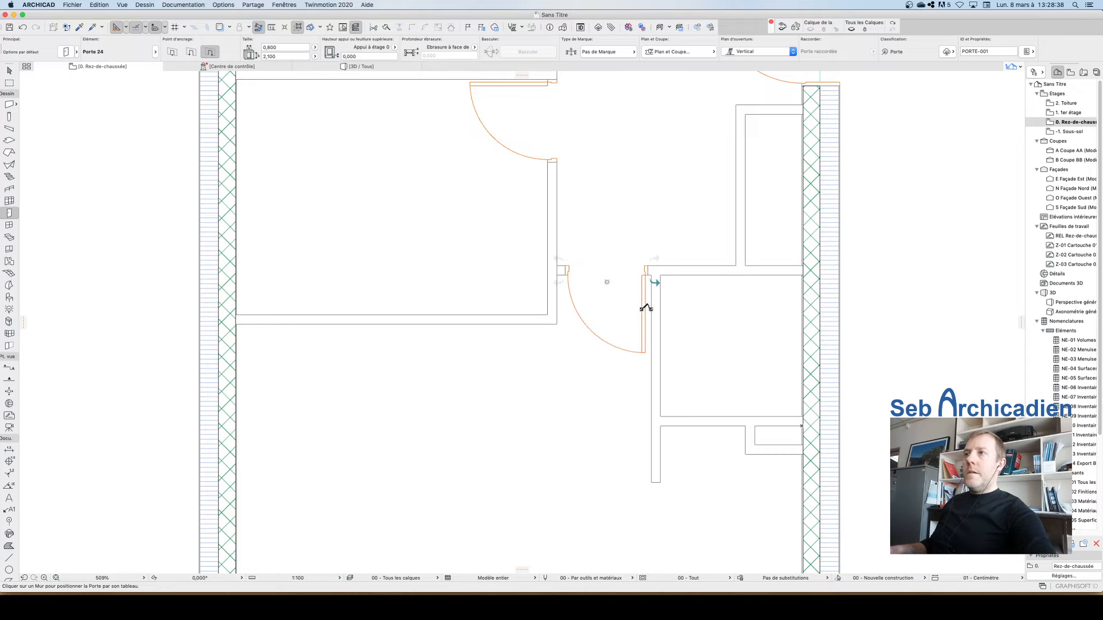
scroll(711, 265, down, 3)
scroll(711, 266, down, 5)
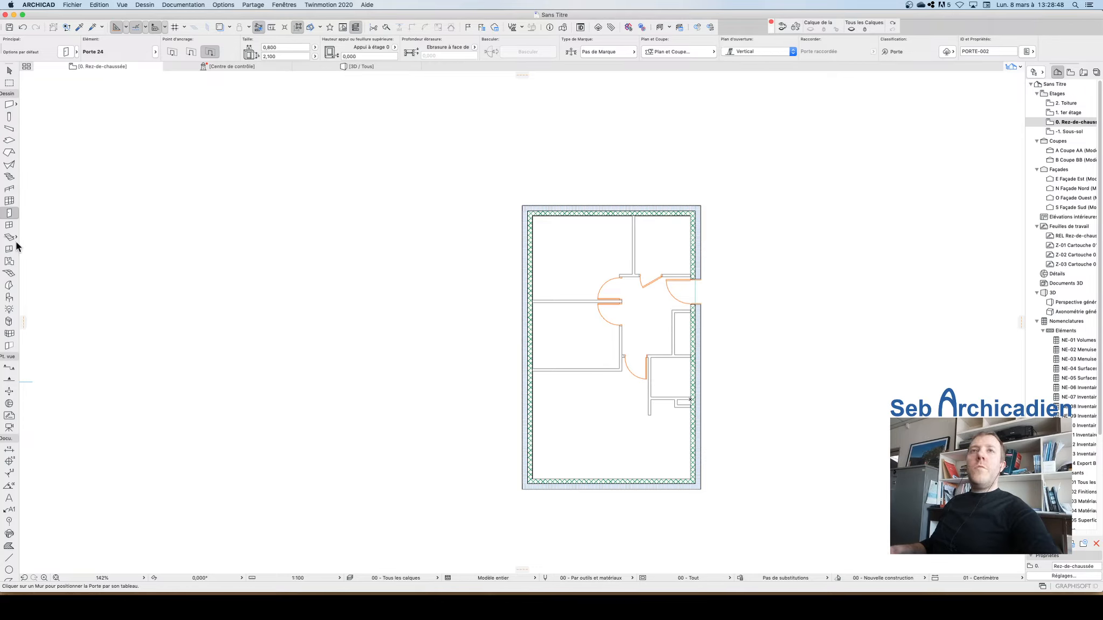
scroll(654, 359, up, 5)
scroll(565, 323, down, 3)
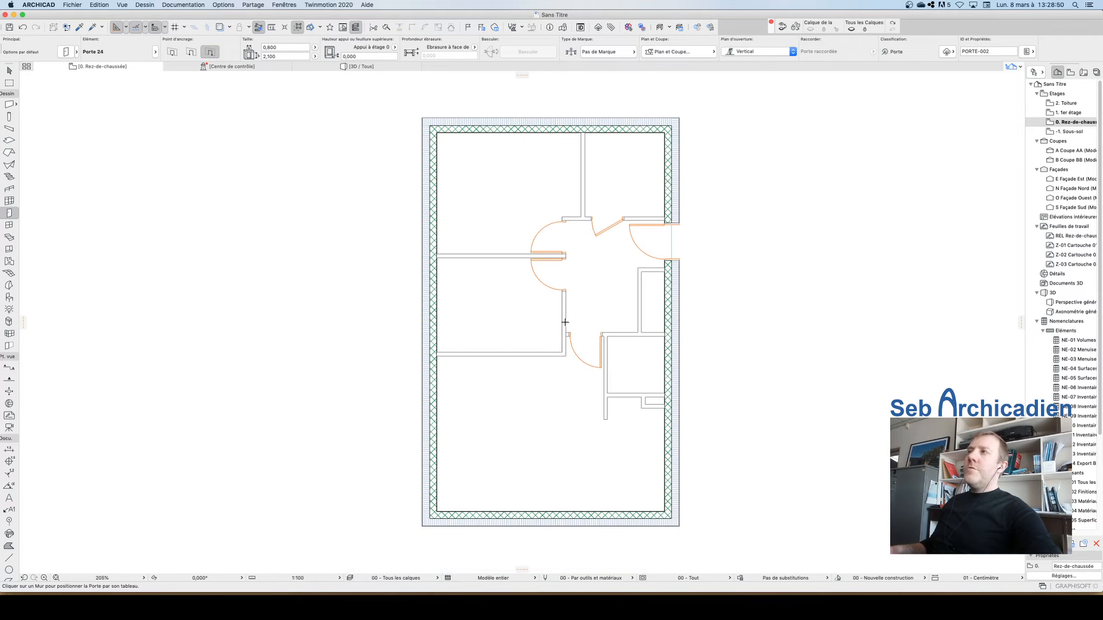
scroll(603, 445, up, 3)
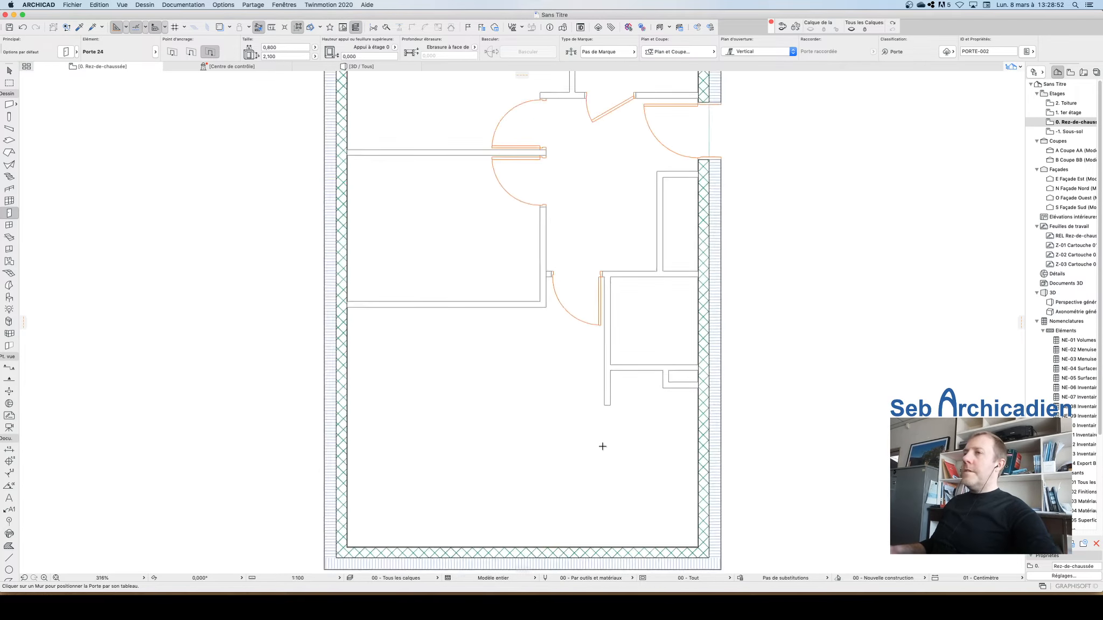
scroll(533, 433, down, 3)
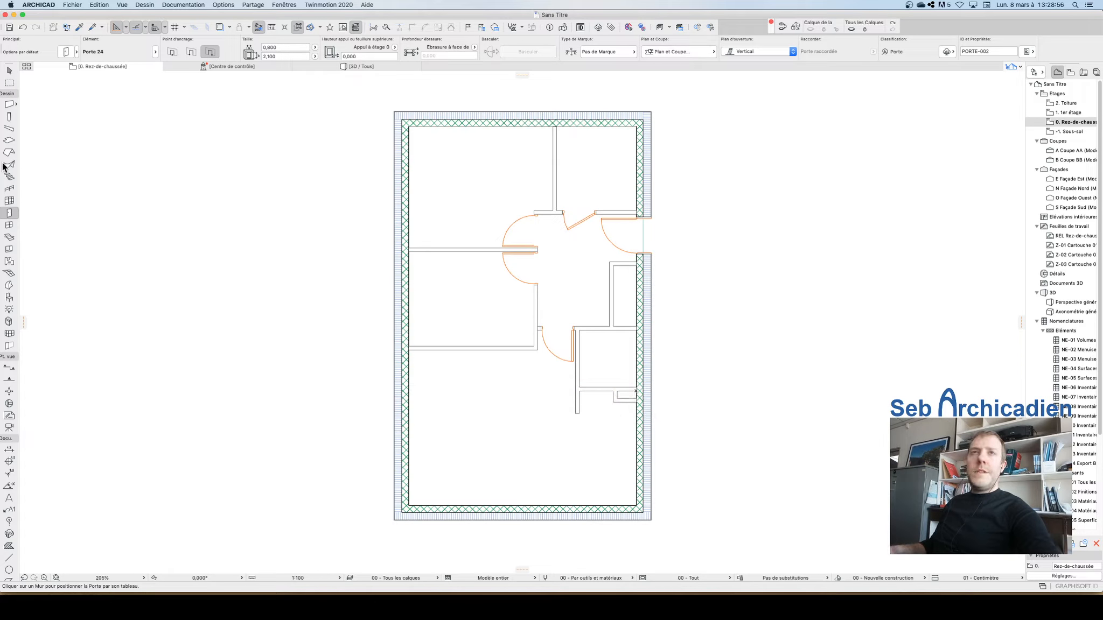
Step: Inspect the ground-floor partitions and doors in the 3D view, then return to the floor plan
click(9, 225)
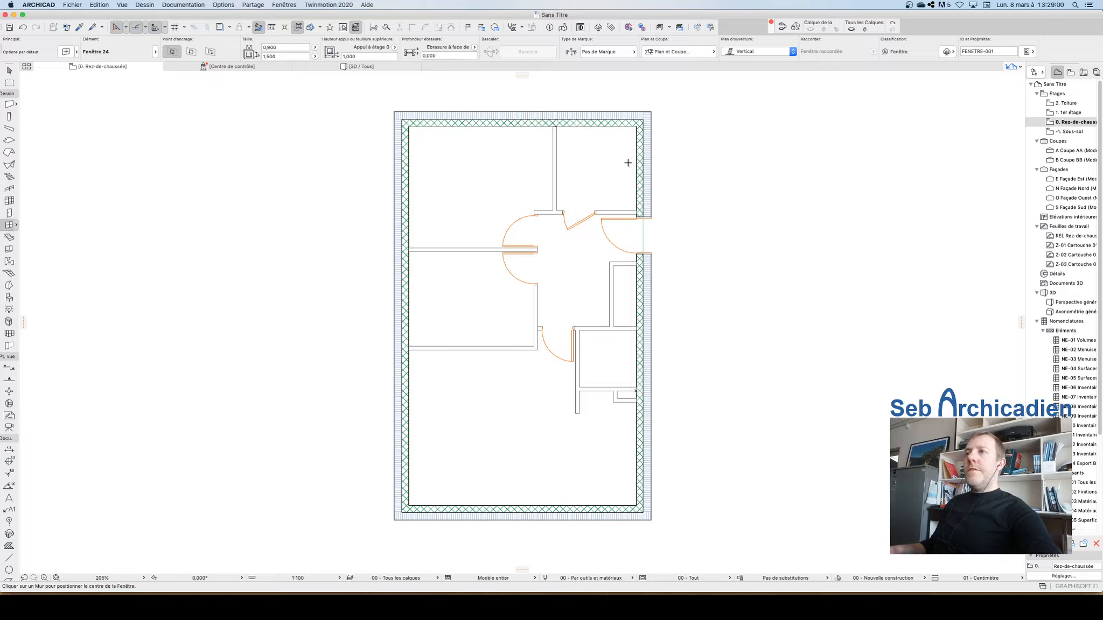
click(376, 67)
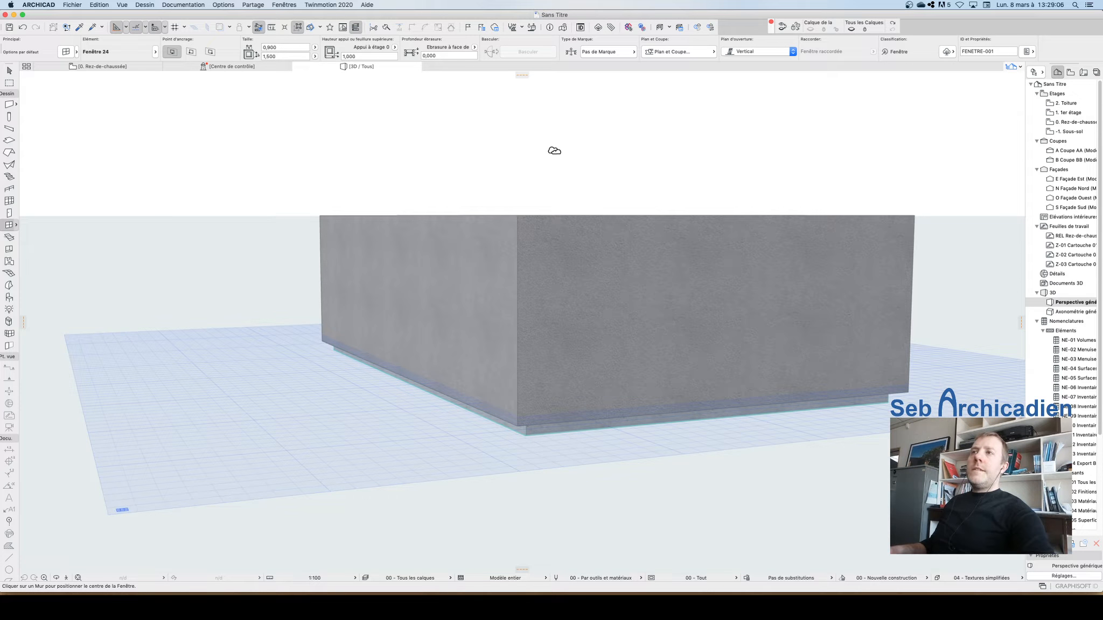
key(Escape)
click(56, 579)
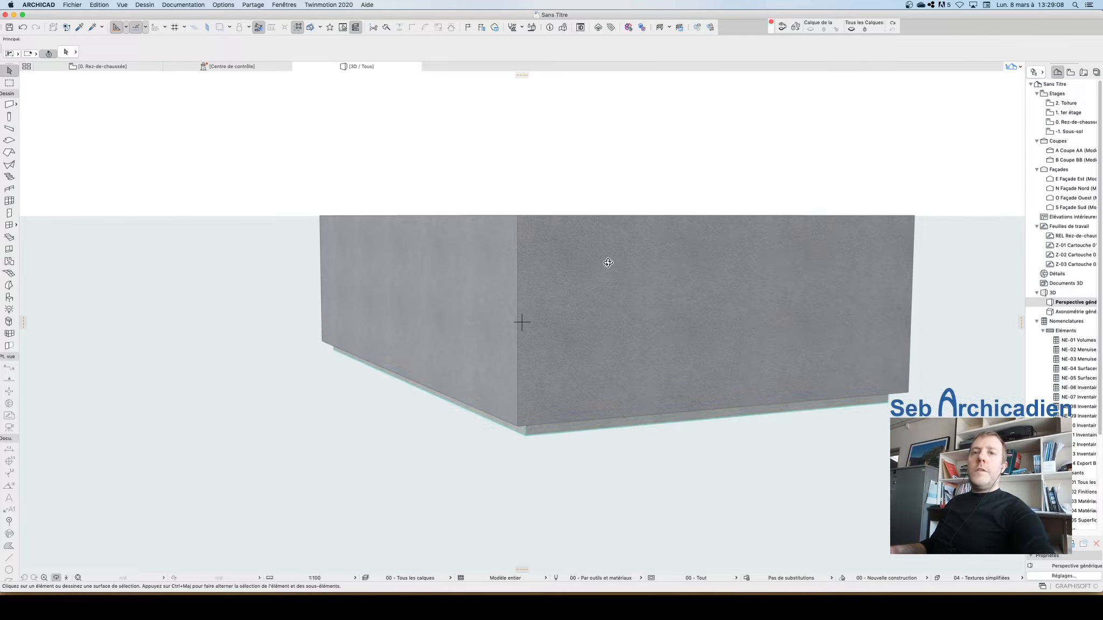
drag(608, 261, 601, 343)
scroll(496, 518, down, 5)
drag(575, 294, 567, 375)
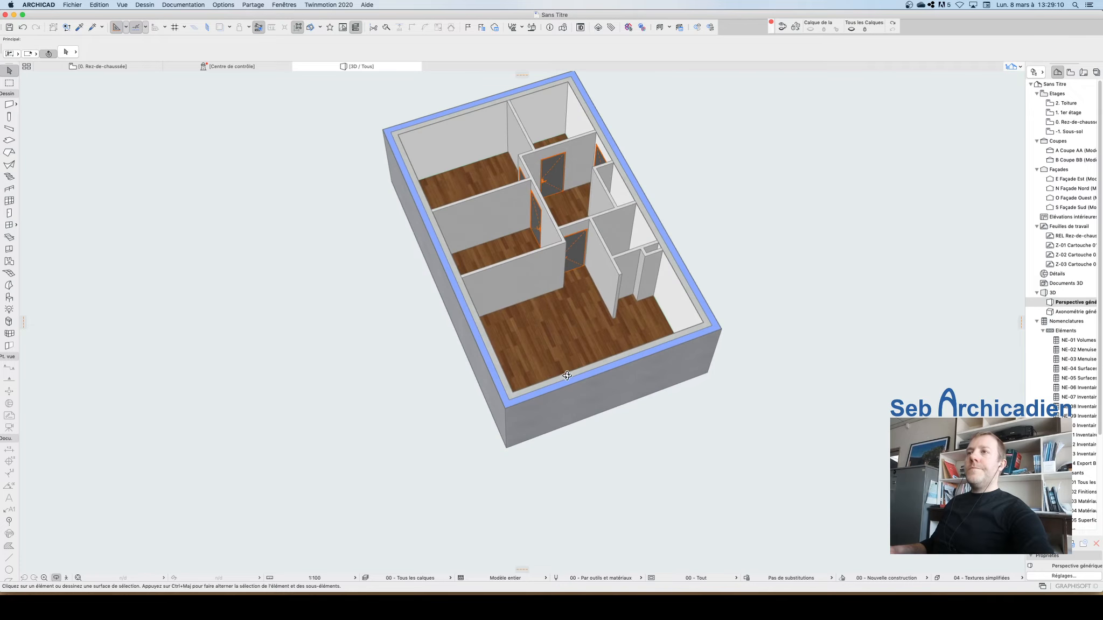
scroll(548, 231, up, 3)
scroll(605, 147, up, 2)
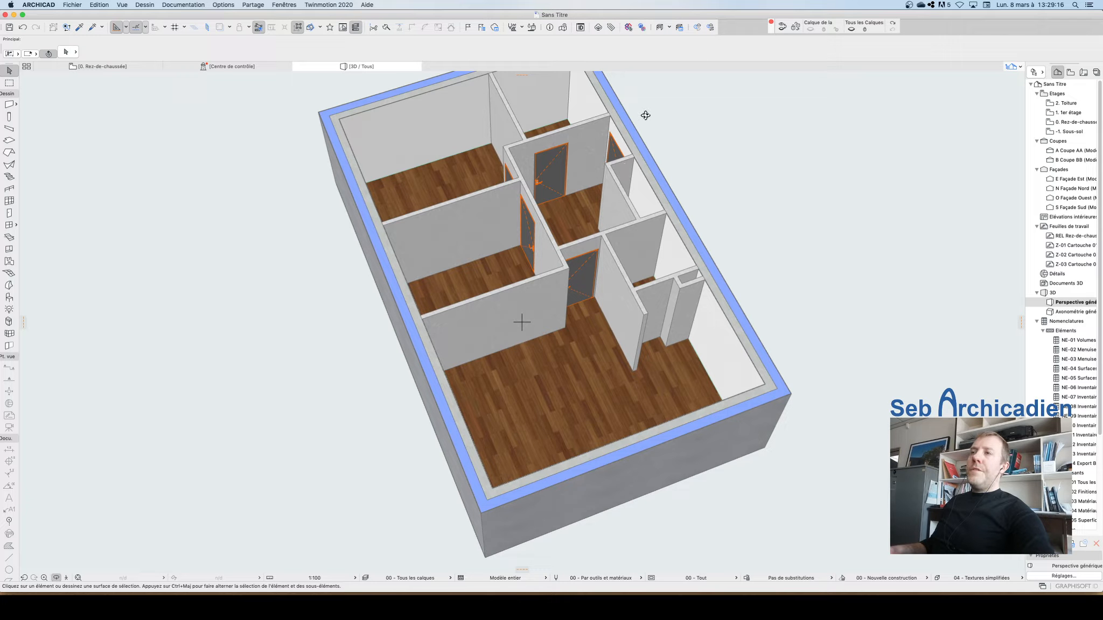
scroll(742, 422, down, 5)
drag(738, 281, 405, 373)
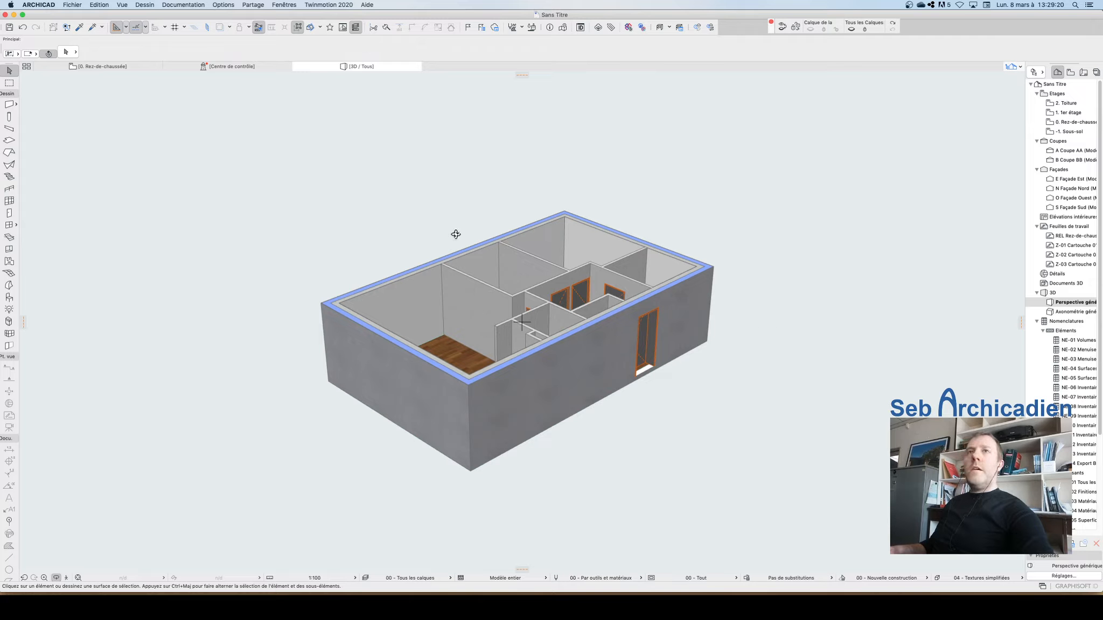
click(98, 67)
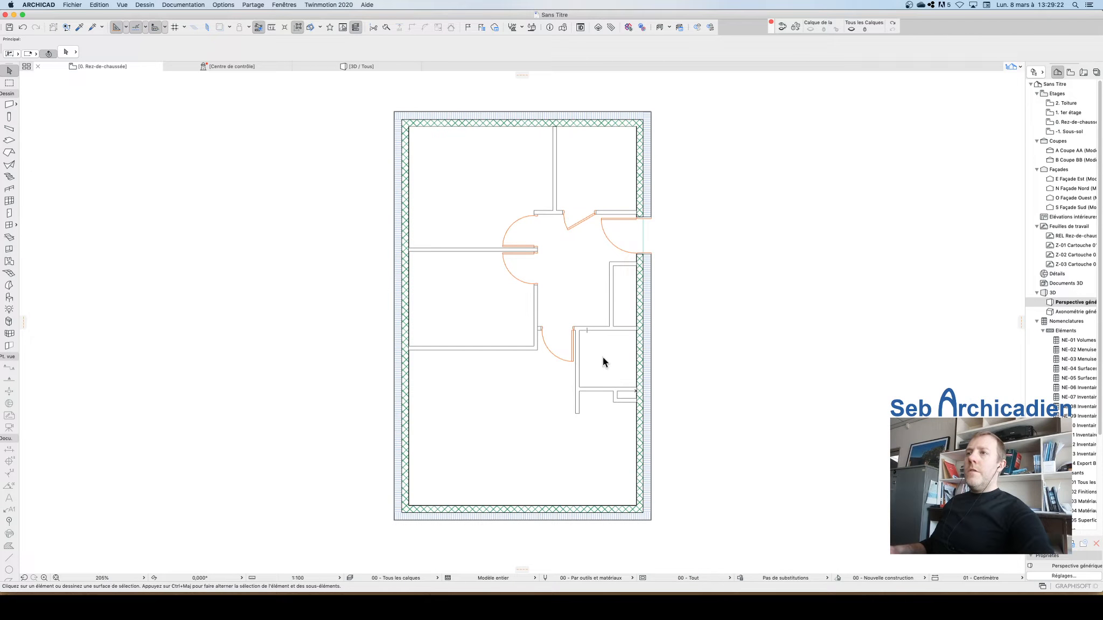
scroll(510, 426, up, 3)
scroll(640, 373, down, 2)
scroll(642, 377, down, 2)
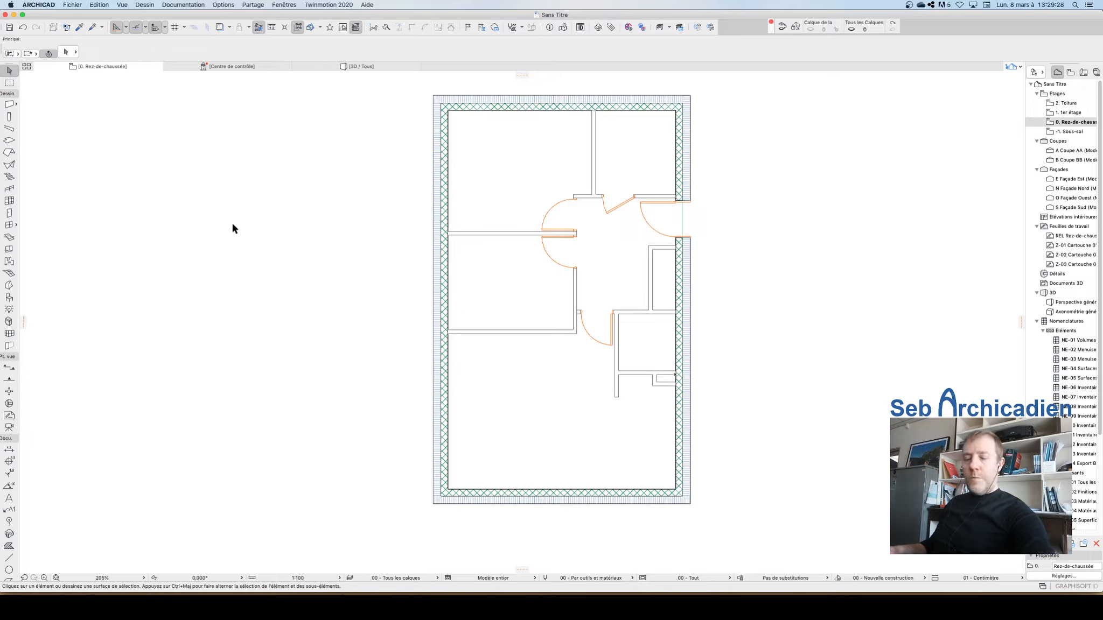
Step: Place a Fenêtre châssis double 24 window in the left exterior wall near the upper corner
click(7, 226)
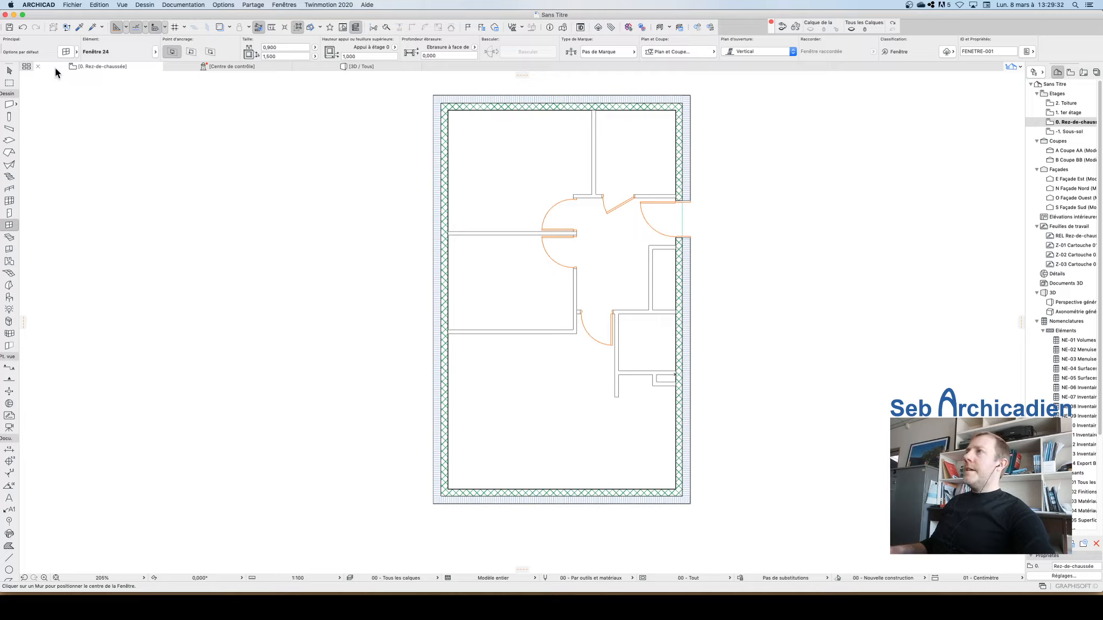
key(super+t)
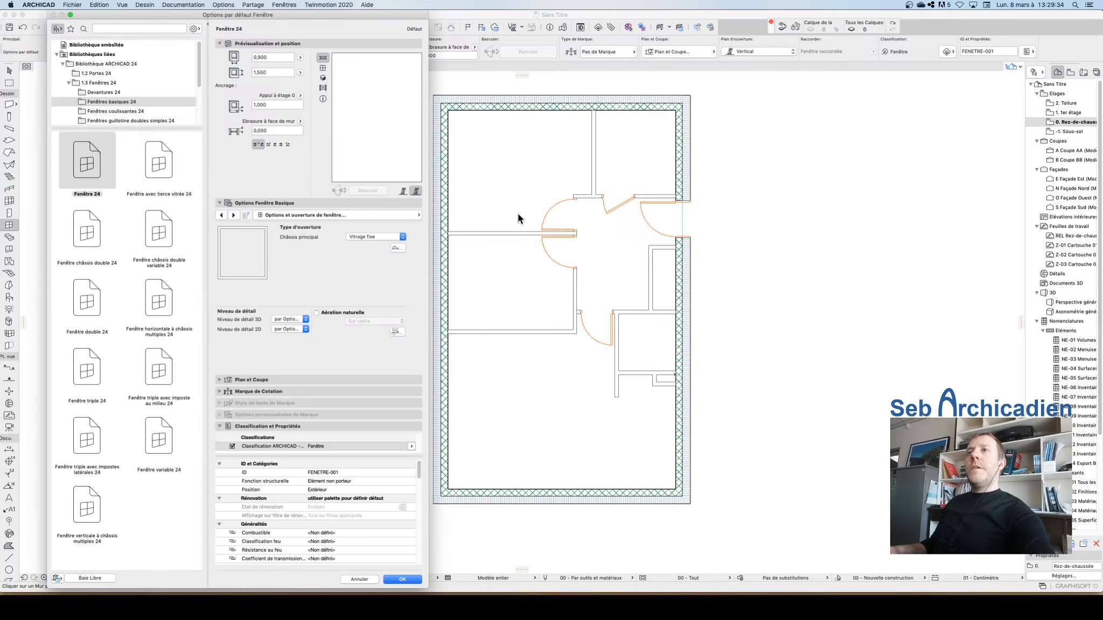
click(87, 371)
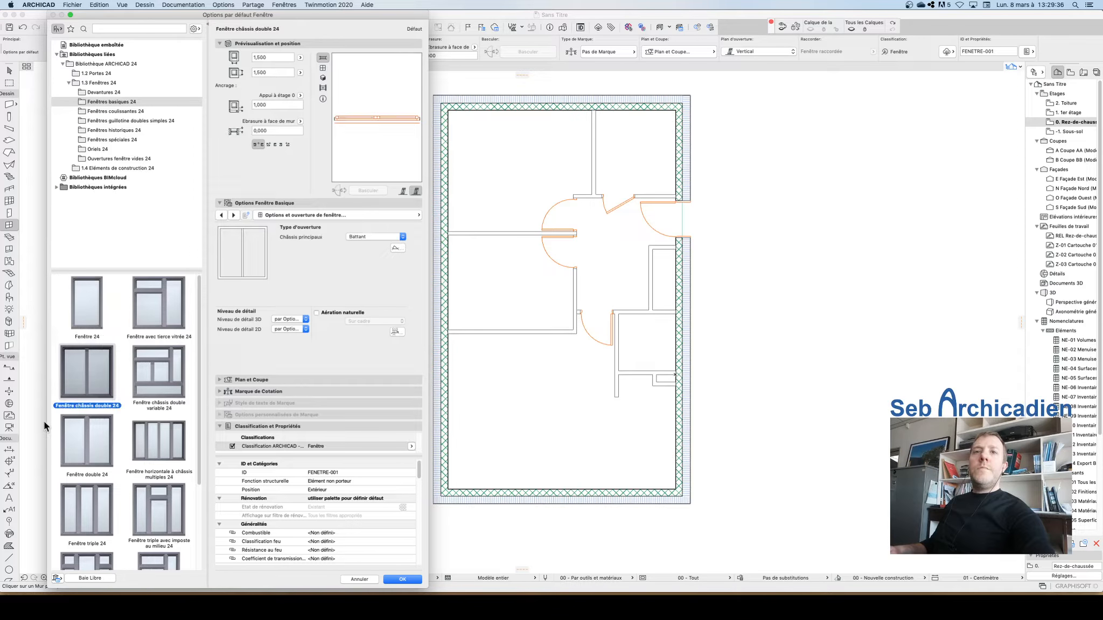
click(322, 68)
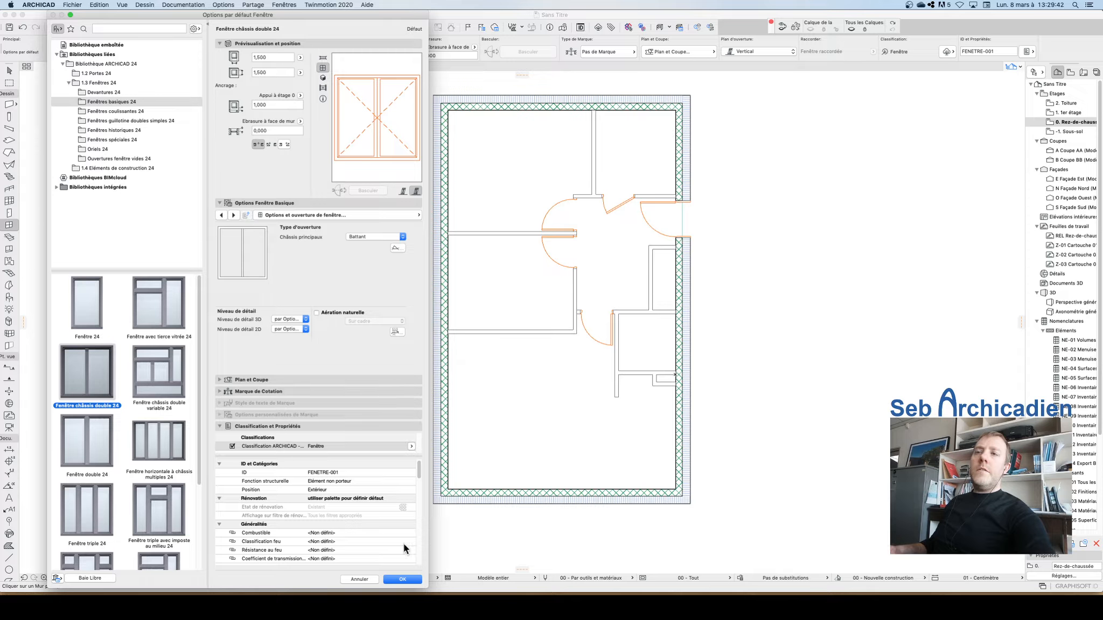
click(401, 579)
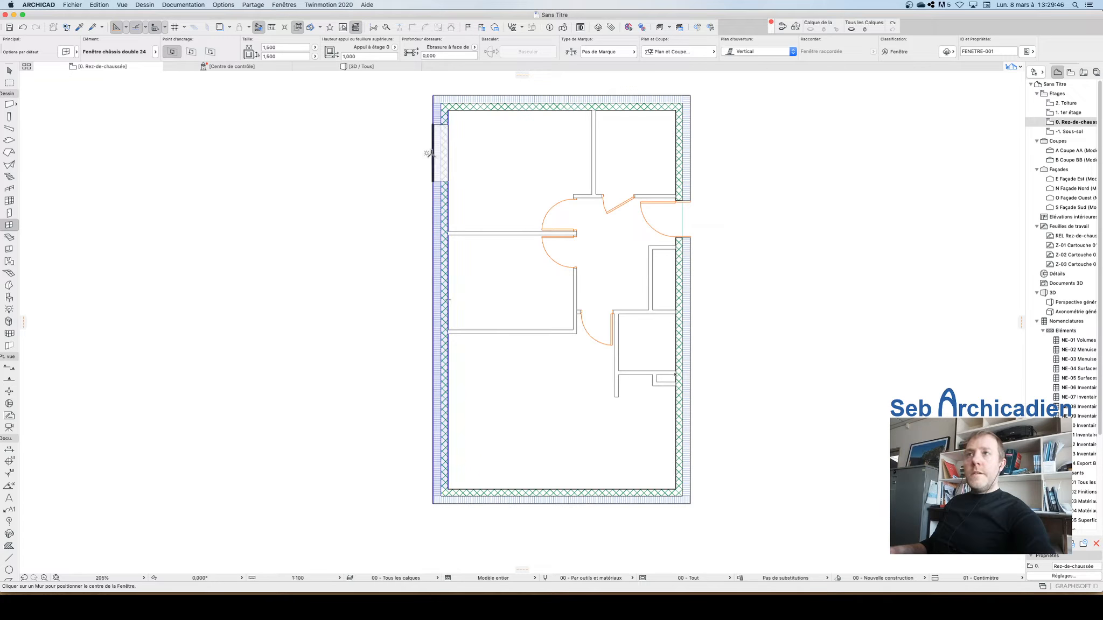
click(429, 153)
click(475, 157)
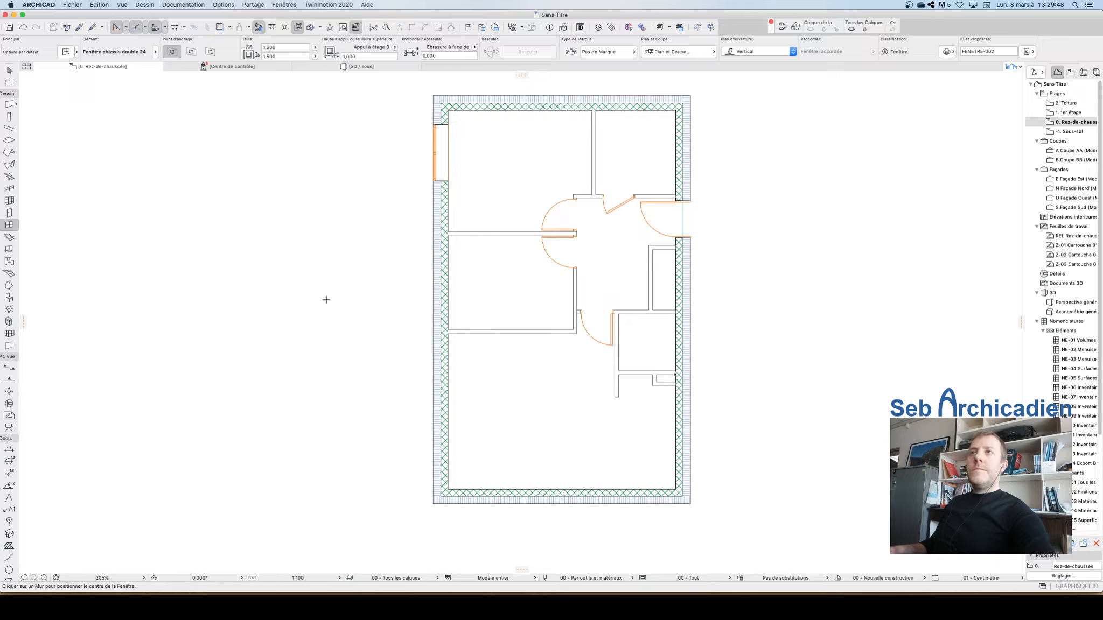
Step: Select the new window and measure the exterior wall's layer thickness at its reveal
scroll(468, 135, up, 5)
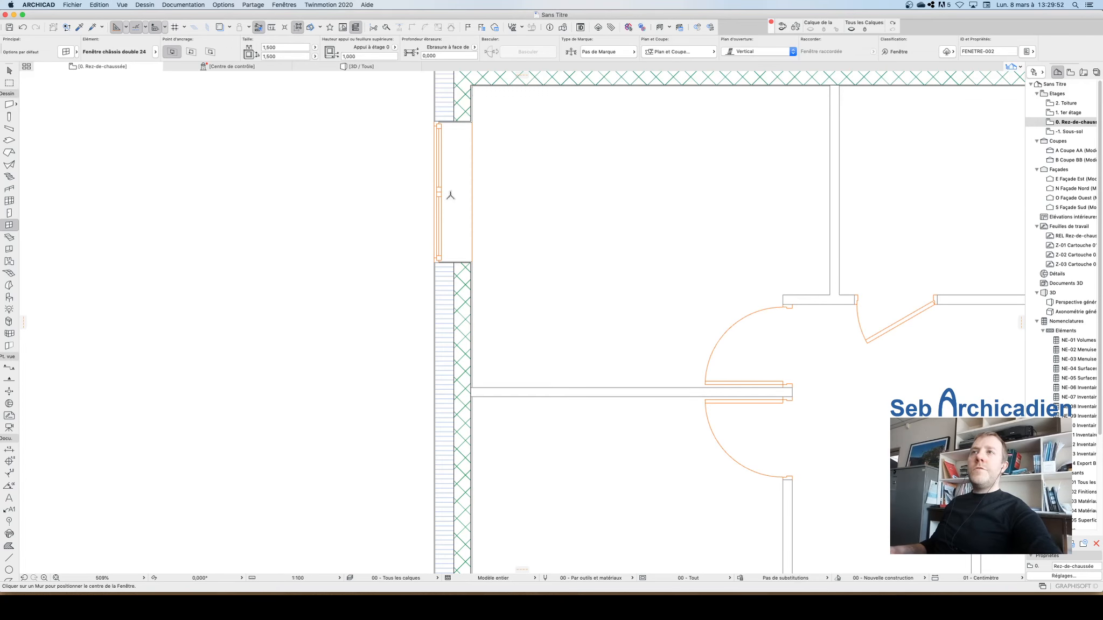
key(Escape)
click(459, 166)
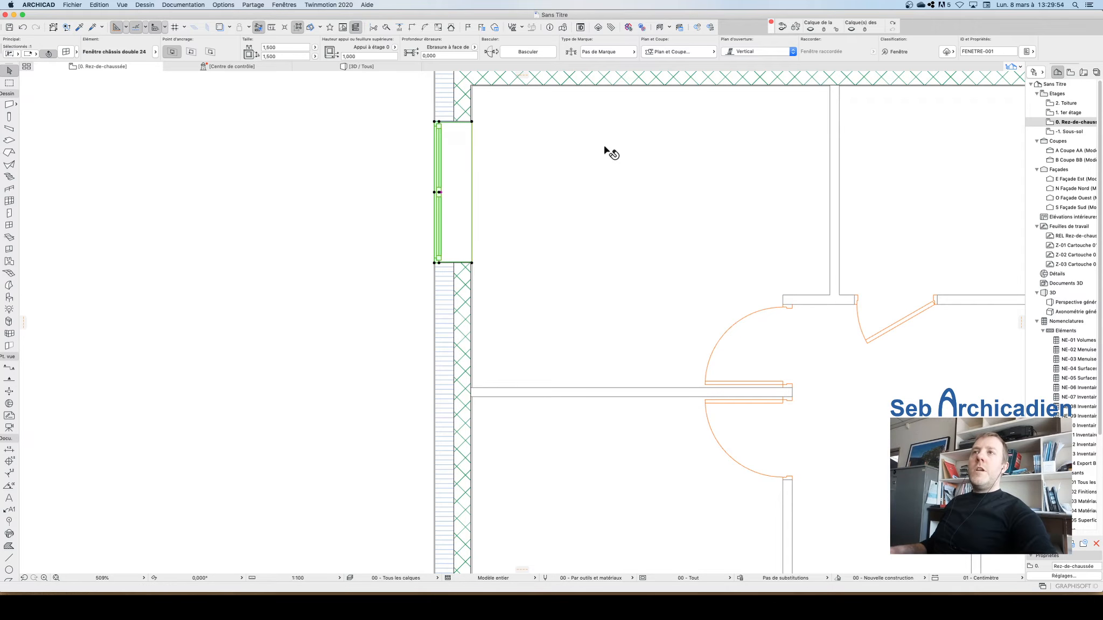
scroll(394, 247, down, 3)
scroll(372, 243, up, 6)
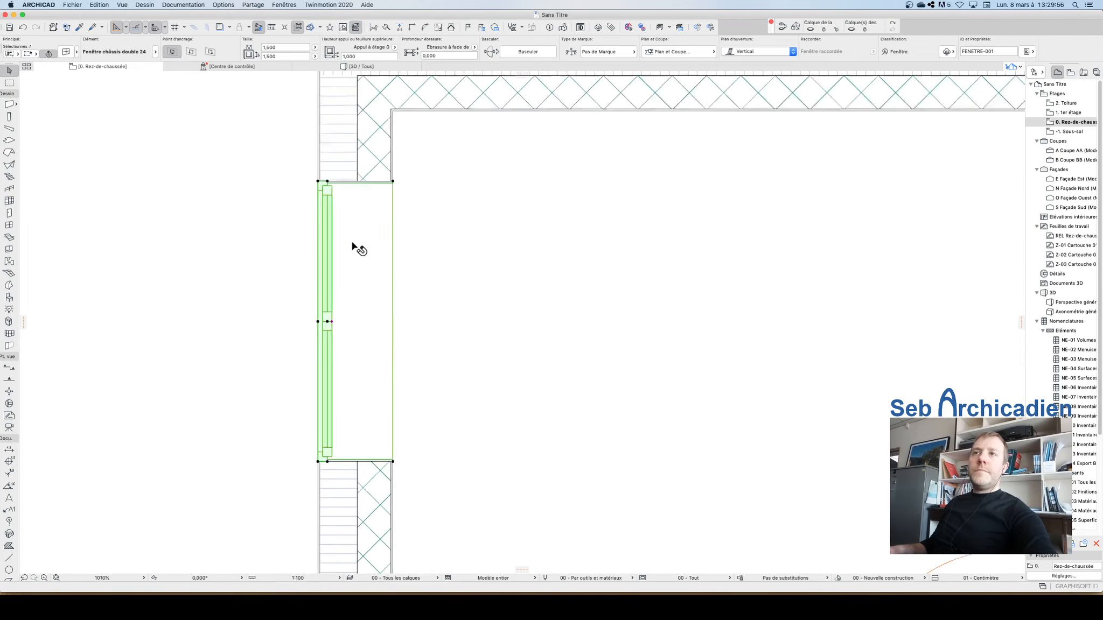
scroll(333, 180, up, 3)
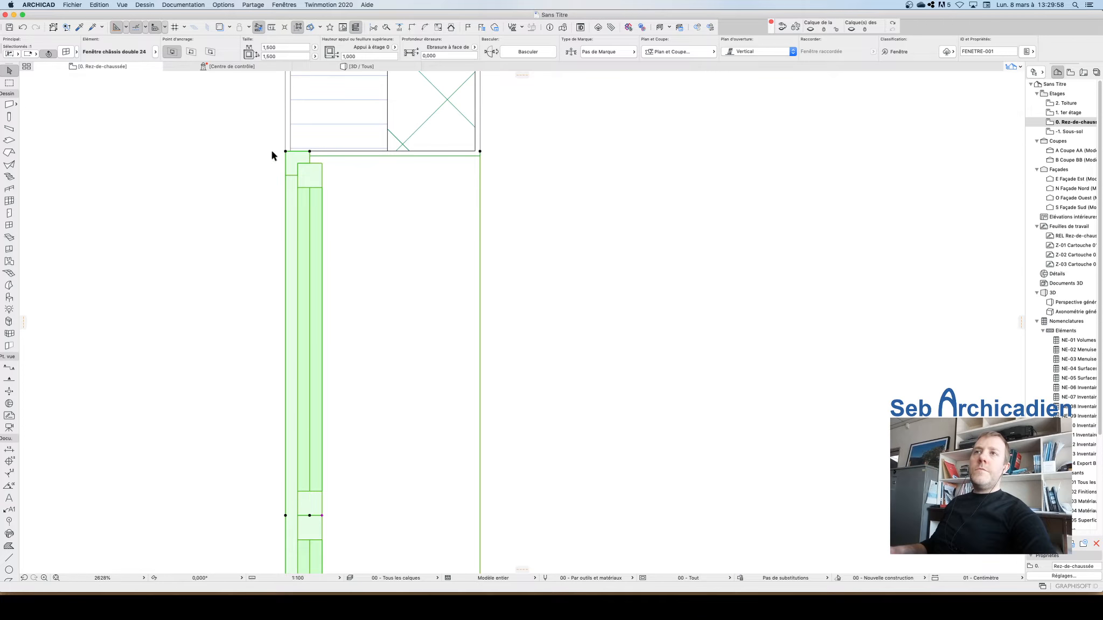
scroll(423, 180, down, 2)
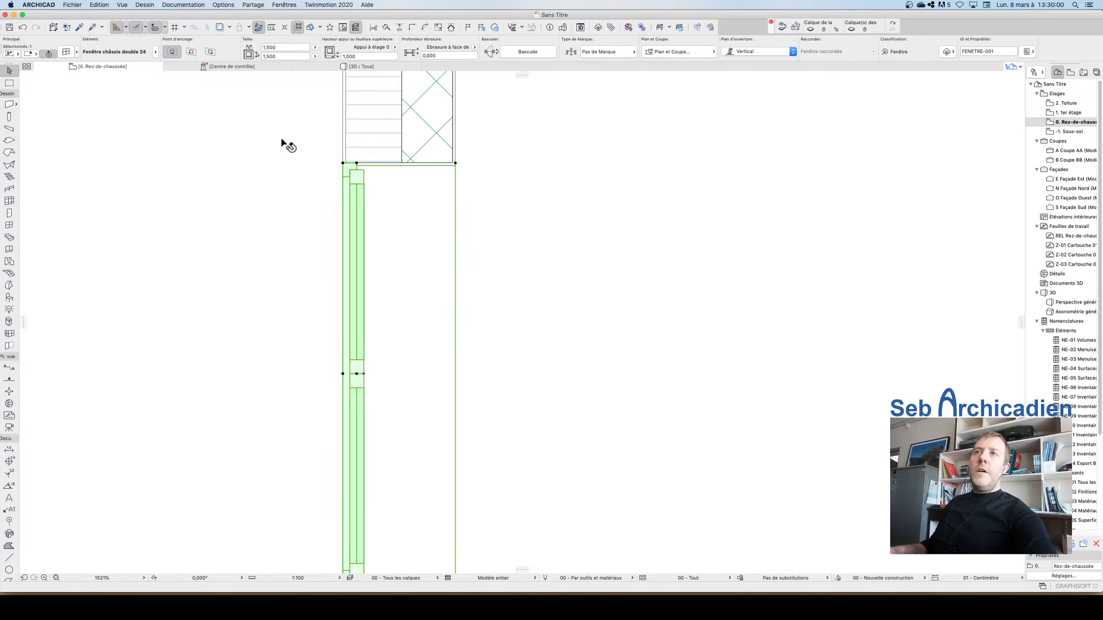
scroll(305, 154, up, 3)
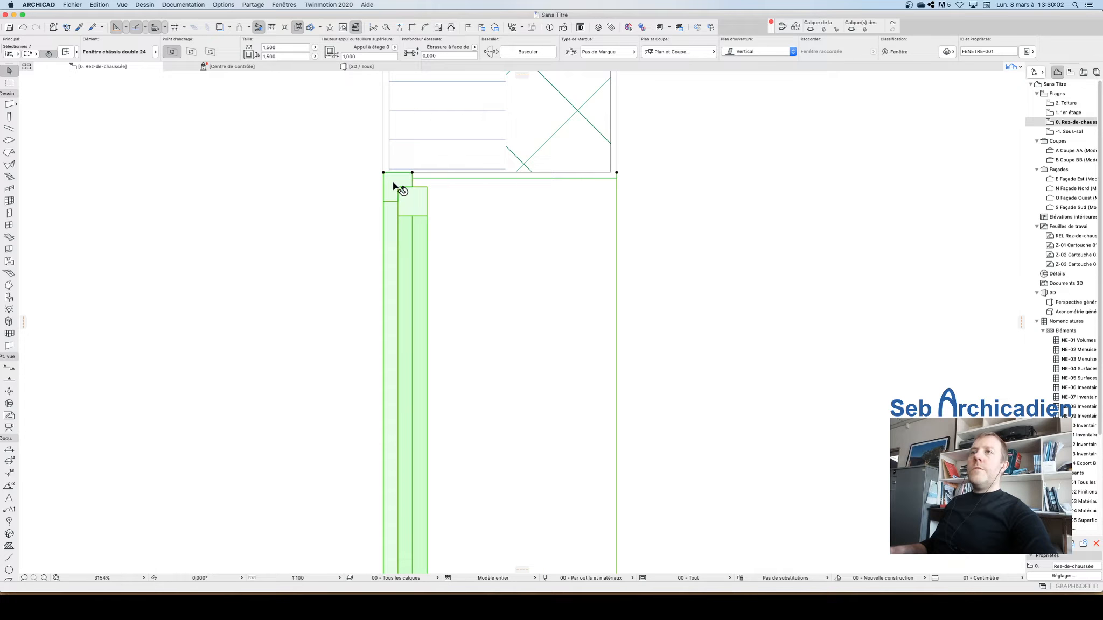
scroll(393, 183, down, 2)
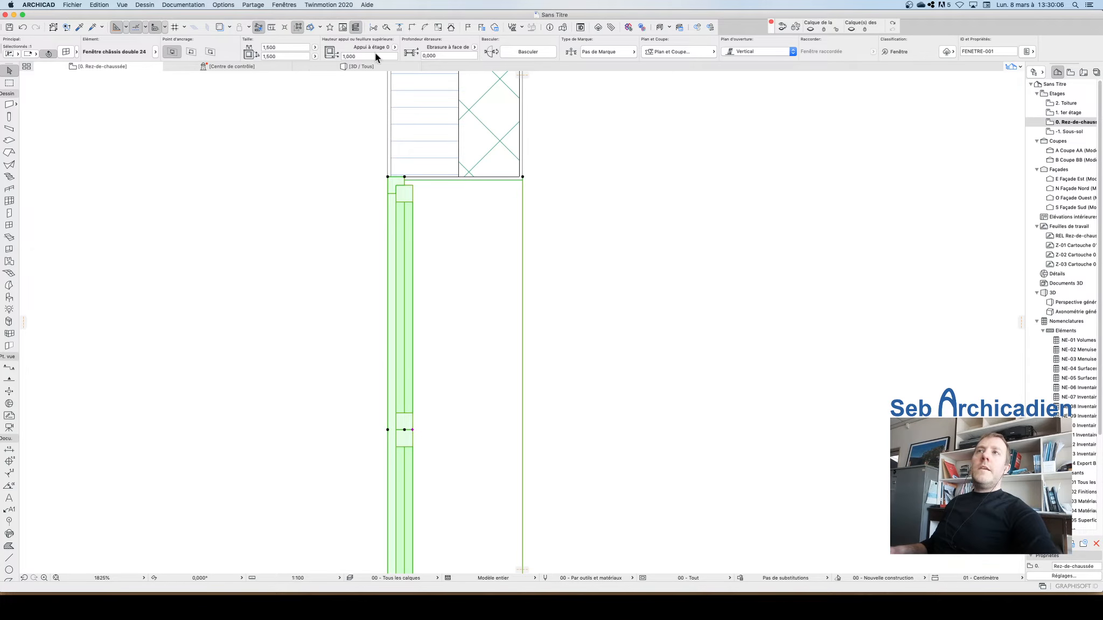
click(473, 47)
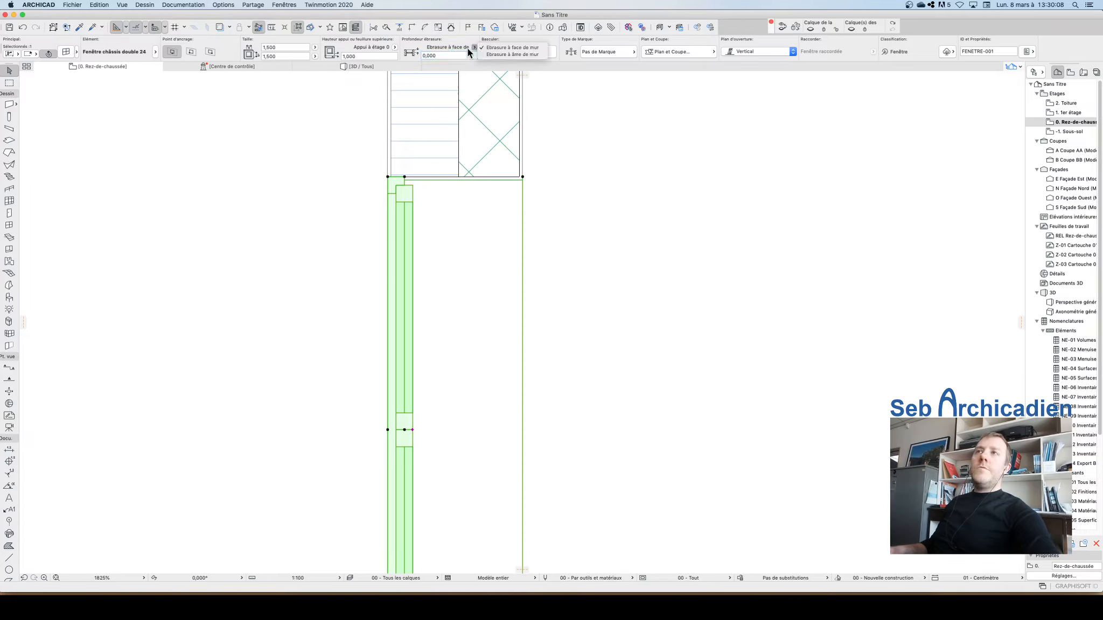
click(448, 55)
click(439, 55)
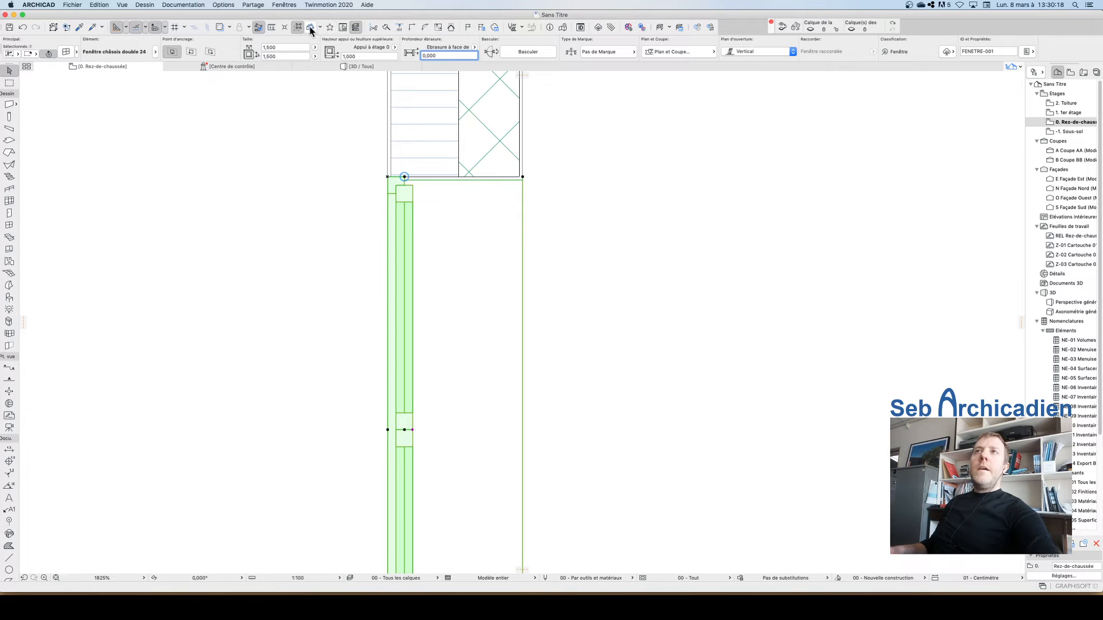
click(272, 27)
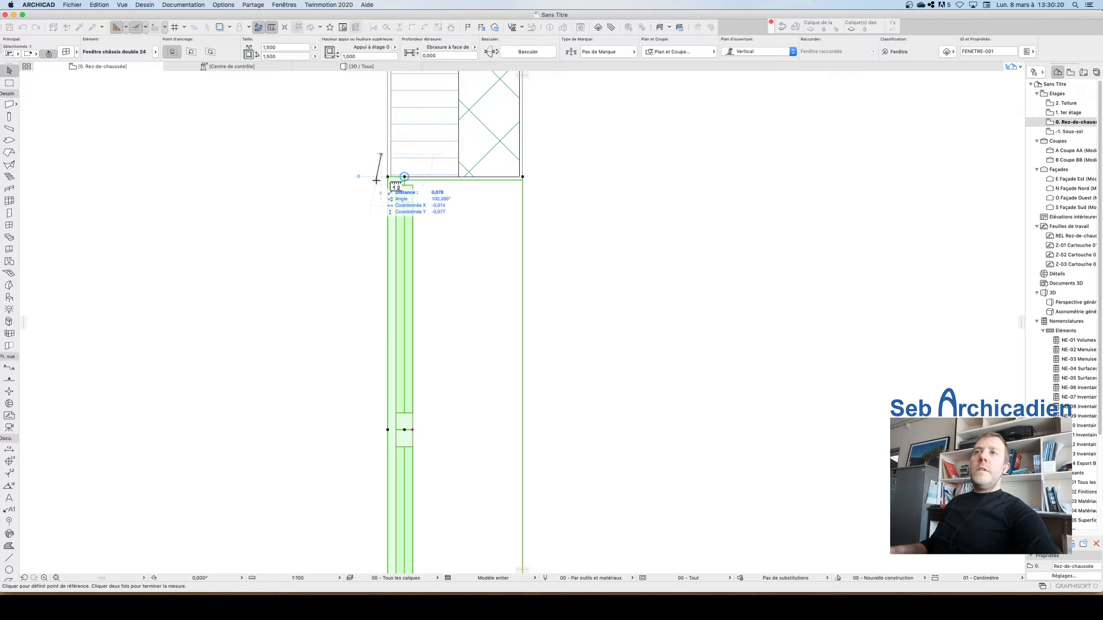
key(Escape)
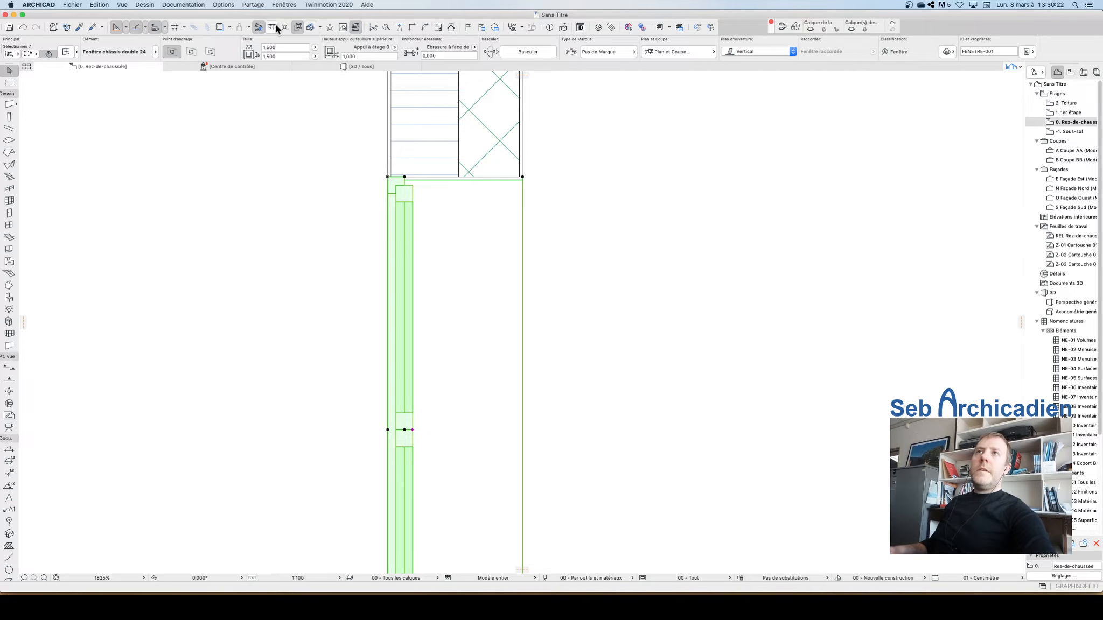
key(m)
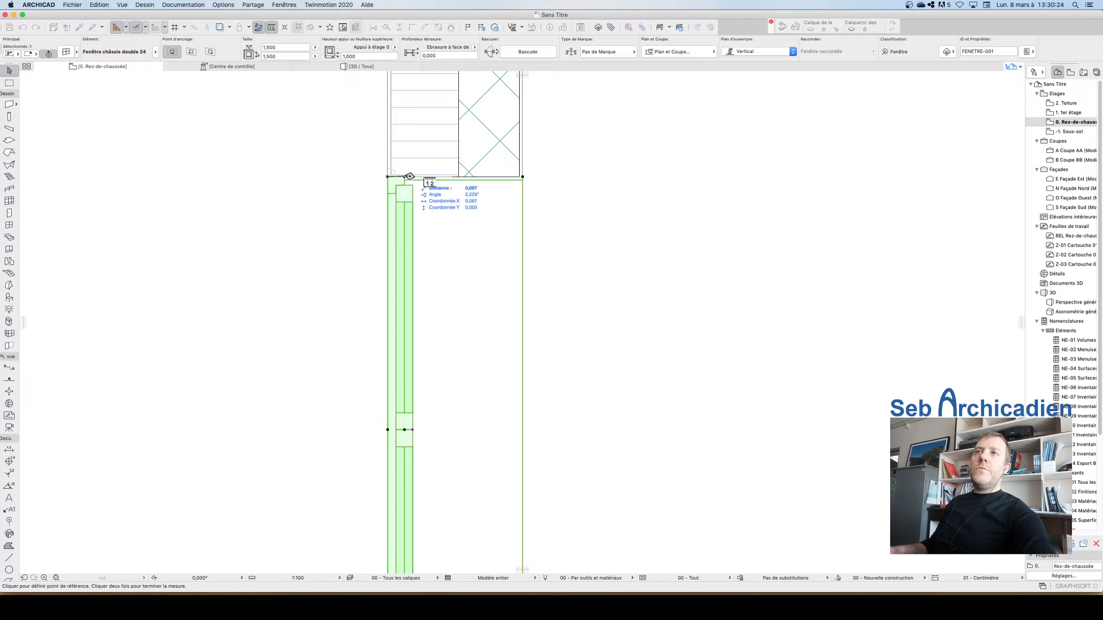
key(Escape)
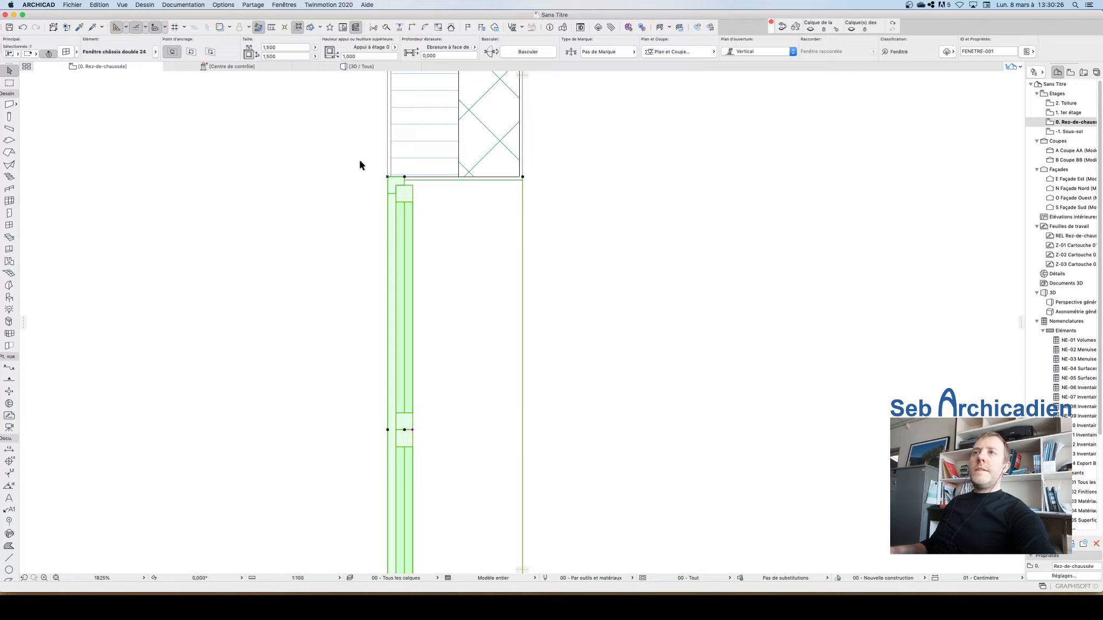
click(272, 27)
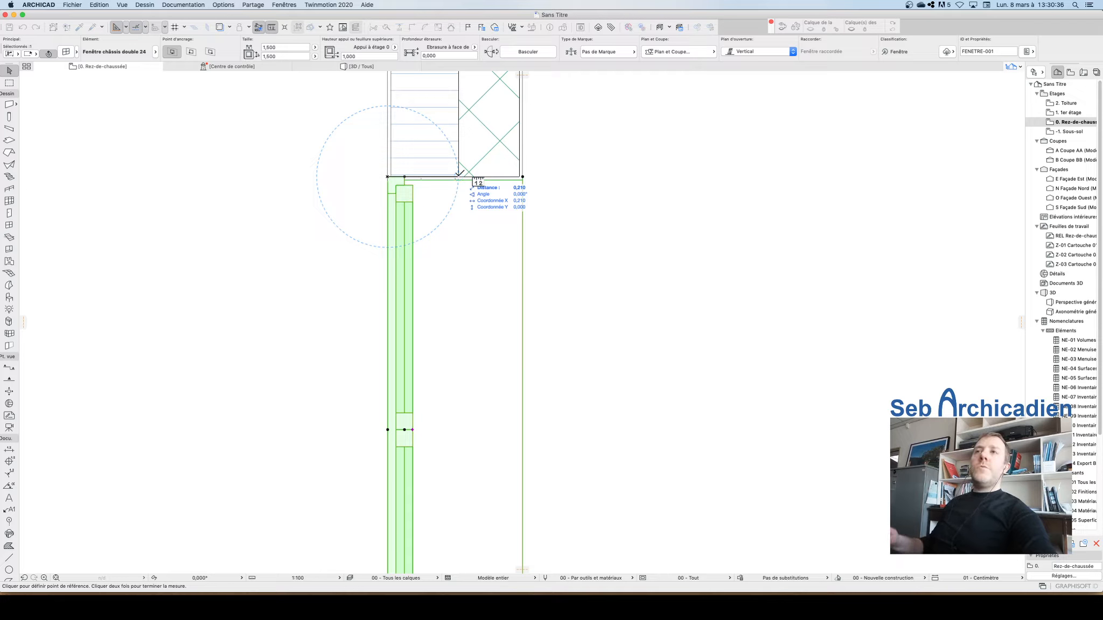
key(Escape)
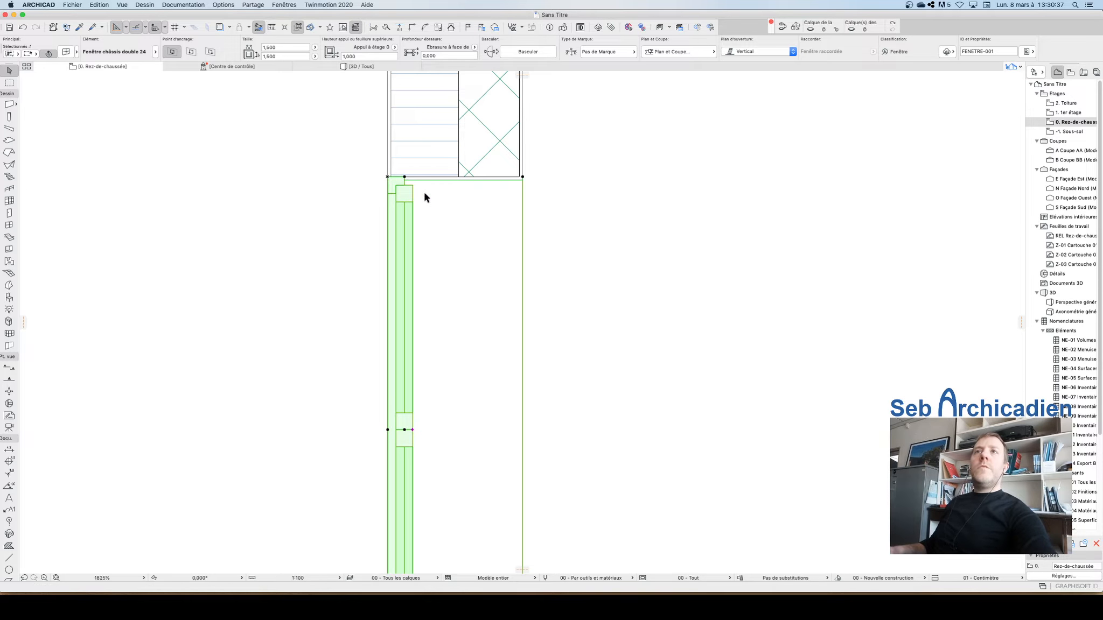
Step: Set the window's reveal depth from the wall face to 0.76
click(445, 54)
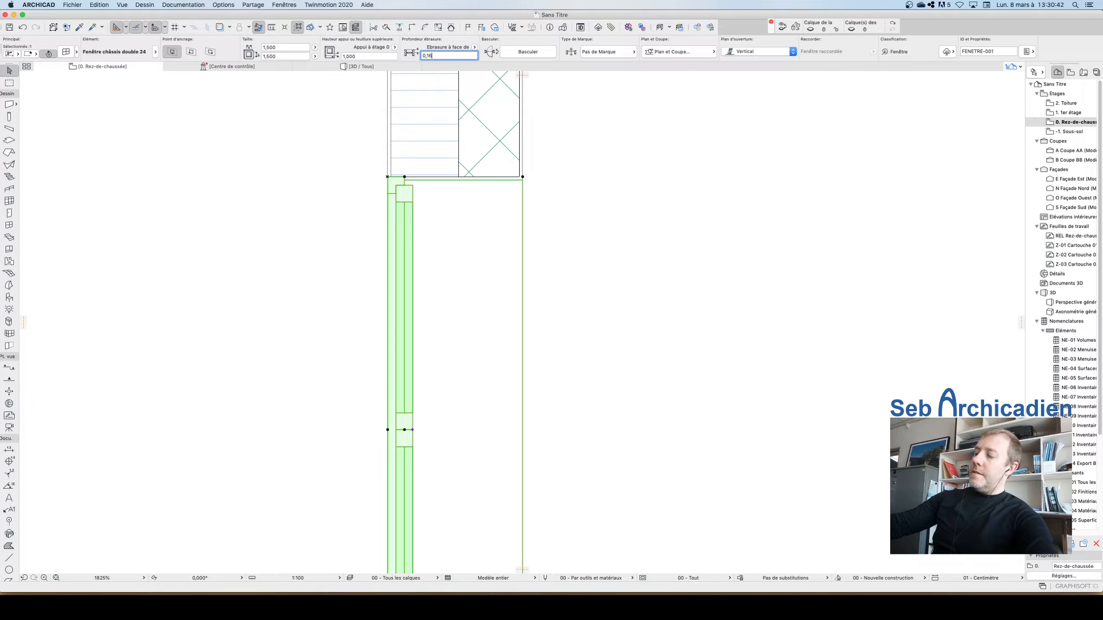
key(Return)
click(648, 232)
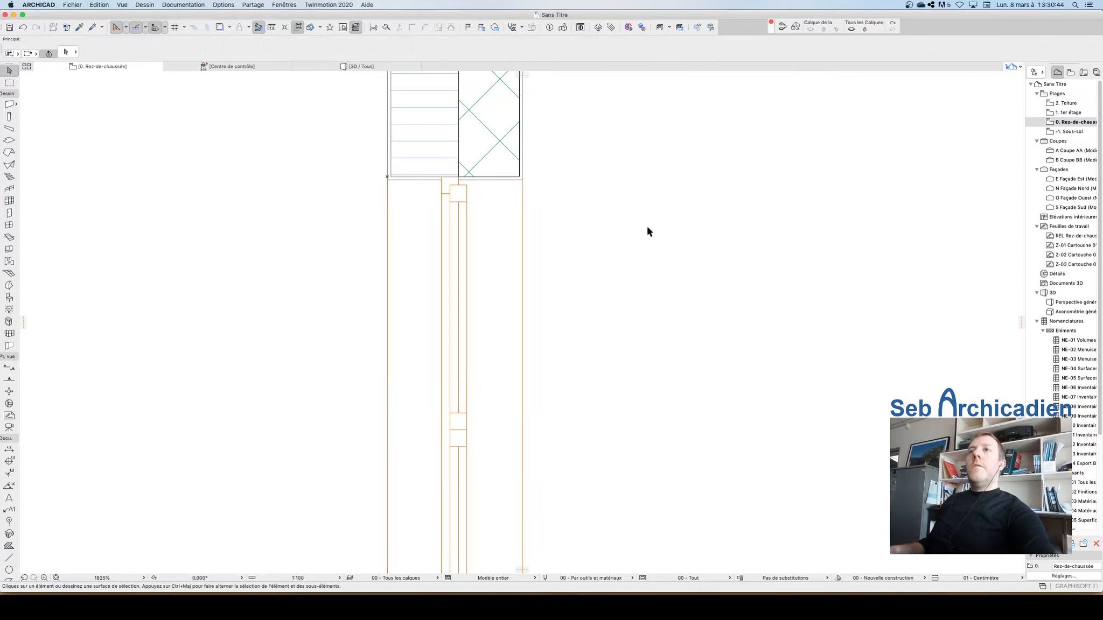
scroll(414, 105, down, 4)
scroll(416, 144, up, 8)
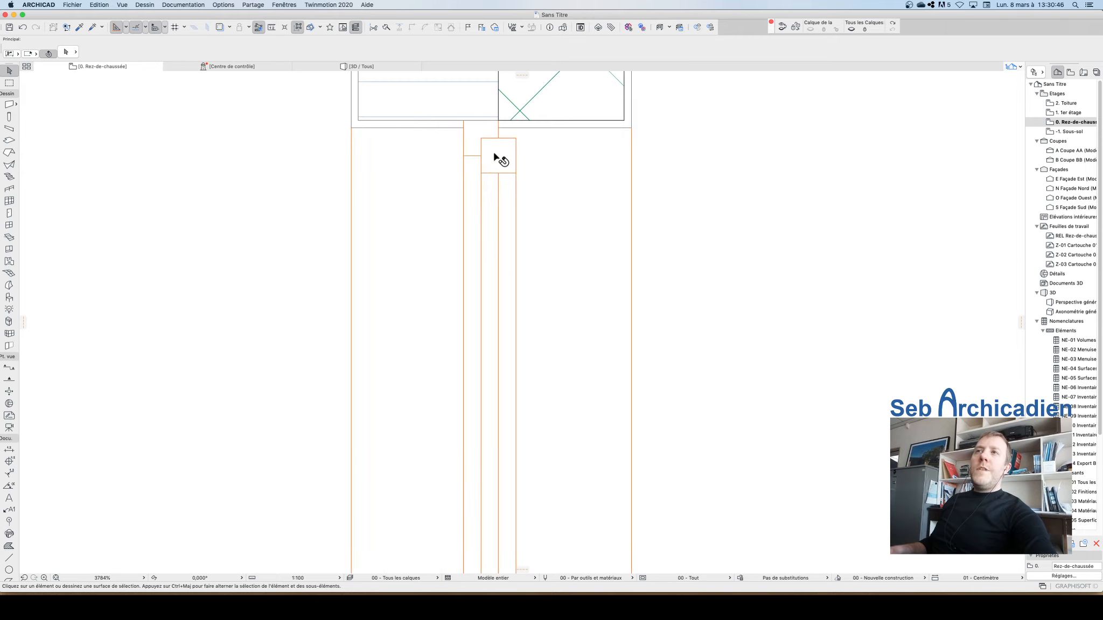
click(371, 132)
scroll(554, 180, down, 4)
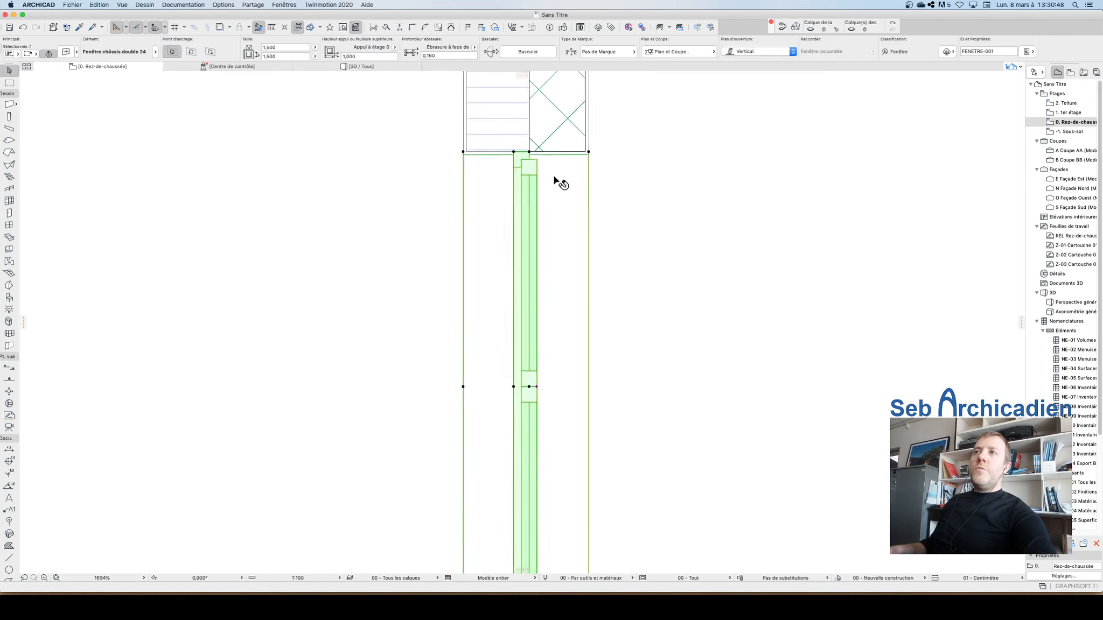
scroll(555, 177, down, 1)
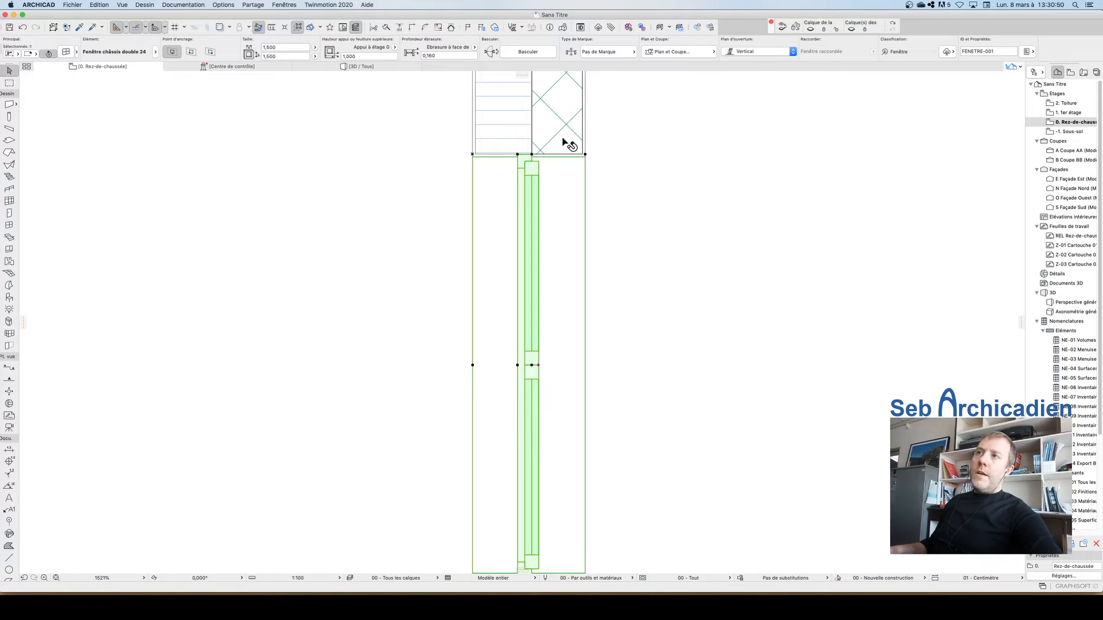
scroll(566, 141, up, 12)
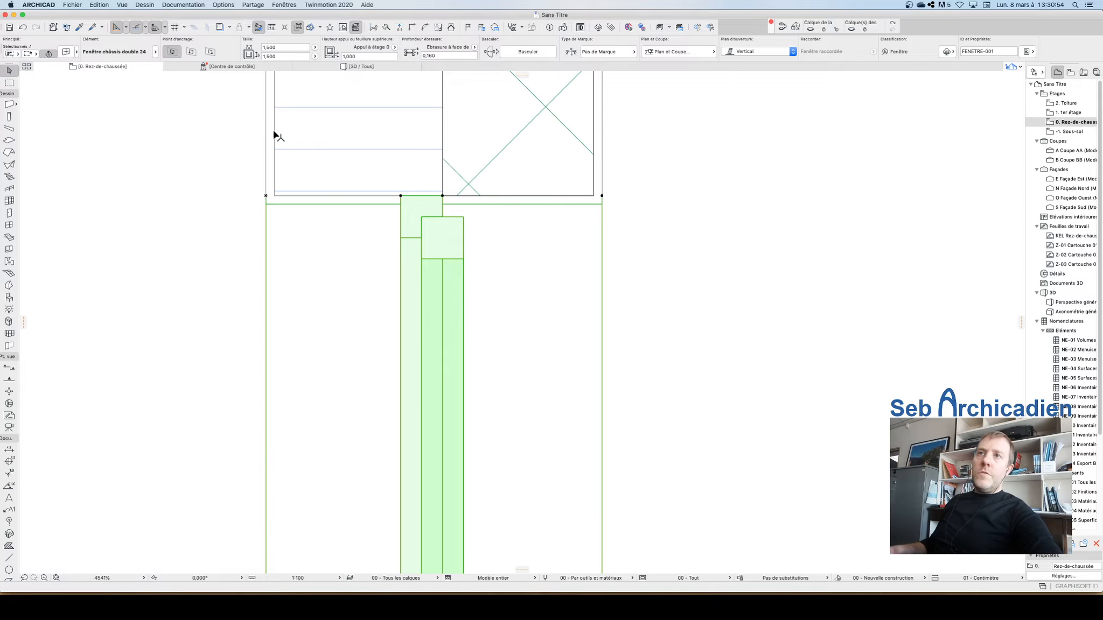
Step: Zoom in and out around the left exterior wall to examine the new window's reveal in the wall layers
scroll(637, 276, down, 6)
scroll(441, 217, up, 7)
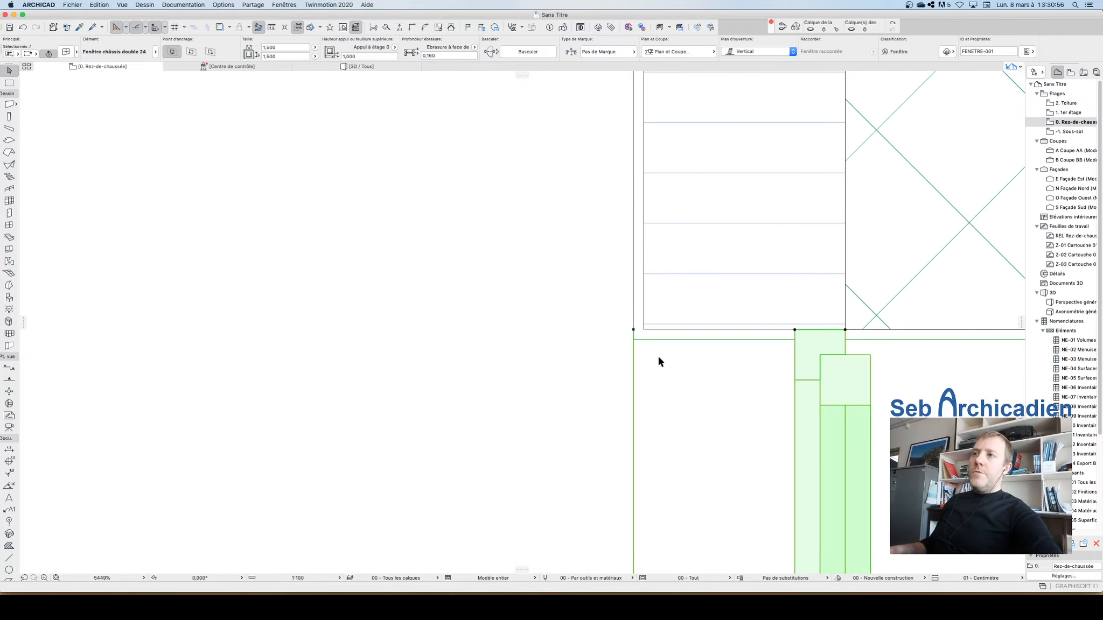
click(567, 326)
scroll(455, 226, down, 15)
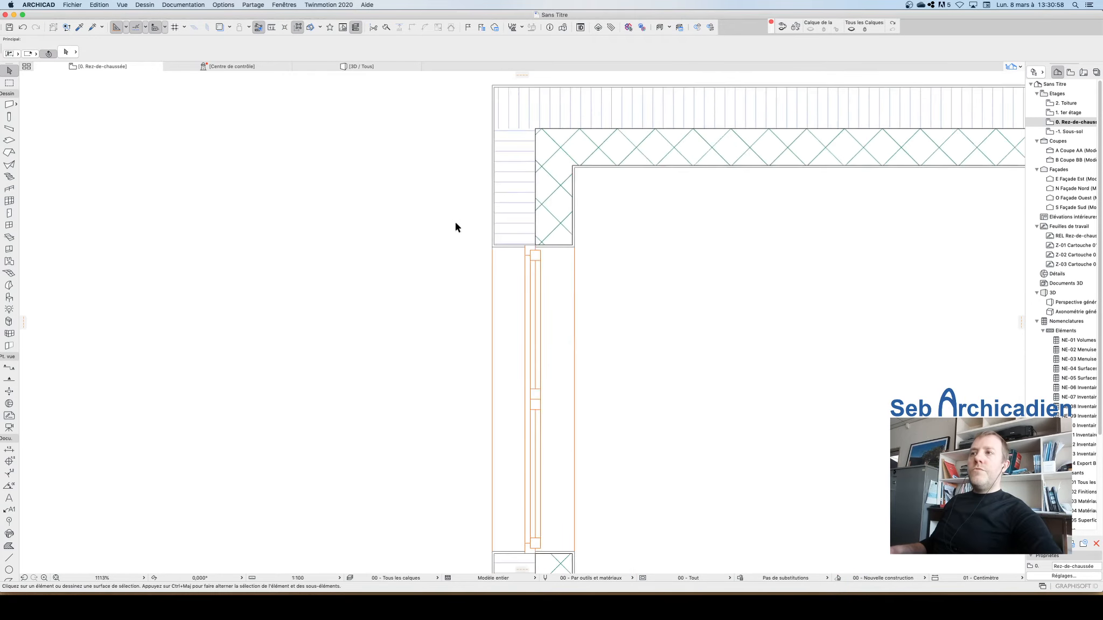
scroll(500, 212, down, 11)
scroll(450, 286, down, 5)
scroll(443, 360, up, 7)
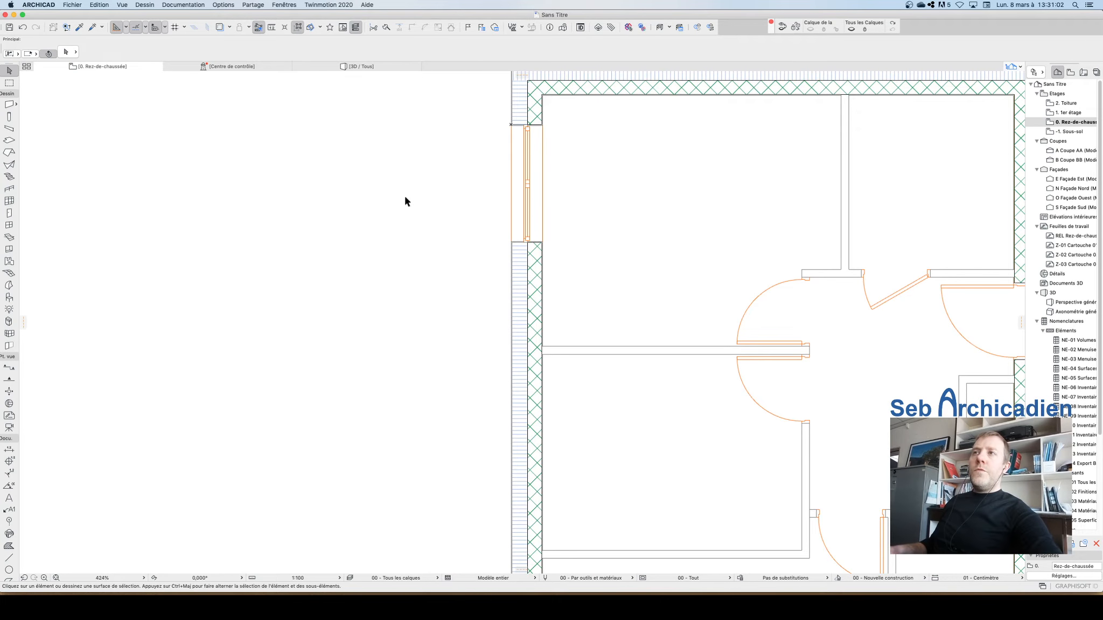
scroll(407, 203, down, 6)
Step: Pick up the first window and place a second Fenêtre châssis double 24 lower in the left exterior wall, opening inward
click(449, 213)
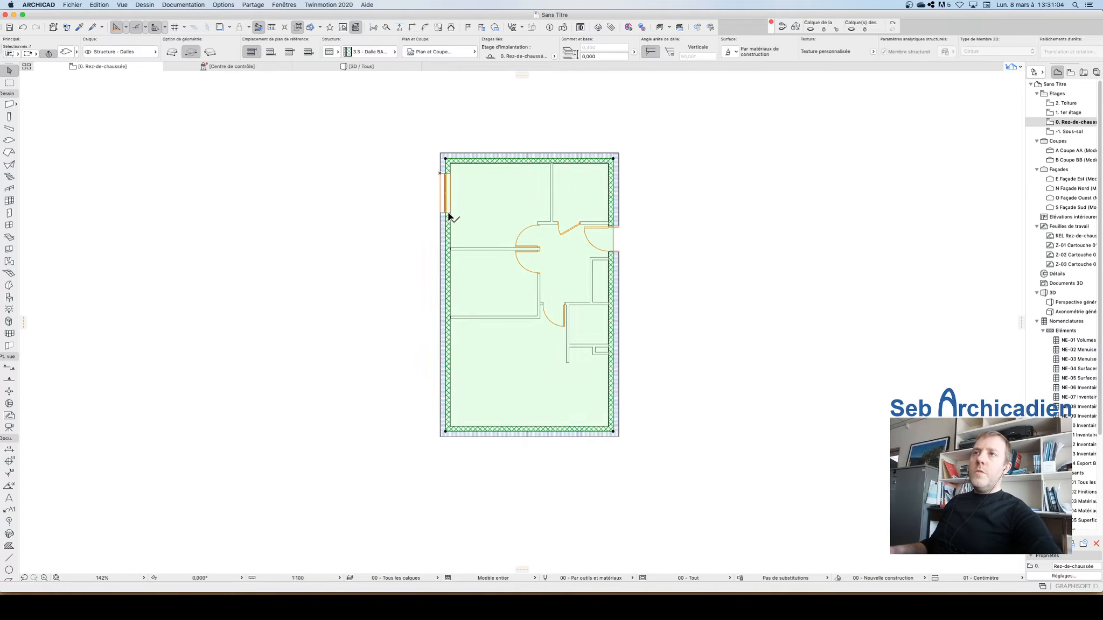
click(448, 214)
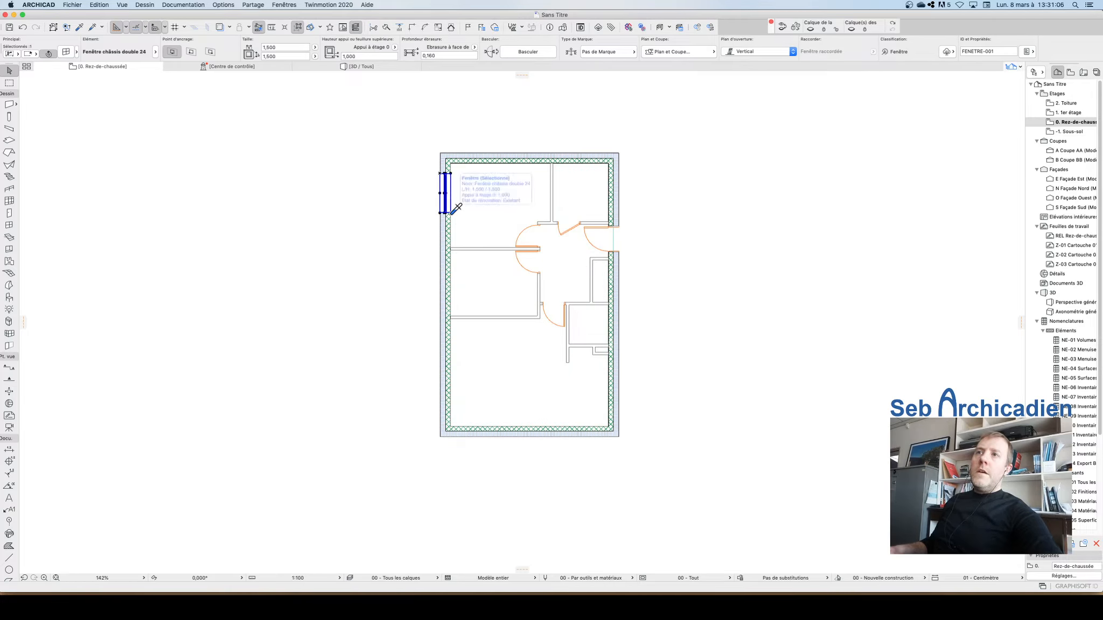
alt+click(451, 213)
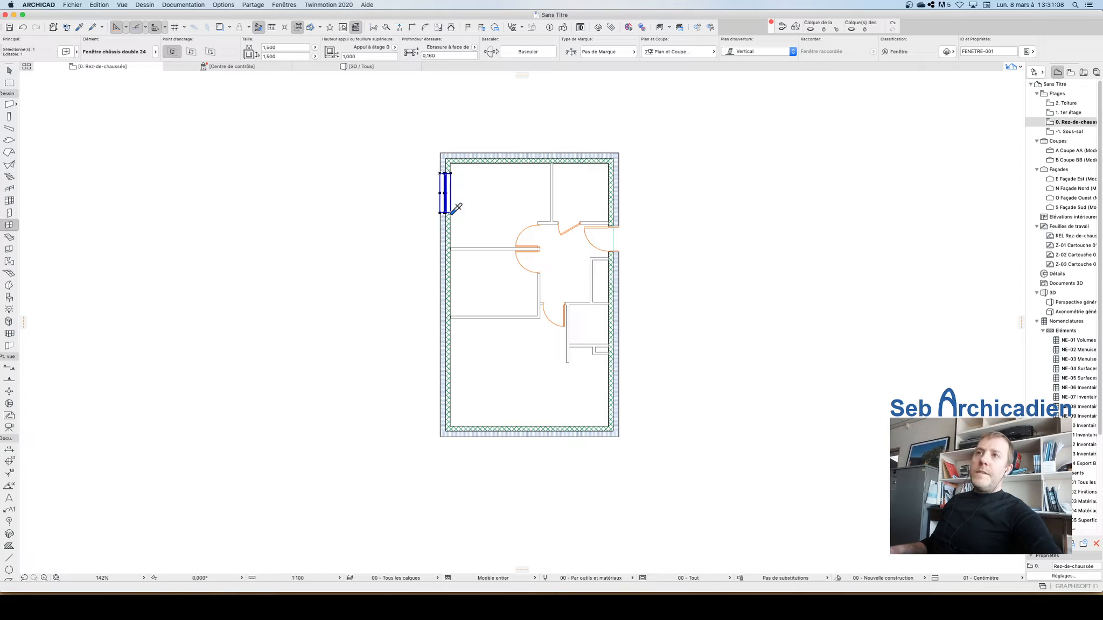
scroll(442, 303, up, 6)
scroll(442, 303, up, 1)
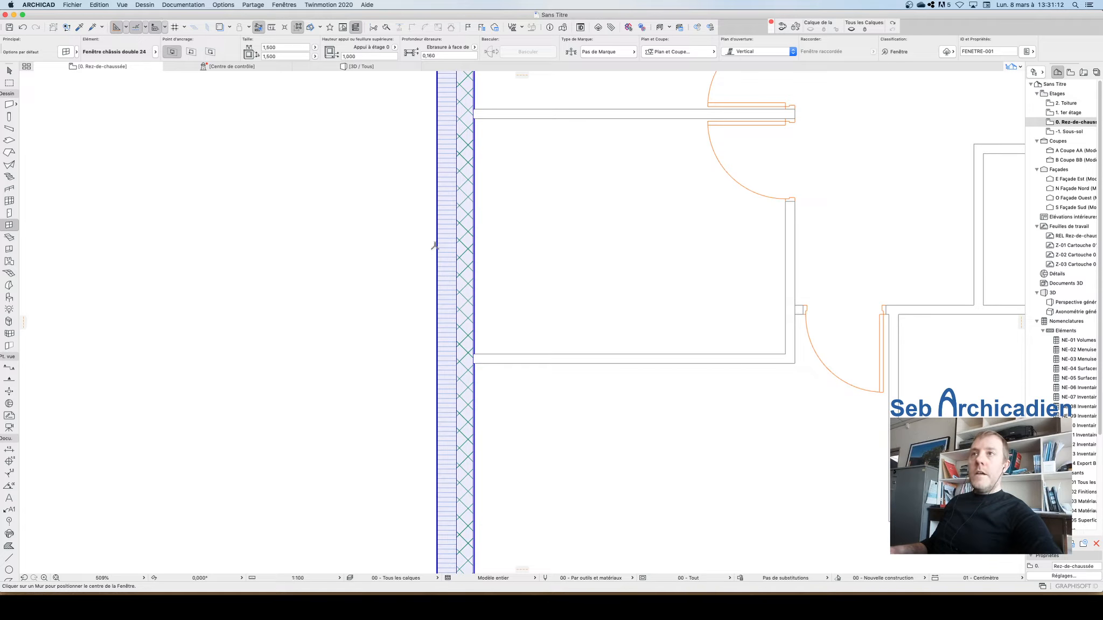
click(435, 212)
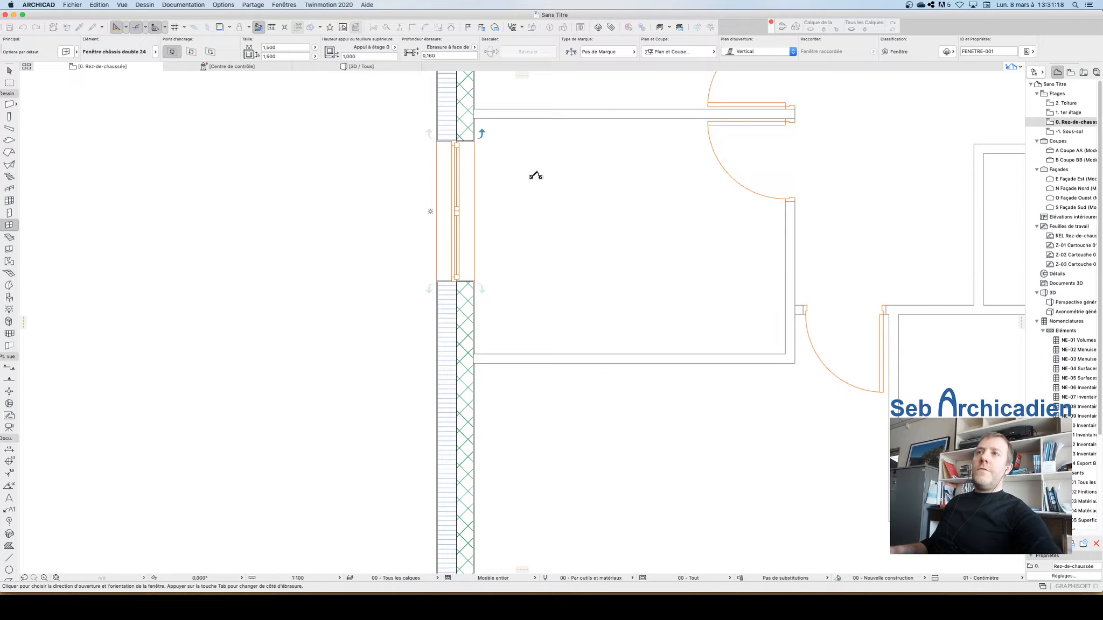
click(539, 188)
Step: Place a third Fenêtre châssis double 24 further down the left exterior wall near the lower corner
scroll(538, 93, down, 5)
scroll(522, 198, down, 1)
scroll(538, 186, up, 5)
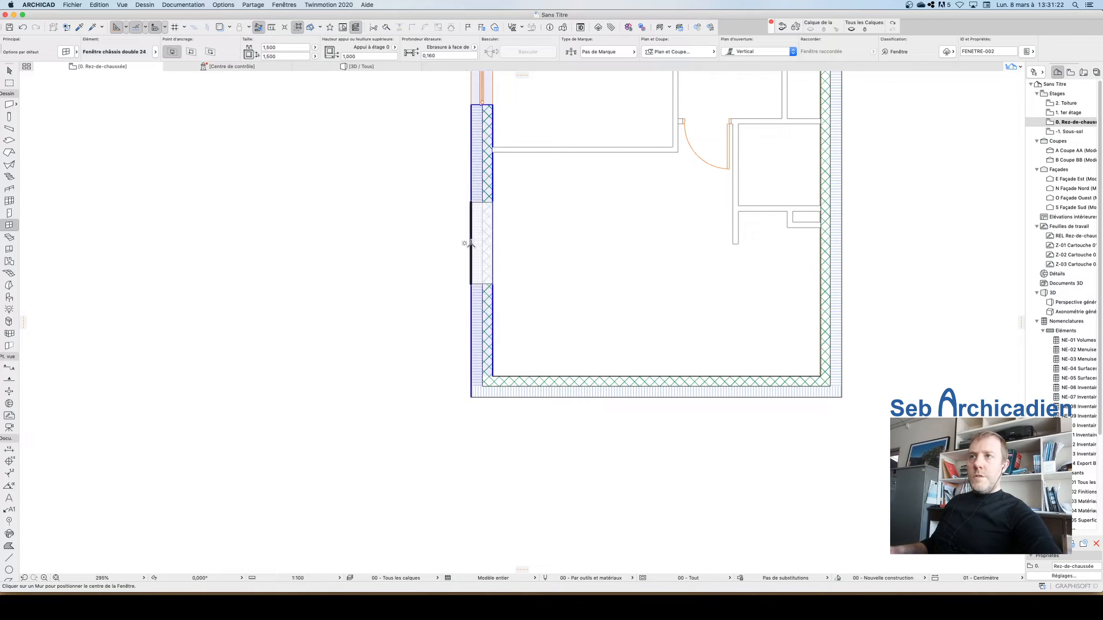
click(469, 300)
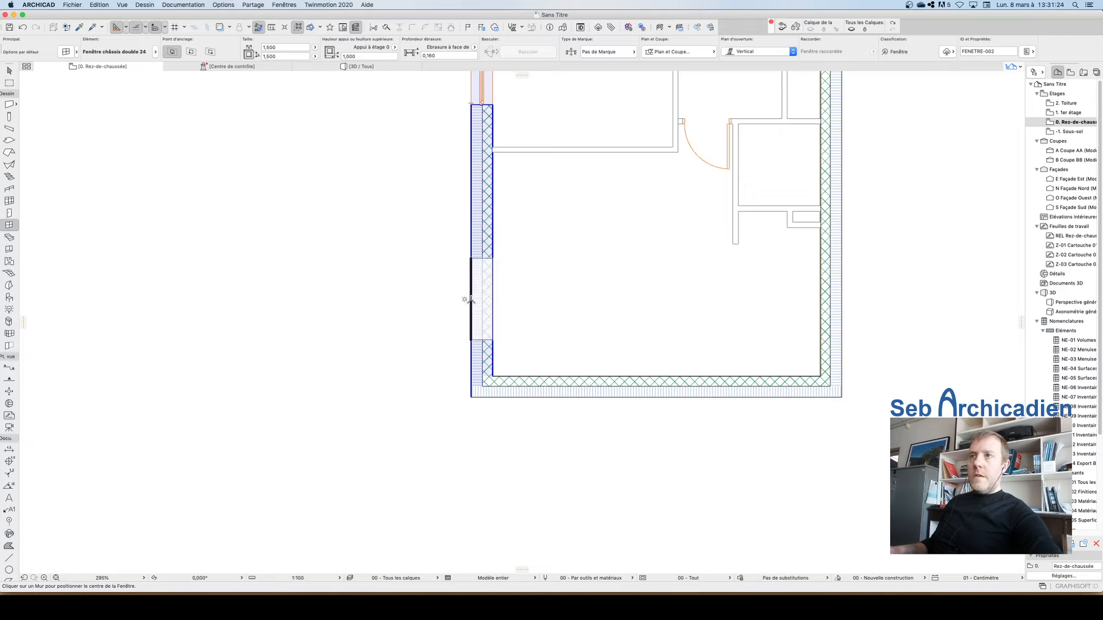
click(509, 291)
Step: Switch the window default to Fenêtre 24 and place one in the lower exterior wall near the right corner
scroll(431, 194, down, 3)
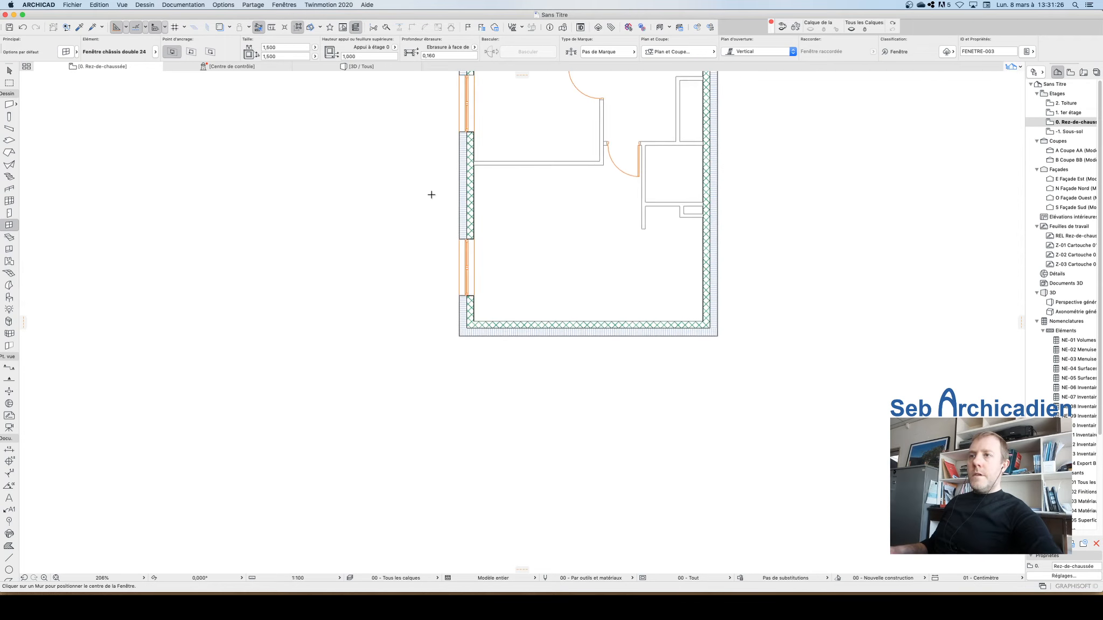
scroll(509, 340, up, 2)
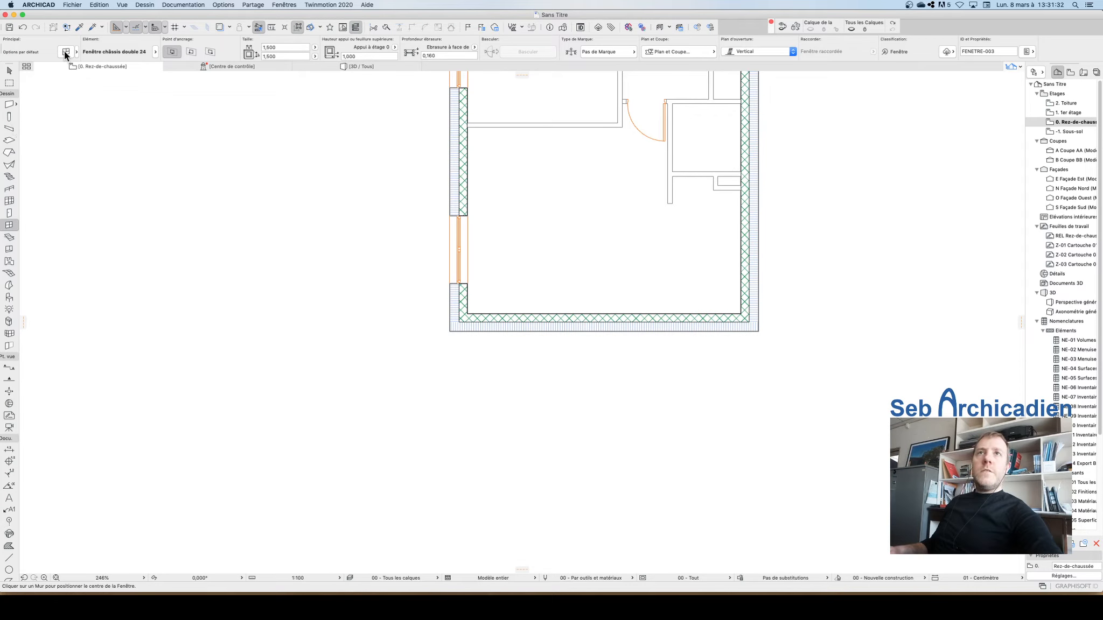
key(super+t)
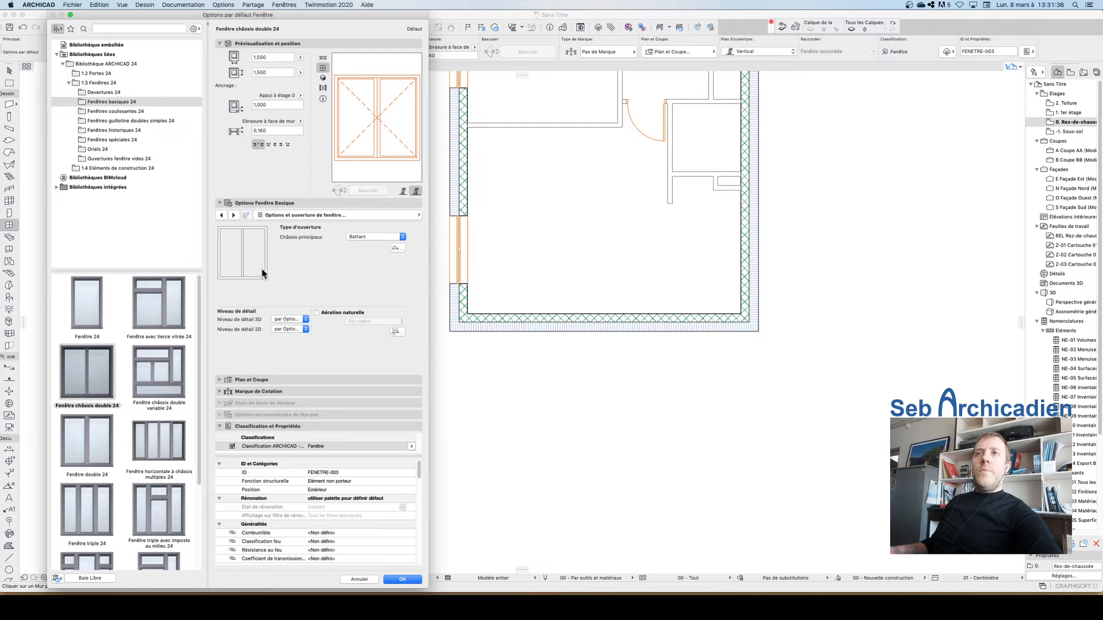
click(79, 304)
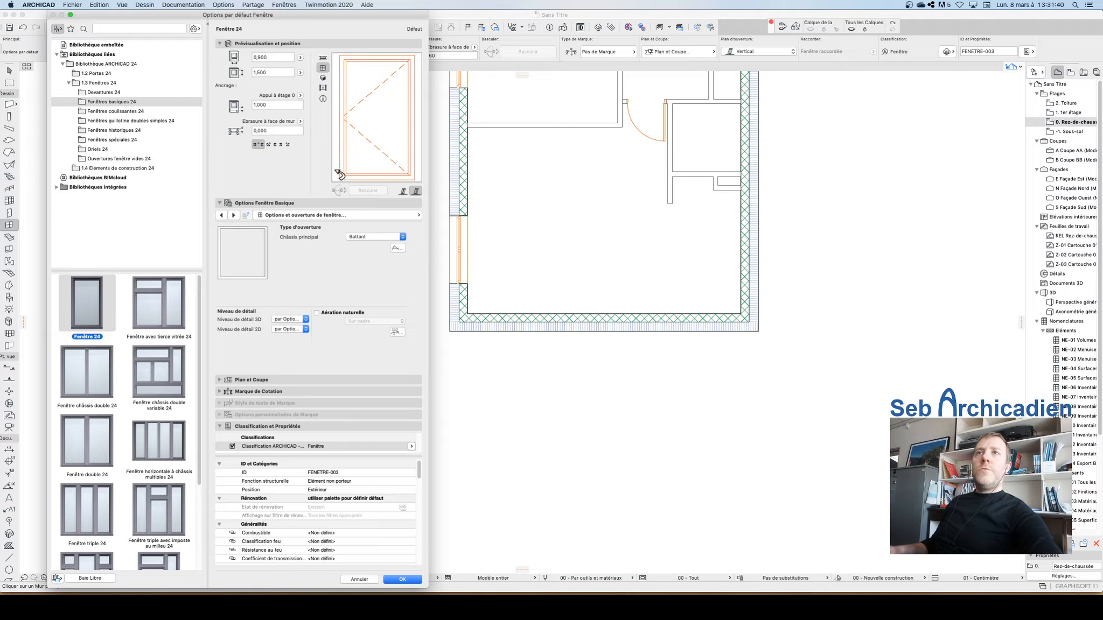
click(412, 581)
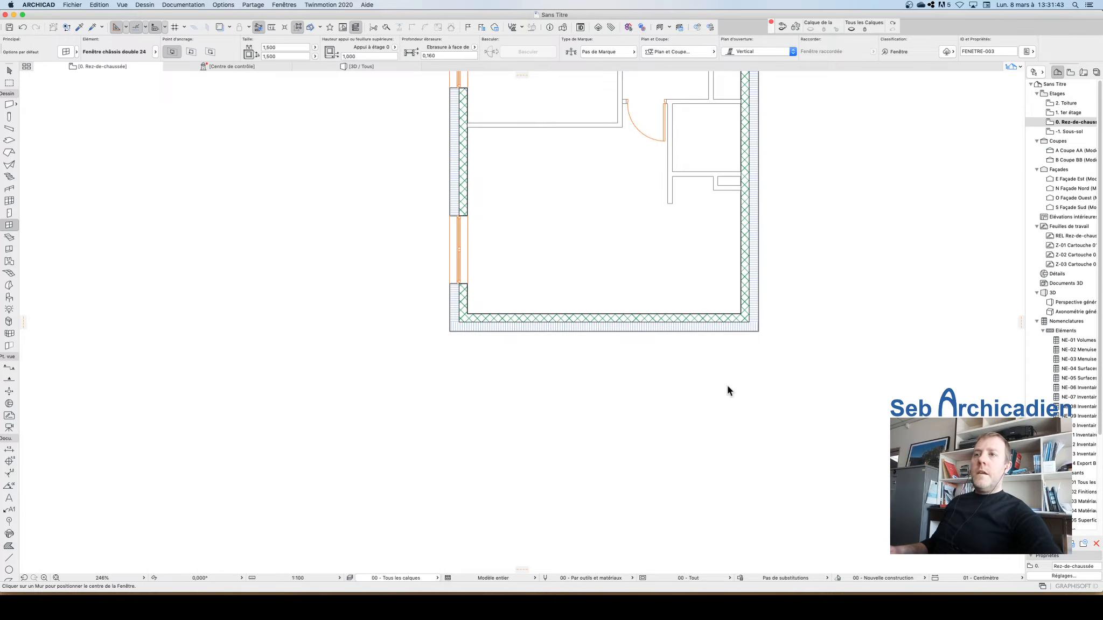
click(692, 333)
click(693, 281)
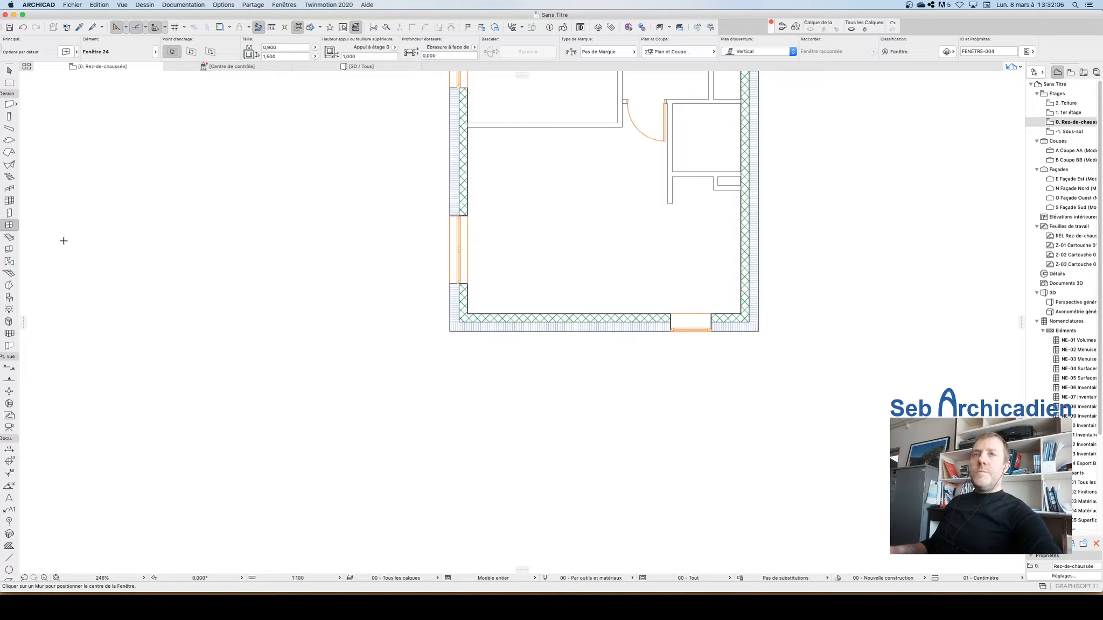
Step: Draw a rectangular slab 4 m wide and 3 m deep from the building's lower-left corner, extending outside below it
click(10, 141)
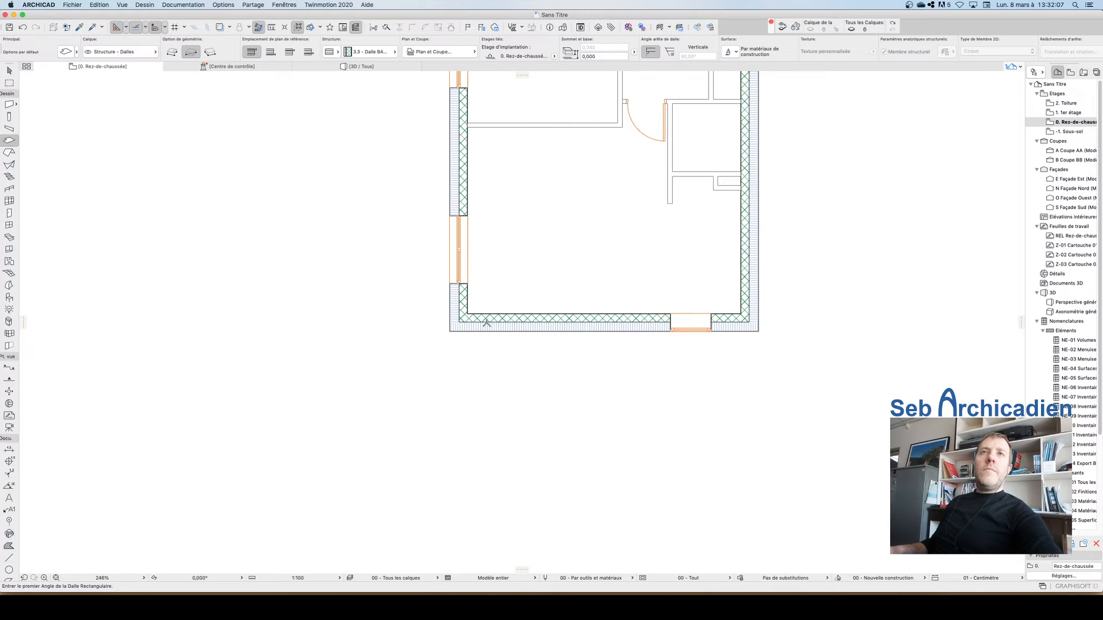
click(448, 331)
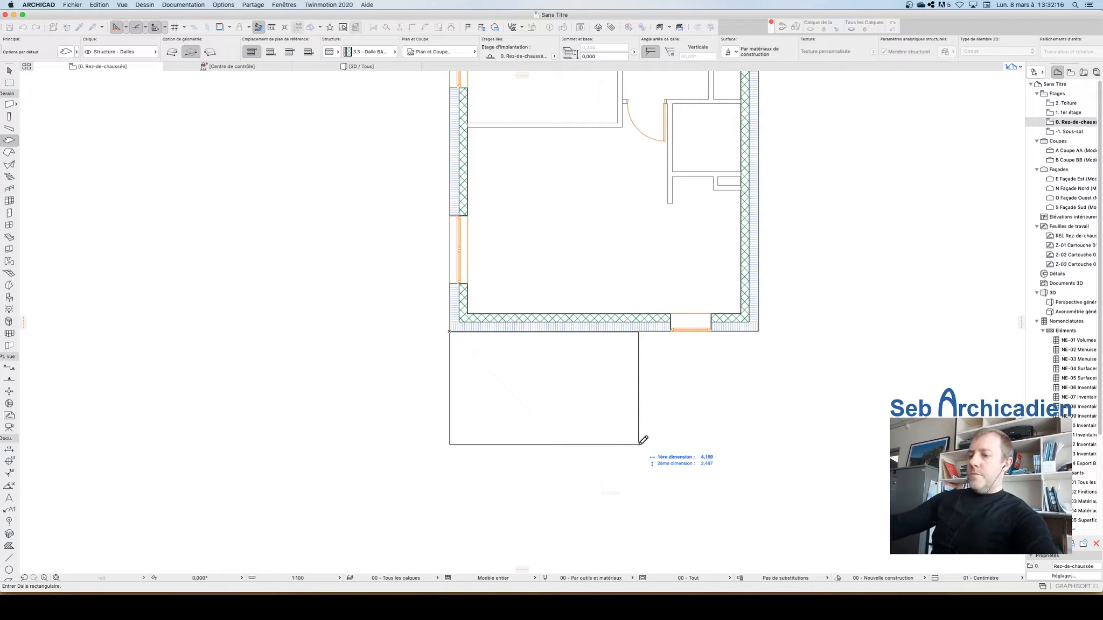
text(4)
key(Tab)
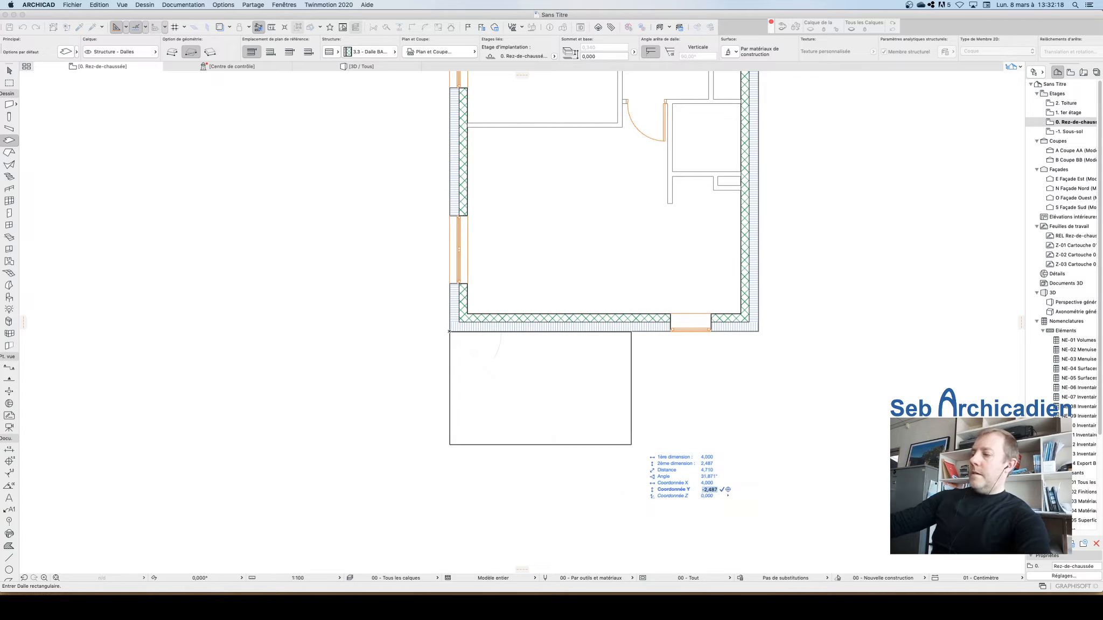
text(-3)
key(Return)
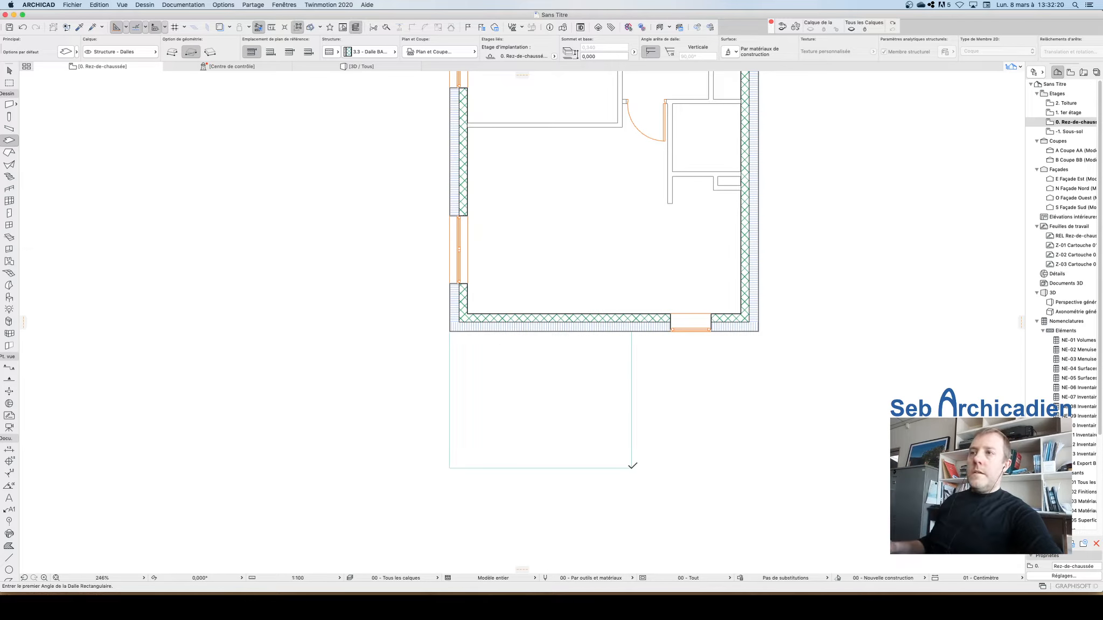
key(Escape)
Step: Select the new slab, open its settings and start overriding its top surface material
click(632, 468)
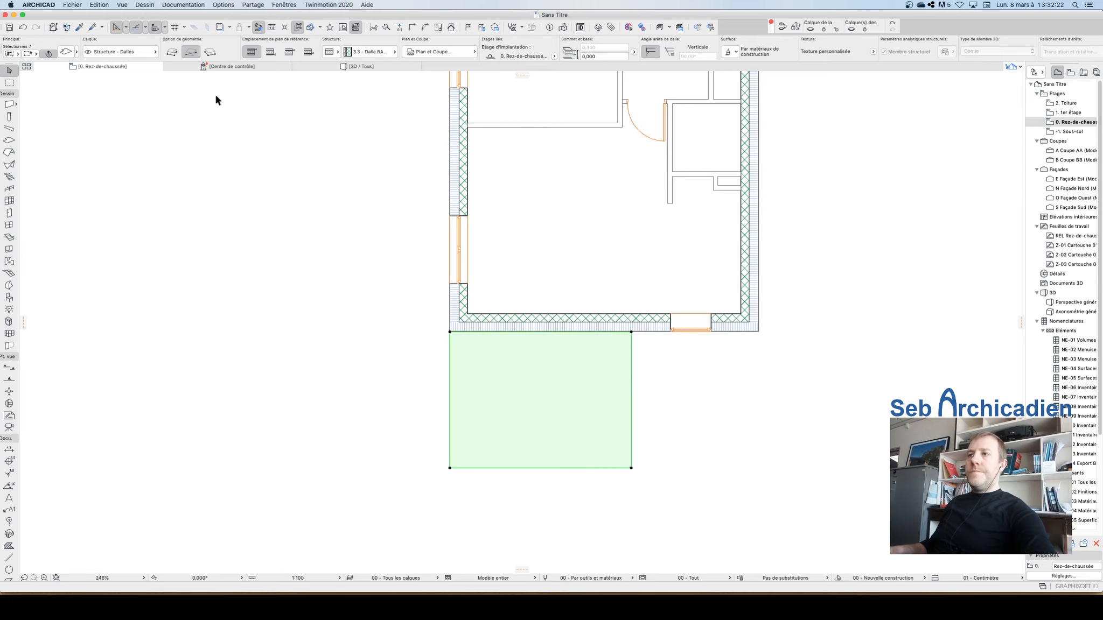
click(70, 52)
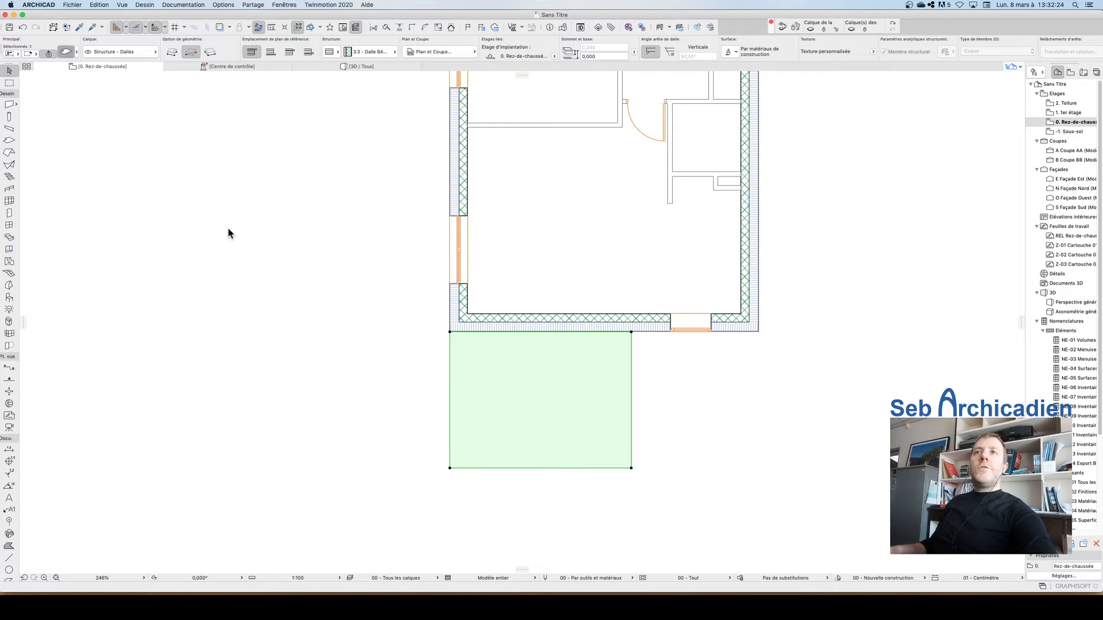
click(465, 252)
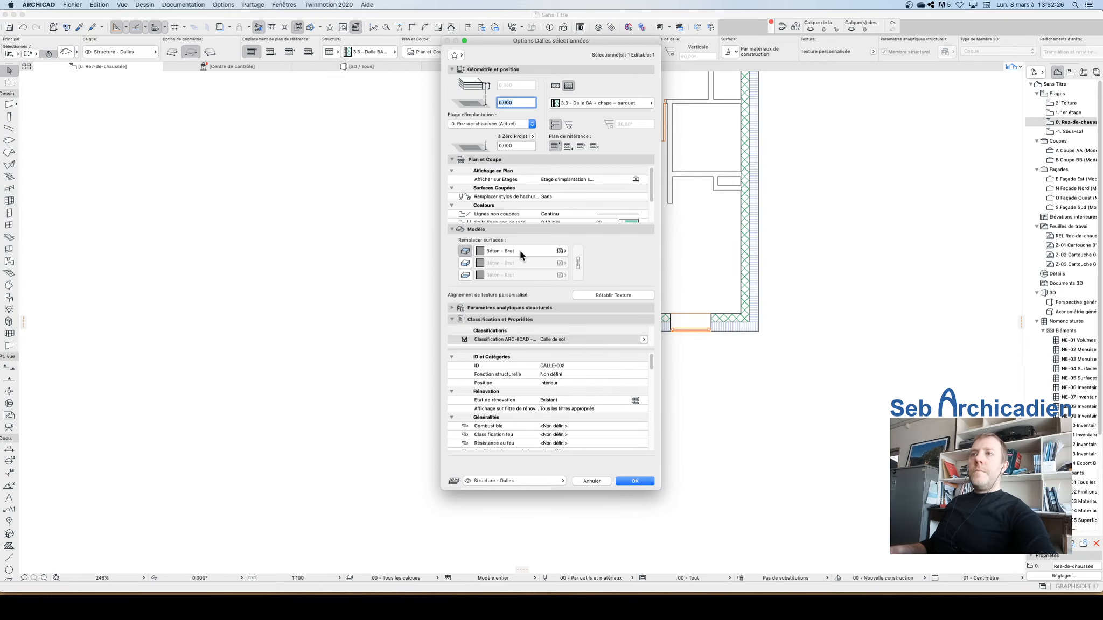
click(523, 250)
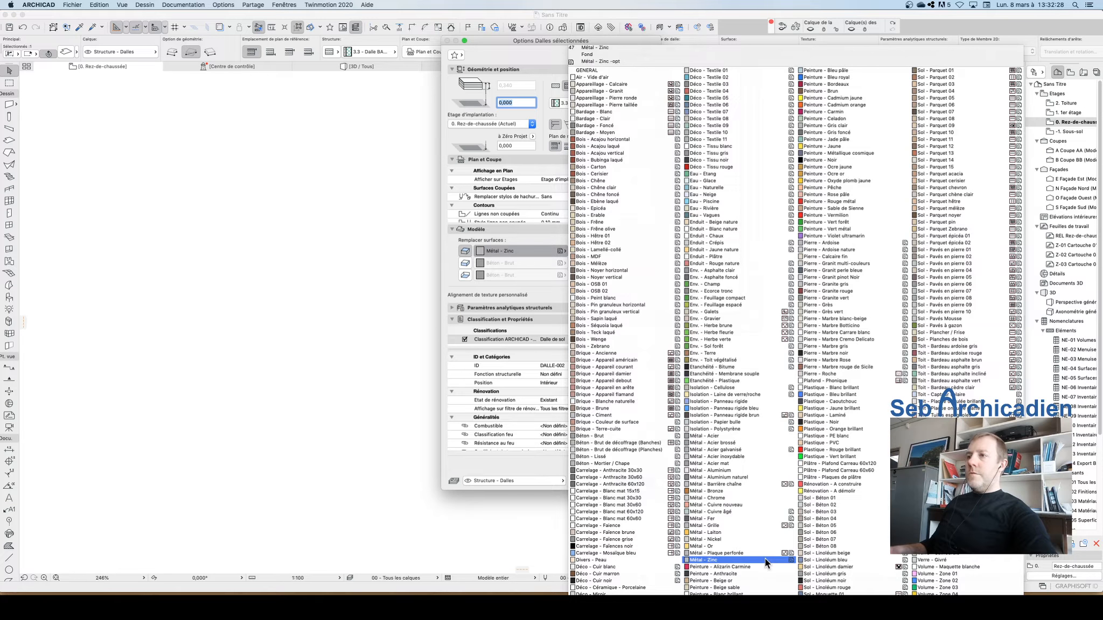
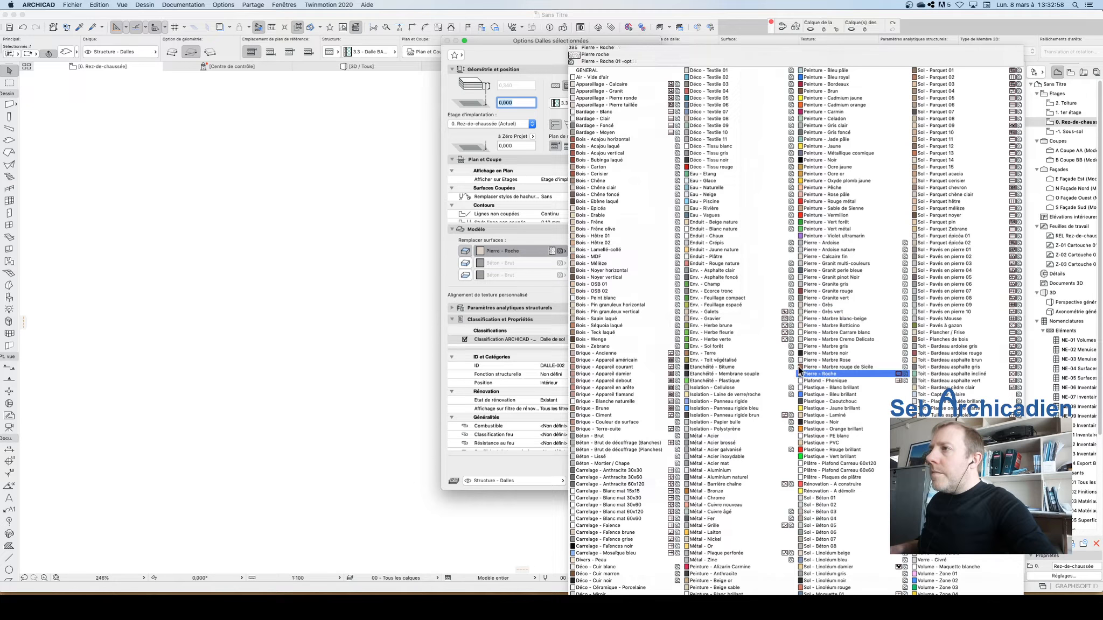
Step: Override the slab's top surface with Pierre - Grès and confirm the slab settings
click(820, 306)
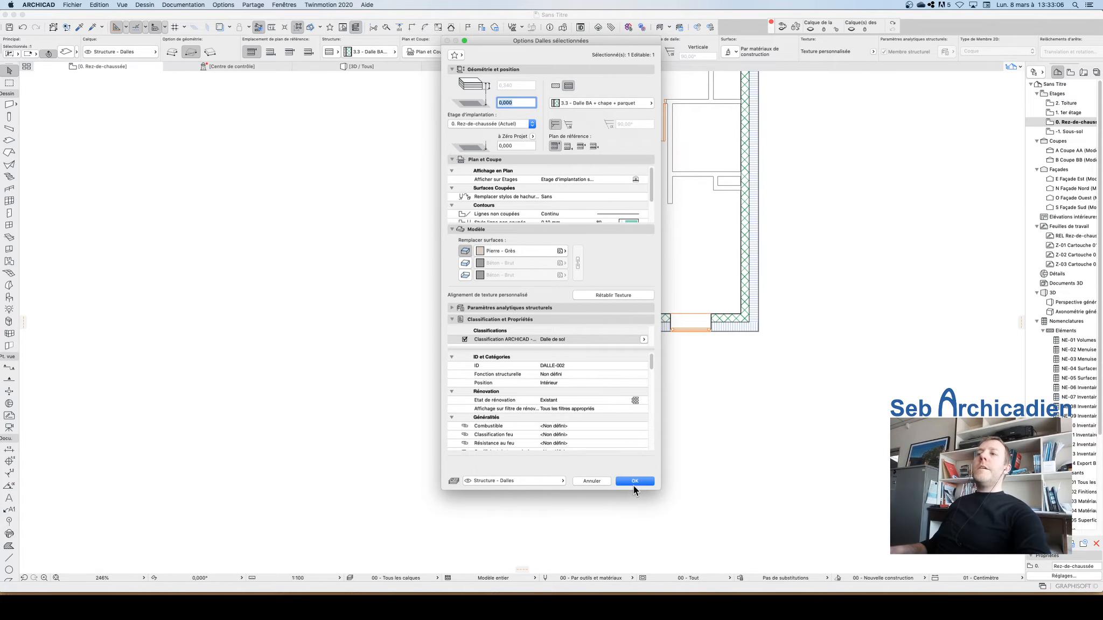
click(634, 482)
click(686, 544)
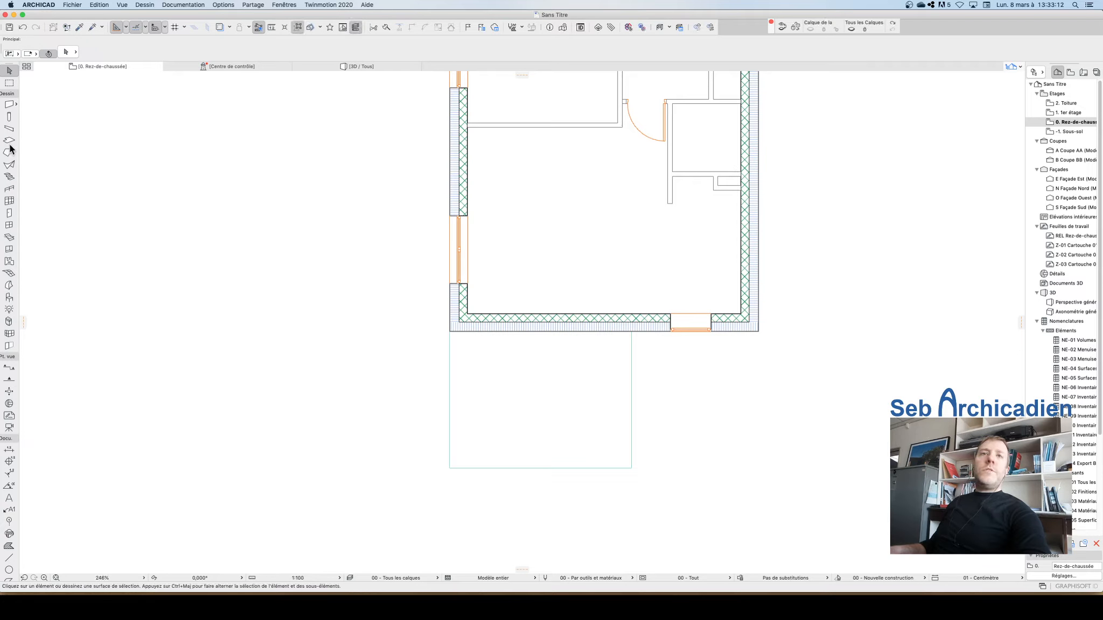
Step: Activate the Window tool, open its default settings and choose Fenêtre coulissante 2 vantaux 24 from the sliding windows folder
click(10, 225)
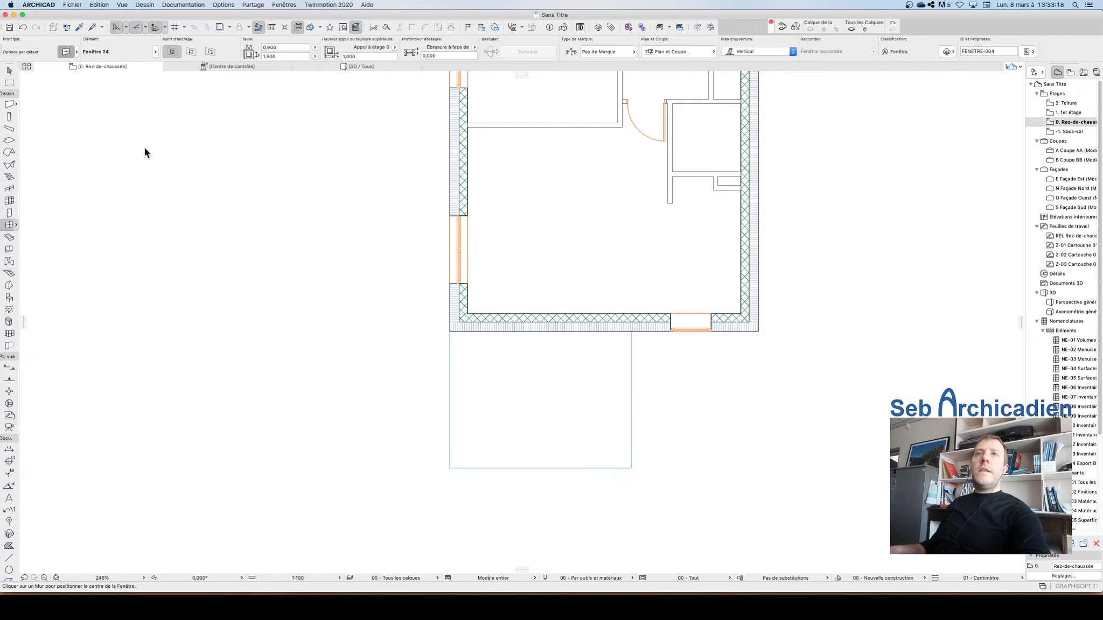
key(super+t)
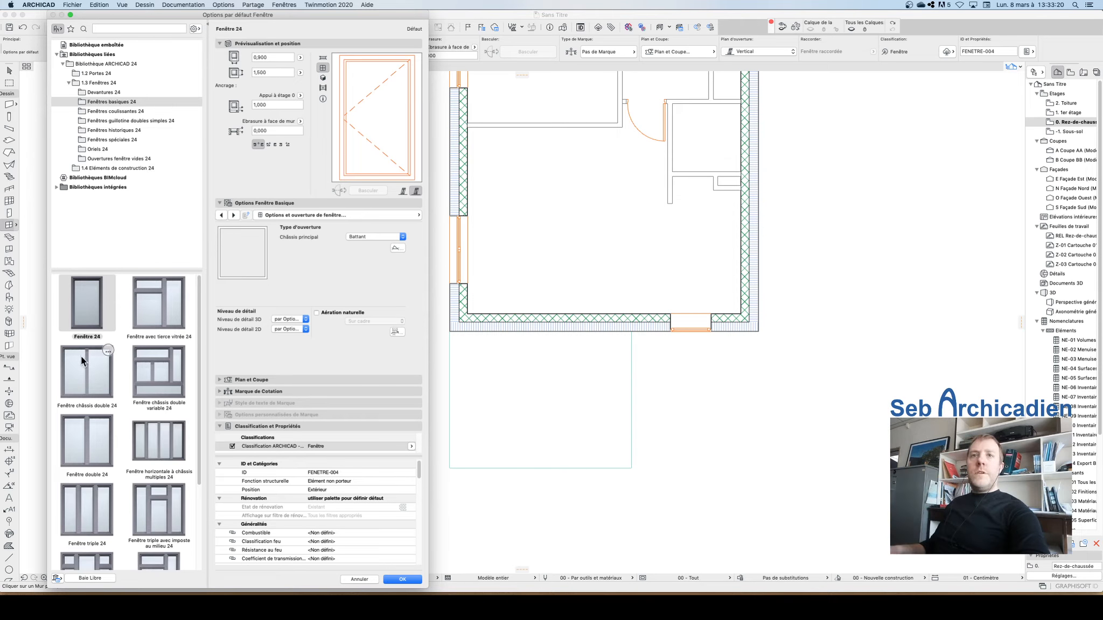
scroll(98, 424, down, 5)
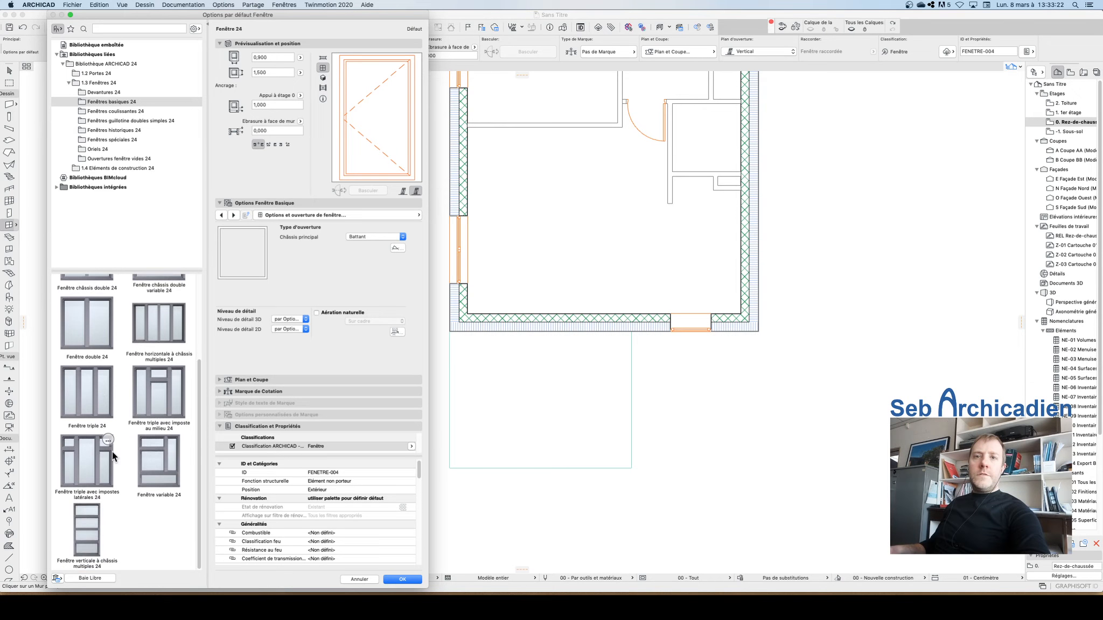
scroll(154, 456, up, 5)
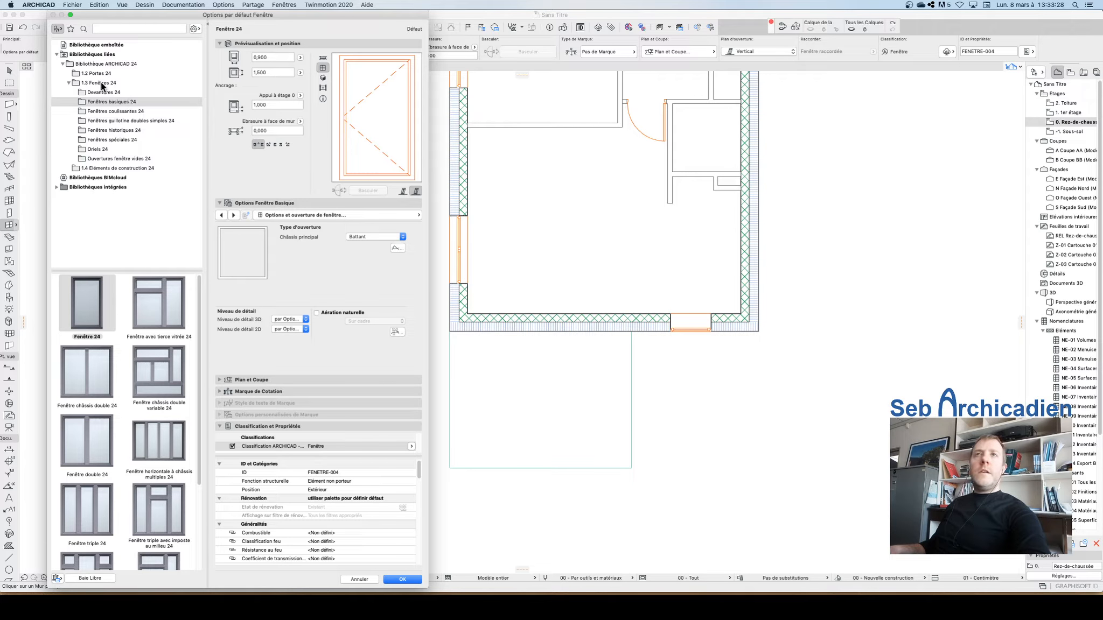
click(111, 111)
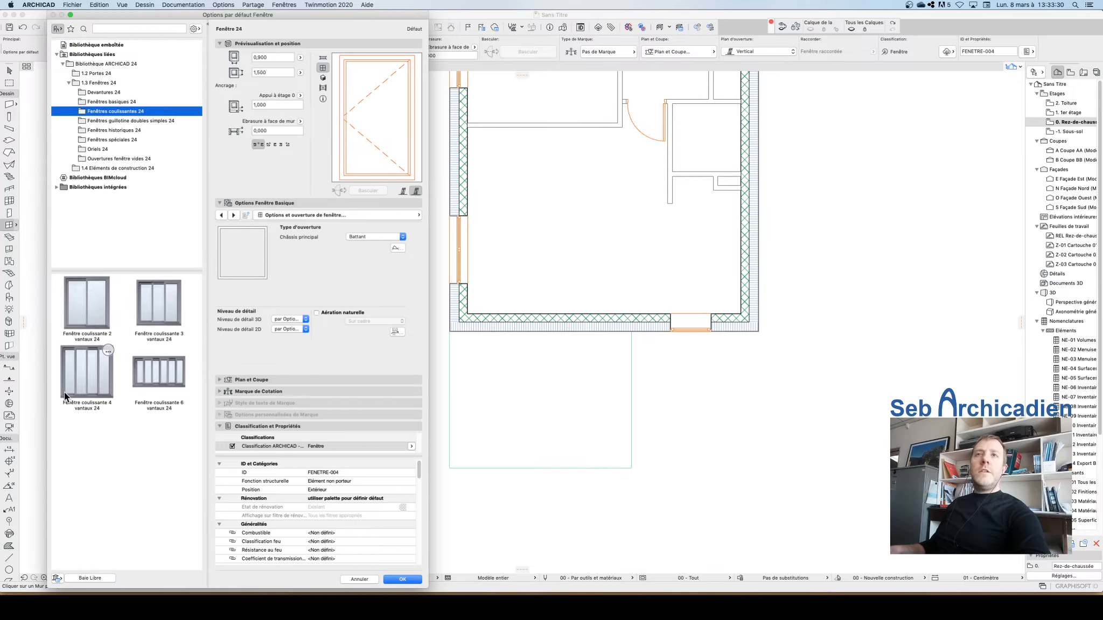
click(102, 306)
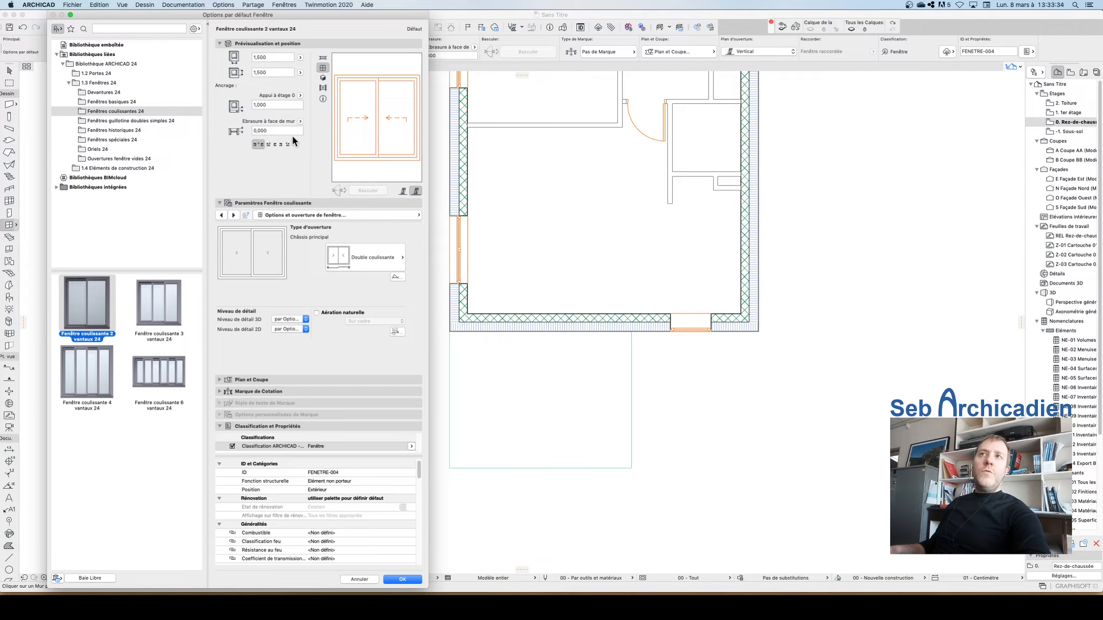
Step: Set the sliding window's sill height to 0, width to 2.4 m and height to 2.2 m, then confirm
click(272, 104)
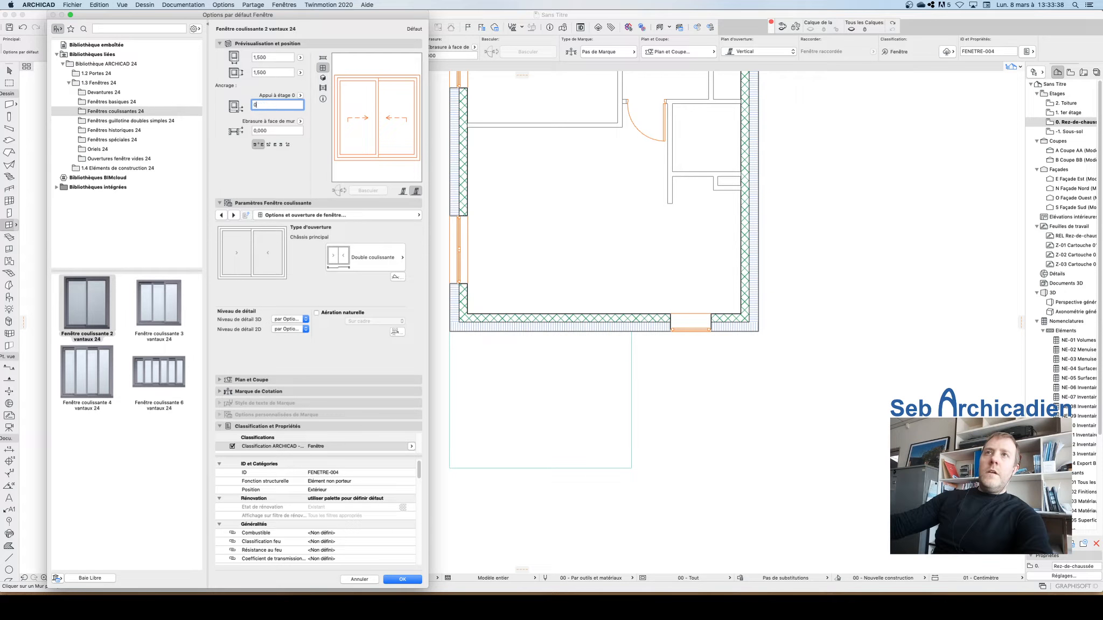
click(281, 55)
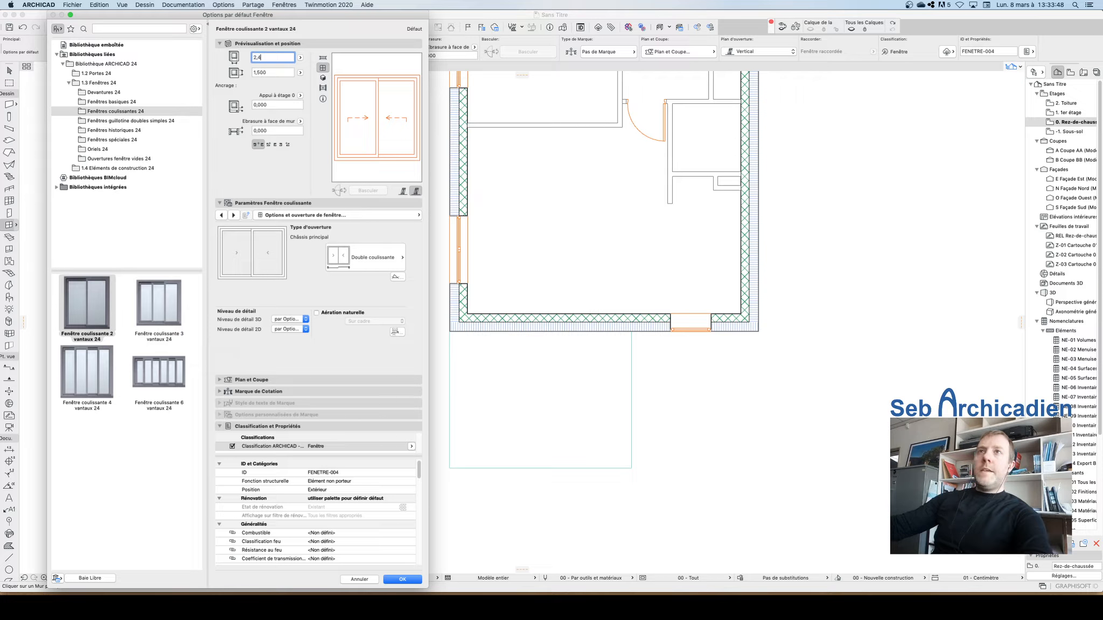
click(273, 71)
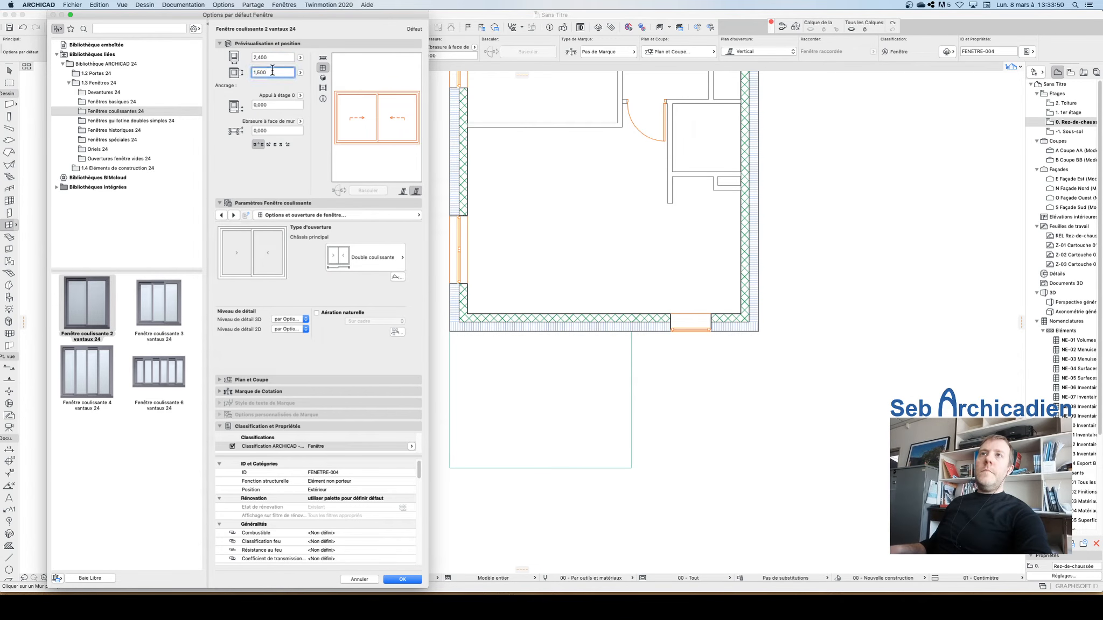
text(2)
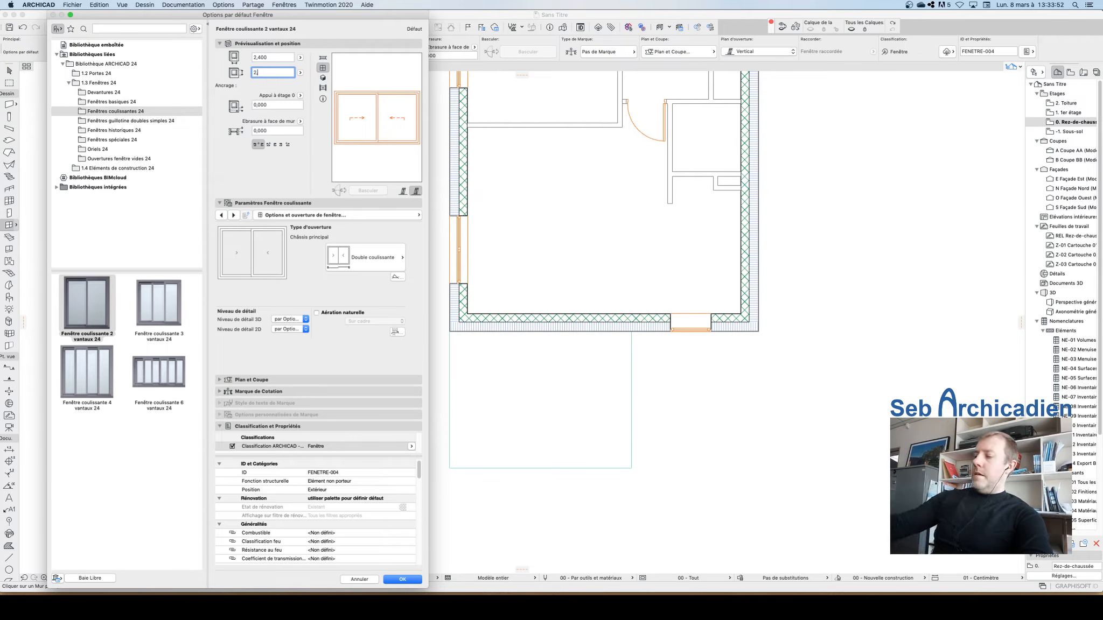
text(,2)
key(Return)
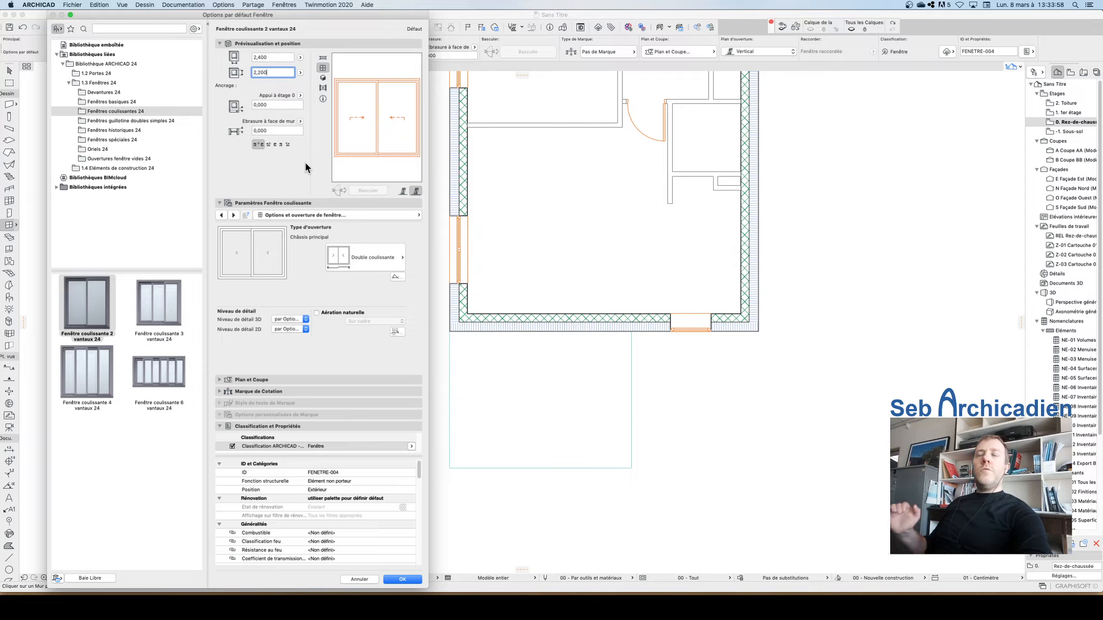
click(404, 580)
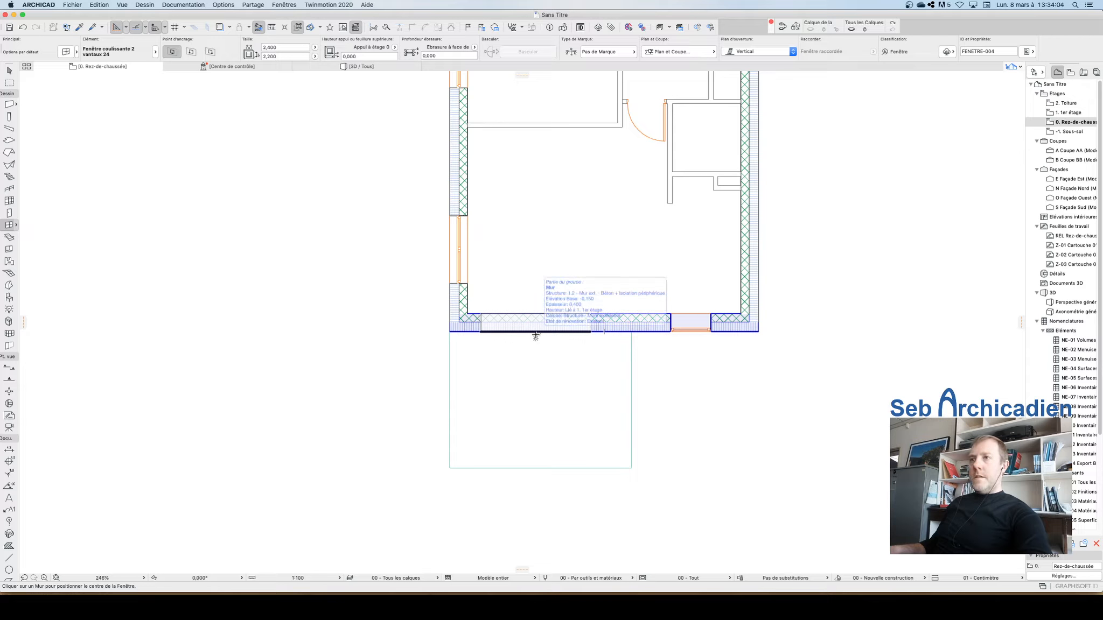
Step: Place the sliding window in the lower exterior wall above the terrace slab, opening toward the interior
click(536, 336)
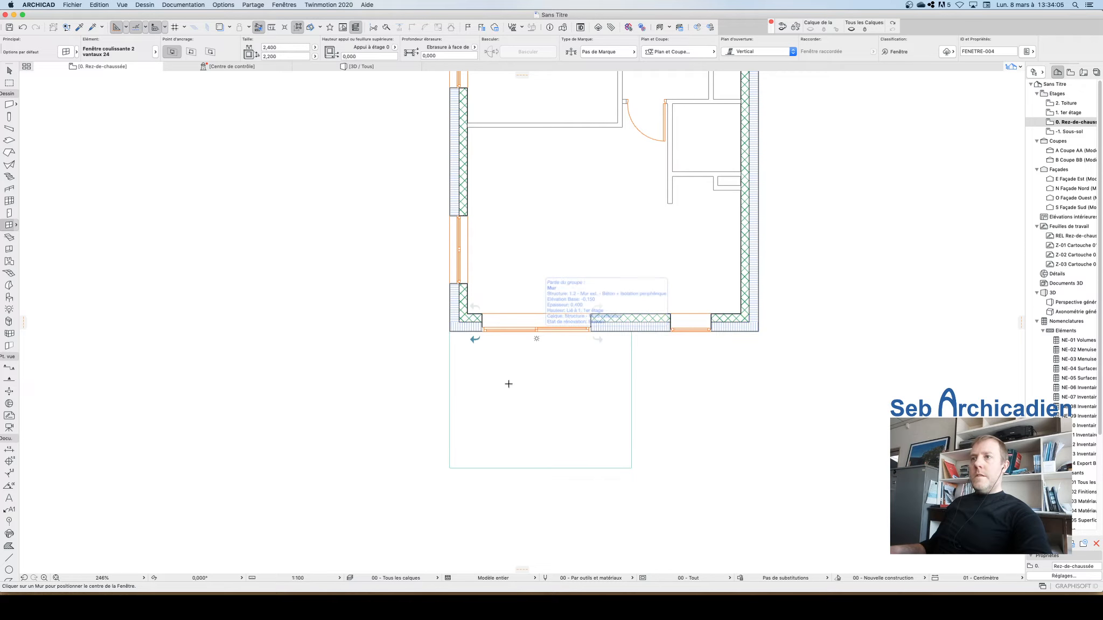
click(524, 273)
scroll(547, 329, up, 3)
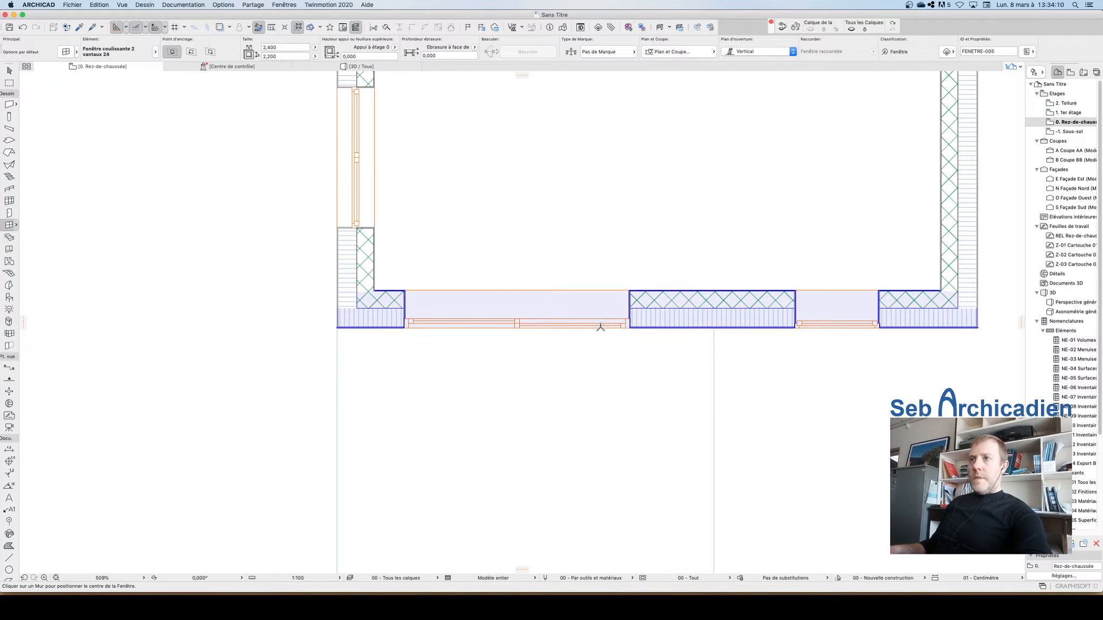
key(Escape)
Step: Select the sliding window, set its sill height to 0.16 m and undo that change
click(629, 328)
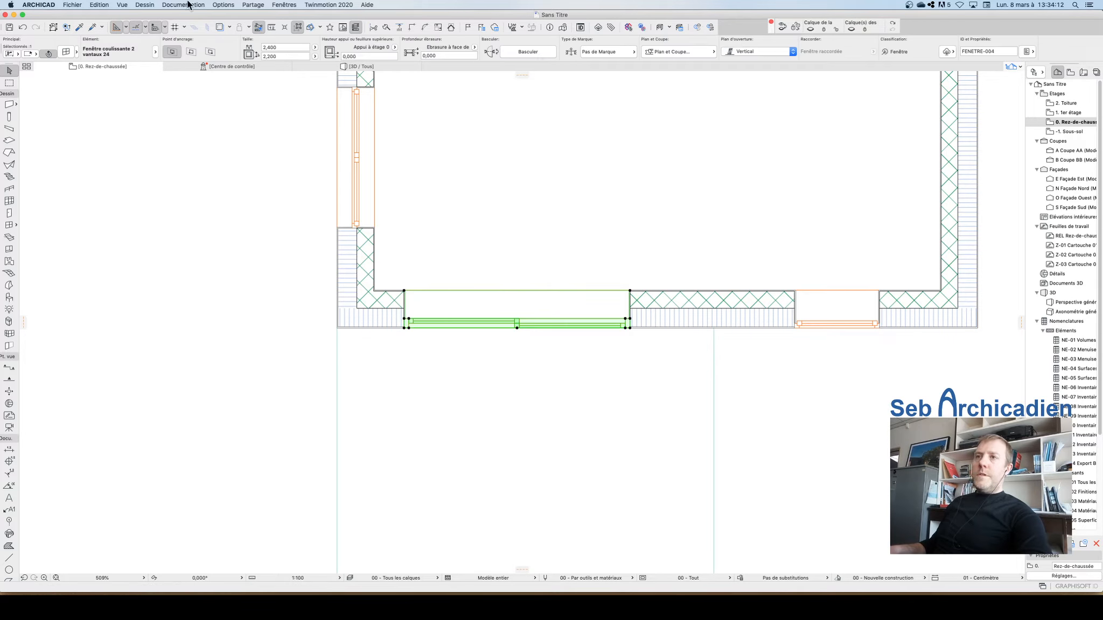
click(369, 56)
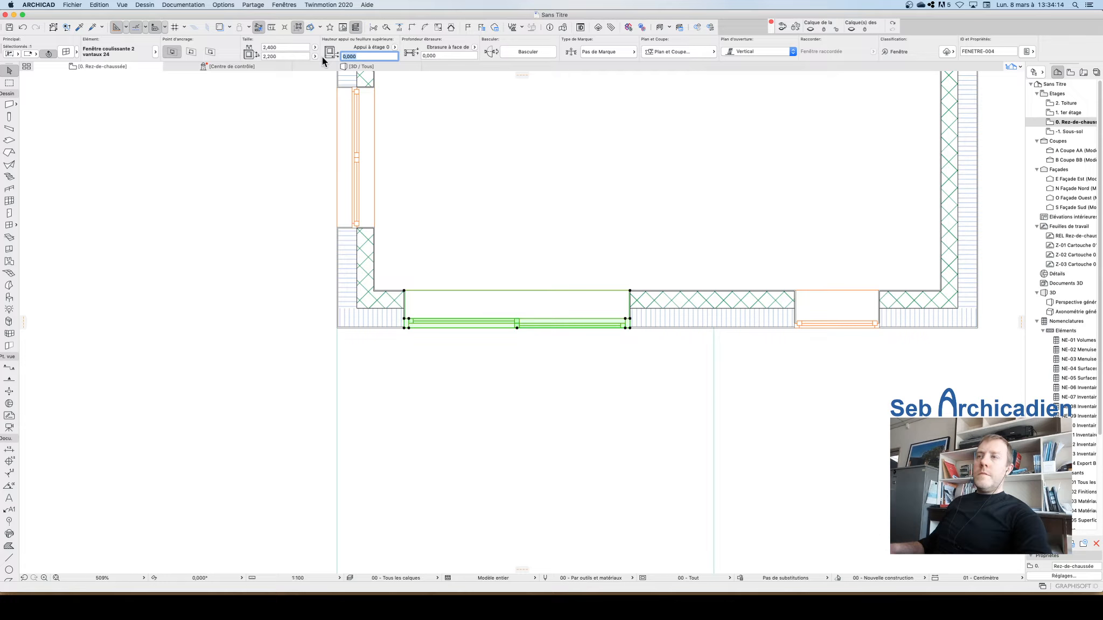
text(0,16)
key(Return)
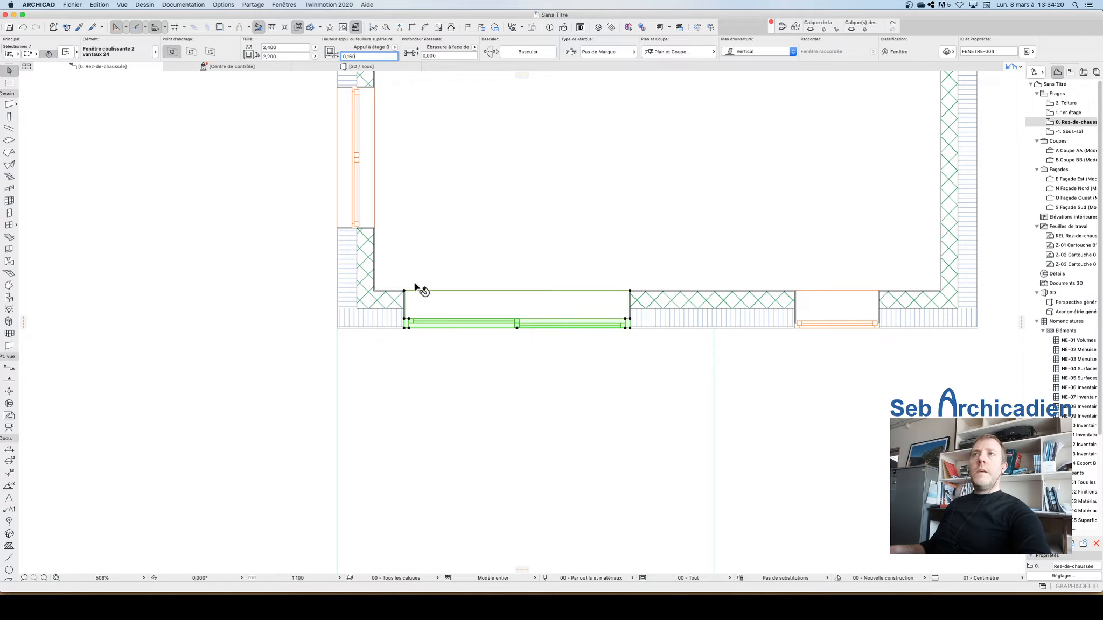
key(super+z)
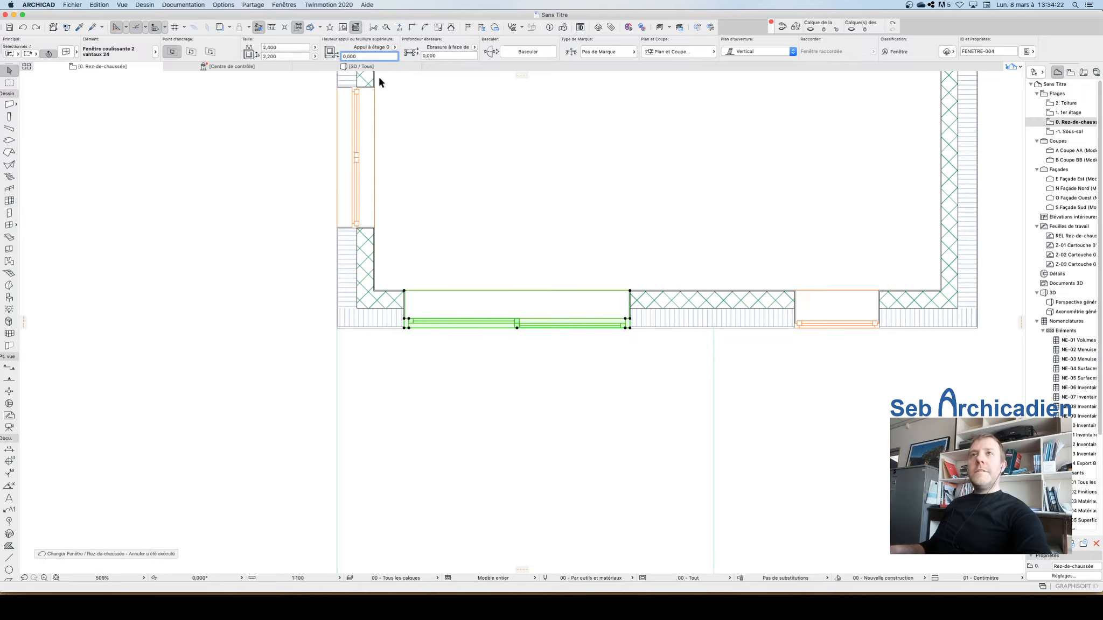
Step: Set the sliding window's reveal depth from the wall face to 0.11 m
click(451, 55)
text(0,16)
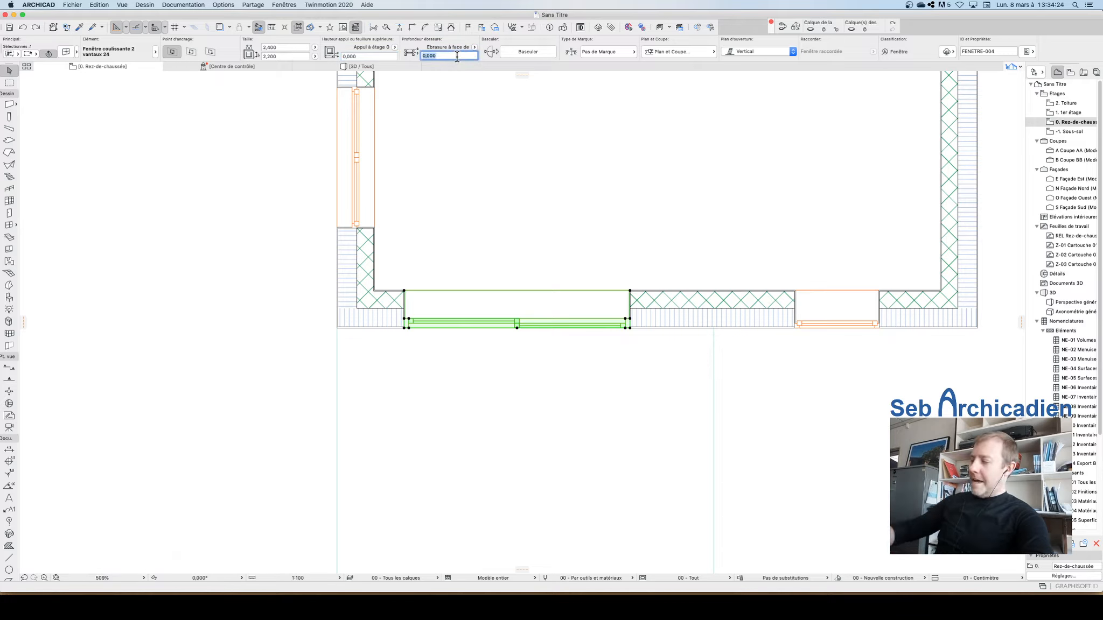
key(Return)
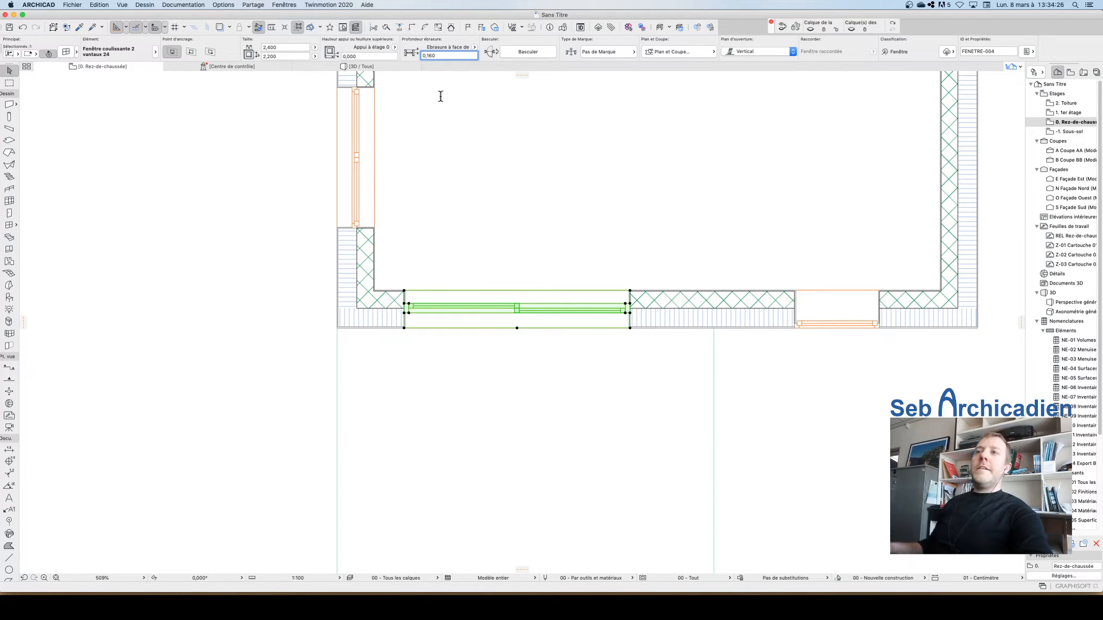
scroll(403, 309, up, 5)
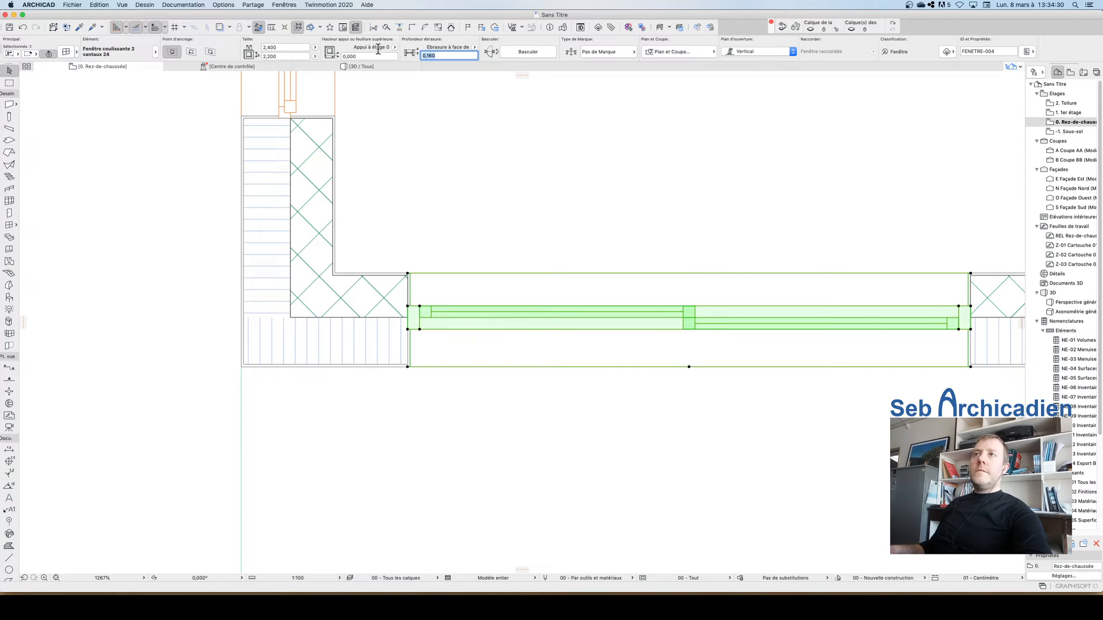
text(0,11)
key(Return)
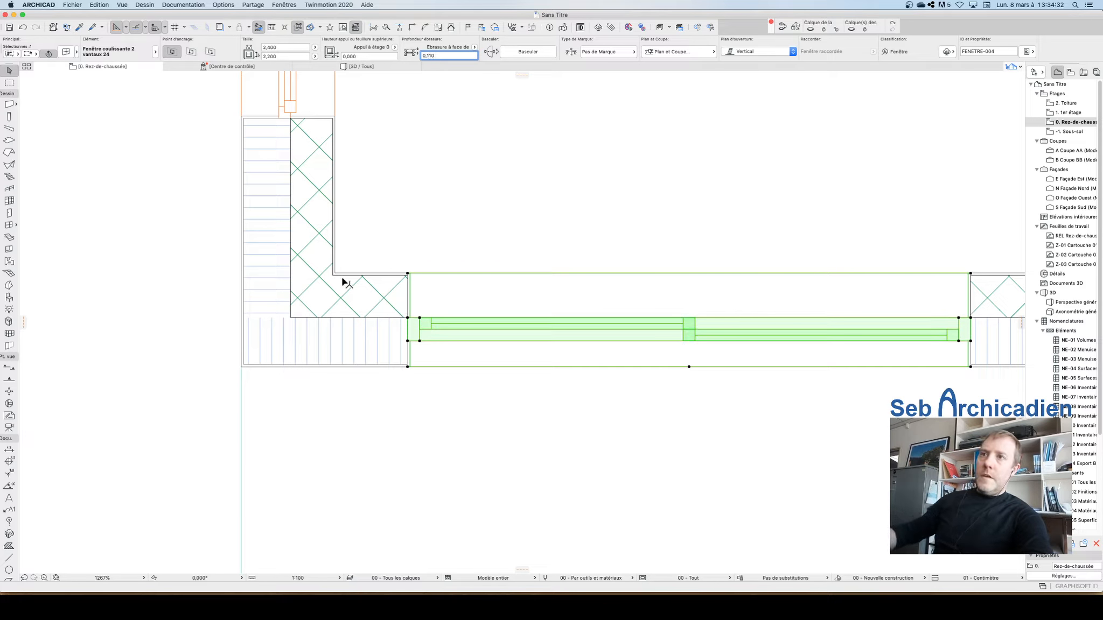
Step: Zoom in and measure the offset between the window frame and the wall's inner face
scroll(501, 360, down, 3)
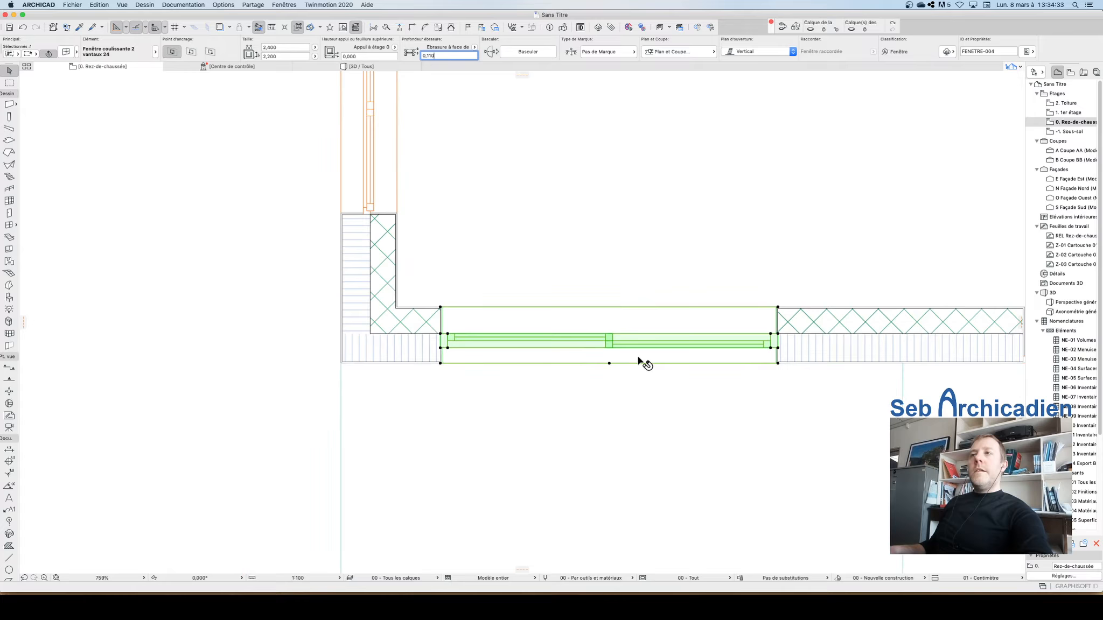
click(255, 320)
click(507, 346)
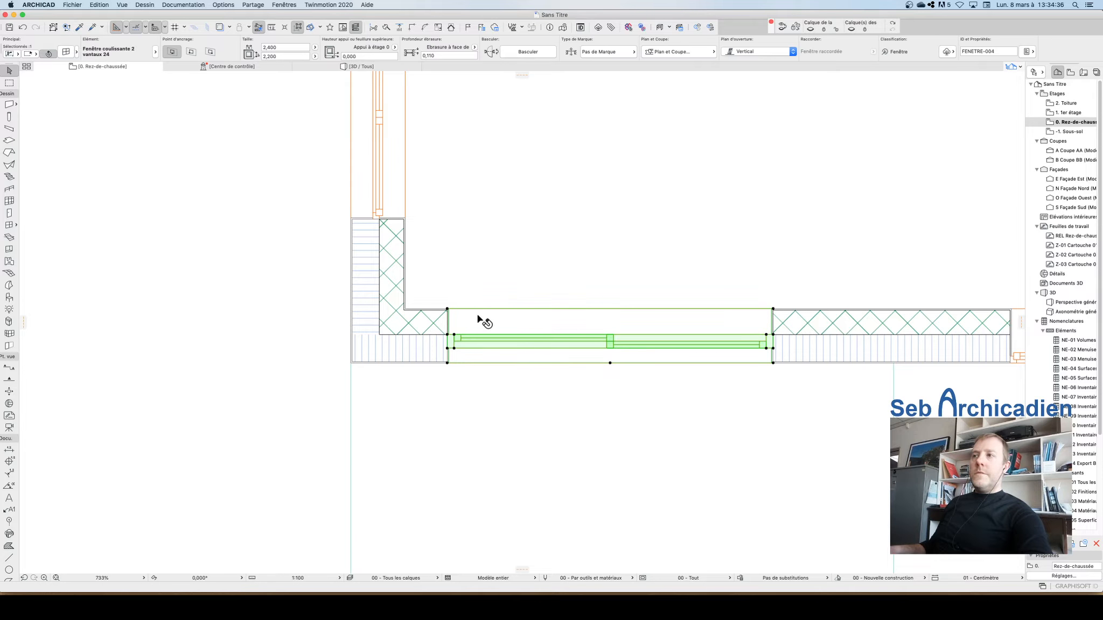
scroll(422, 368, up, 2)
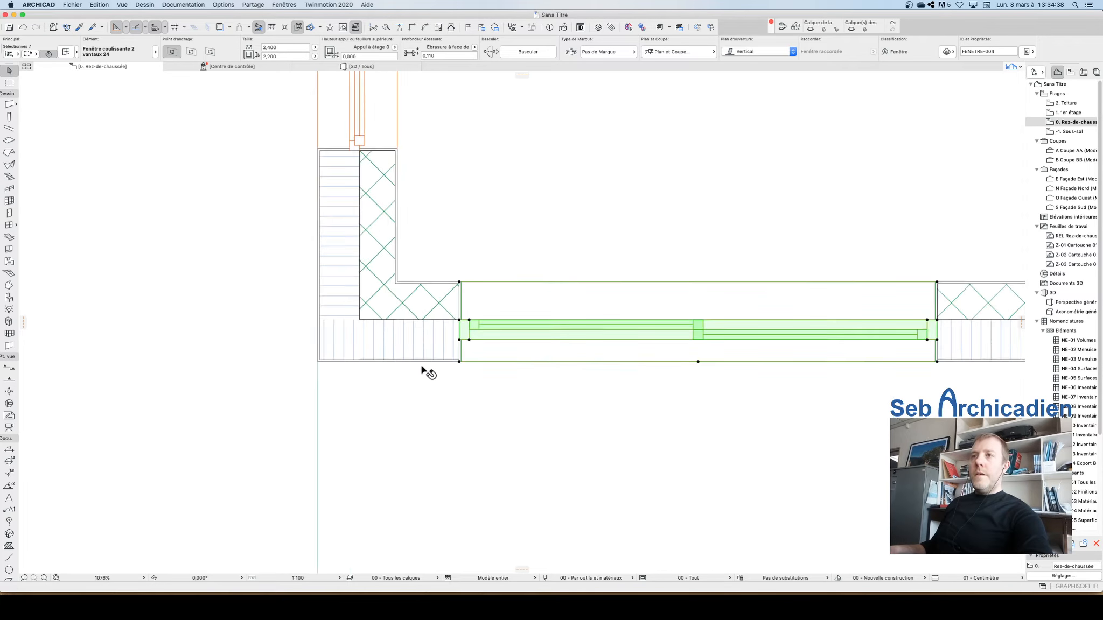
scroll(422, 368, up, 1)
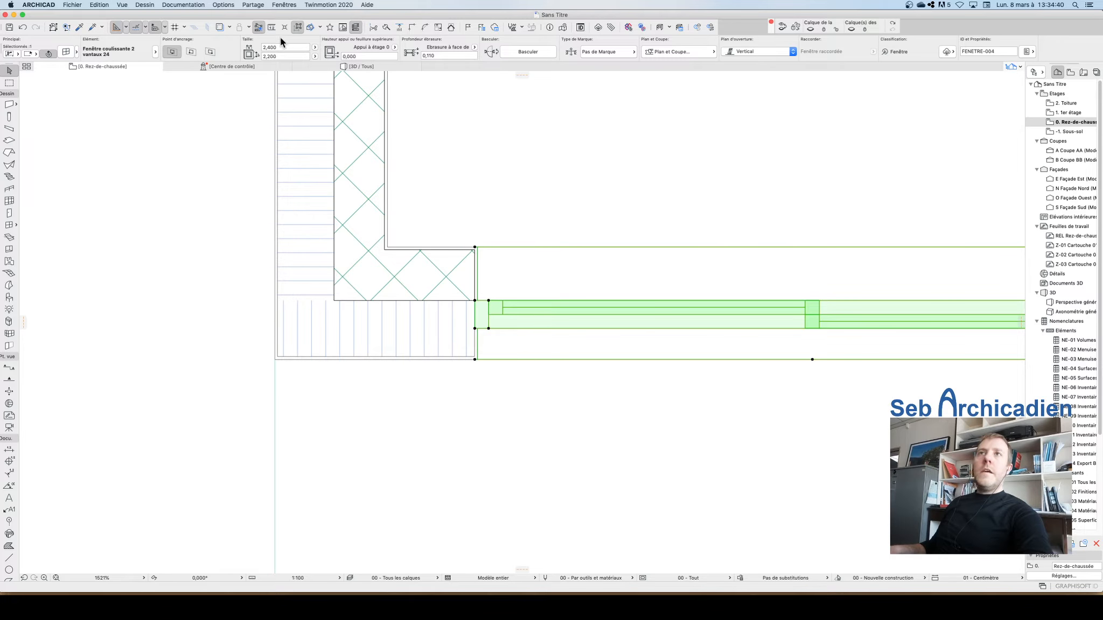
click(271, 27)
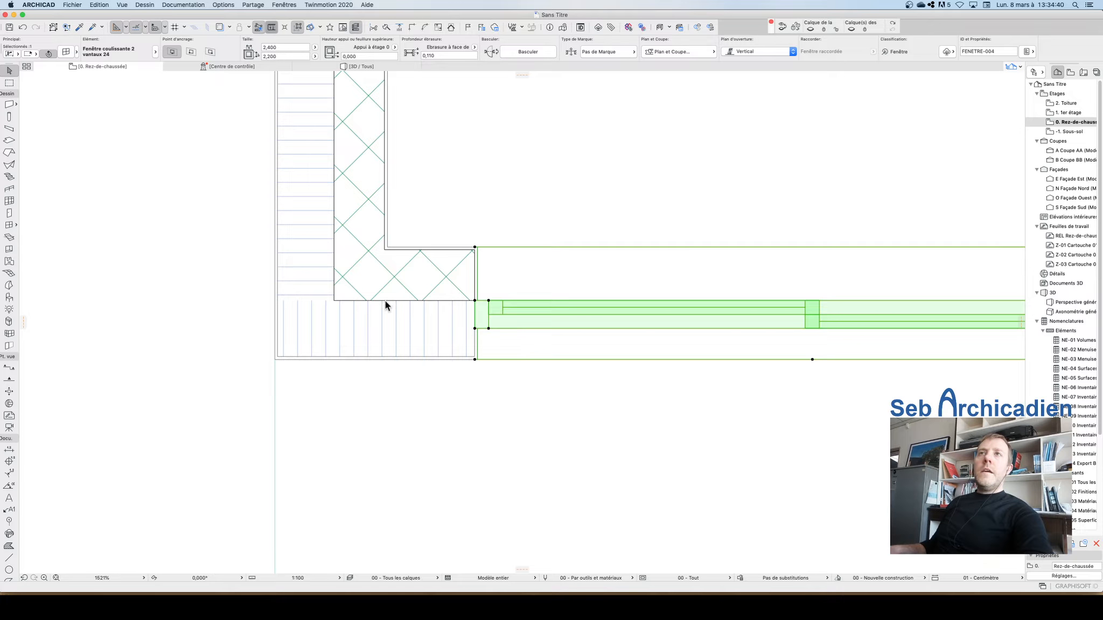
click(474, 300)
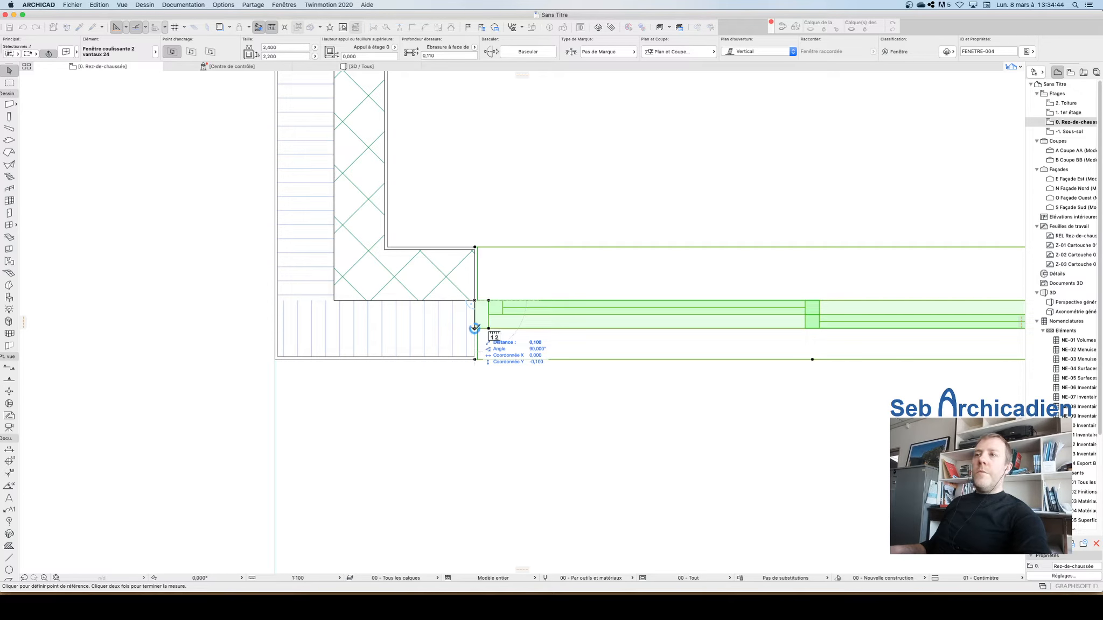
key(Escape)
key(Escape)
Step: Open the sliding window's settings and set its frame offset to 0 in the frame and sash options
scroll(419, 426, down, 2)
click(523, 376)
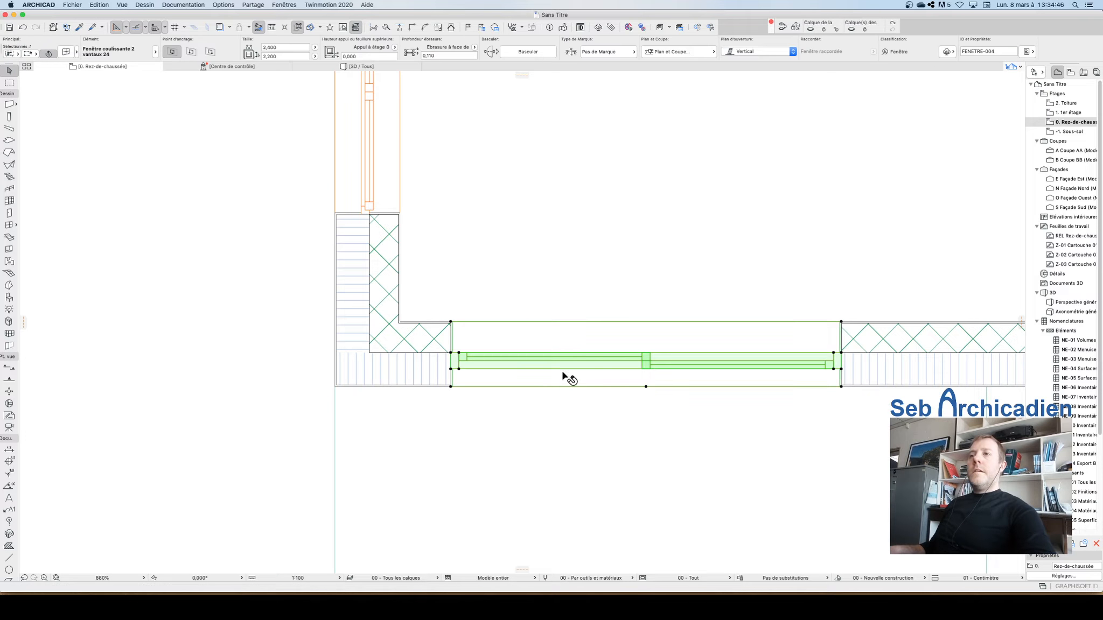
key(super+t)
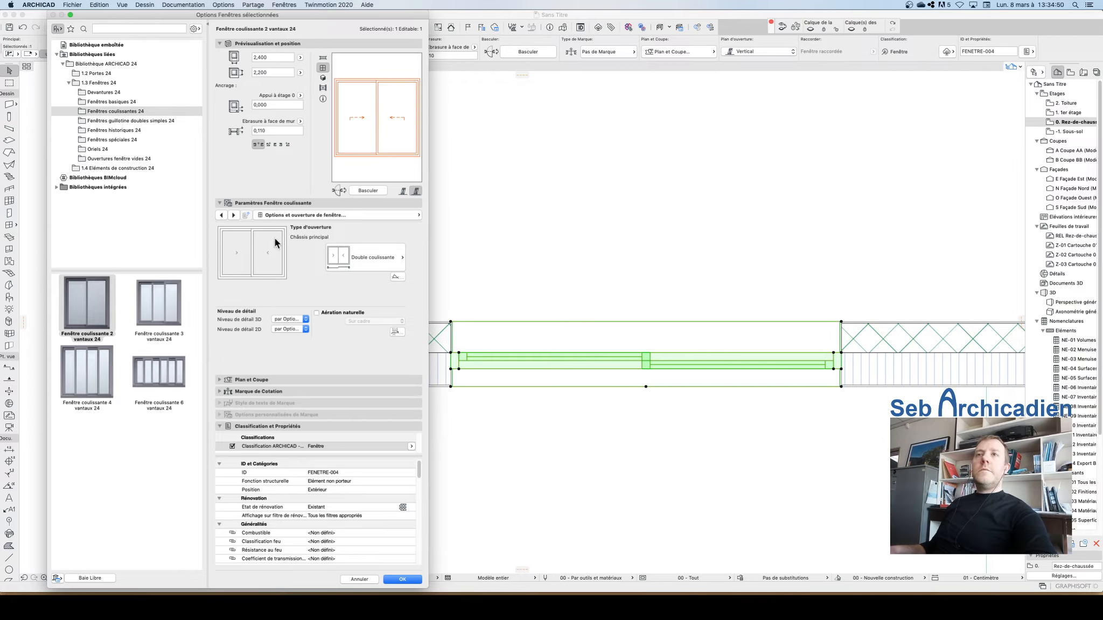
click(283, 215)
click(503, 221)
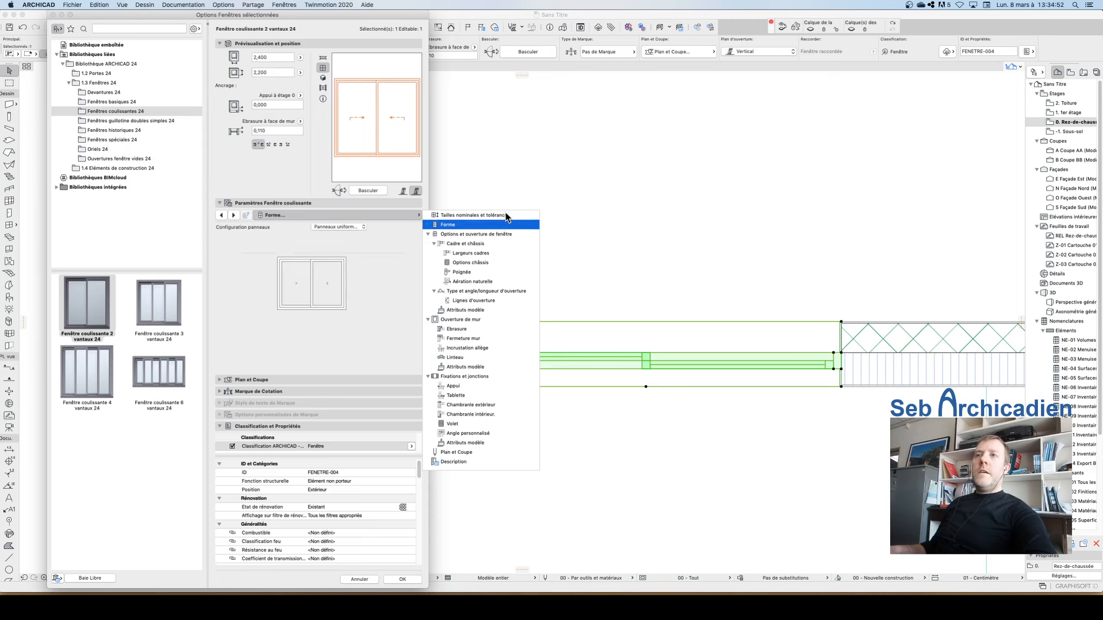
click(506, 213)
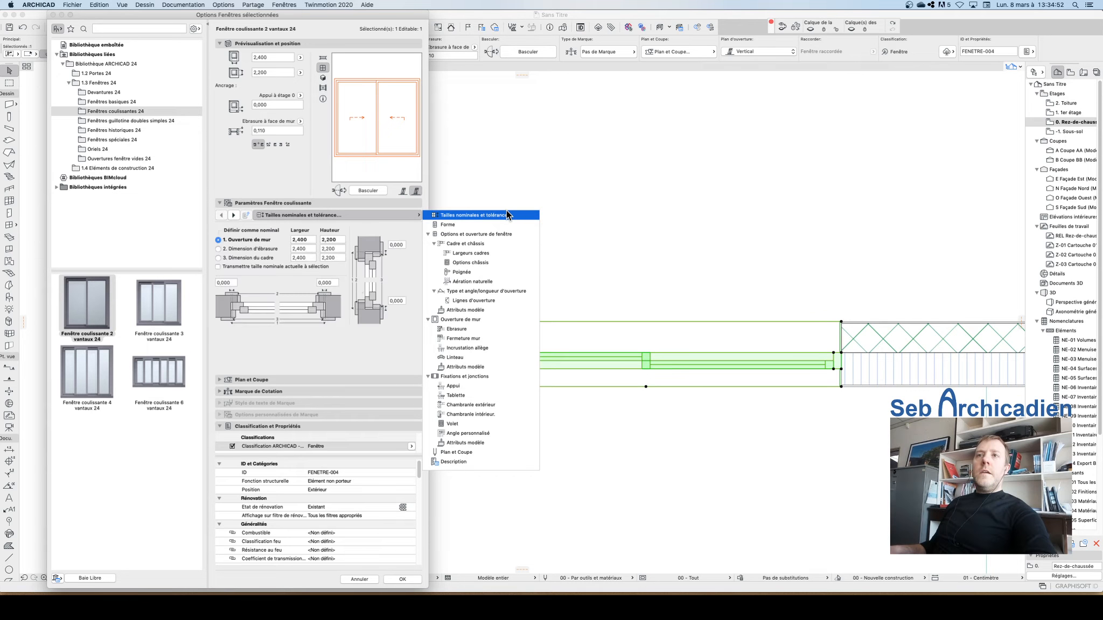
click(458, 225)
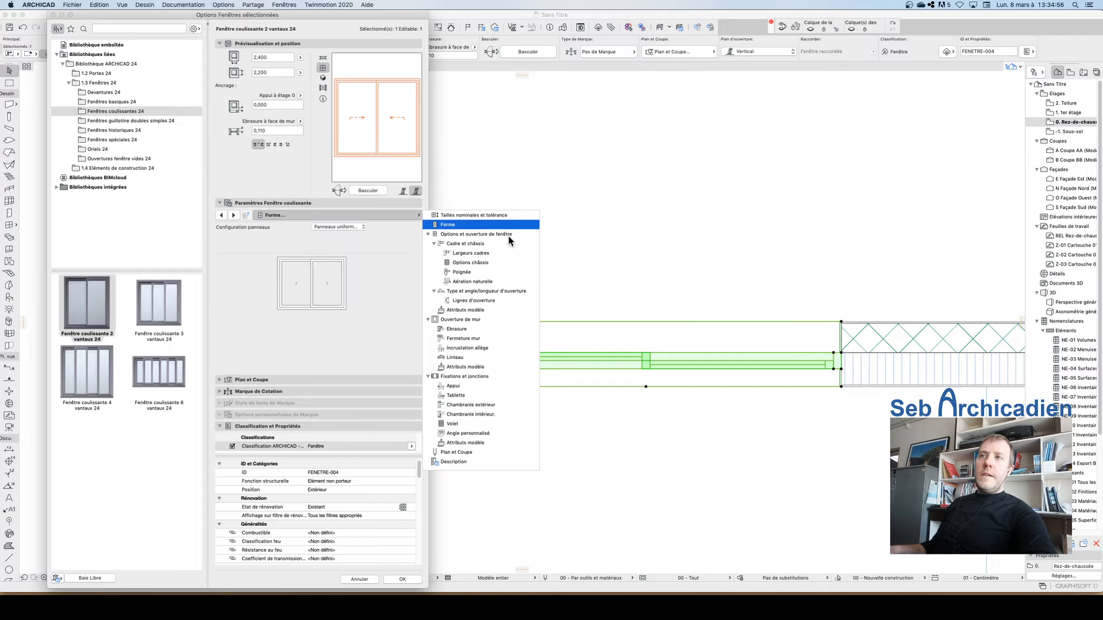
click(508, 234)
click(462, 244)
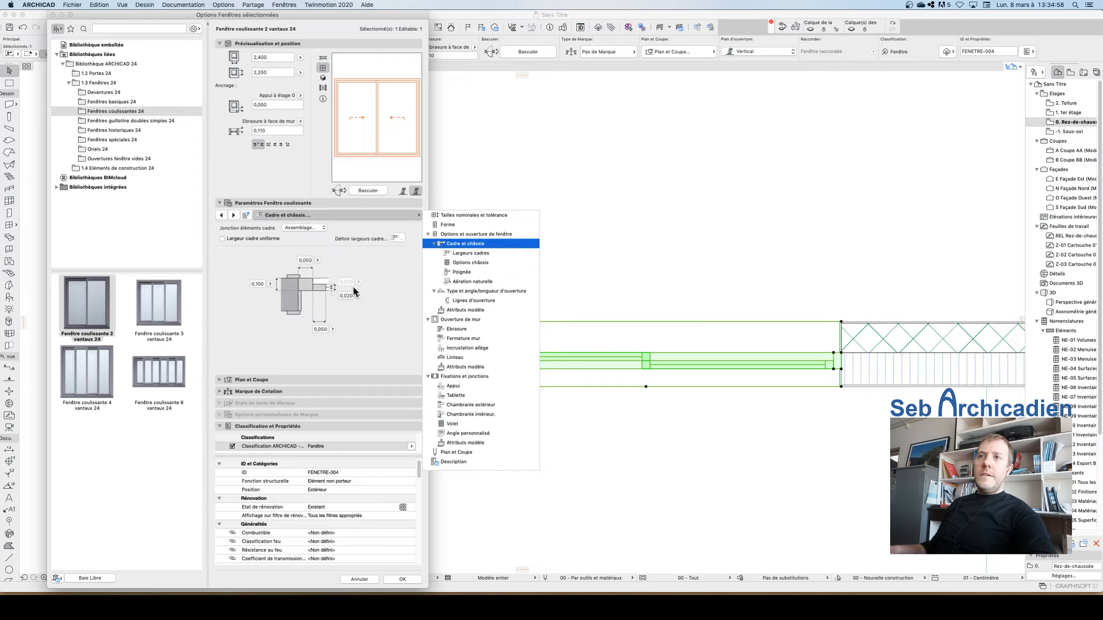
click(263, 282)
click(259, 284)
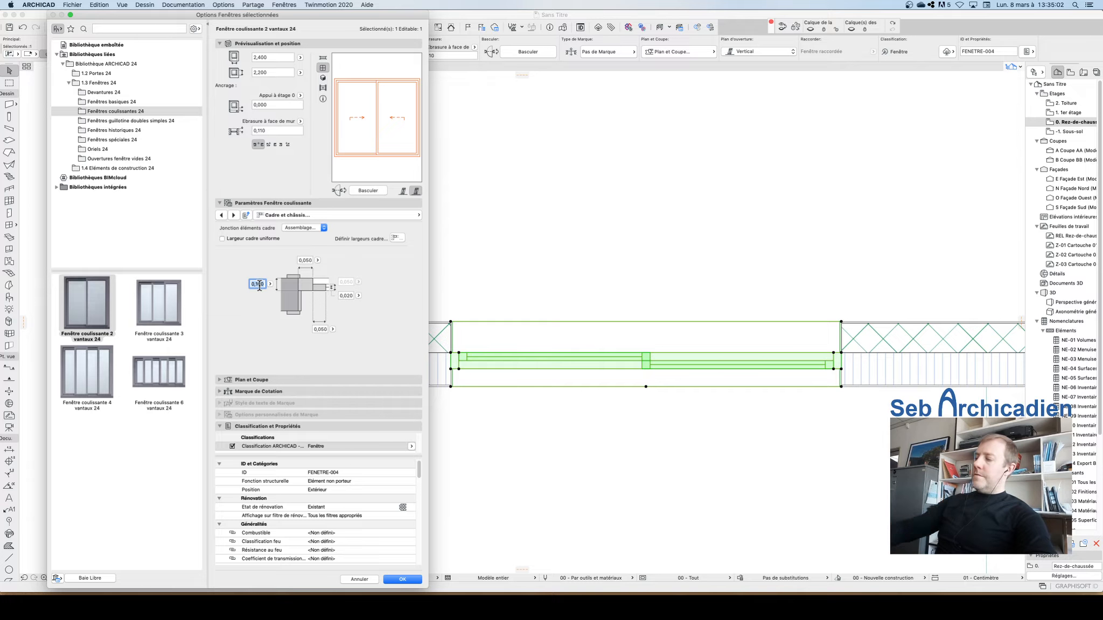
text(0,0)
key(Return)
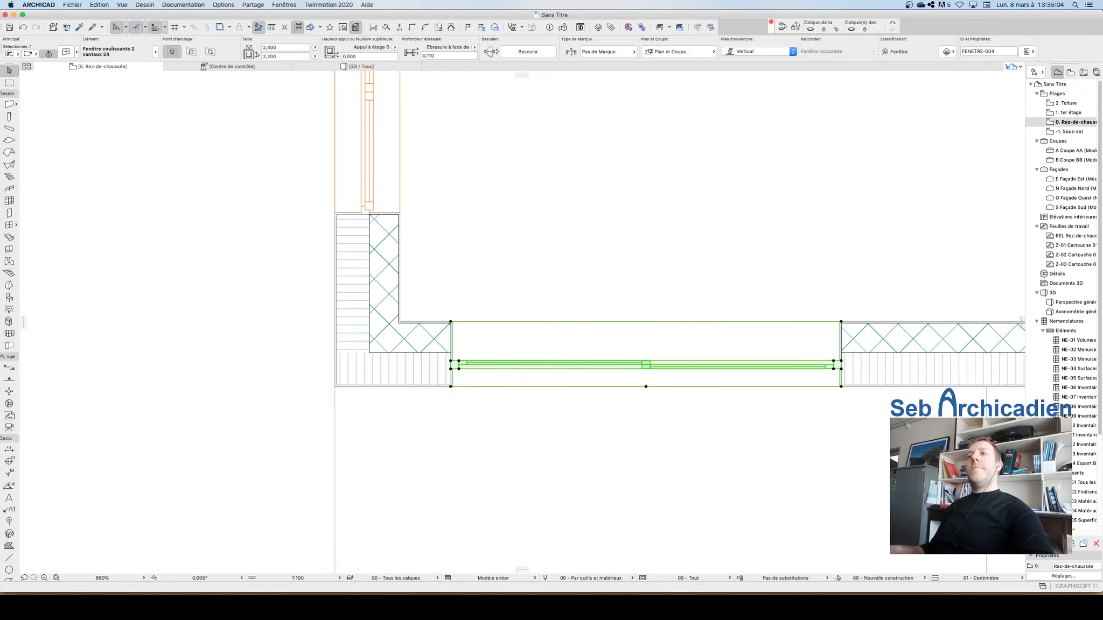
Step: Set the sliding window's reveal depth from the wall face to 0.16 m
click(446, 55)
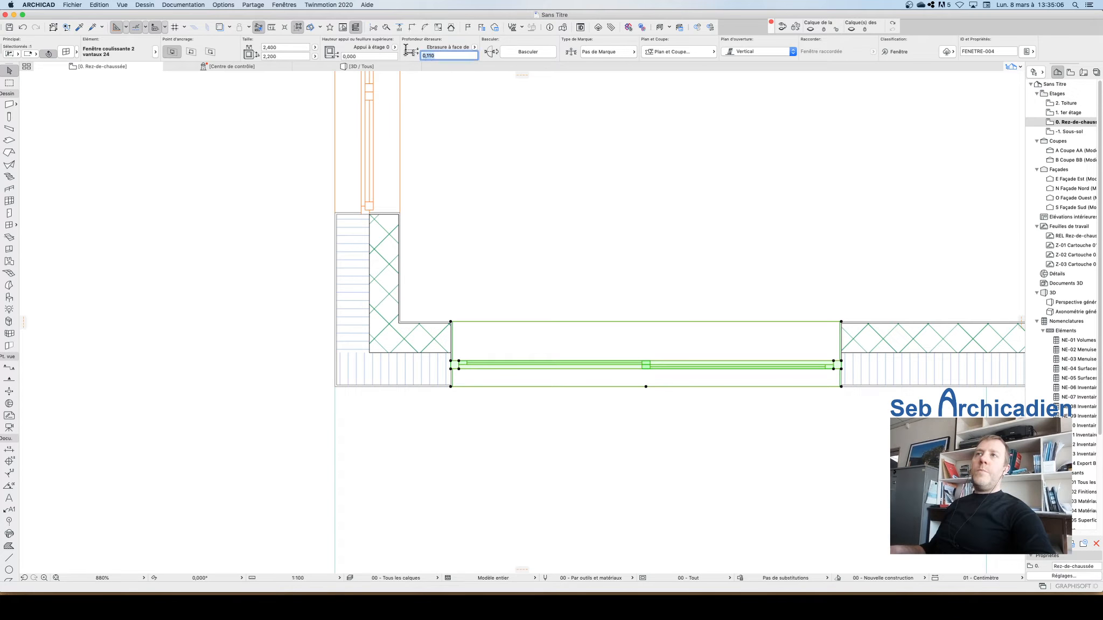
text(0)
key(Return)
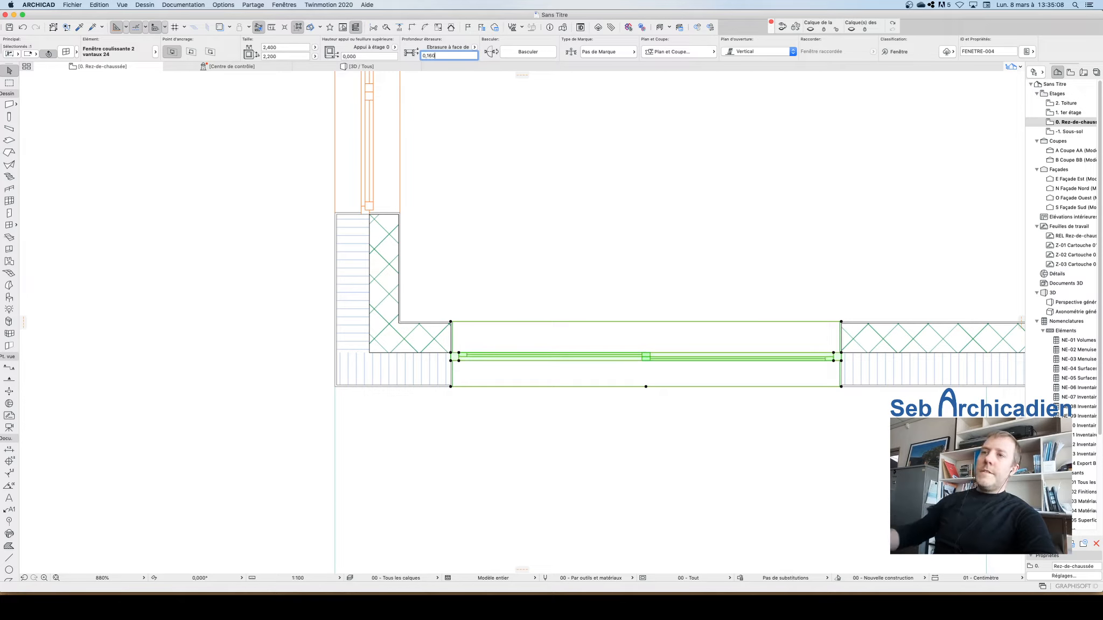
Step: Set the small window in the lower exterior wall to a reveal depth of 0.16 m
click(367, 419)
scroll(366, 419, down, 3)
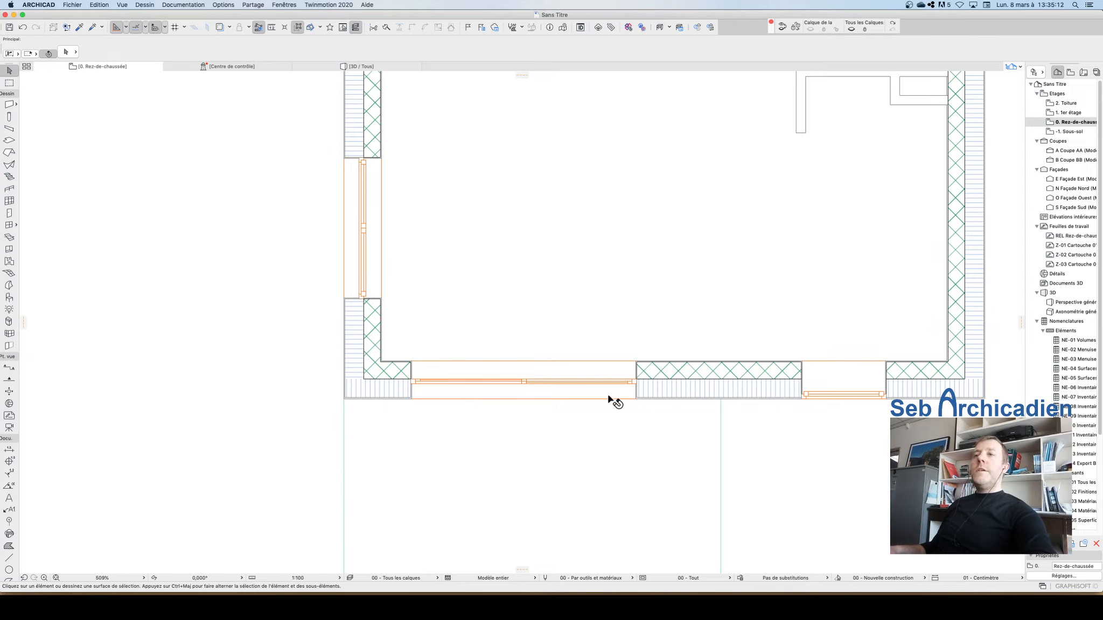
scroll(532, 471, down, 3)
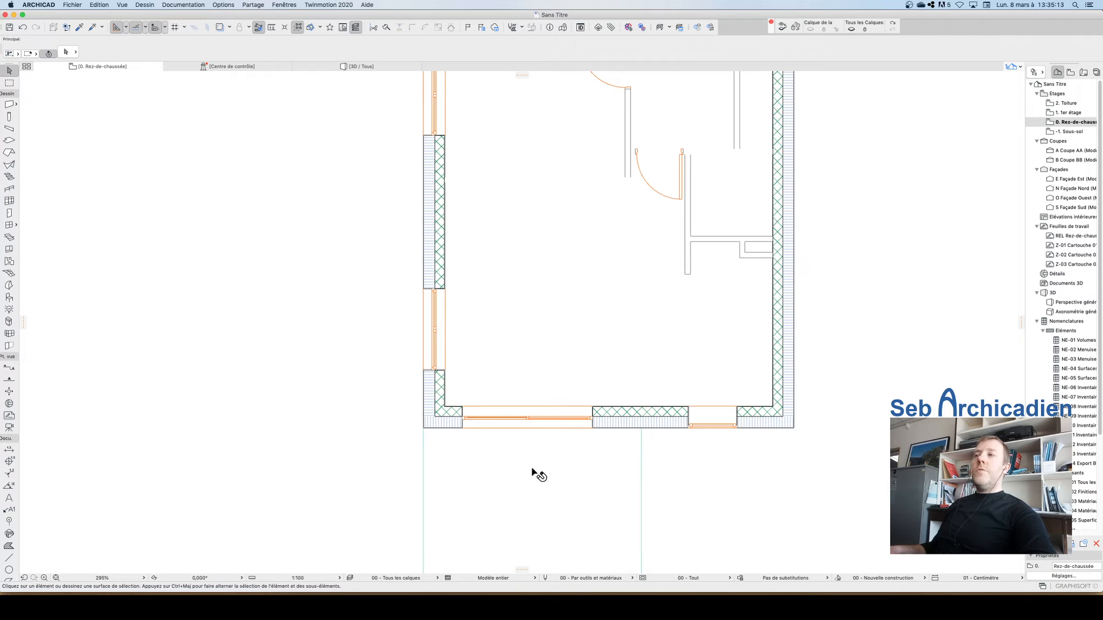
click(687, 430)
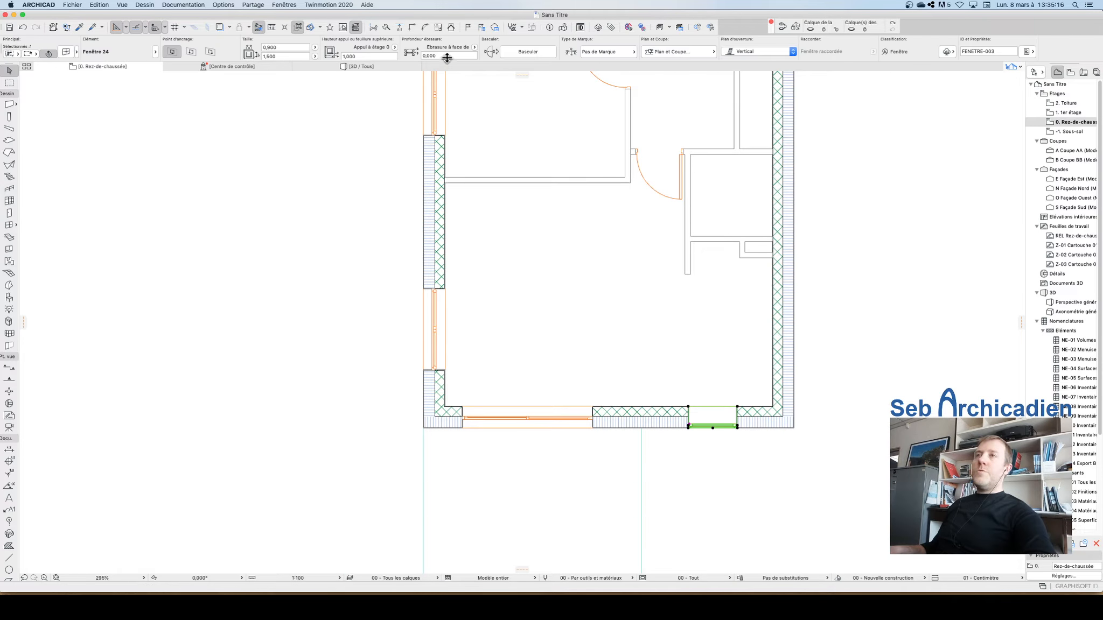
click(447, 56)
text(0)
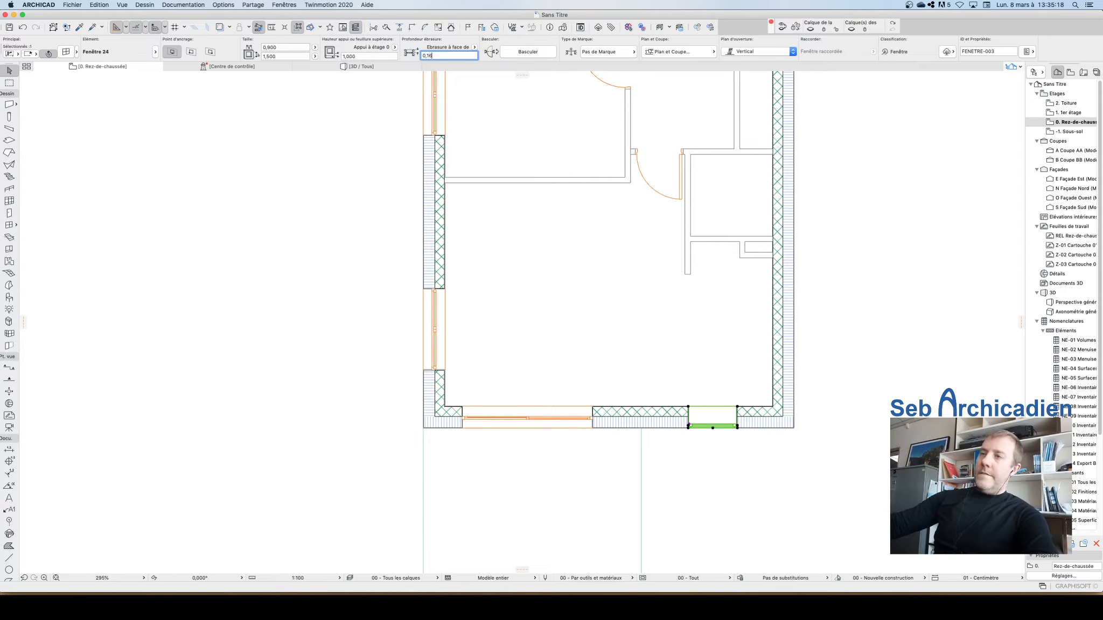
text(,16)
key(Return)
Step: Inspect the building in the 3D view, orbiting around the terrace and windows, then return to the floor plan
click(211, 238)
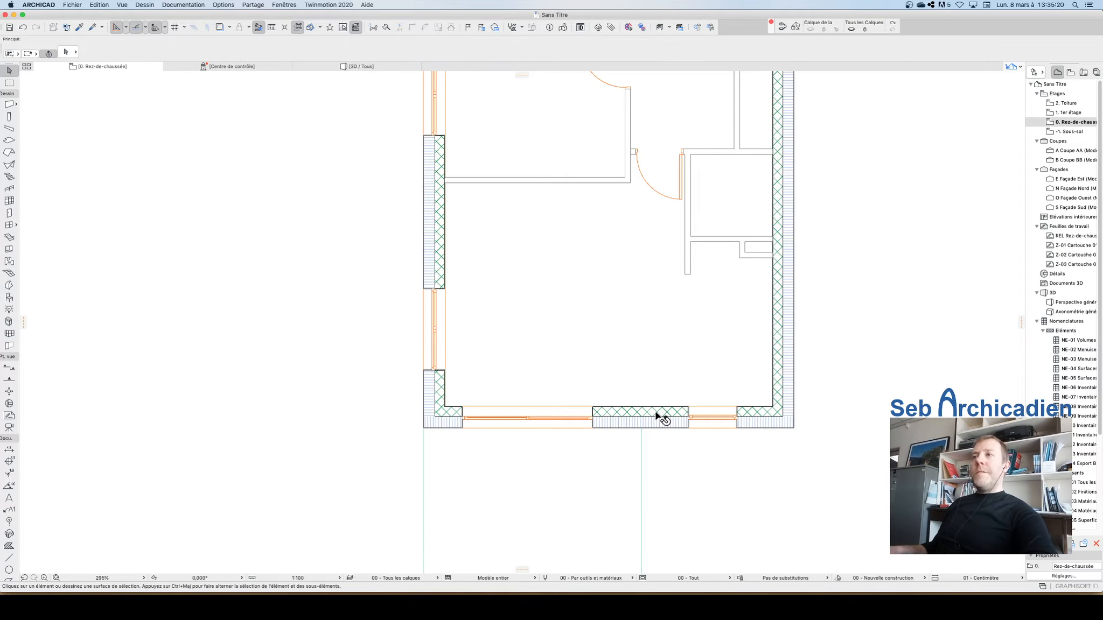
scroll(658, 415, down, 5)
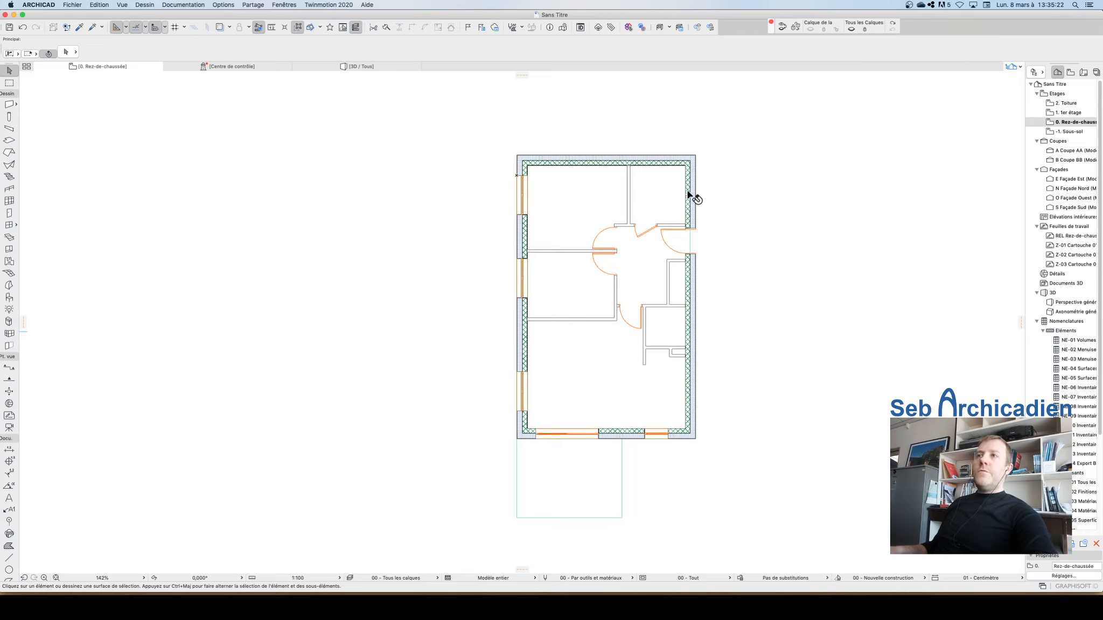
click(380, 69)
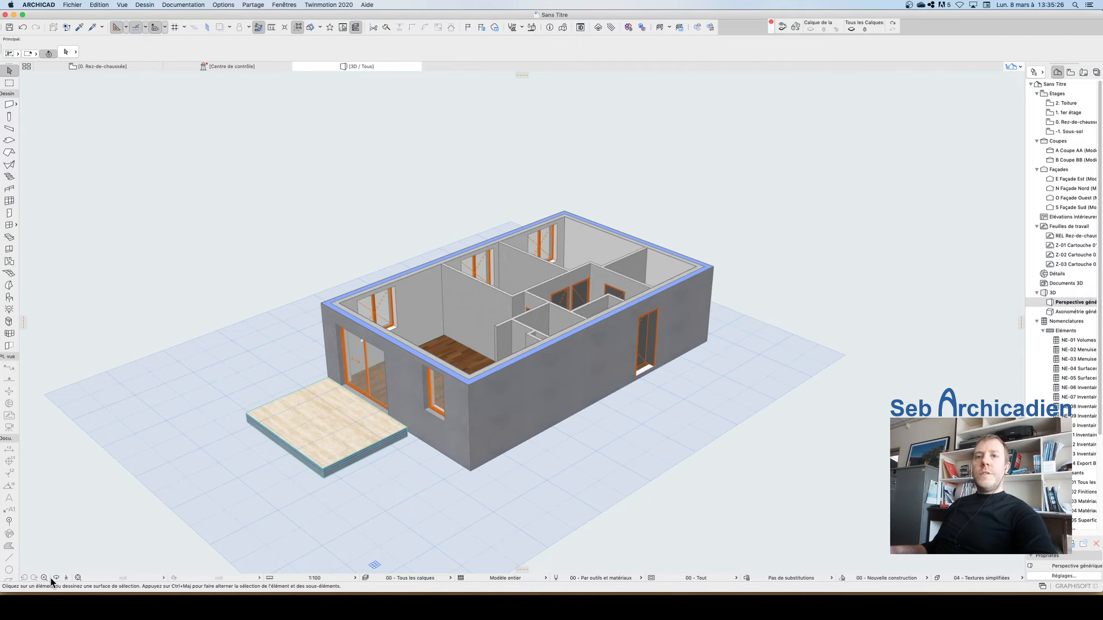
click(56, 579)
drag(356, 345, 649, 437)
scroll(521, 387, up, 5)
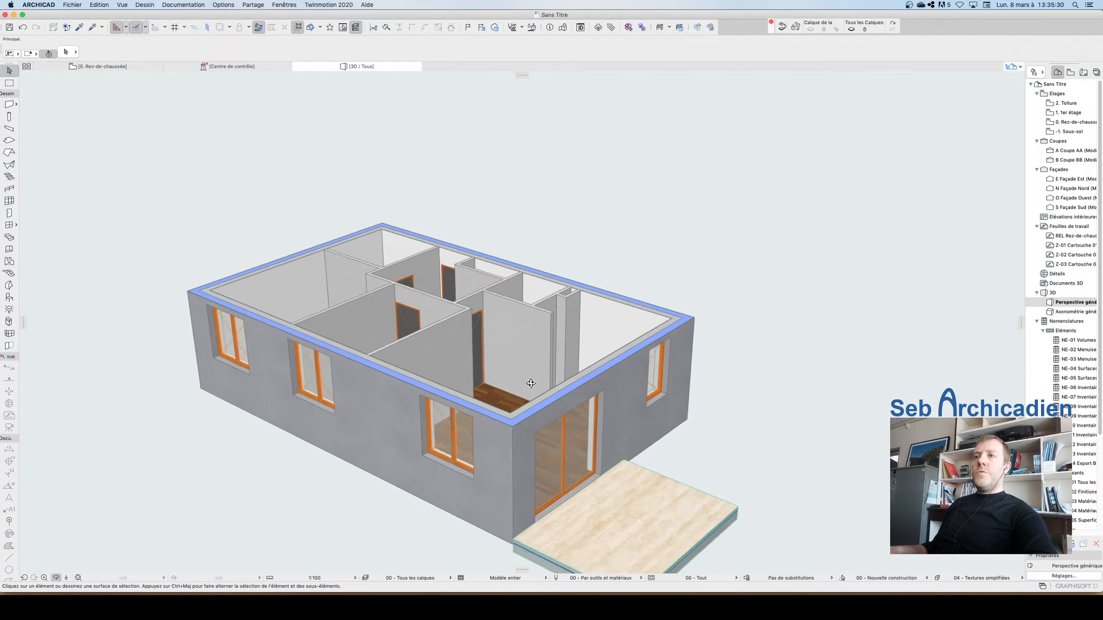
scroll(663, 356, down, 5)
scroll(571, 447, up, 3)
drag(594, 422, 585, 355)
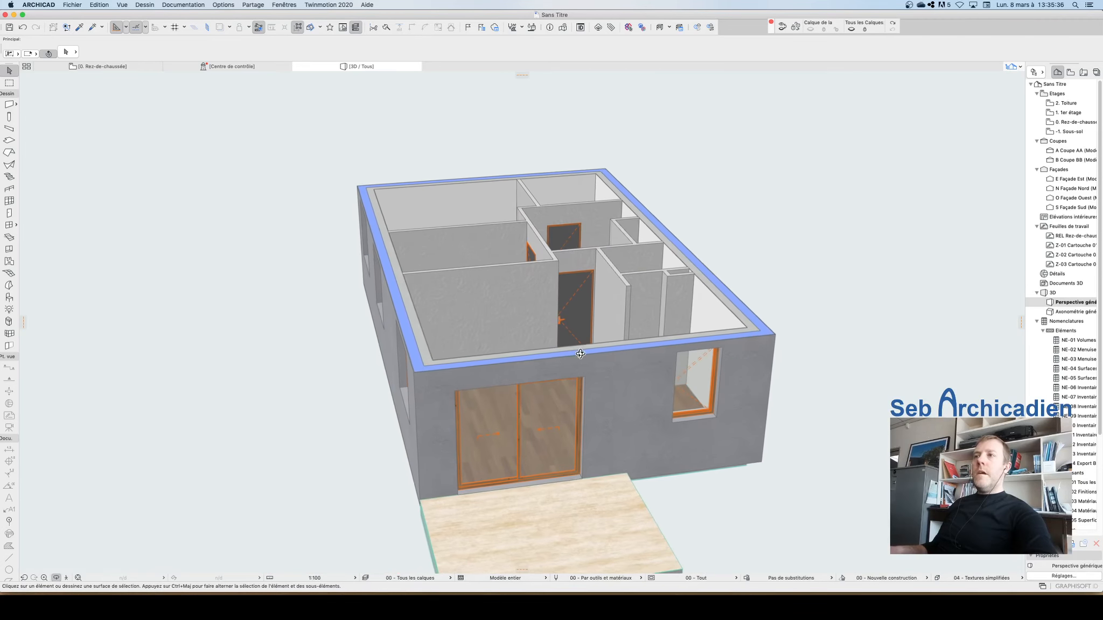
scroll(364, 364, down, 4)
scroll(612, 318, up, 3)
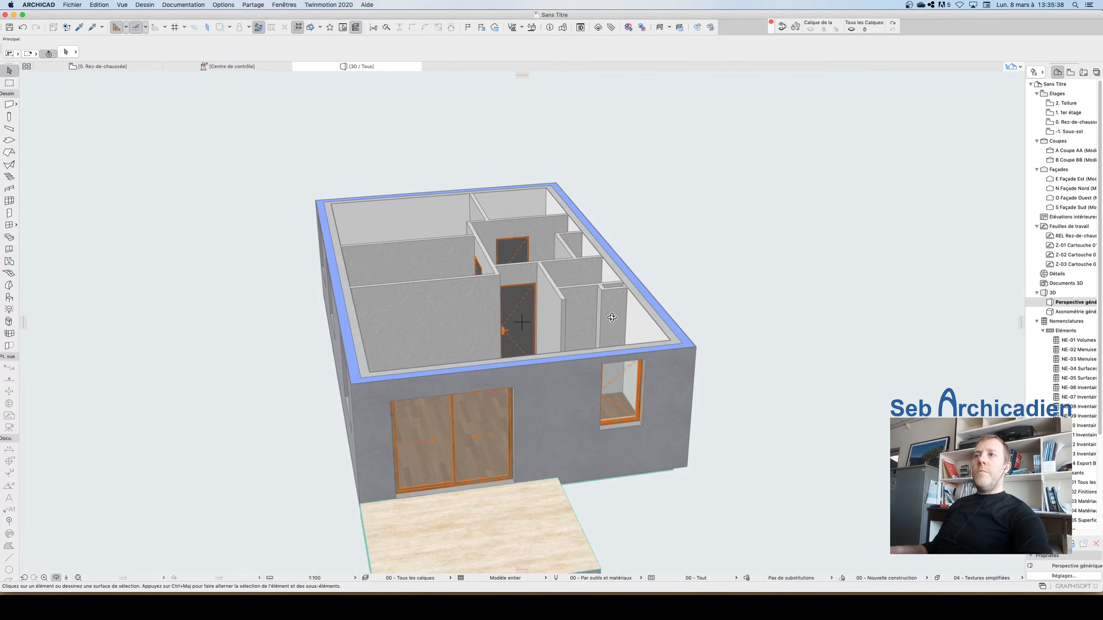
key(Escape)
click(96, 65)
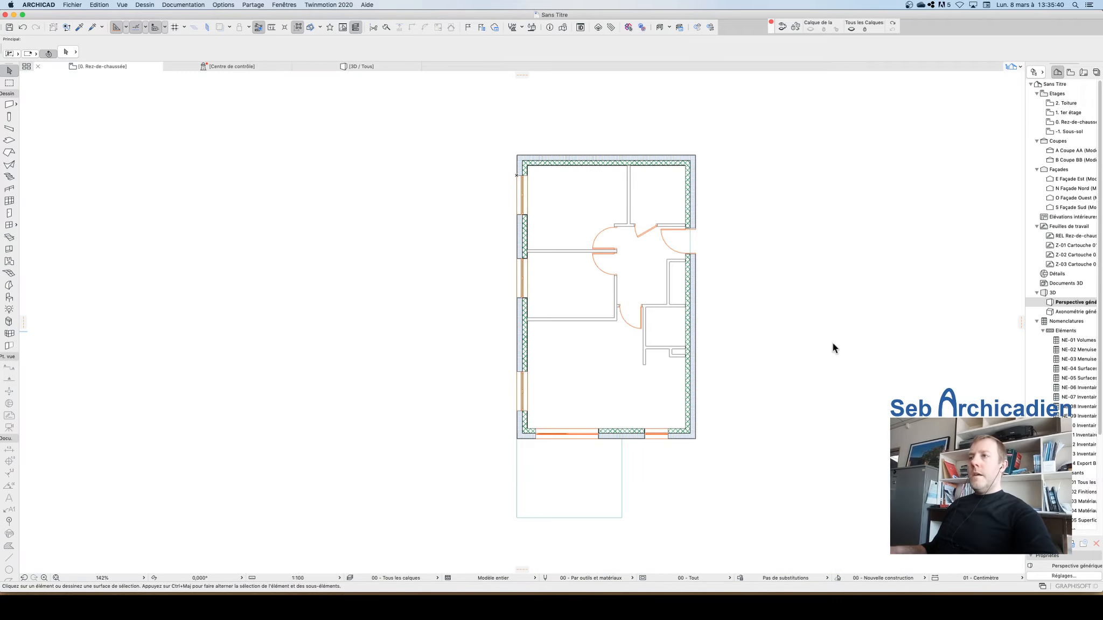
scroll(682, 364, up, 5)
scroll(614, 431, down, 2)
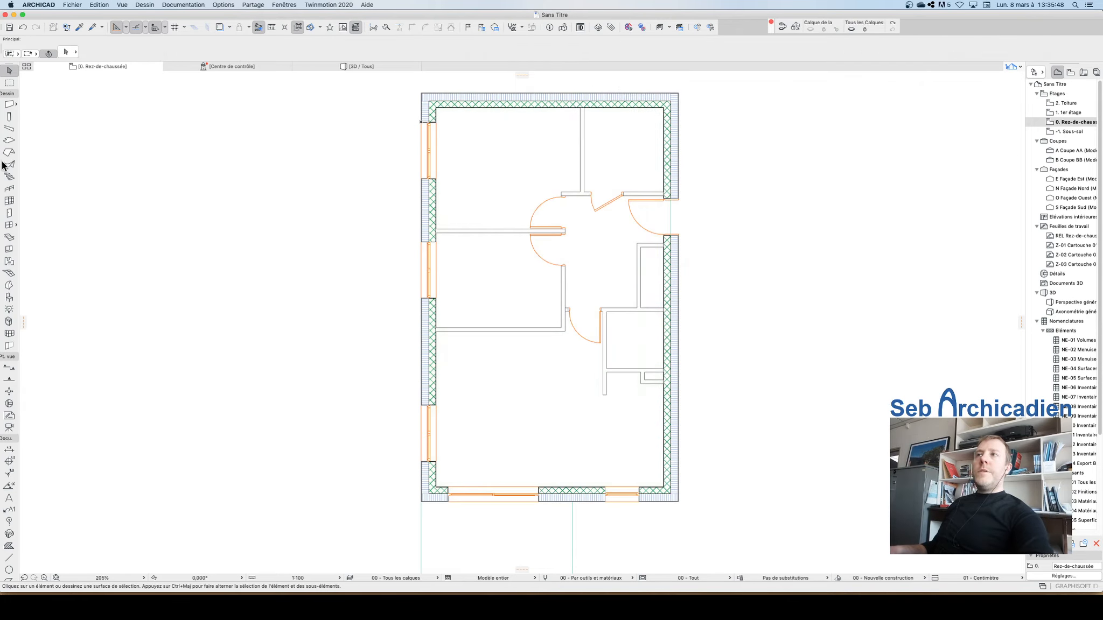
Step: Pick the Baignoire 24 bathtub from the sanitary library and place it against the top wall of the upper-right room
click(9, 298)
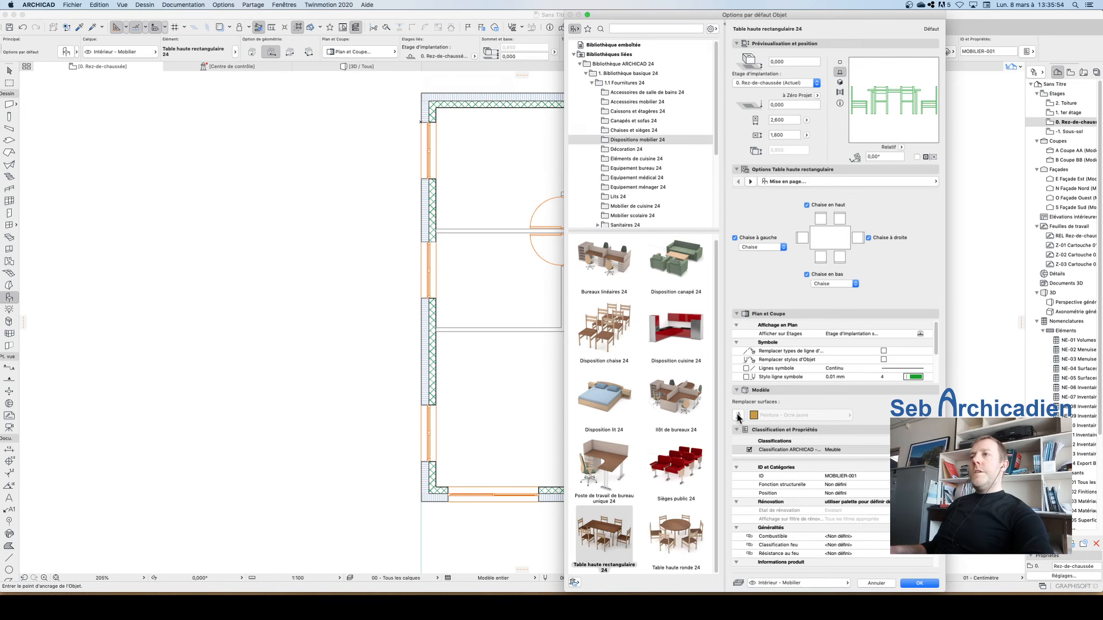
scroll(639, 98, down, 3)
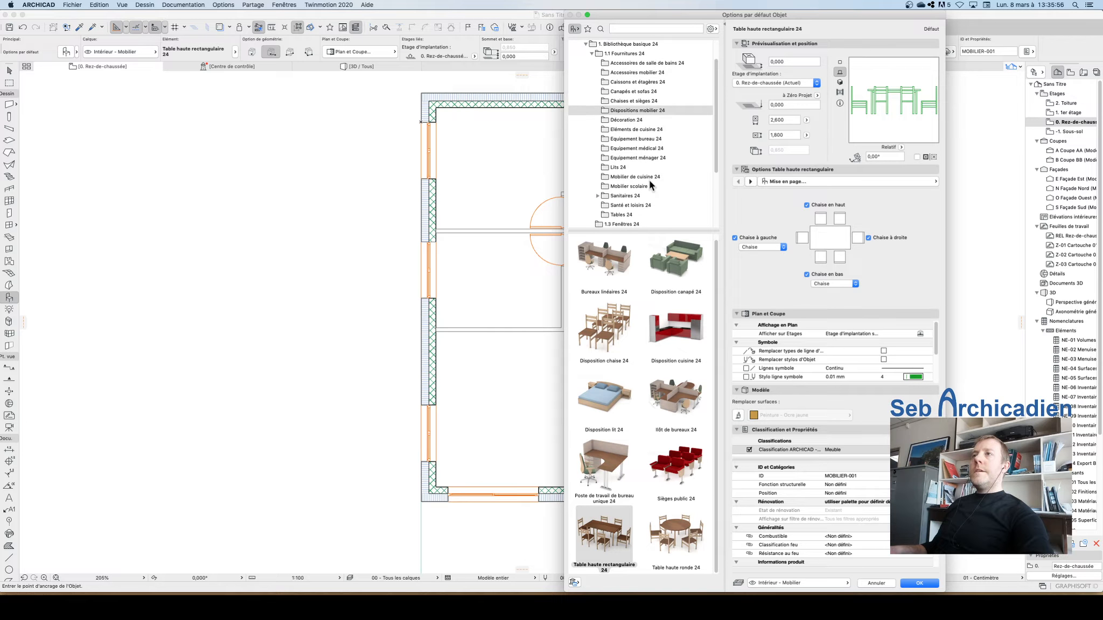
click(641, 177)
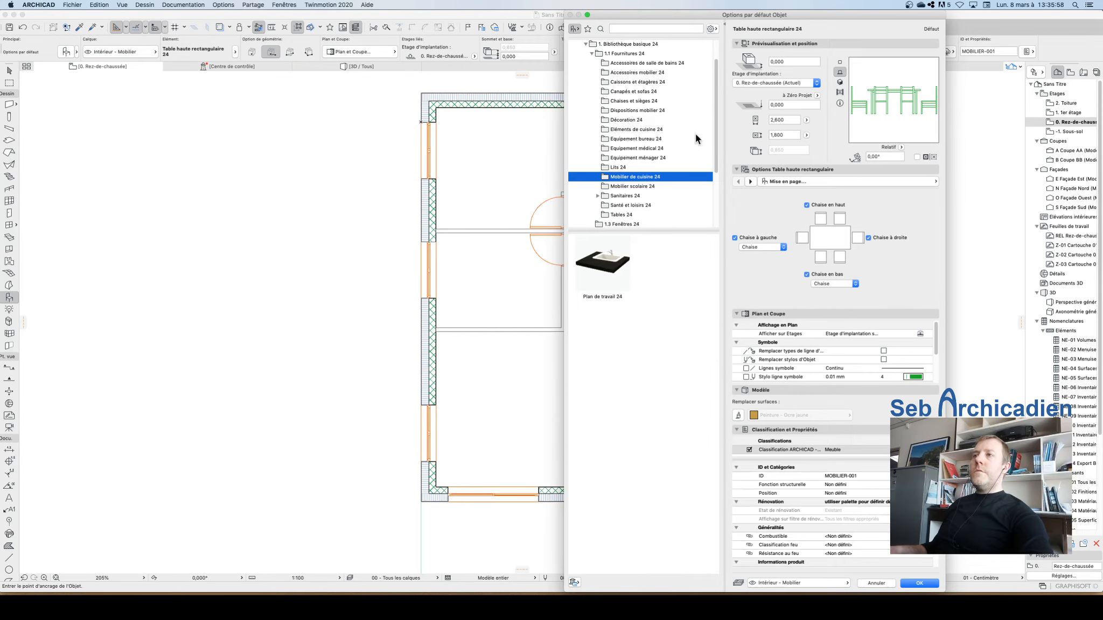
click(601, 196)
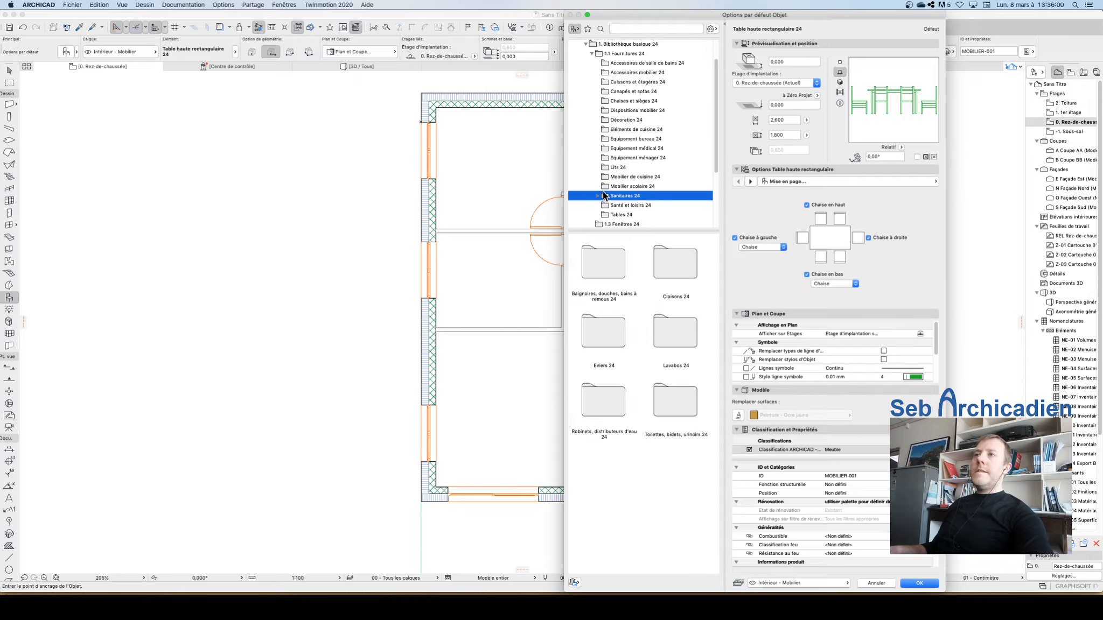
click(596, 197)
scroll(619, 161, down, 5)
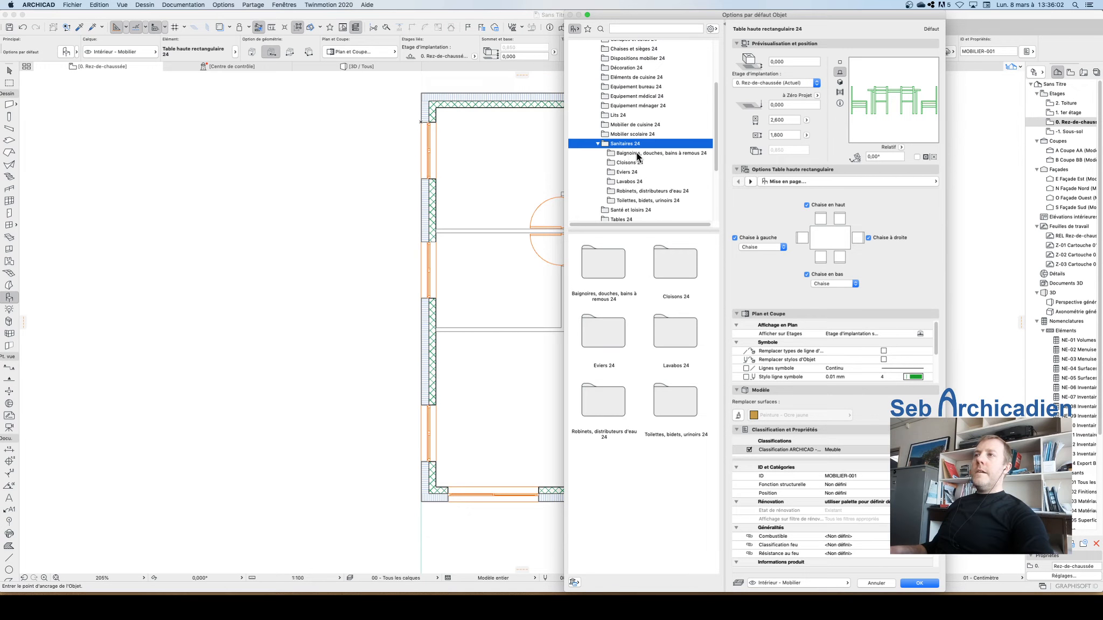
click(644, 154)
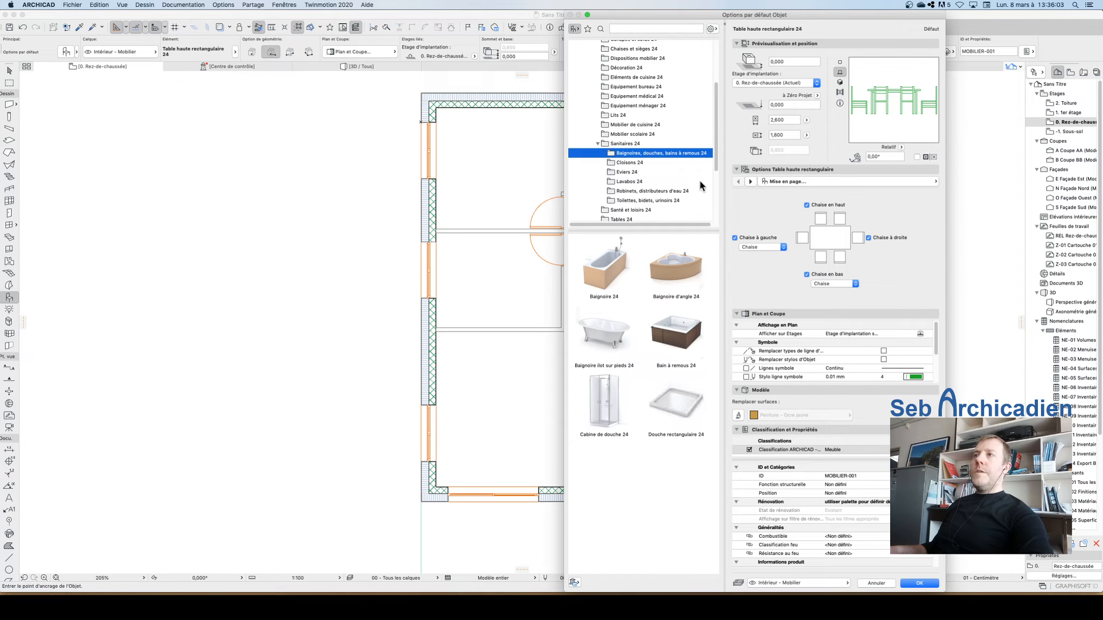
click(606, 269)
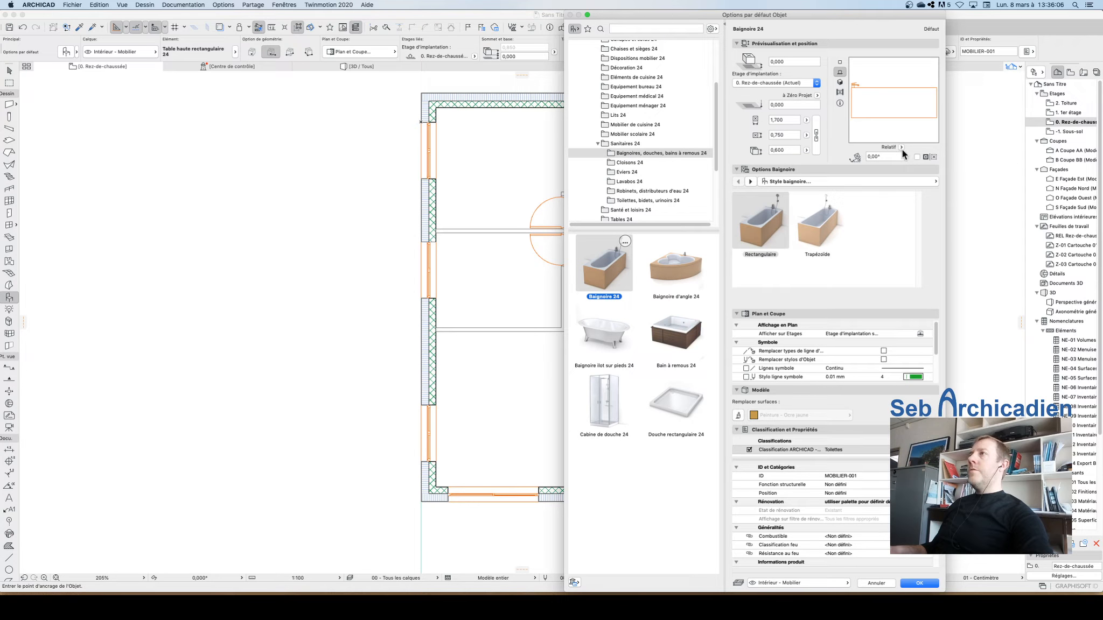
click(838, 63)
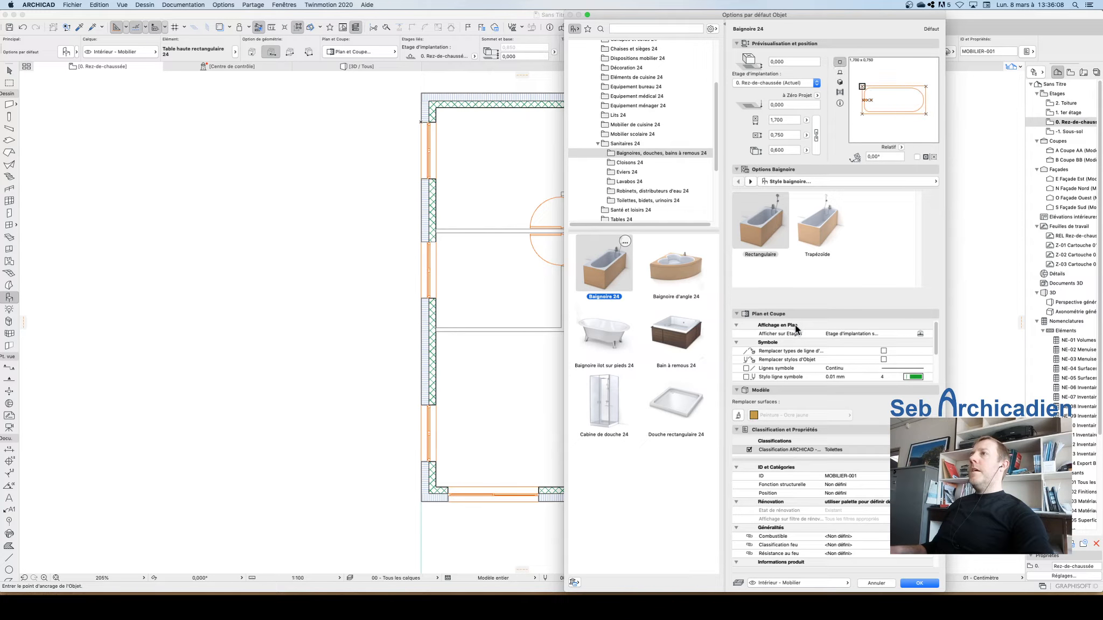
click(922, 582)
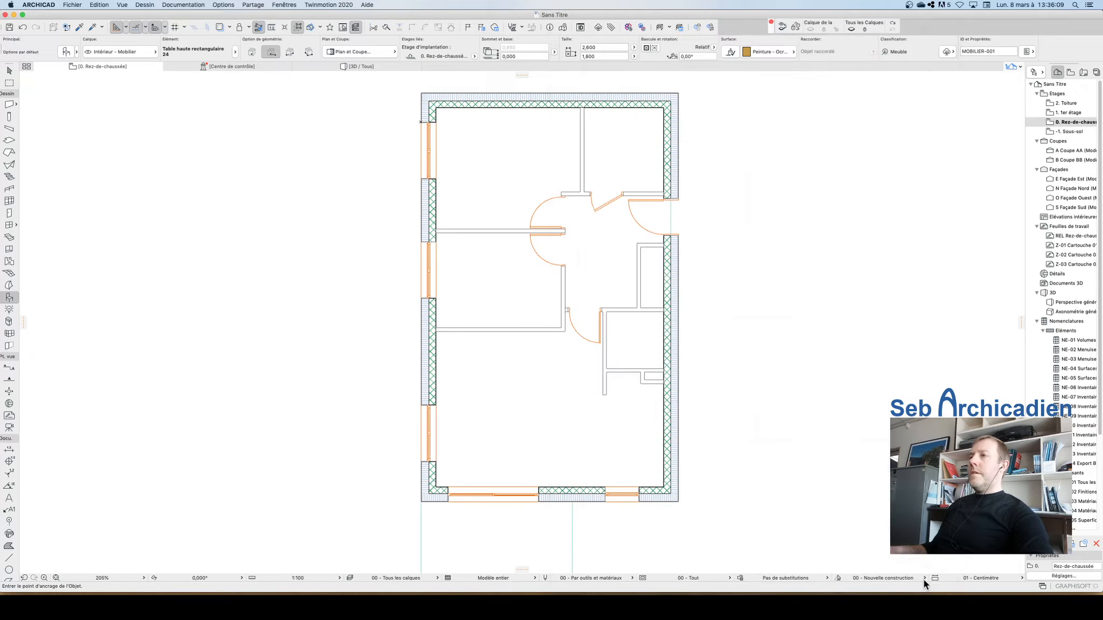
click(597, 136)
key(Escape)
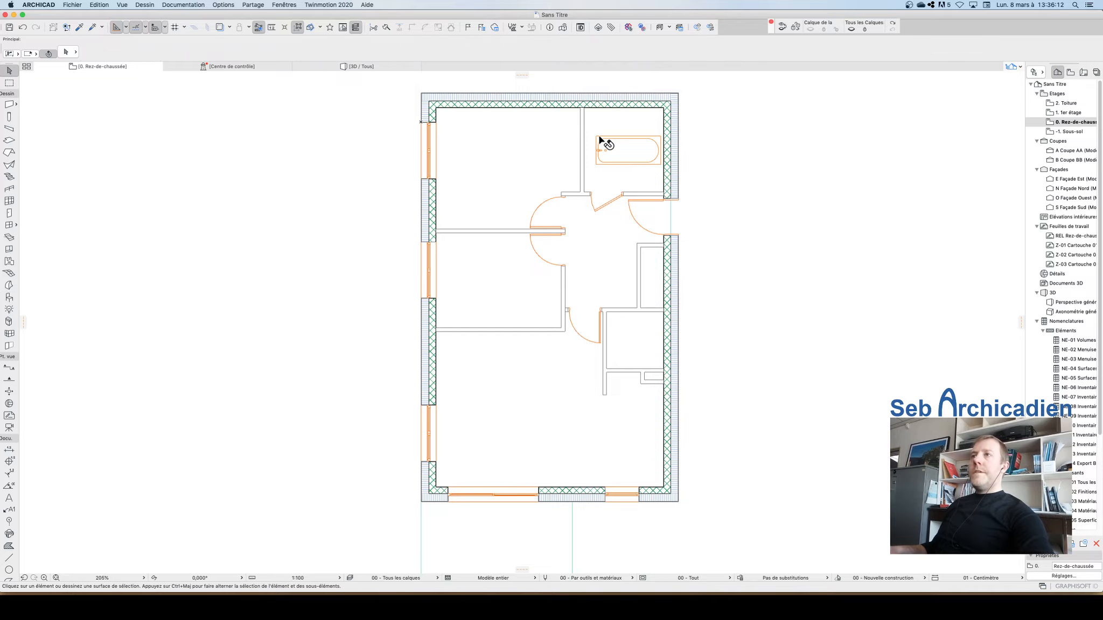
Step: Try to mirror the bathtub about a vertical axis at its left end
click(597, 137)
key(super+m)
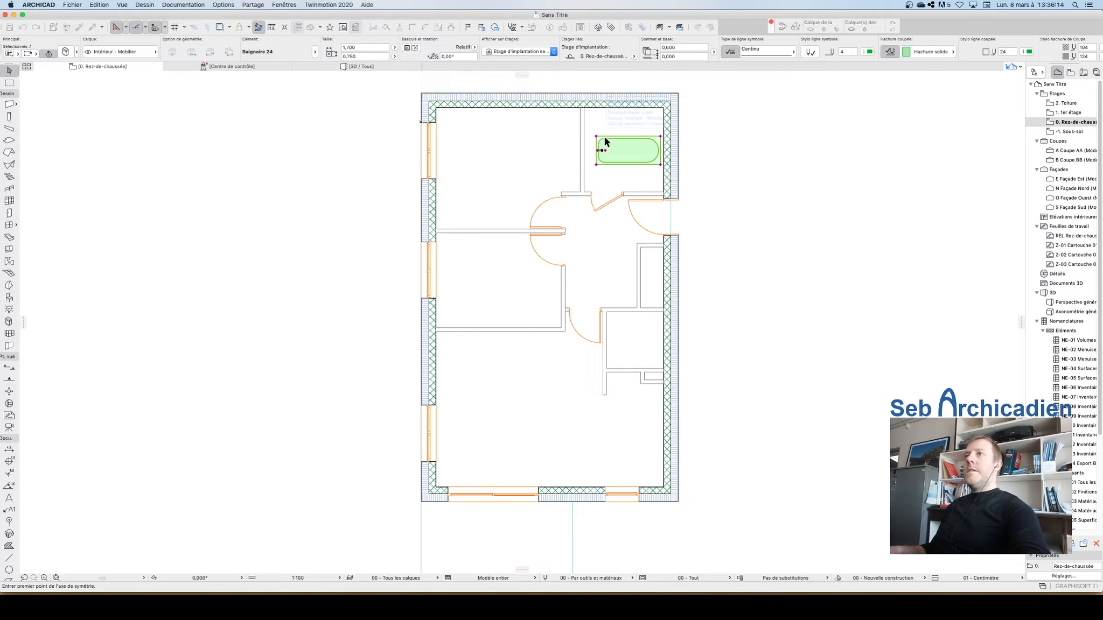
click(597, 138)
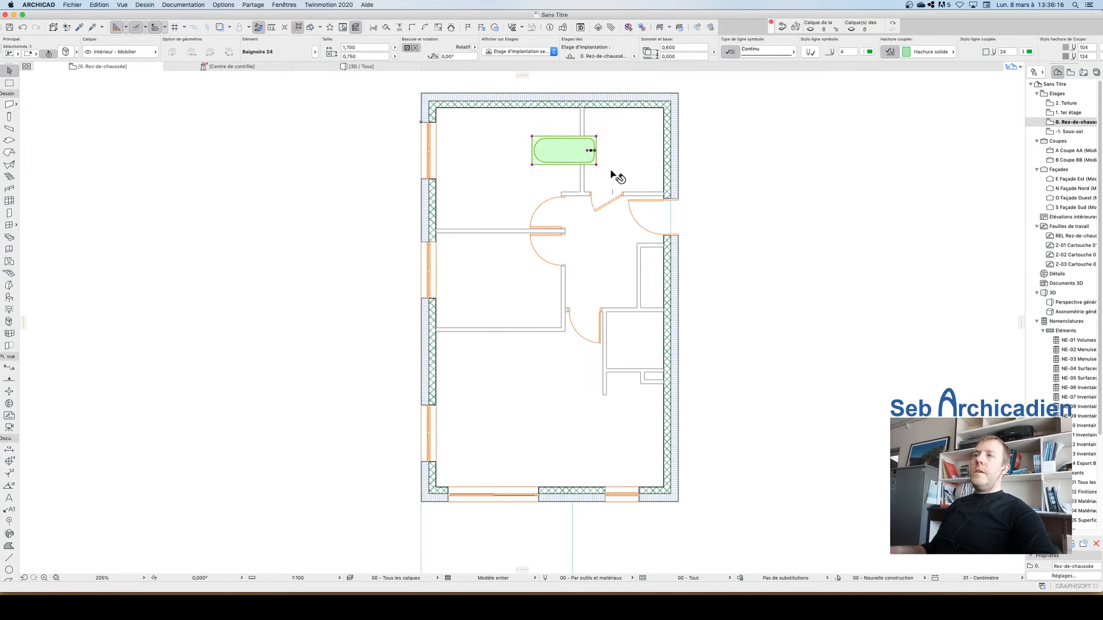
click(617, 173)
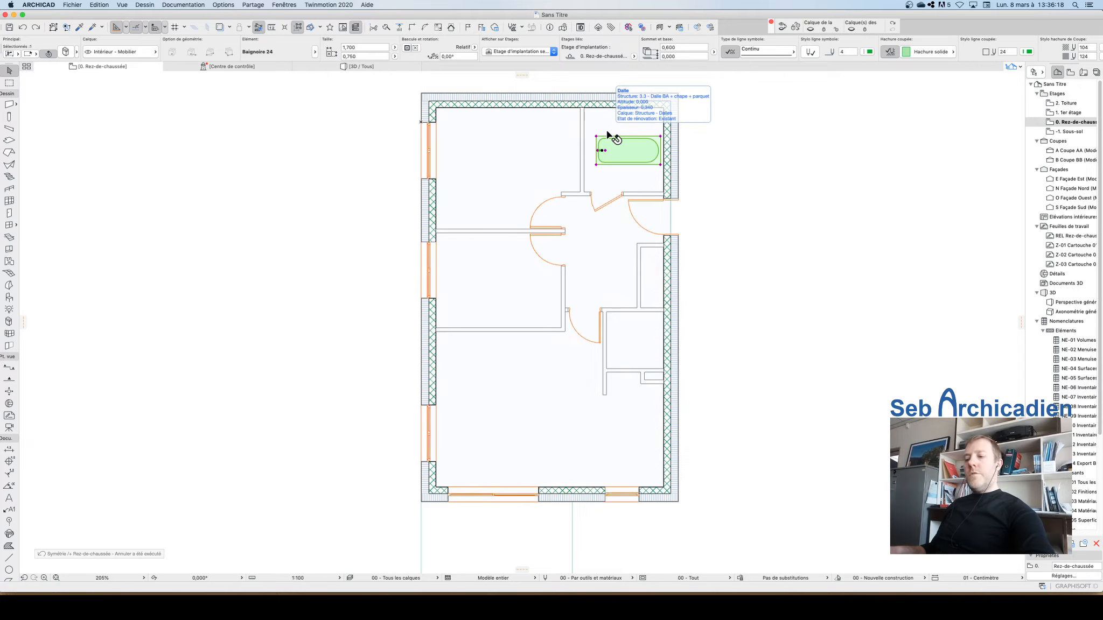
Step: Mirror the bathtub about a vertical axis at its left end
key(super+m)
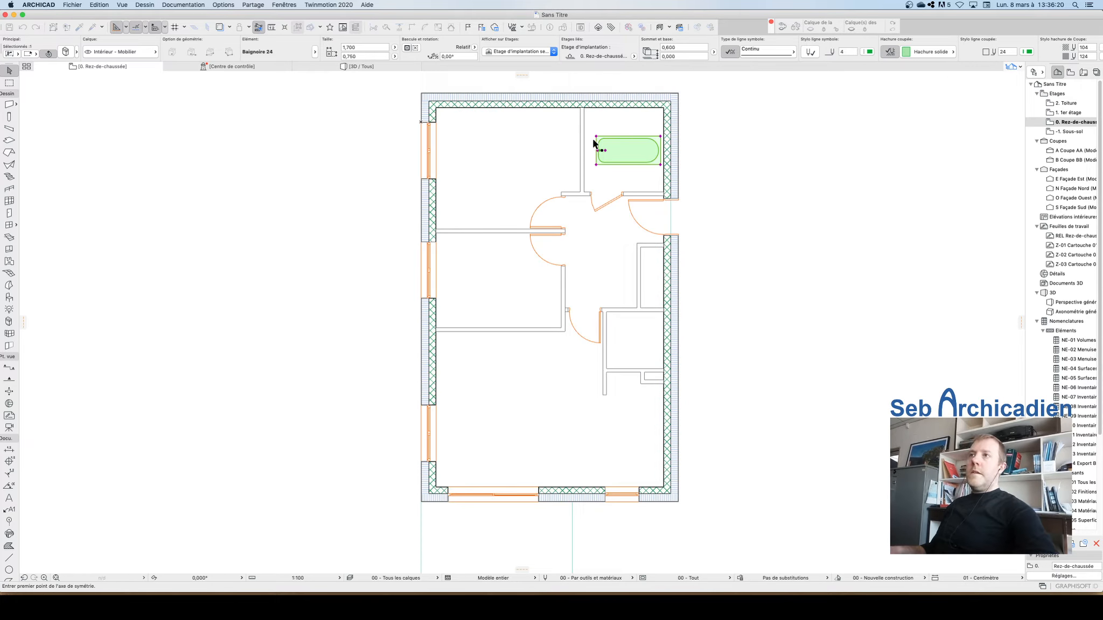
click(597, 143)
click(614, 157)
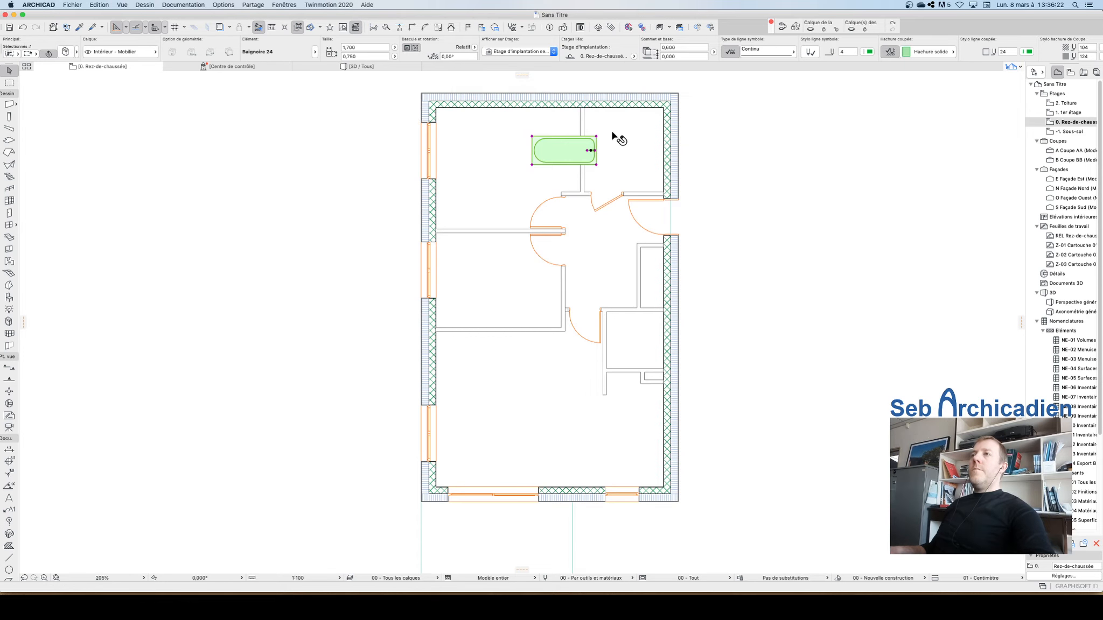
Step: Move the bathtub into the corner against the top wall and the vertical partition on its left
scroll(616, 141, up, 6)
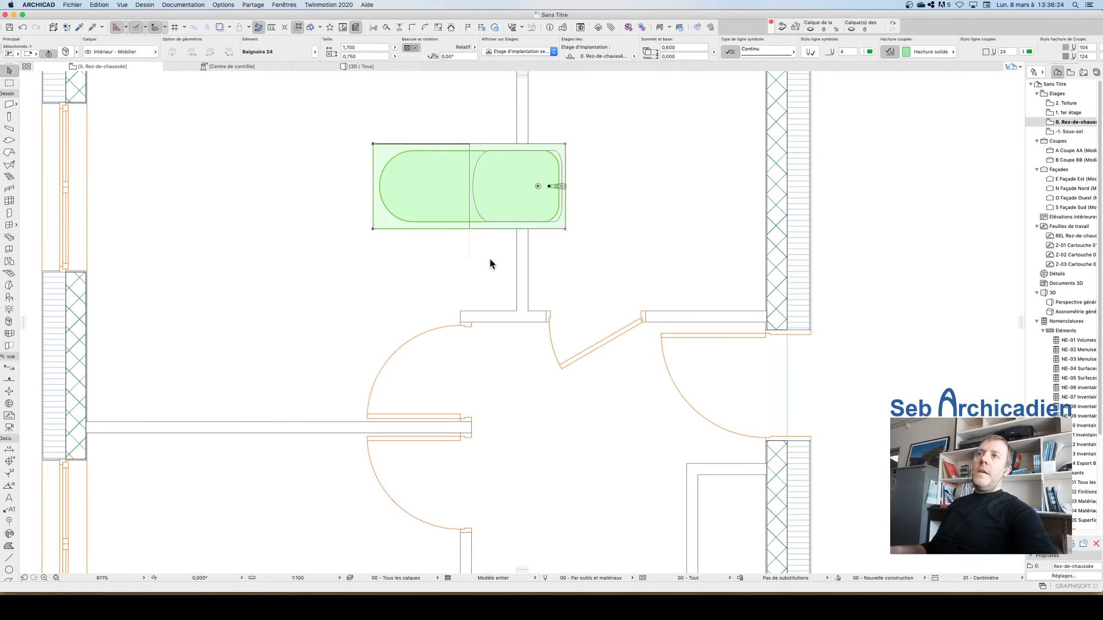
scroll(495, 249, down, 5)
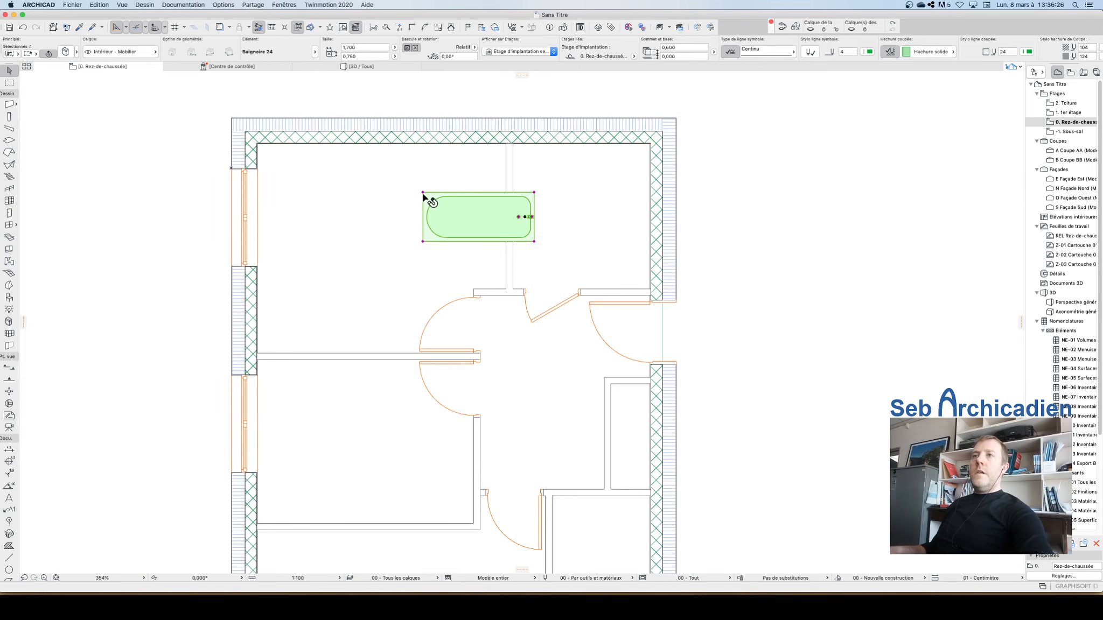
click(423, 193)
click(437, 158)
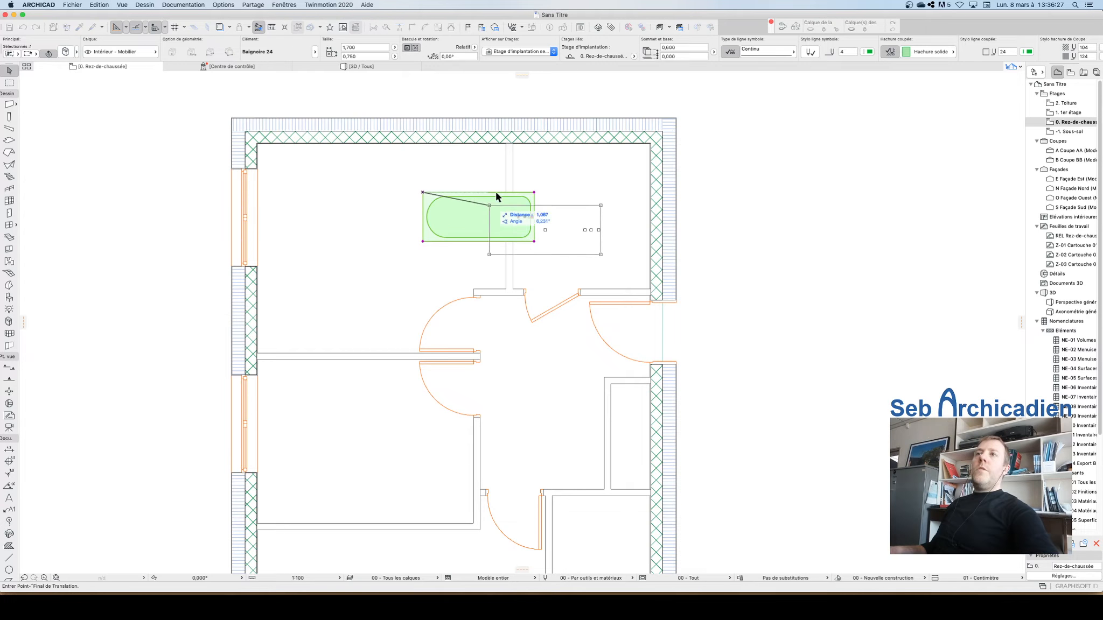
click(513, 144)
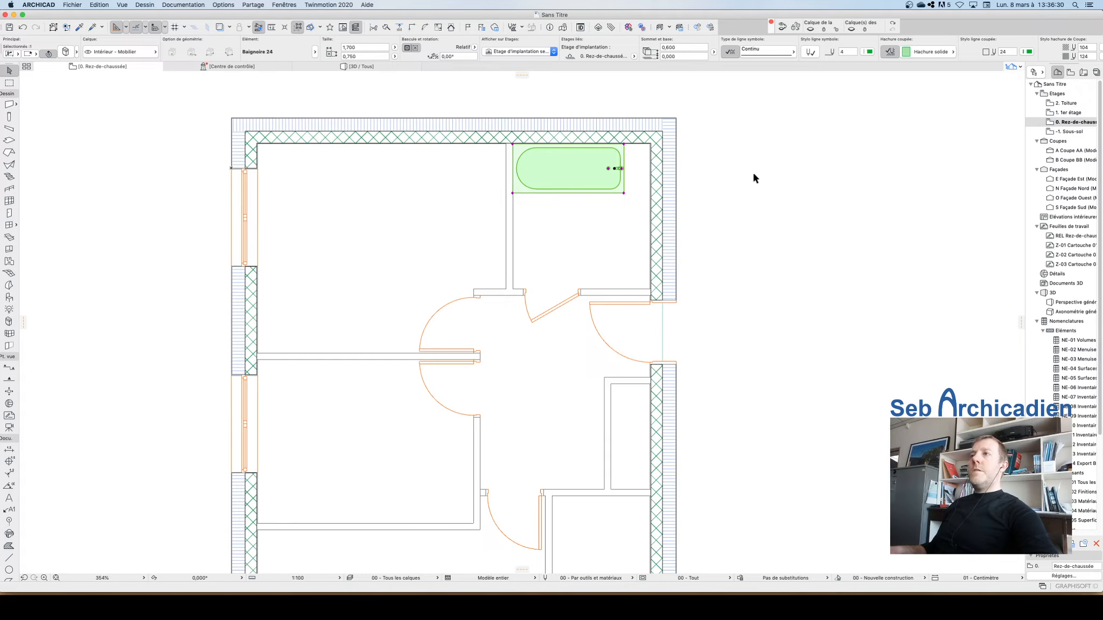
Step: Measure the gap between the bathtub's end and the exterior wall
key(Escape)
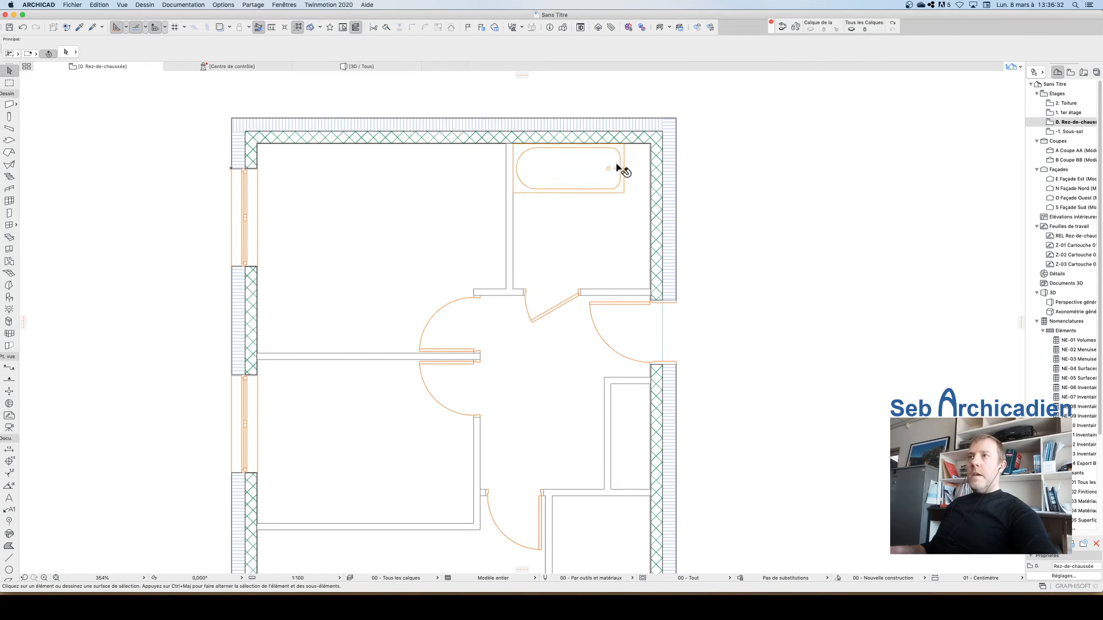
click(625, 199)
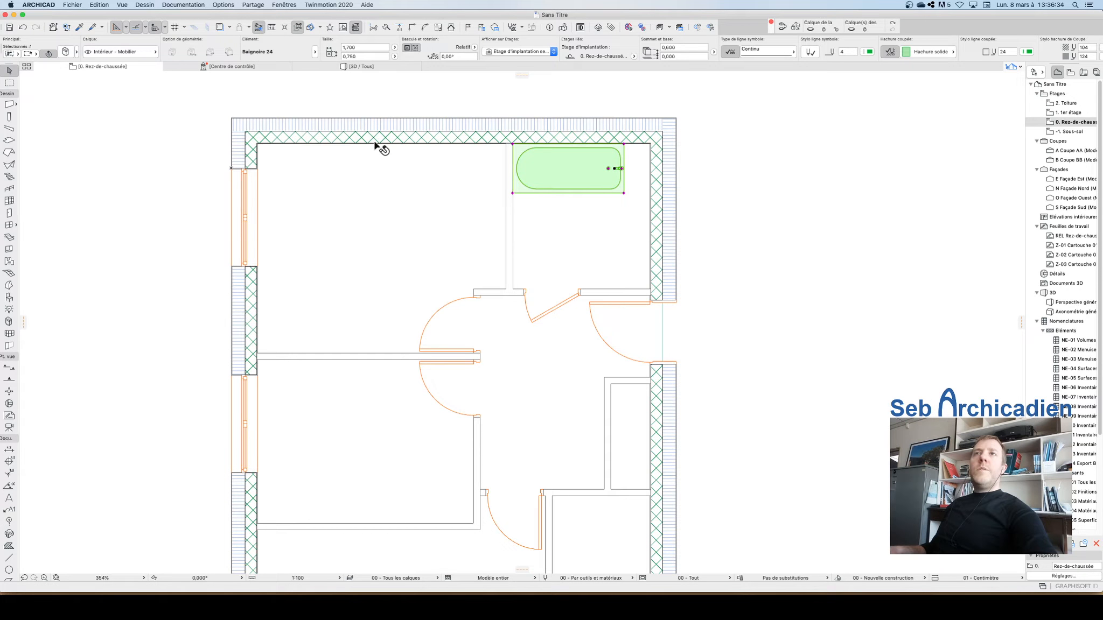
click(364, 47)
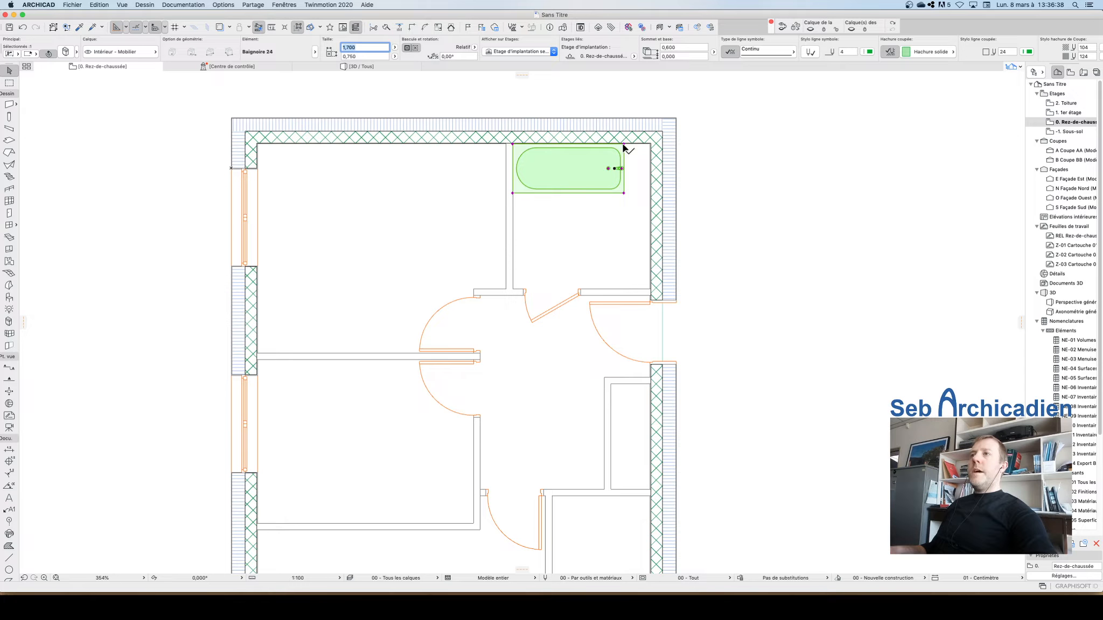
click(272, 27)
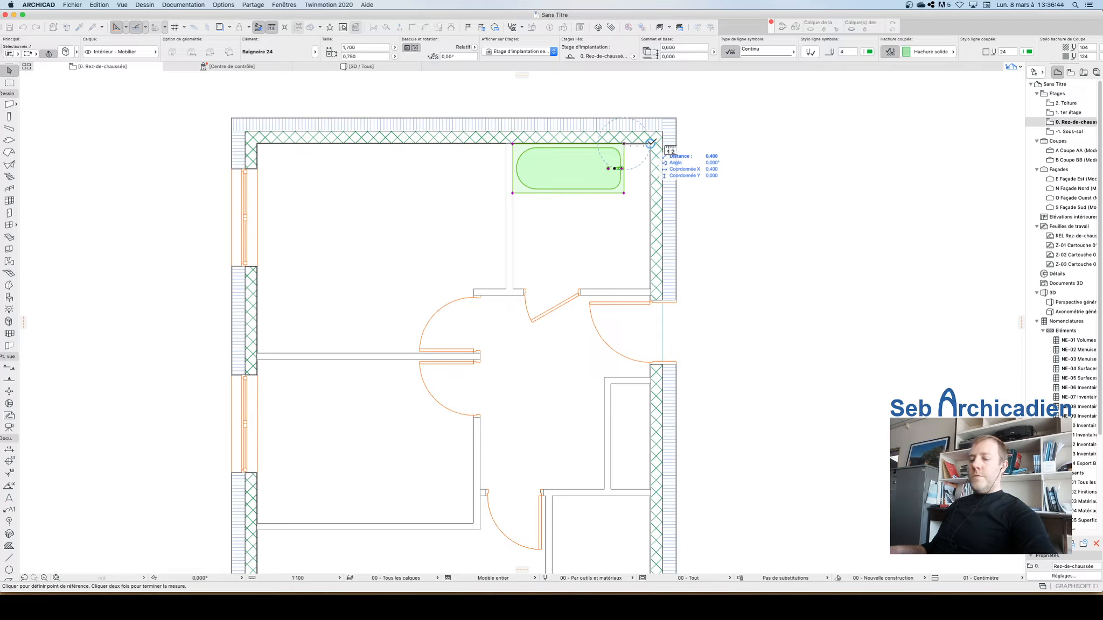
key(Escape)
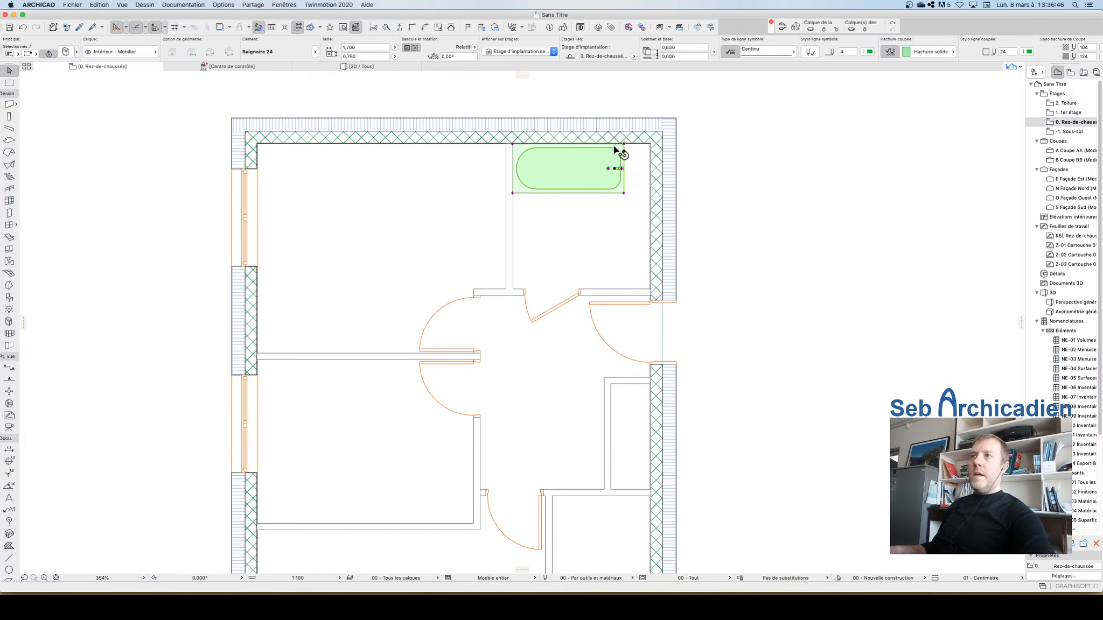
key(Escape)
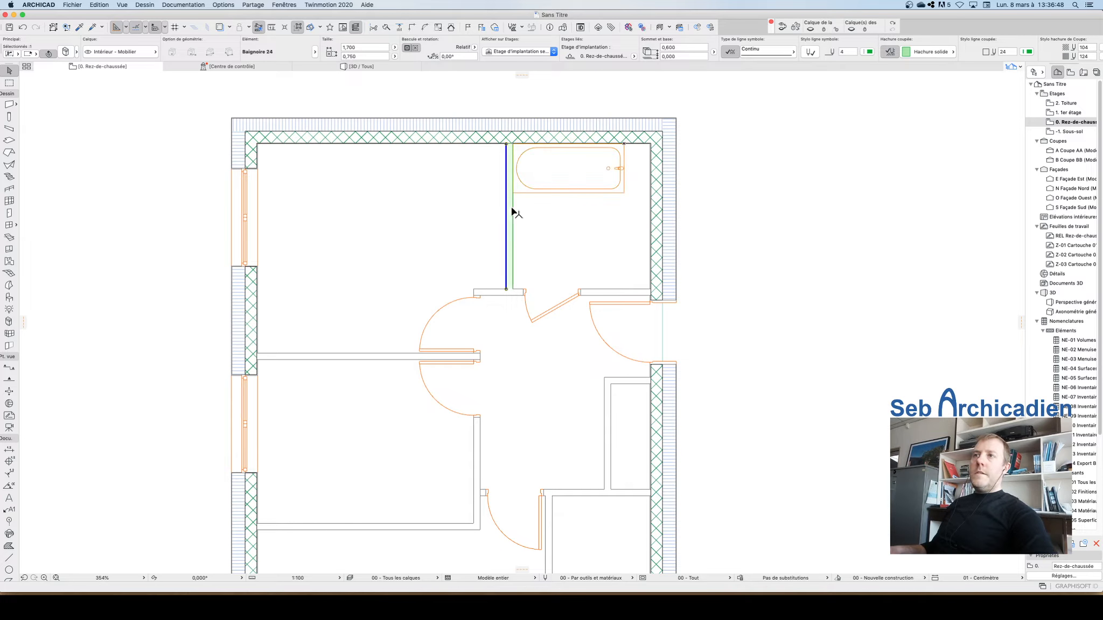
Step: Draw a two-segment partition wall, outer-face reference line, boxing in the space between the bathtub end and exterior wall
alt+click(514, 209)
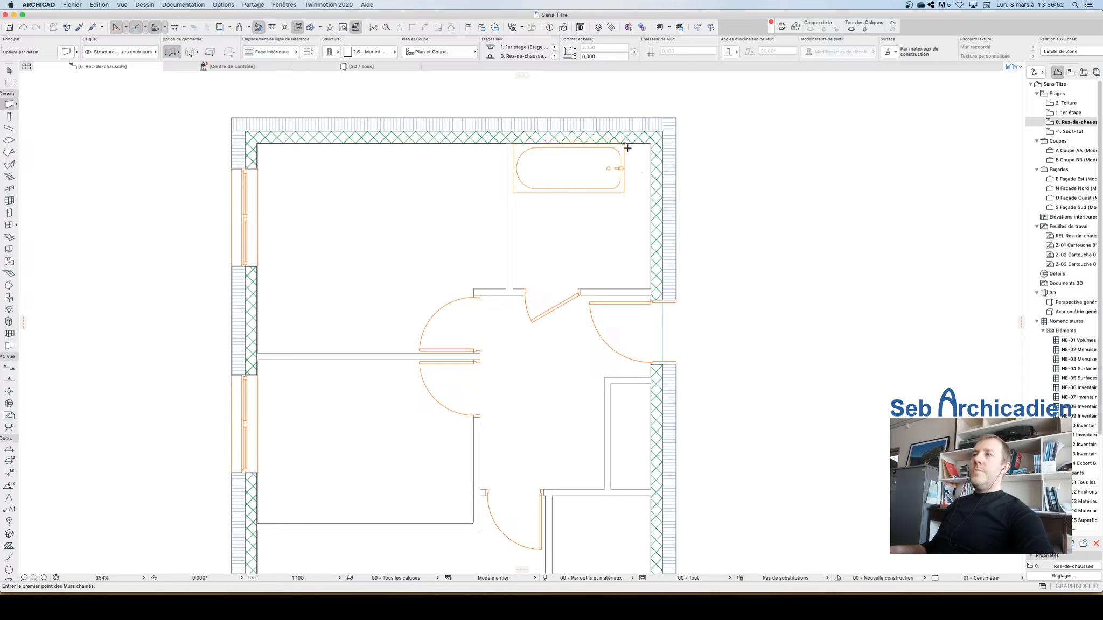
click(624, 143)
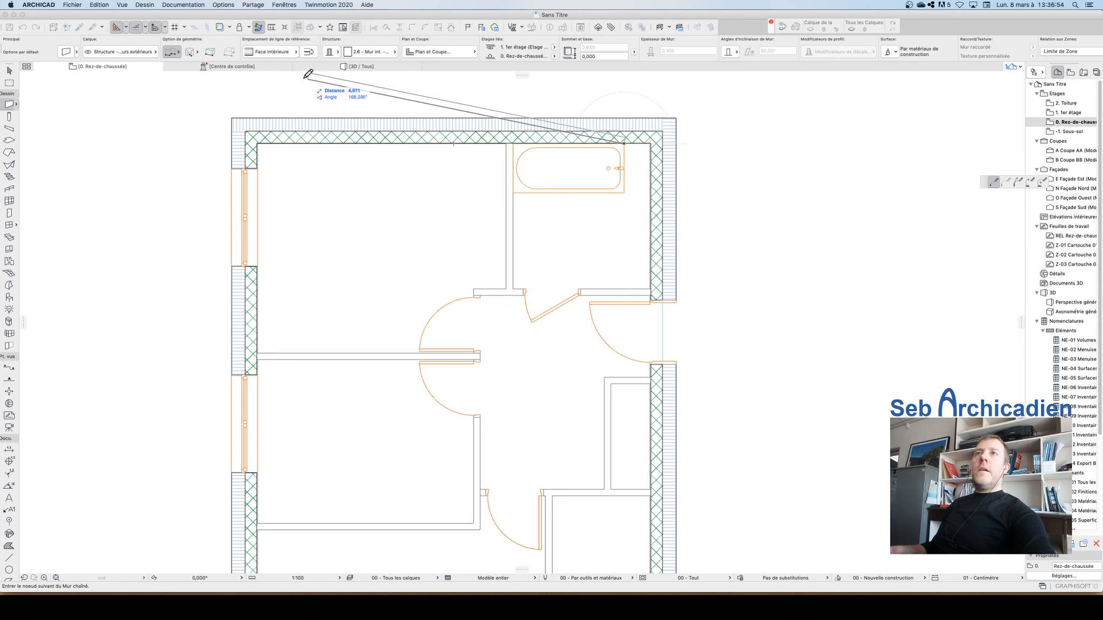
click(285, 50)
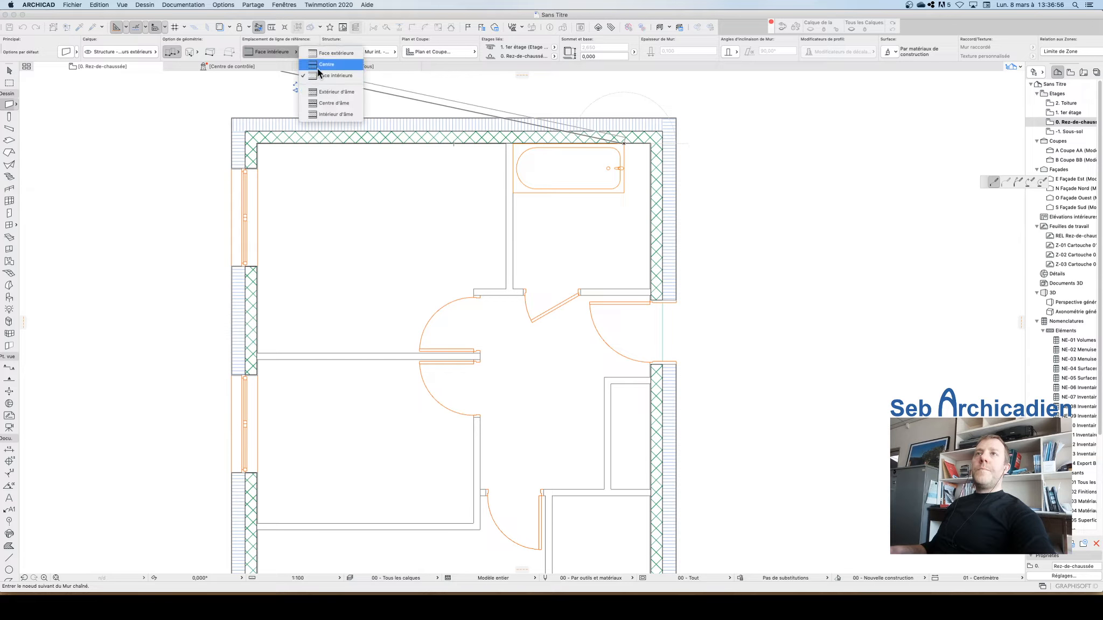
click(330, 54)
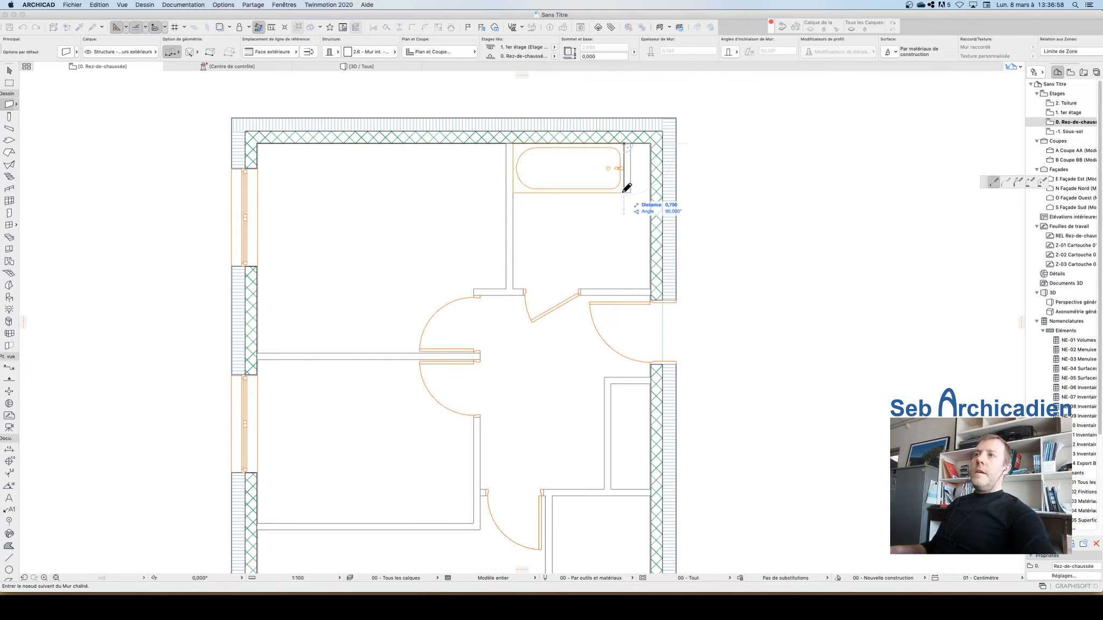
click(624, 191)
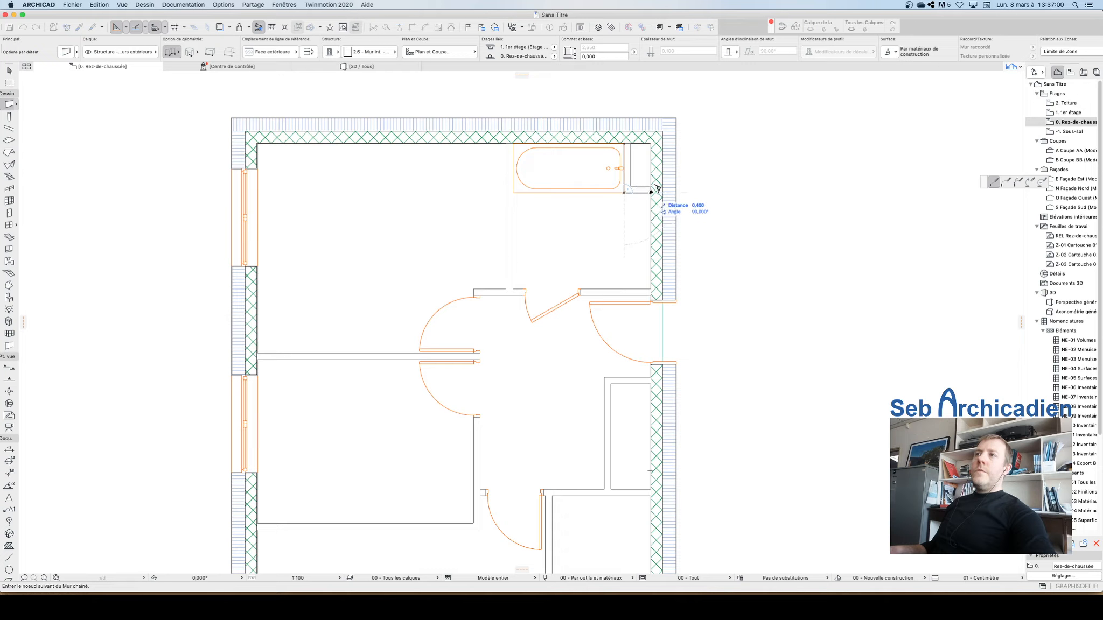
double_click(654, 188)
scroll(512, 109, up, 5)
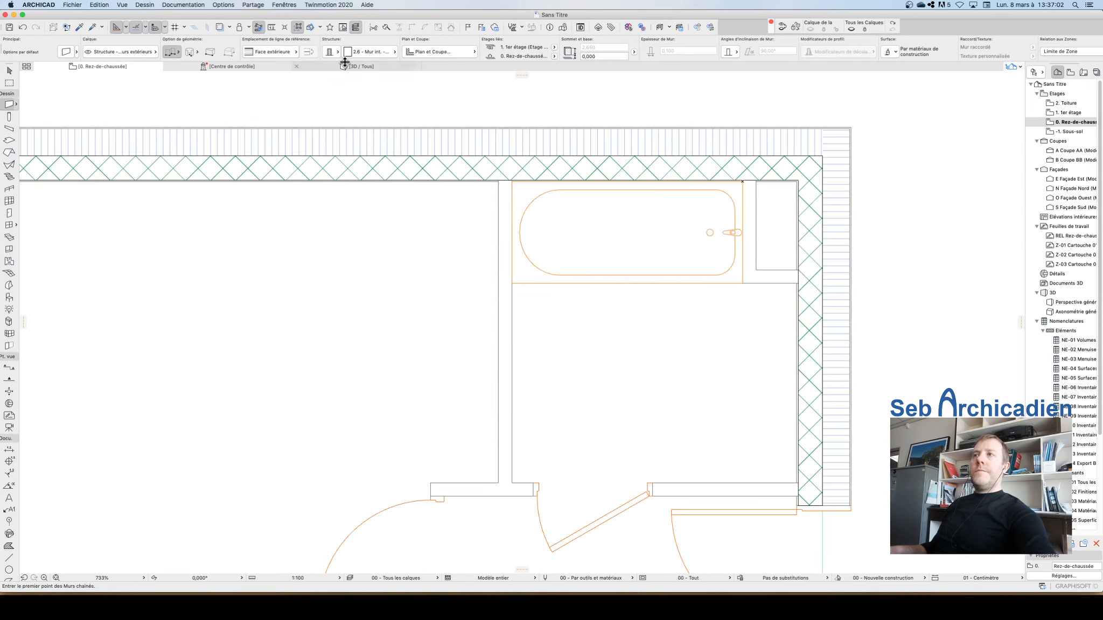
key(m)
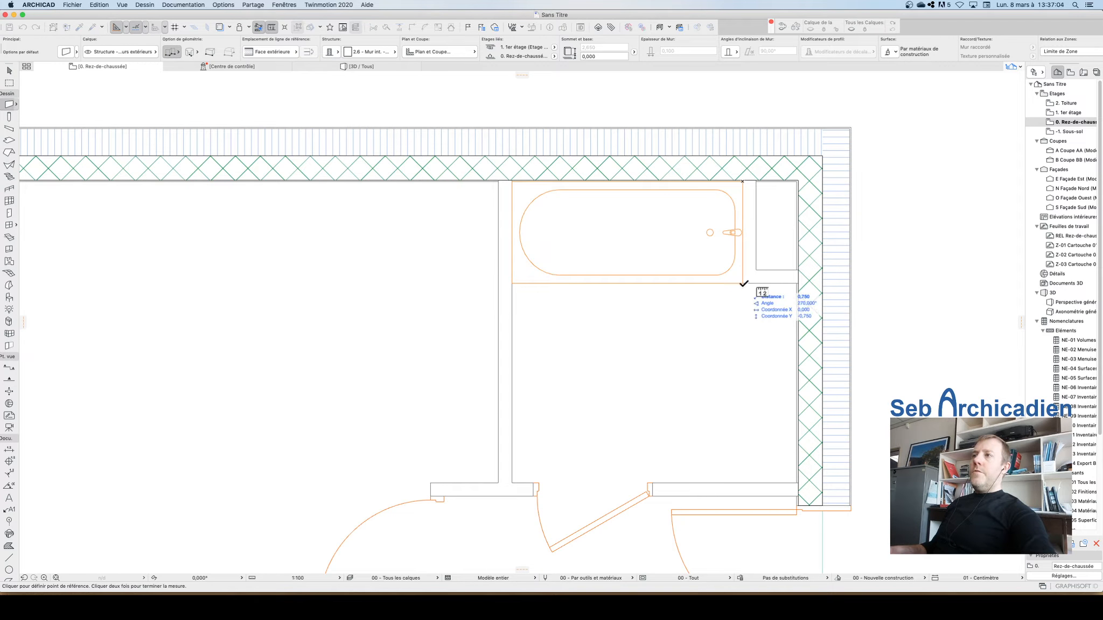
click(742, 283)
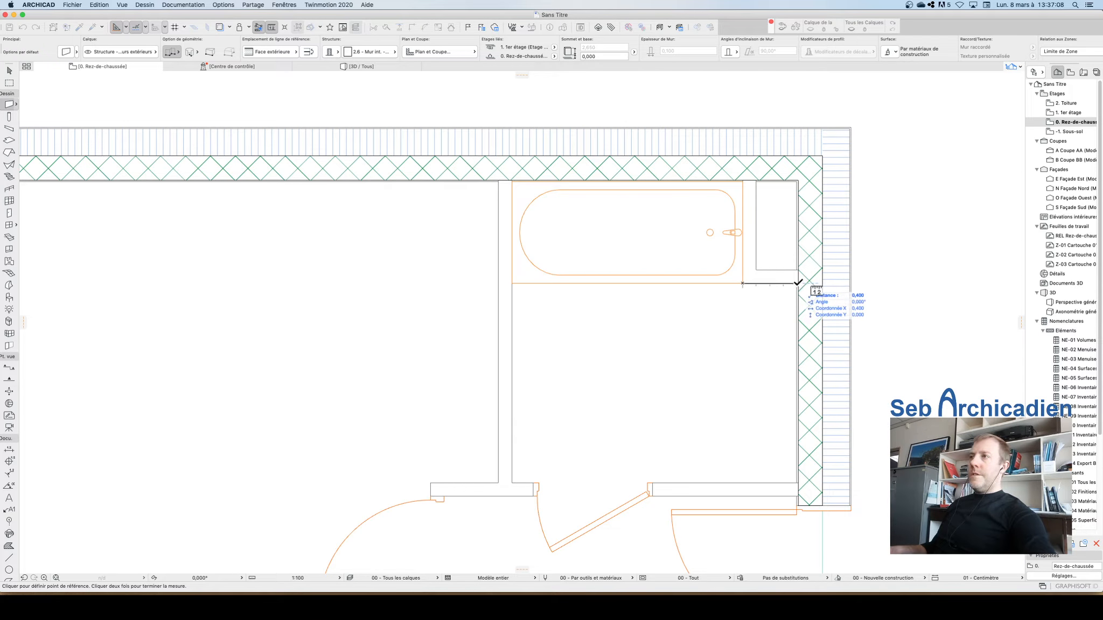
double_click(797, 281)
key(Escape)
scroll(548, 275, down, 4)
Step: Move the vertical partition beside the bathtub horizontally by an entered distance
click(528, 323)
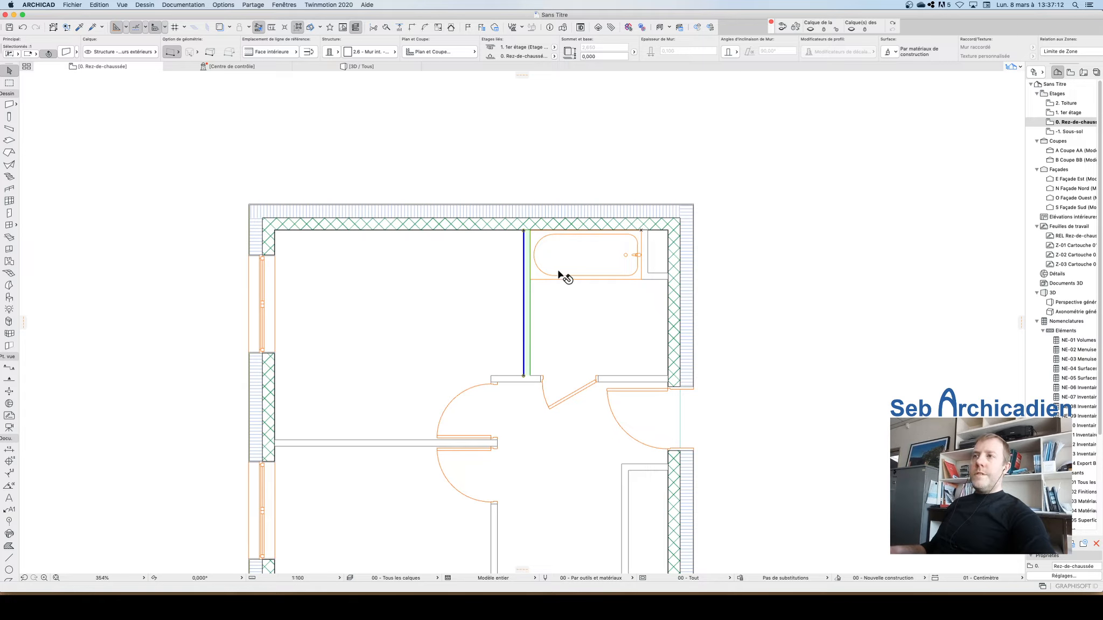
key(super+d)
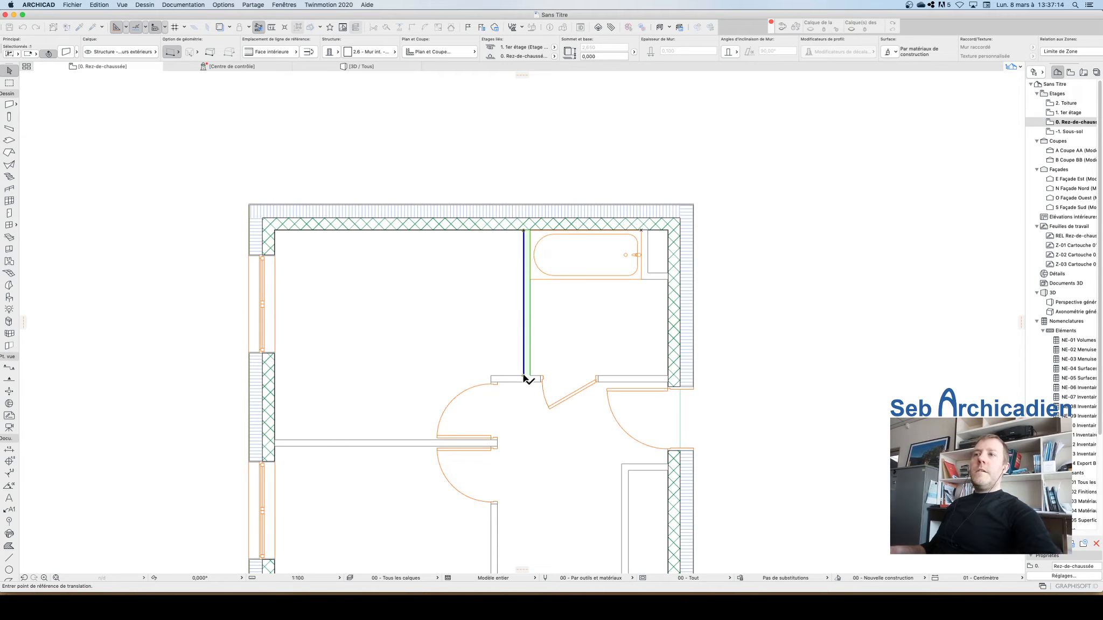
click(523, 376)
key(Tab)
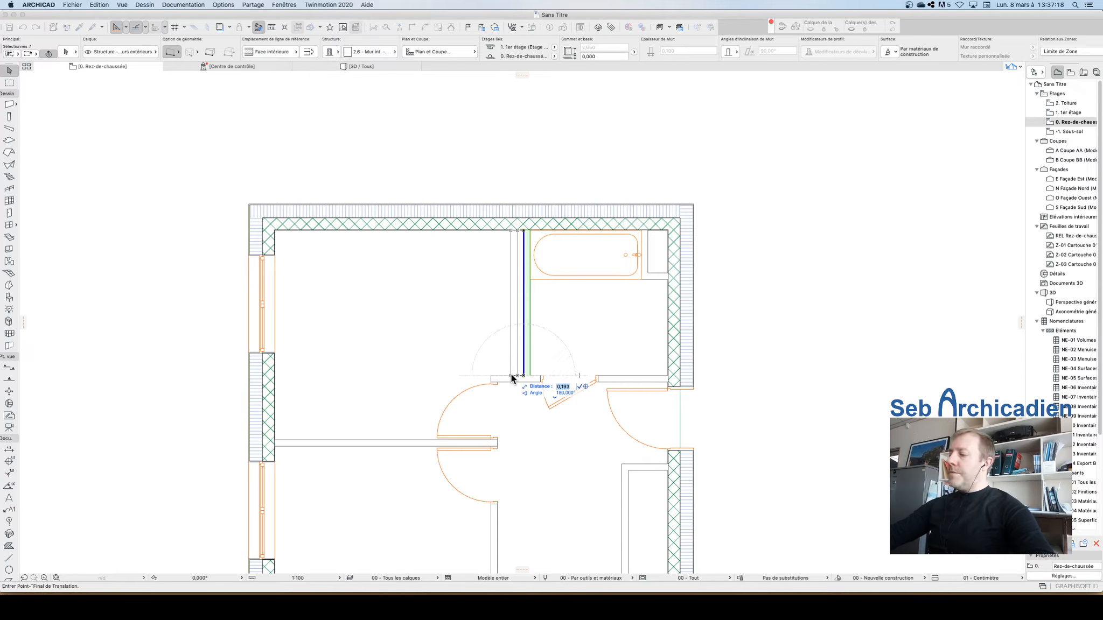
text(0,020)
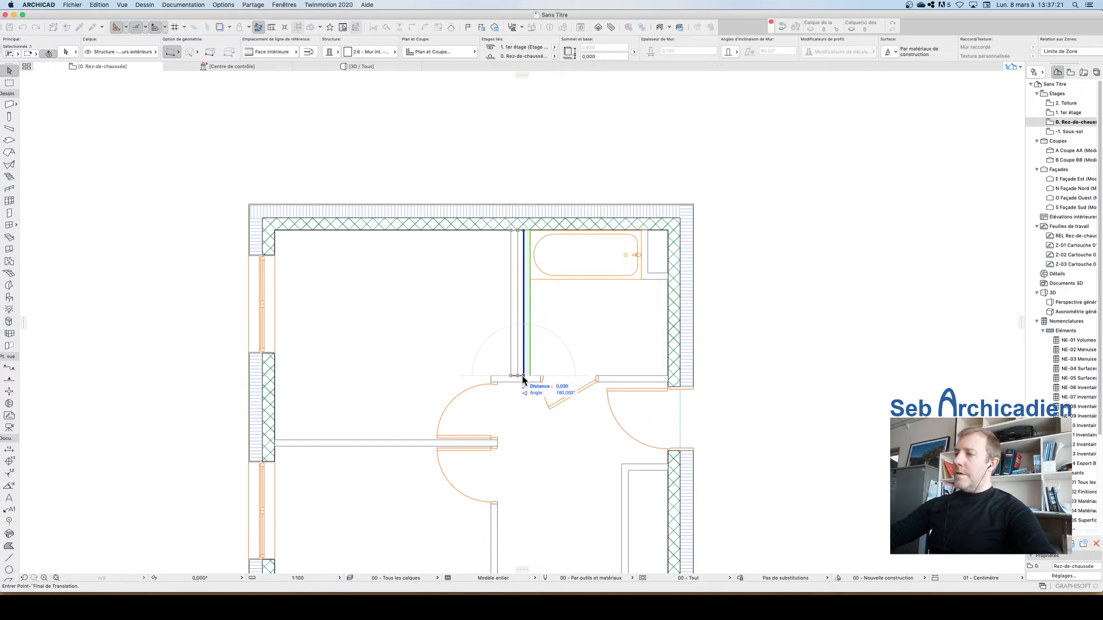
key(Return)
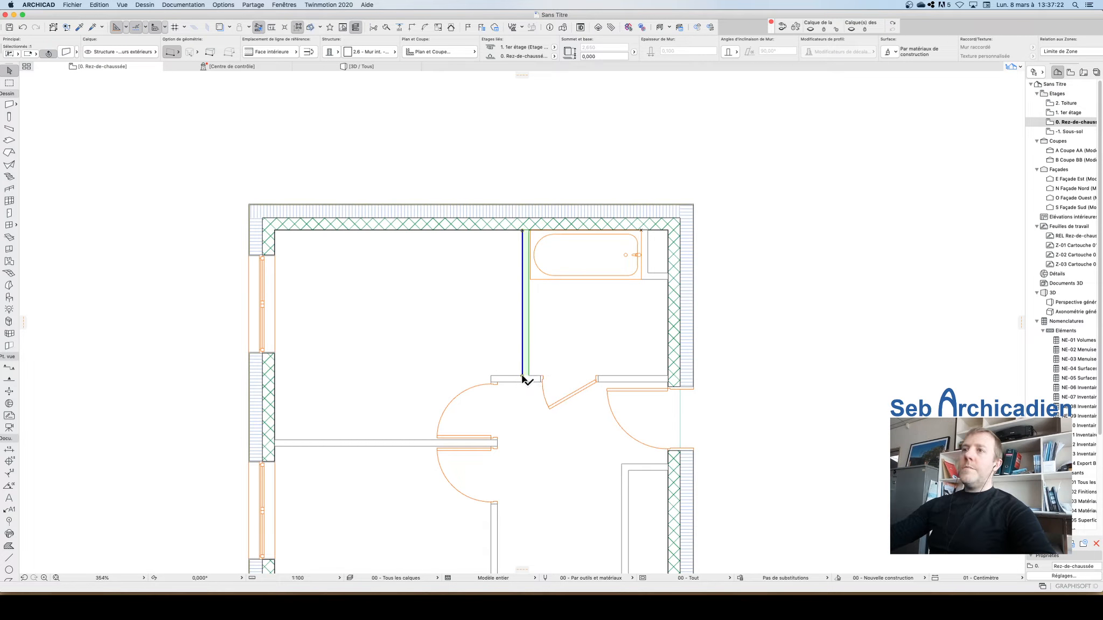
click(656, 160)
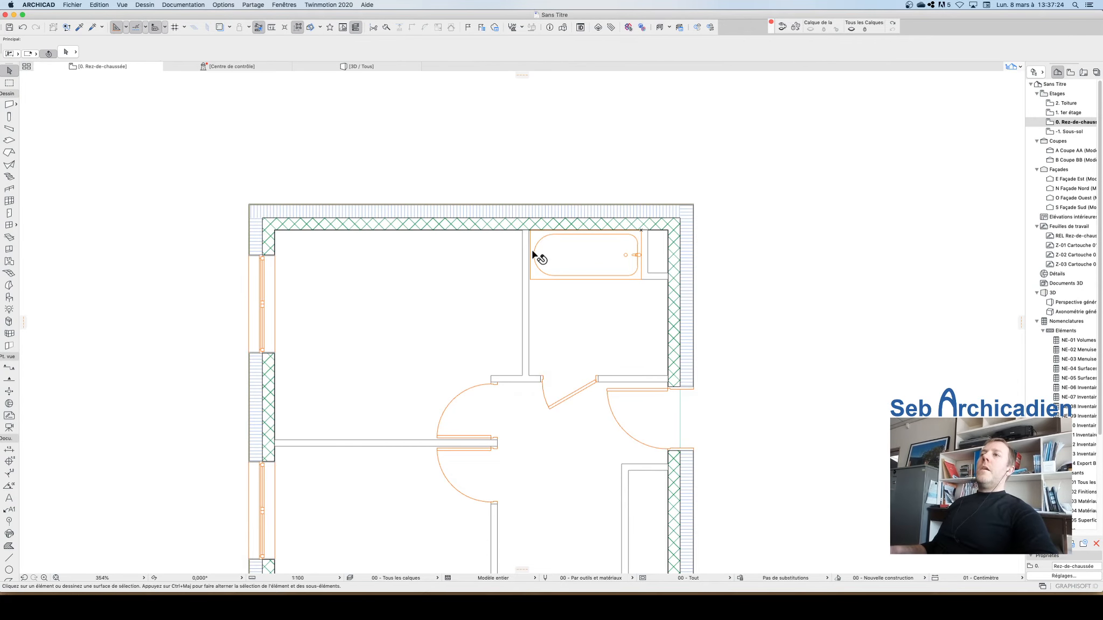
Step: Examine the bathtub's fit in the bathroom at different zoom levels
scroll(532, 252, up, 4)
scroll(662, 141, down, 5)
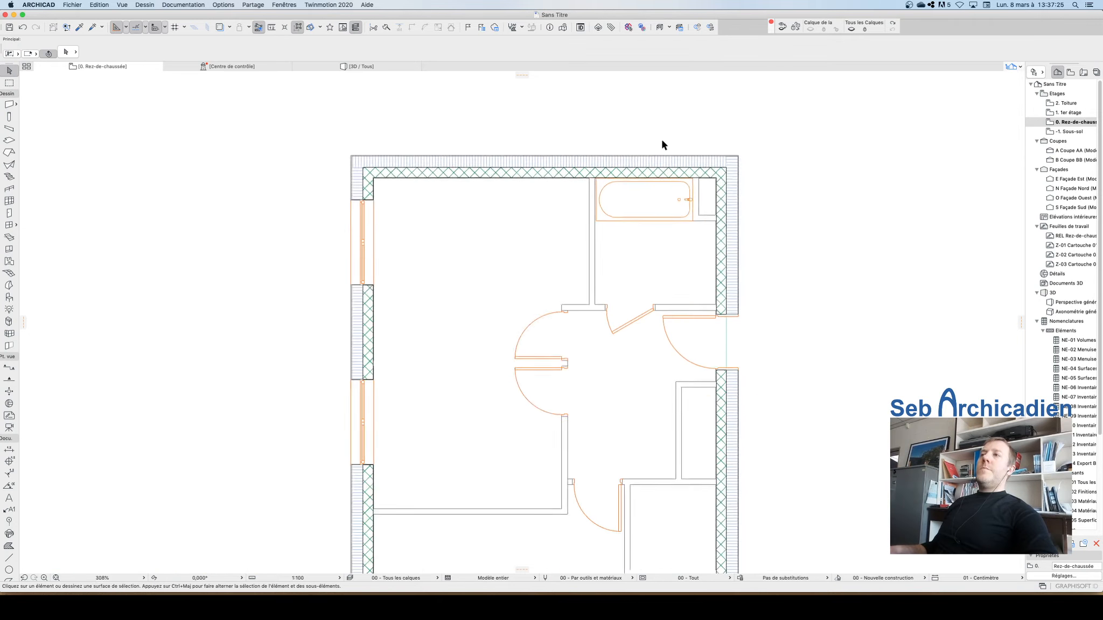
click(633, 205)
scroll(604, 354, up, 1)
scroll(500, 289, up, 1)
scroll(500, 289, down, 3)
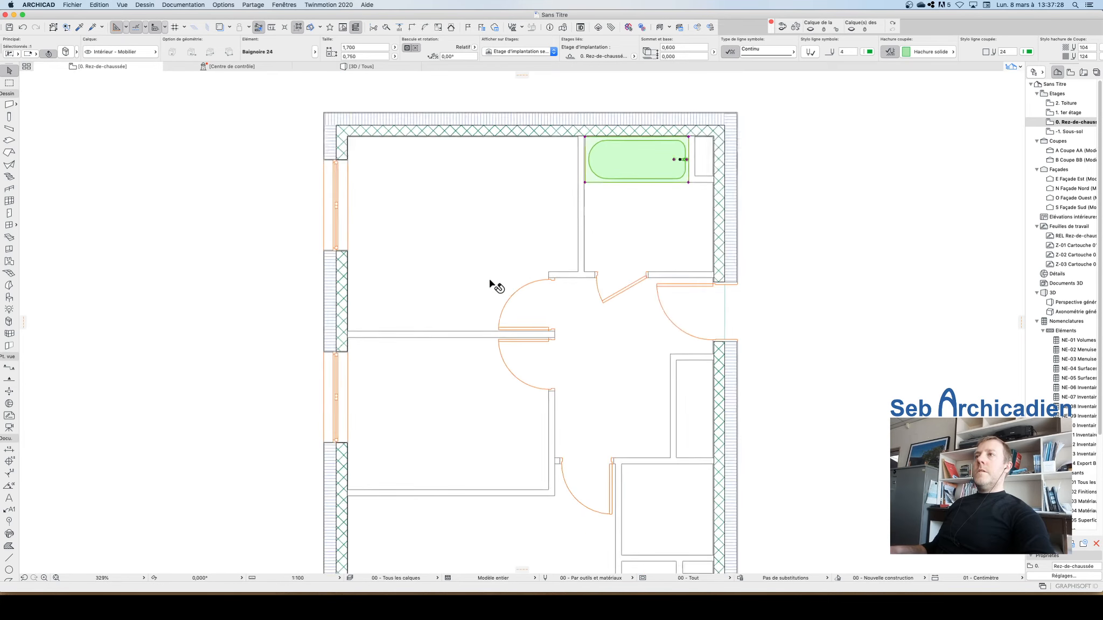
click(665, 253)
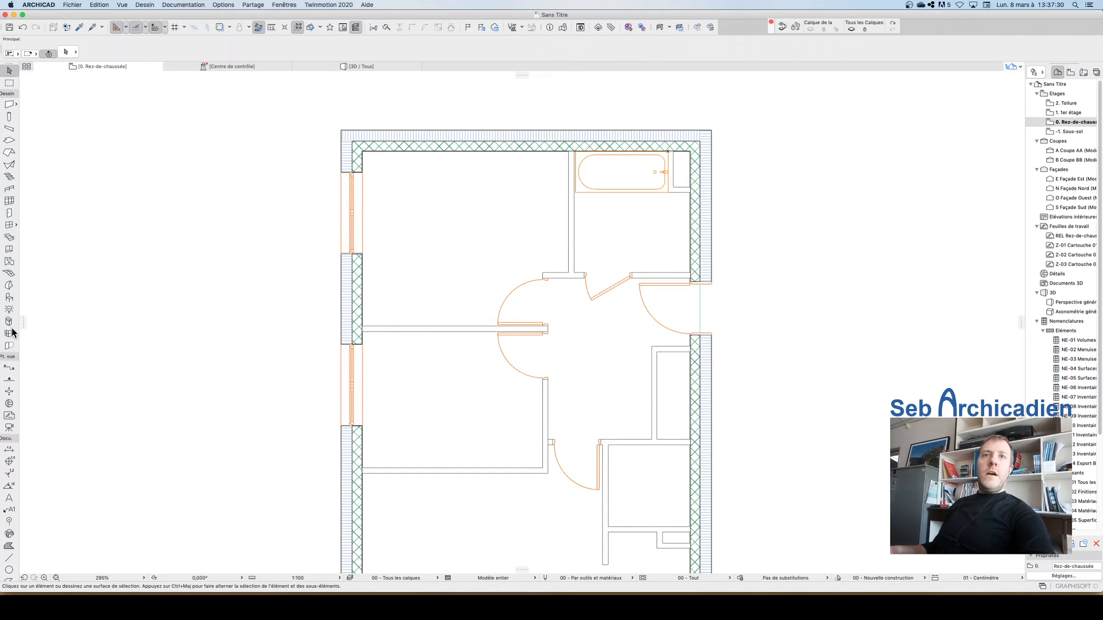
Step: Start the Object tool and pick the Lavabo sur meuble 24 washbasin from the Lavabos library folder in the default settings
click(9, 298)
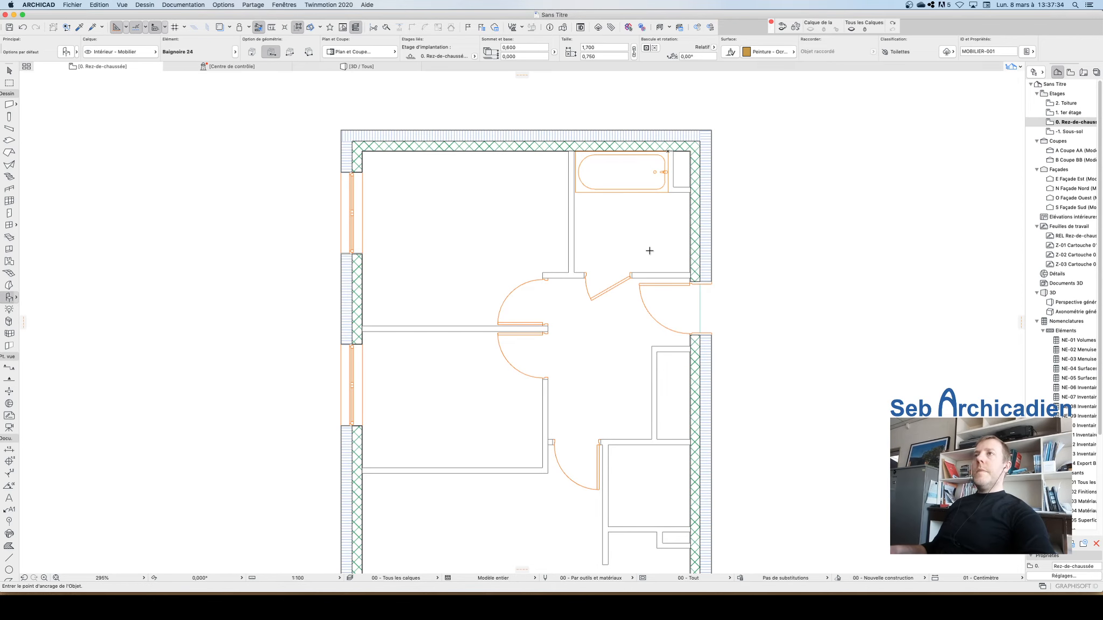
scroll(680, 249, up, 4)
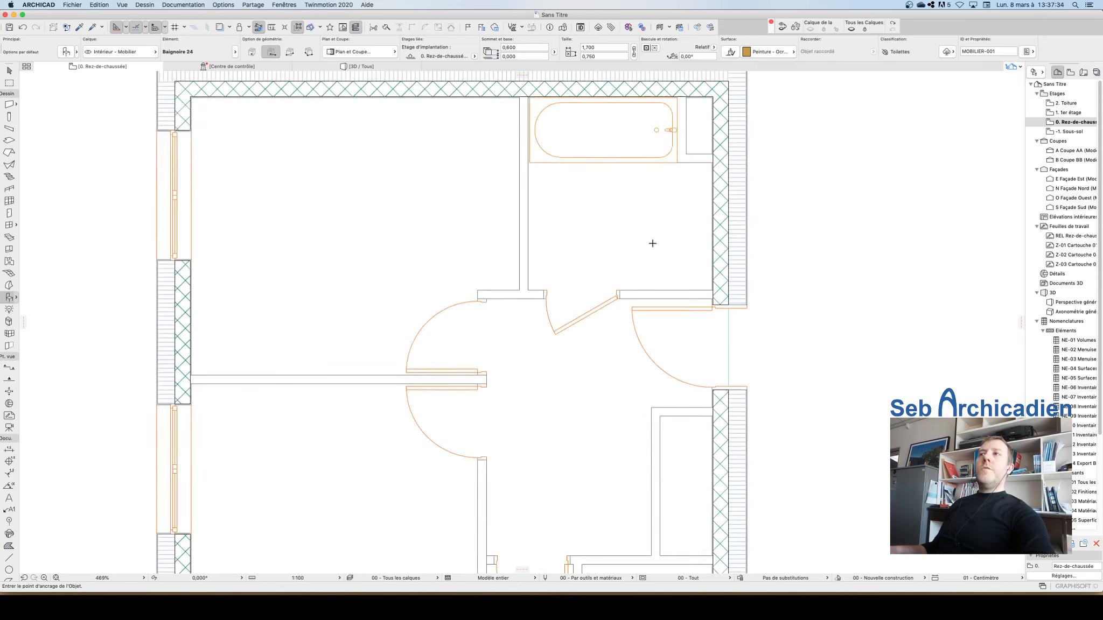
click(65, 52)
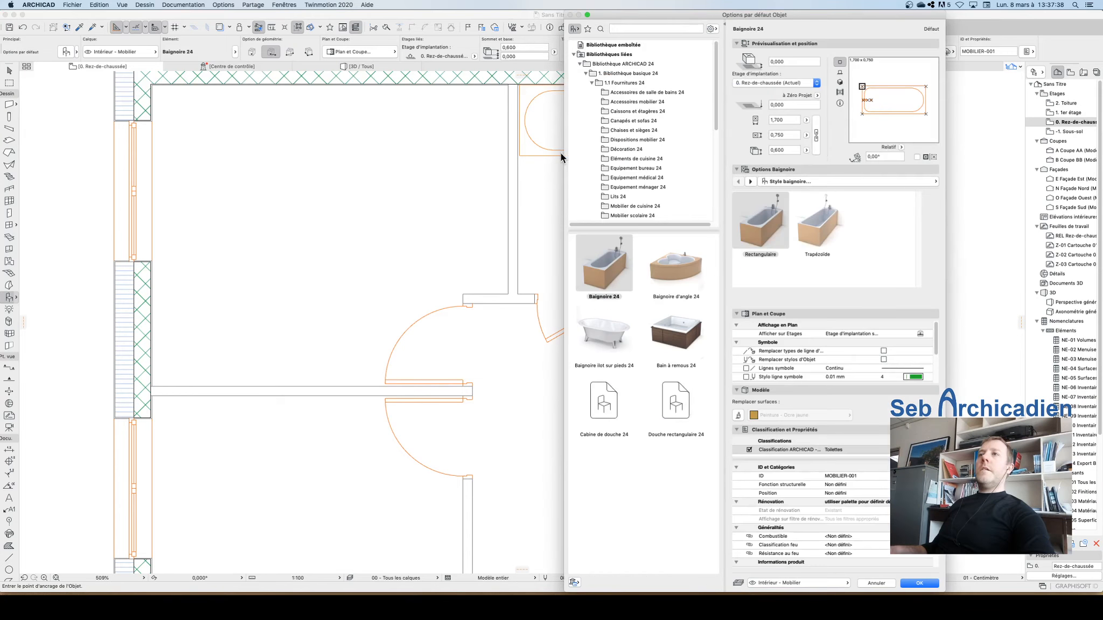
scroll(647, 100, down, 5)
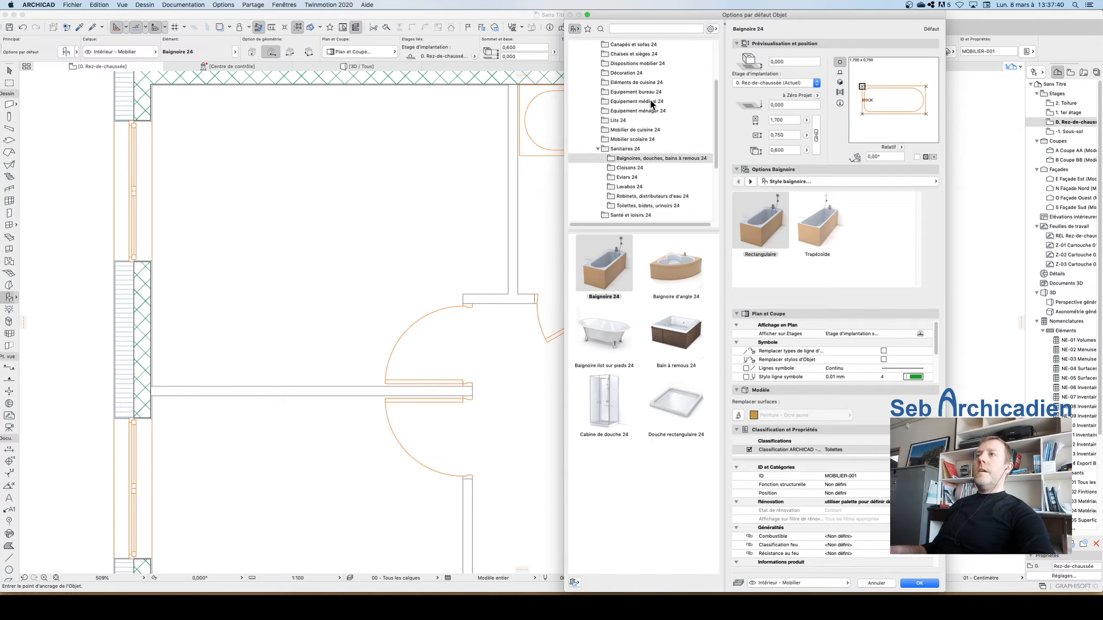
click(629, 173)
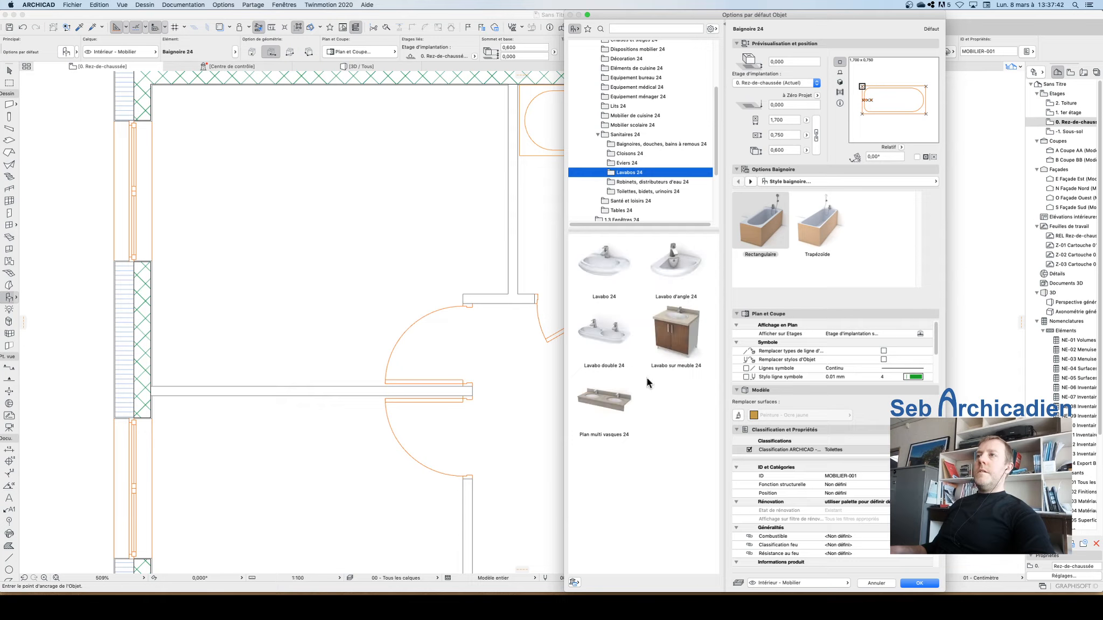
click(601, 406)
click(680, 326)
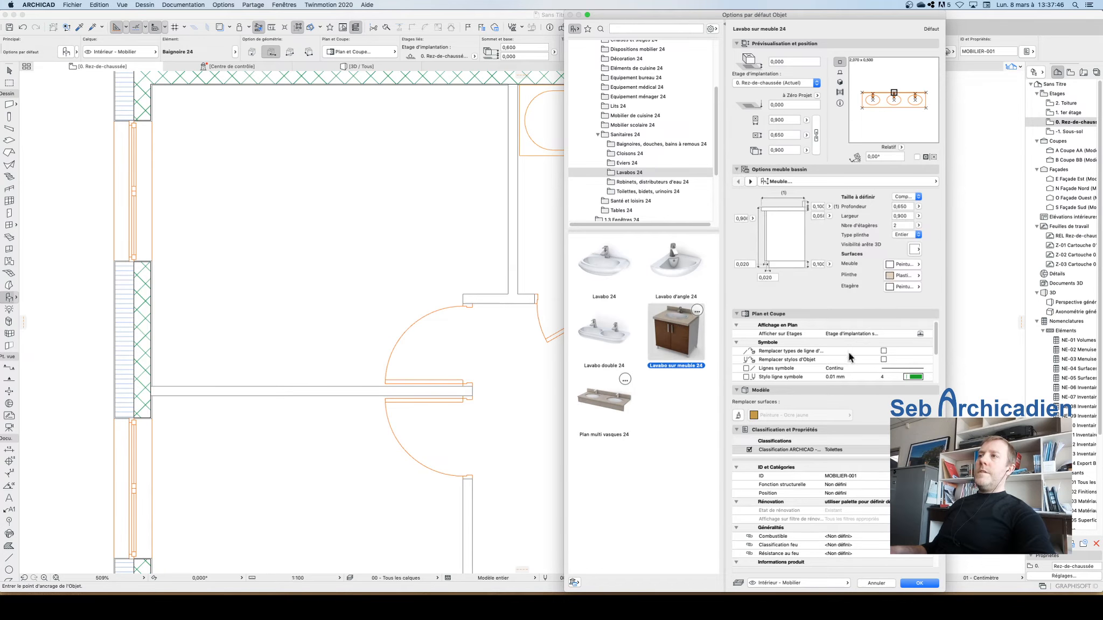
Step: Set the washbasin's sink type to Rectangulaire in its counter options and confirm the settings
click(750, 182)
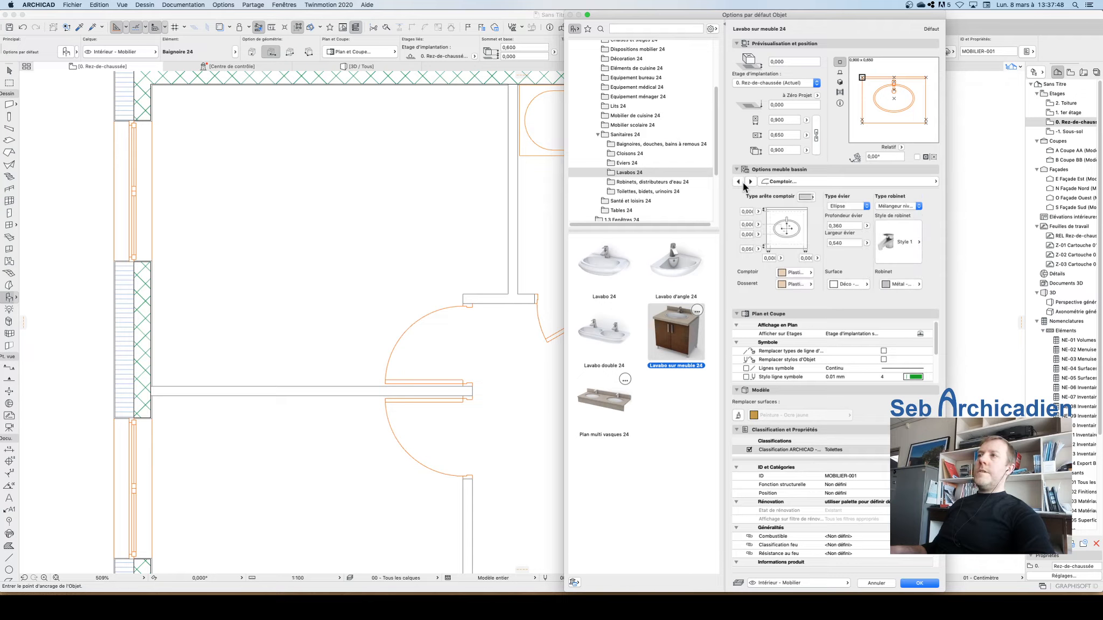
click(738, 181)
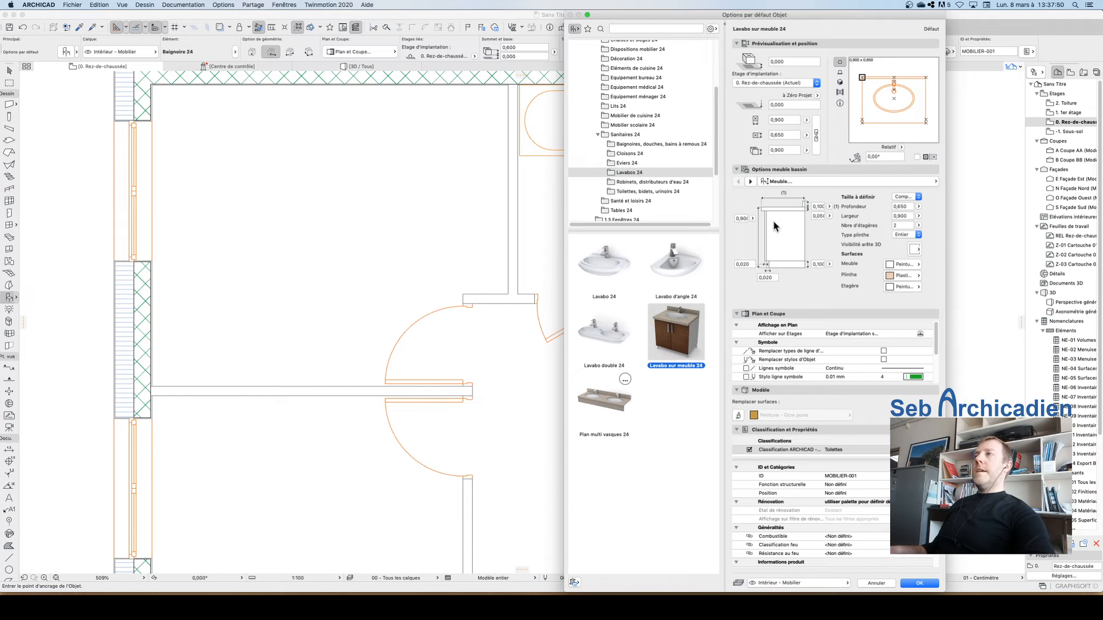
click(840, 82)
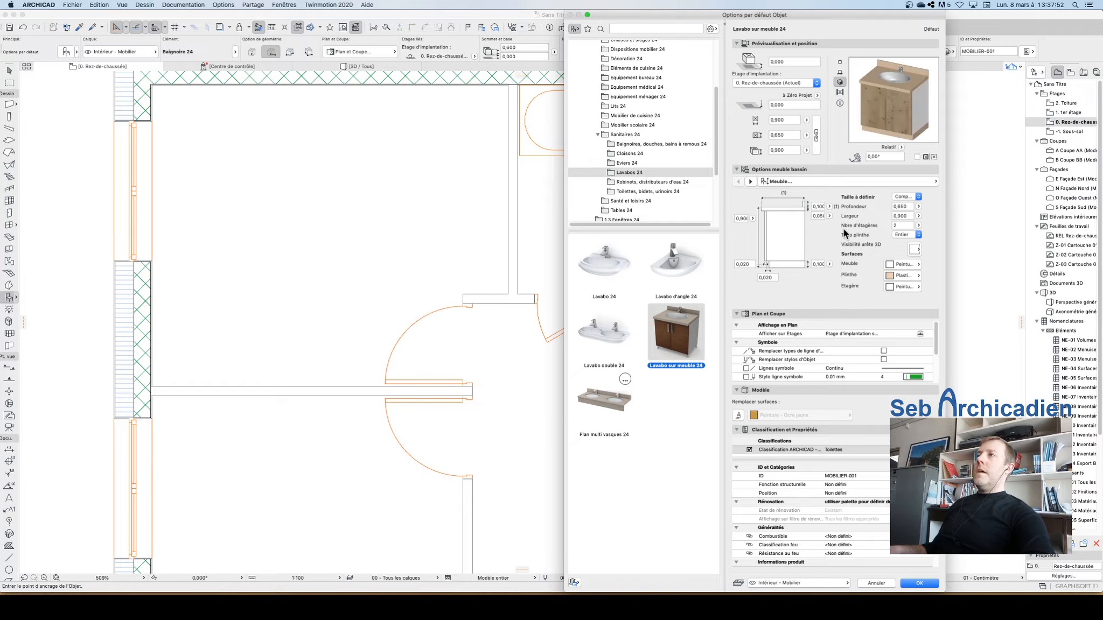
click(750, 182)
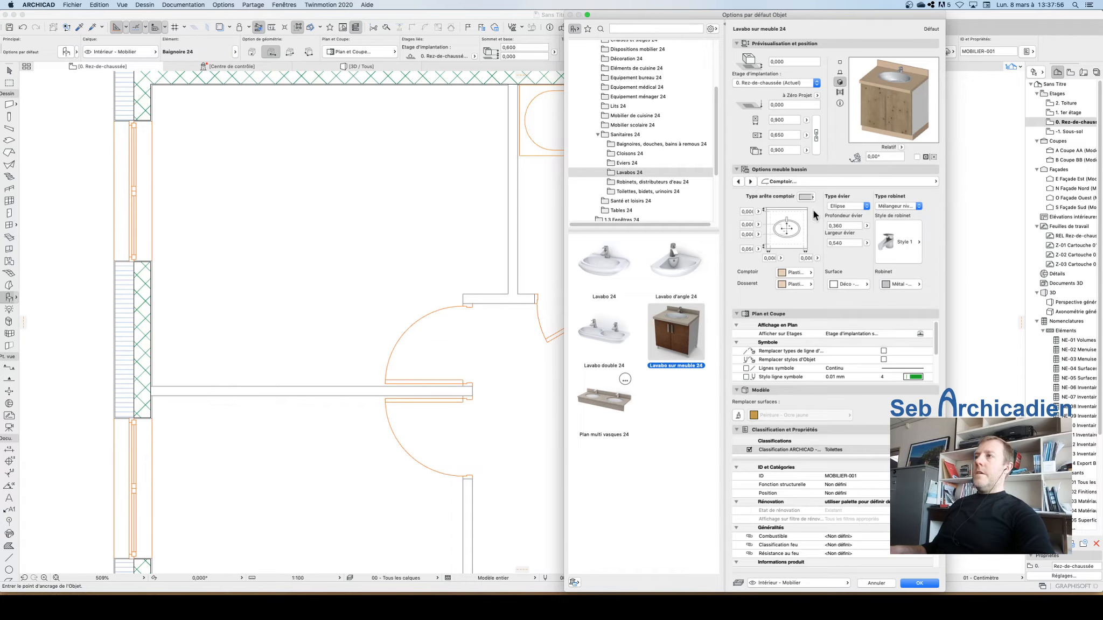
click(892, 205)
click(846, 212)
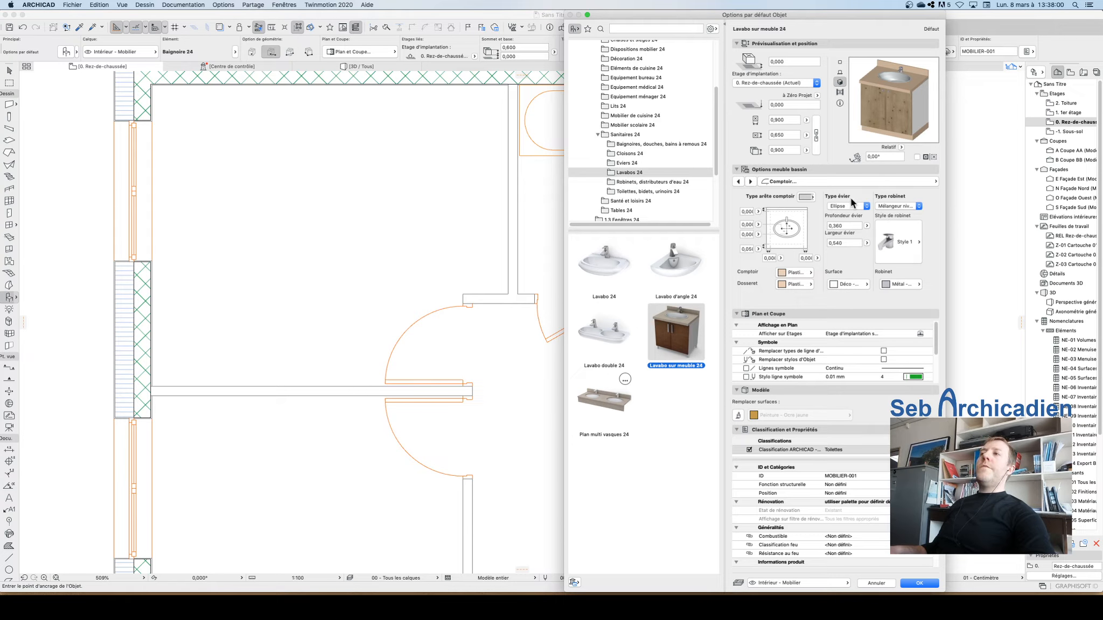
click(841, 206)
click(843, 212)
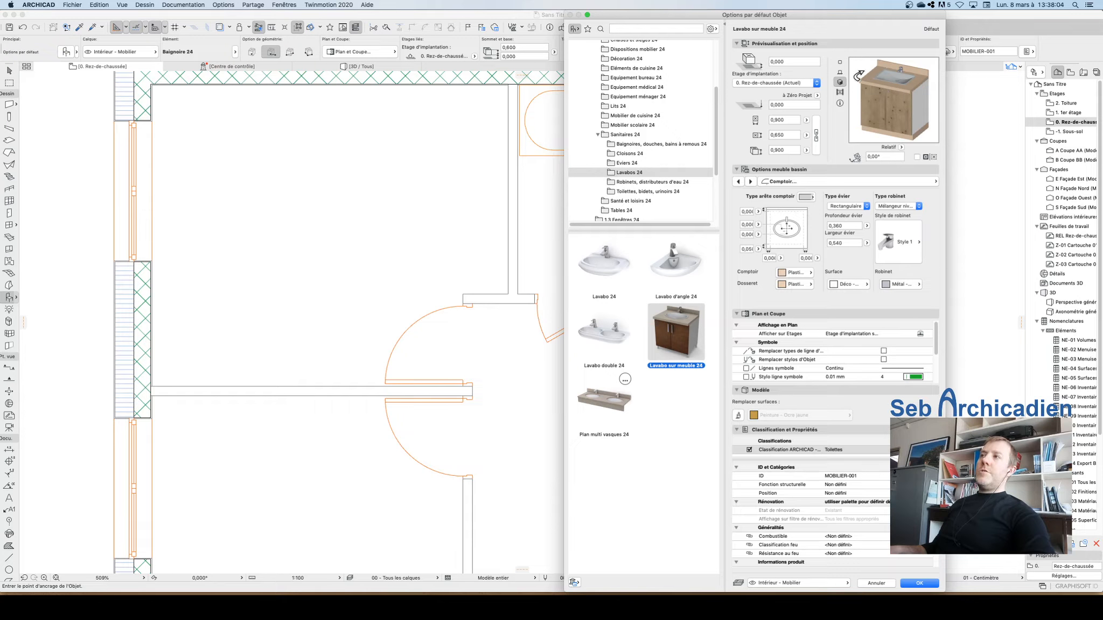
click(919, 583)
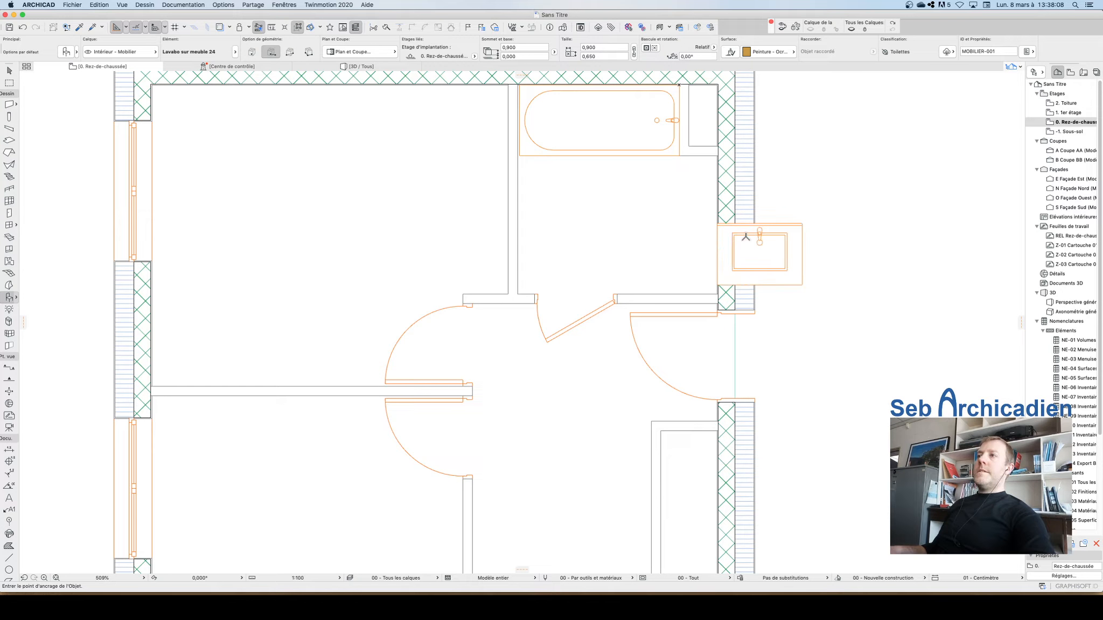
Step: Rotate the placed washbasin 270° about its upper corner so it backs onto the exterior wall
key(Escape)
click(803, 224)
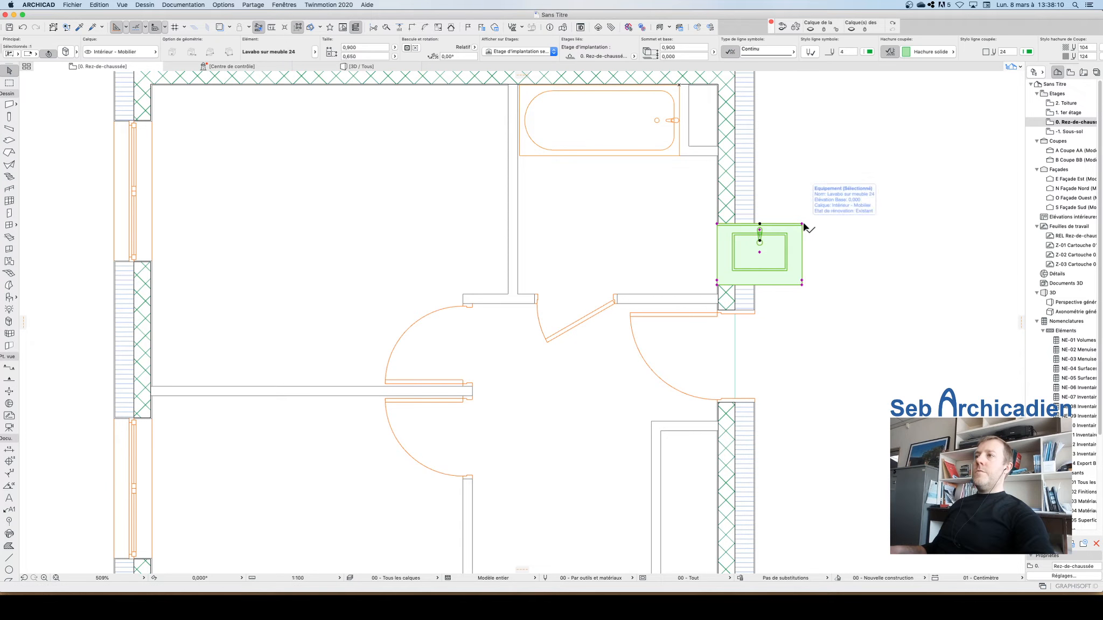
key(super+e)
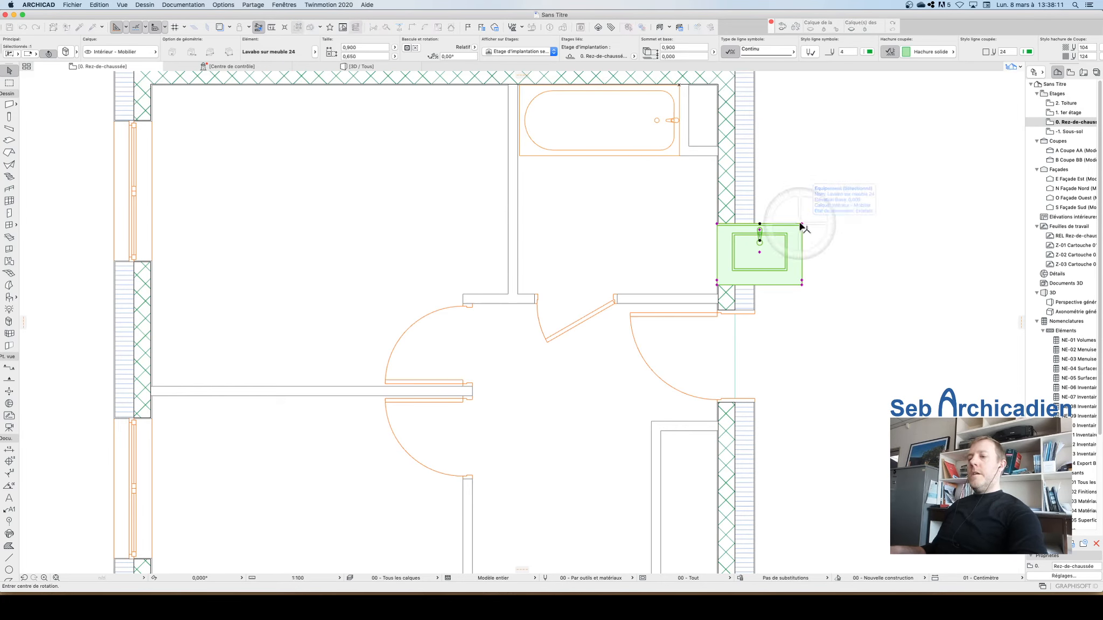
click(717, 224)
click(802, 224)
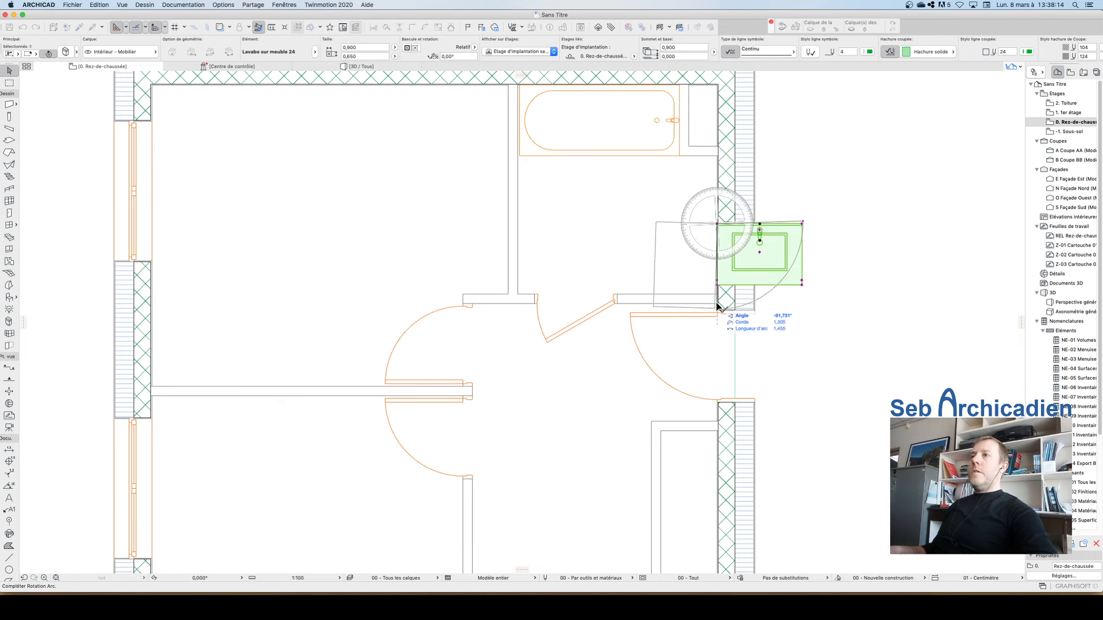
key(Escape)
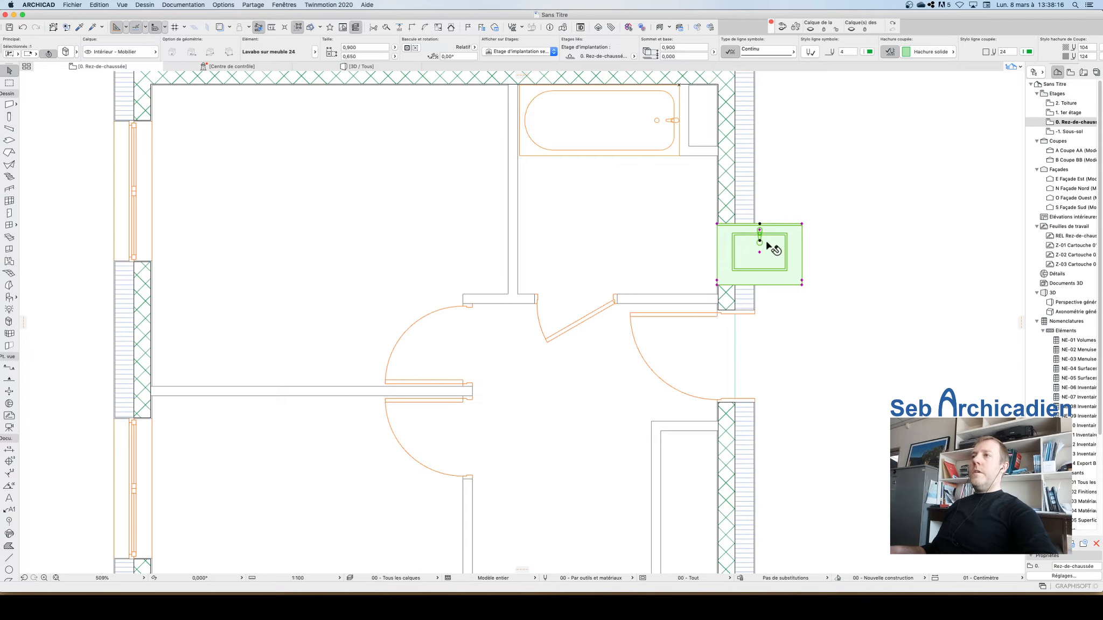
key(super+e)
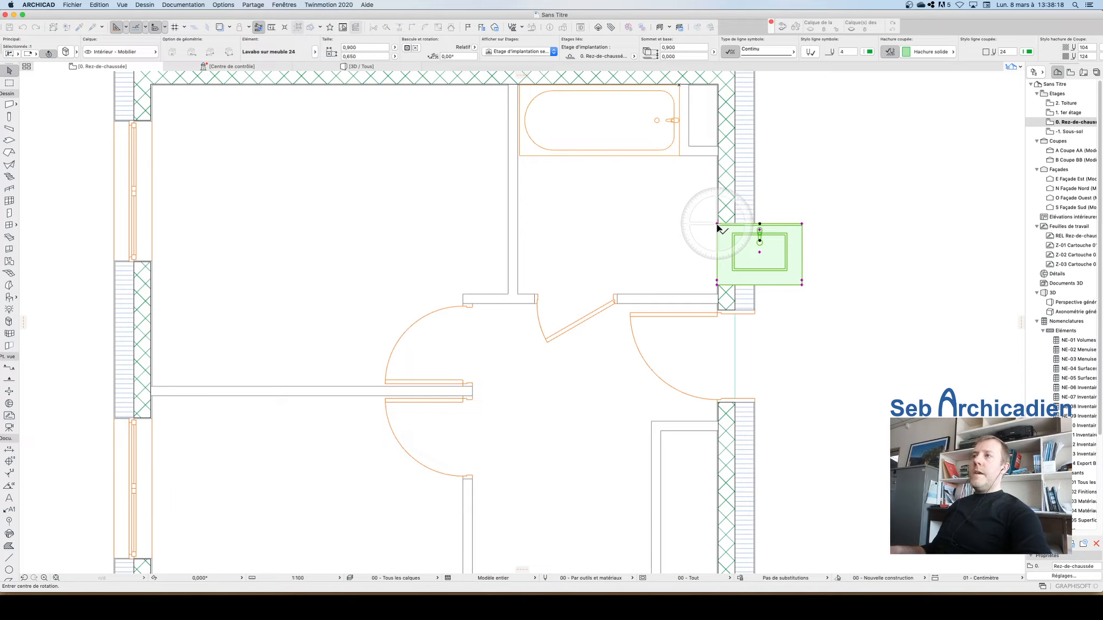
click(717, 224)
click(802, 224)
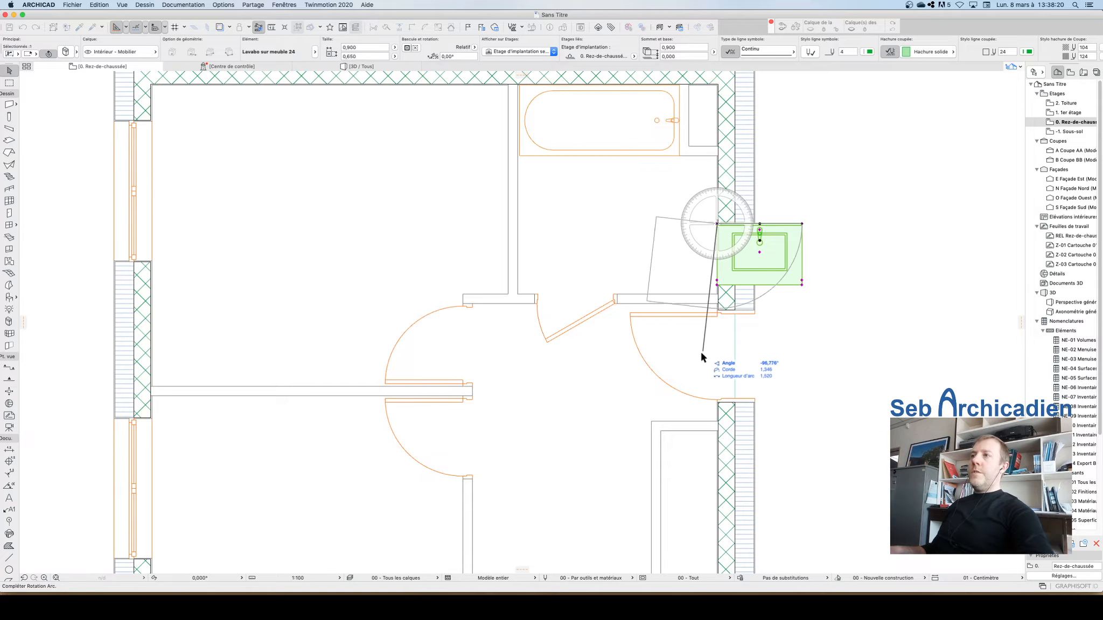
click(717, 353)
Step: Move the washbasin up along the exterior wall by about 0.44 m
key(super+d)
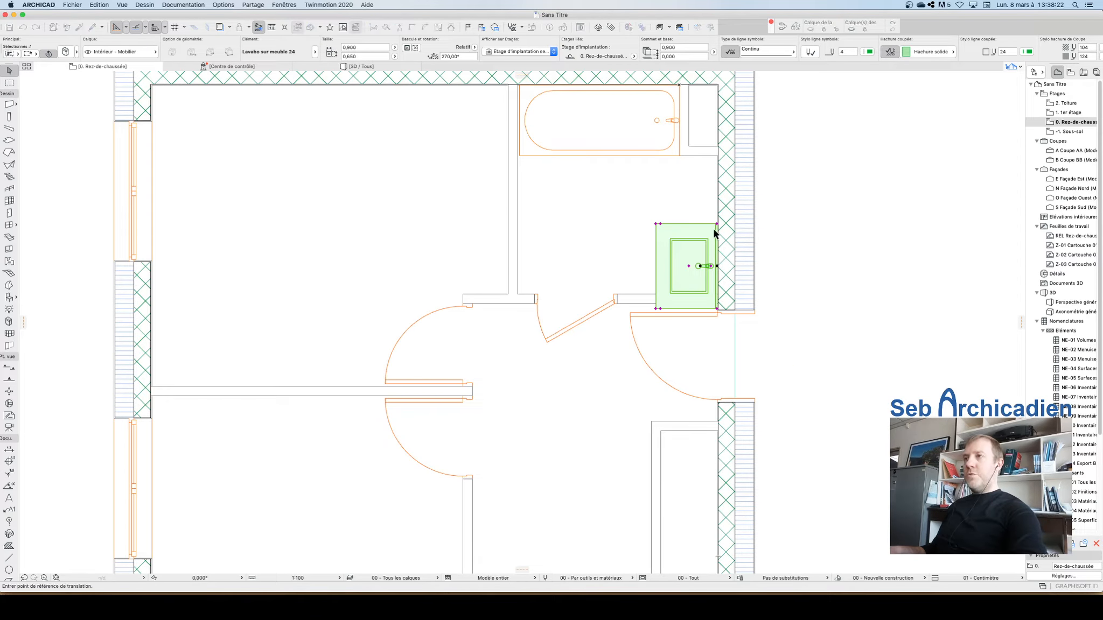
click(717, 224)
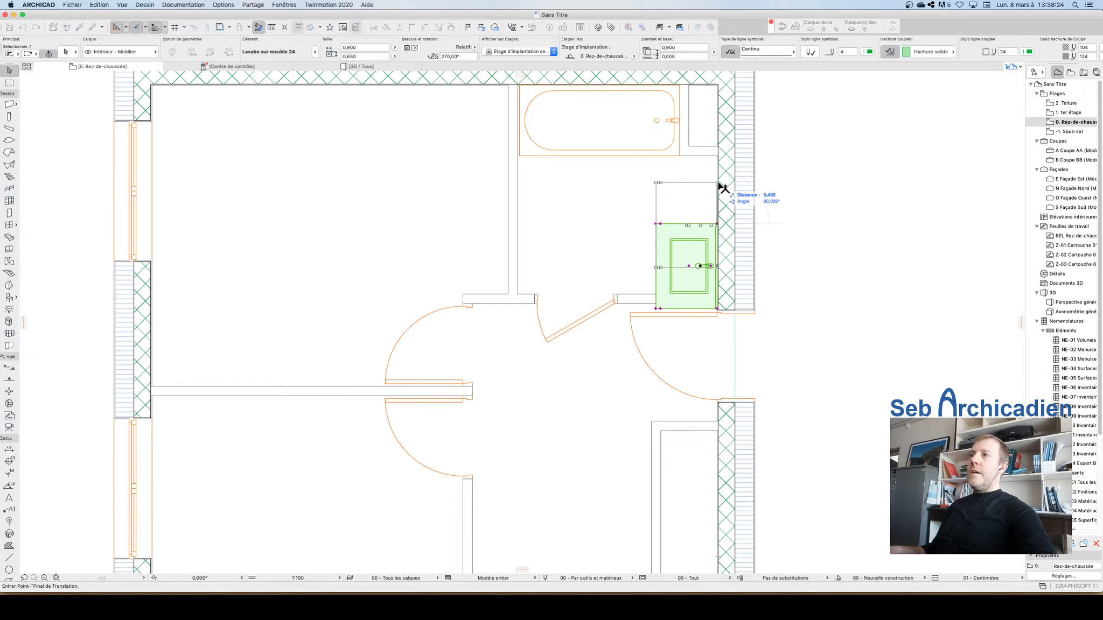
click(717, 183)
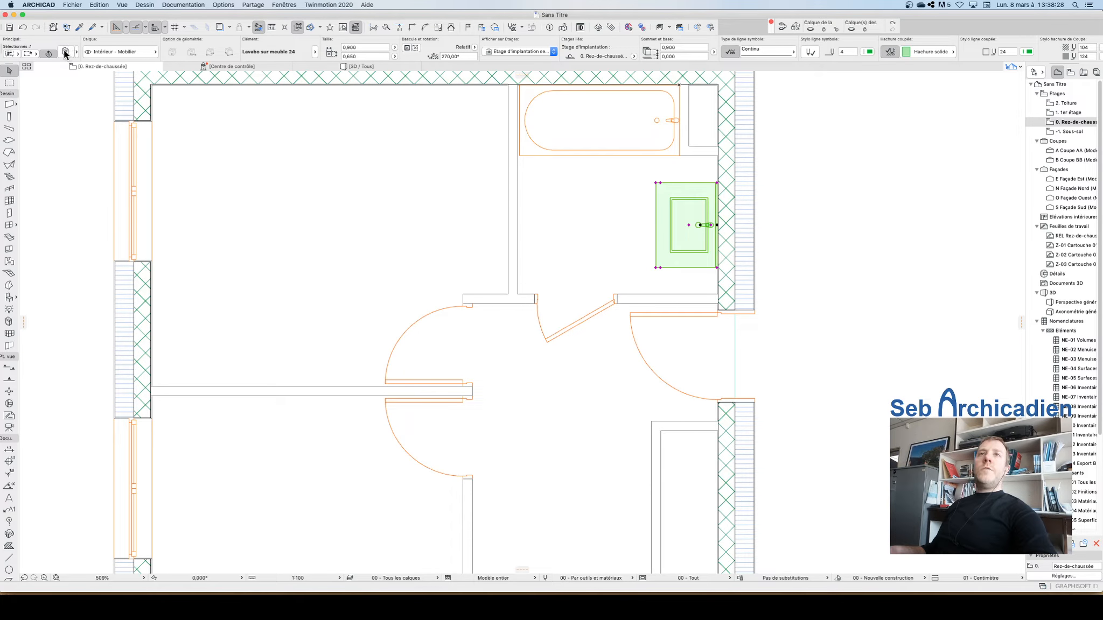
Step: Set the washbasin cabinet's dimensions to 0,6 by 0,45 m in its settings
click(875, 216)
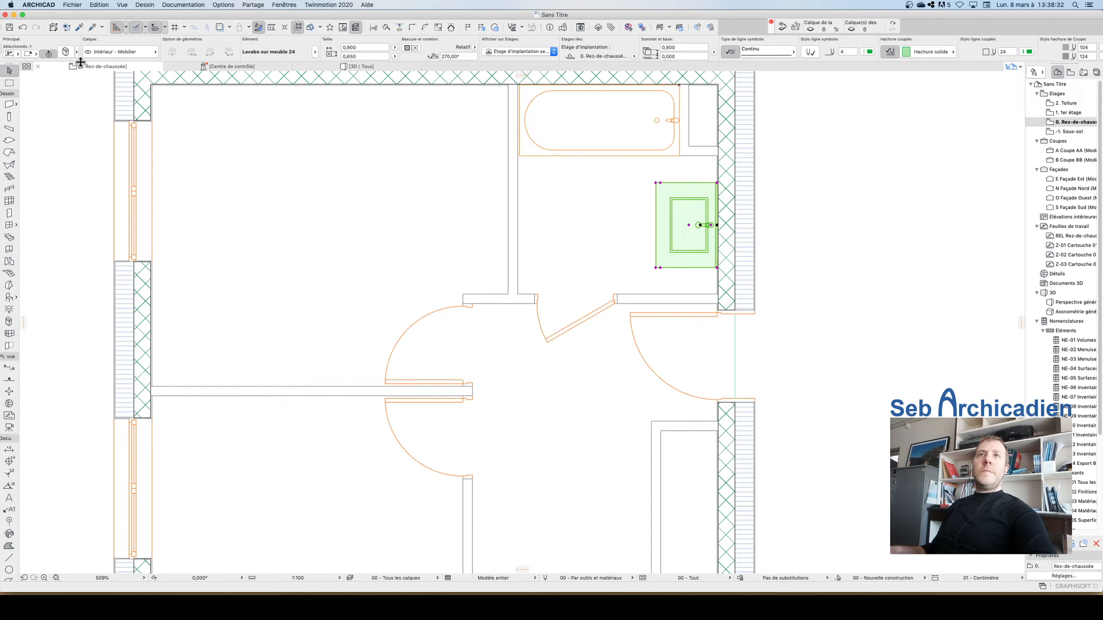
click(65, 53)
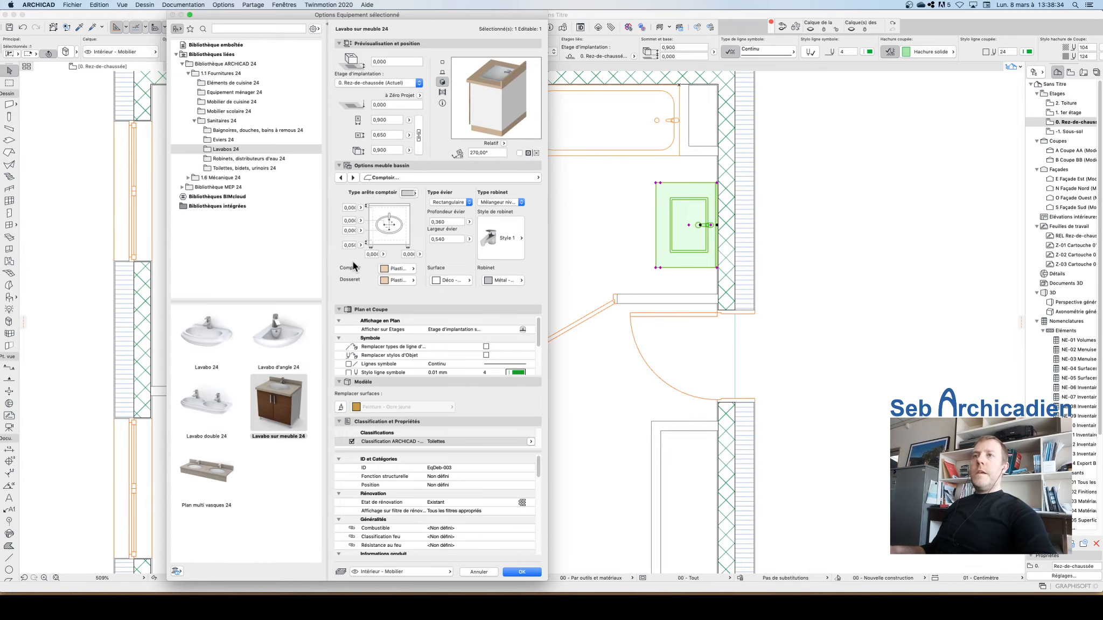
click(341, 177)
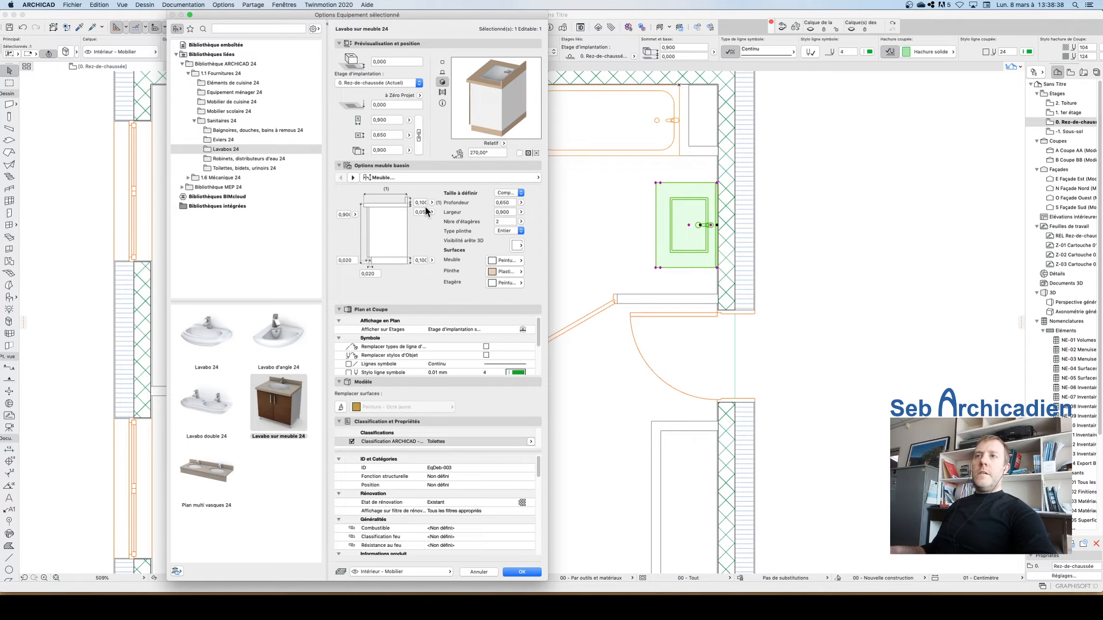
click(395, 119)
text(0)
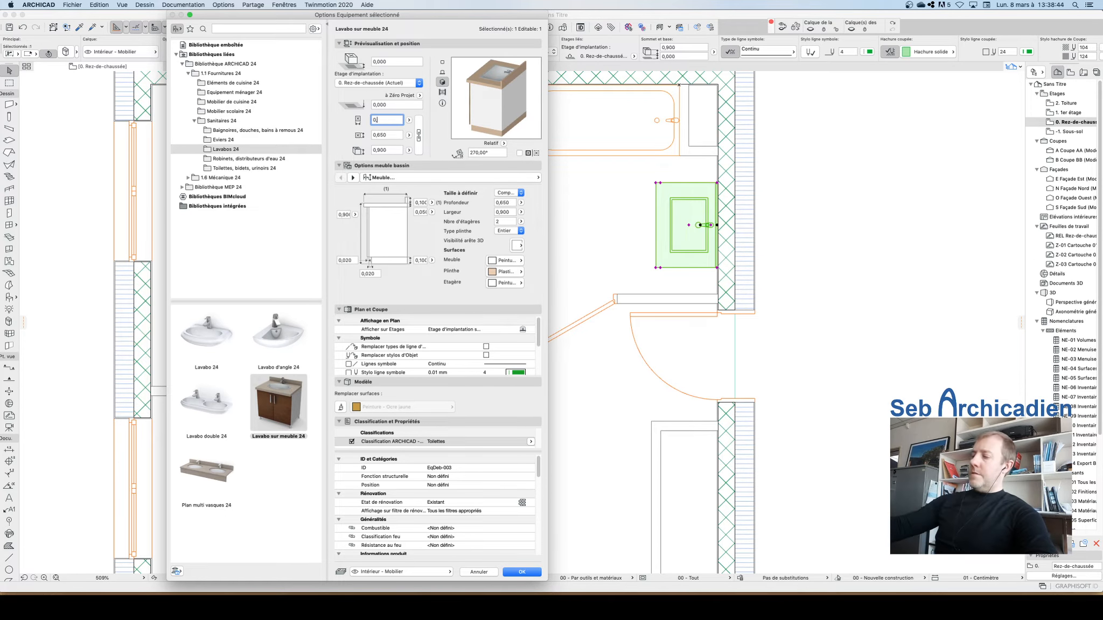
text(,6)
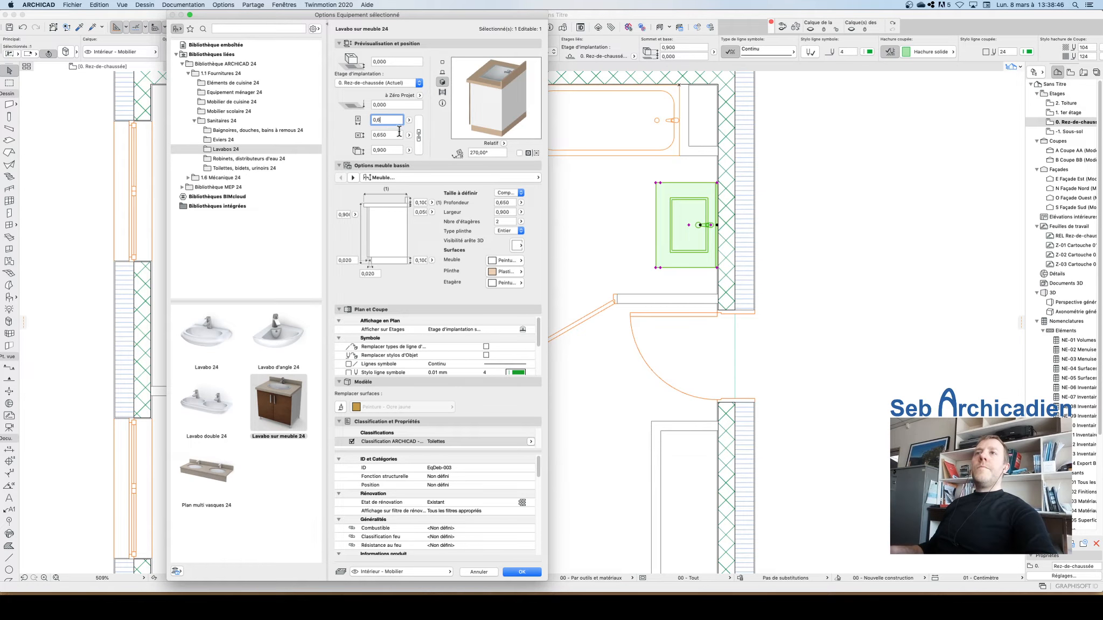
key(Tab)
text(0,45)
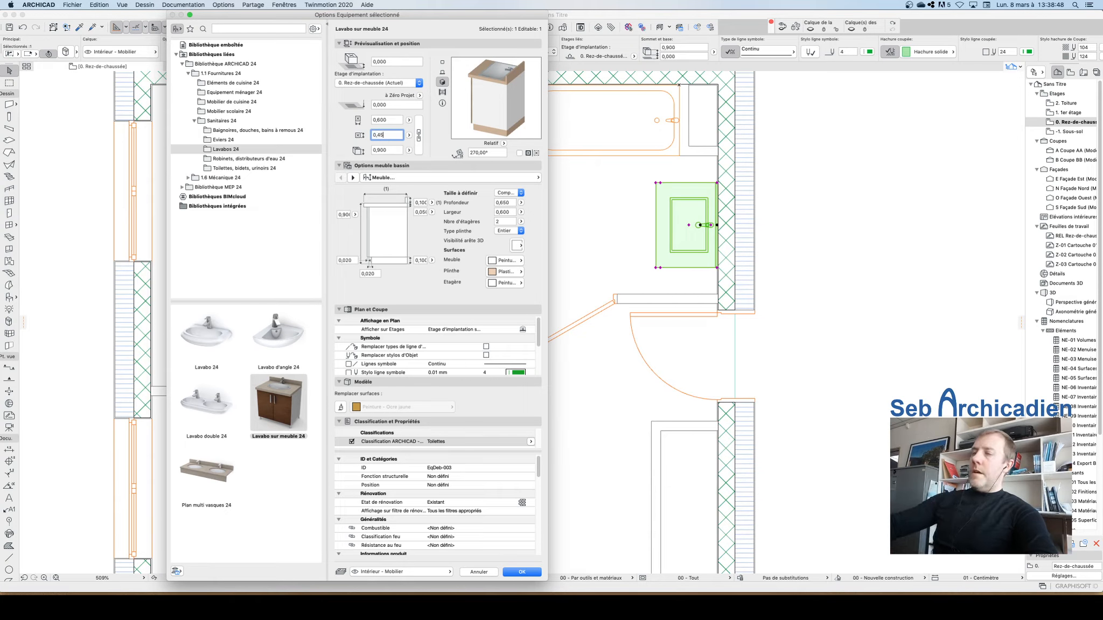
key(Return)
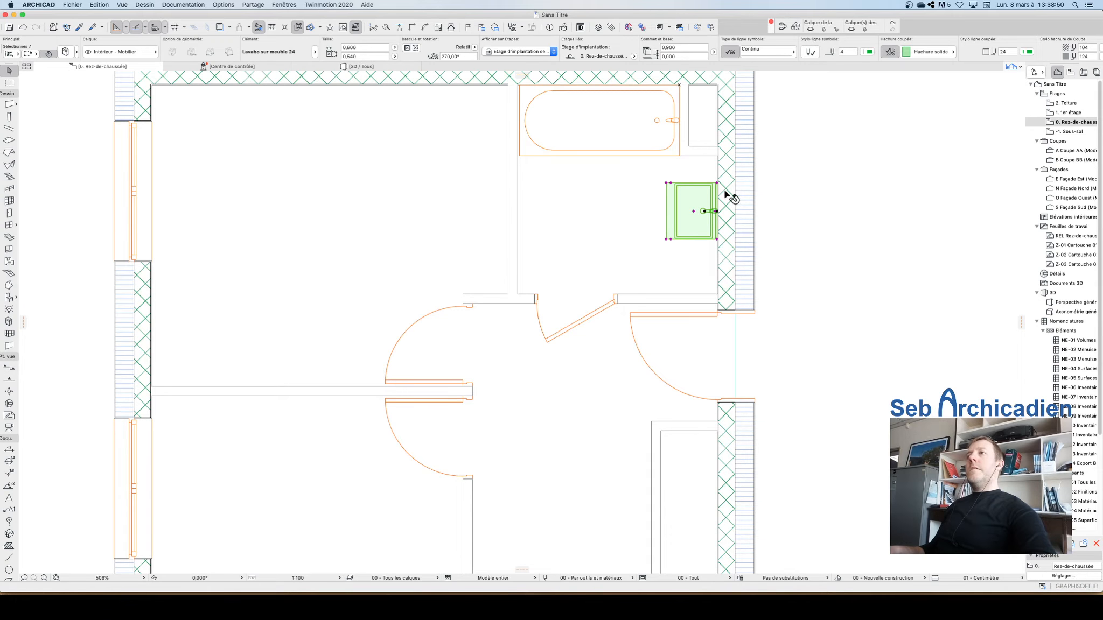
Step: Measure the washbasin's width along its upper edge
scroll(726, 192, up, 5)
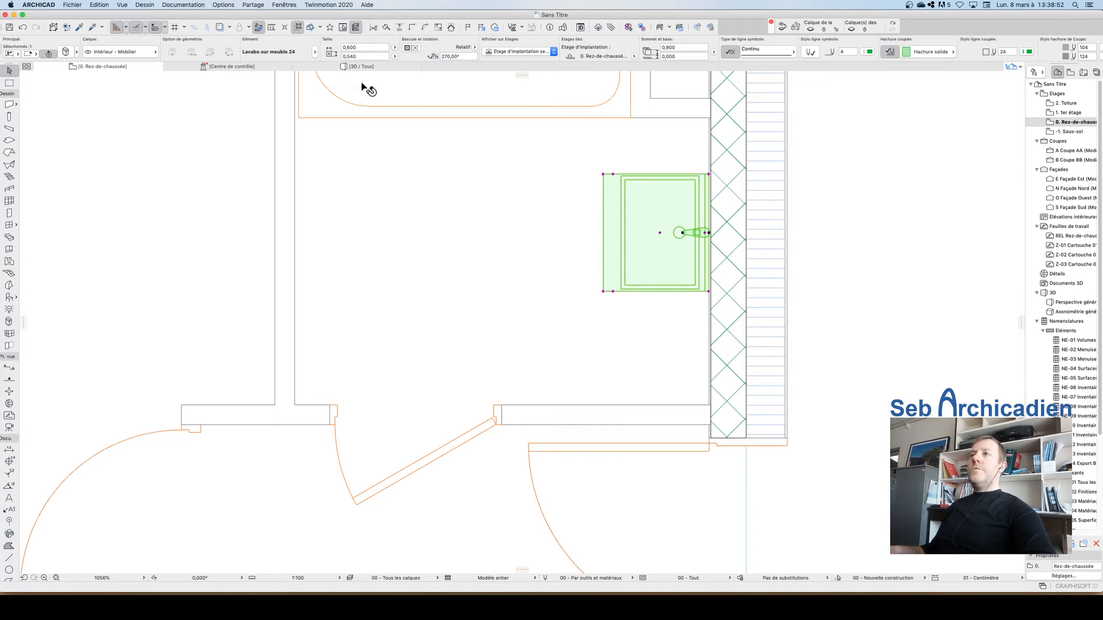
click(272, 27)
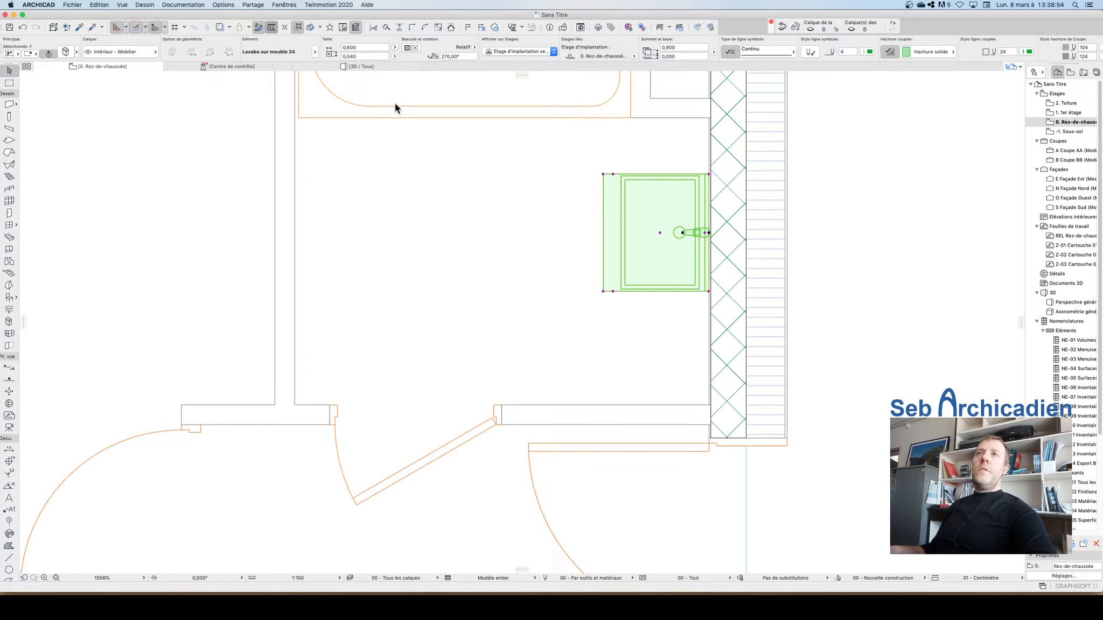
click(708, 173)
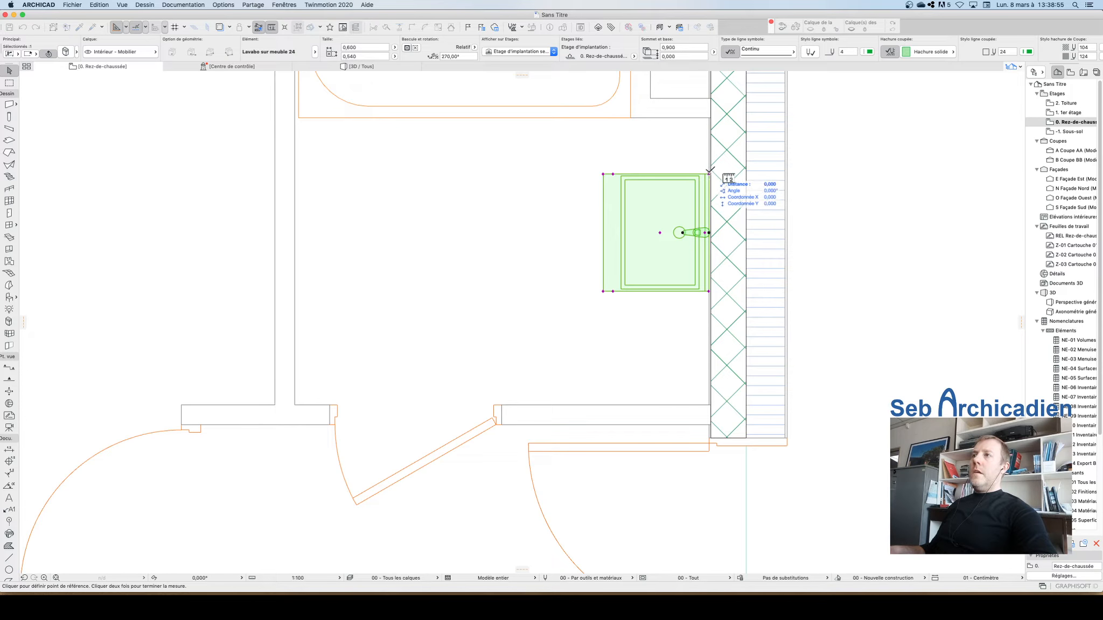
double_click(603, 174)
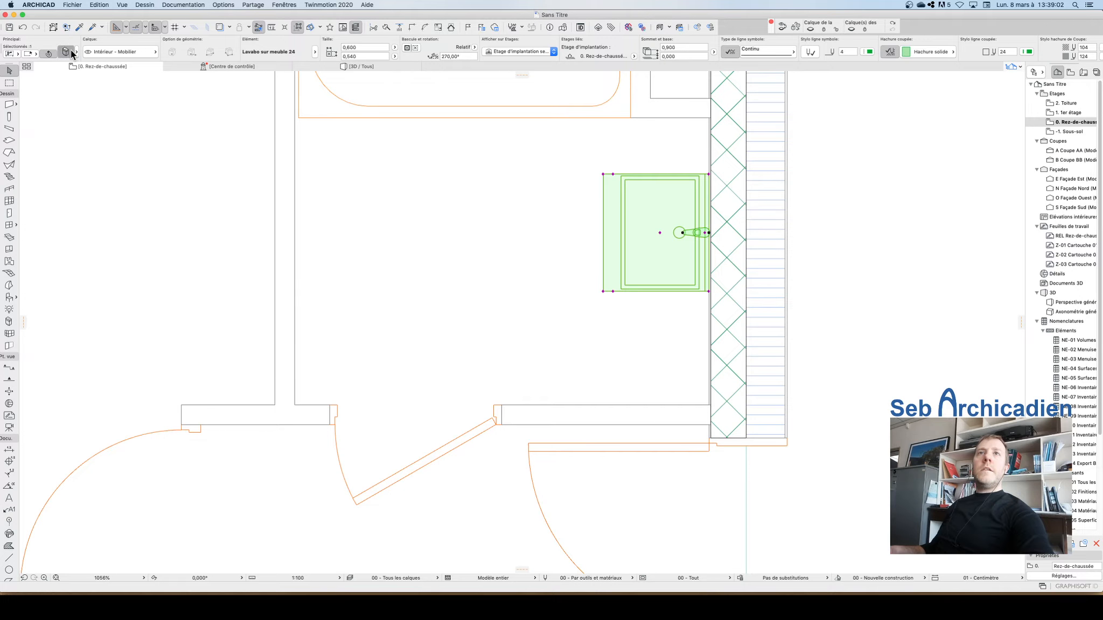
Step: Open the washbasin's settings and review its countertop and basin options without changing them
key(super+t)
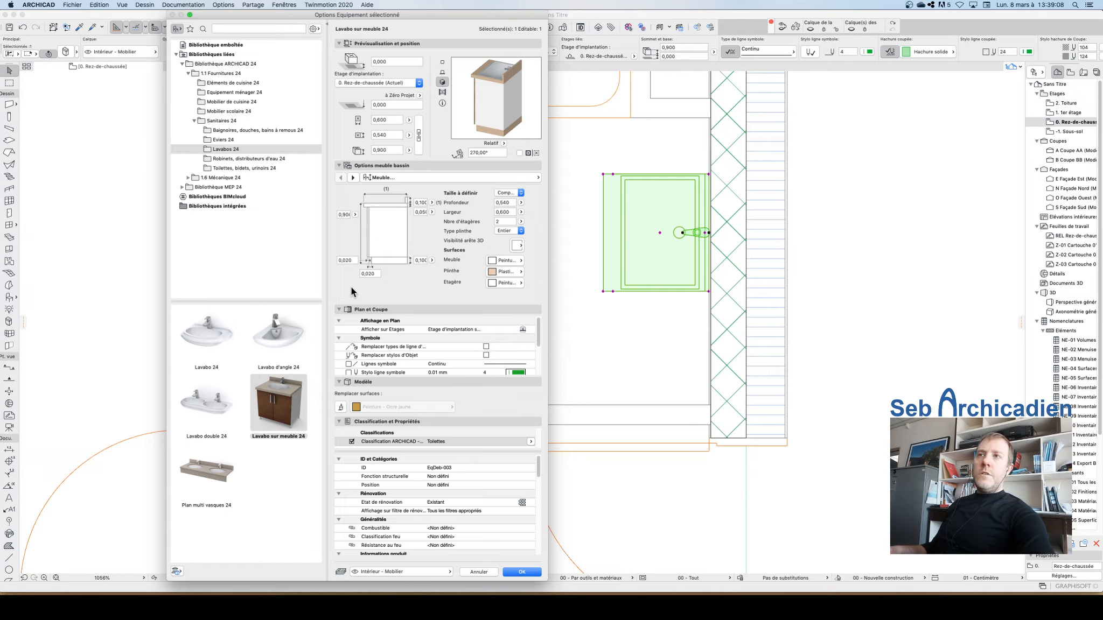
click(353, 178)
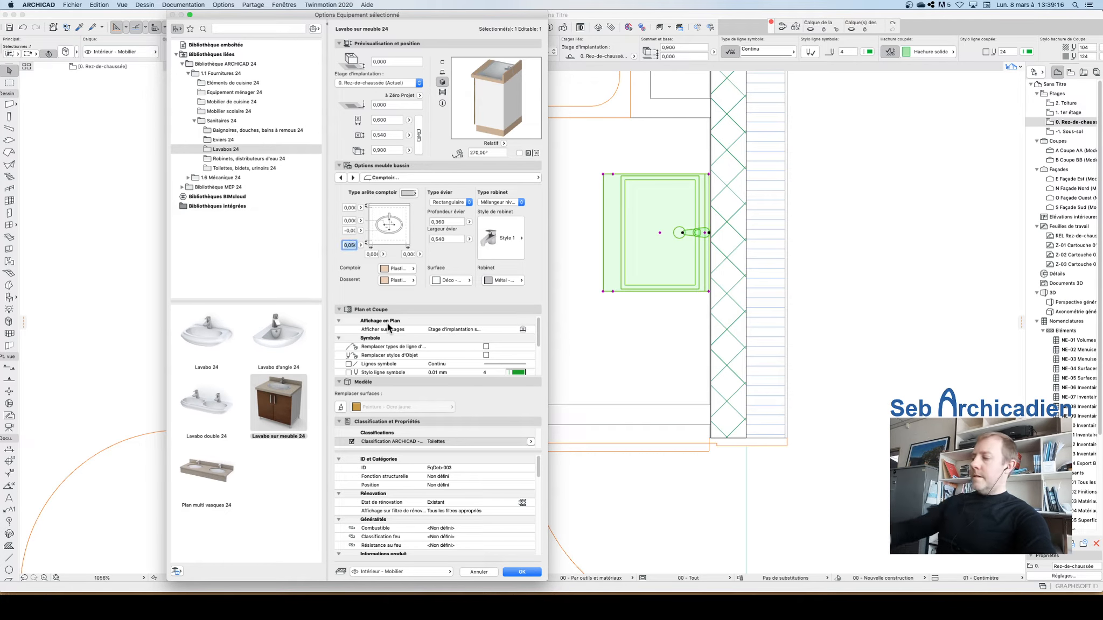
key(Return)
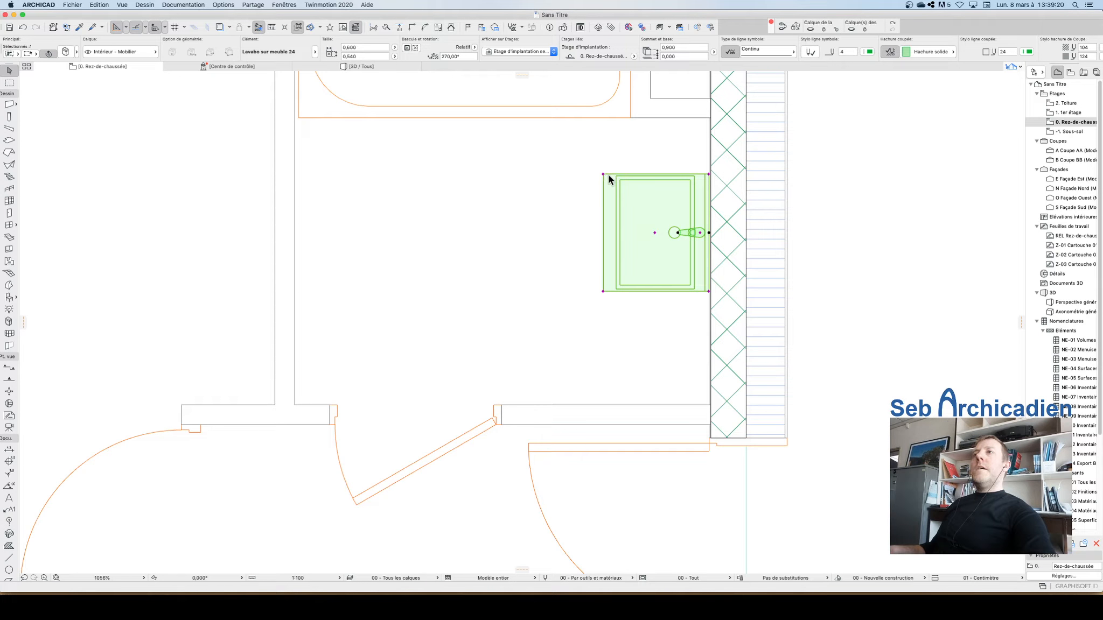
Step: Pull the washbasin cabinet's outer edge toward the wall to reduce its depth to about 0,49 m
click(604, 175)
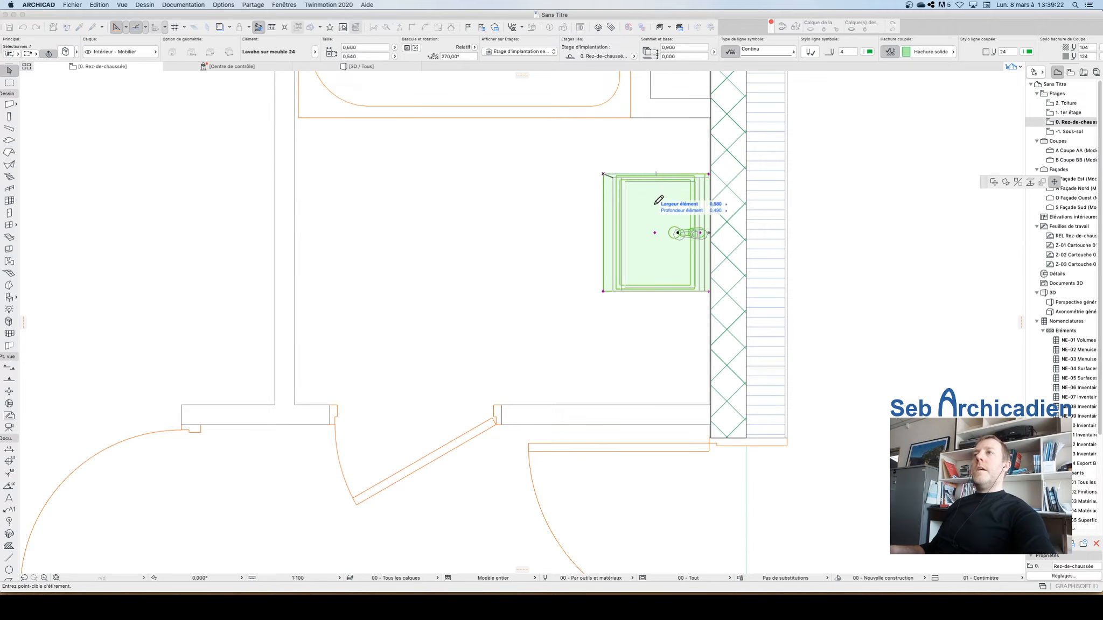
click(614, 174)
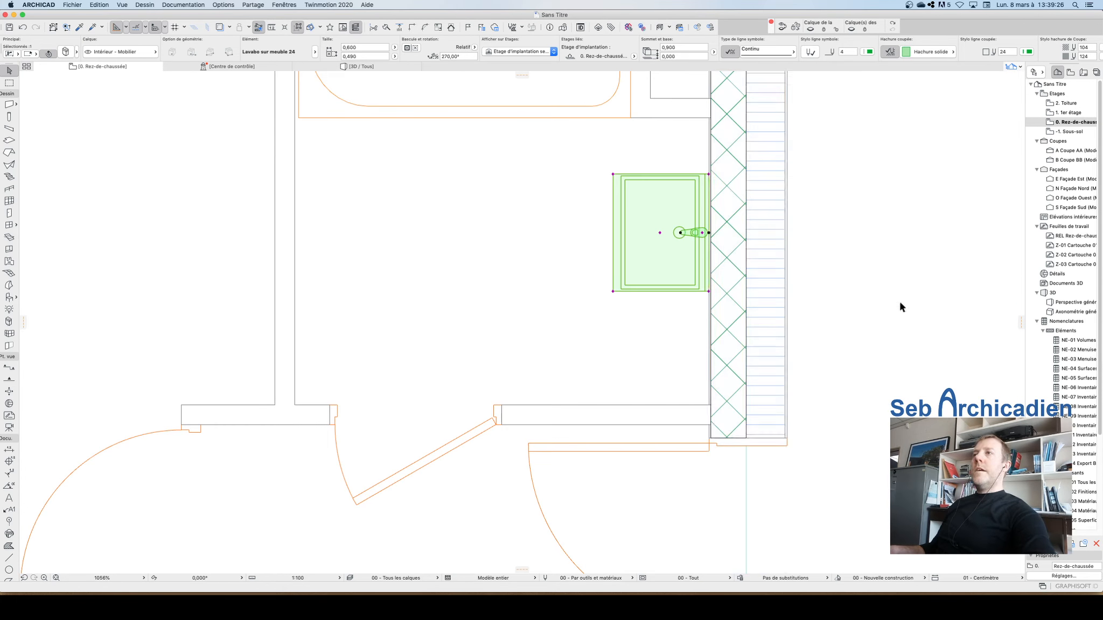
click(824, 228)
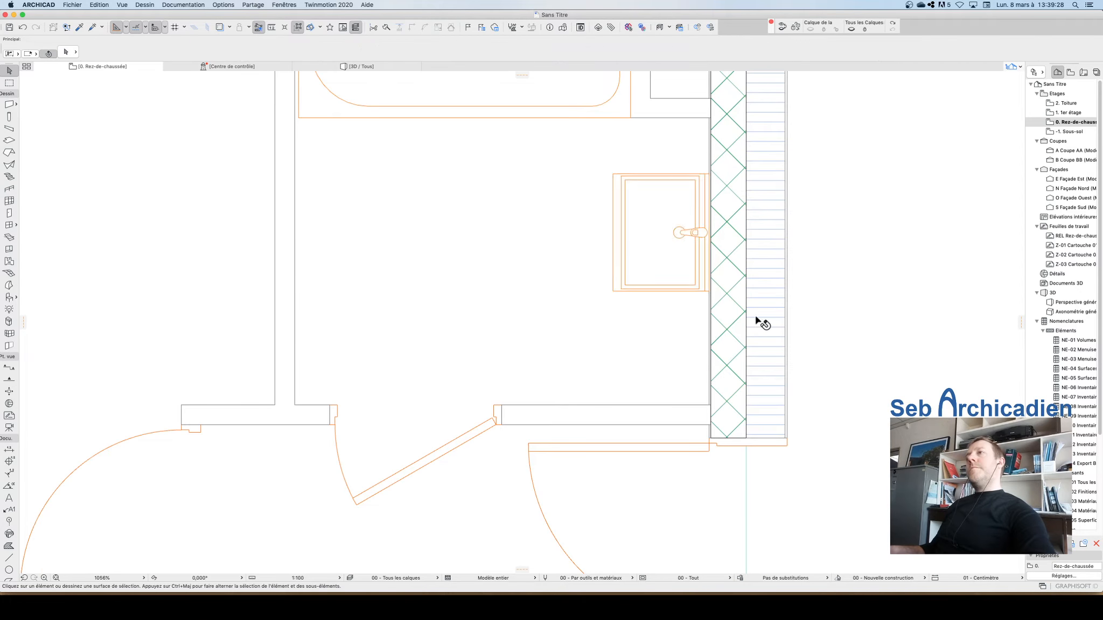
Step: Set the washbasin's sink bowl width to 0,35 m and depth to 0,3 m in its settings
scroll(742, 326, down, 5)
scroll(684, 301, up, 4)
click(707, 323)
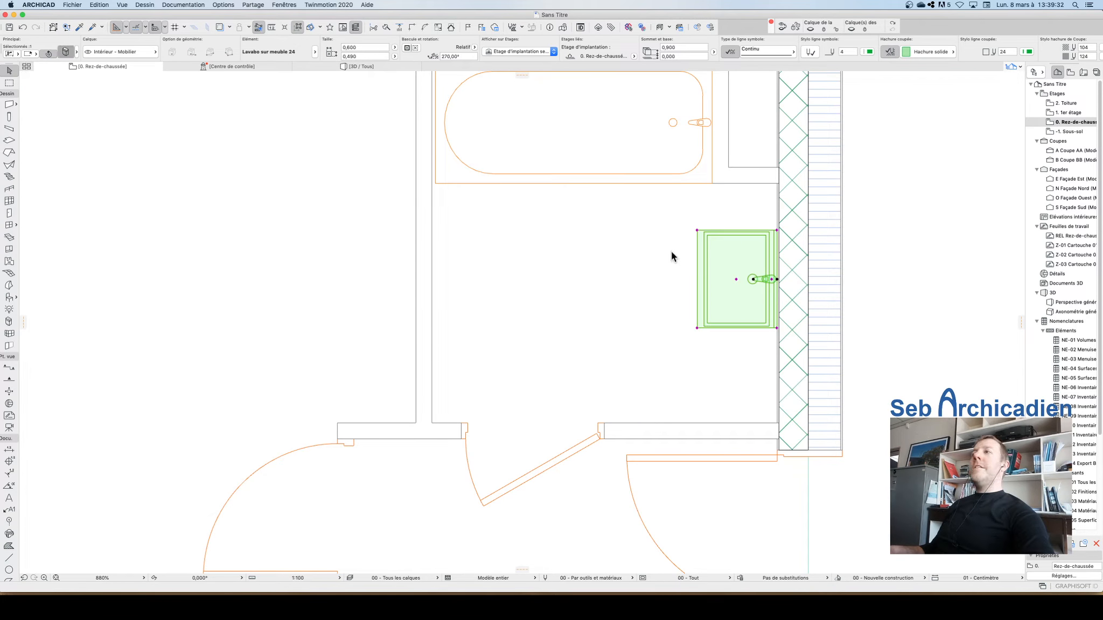
key(super+t)
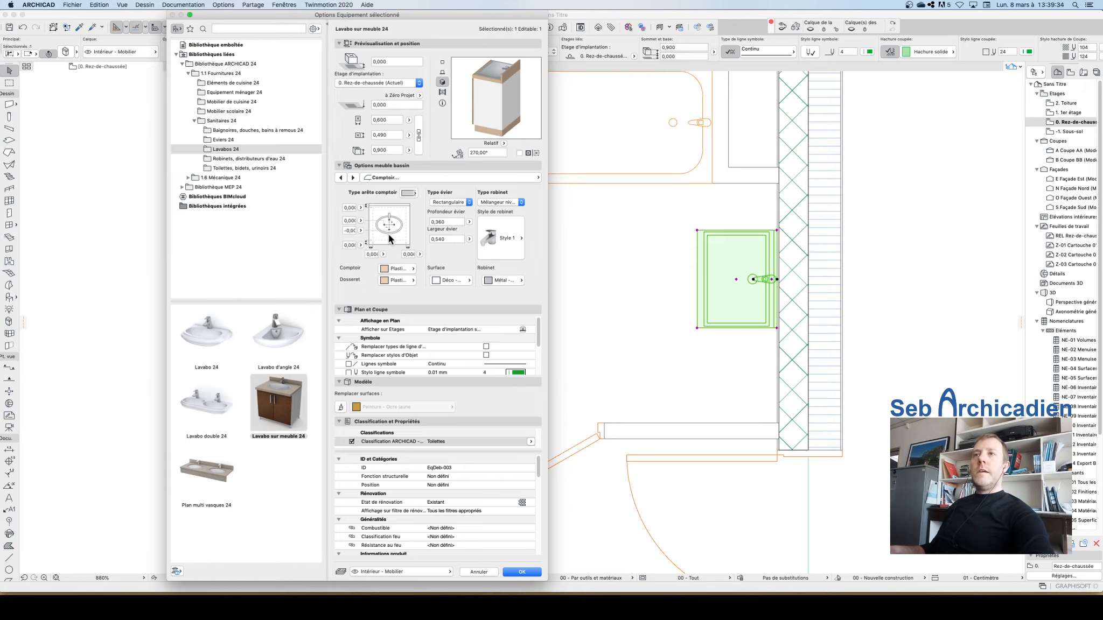
click(451, 239)
text(0,)
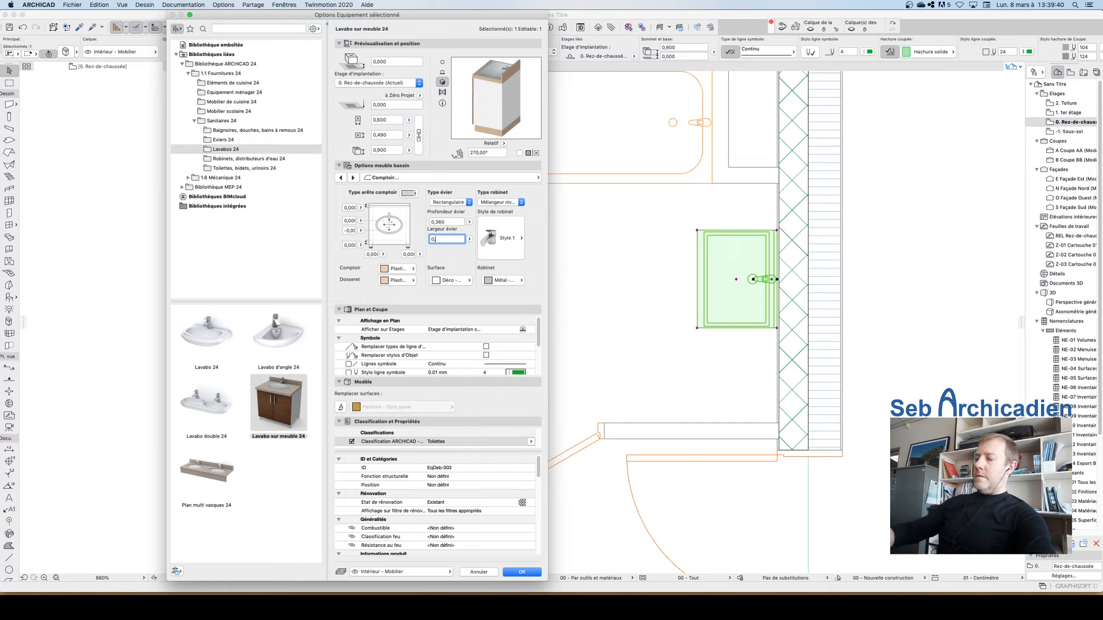
text(350)
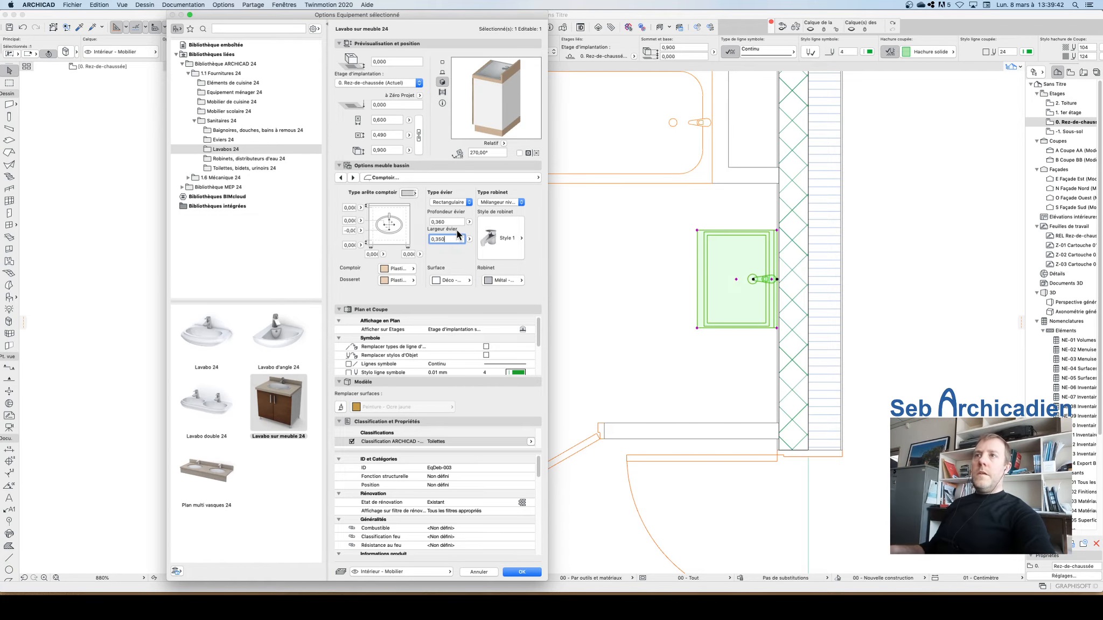
key(Return)
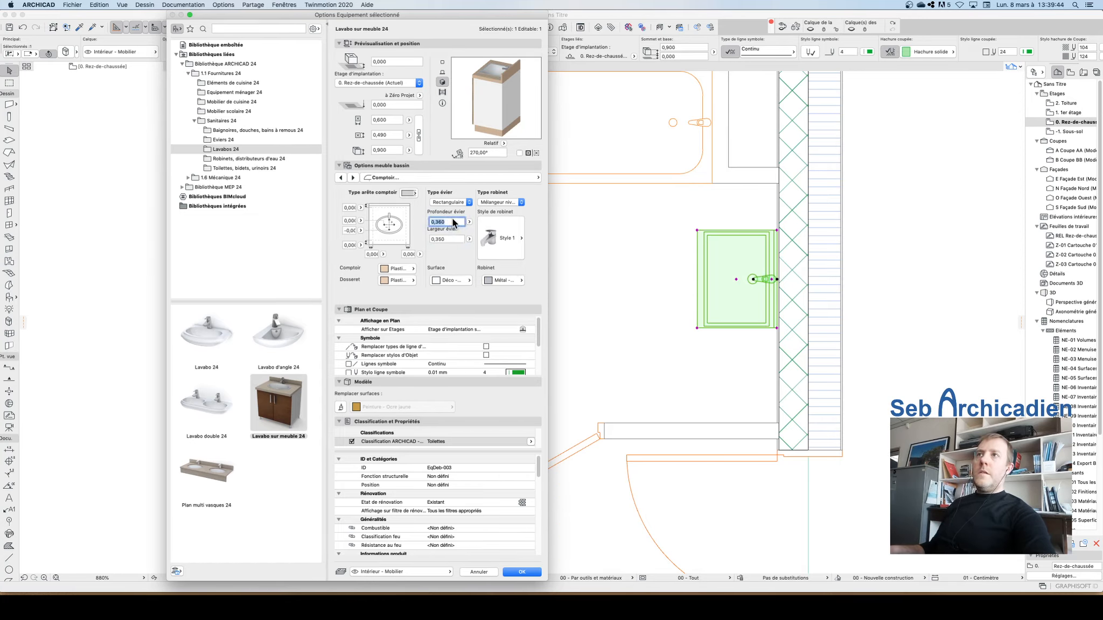
text(0,3)
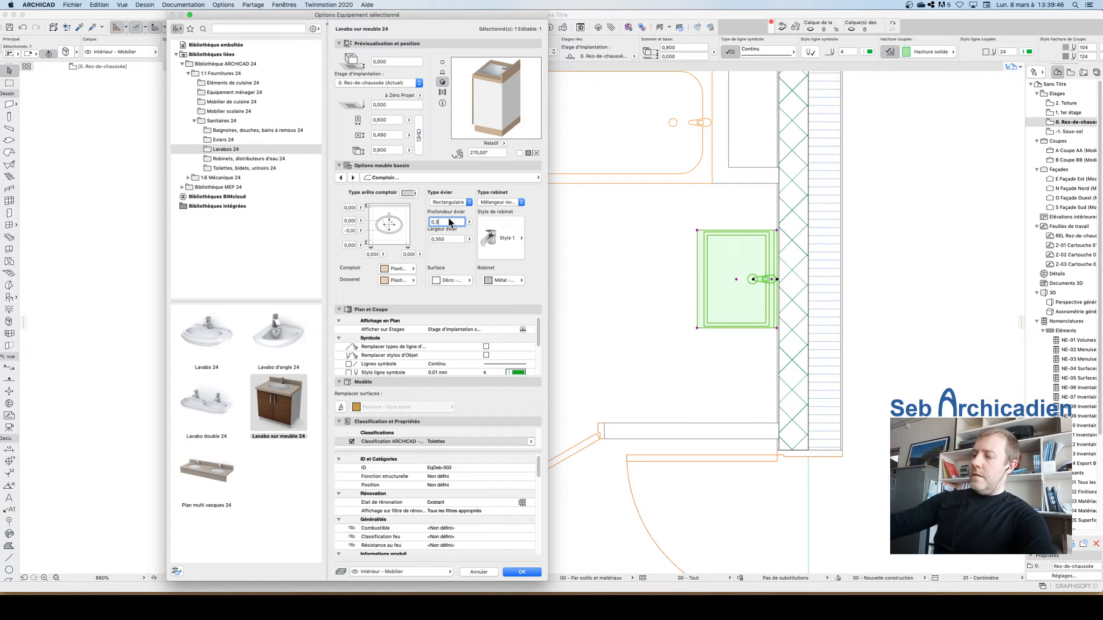
key(Return)
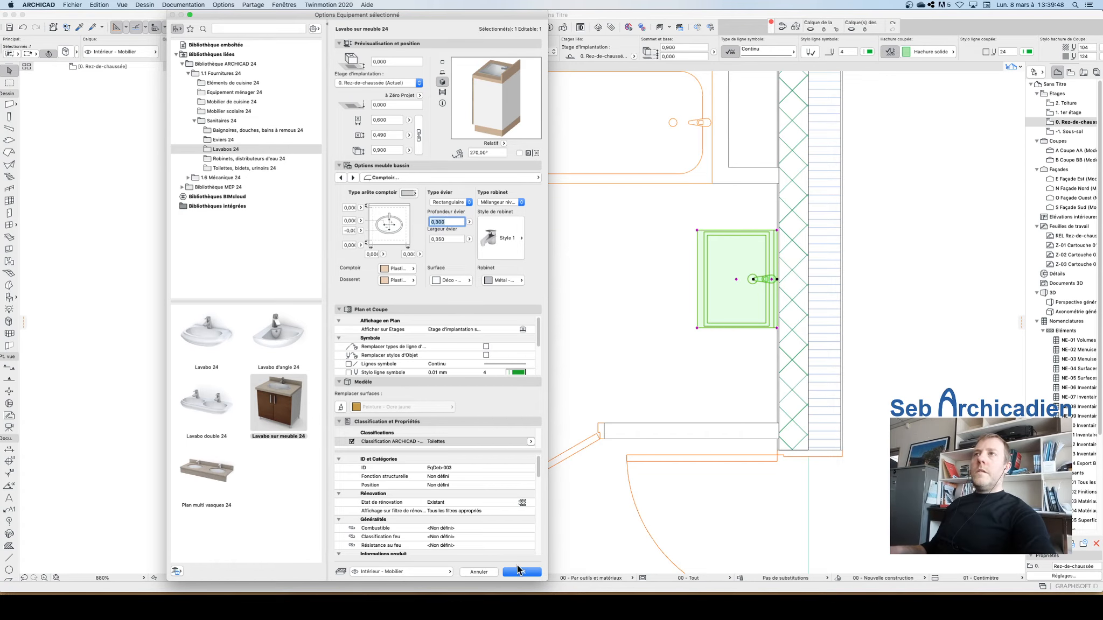
click(520, 572)
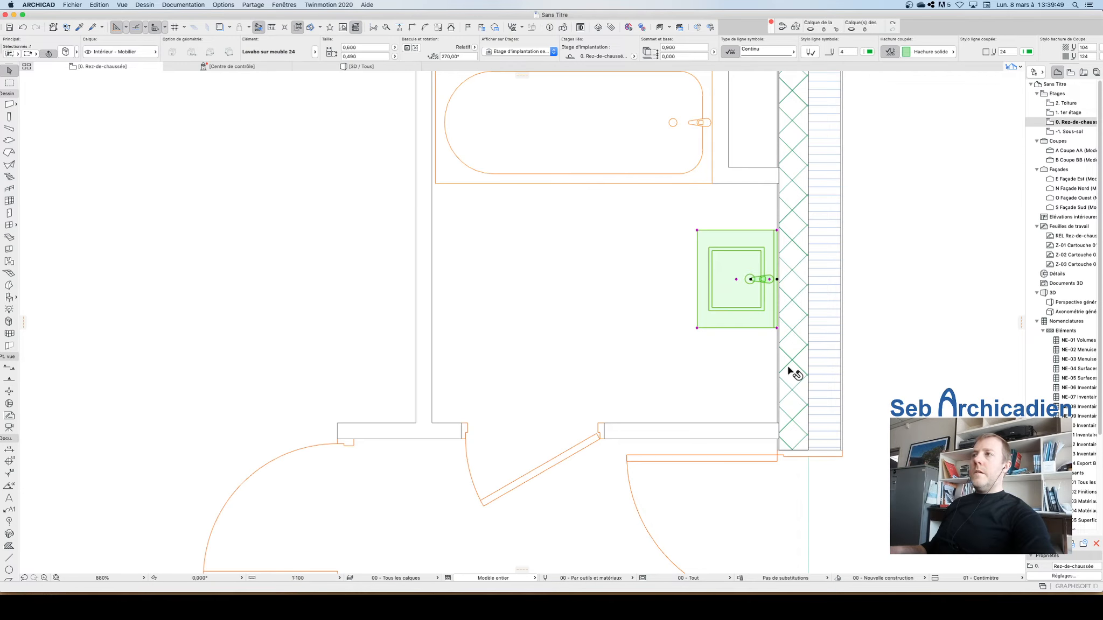
Step: Place a WC 24 toilet from the toilets library folder in the small room near the exterior wall
click(881, 220)
scroll(661, 250, down, 5)
scroll(677, 252, up, 3)
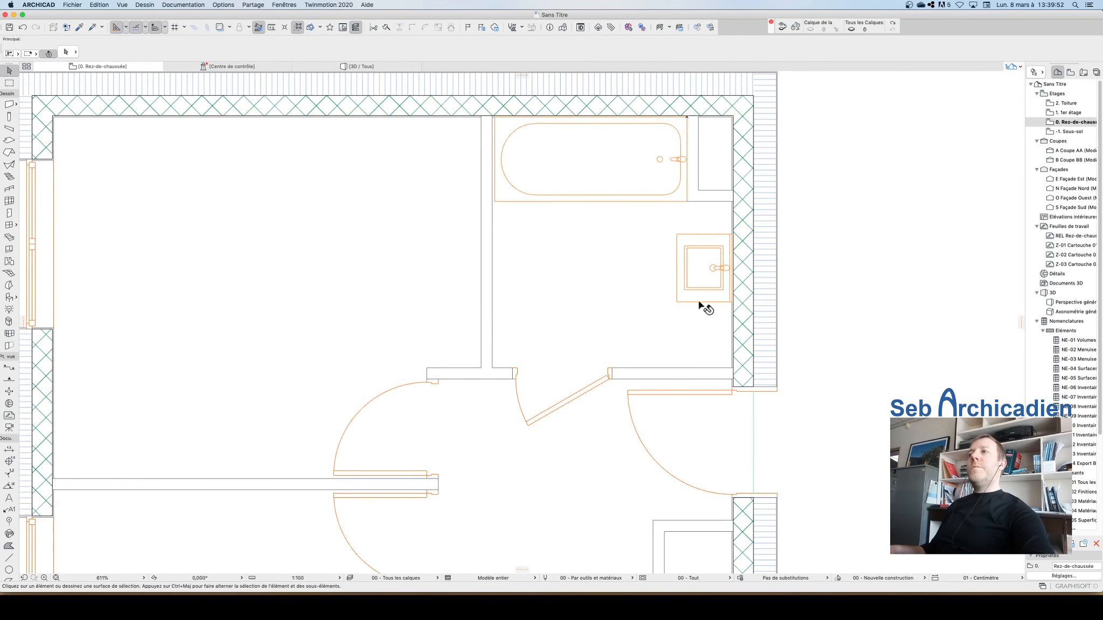
scroll(674, 171, down, 4)
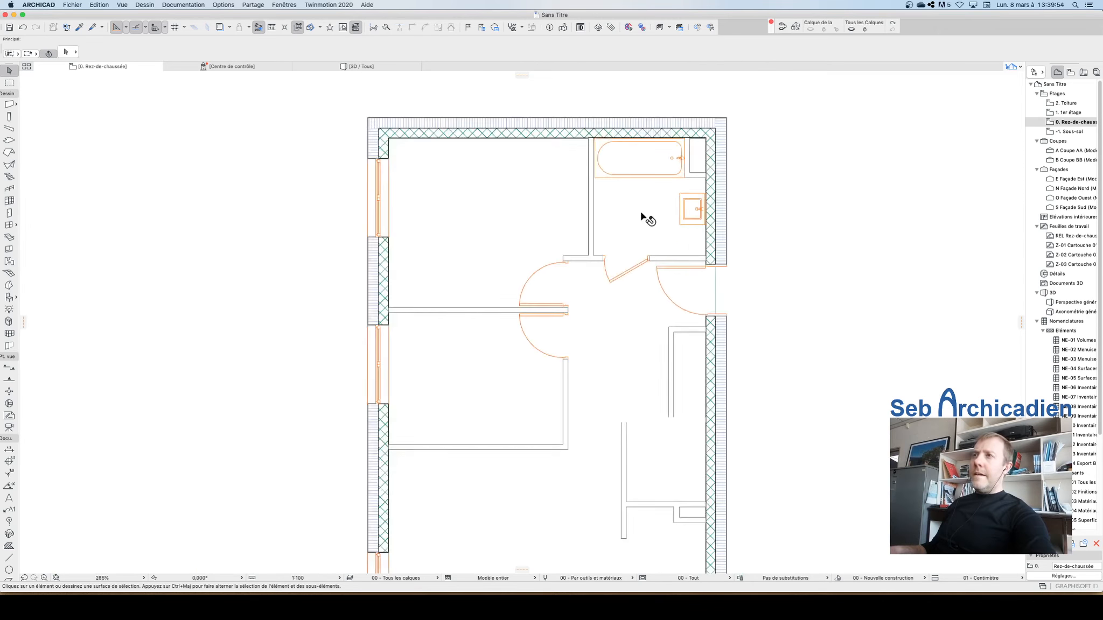
scroll(646, 218, up, 2)
scroll(641, 220, down, 4)
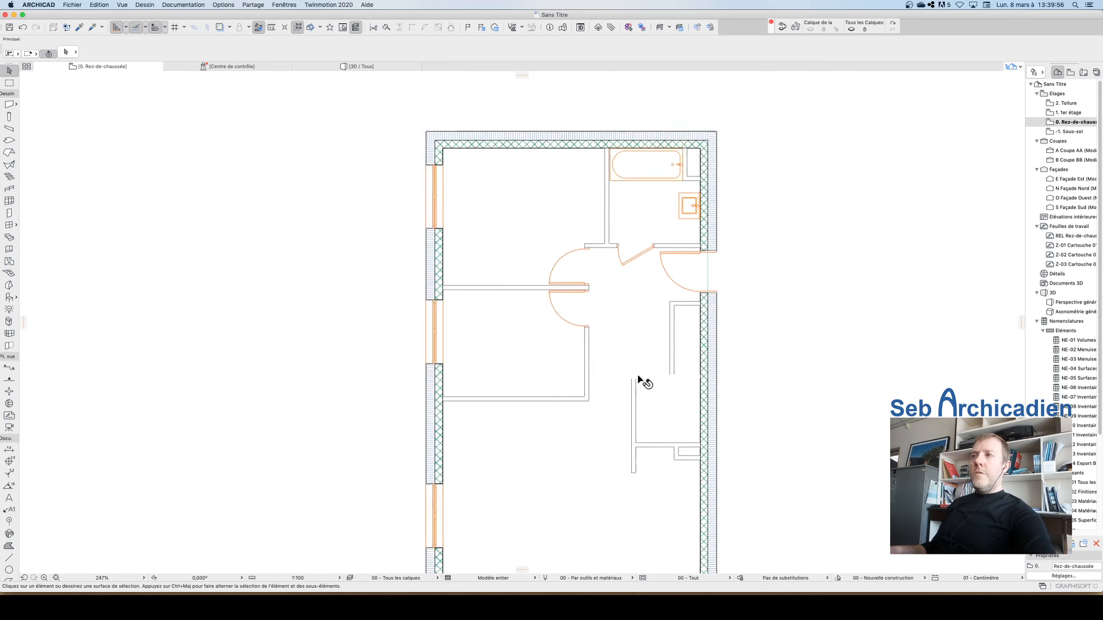
scroll(641, 381, up, 2)
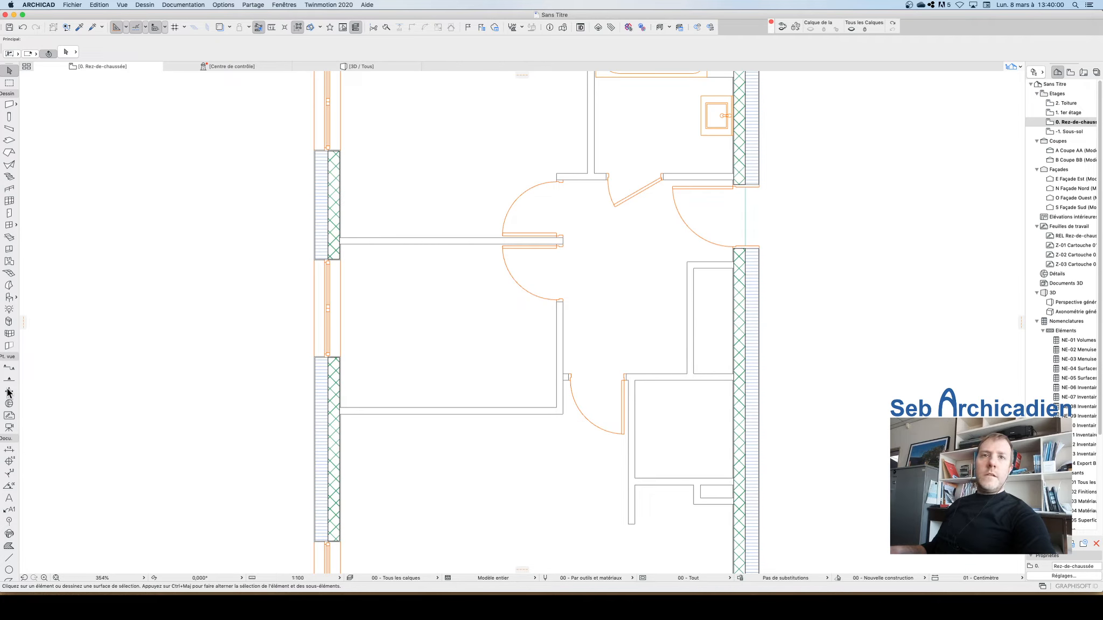
click(8, 325)
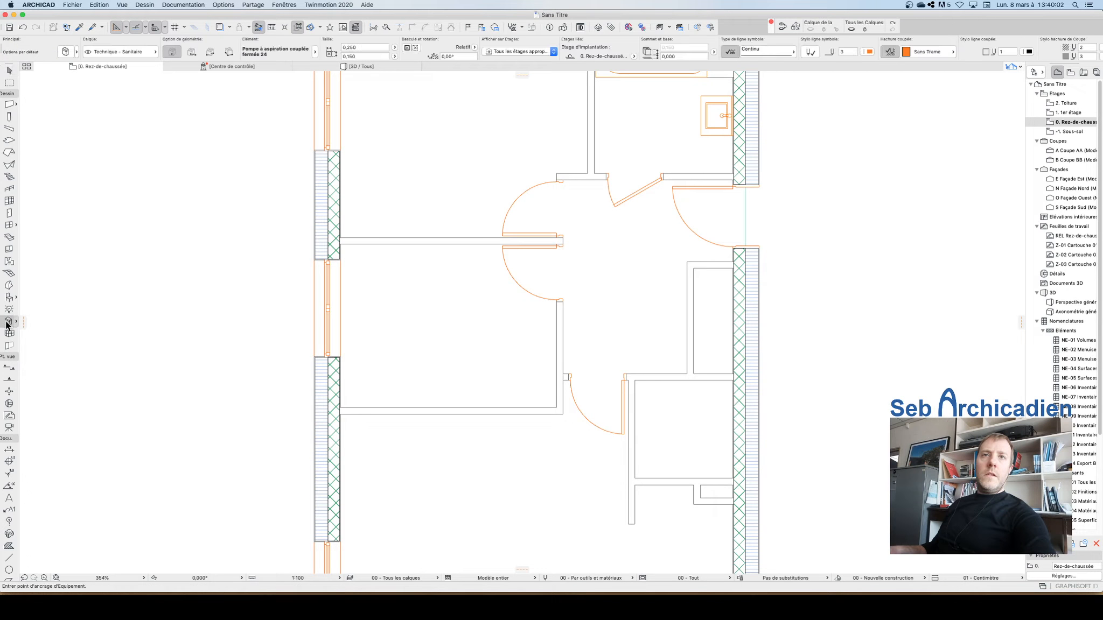
click(8, 300)
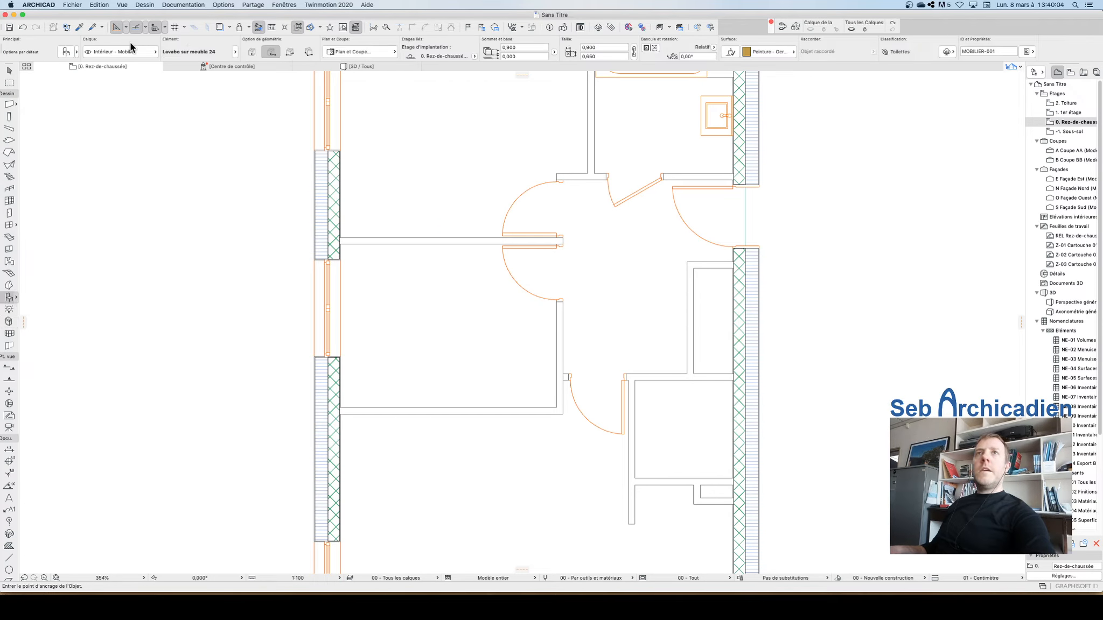
key(super+t)
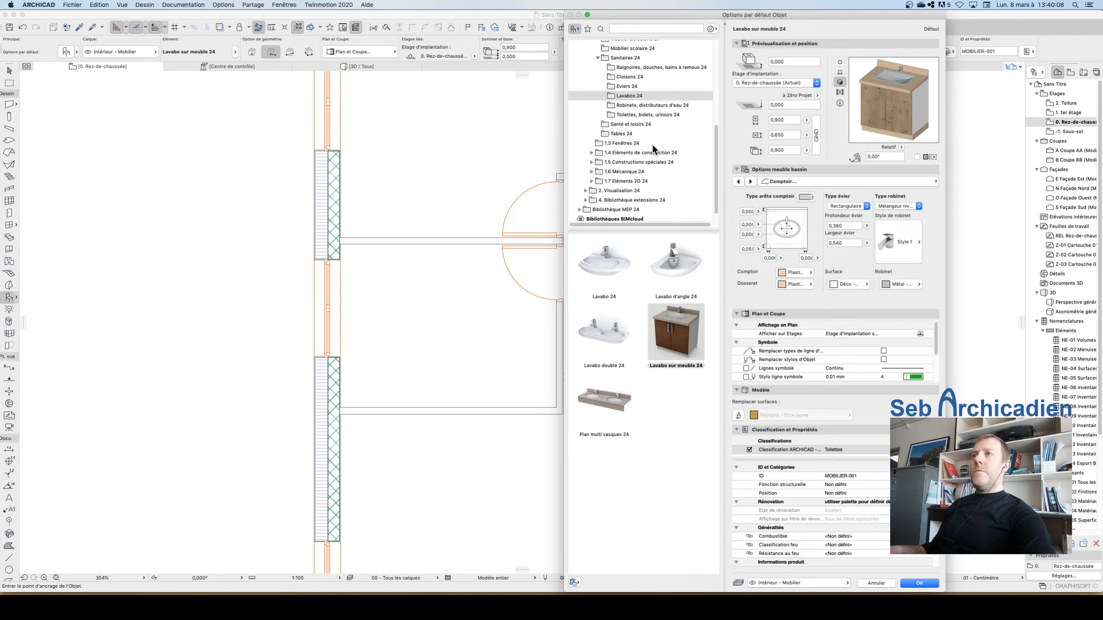
scroll(634, 104, up, 4)
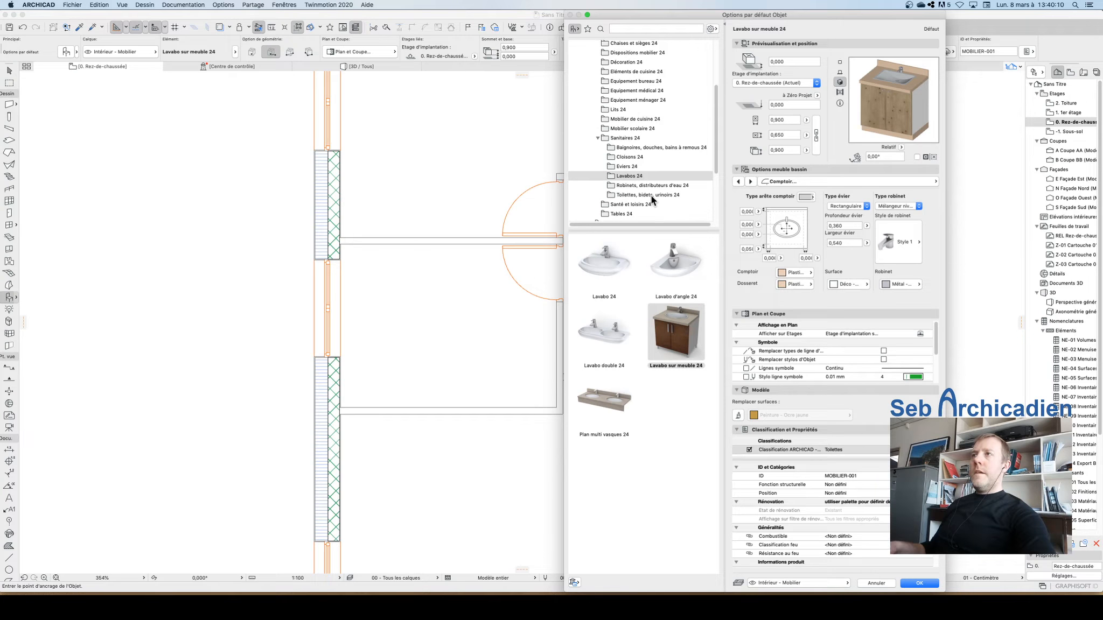
click(639, 194)
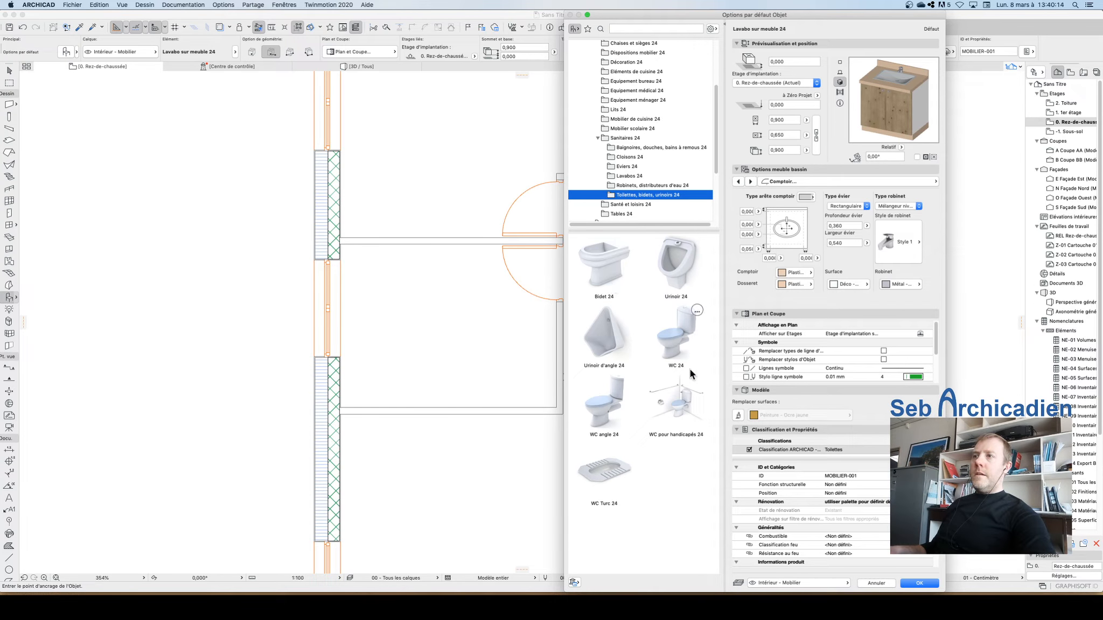
click(681, 341)
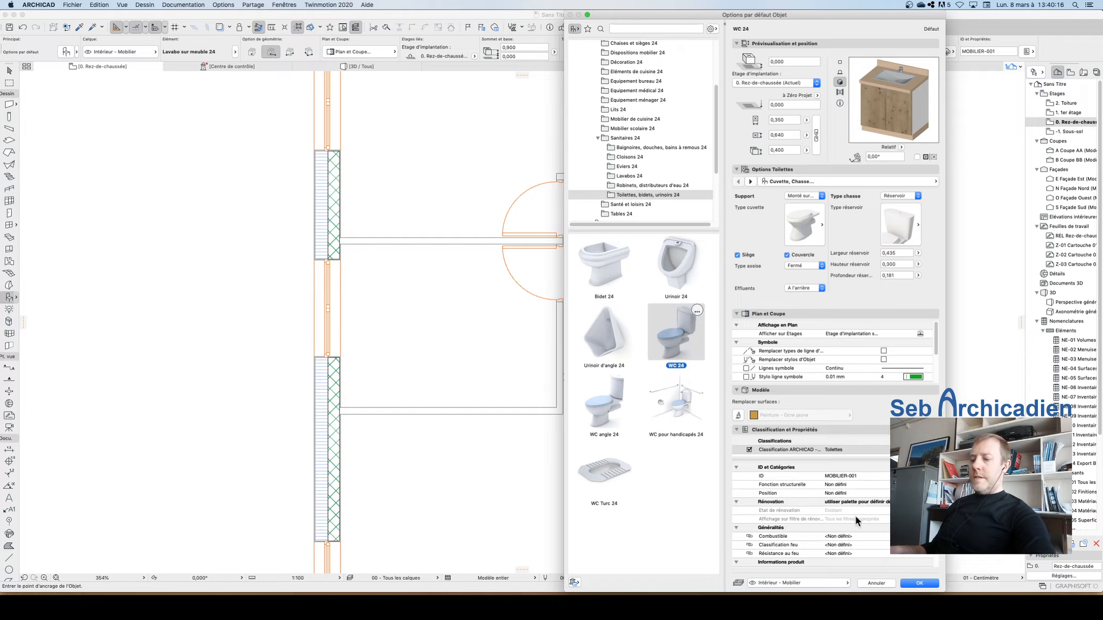
click(930, 583)
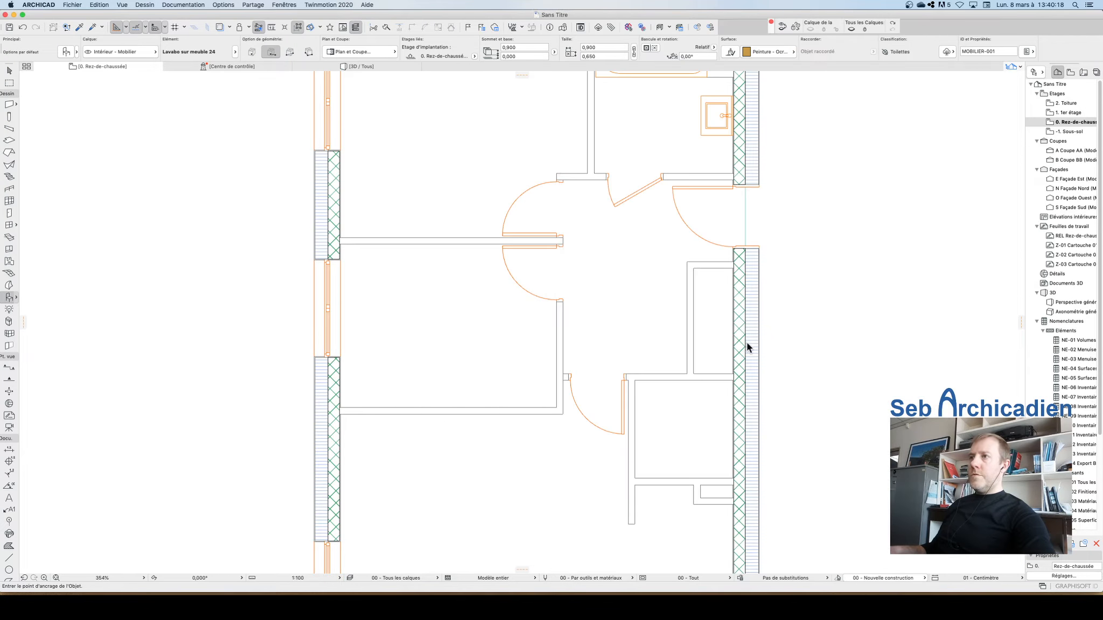
click(693, 448)
key(Escape)
Step: Rotate the toilet 180° about its centre so its cistern faces the room's lower wall
click(693, 448)
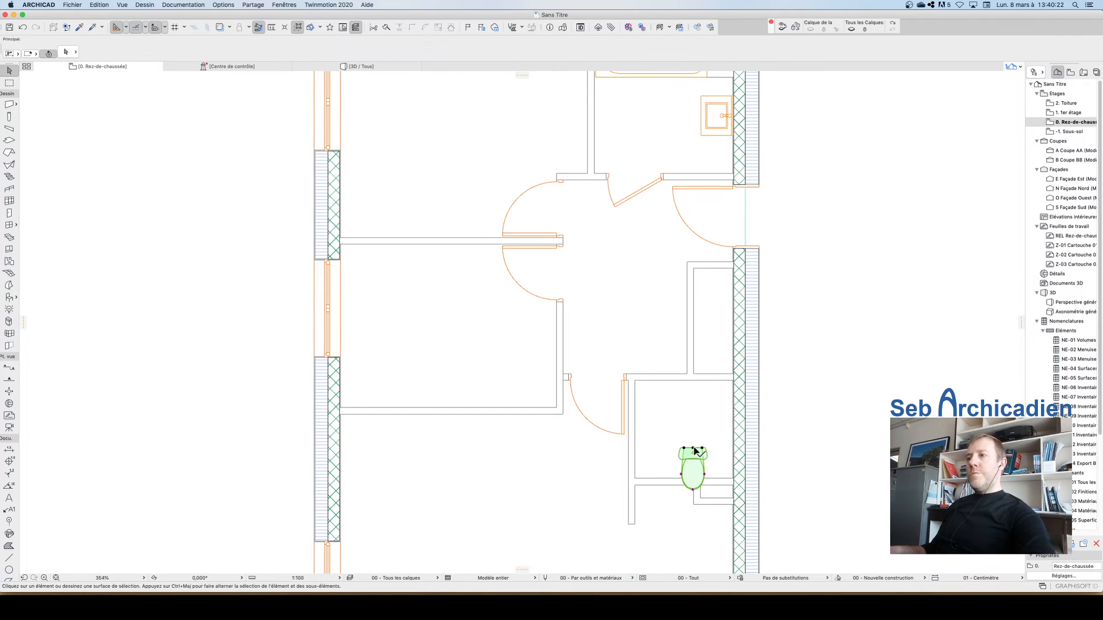
key(super+e)
click(694, 448)
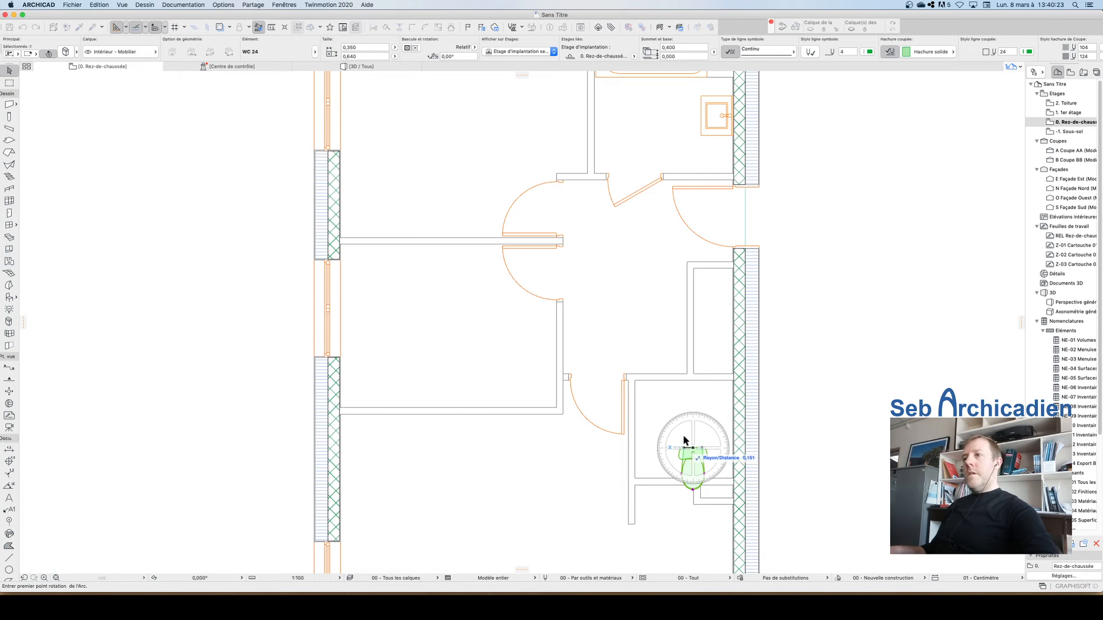
click(725, 448)
click(630, 449)
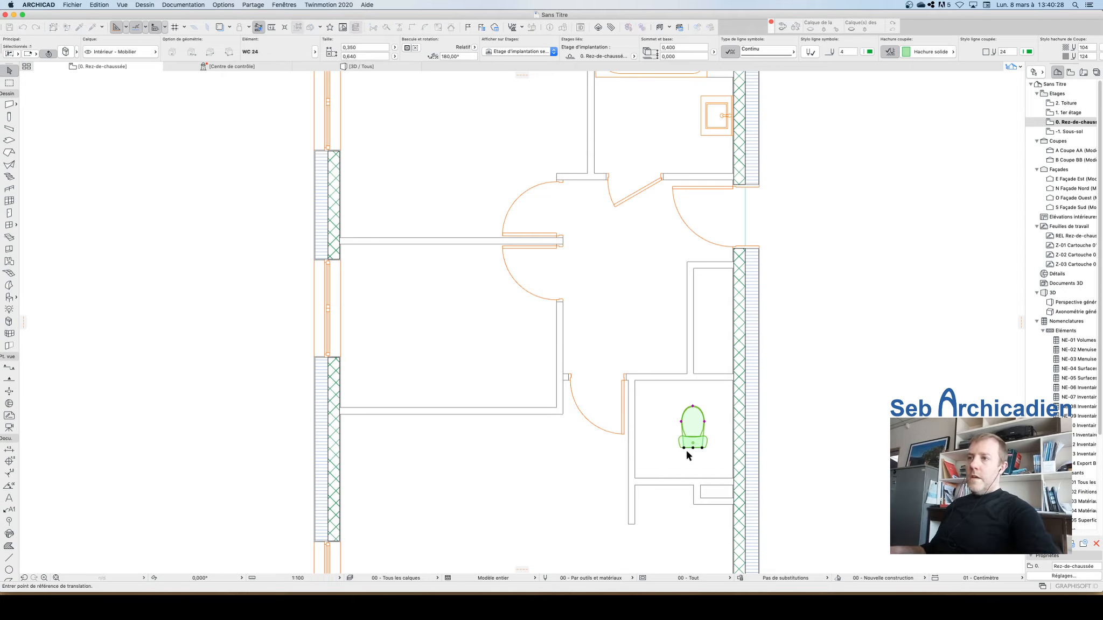
Step: Move the toilet down into the corner against the lower wall beside the exterior wall
click(693, 448)
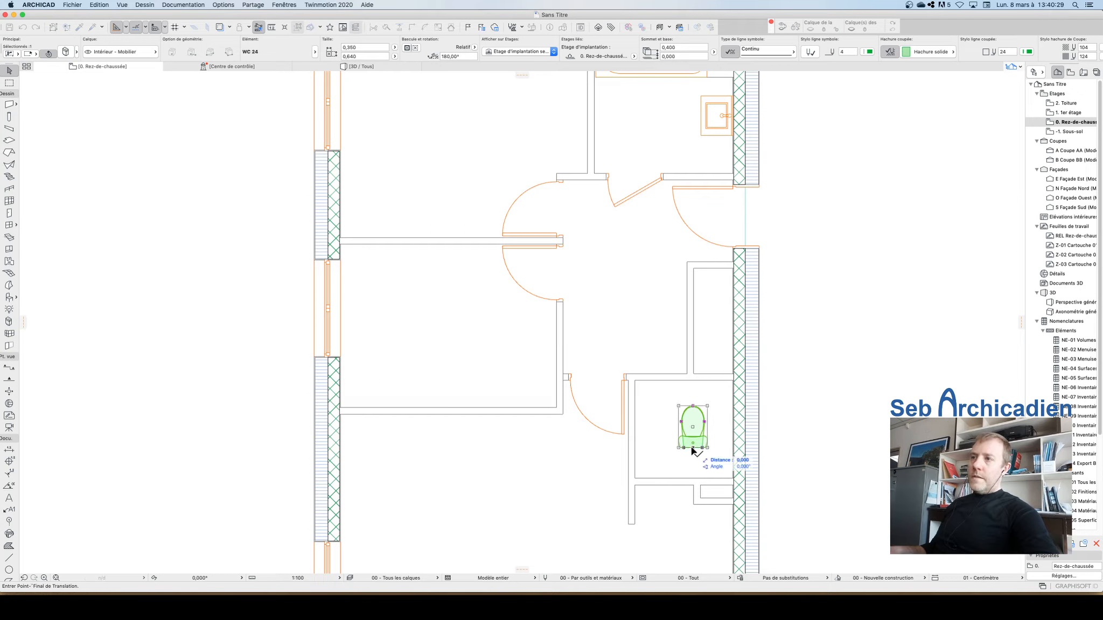
click(704, 478)
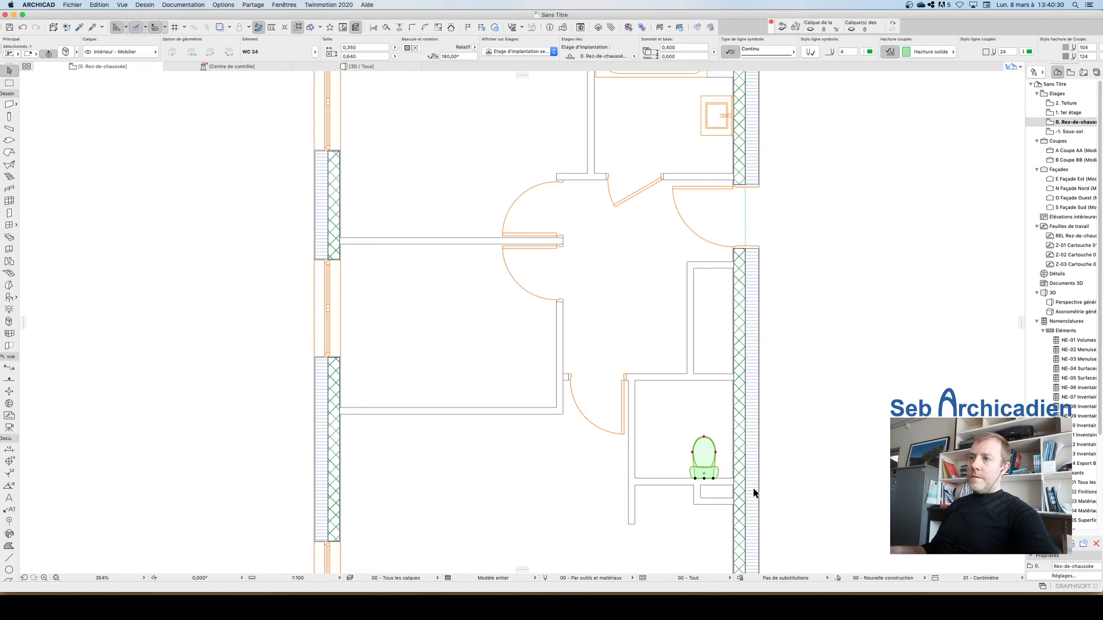
click(704, 437)
key(alt)
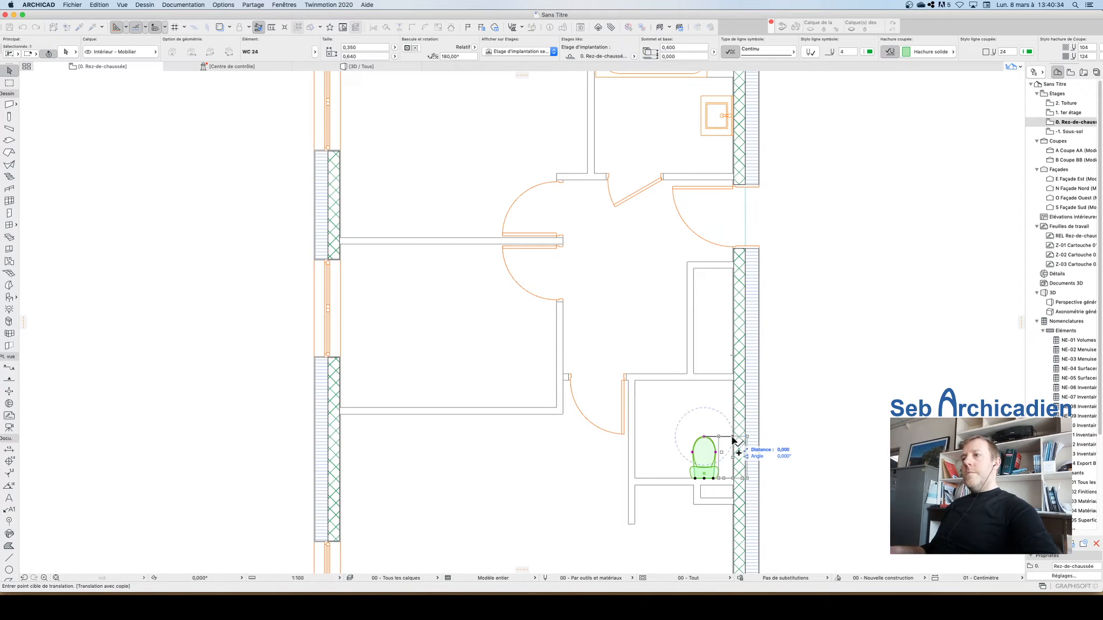
text(0,45)
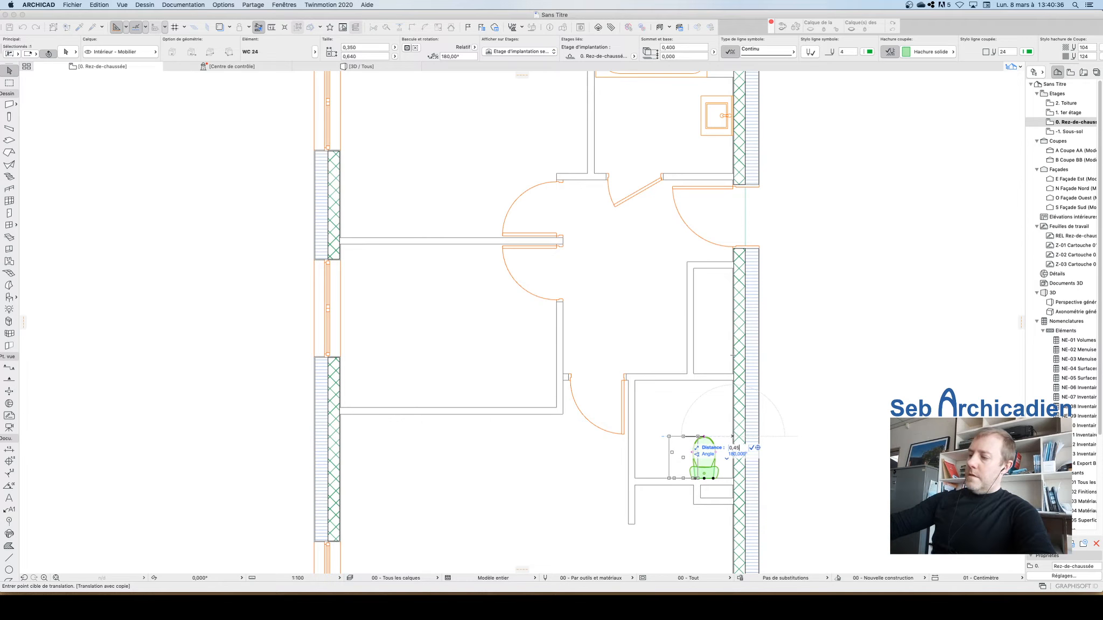
key(Return)
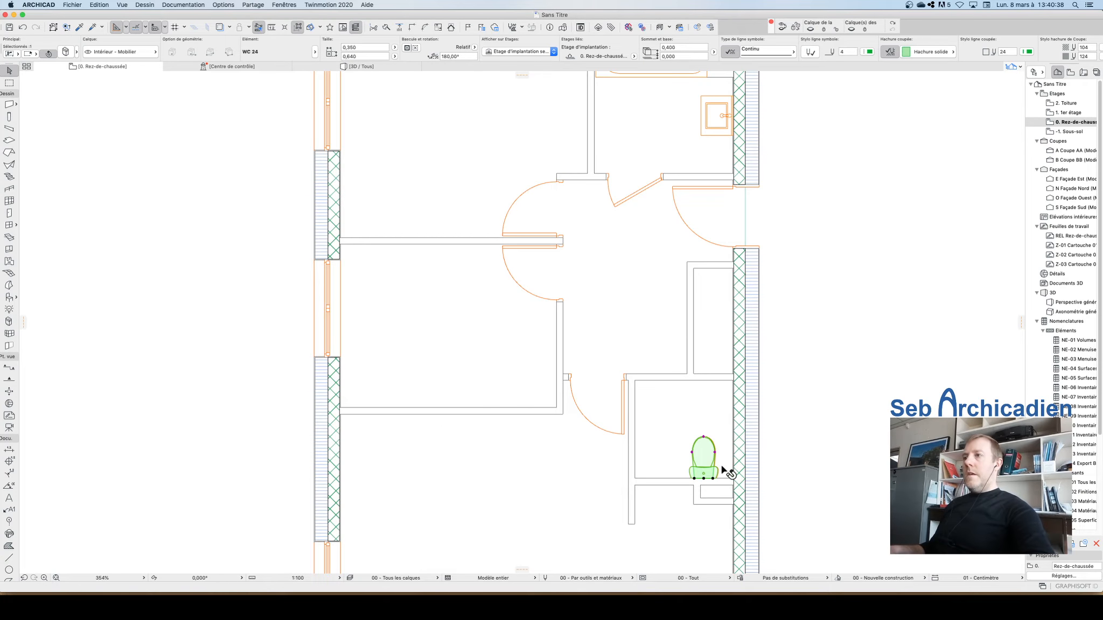
Step: Zoom in and inspect the toilet's position against the walls
scroll(705, 451, up, 5)
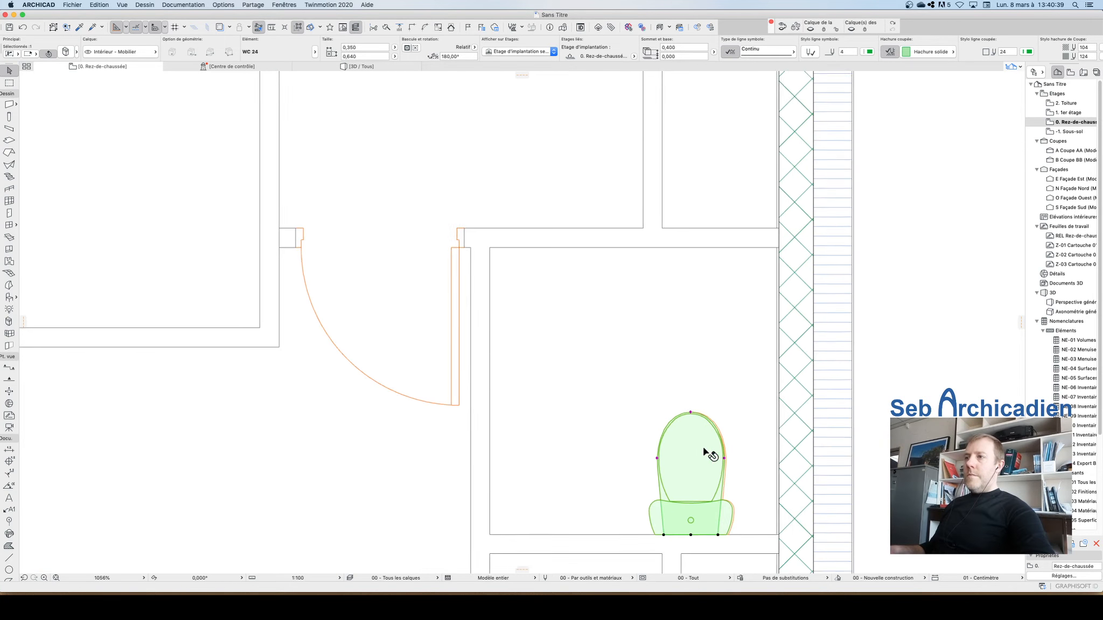
click(692, 411)
key(Escape)
click(693, 412)
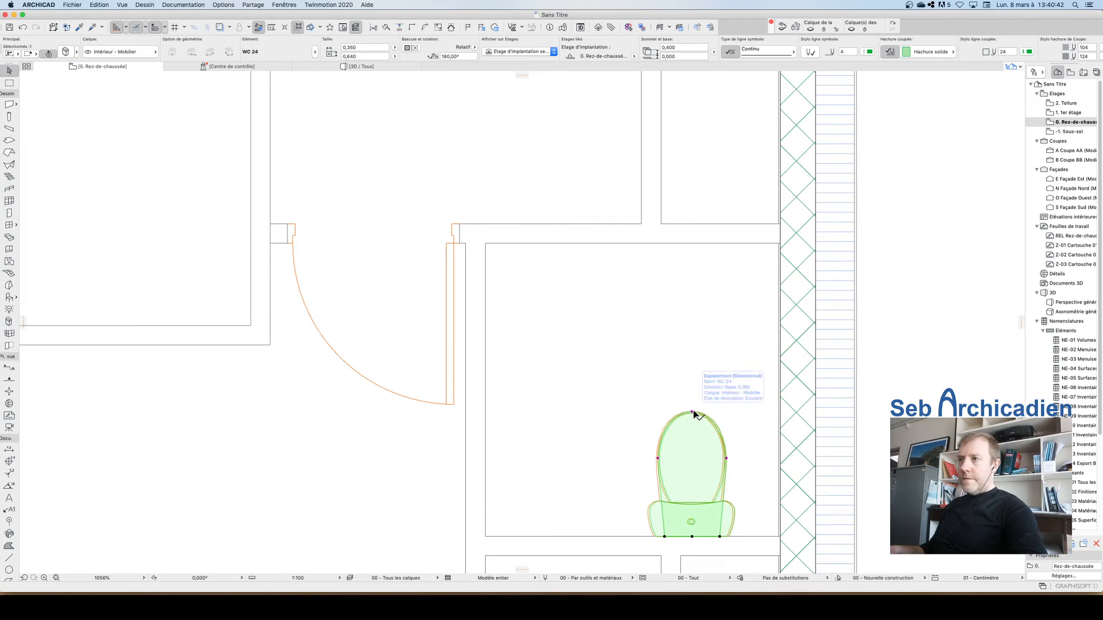
Step: Place a Lavabo d'angle 24 corner washbasin with 0.300 width and depth in the WC room corner against the exterior wall
key(Escape)
scroll(705, 420, down, 5)
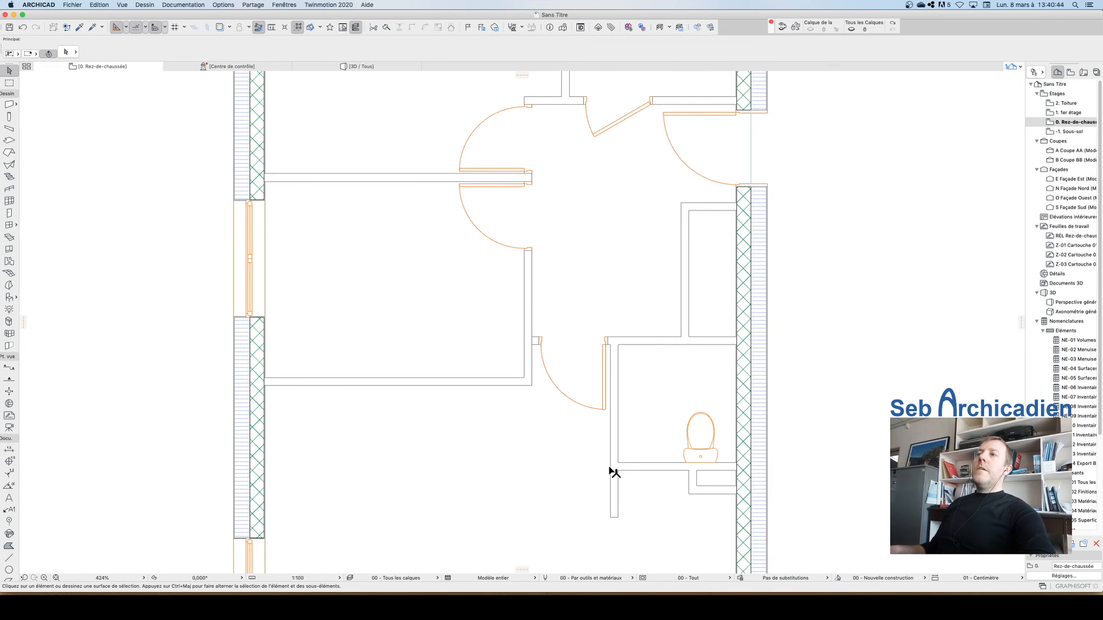
scroll(614, 473, down, 3)
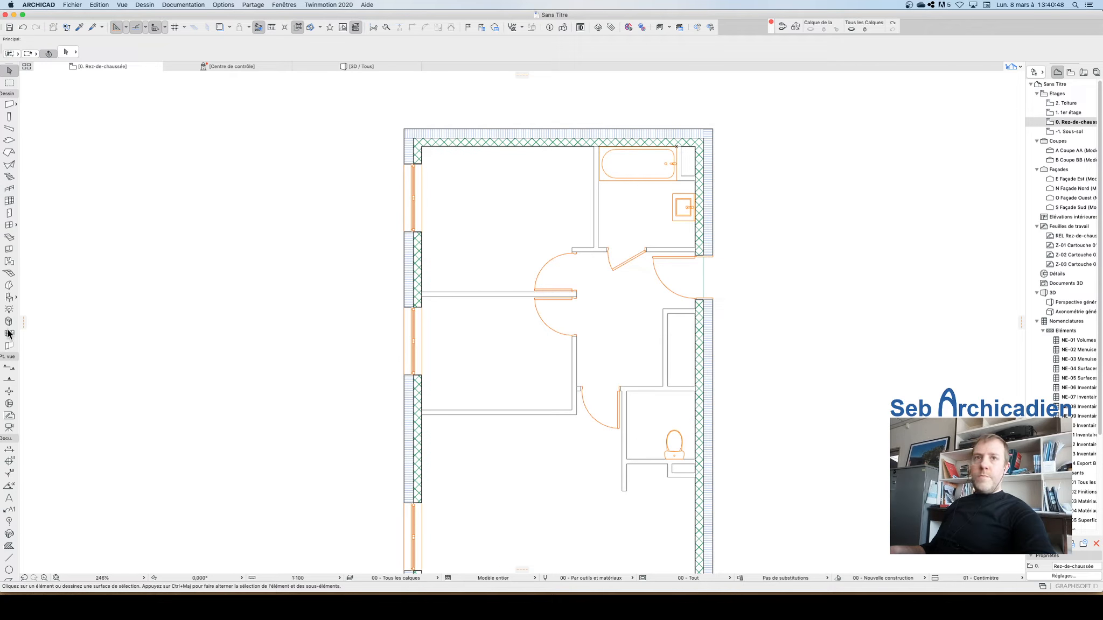
click(9, 297)
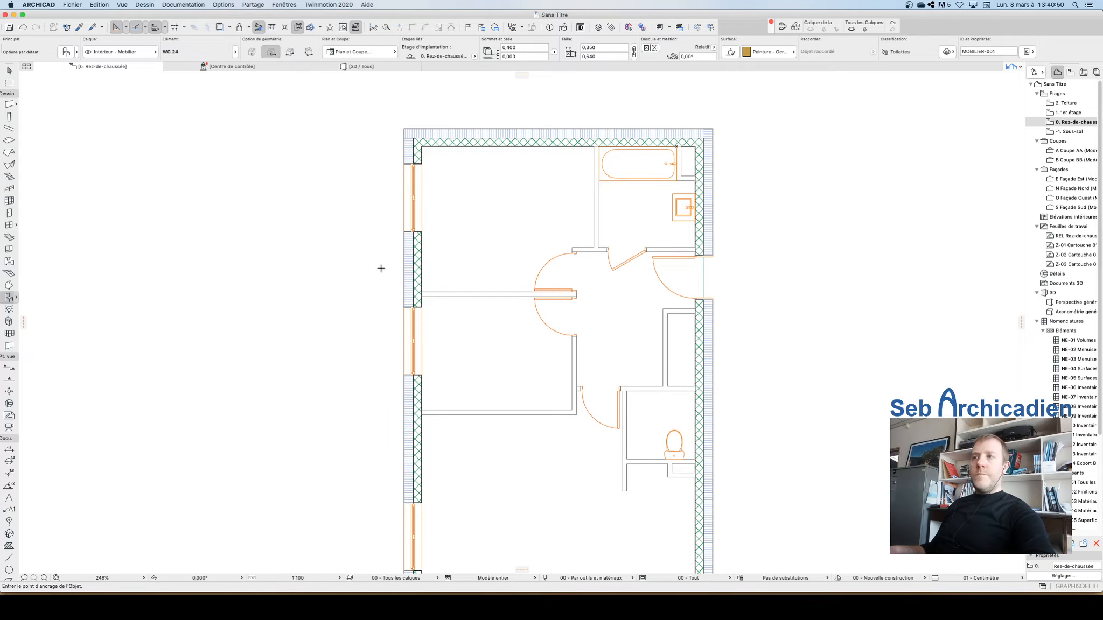
key(super+t)
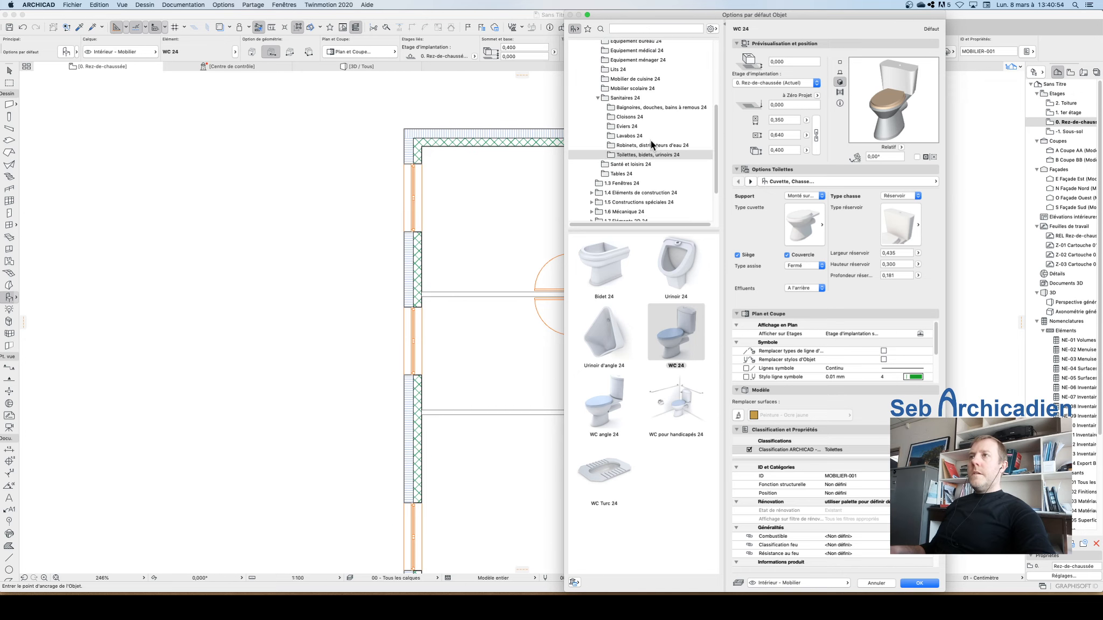
click(636, 108)
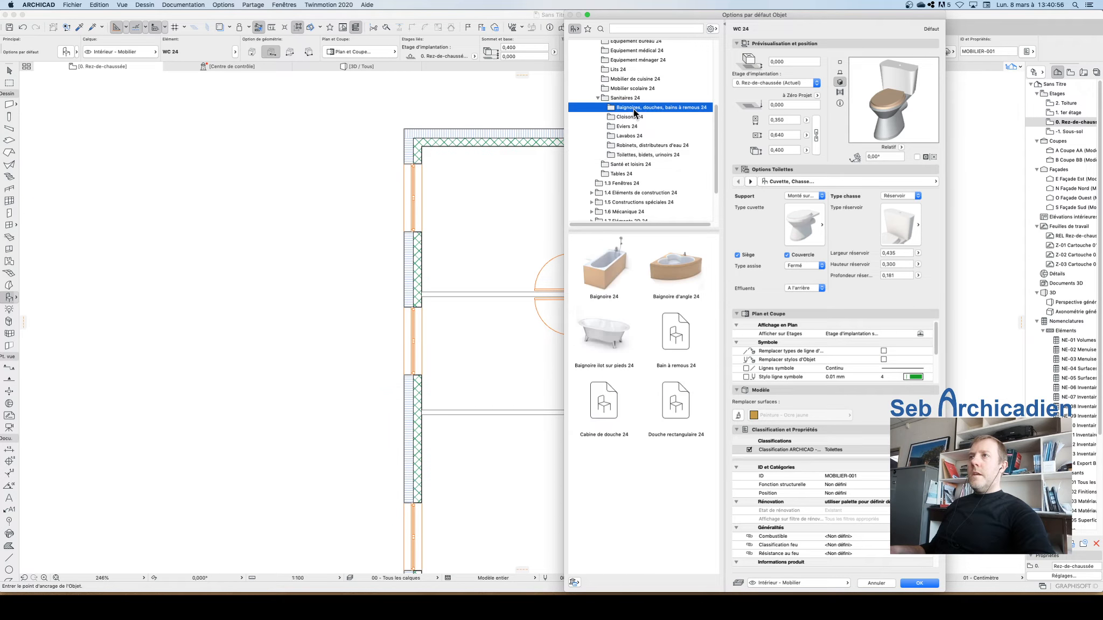
click(629, 135)
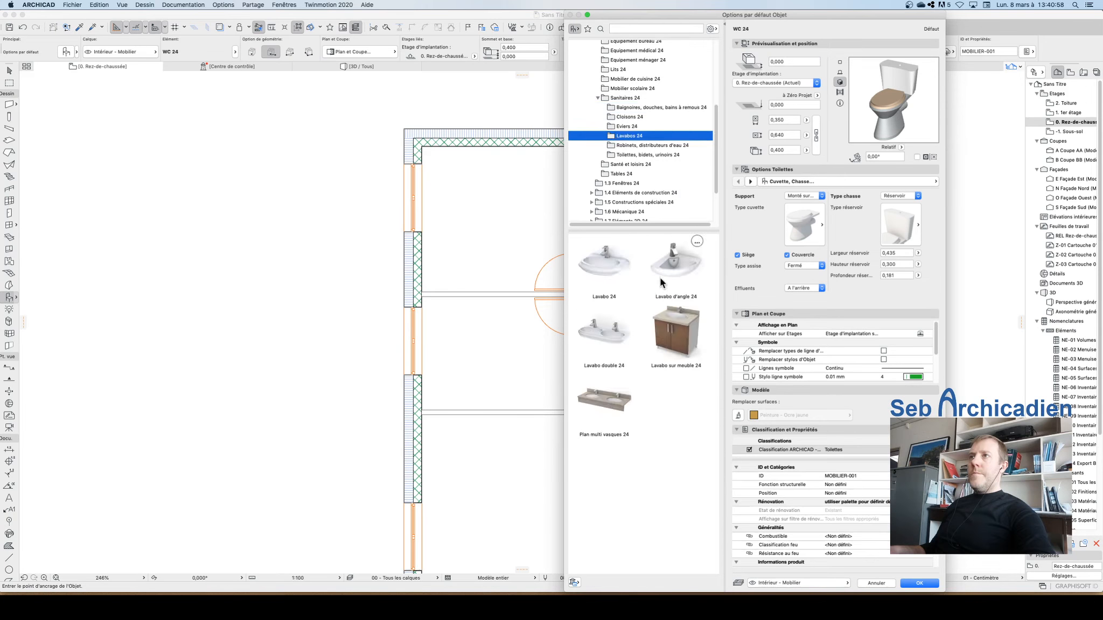
click(682, 280)
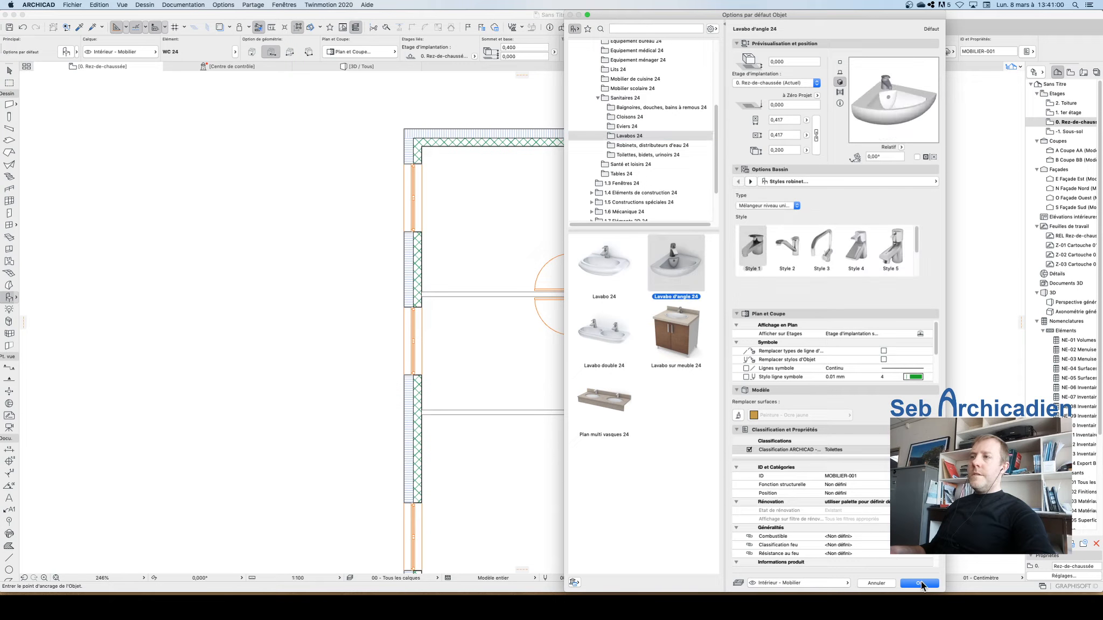
click(789, 119)
text(0,300)
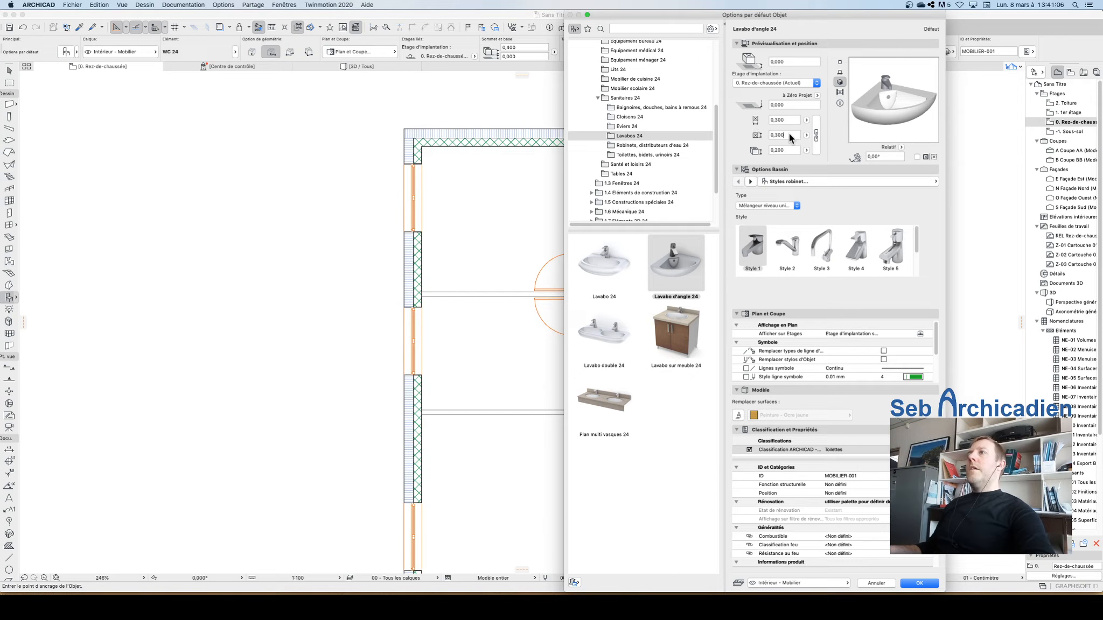
click(918, 586)
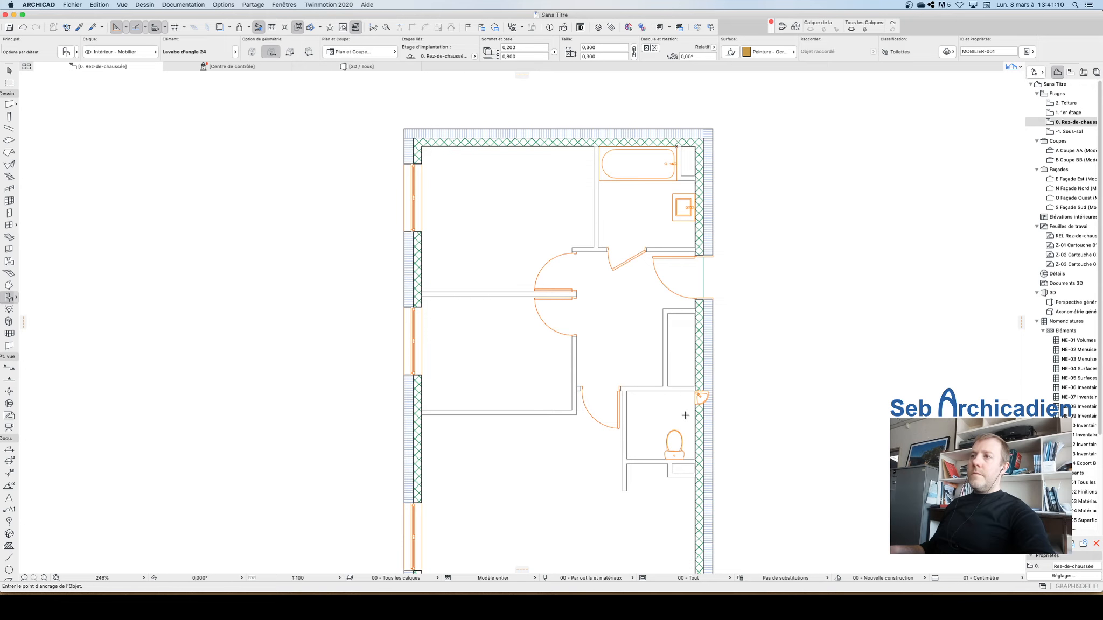
scroll(685, 416, up, 5)
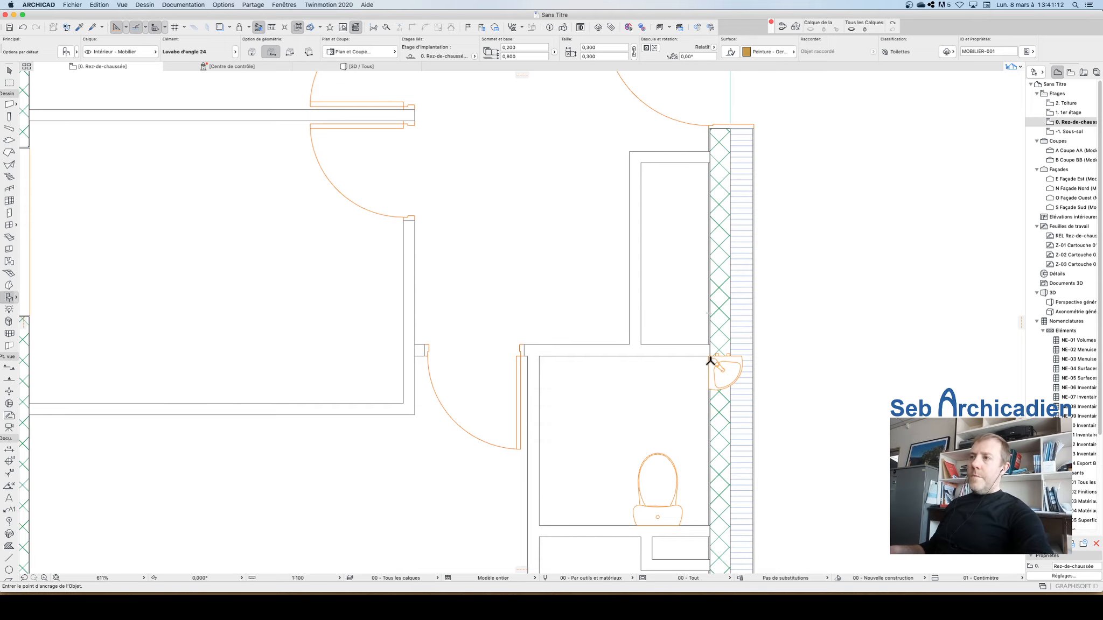
key(Escape)
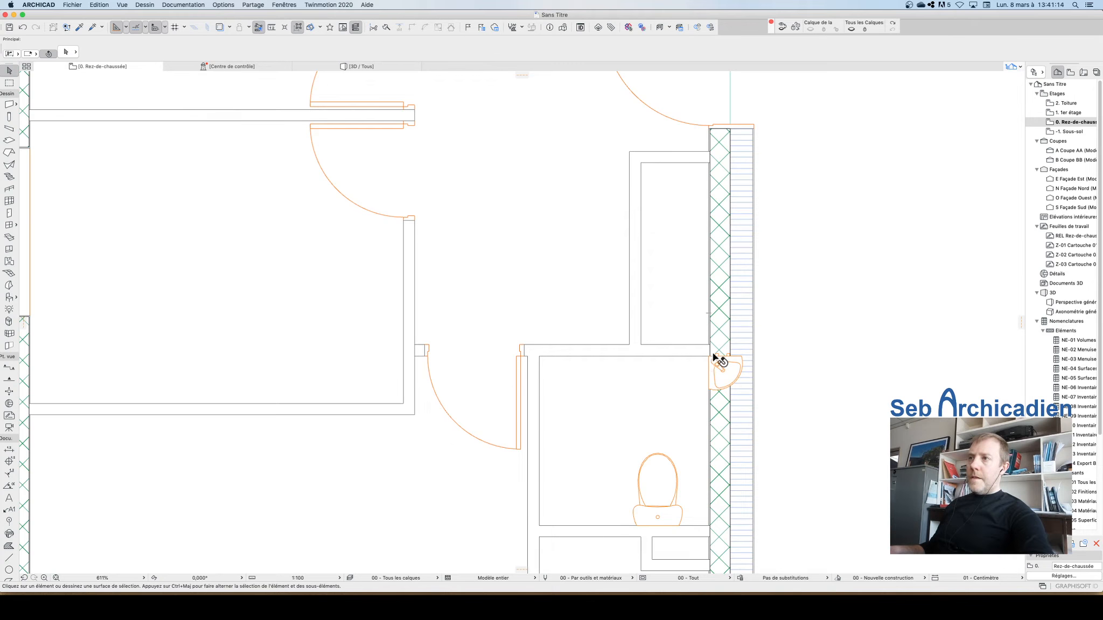
Step: Rotate the corner washbasin -90° about its corner so it fits against the exterior and partition walls
click(719, 359)
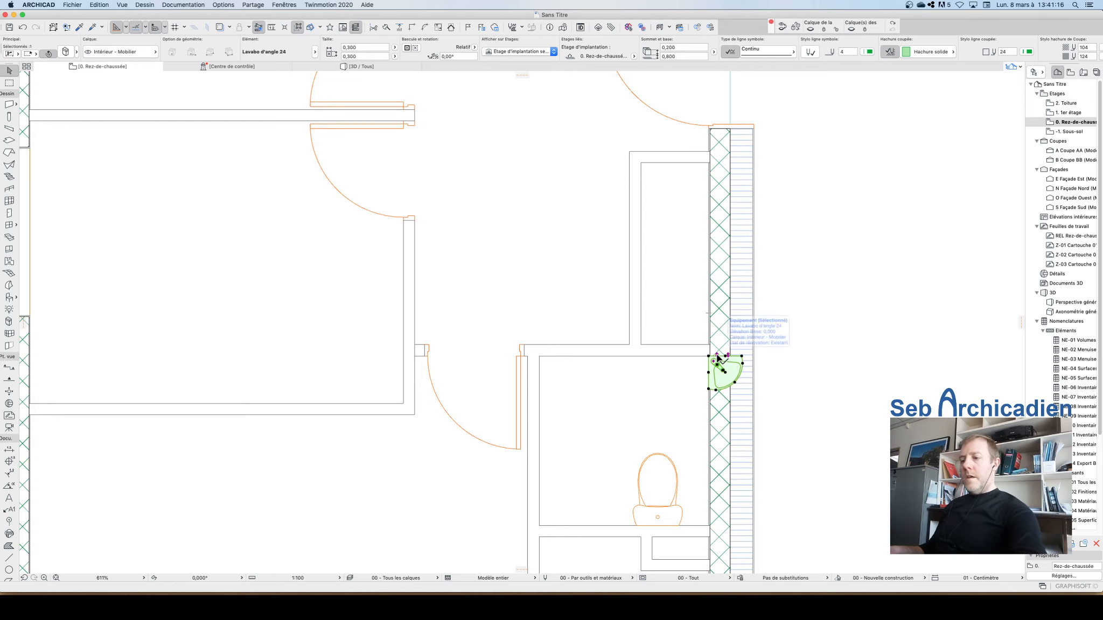
key(super+e)
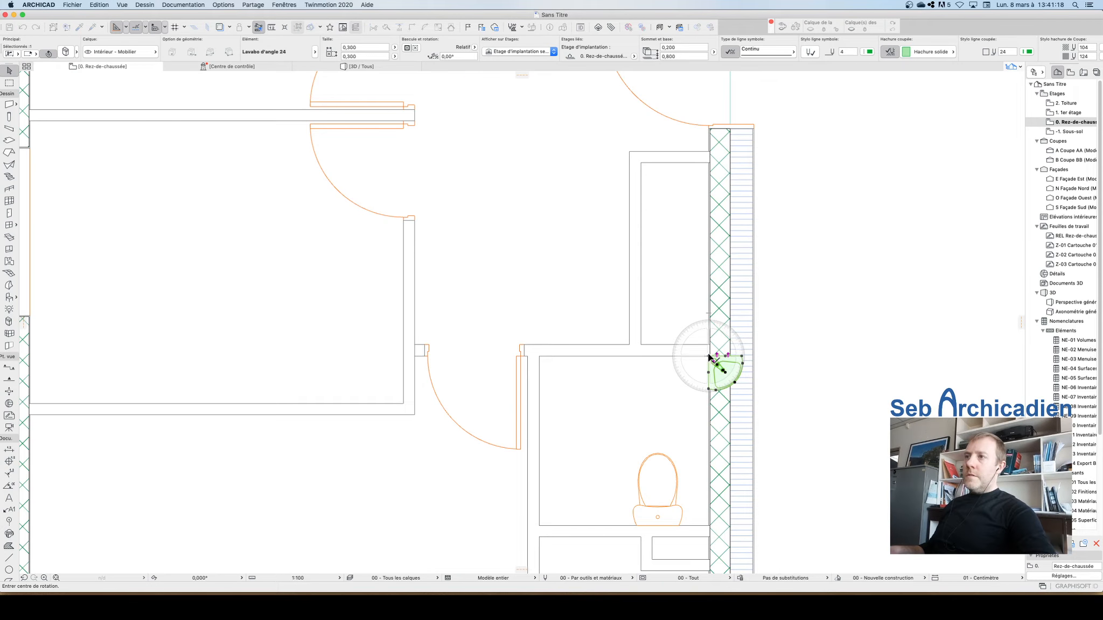
click(709, 357)
click(756, 357)
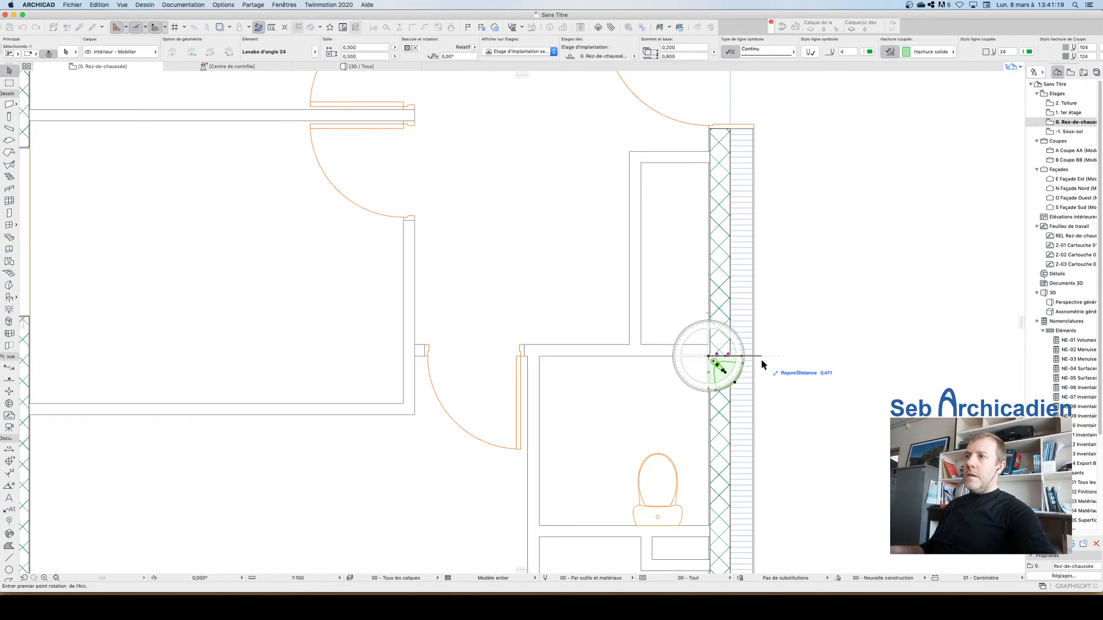
click(713, 423)
key(Escape)
Step: Zoom around the plan and inspect the washbasin's position in the WC room
scroll(603, 423, up, 5)
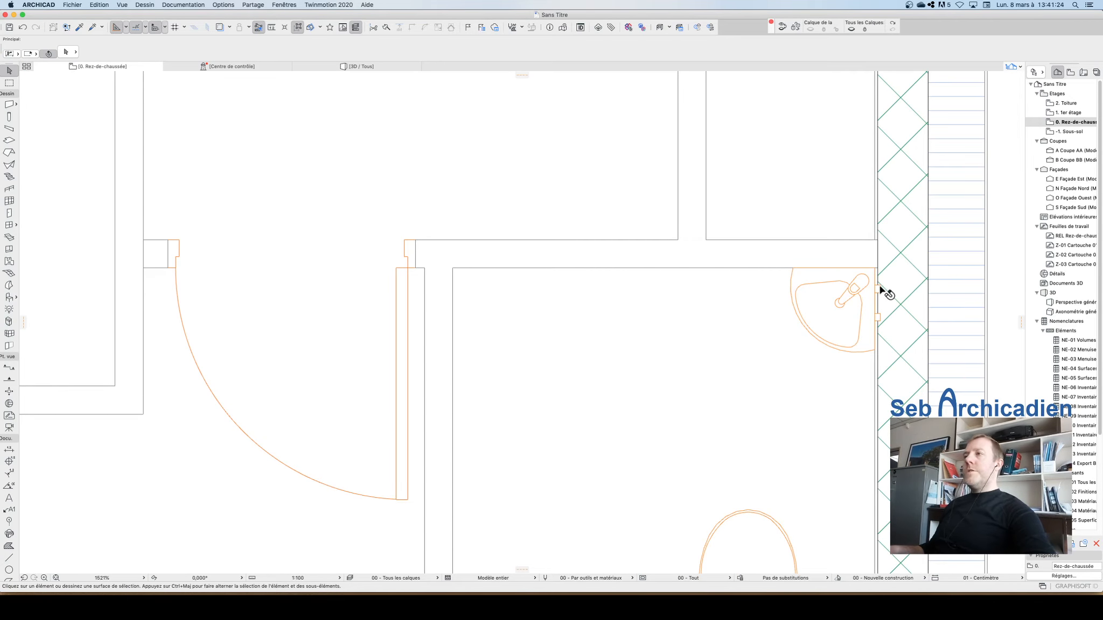
click(855, 320)
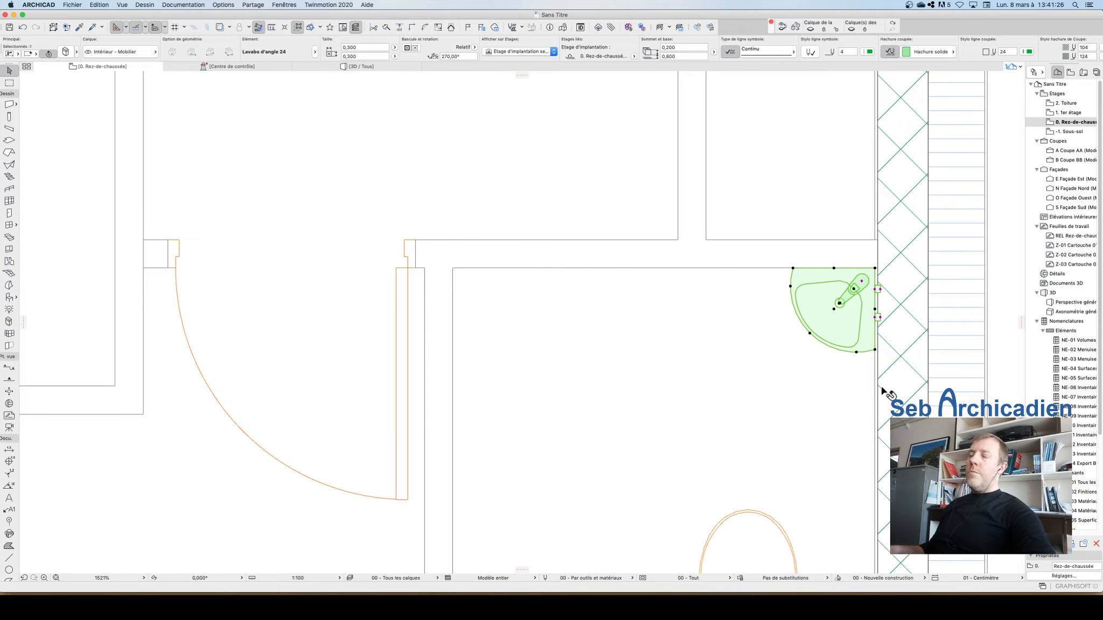
scroll(813, 339, down, 6)
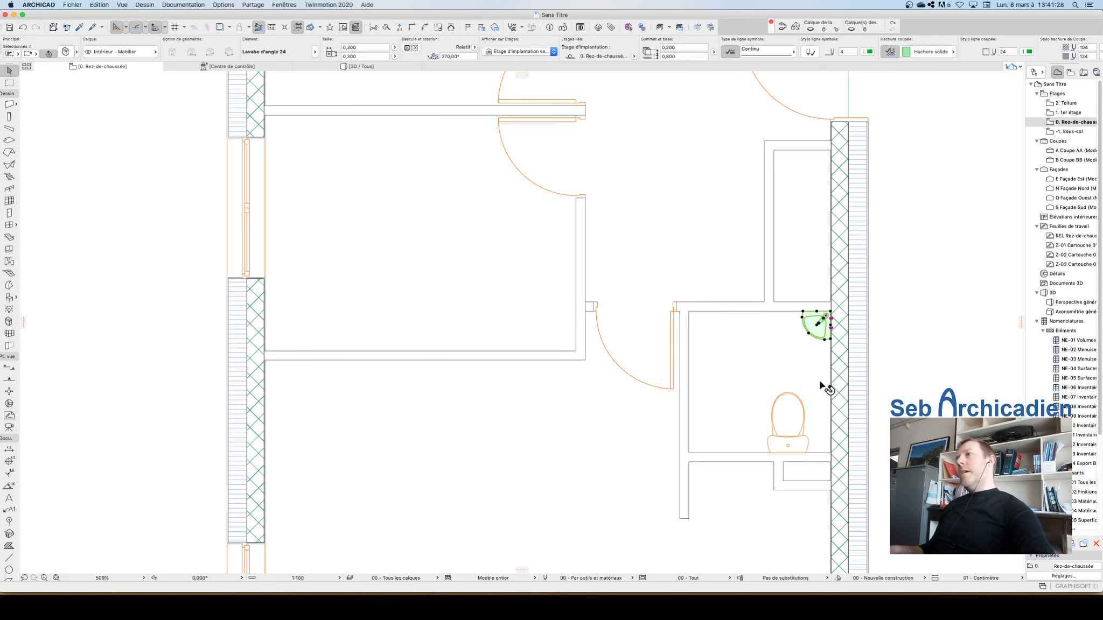
scroll(832, 438, up, 2)
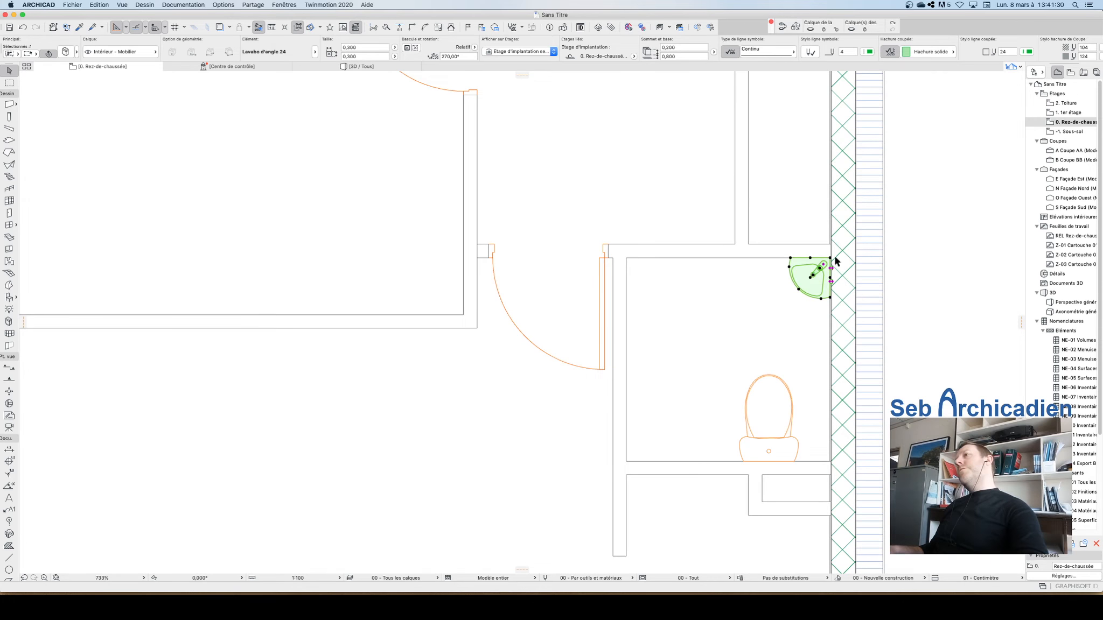
scroll(818, 344, down, 3)
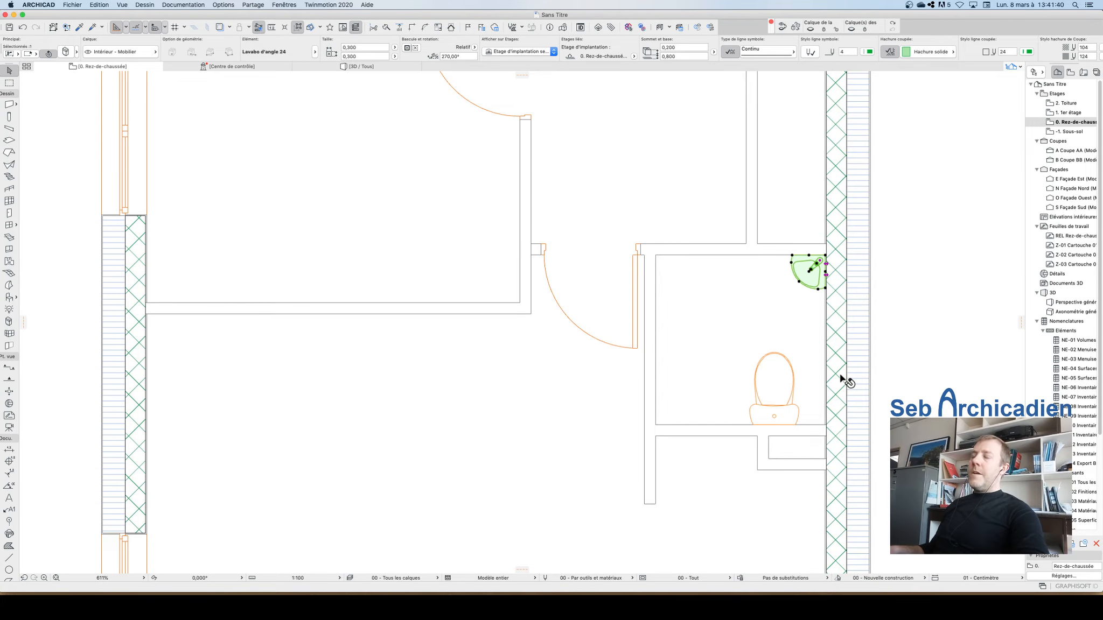
click(835, 300)
scroll(766, 338, down, 3)
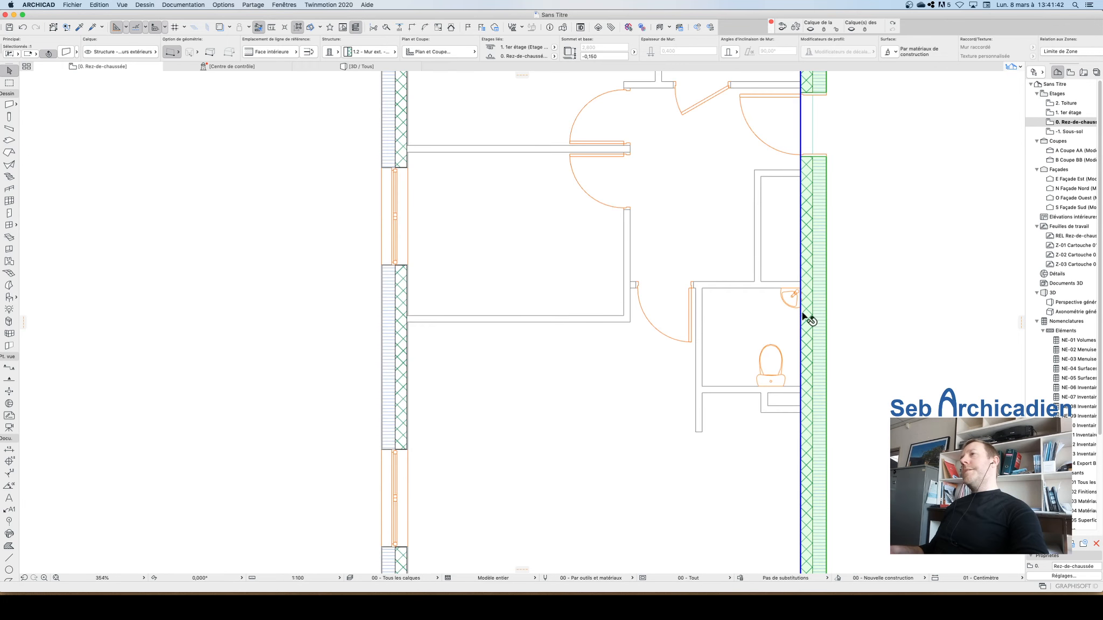
click(878, 257)
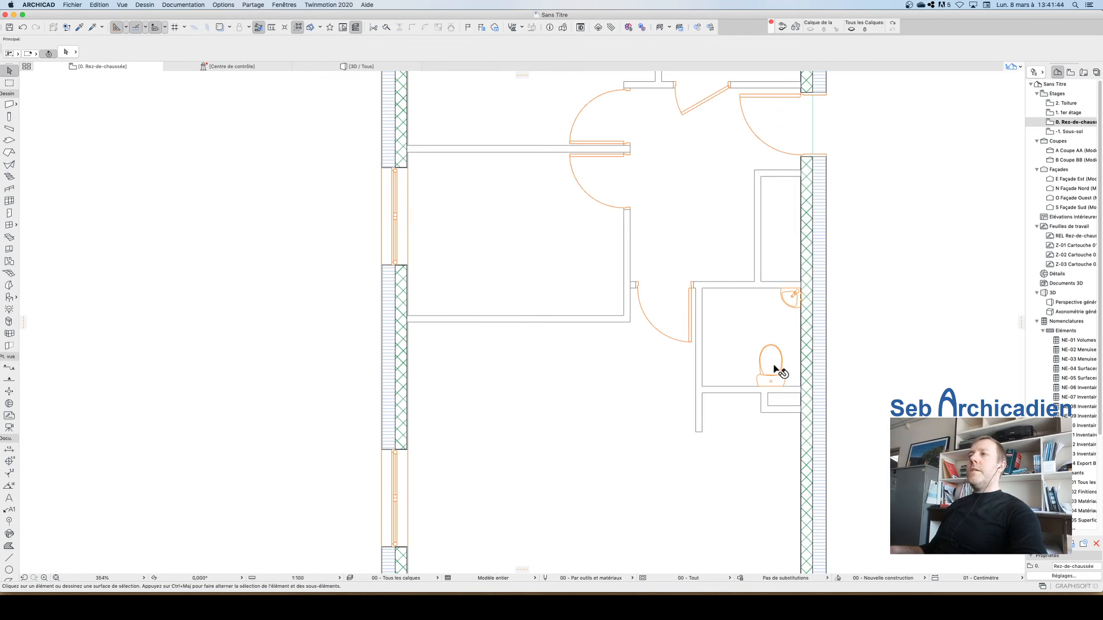
scroll(568, 336, down, 3)
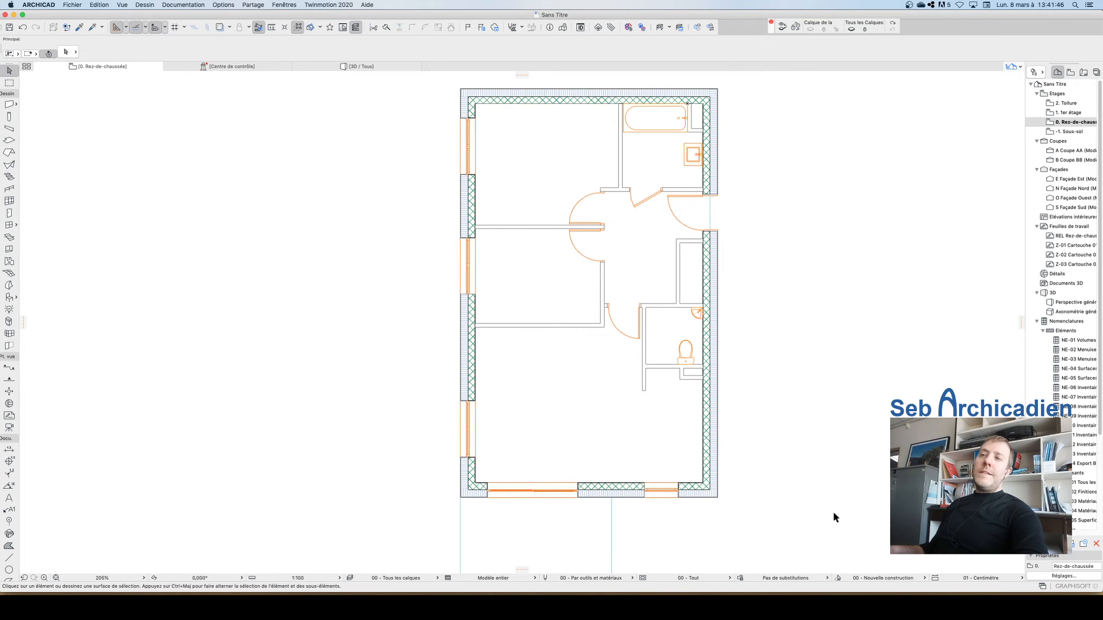
scroll(640, 268, up, 5)
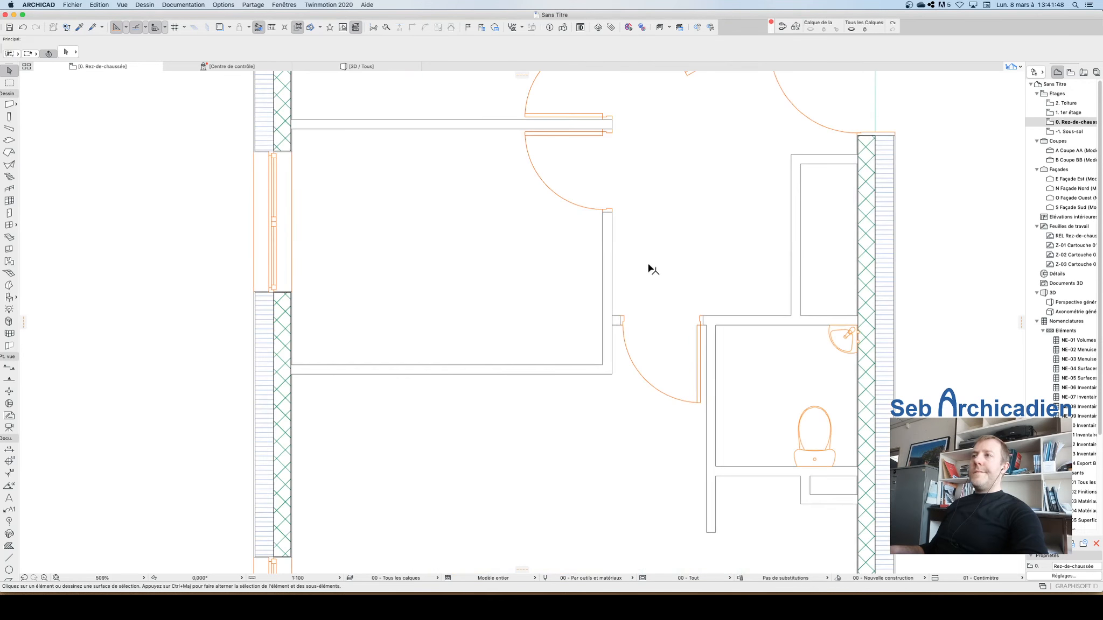
scroll(586, 475, down, 3)
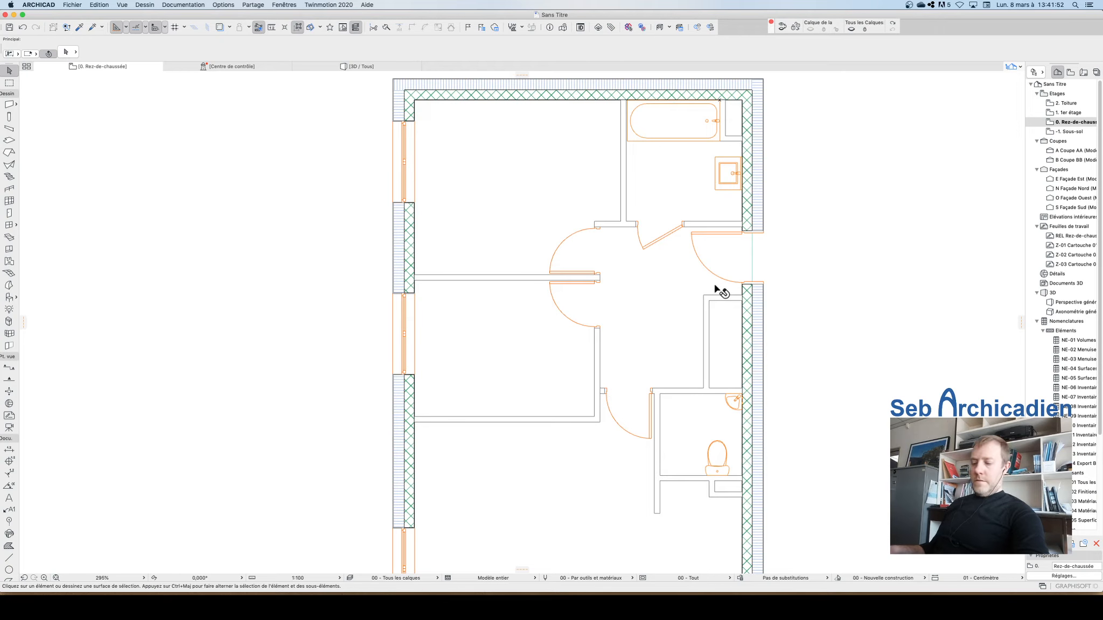
scroll(676, 247, down, 3)
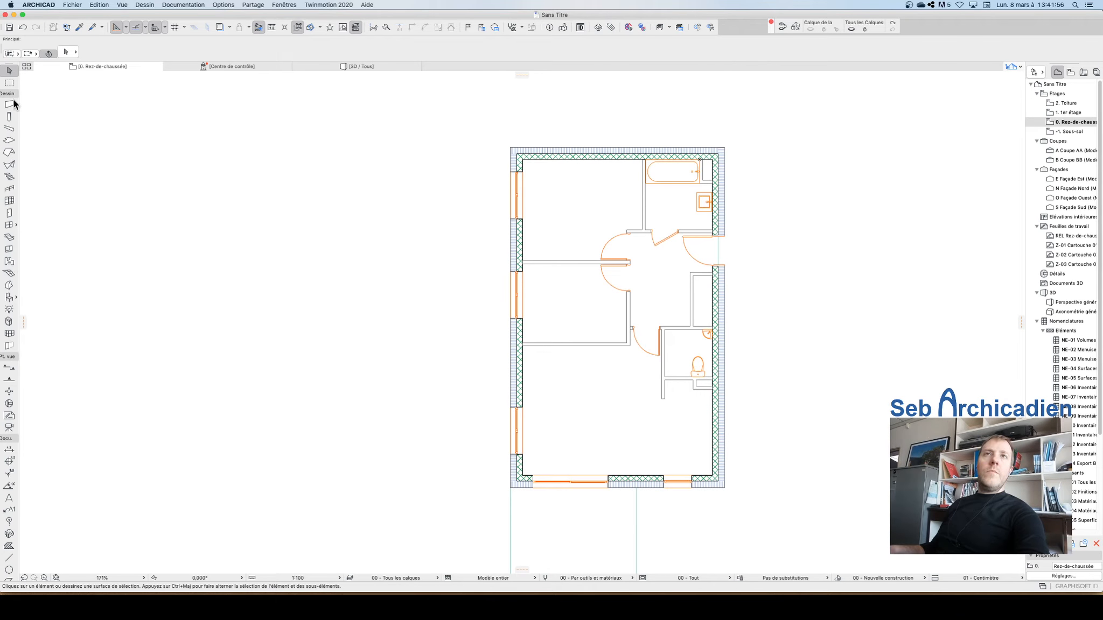
Step: Place an Élément bas triple 24 kitchen base unit from the kitchen elements folder near the lower exterior wall
click(8, 298)
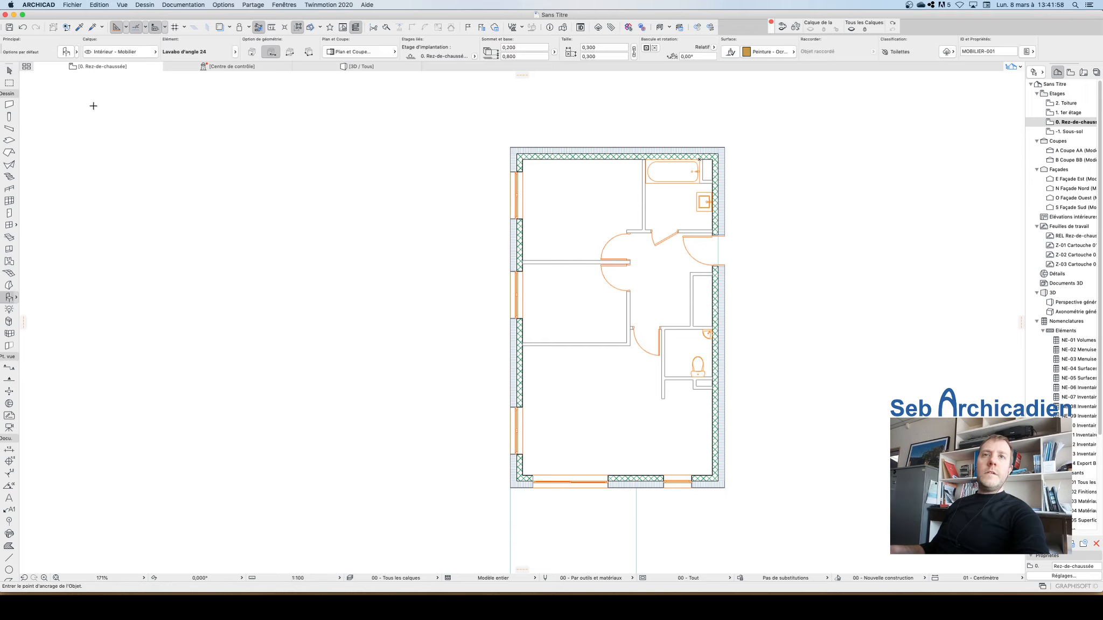
click(62, 55)
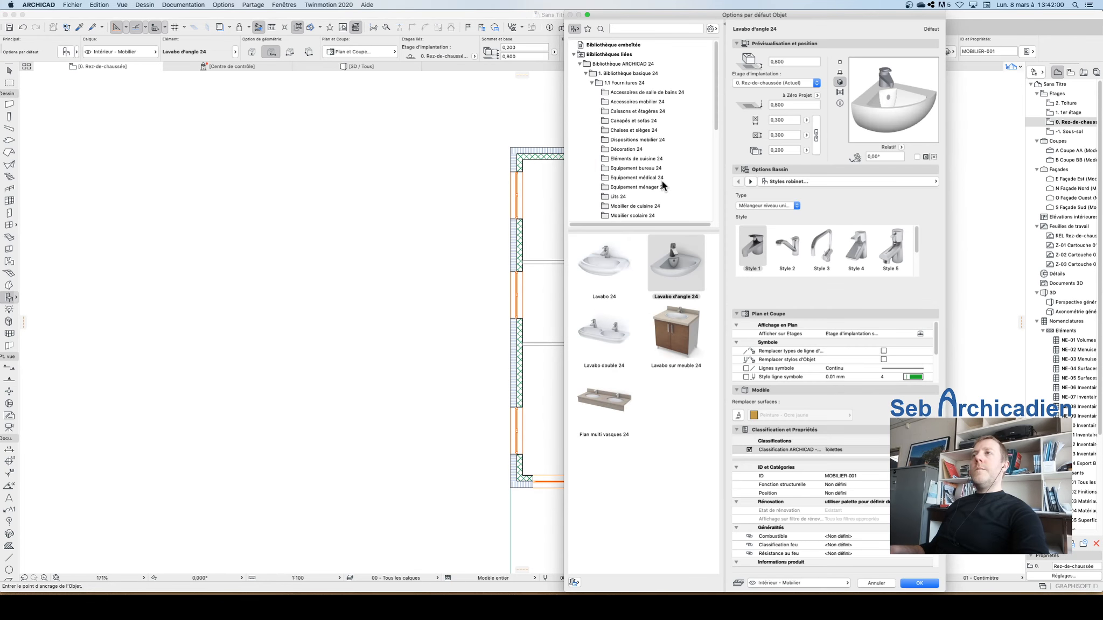
scroll(668, 181, down, 3)
click(637, 95)
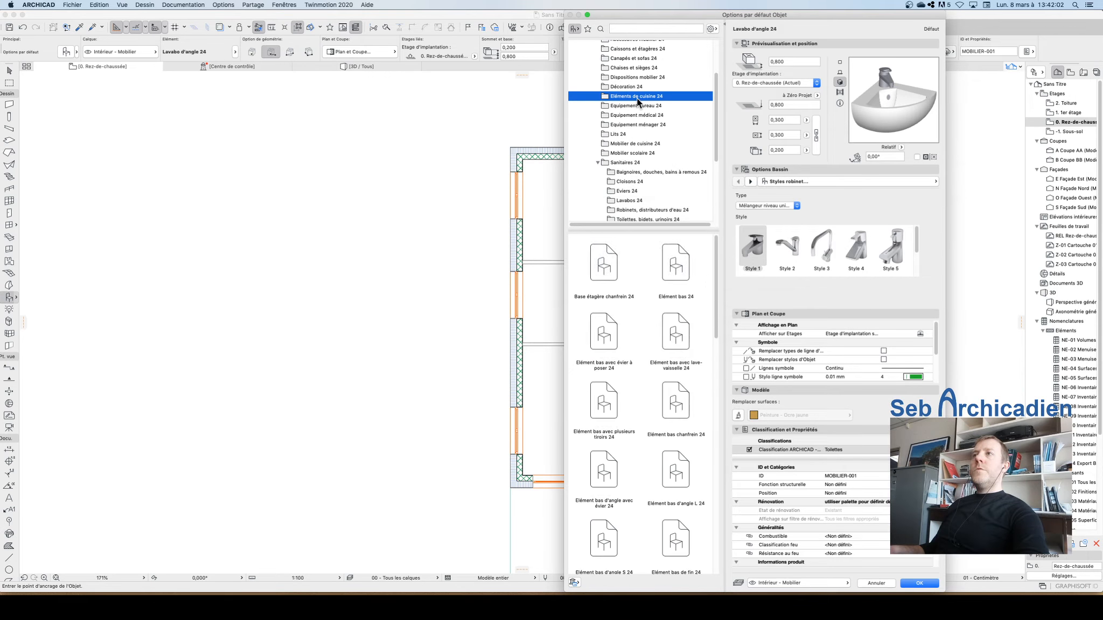
scroll(602, 430, down, 5)
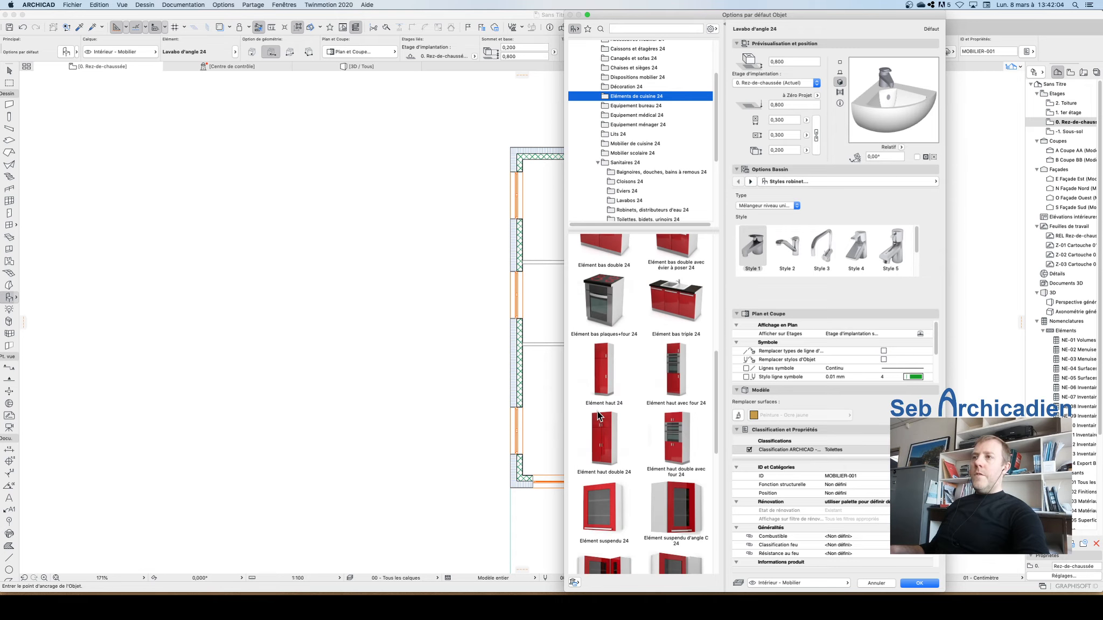
click(677, 297)
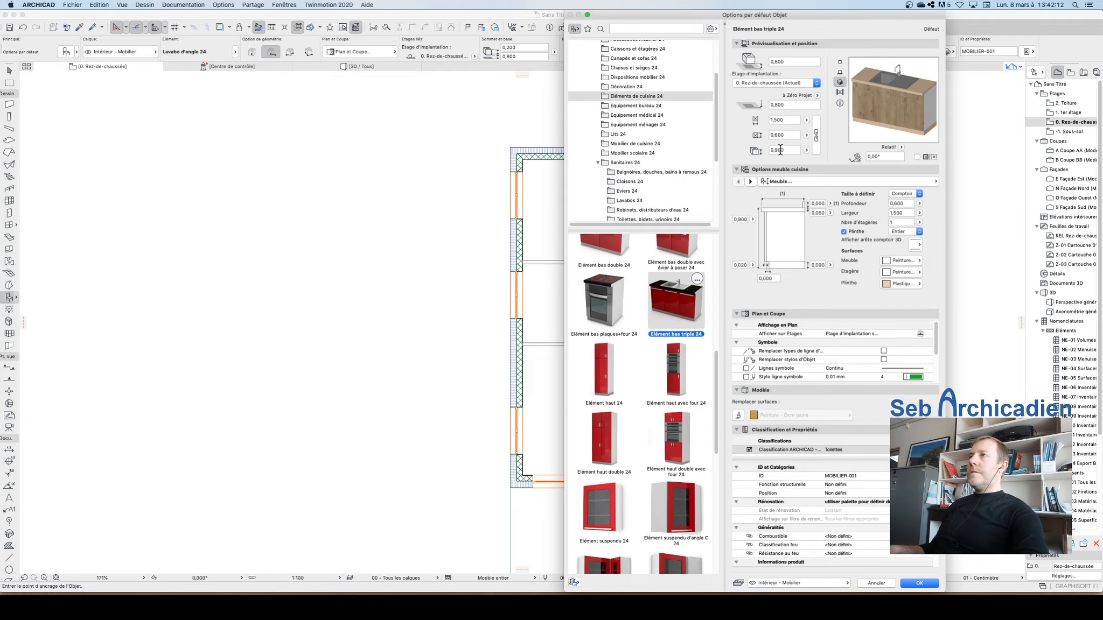
click(917, 585)
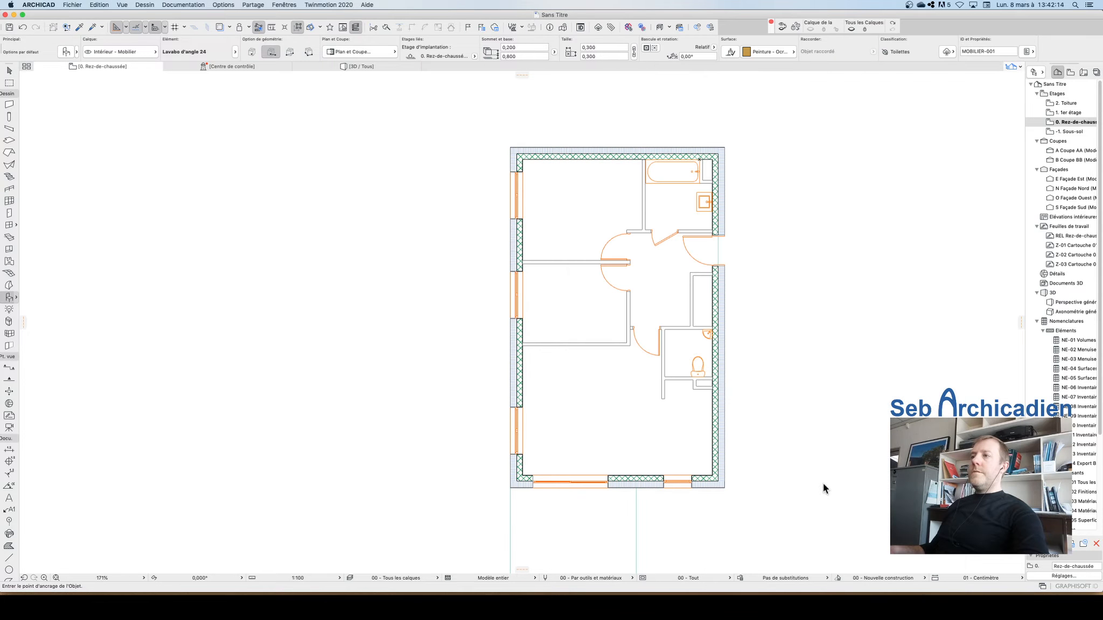
scroll(667, 459, up, 5)
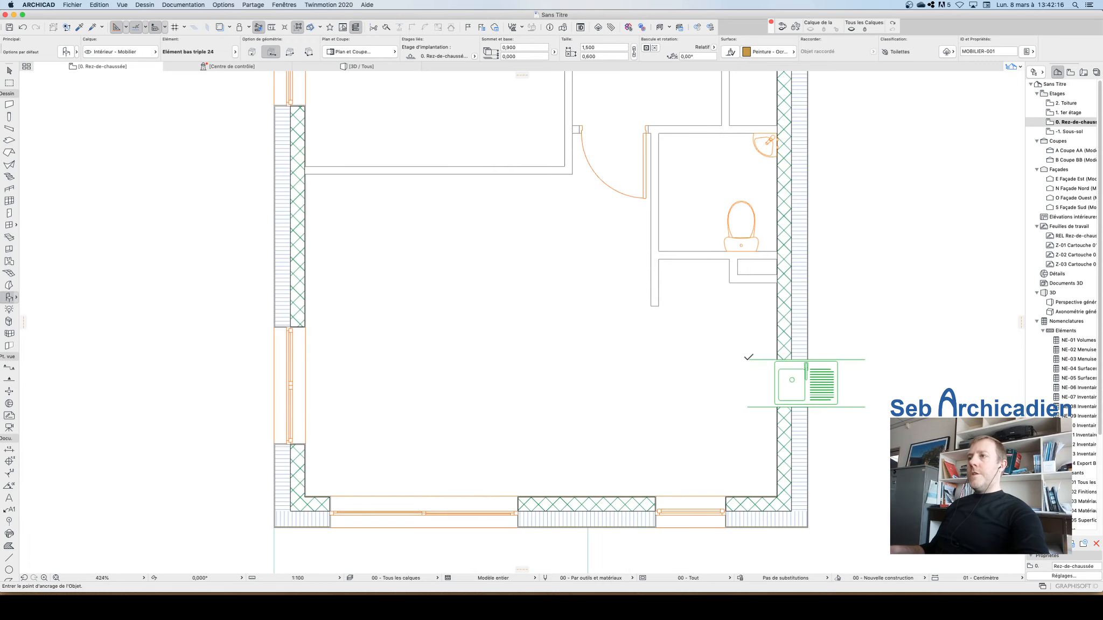
key(Escape)
Step: Rotate the kitchen base unit to 270° about its upper-left corner so it runs parallel to the exterior wall
click(747, 360)
key(super+e)
click(748, 360)
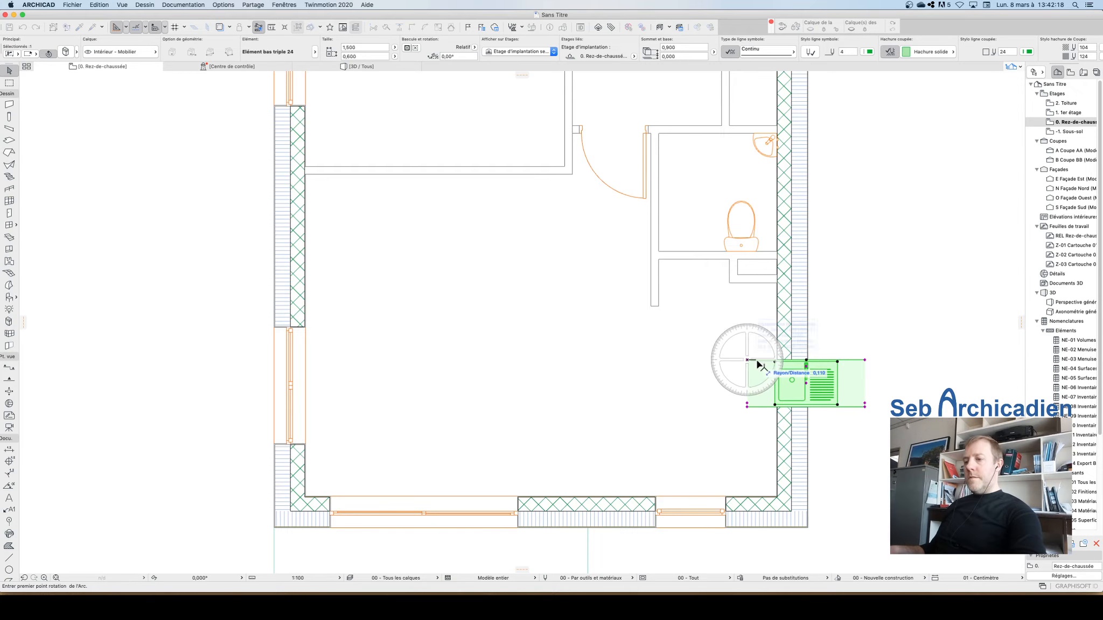
click(865, 360)
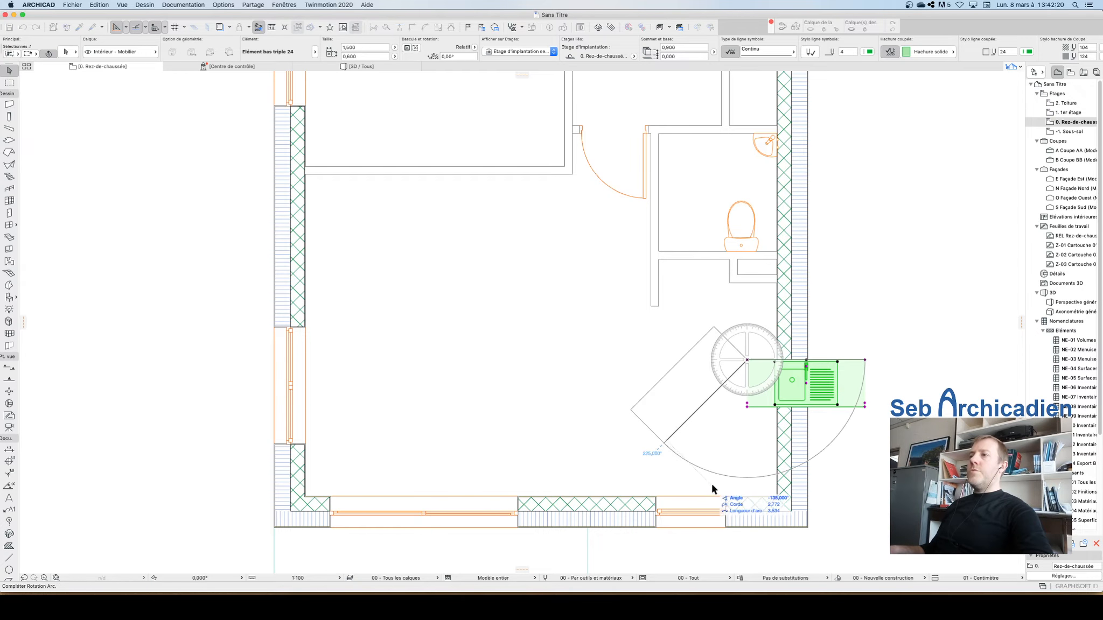
click(742, 493)
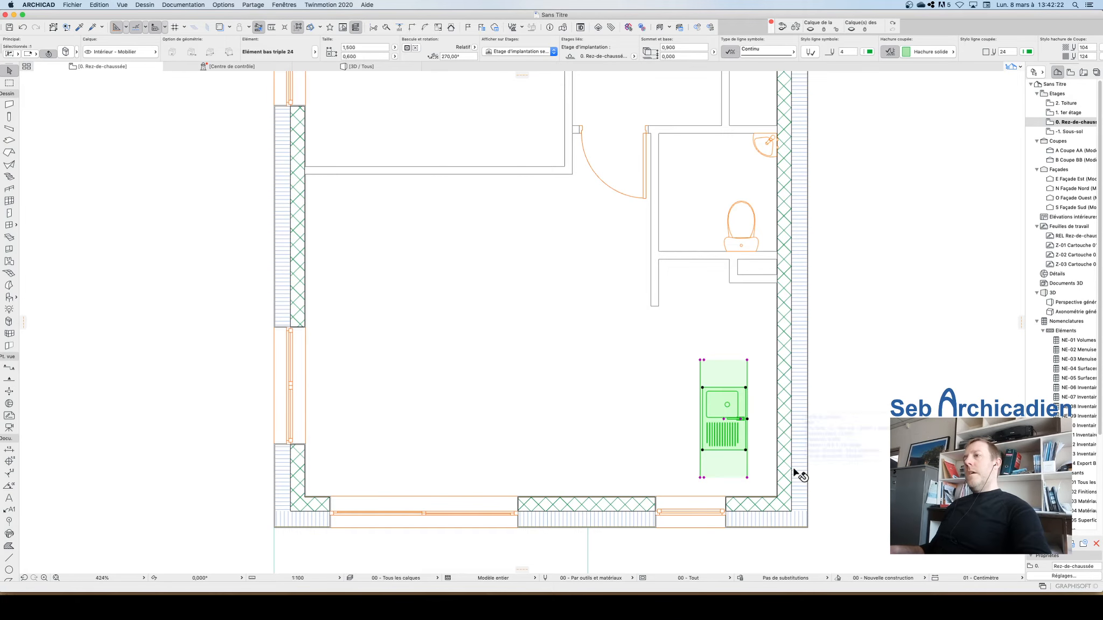
Step: Move the kitchen base unit so it sits against the inner face of the exterior wall, just below the WC partition
key(super+d)
click(747, 477)
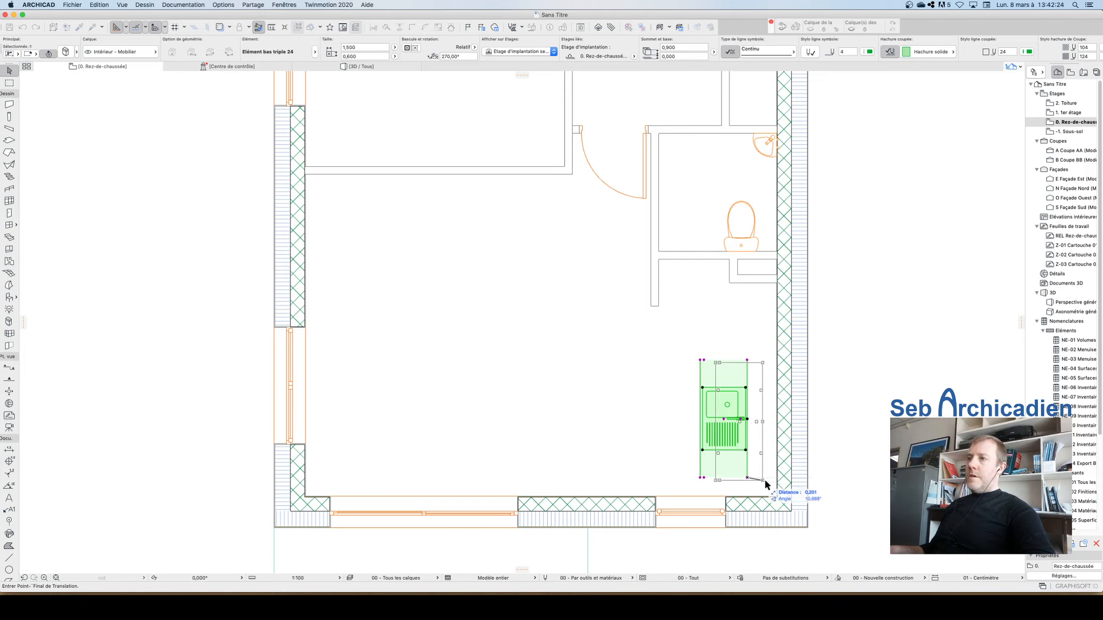
click(777, 402)
scroll(776, 323, up, 5)
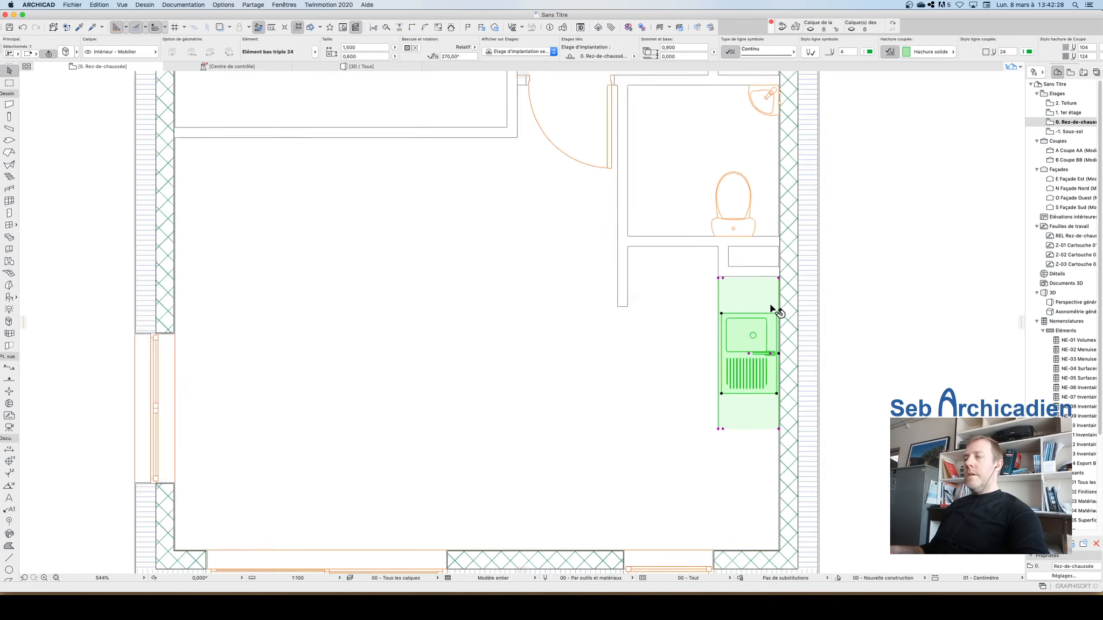
click(785, 263)
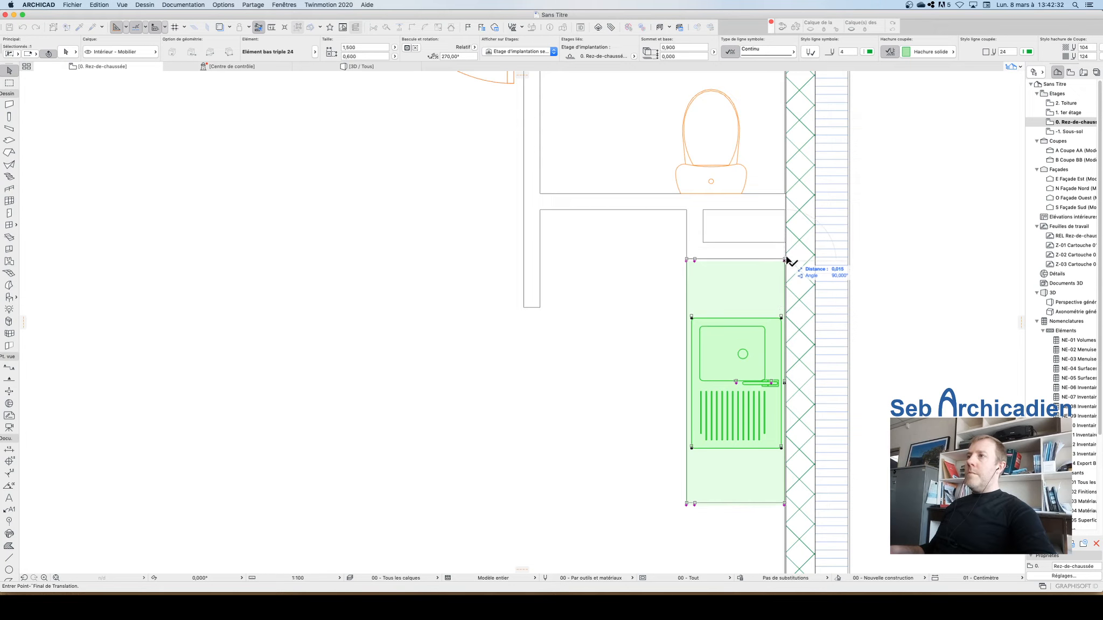
click(784, 258)
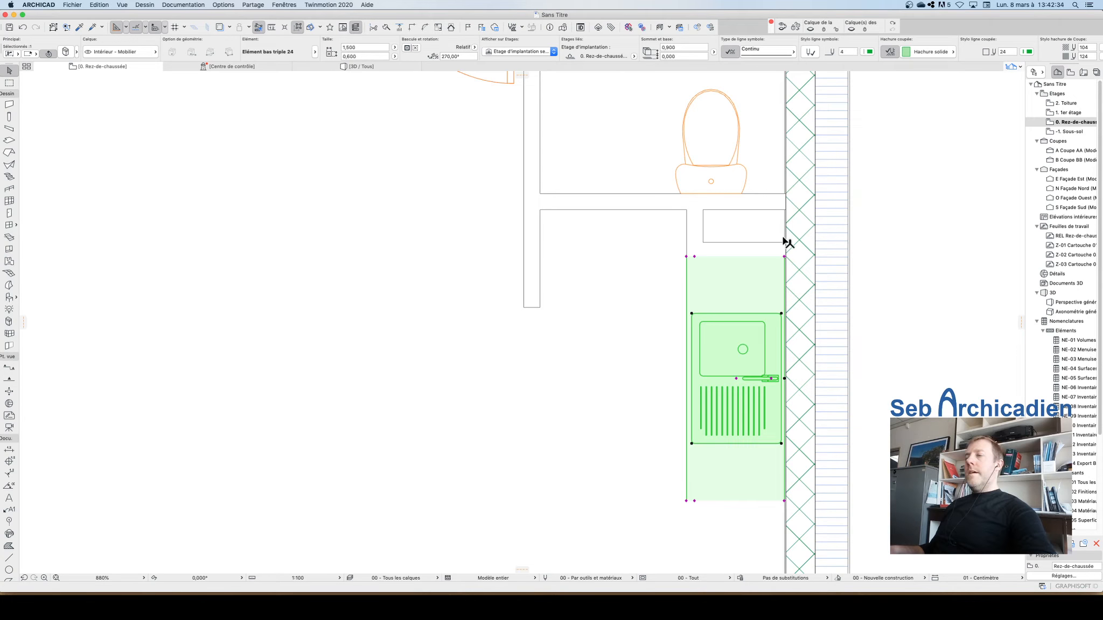
click(749, 228)
click(738, 273)
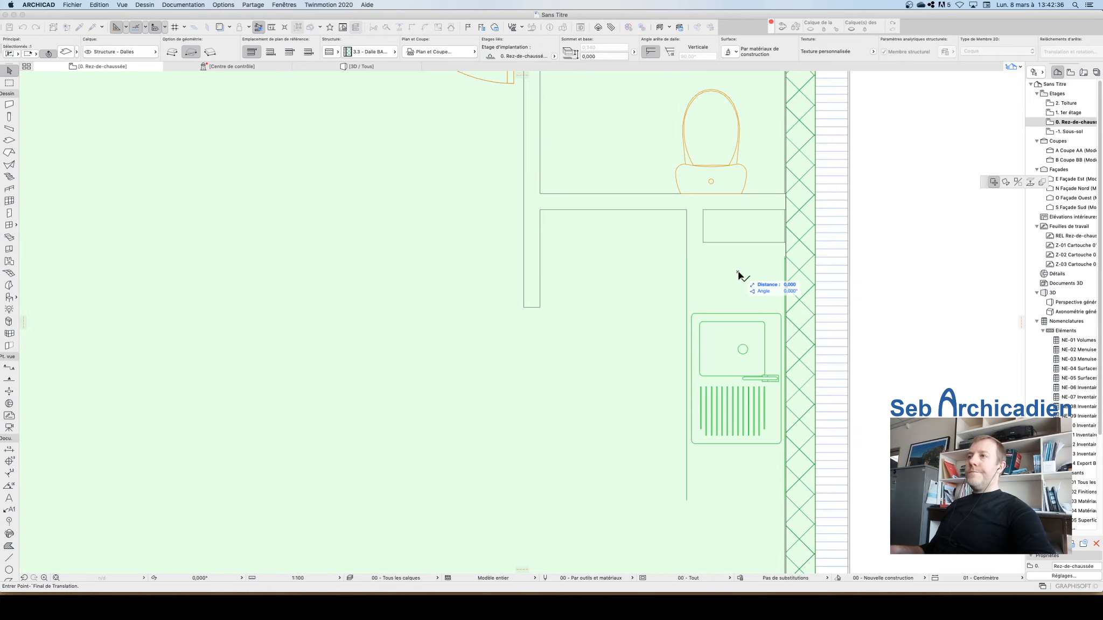
key(Escape)
click(694, 296)
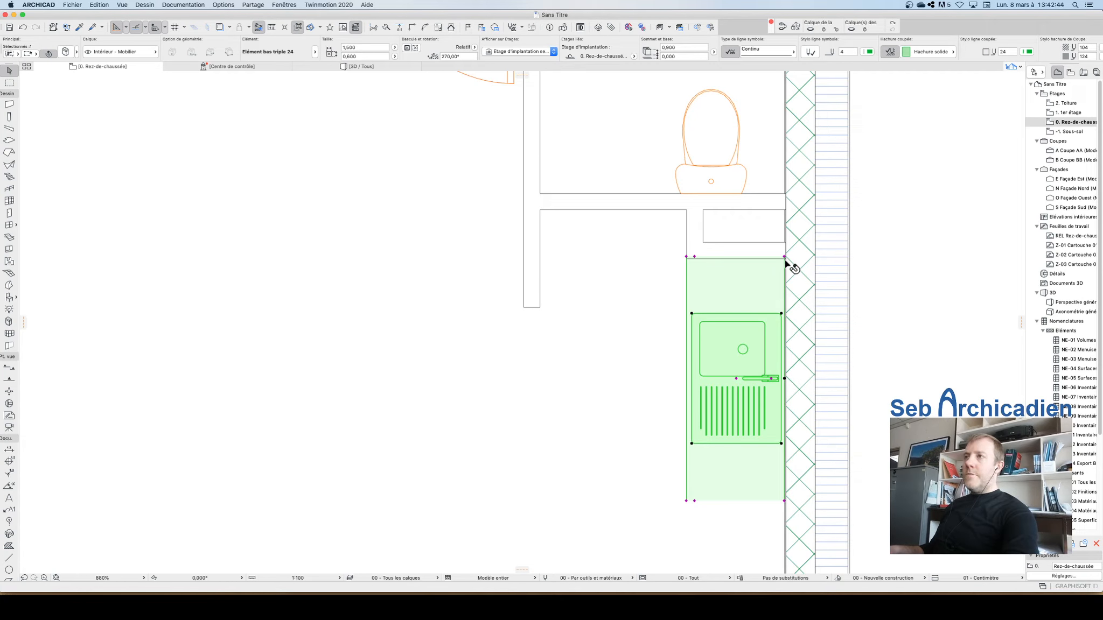
key(super+d)
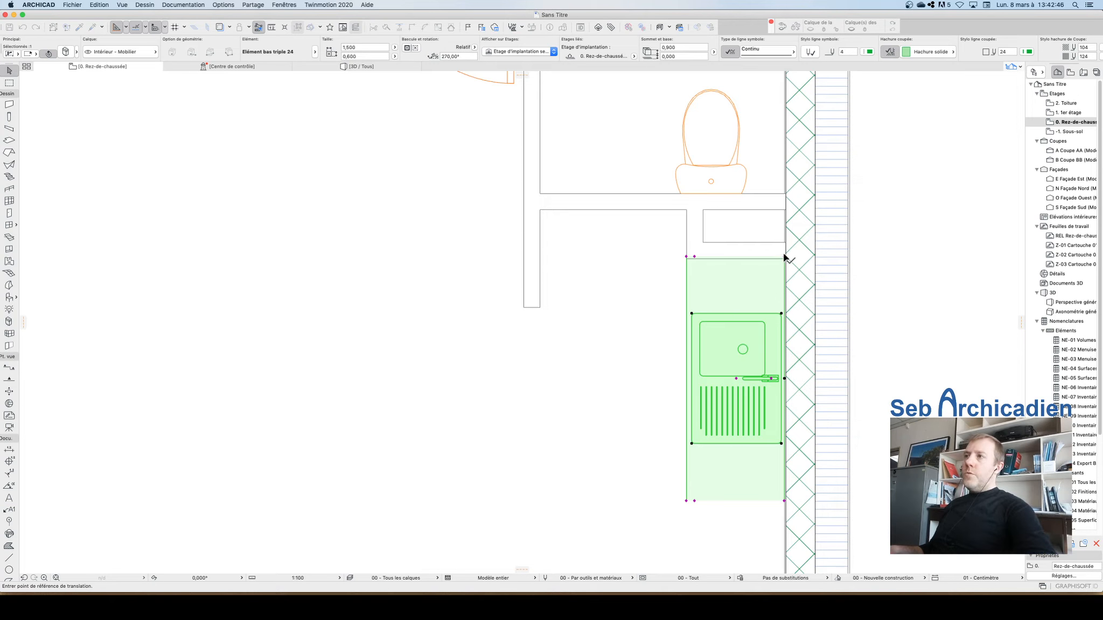
click(784, 258)
key(Escape)
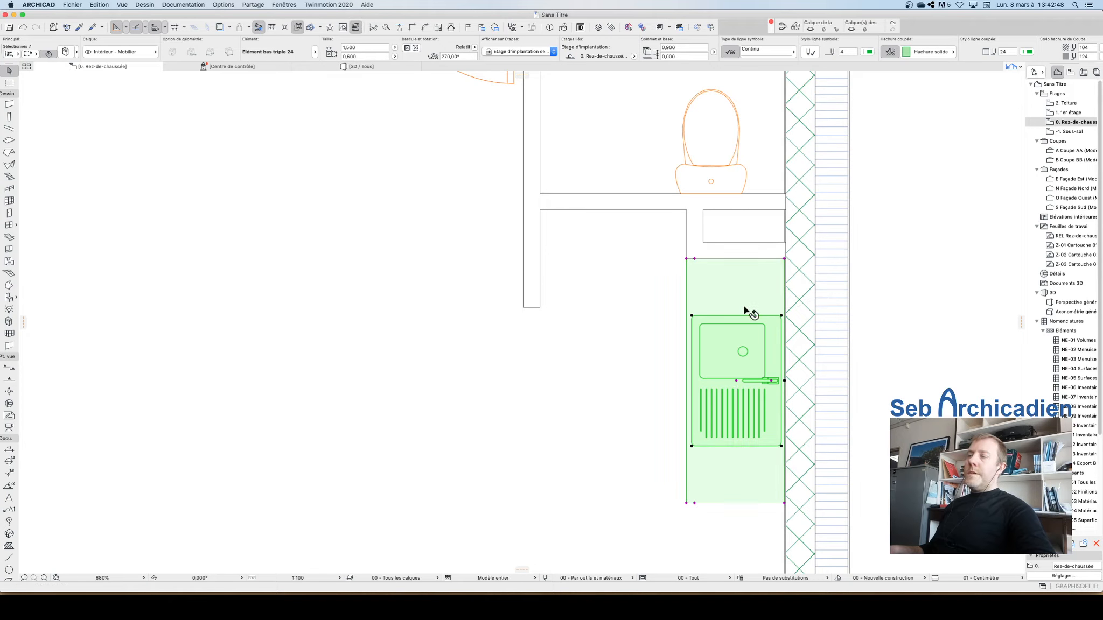
Step: Try to change the kitchen base unit's display order from its context menu so it shows above the slab
right_click(738, 286)
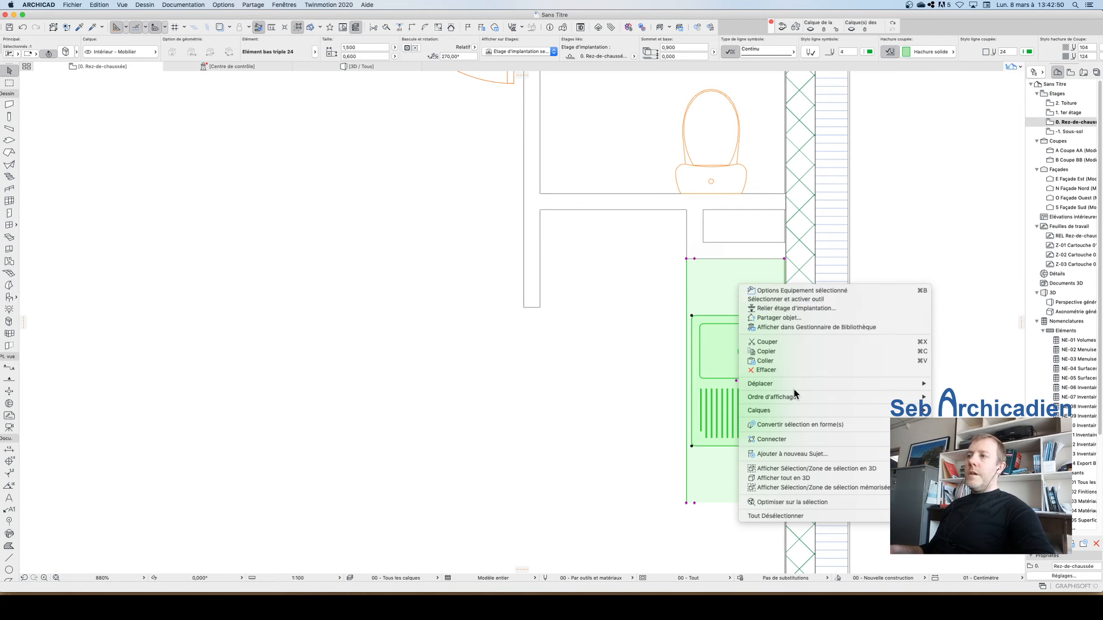
mouse_move(801, 397)
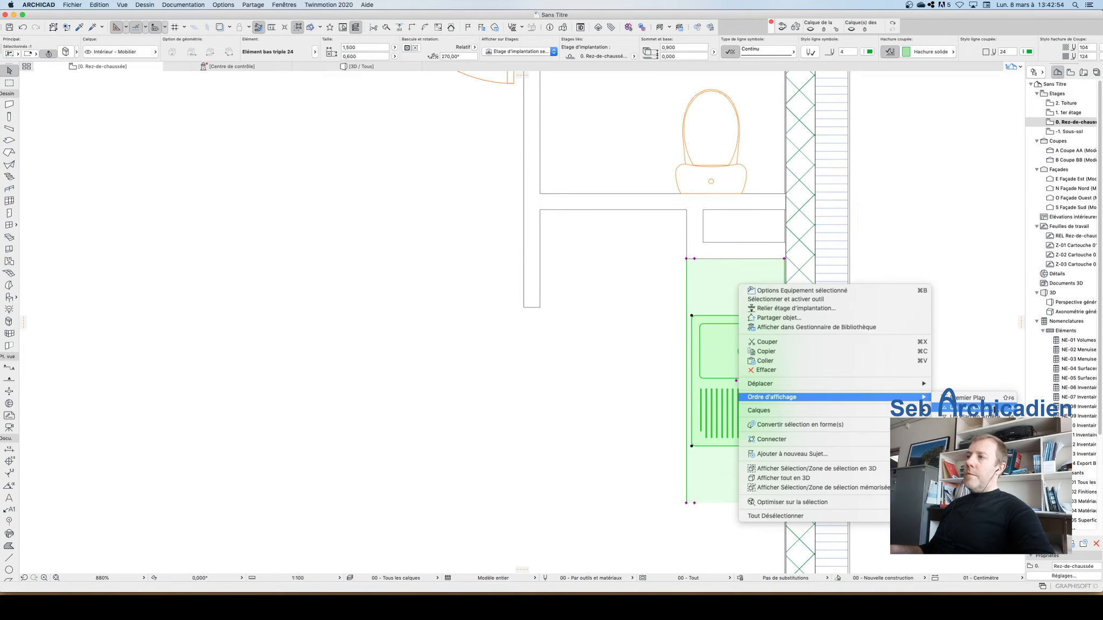
click(926, 257)
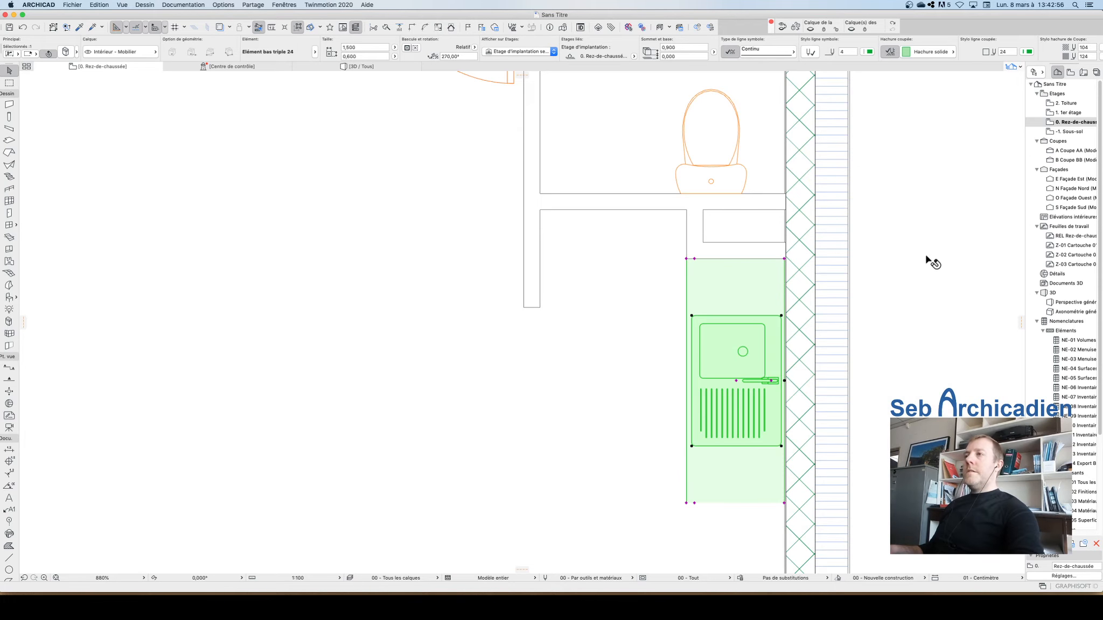
key(Escape)
click(754, 286)
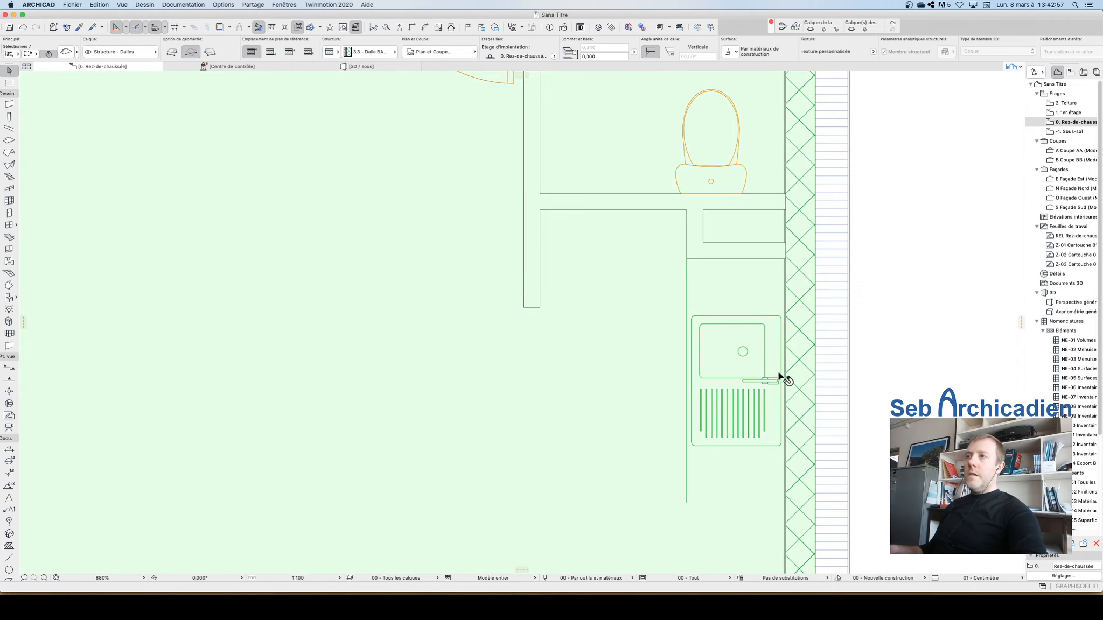
click(688, 504)
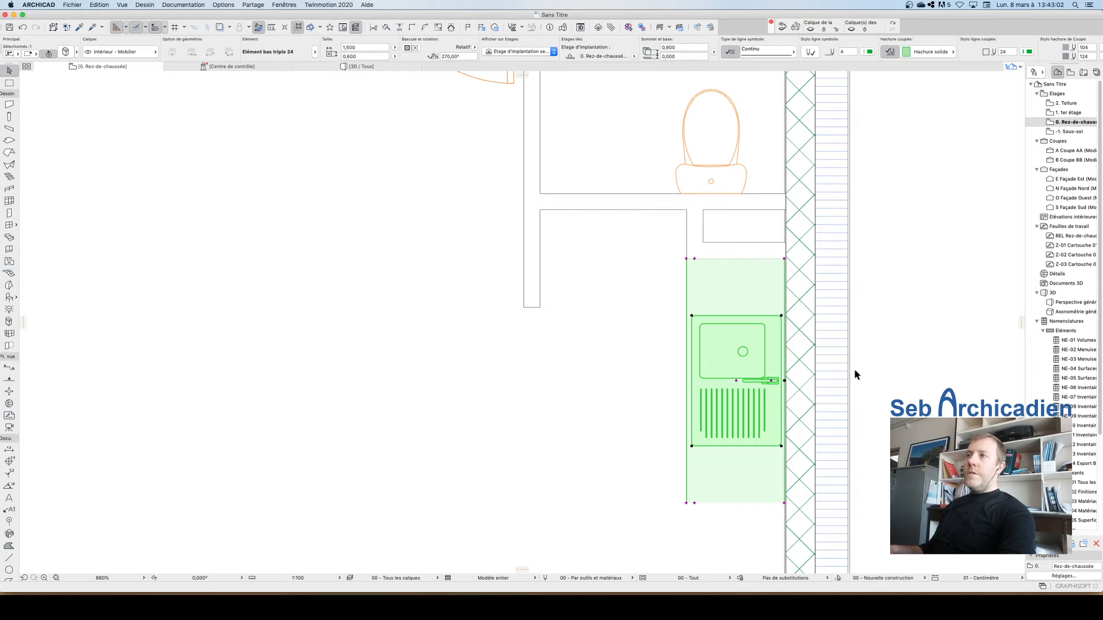
click(911, 251)
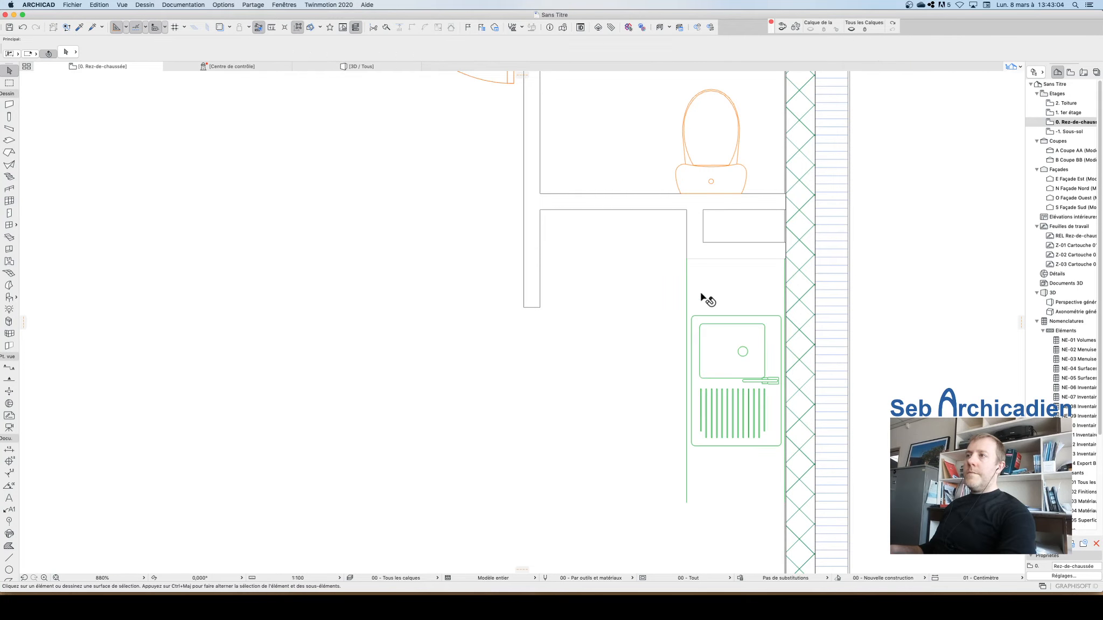
click(687, 508)
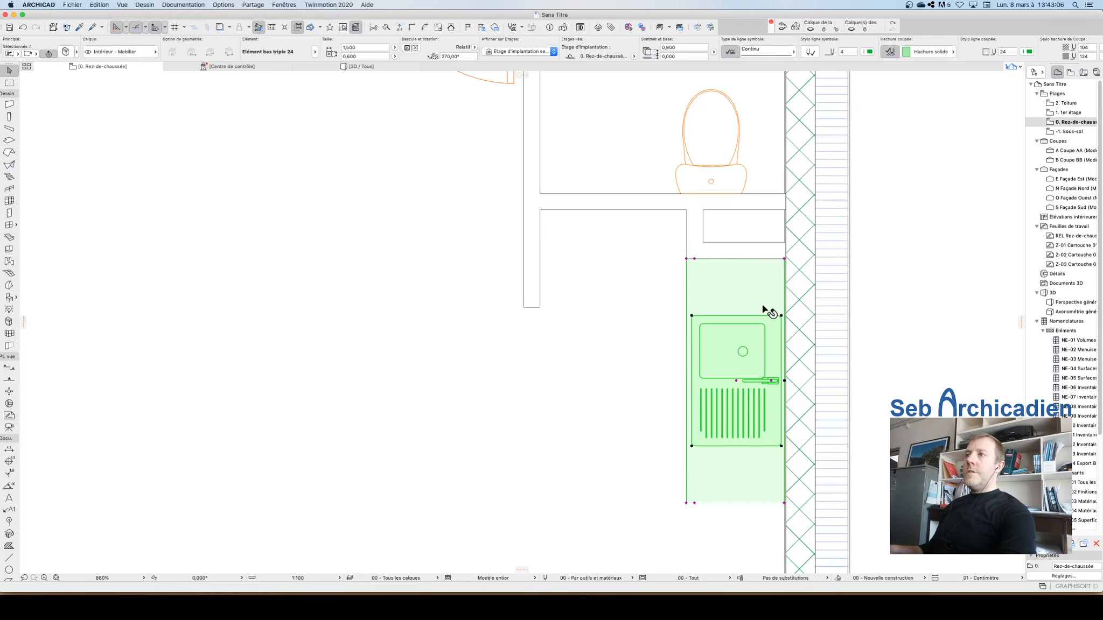
click(731, 224)
Step: Open the kitchen base unit's settings and change its edge visibility in the 2D representation options
scroll(922, 387, down, 2)
scroll(921, 388, down, 2)
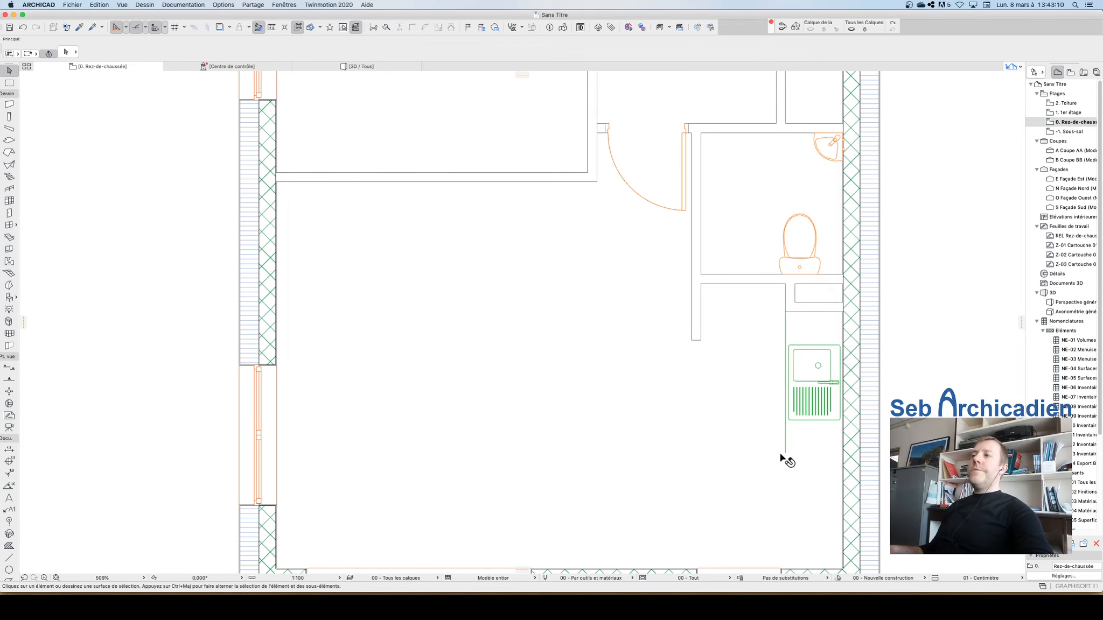
click(786, 457)
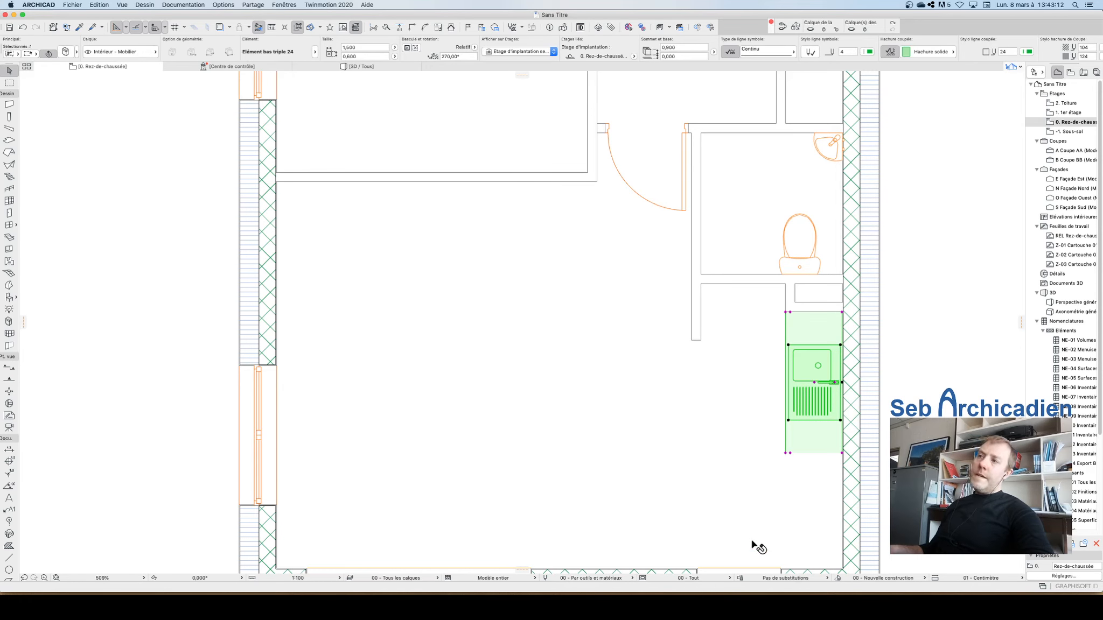
click(64, 51)
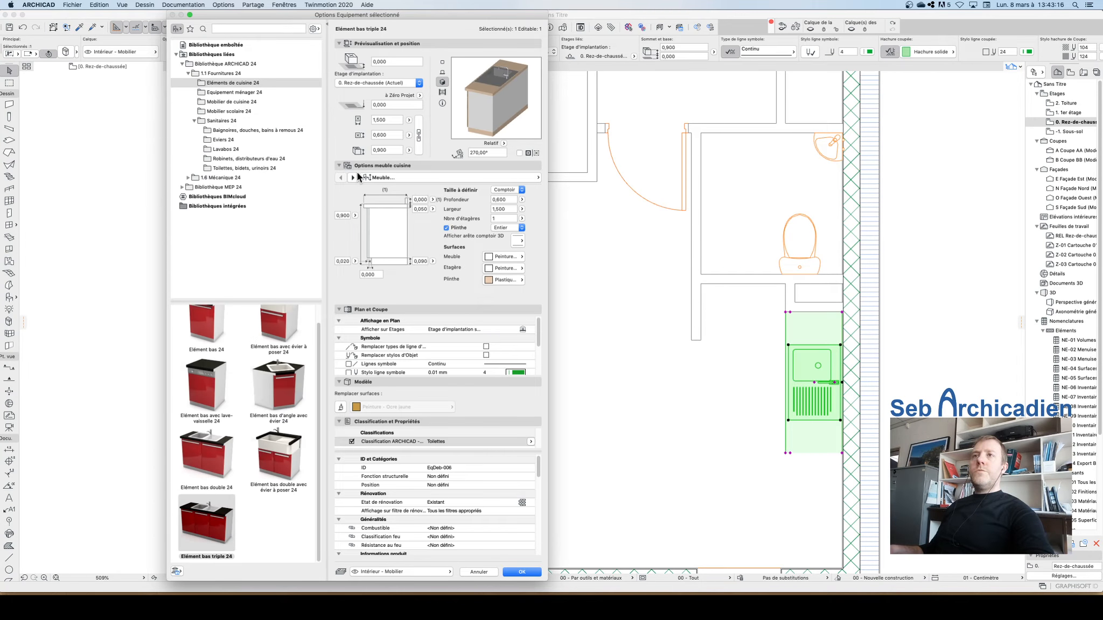
click(356, 176)
click(355, 177)
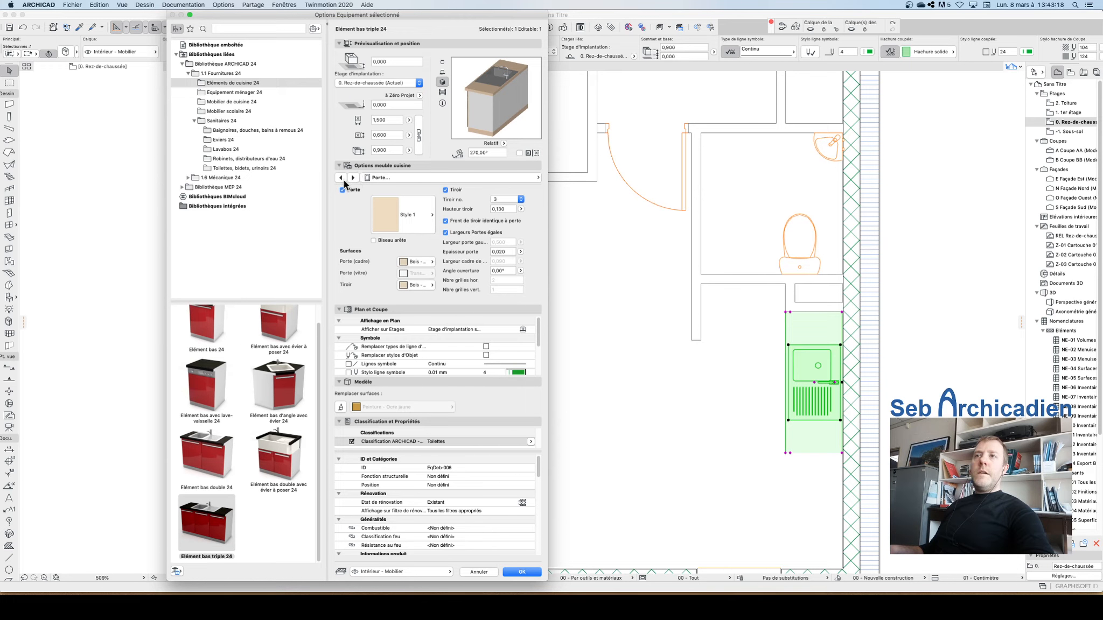
click(340, 177)
click(354, 177)
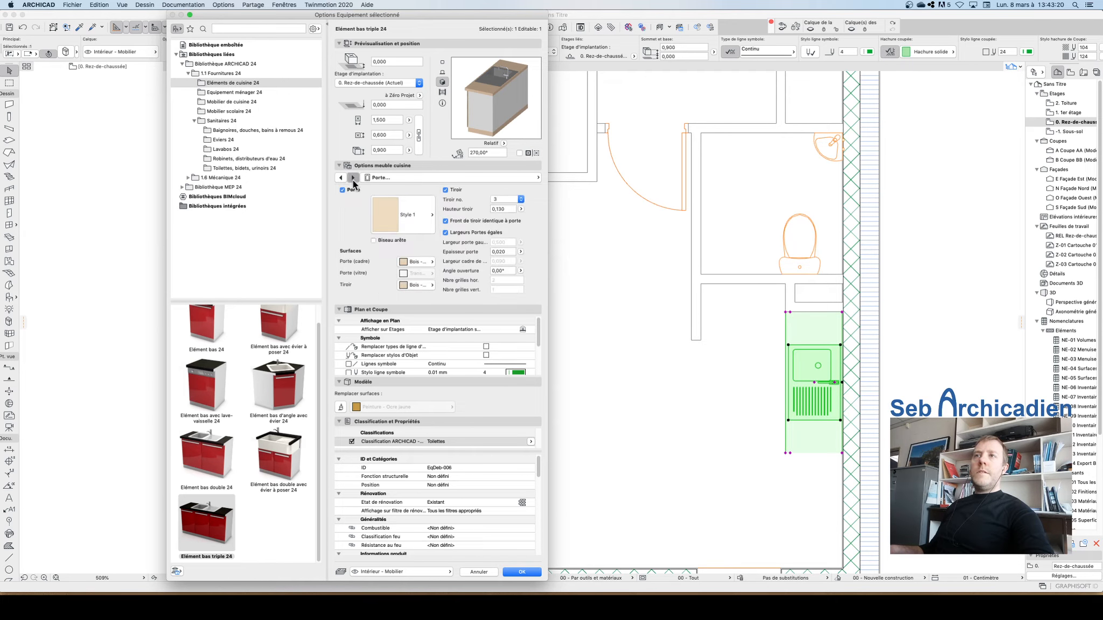
click(353, 178)
click(353, 178)
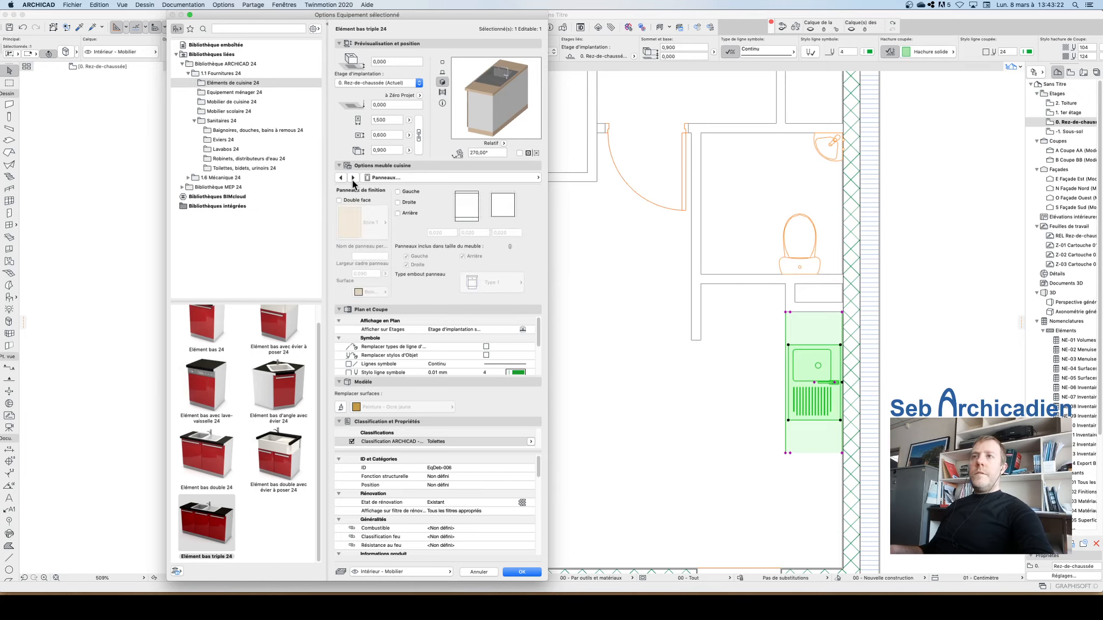
click(353, 178)
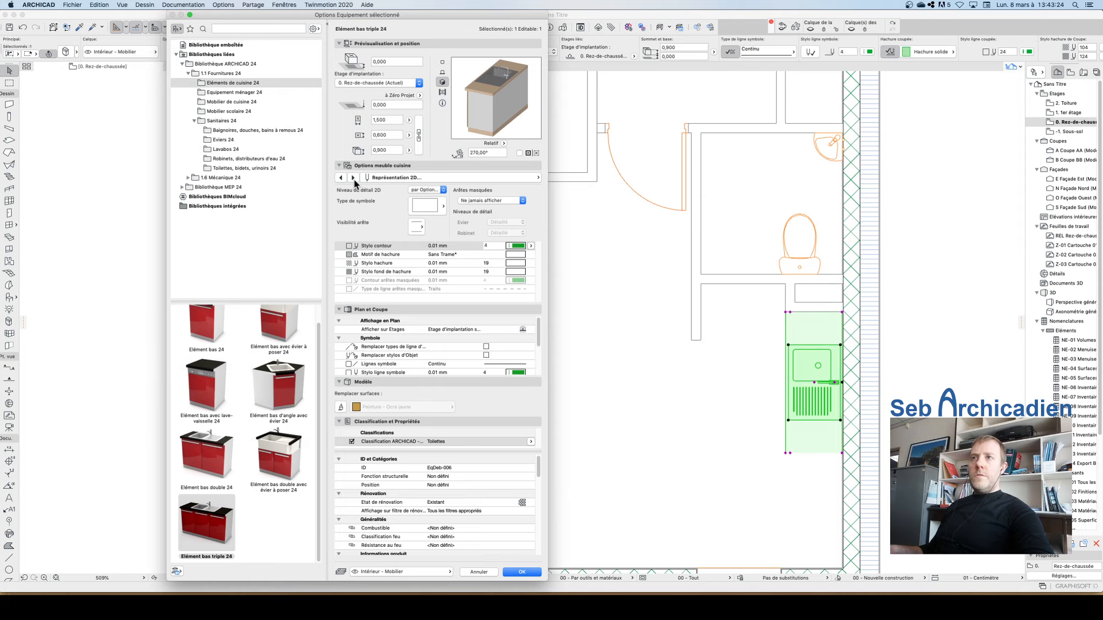
click(417, 228)
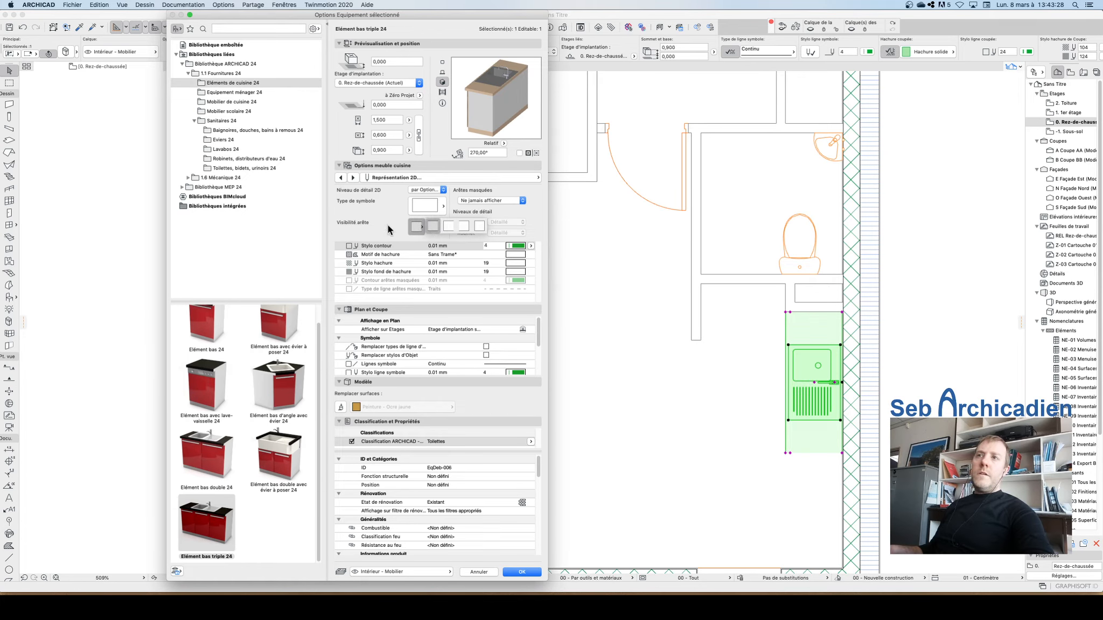
click(480, 225)
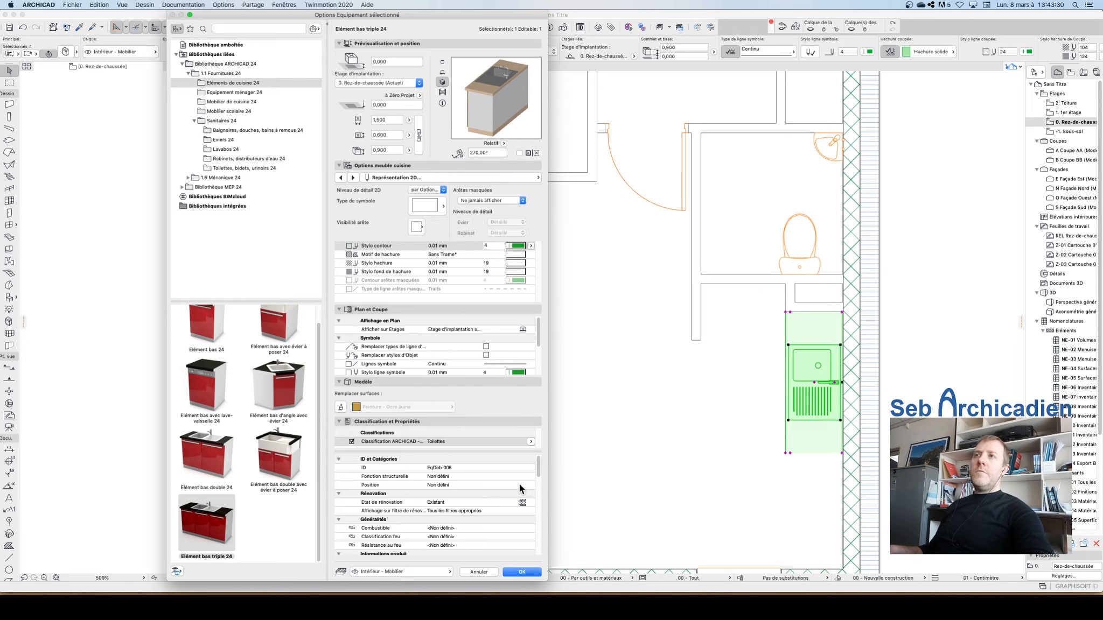
click(524, 566)
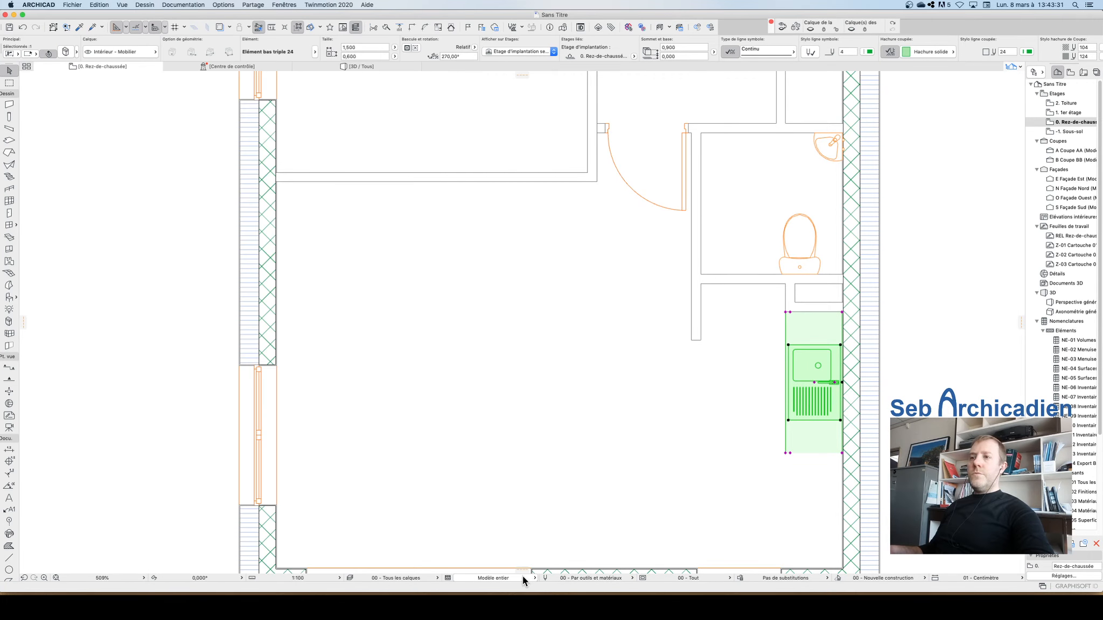
Step: Zoom around the ground floor plan and check how the kitchen base unit now displays
click(990, 322)
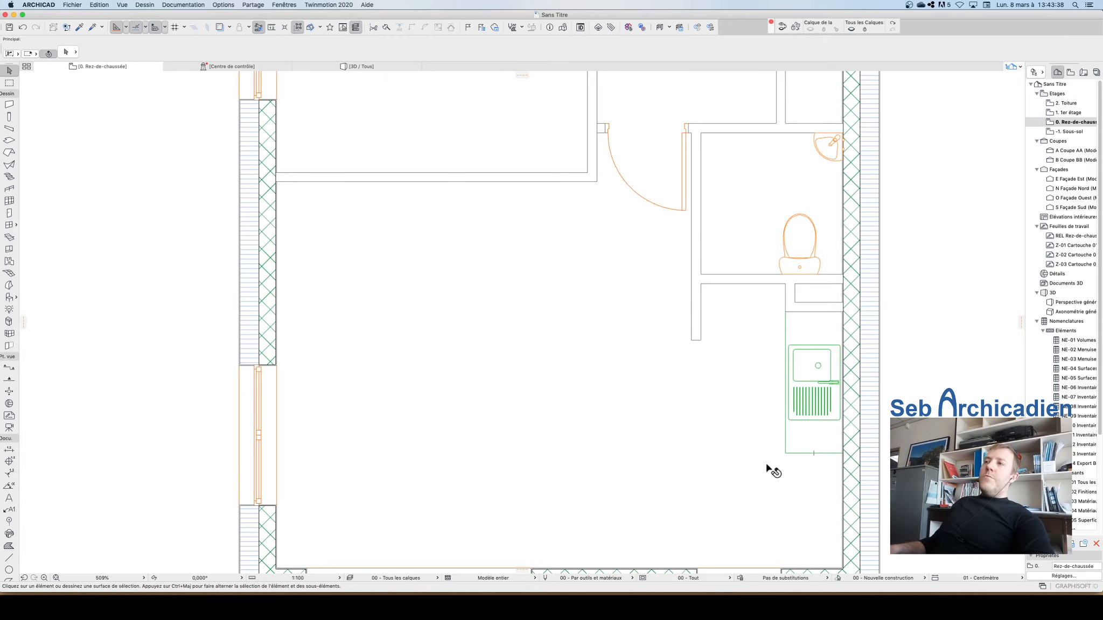
click(800, 453)
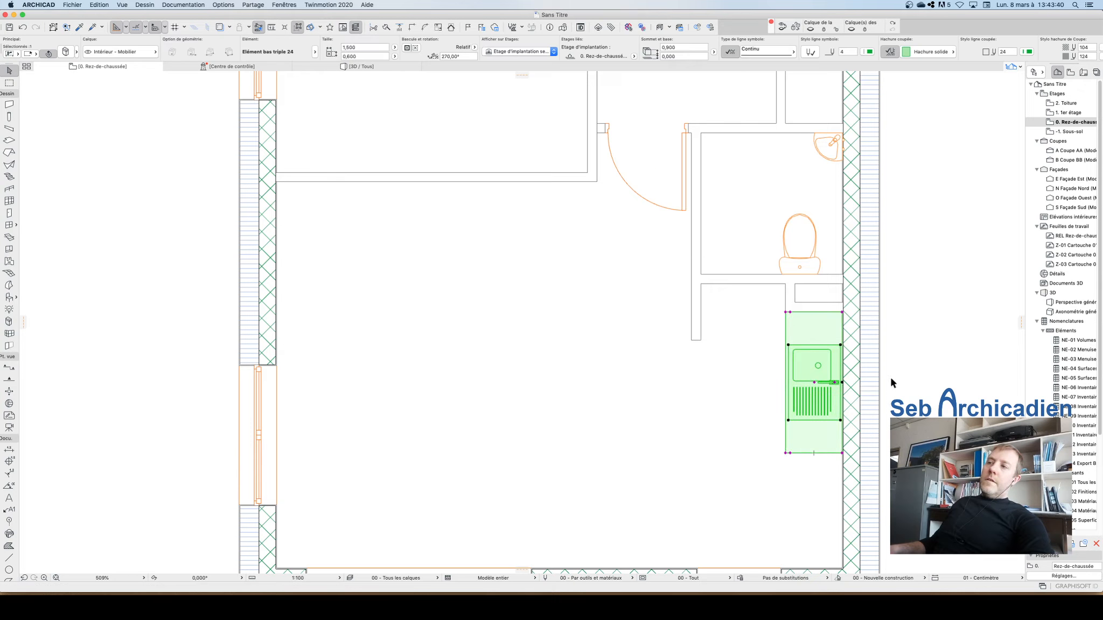
click(907, 368)
scroll(804, 495, down, 5)
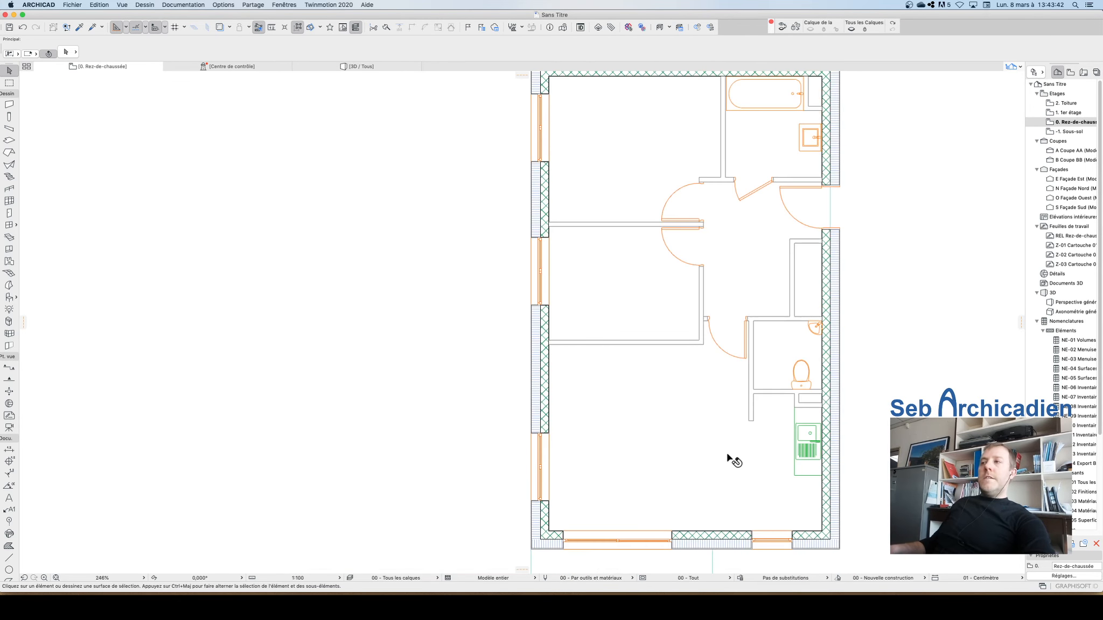
scroll(820, 462, up, 1)
scroll(820, 462, up, 3)
scroll(627, 415, down, 3)
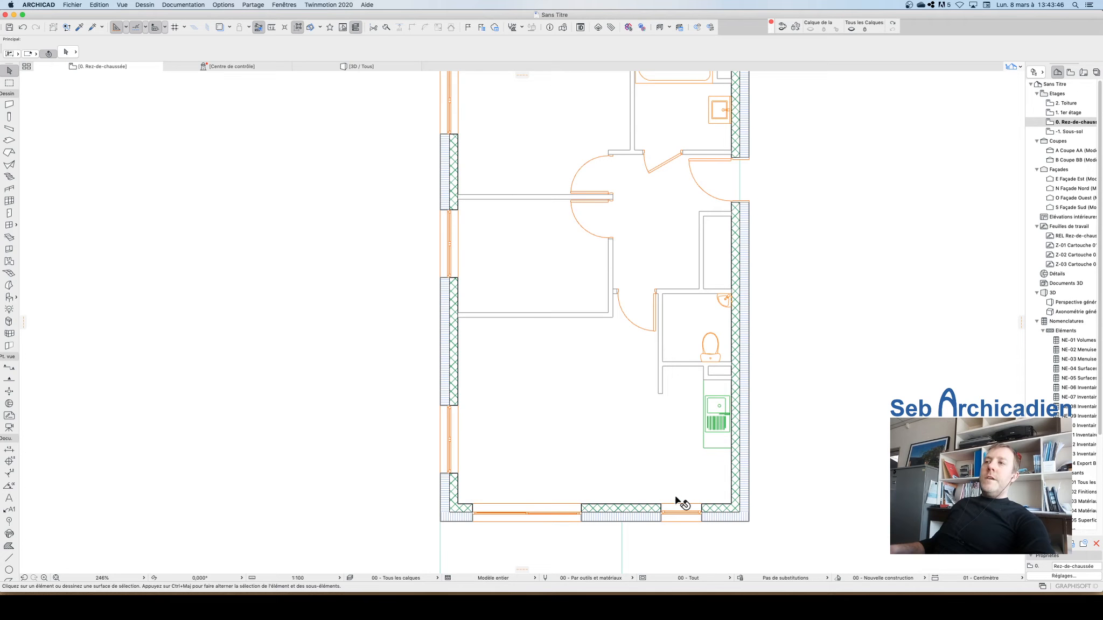
scroll(483, 433, down, 1)
scroll(483, 433, down, 1)
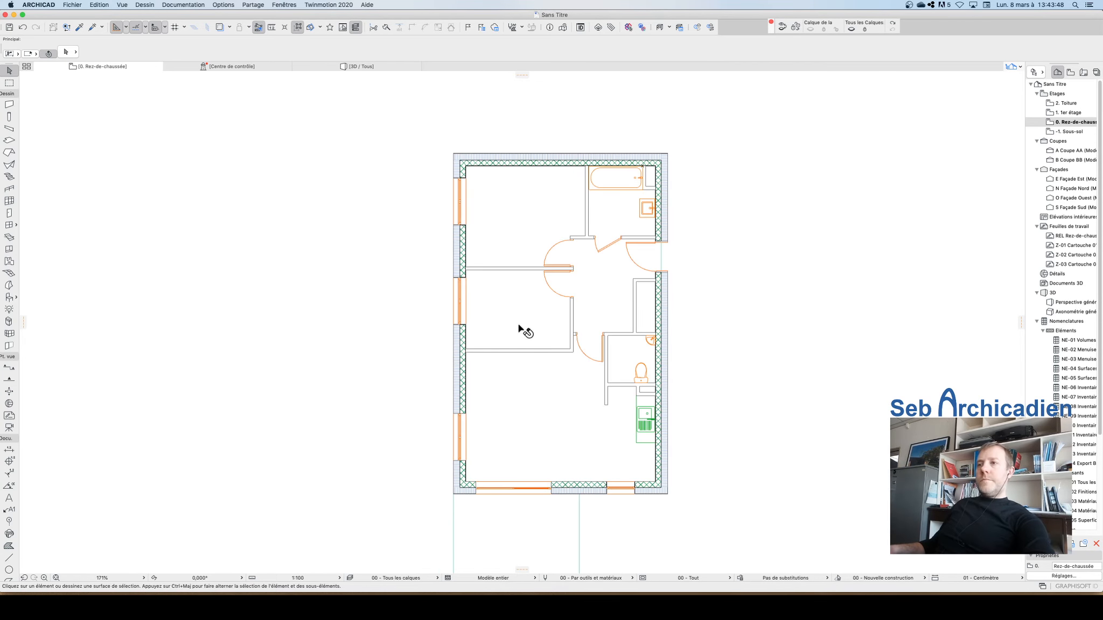
scroll(592, 506, up, 3)
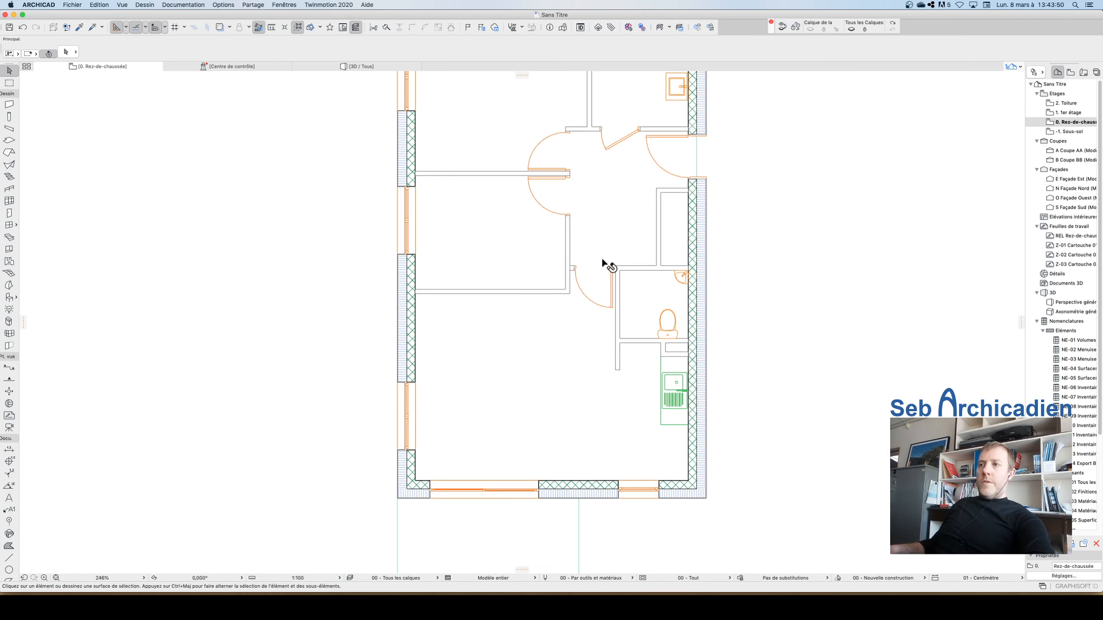
scroll(608, 266, down, 3)
Step: Open the 3D perspective and orbit around the building to inspect the furnished rooms and terrace
click(345, 66)
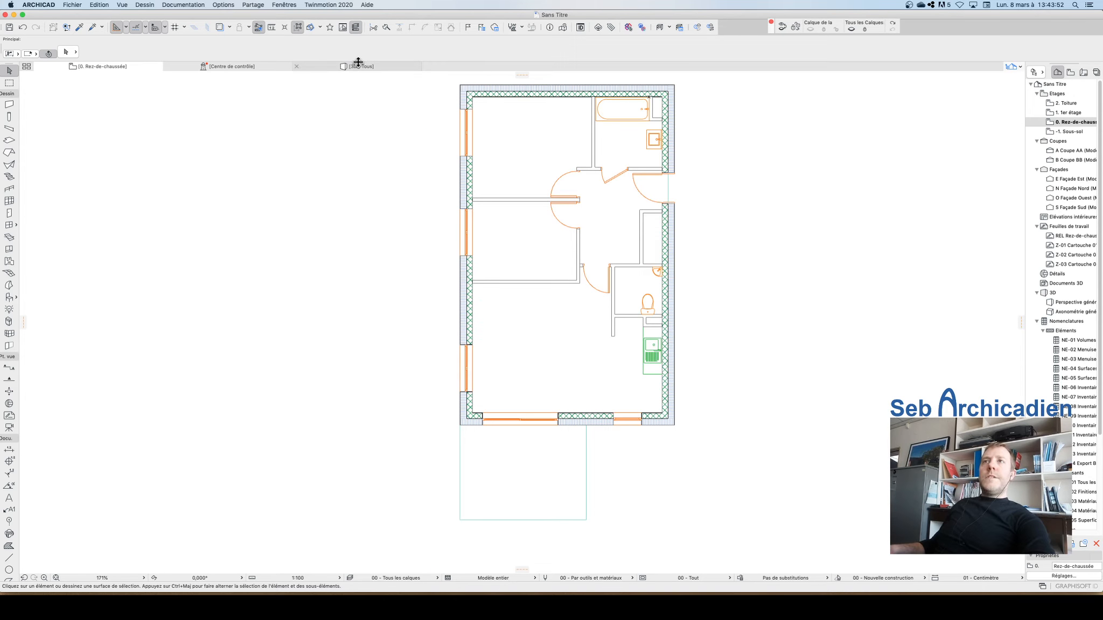
key(shift+F3)
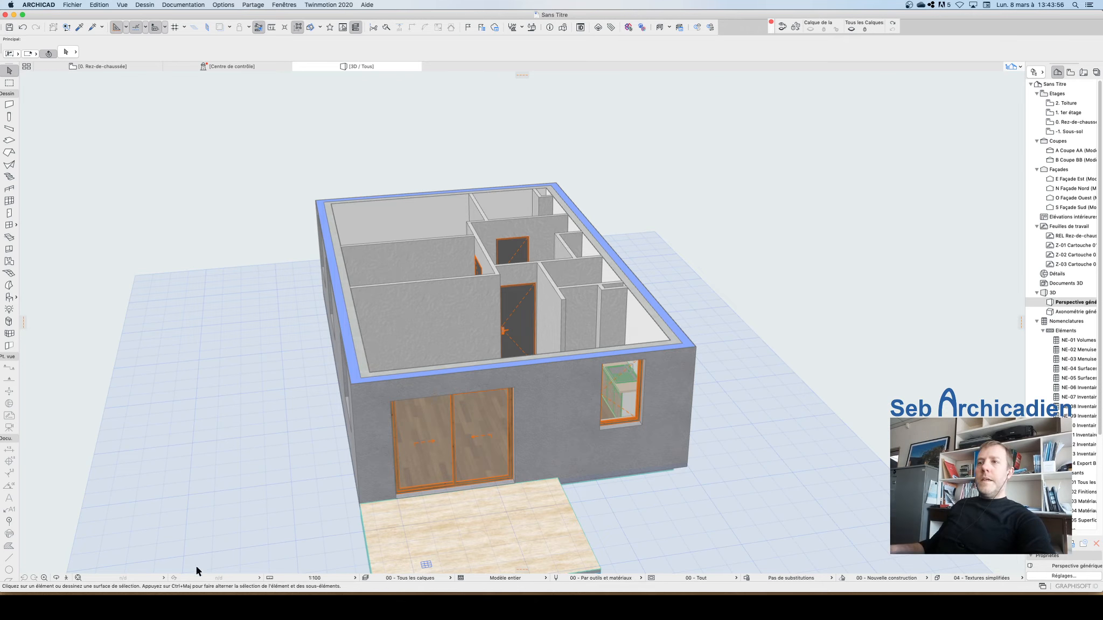
click(57, 579)
drag(382, 413, 506, 425)
scroll(620, 216, down, 3)
scroll(579, 371, up, 3)
drag(517, 317, 273, 298)
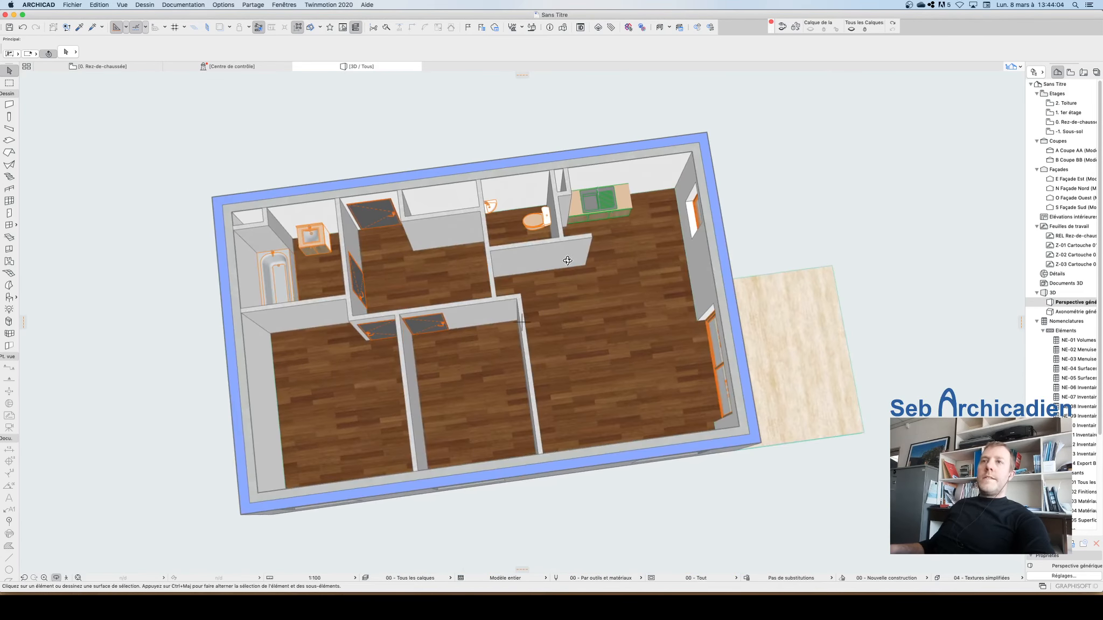
drag(568, 261, 612, 333)
drag(538, 213, 531, 335)
scroll(528, 323, up, 3)
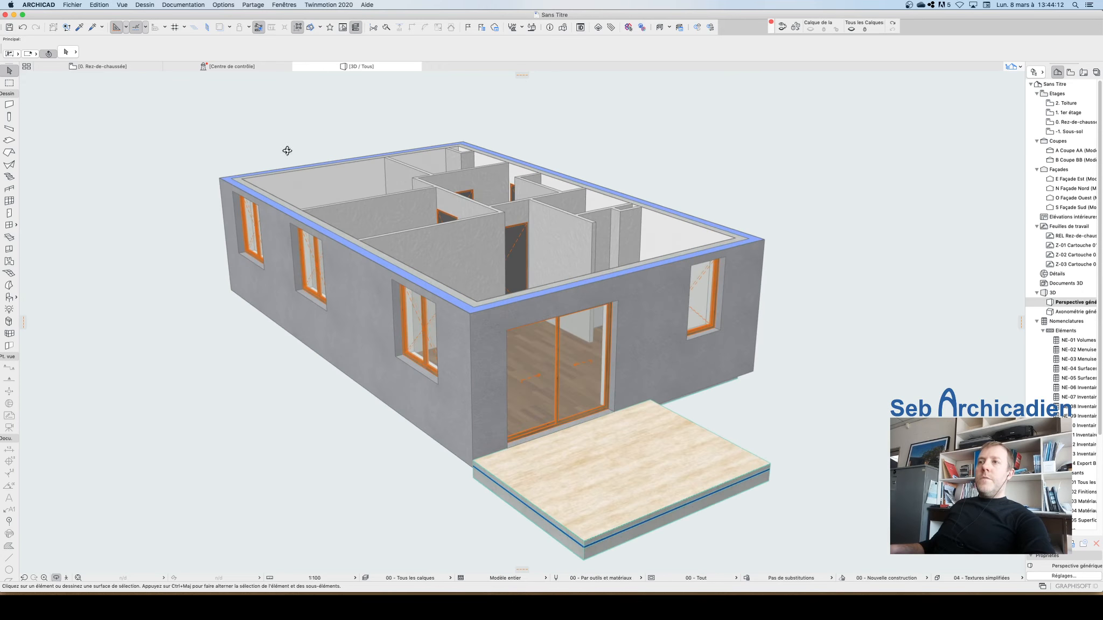
Step: Return to the ground floor plan, start the Object tool and pick the Lit 01 24 bed from the Lits 24 library folder
key(Escape)
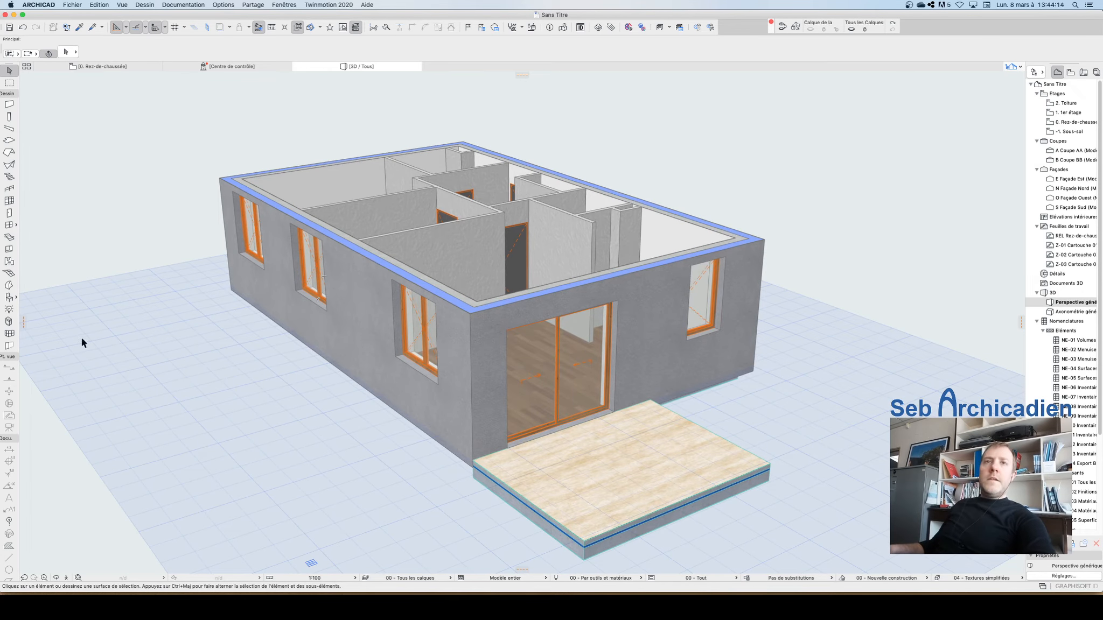
click(93, 65)
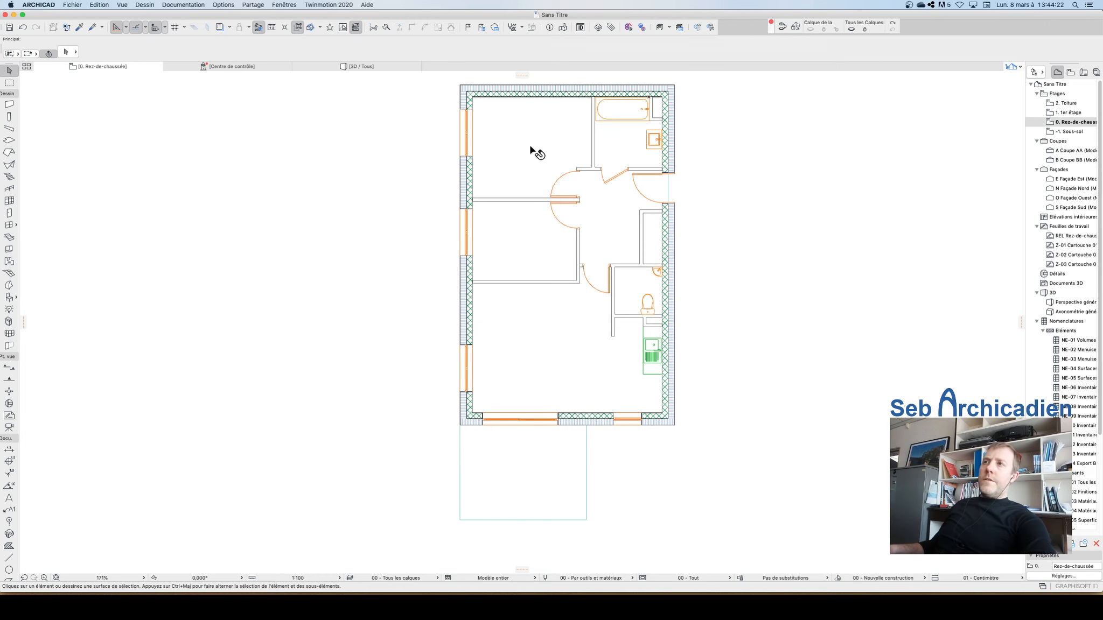
scroll(533, 145, up, 3)
scroll(438, 421, down, 3)
scroll(487, 207, up, 5)
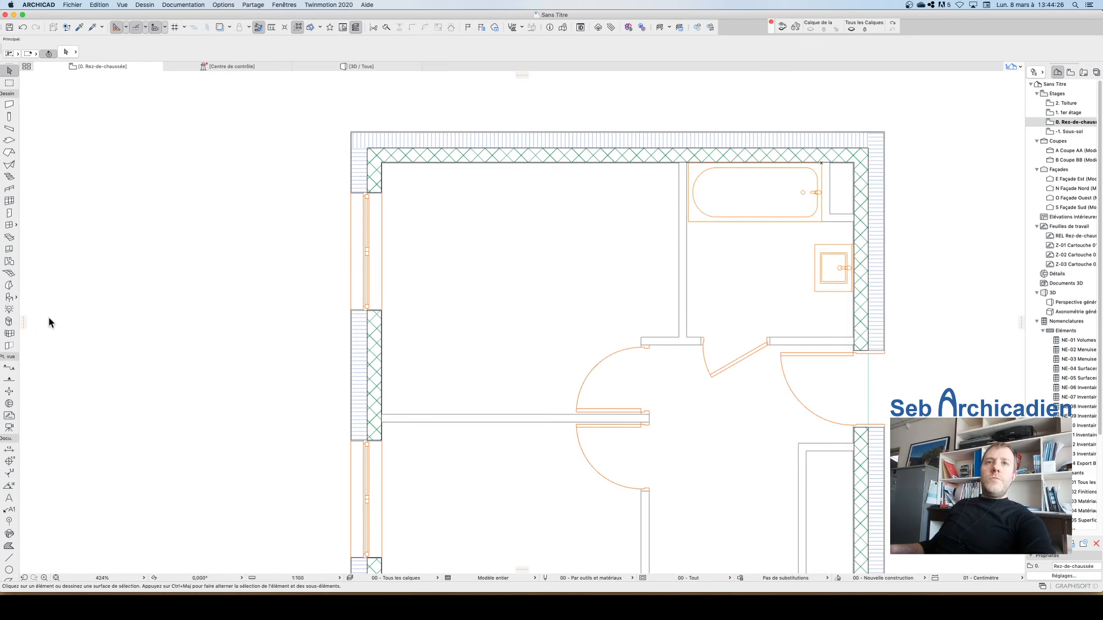
click(9, 298)
key(super+t)
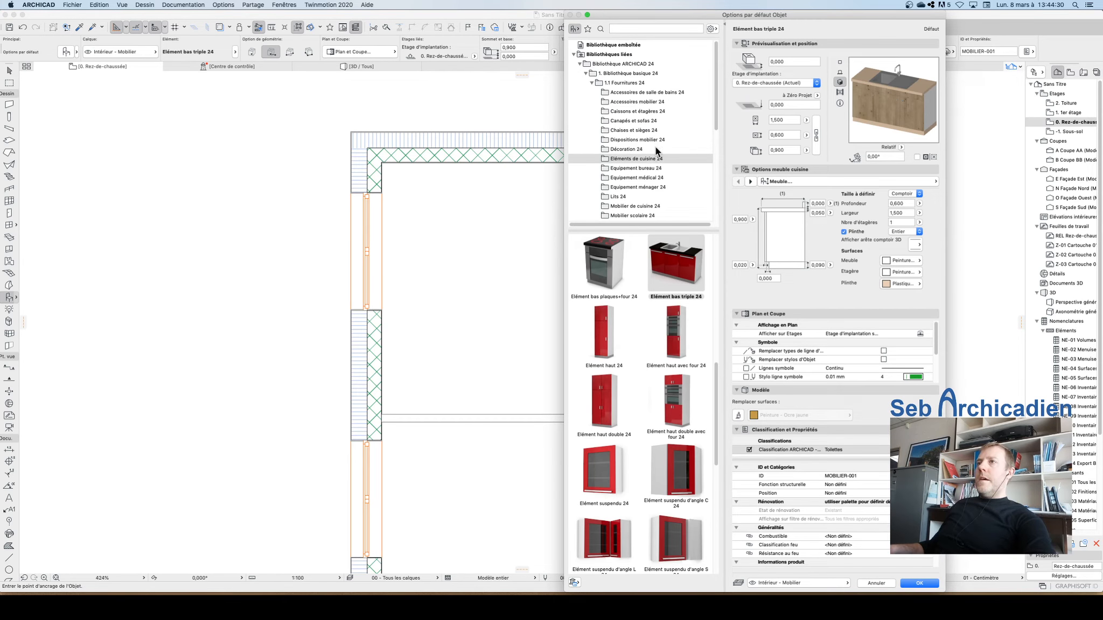
click(625, 197)
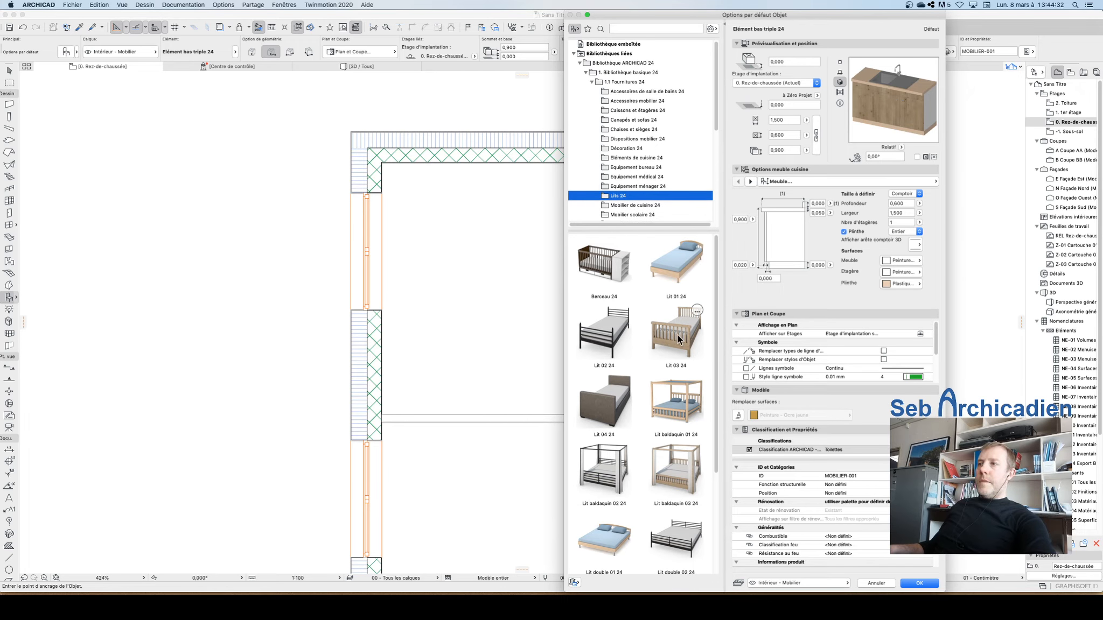
click(676, 264)
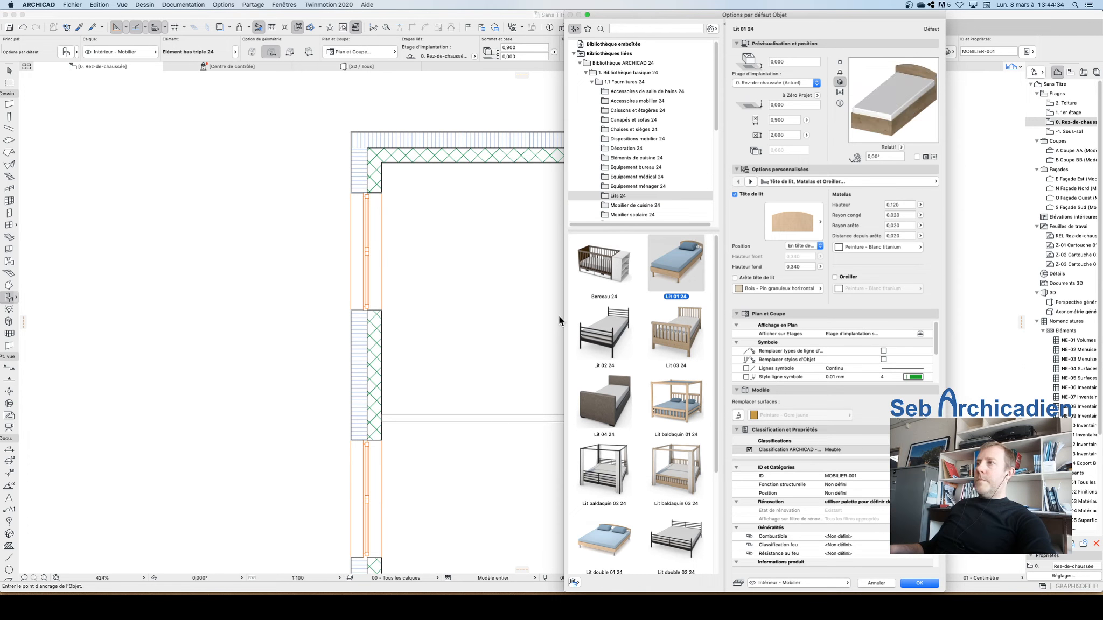
Step: Review the bed's custom option pages and frame type setting, then confirm the Lit 01 24 object settings
click(750, 182)
click(751, 182)
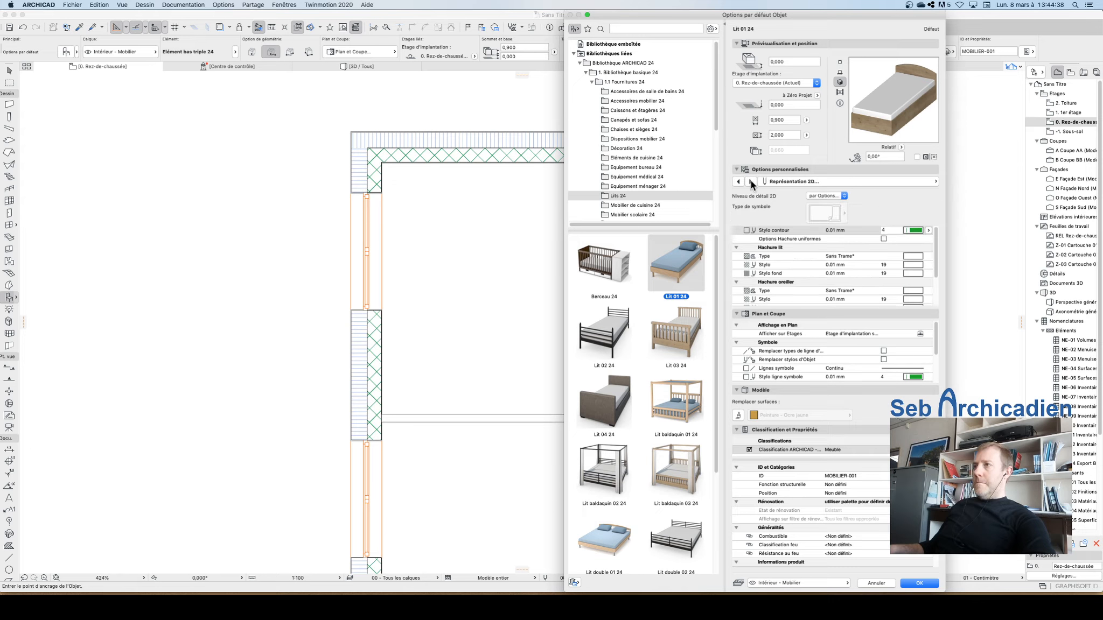
click(739, 181)
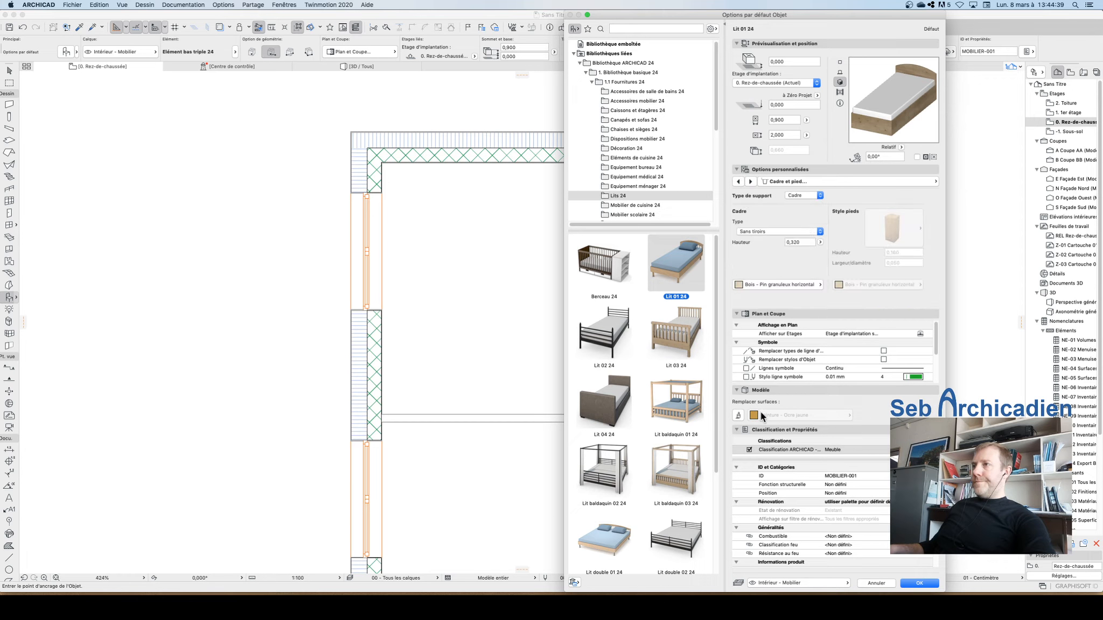
click(765, 232)
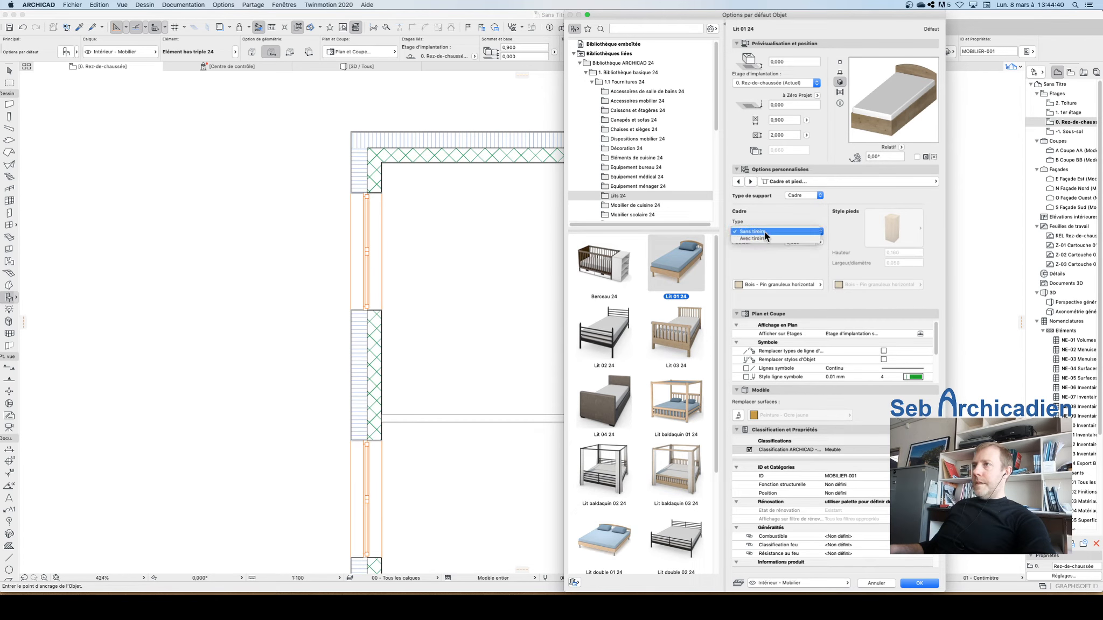
click(789, 204)
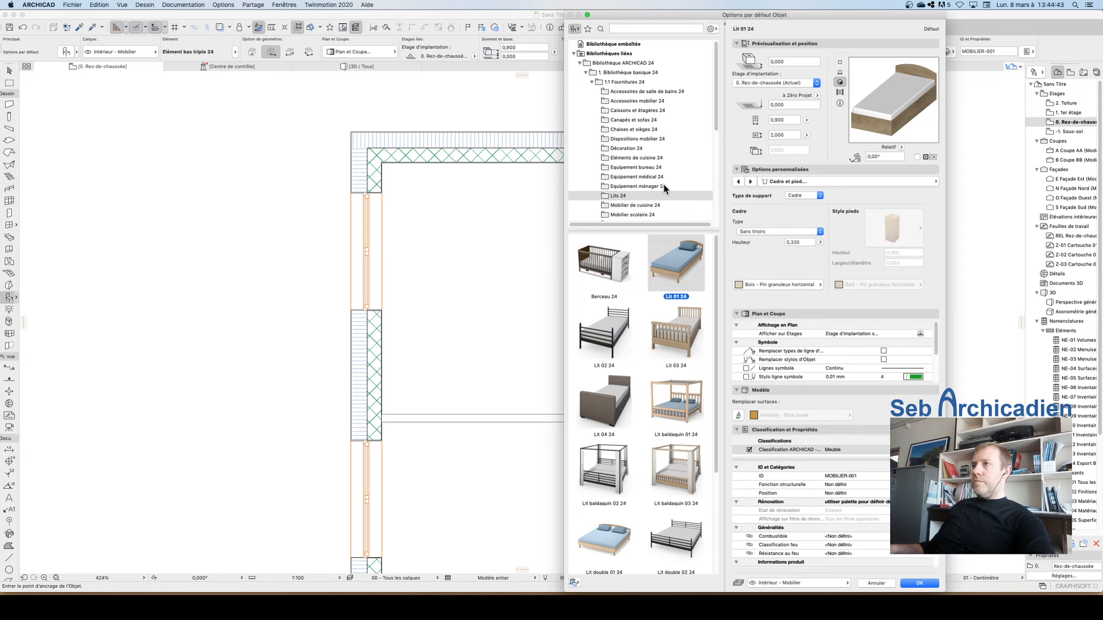
click(739, 181)
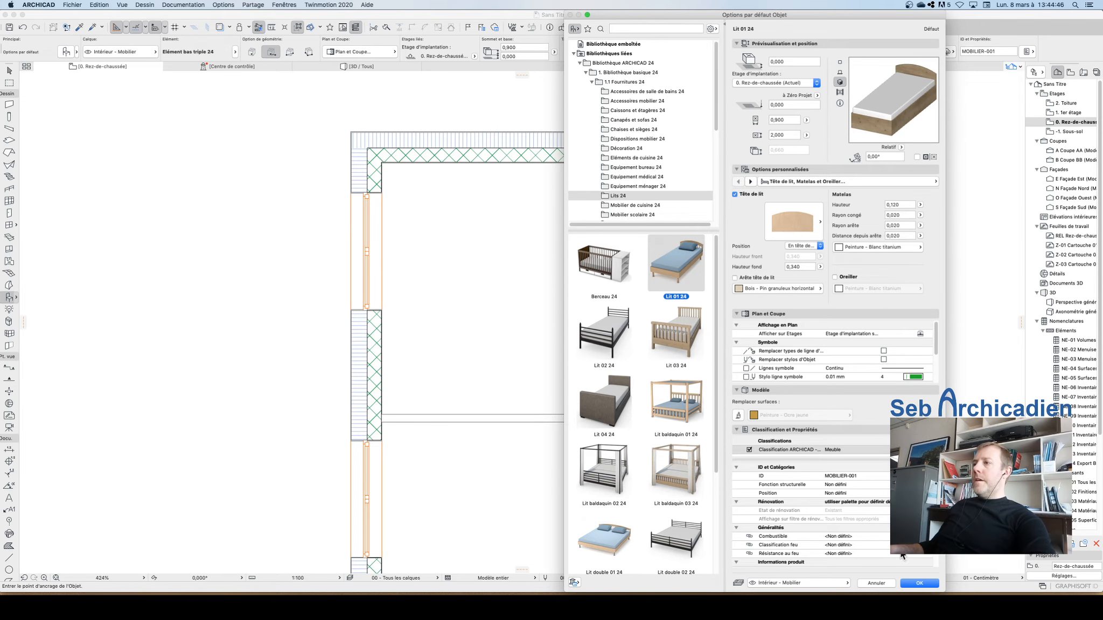
click(918, 586)
Step: Place the single bed in the lower bedroom against its partition, rotated 270°
scroll(525, 352, down, 5)
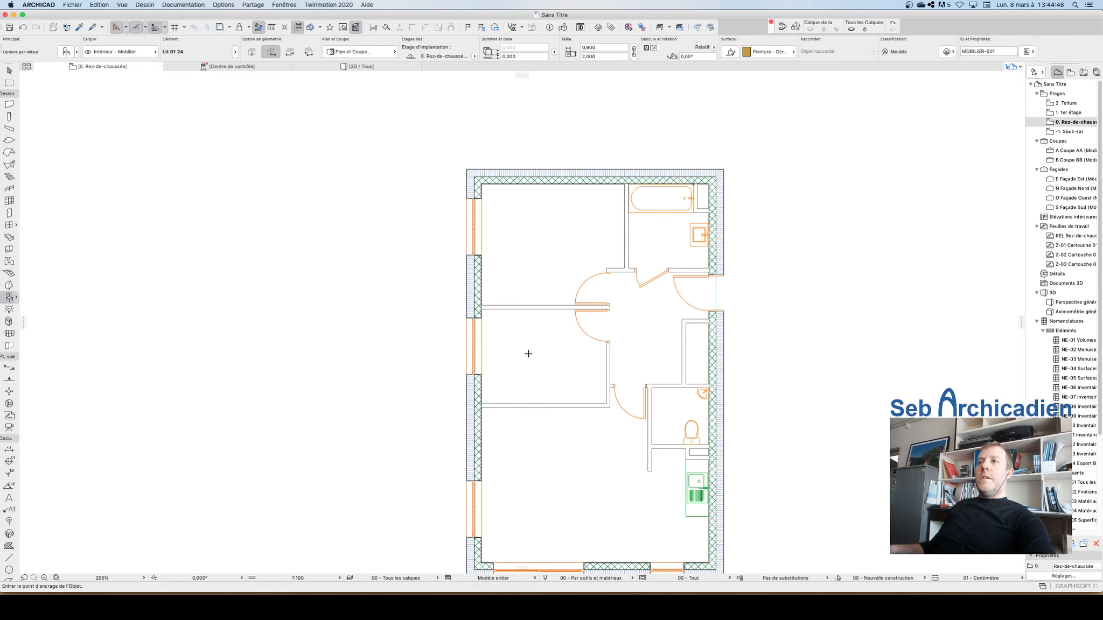
scroll(529, 356, up, 5)
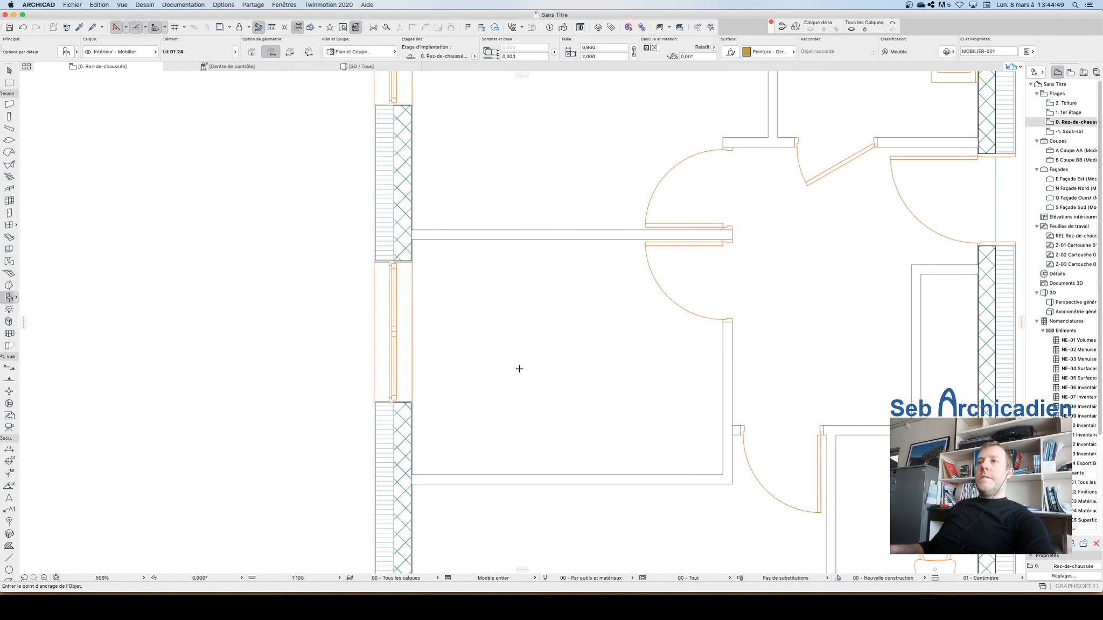
click(532, 399)
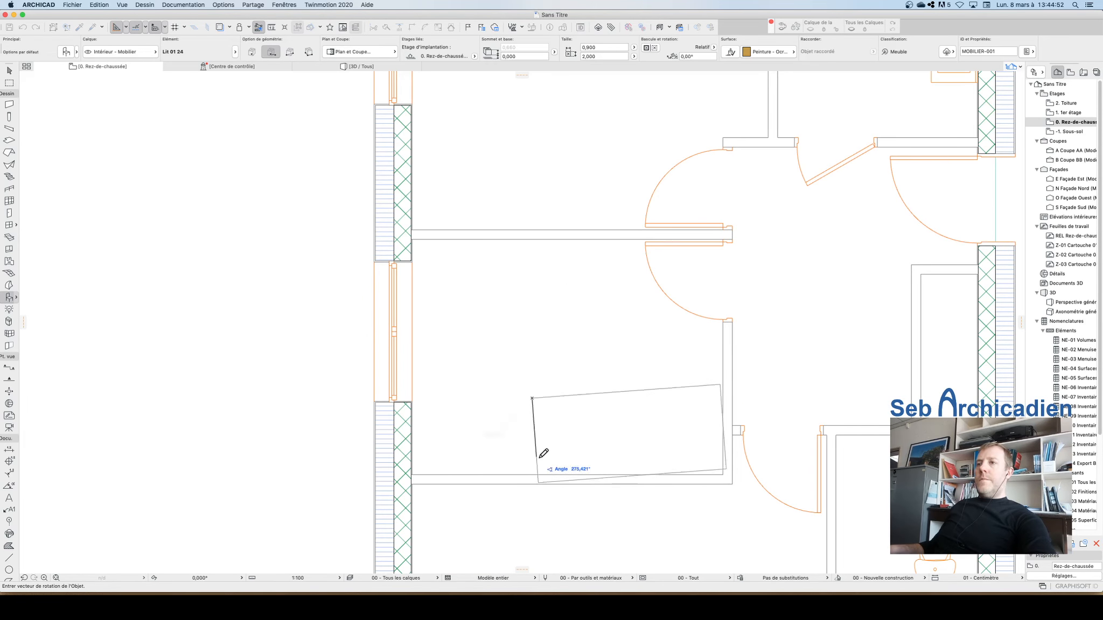
click(560, 447)
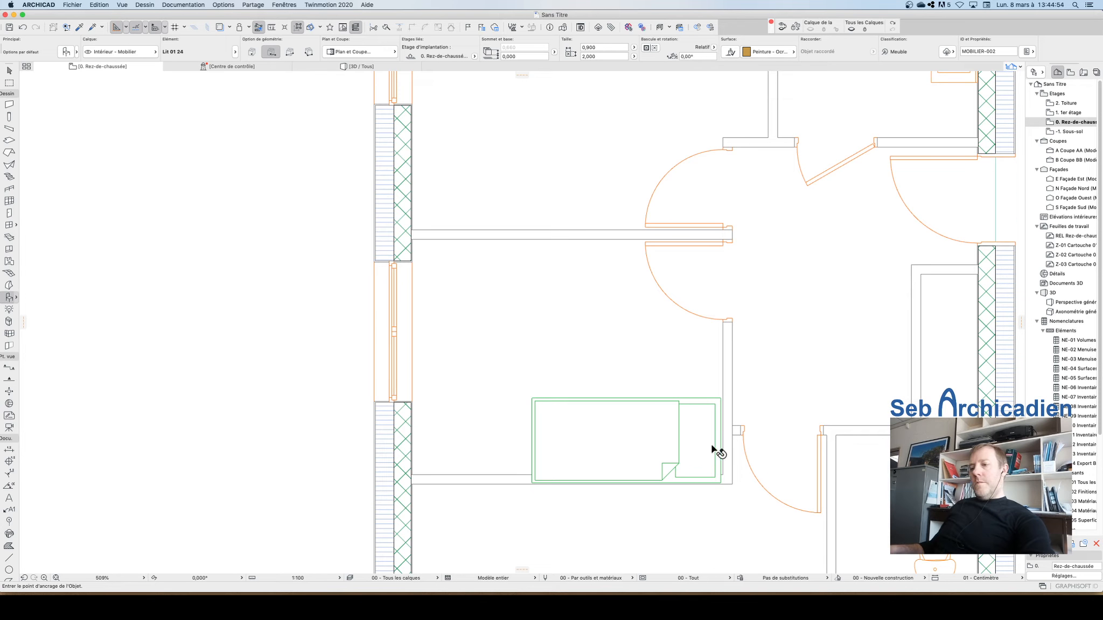
Step: Move the single bed so its corner sits against the inner face of the exterior wall
key(Escape)
click(721, 399)
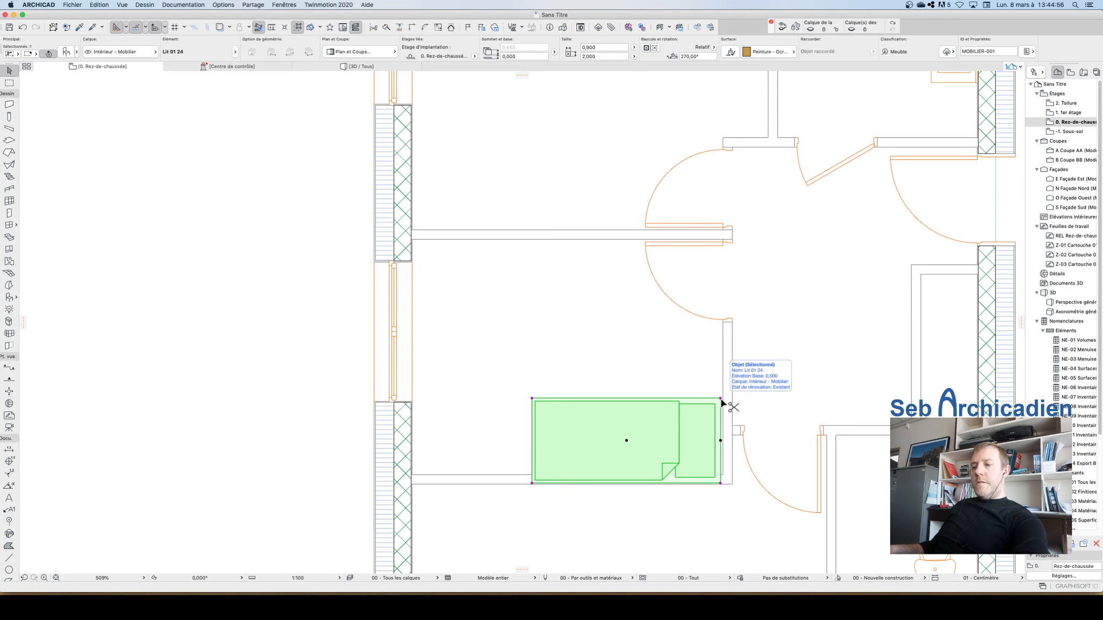
key(super+d)
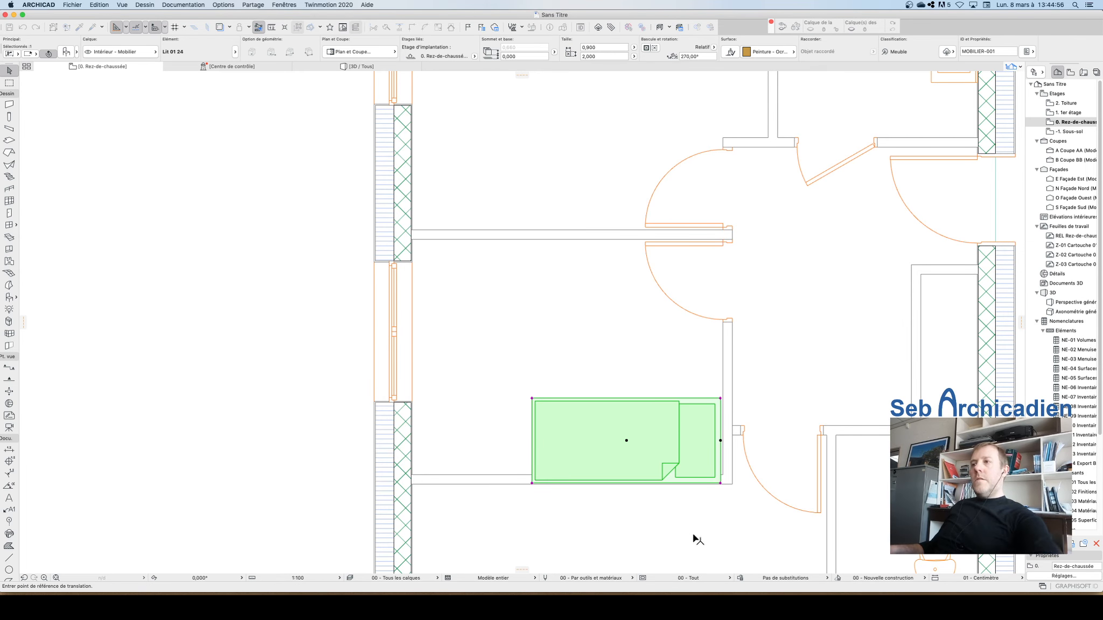
click(531, 484)
click(412, 475)
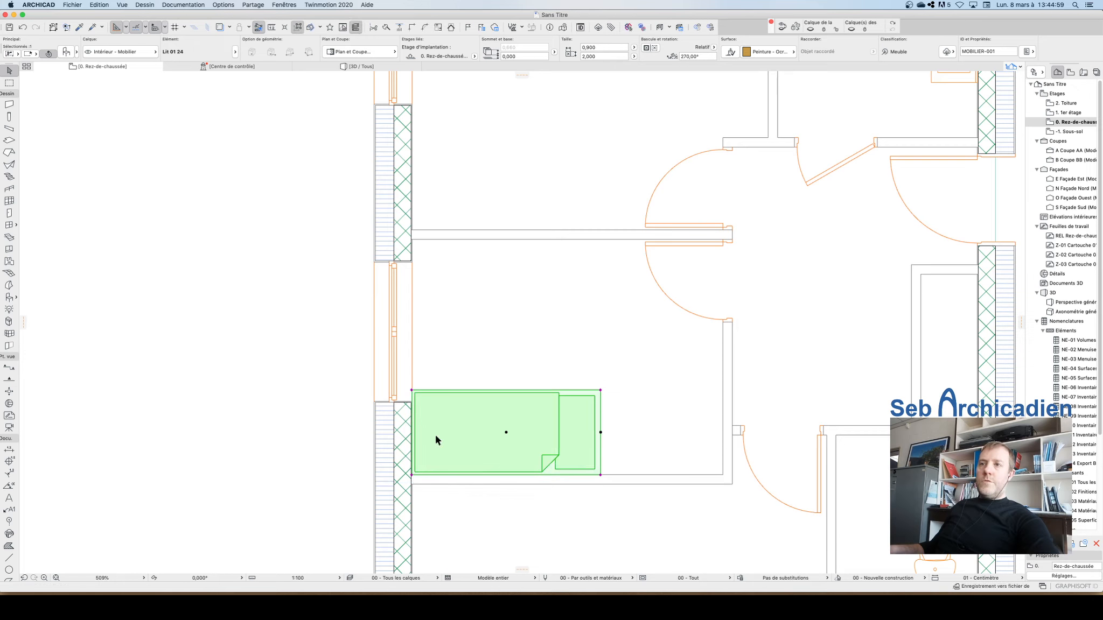
Step: Move the window beside the bed upward about 0.2 m so it clears the bed
click(376, 402)
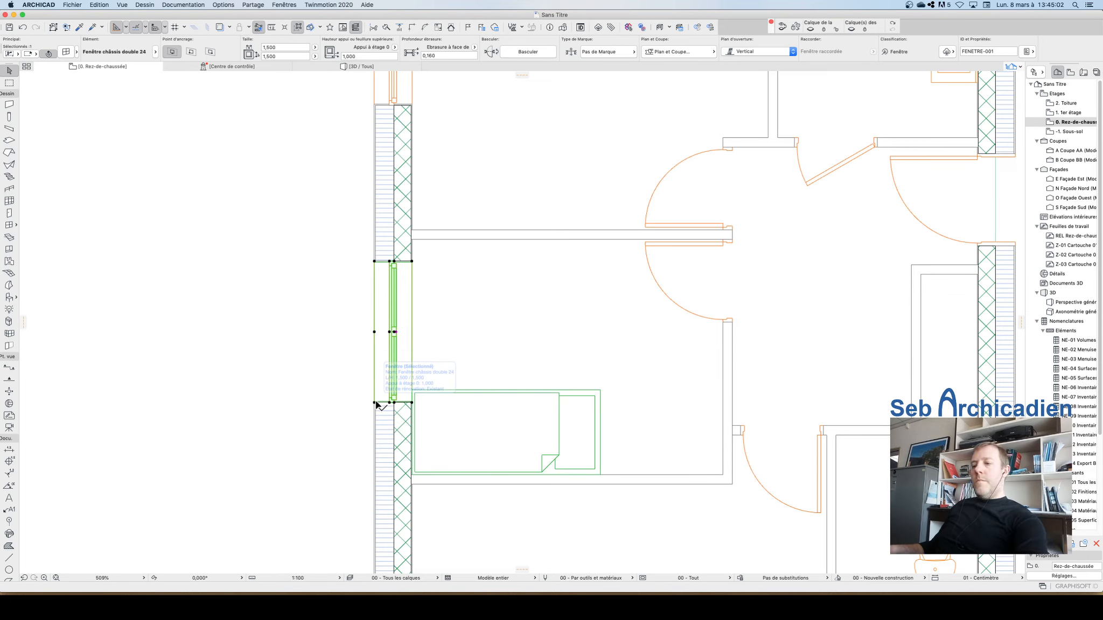
key(super+d)
click(376, 402)
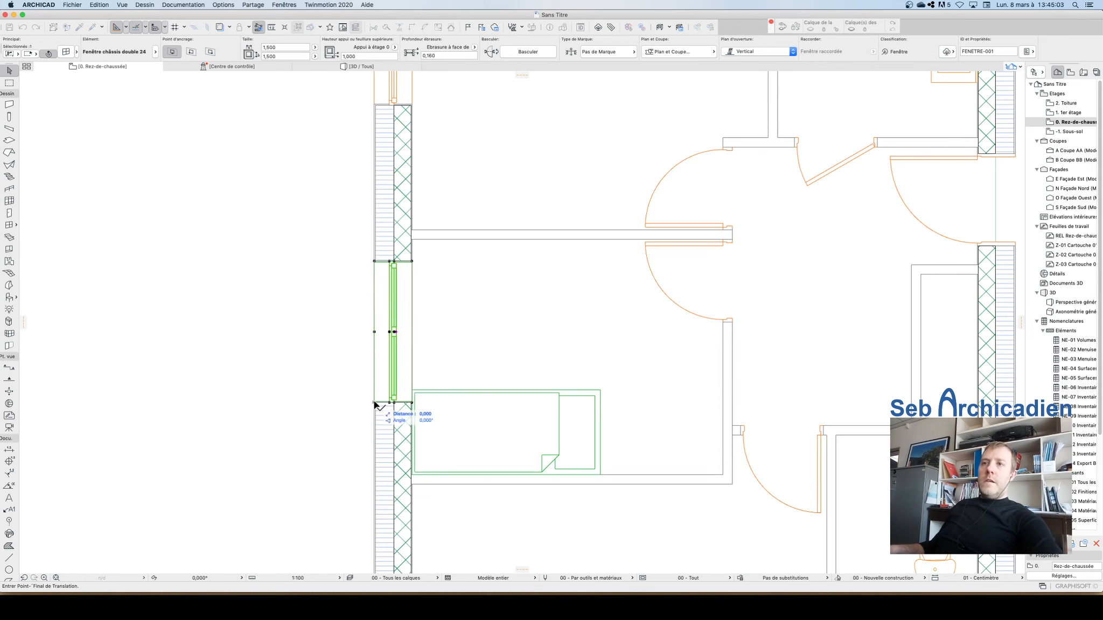
click(419, 383)
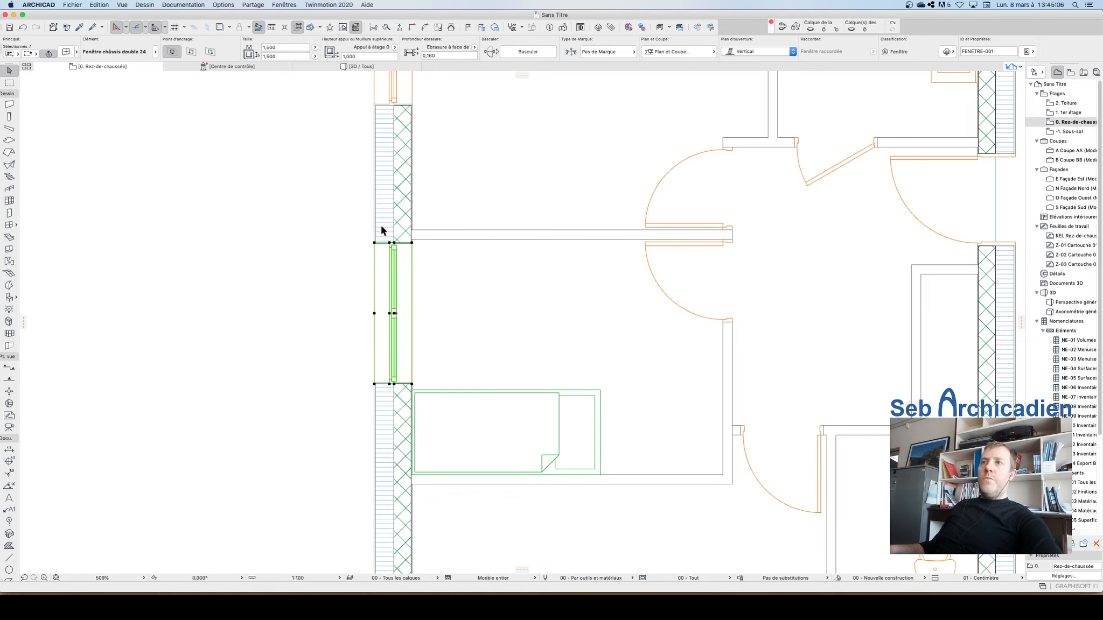
Step: Zoom in on the window's upper corner and adjust its position to align with the wall pier's edge
click(304, 306)
scroll(485, 395, down, 3)
scroll(439, 295, up, 4)
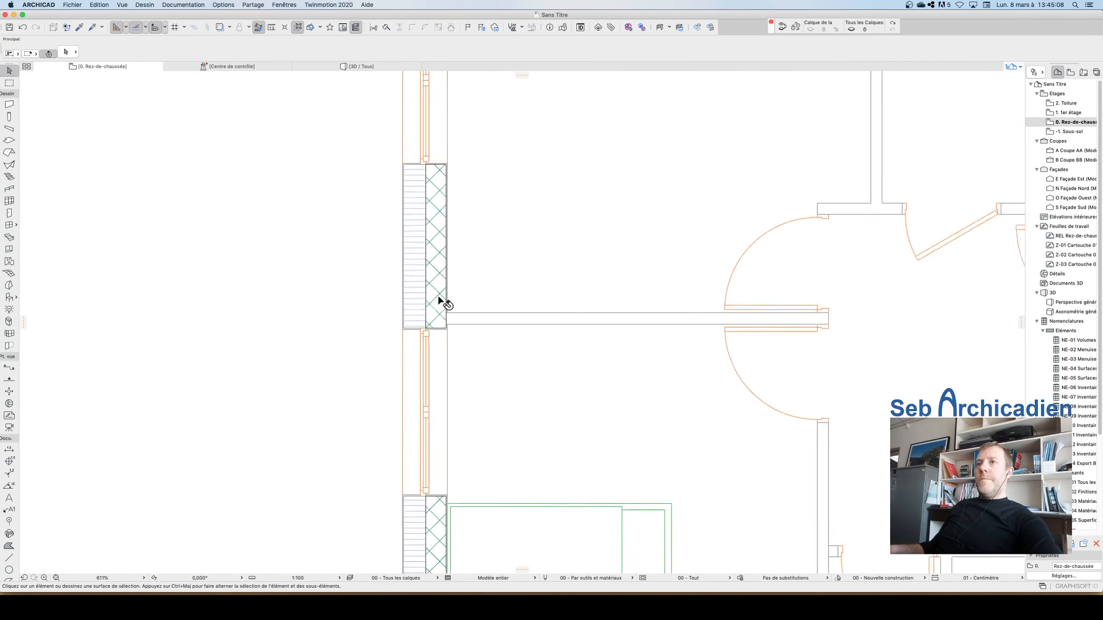
scroll(420, 345, up, 5)
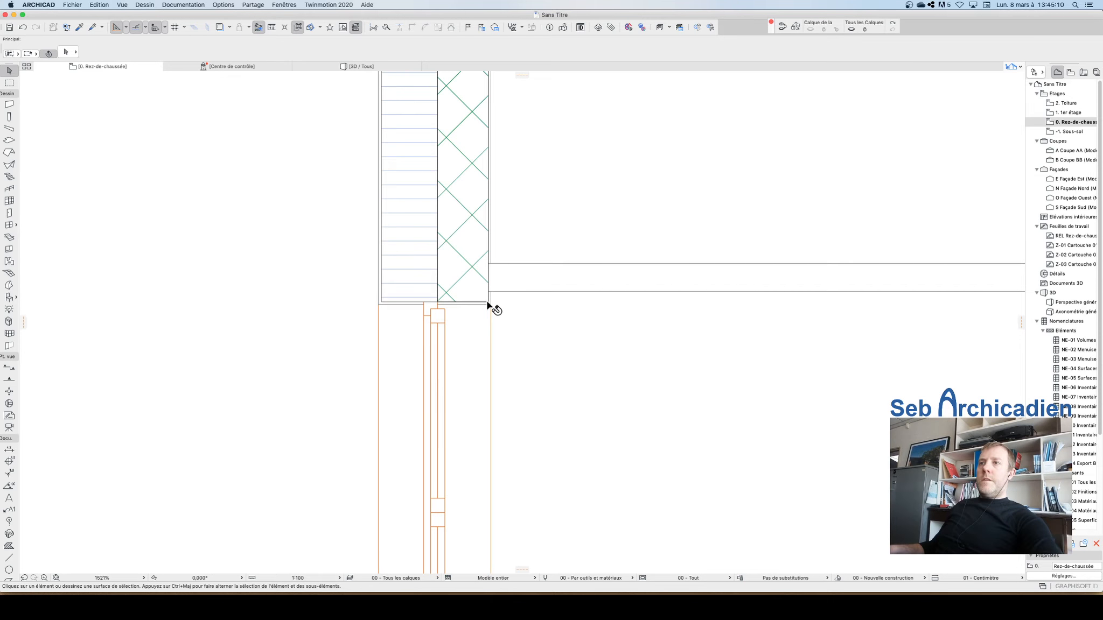
click(487, 305)
drag(492, 305, 491, 292)
scroll(489, 291, up, 5)
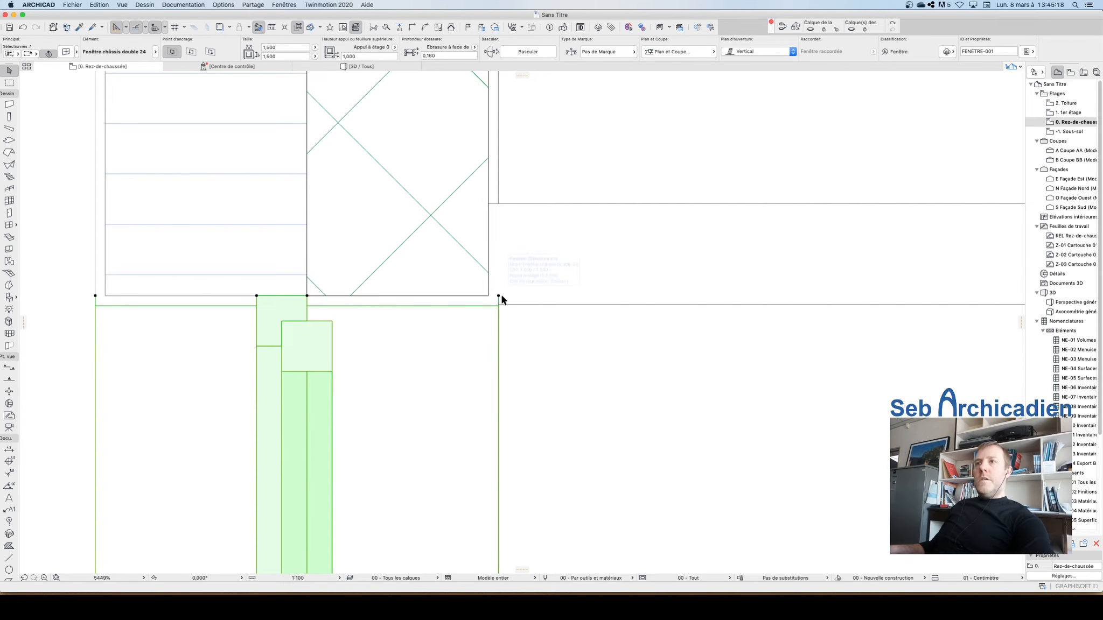
drag(501, 295, 499, 321)
scroll(536, 287, down, 8)
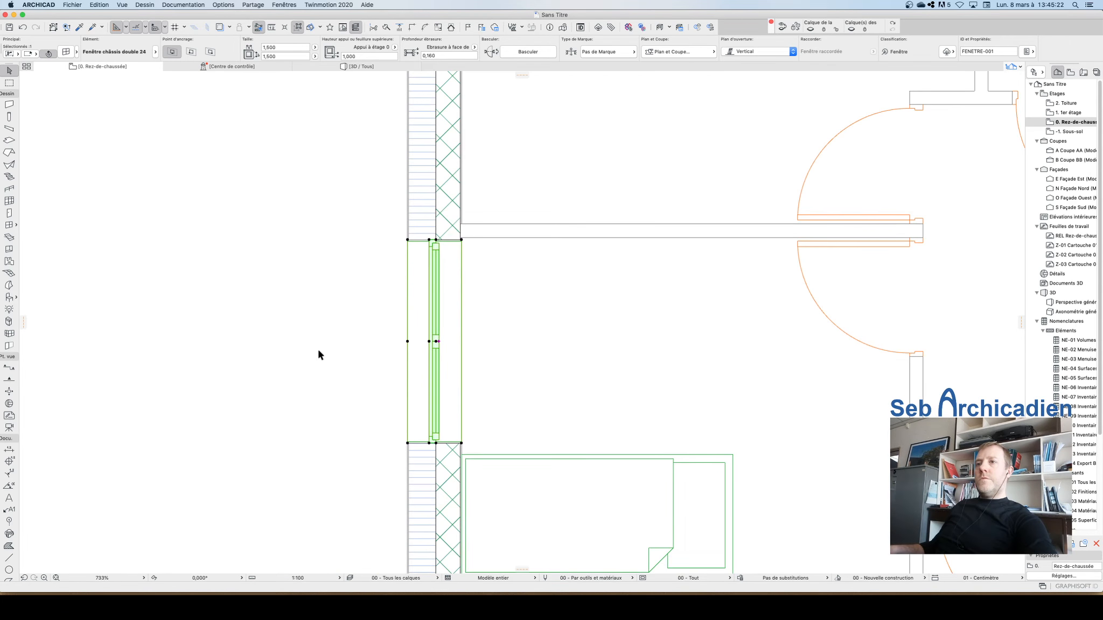
Step: Pick the Lit double 01 24 bed as the default object from the Lits 24 library folder
click(401, 387)
scroll(425, 399, down, 4)
scroll(428, 359, up, 3)
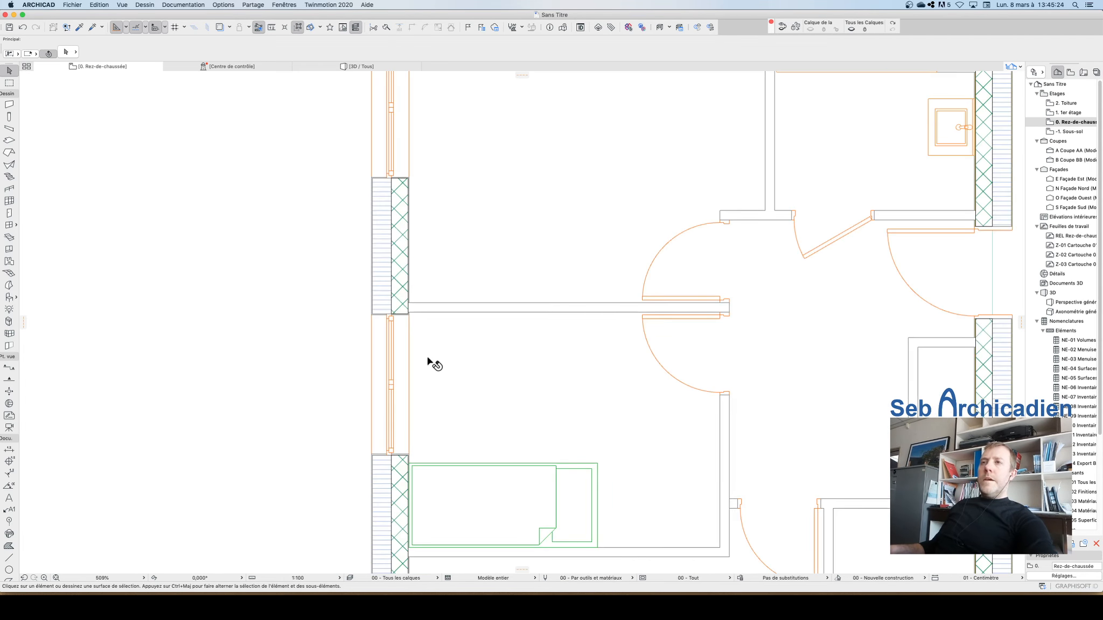
scroll(441, 347, down, 3)
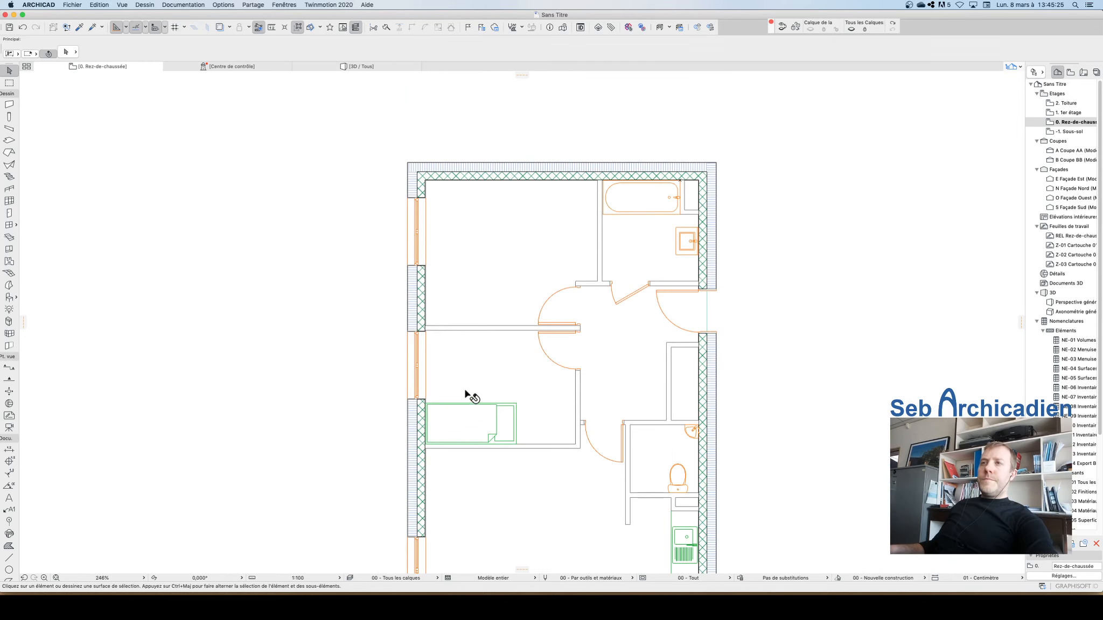
alt+click(517, 405)
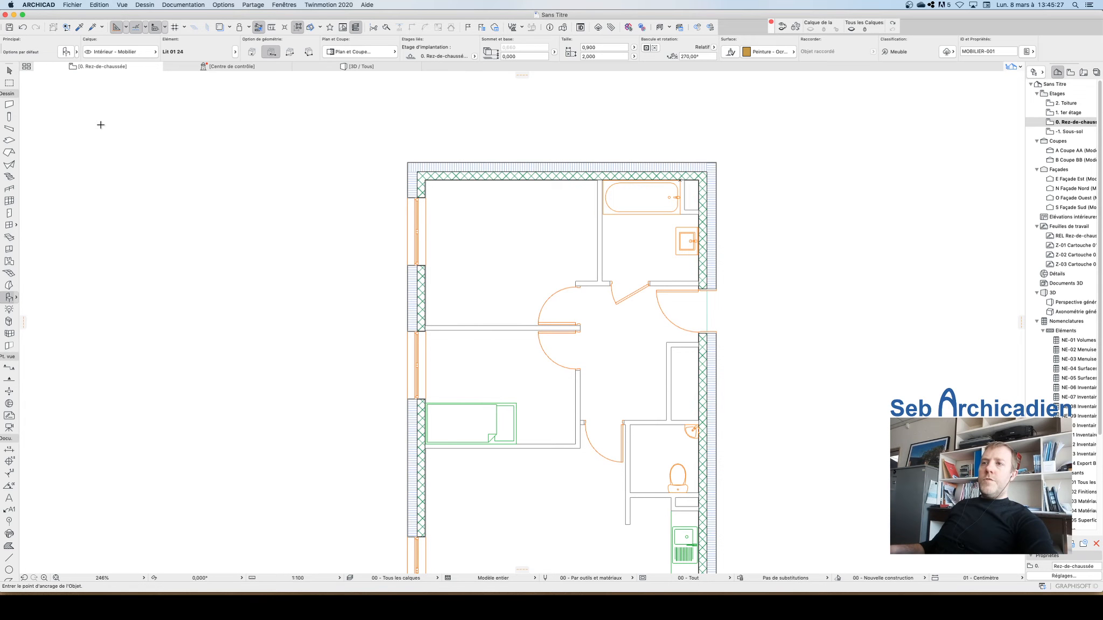
click(66, 51)
scroll(714, 372, down, 1)
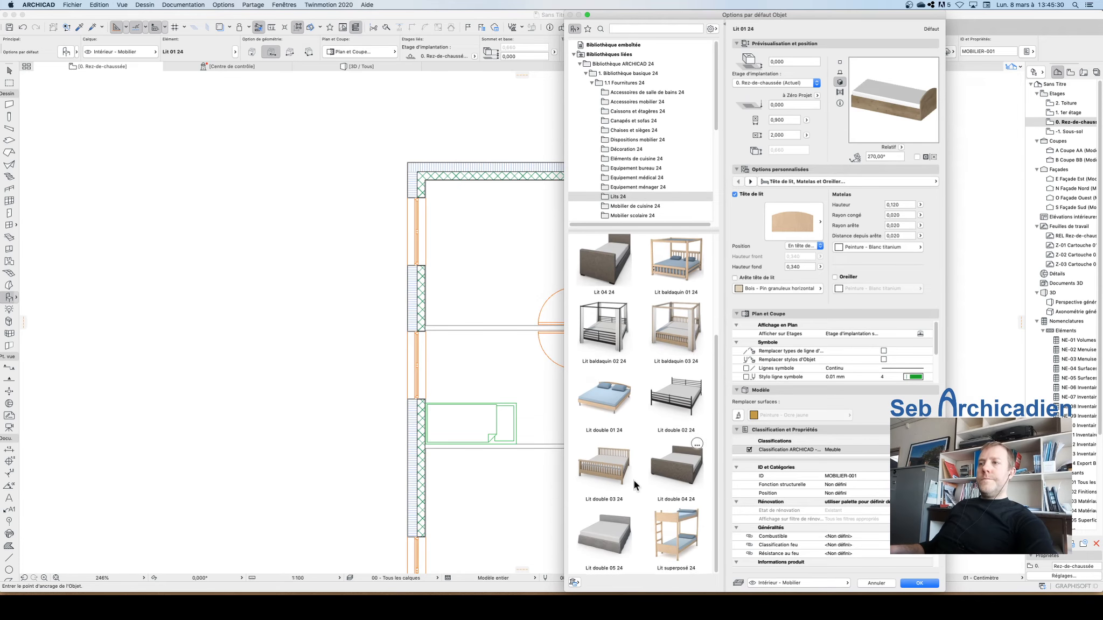
click(596, 390)
click(908, 584)
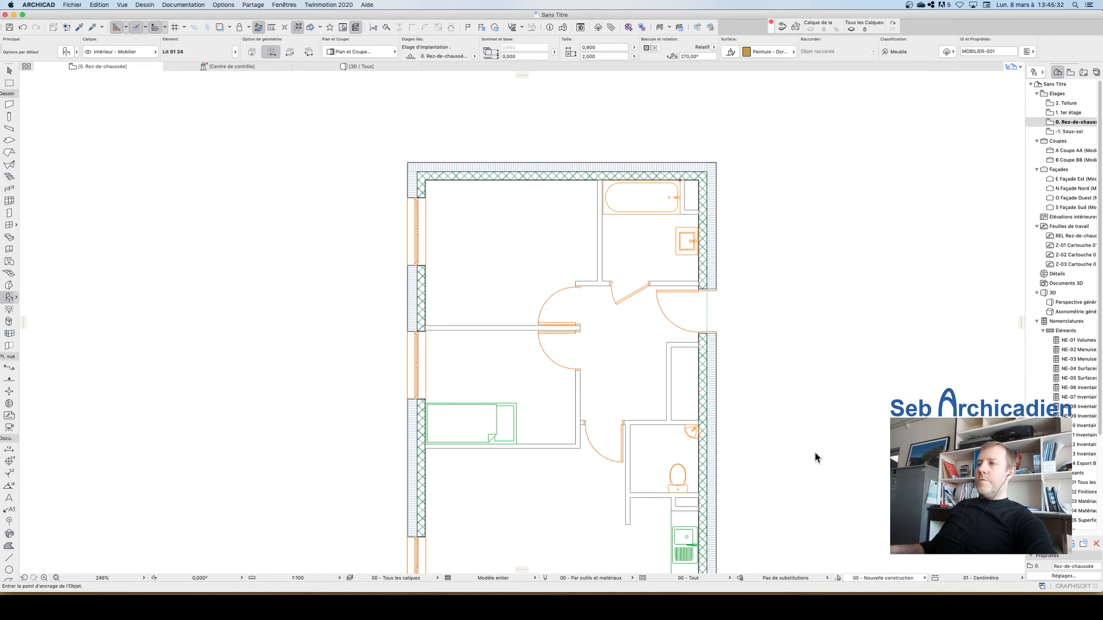
Step: Place the double bed against the upper bedroom's top wall, then move it right away from the exterior wall
click(491, 183)
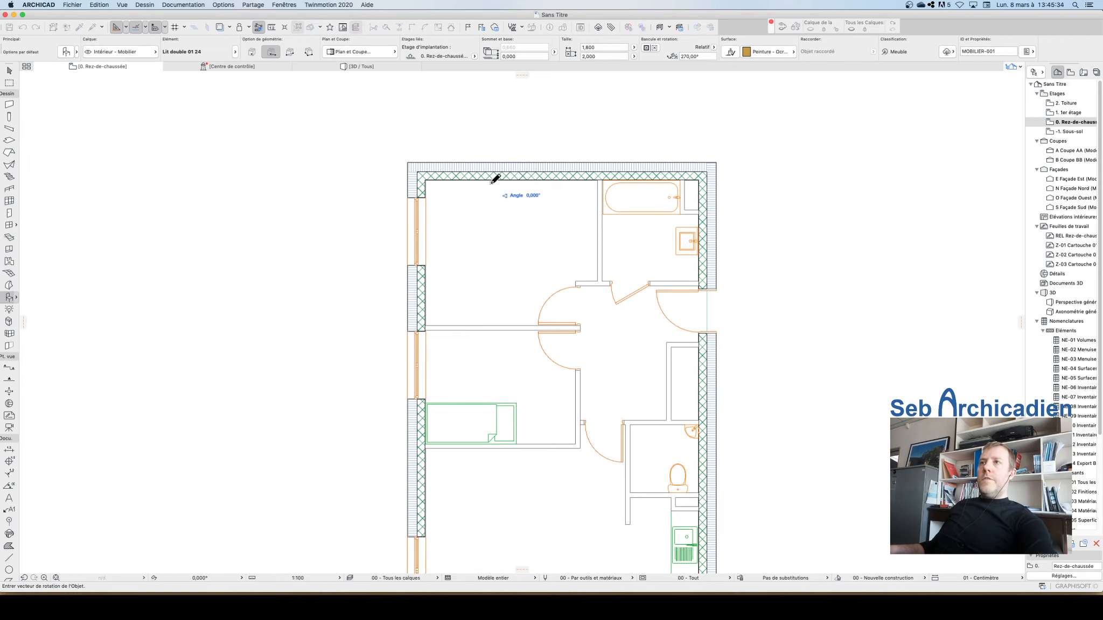
click(410, 184)
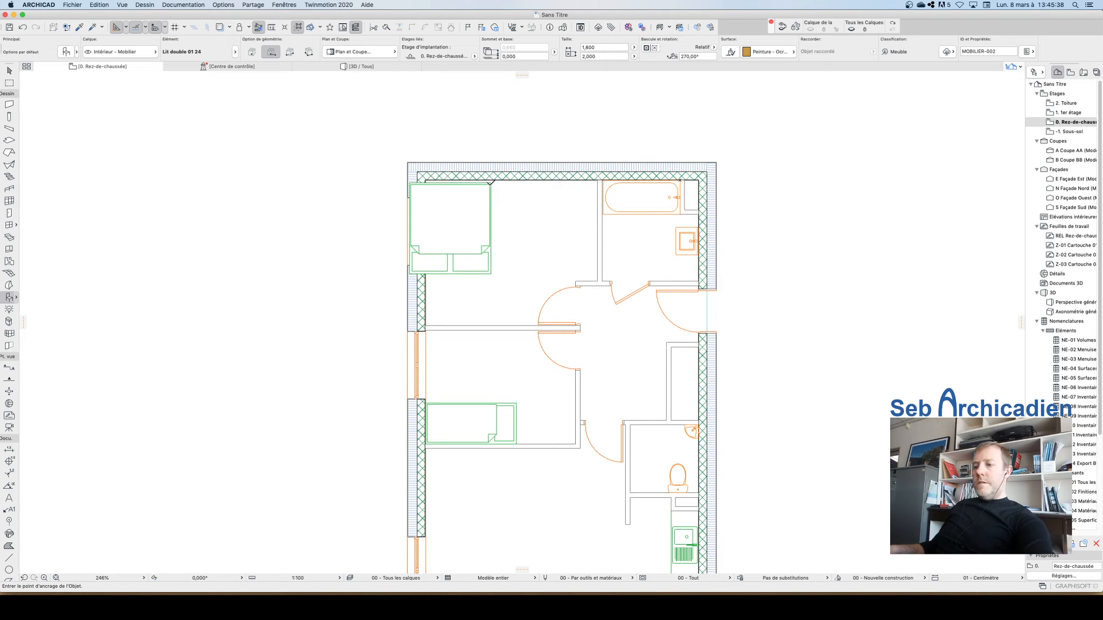
key(Escape)
click(492, 184)
key(super+d)
click(492, 184)
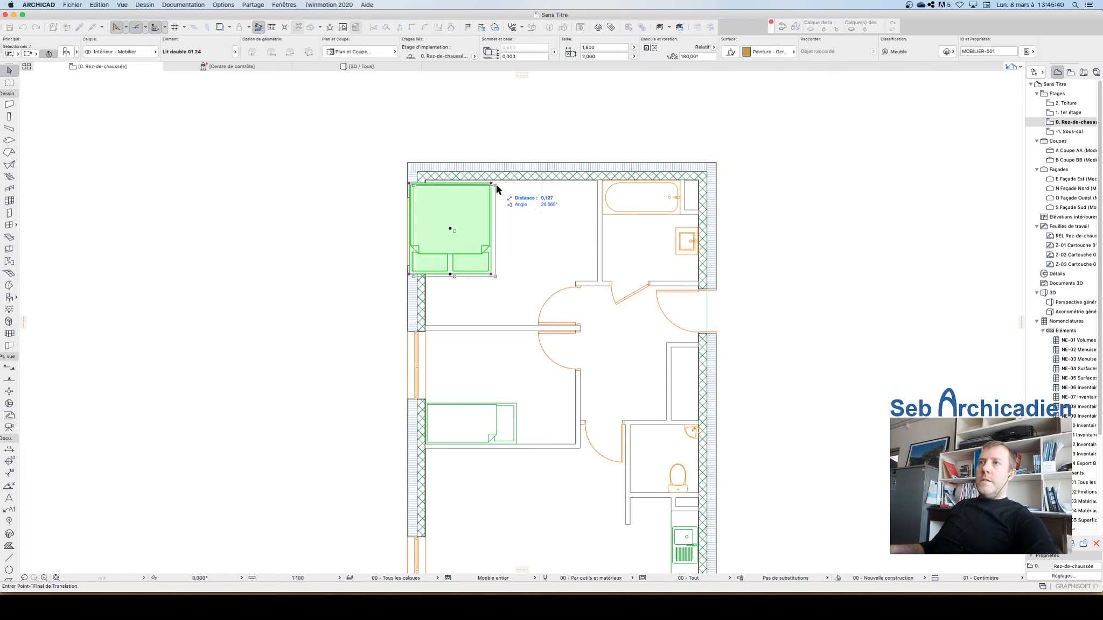
click(545, 184)
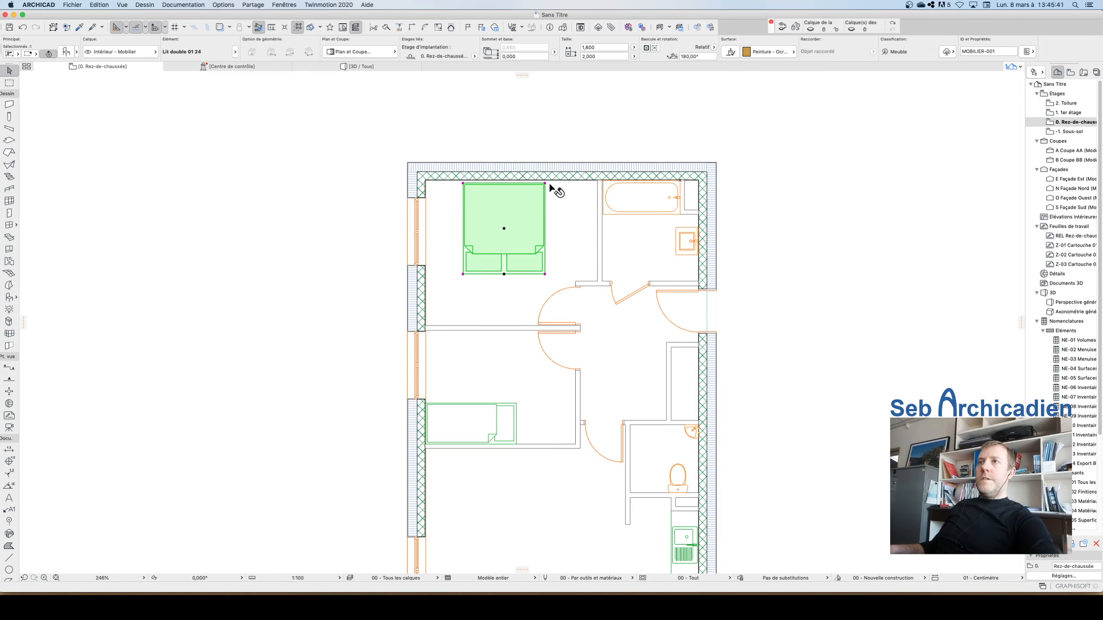
Step: Mirror the double bed about a horizontal axis through its centre so its headboard faces the top wall
key(super+m)
click(504, 228)
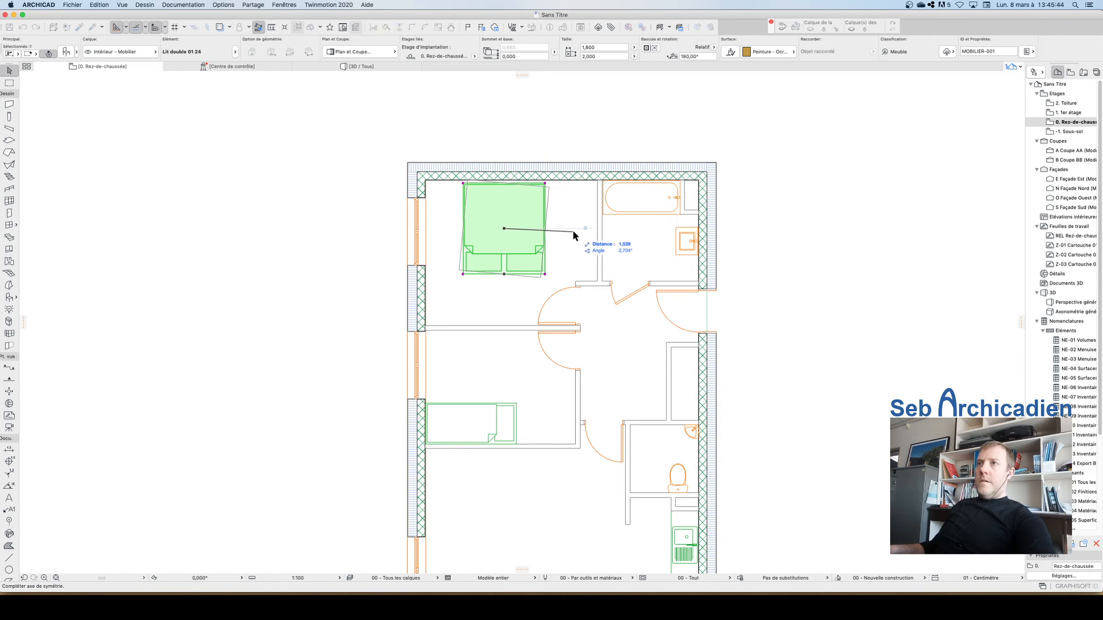
click(577, 229)
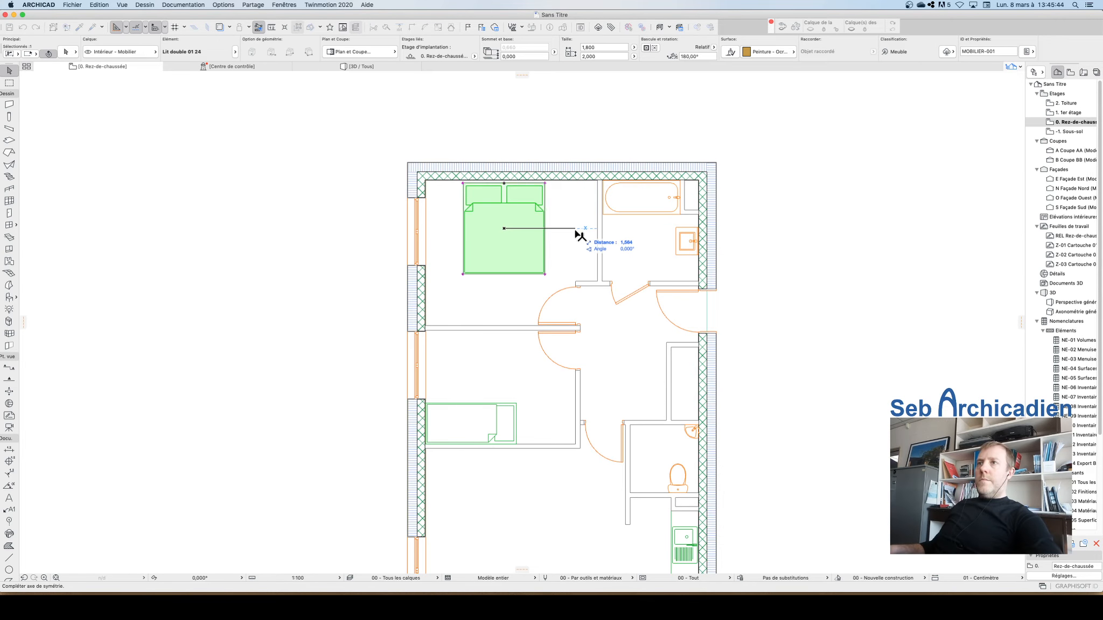
Step: Move the double bed straight up about 0.17 m so it sits against the upper bedroom's top wall
click(505, 185)
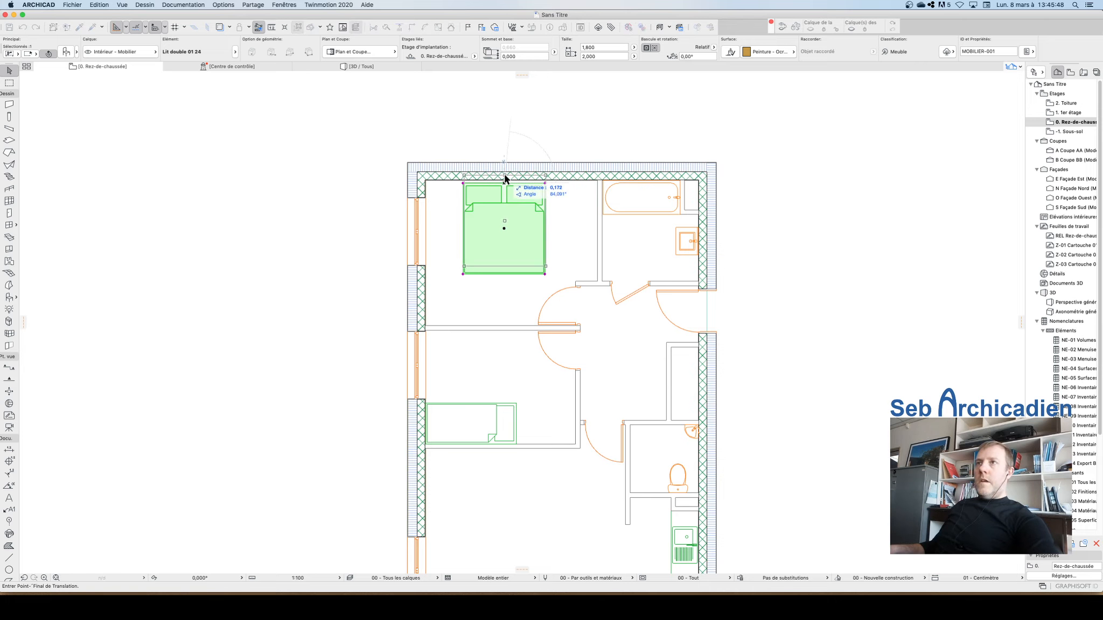
click(504, 180)
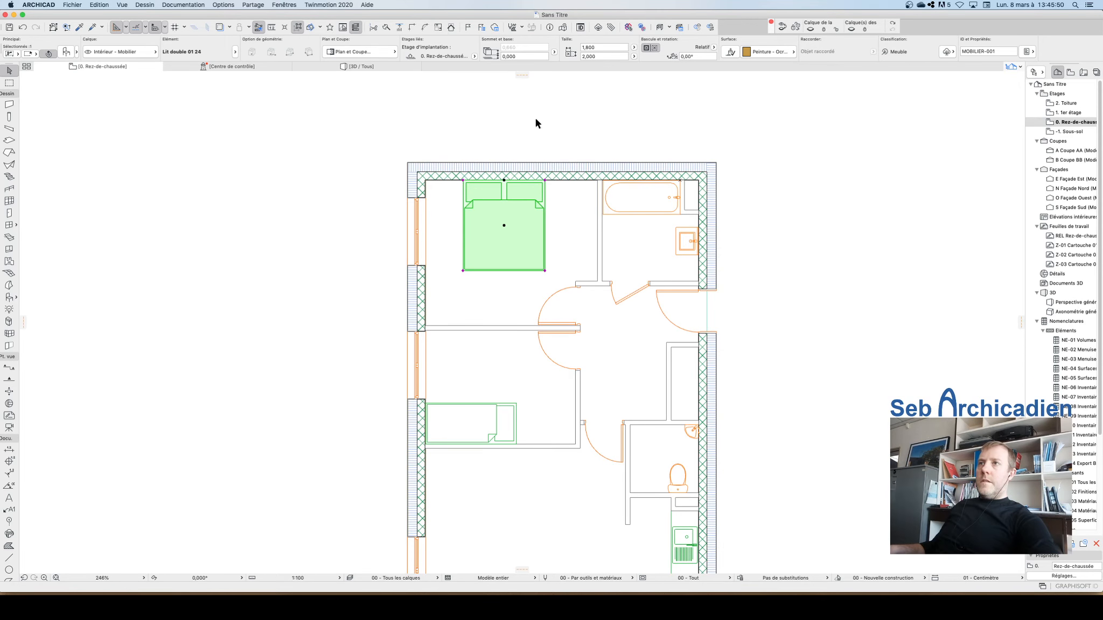
key(Escape)
Step: Zoom in on the bed's headboard and move the bed up 0.01 m so it touches the wall's inner face
scroll(530, 180, up, 8)
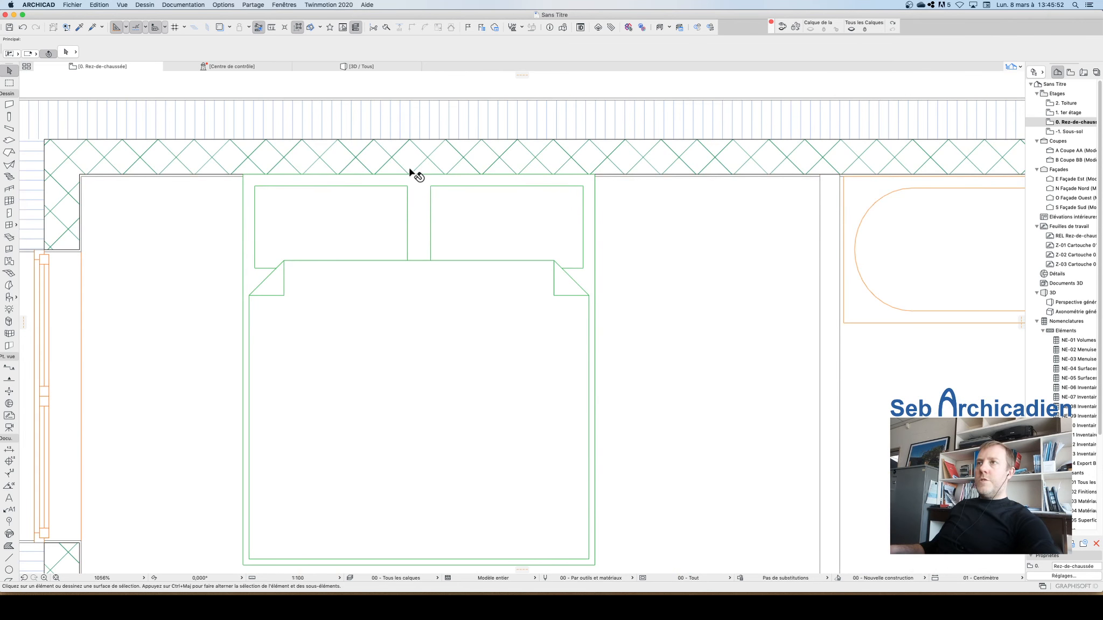
click(422, 188)
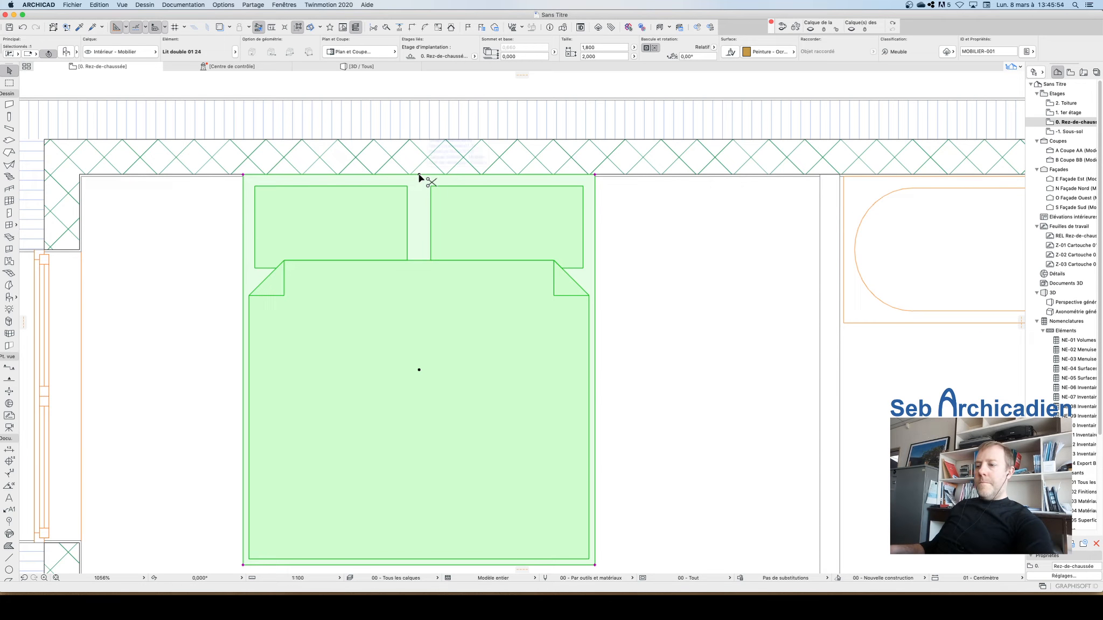
click(419, 175)
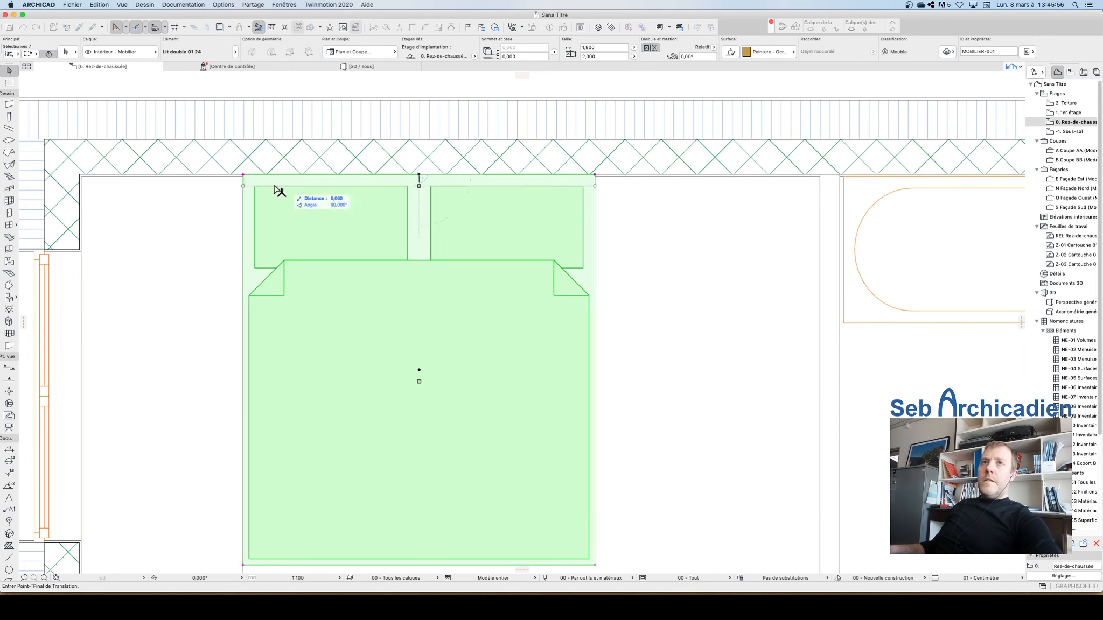
click(86, 177)
click(511, 74)
scroll(604, 168, down, 6)
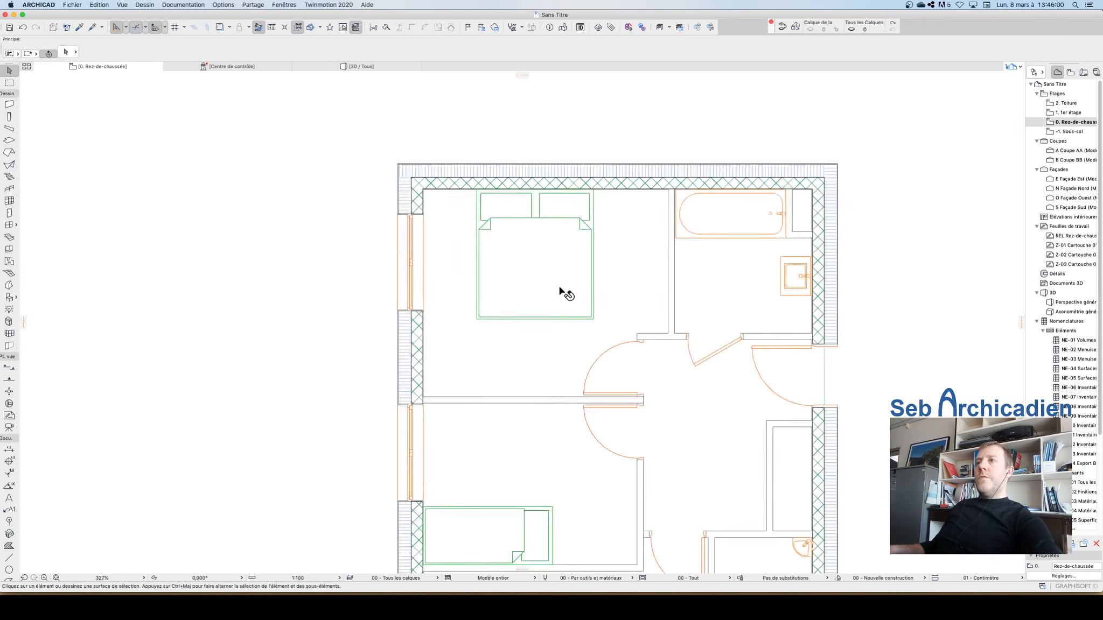
scroll(560, 290, down, 3)
scroll(540, 246, down, 3)
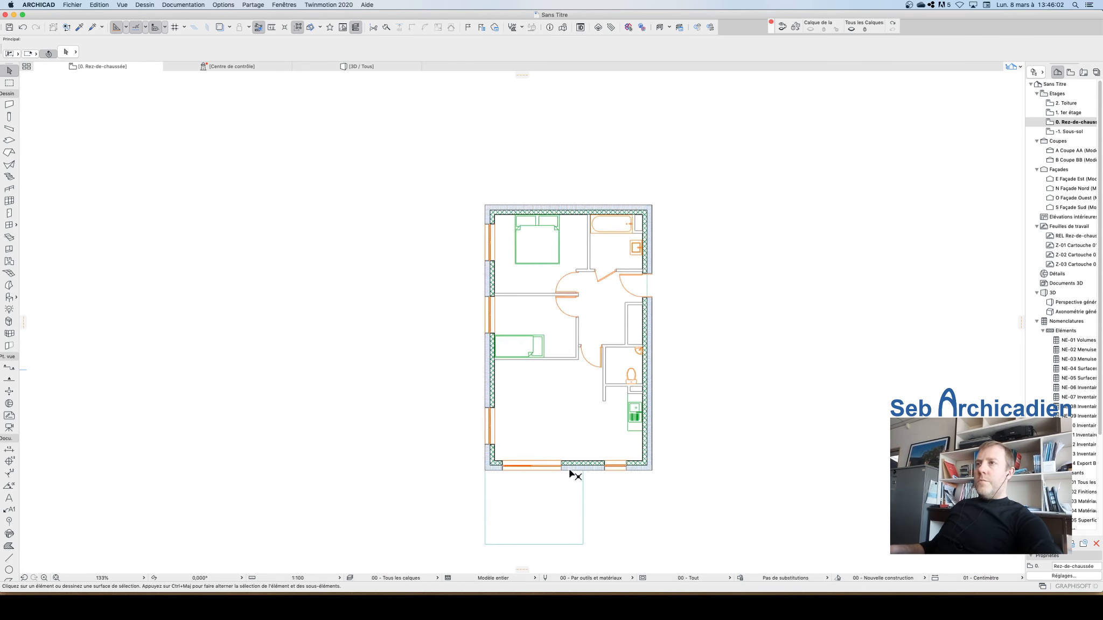
scroll(571, 474, up, 3)
scroll(671, 377, up, 2)
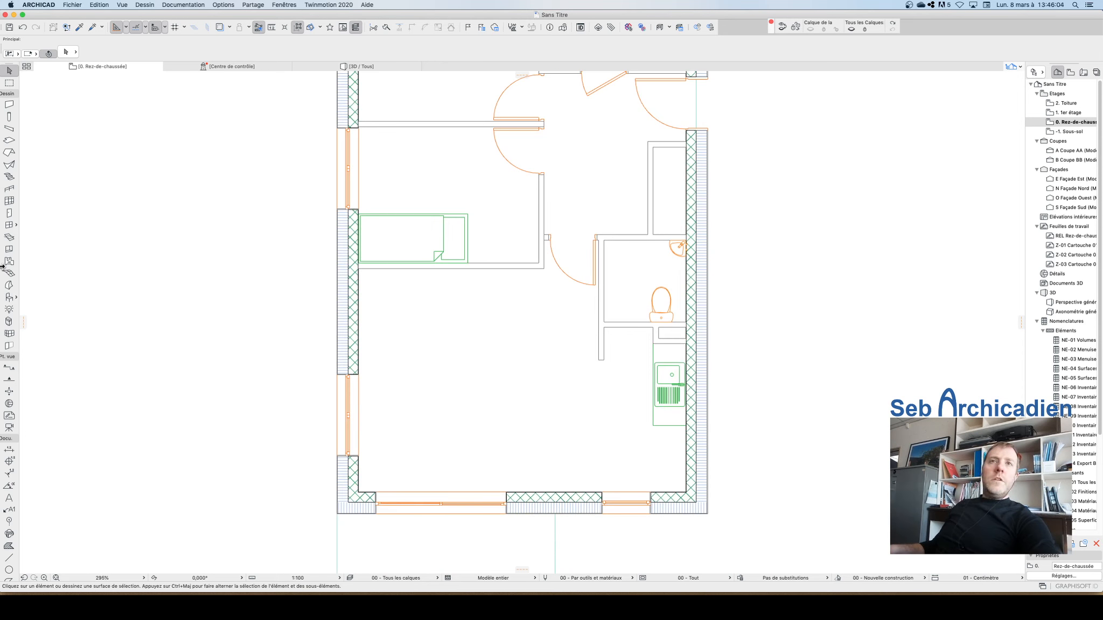
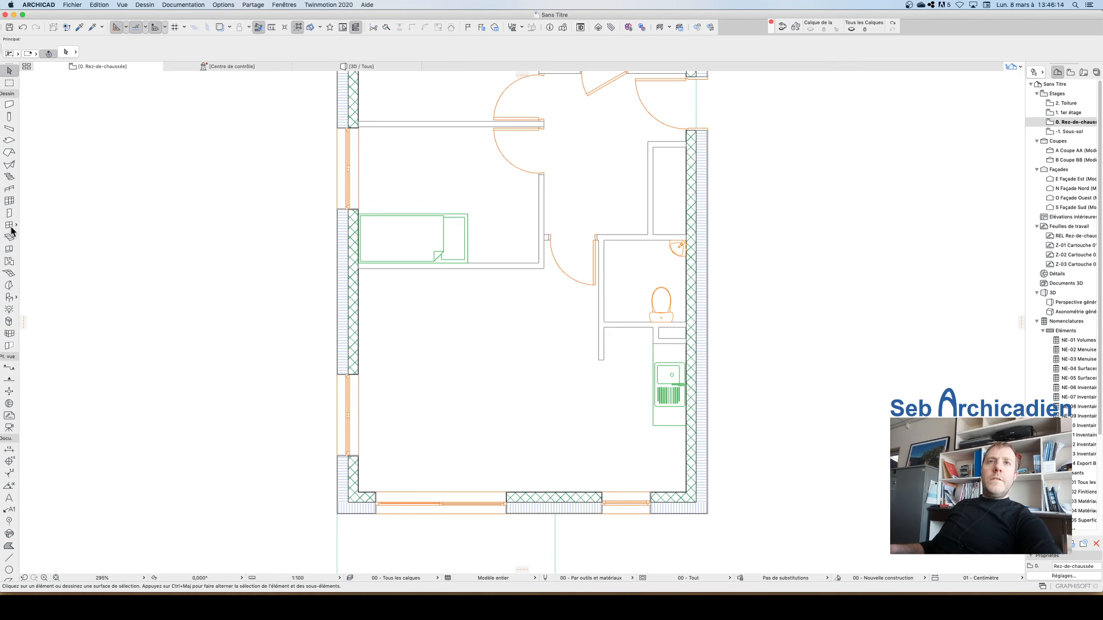
Step: Place the Canapé 01 24 sofa horizontally in the living area below the upper bedroom
click(9, 298)
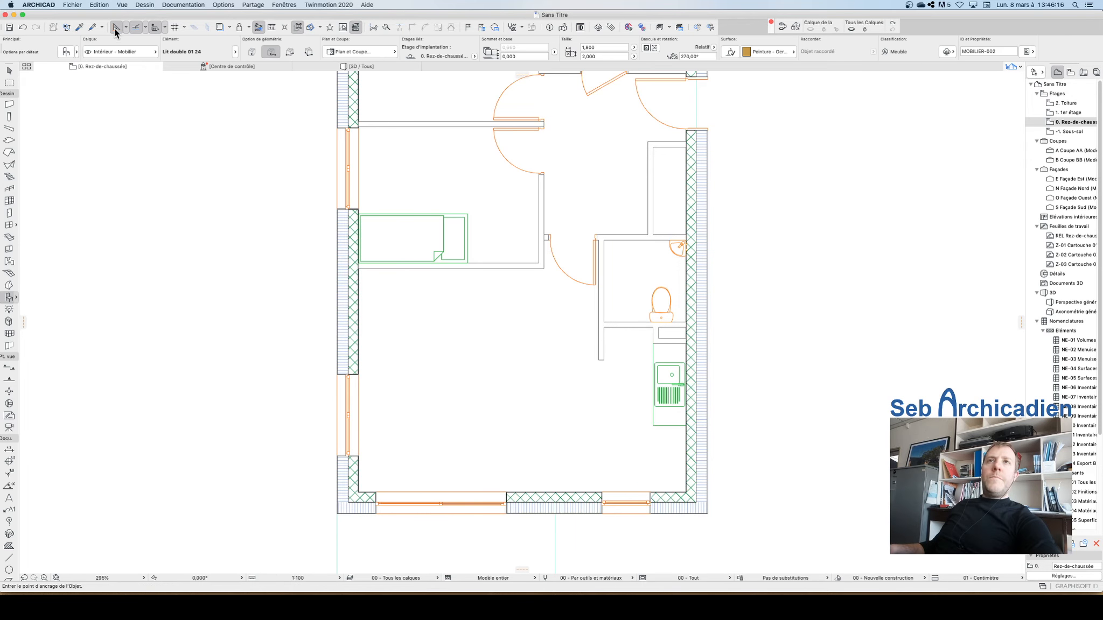
key(super+t)
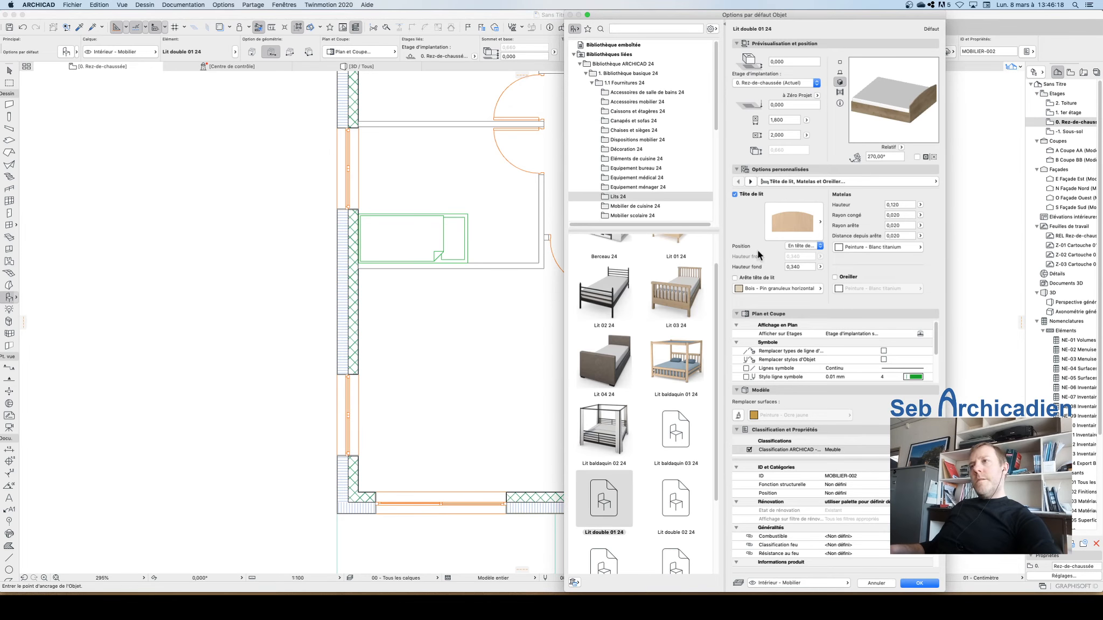
click(620, 121)
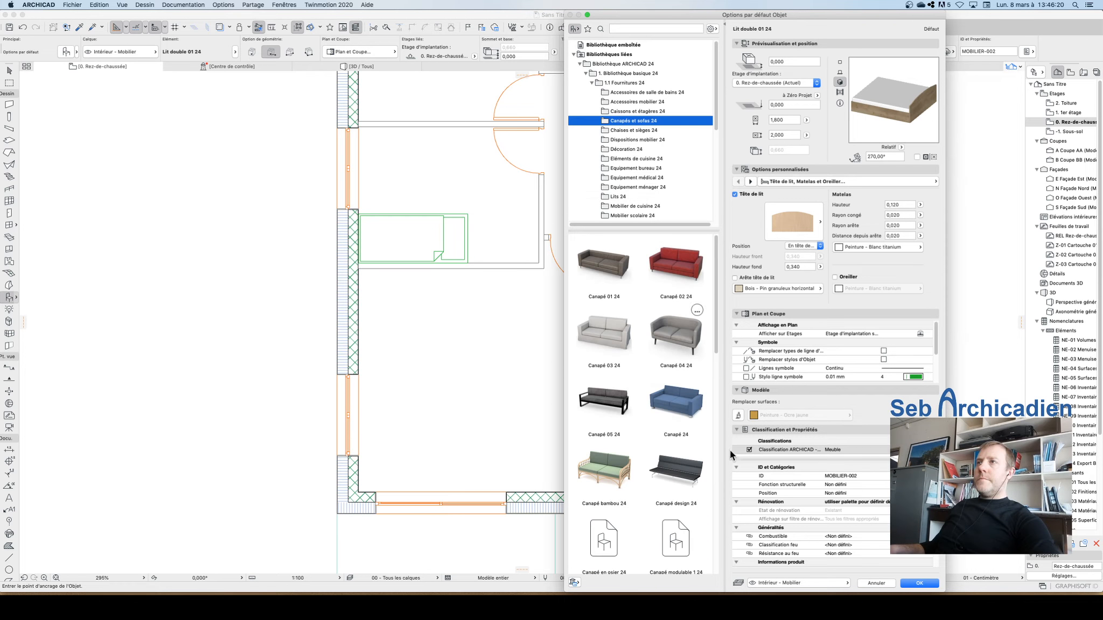
click(606, 332)
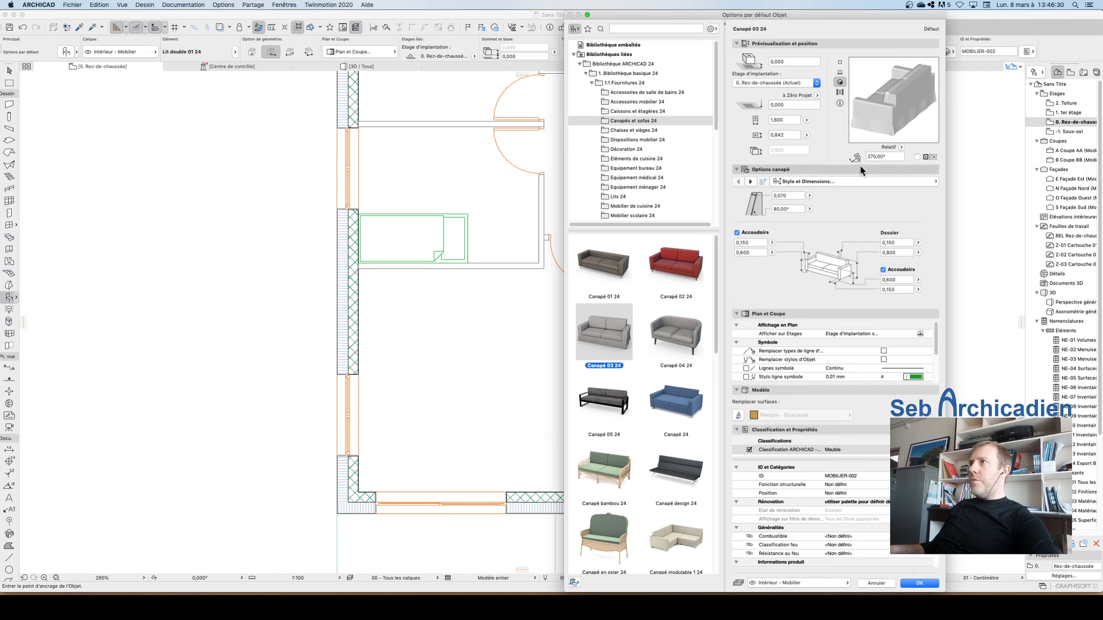
click(604, 264)
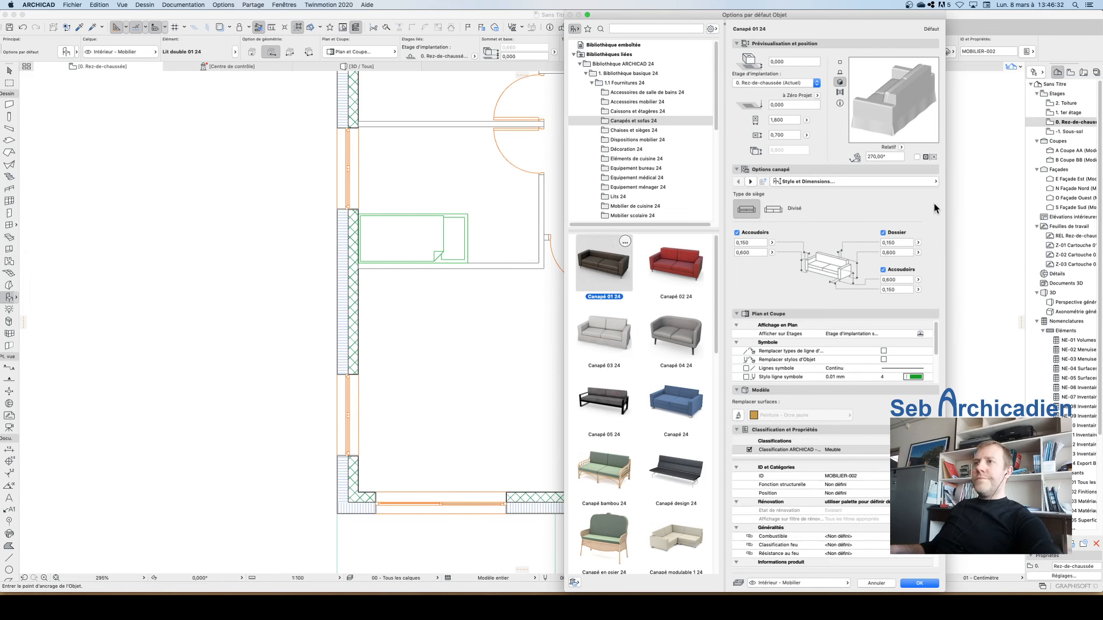
click(916, 584)
click(456, 306)
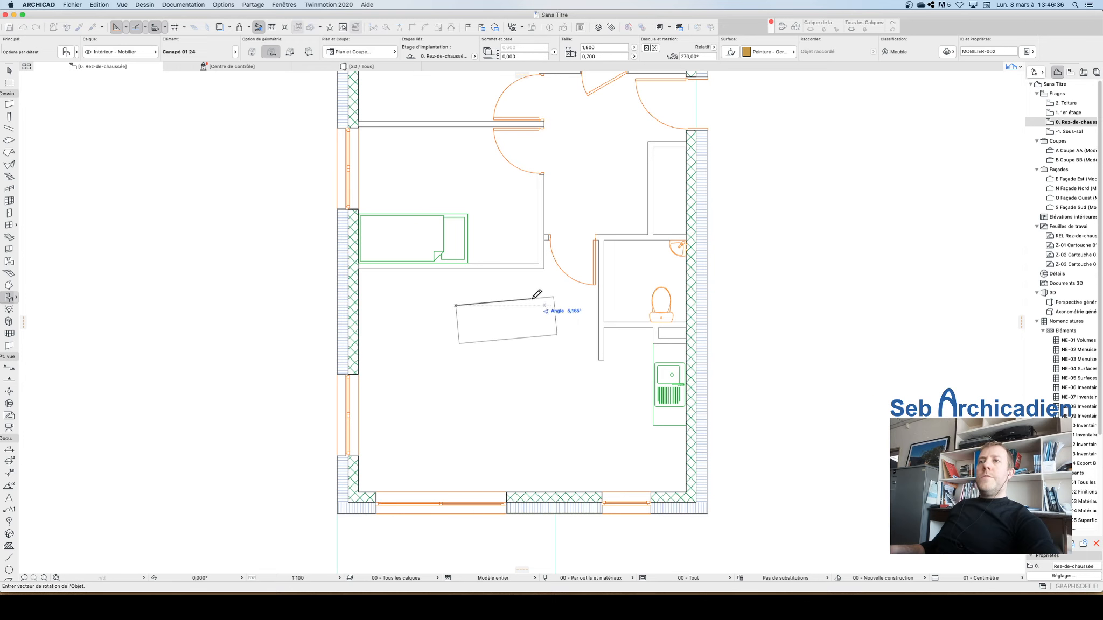
click(478, 307)
key(Escape)
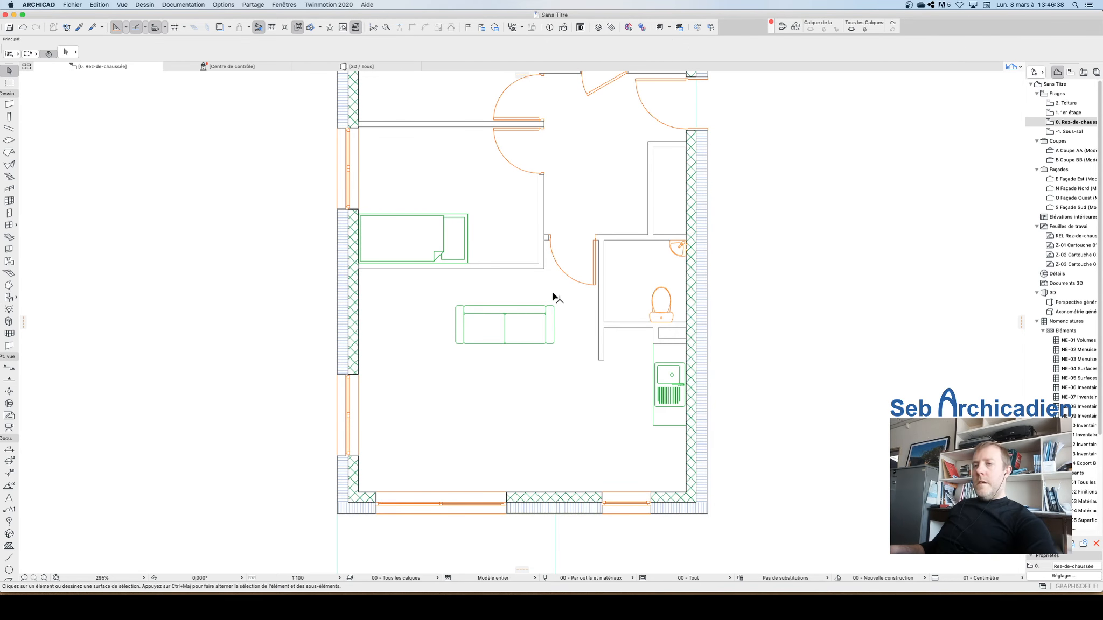
Step: Rotate the sofa 90° about its upper-left corner so it runs vertically
click(553, 312)
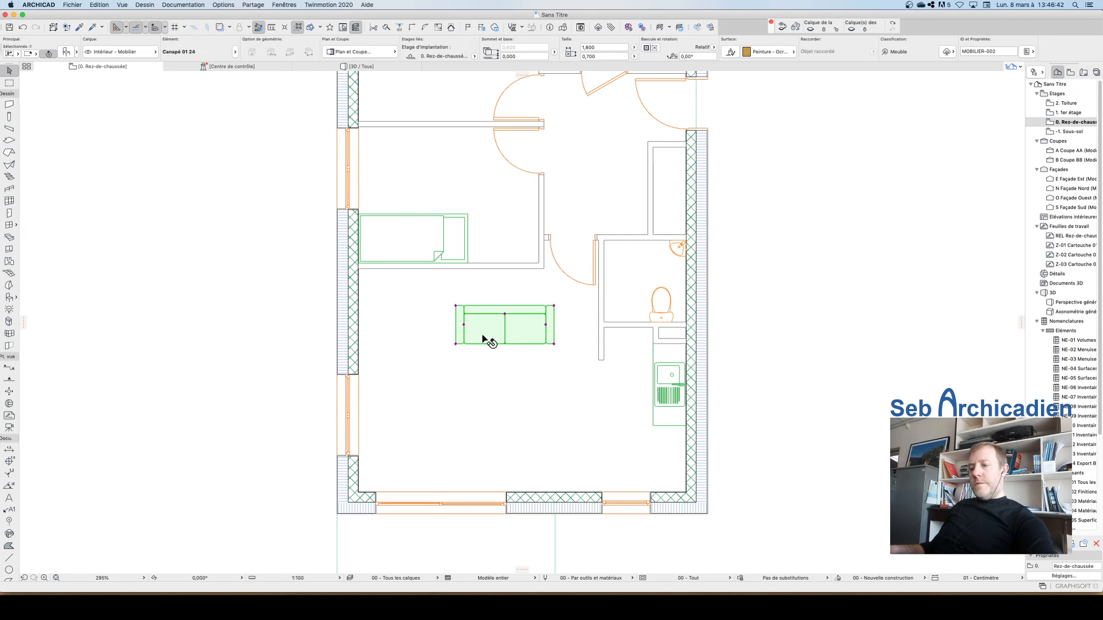
key(super+e)
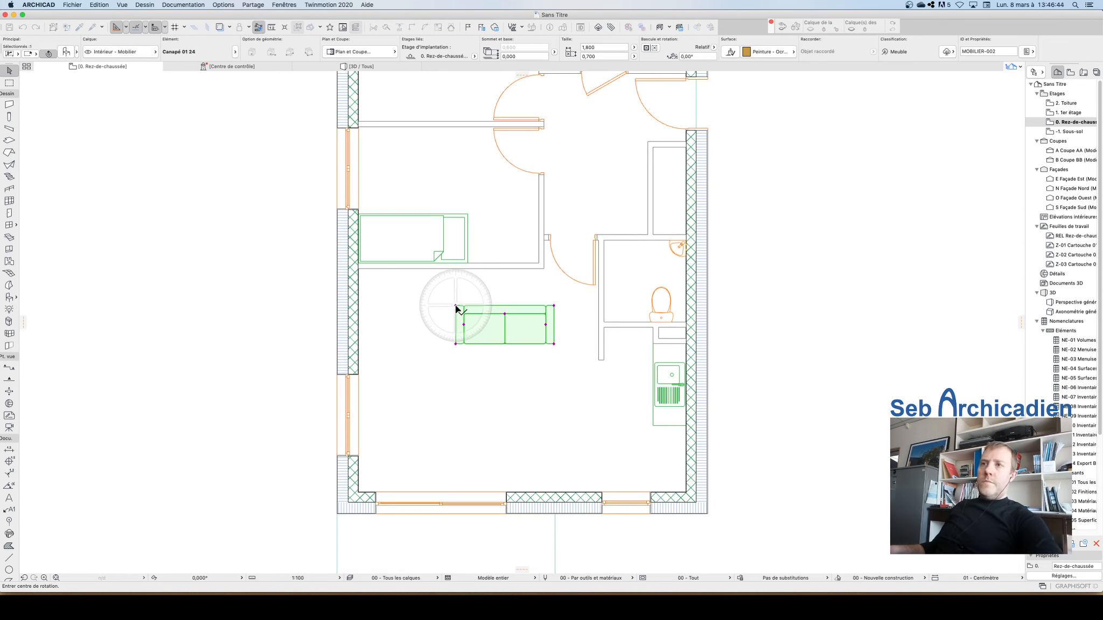
click(456, 307)
click(559, 306)
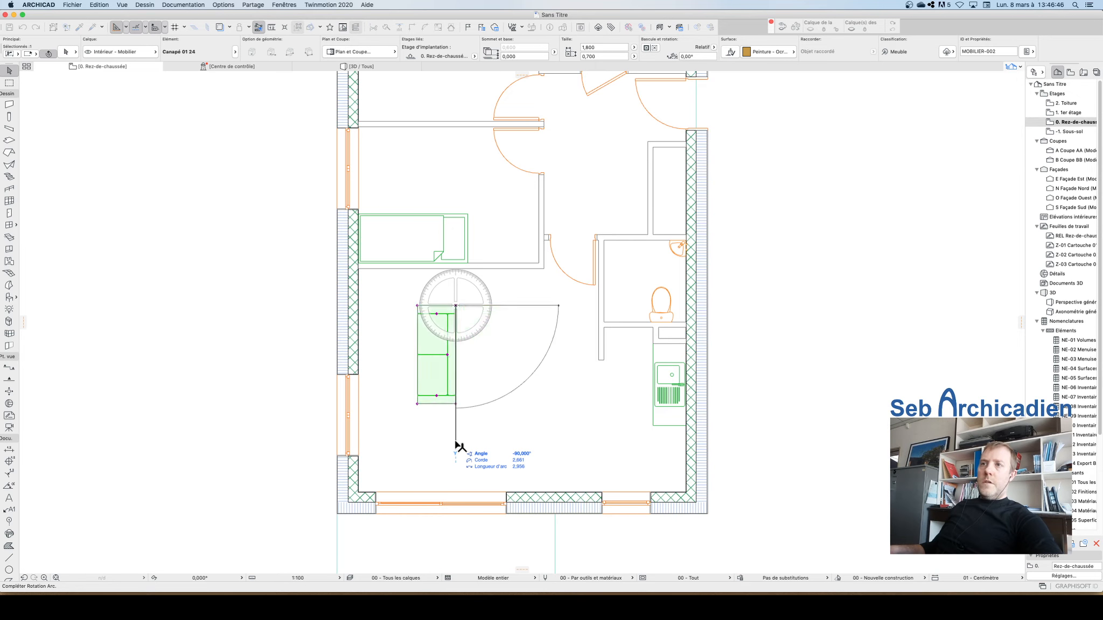
click(455, 446)
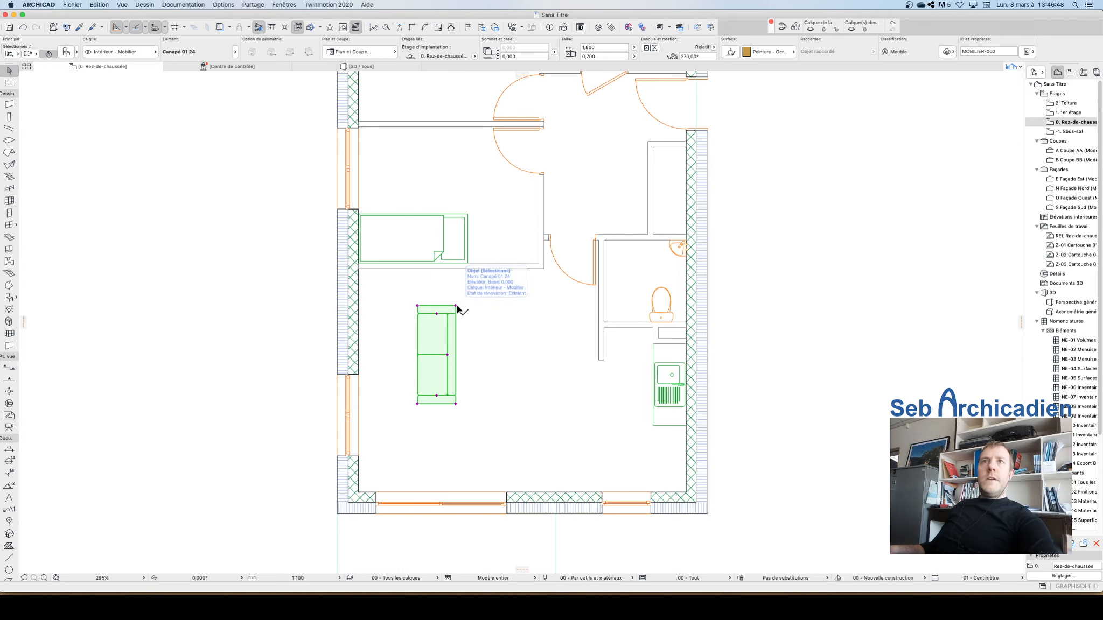
Step: Move the sofa up and right so it sits just below the bedroom partition
key(super+d)
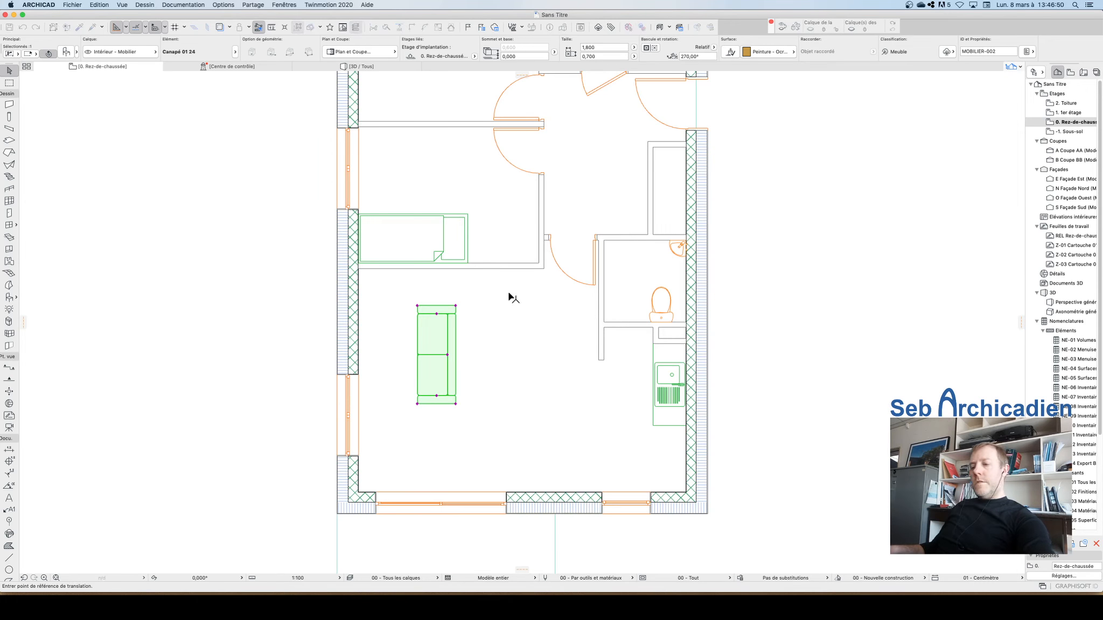
click(456, 306)
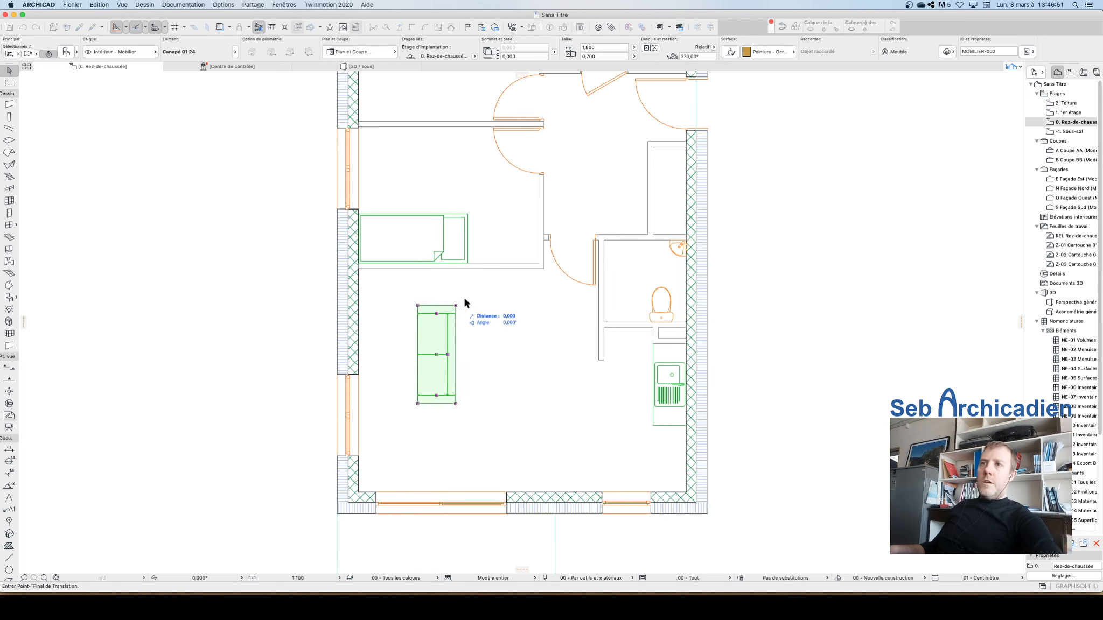
click(507, 269)
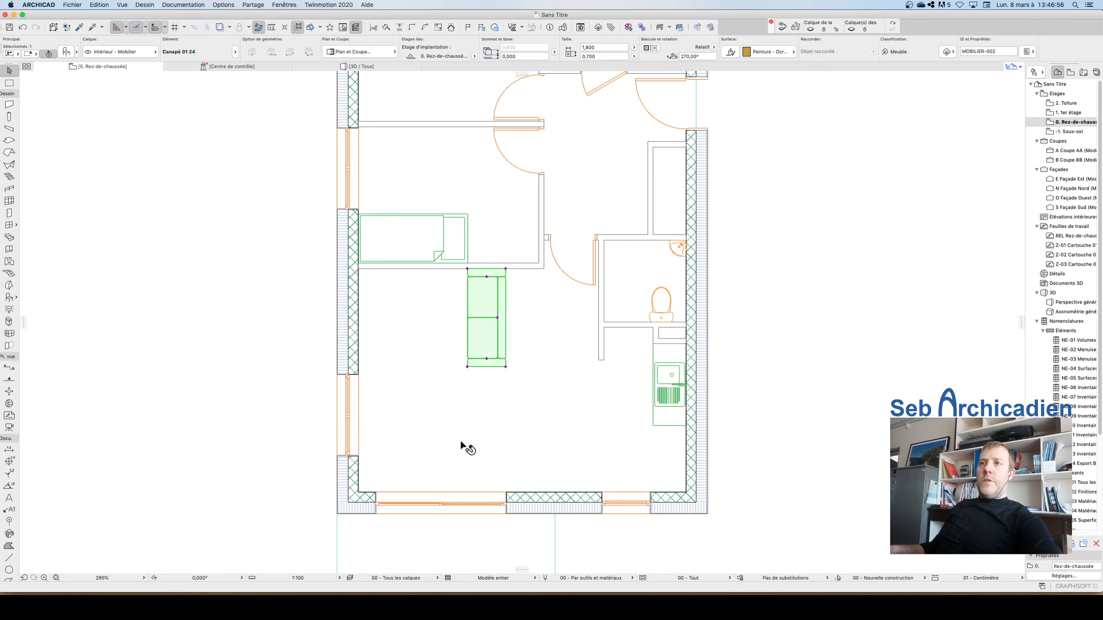
click(304, 223)
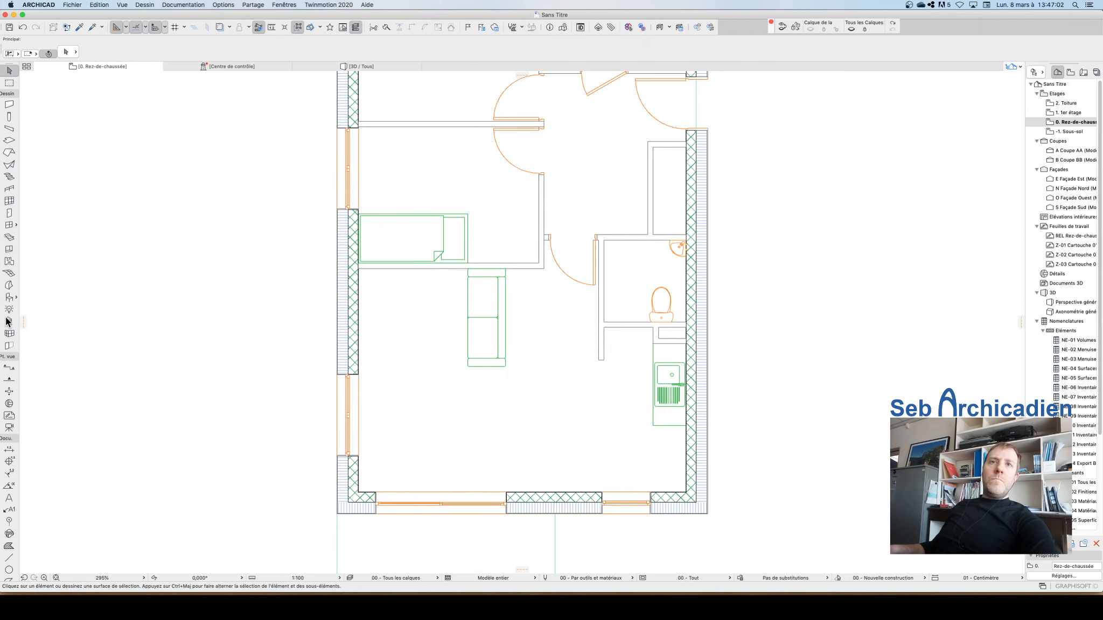
Step: Place the Table basse 04 24 coffee table to the left of the sofa
click(11, 297)
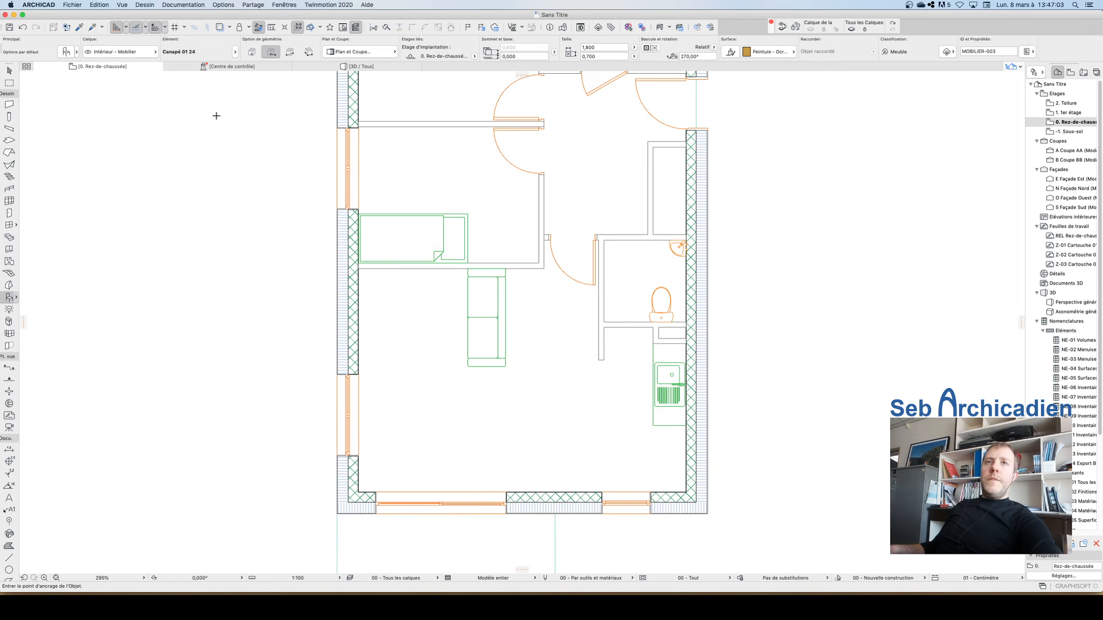
click(66, 51)
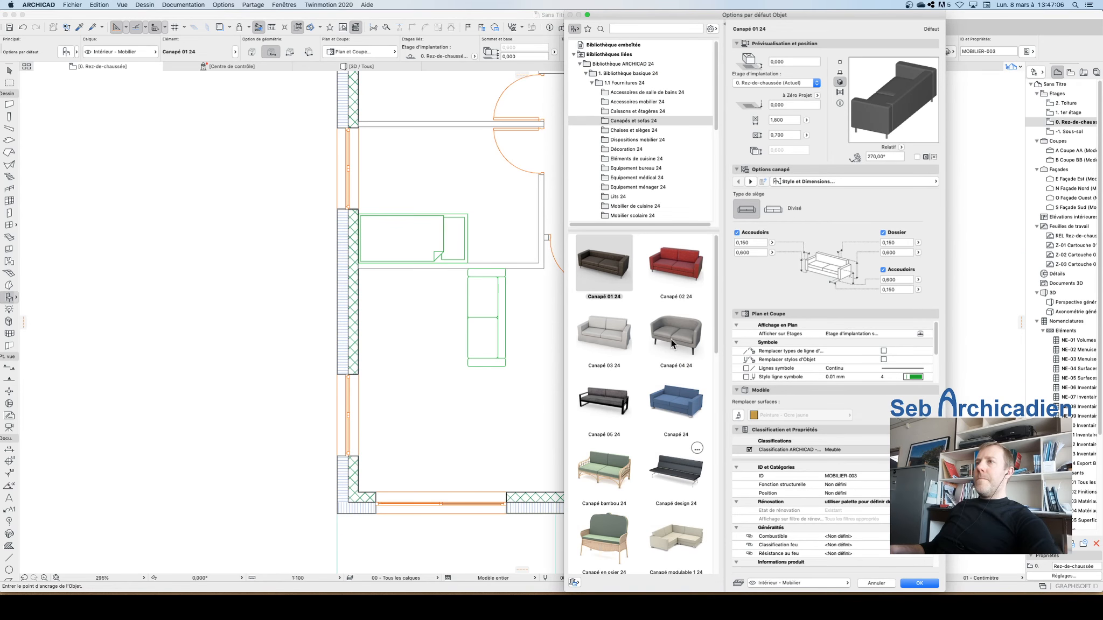
click(629, 131)
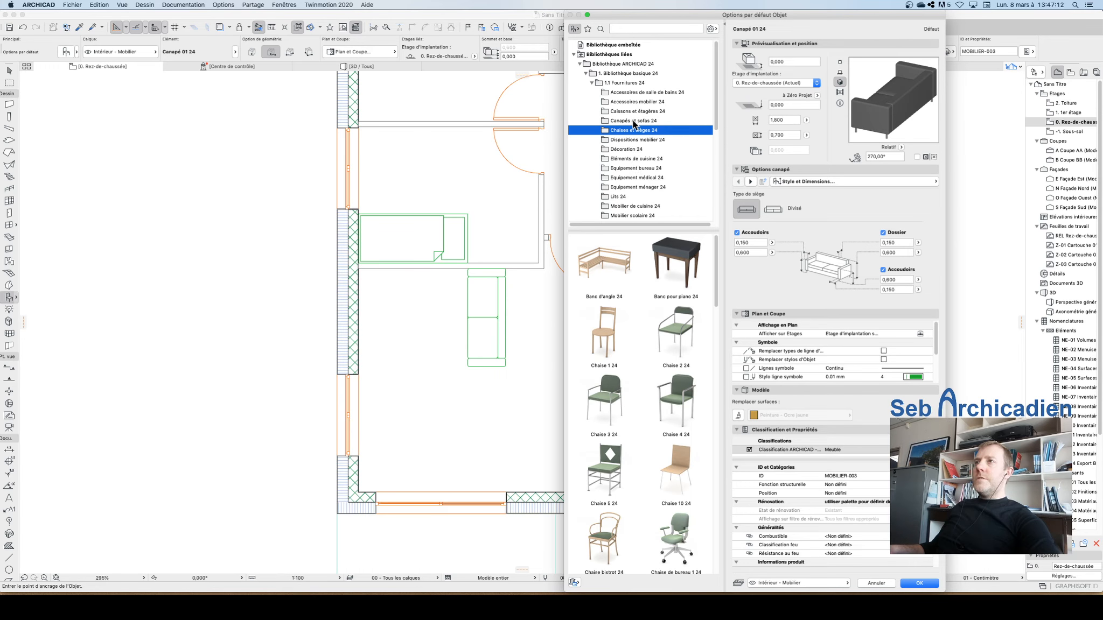
scroll(630, 163, down, 3)
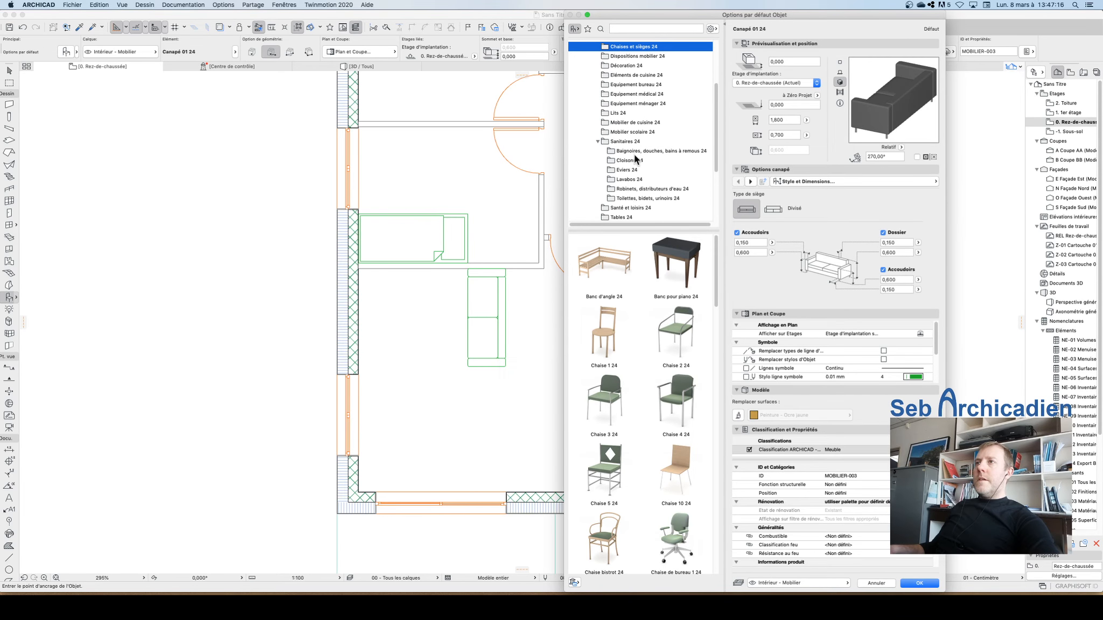
click(597, 141)
click(619, 160)
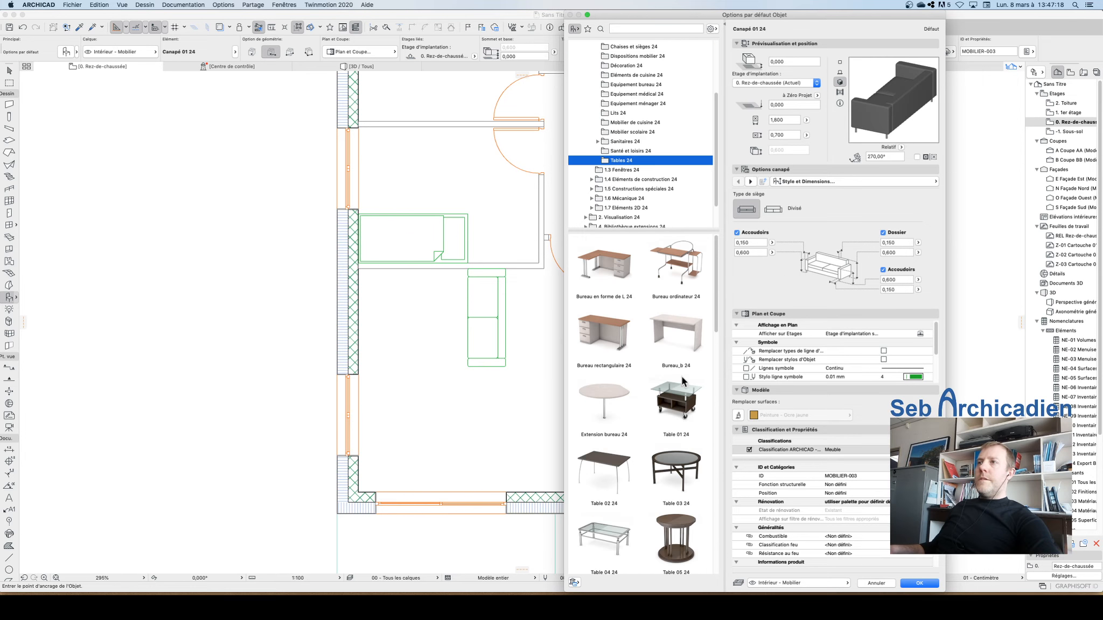
scroll(685, 386, down, 5)
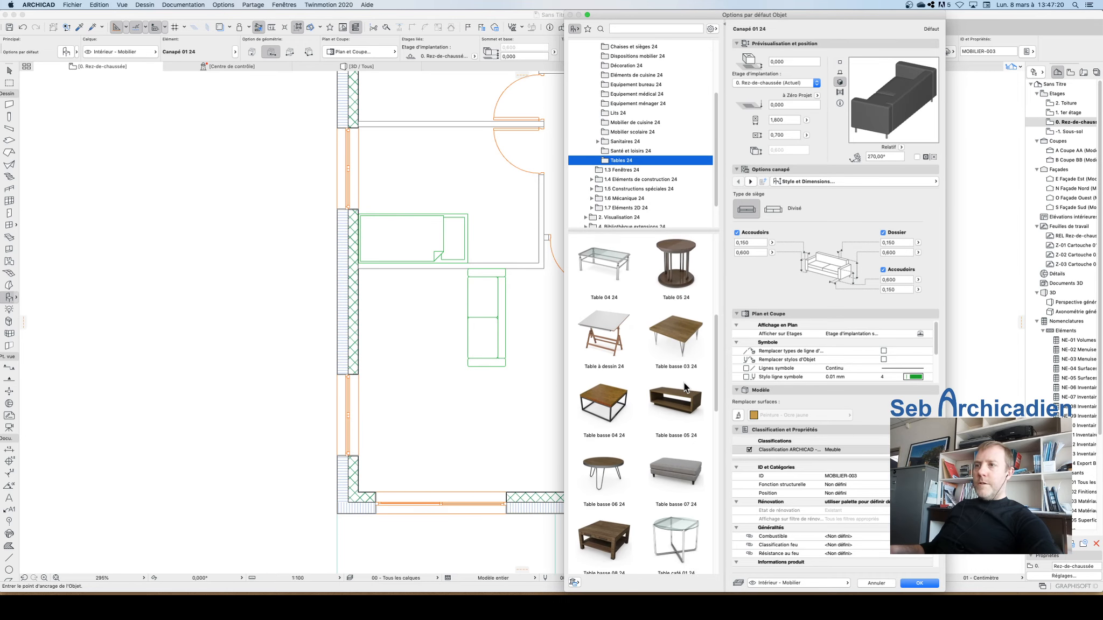
scroll(685, 383, down, 3)
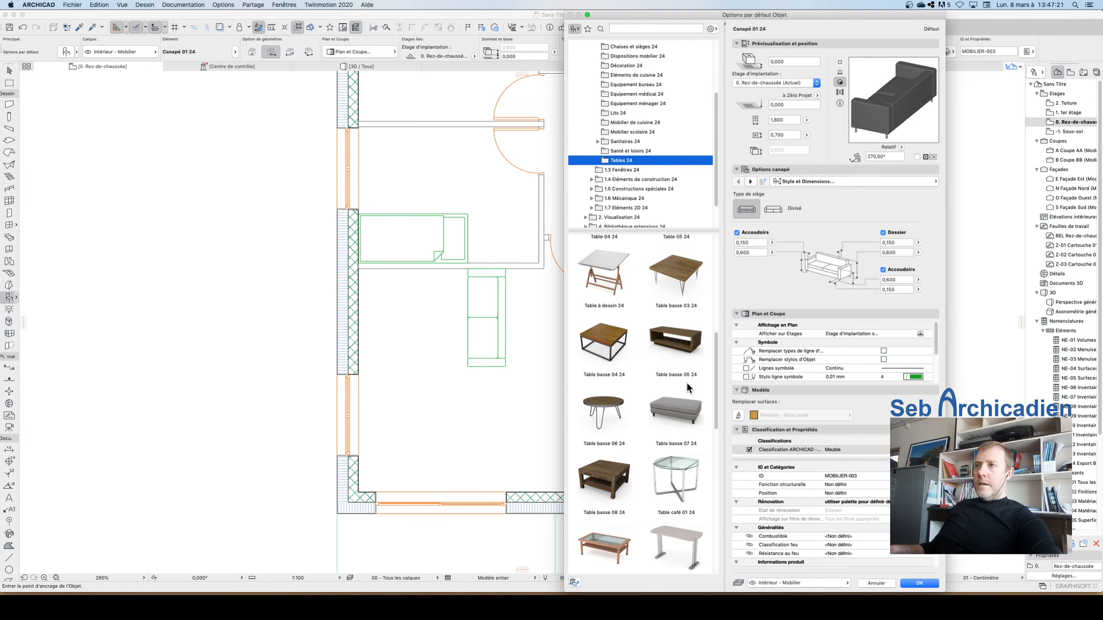
click(607, 348)
click(920, 584)
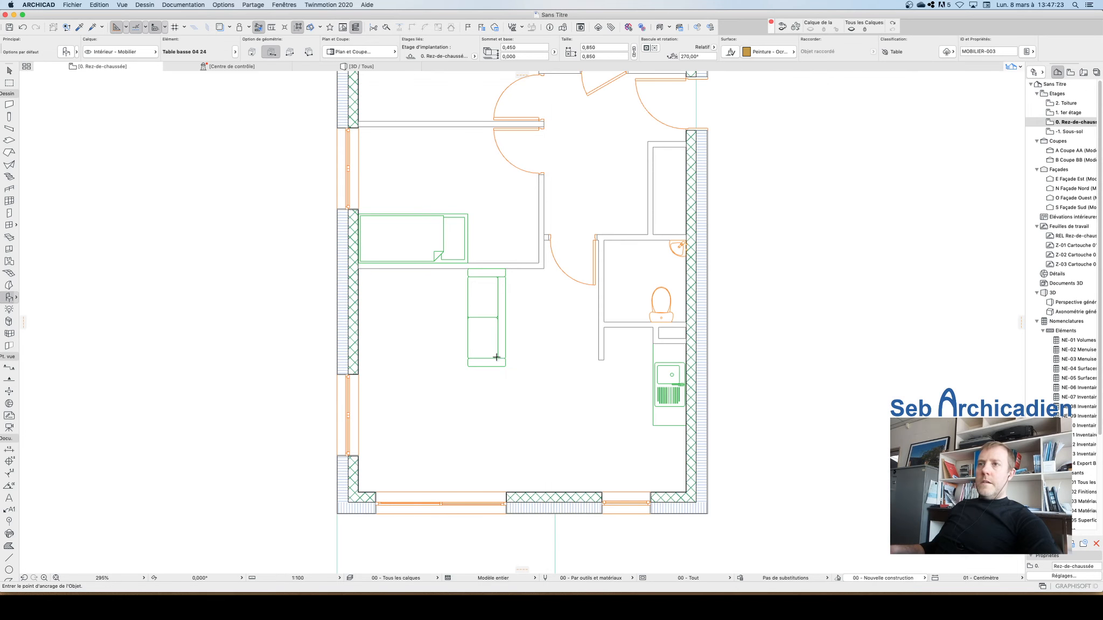
click(411, 308)
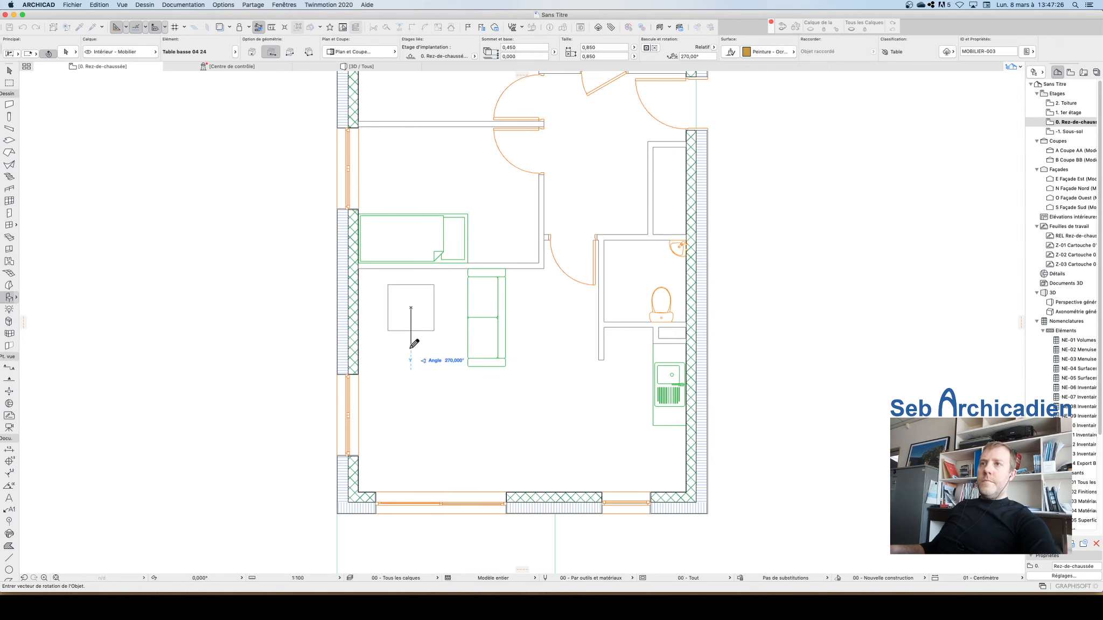
click(414, 345)
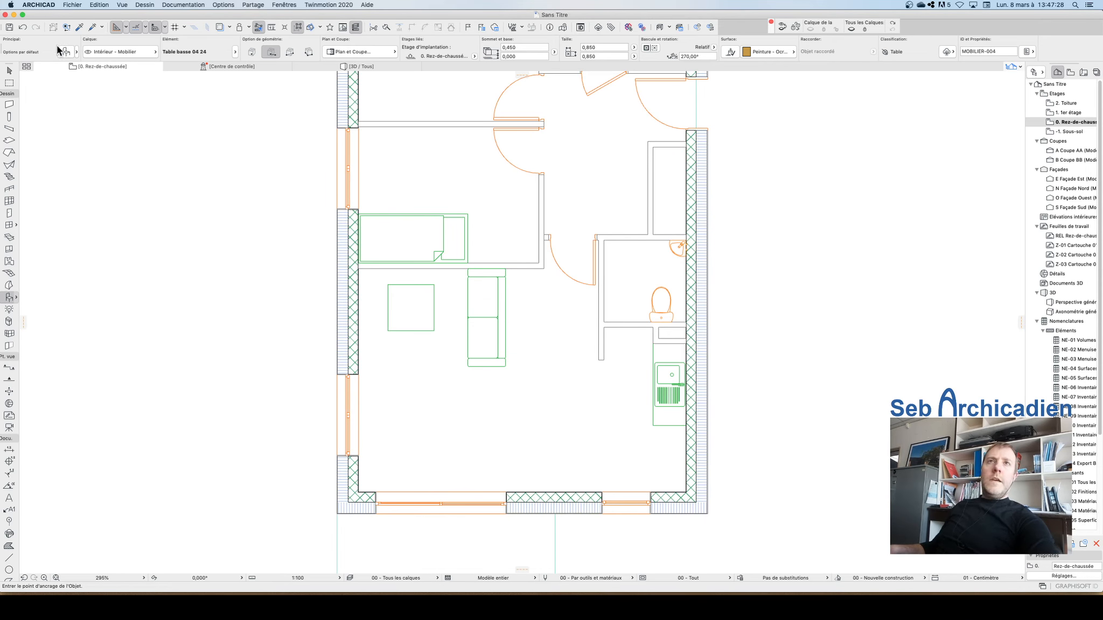
Step: Place the Table haute rectangulaire 24 dining set with chairs near the bottom wall of the living area
key(super+t)
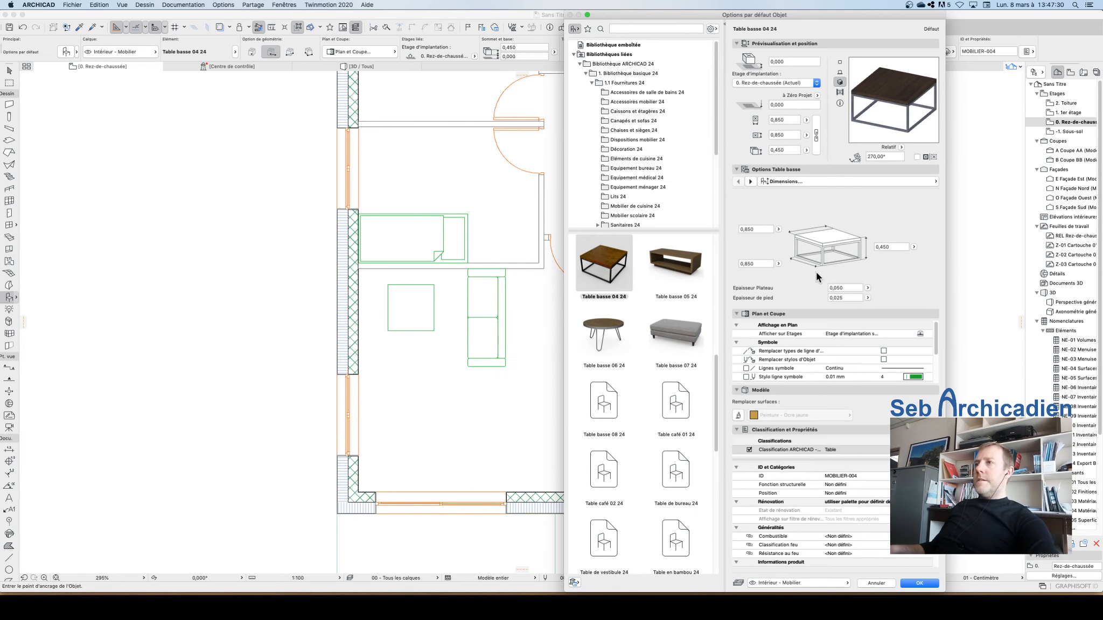
scroll(676, 367, down, 5)
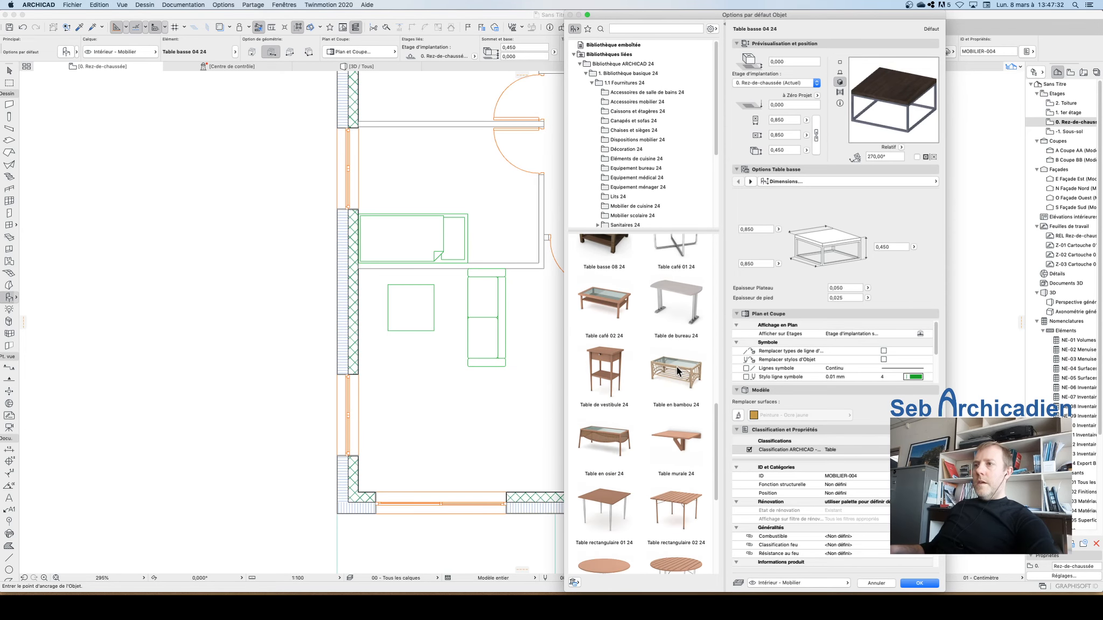
scroll(676, 367, up, 10)
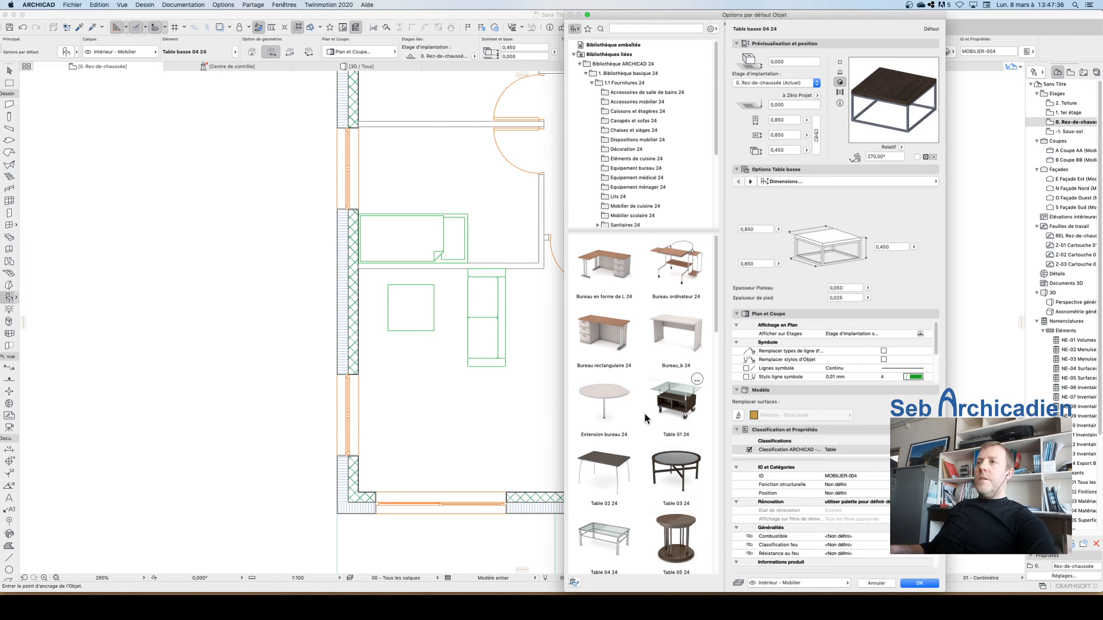
scroll(645, 414, down, 10)
scroll(646, 418, up, 10)
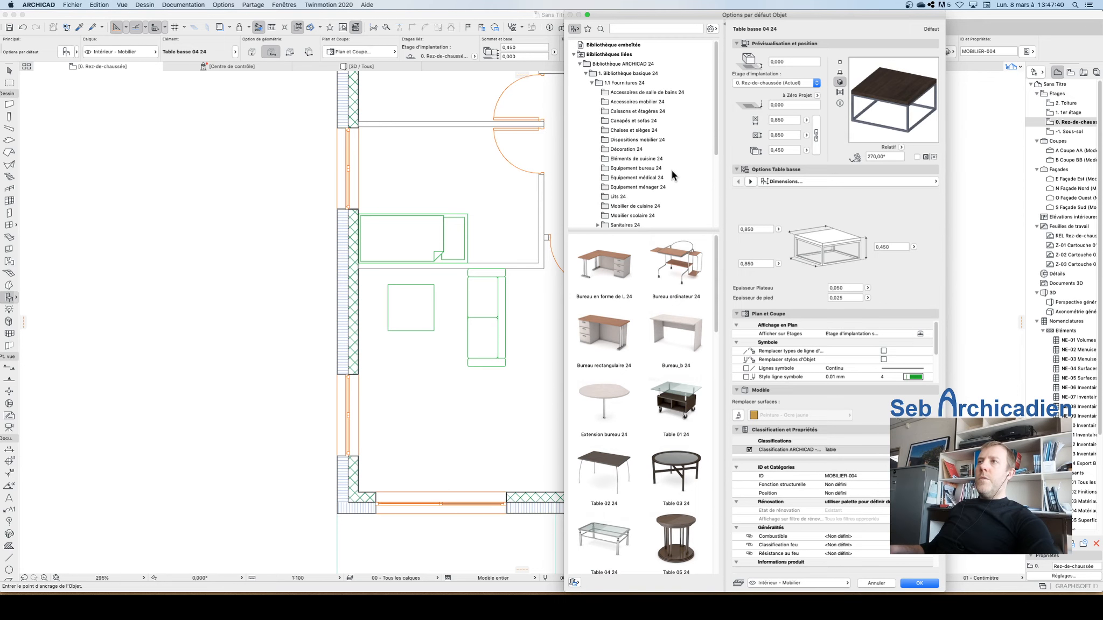
click(633, 140)
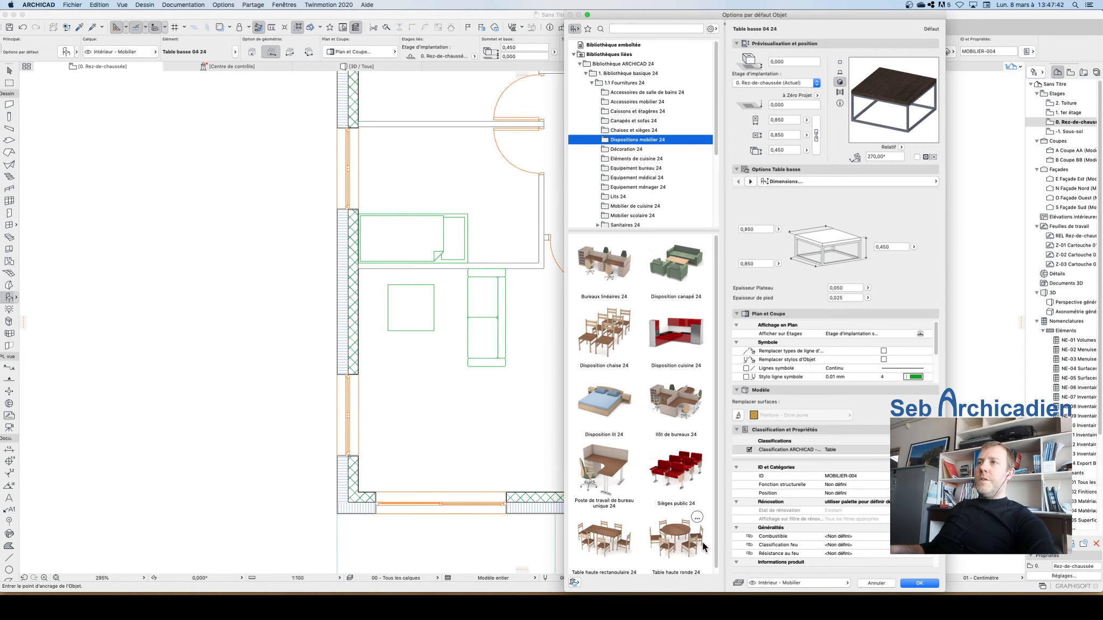
scroll(695, 377, down, 1)
click(622, 532)
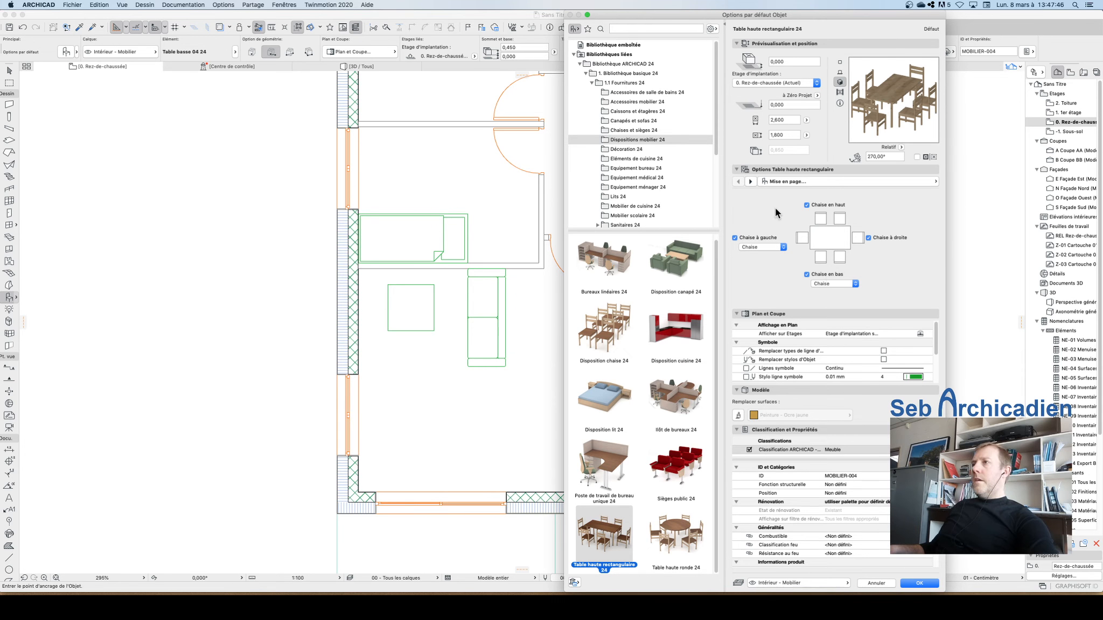
click(930, 584)
click(499, 421)
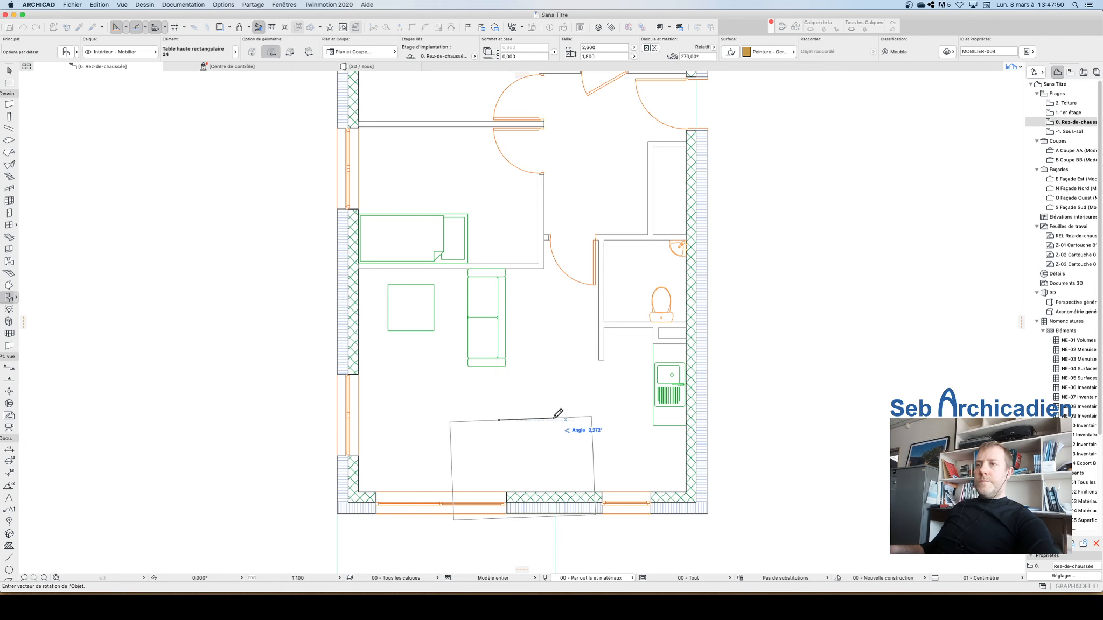
click(555, 420)
key(Escape)
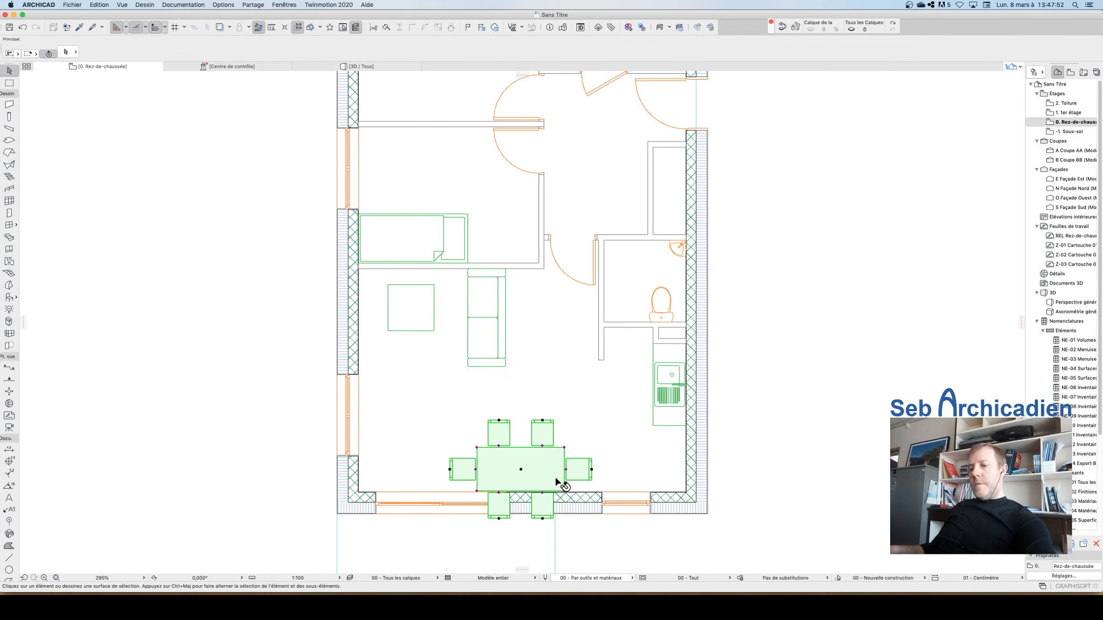
Step: Move the dining set up and slightly right, away from the bottom exterior wall
click(558, 479)
drag(559, 479, 569, 447)
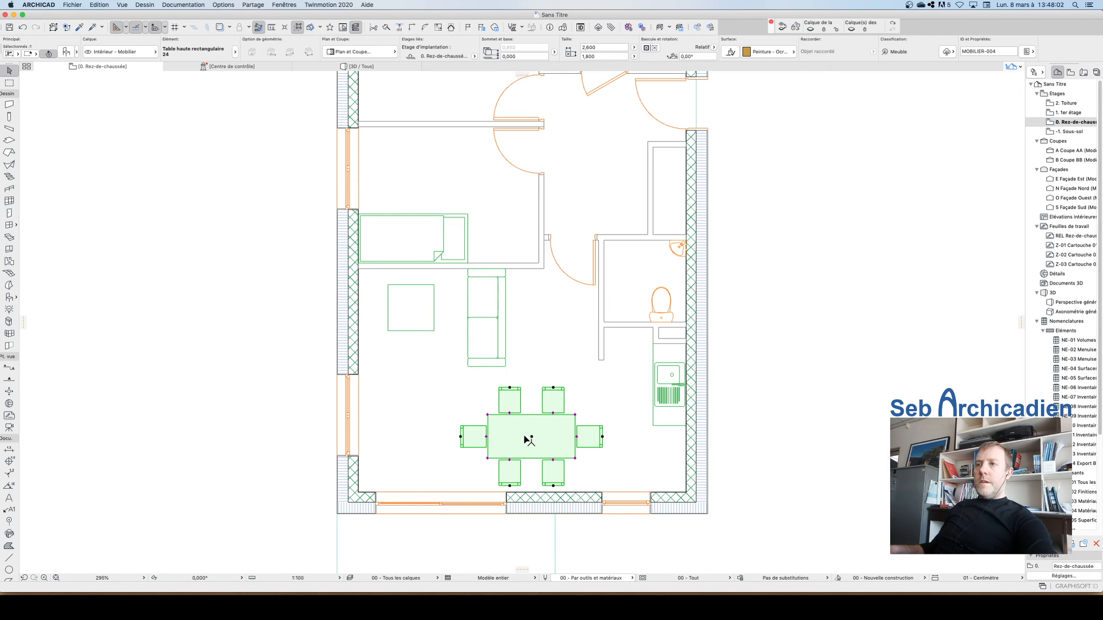
mouse_move(532, 436)
mouse_down()
mouse_move(546, 445)
mouse_move(471, 440)
mouse_move(531, 436)
mouse_up()
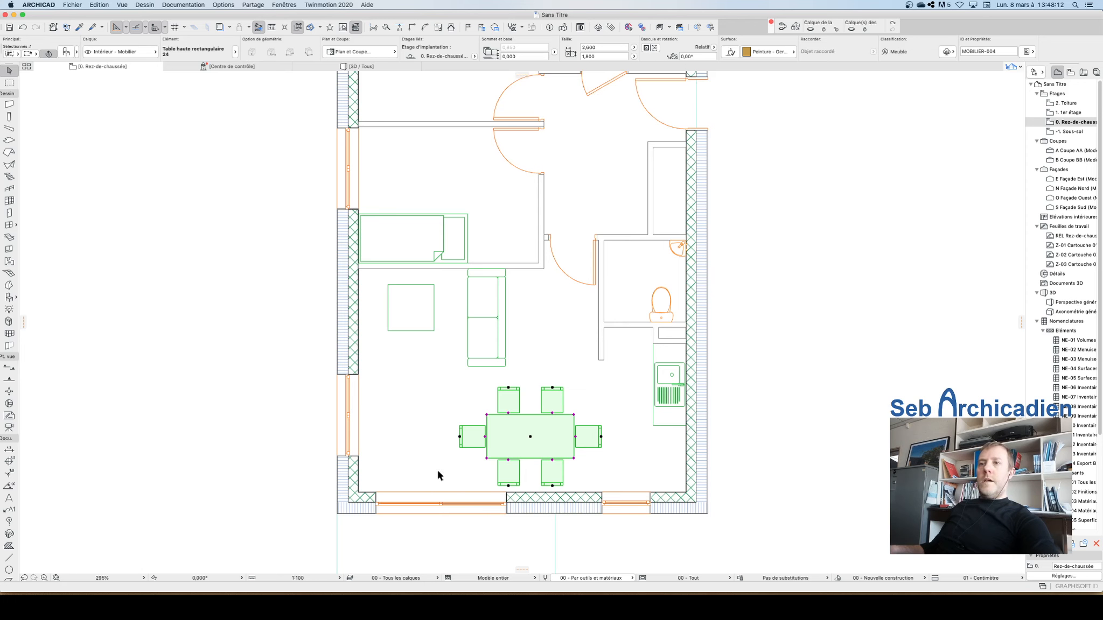
scroll(441, 420, down, 5)
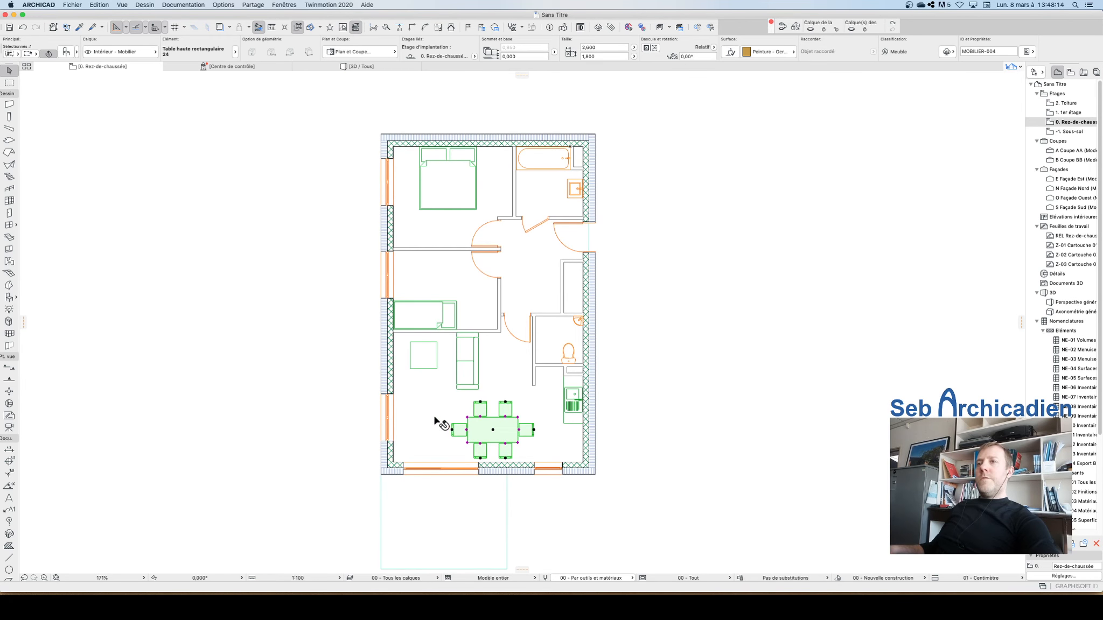
click(387, 396)
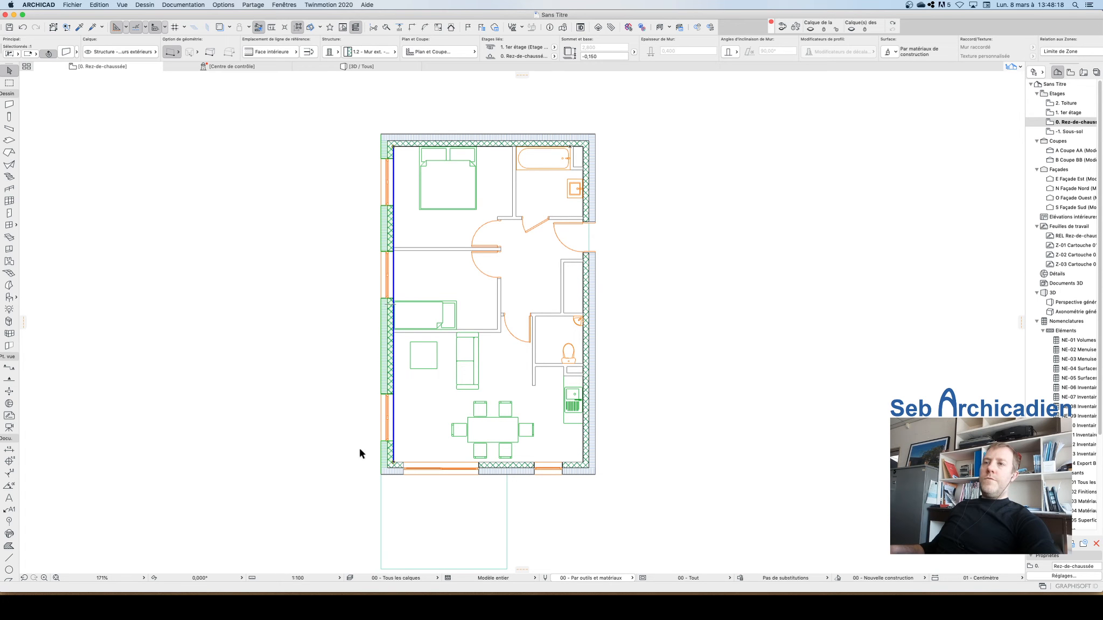
click(318, 405)
scroll(436, 501, up, 4)
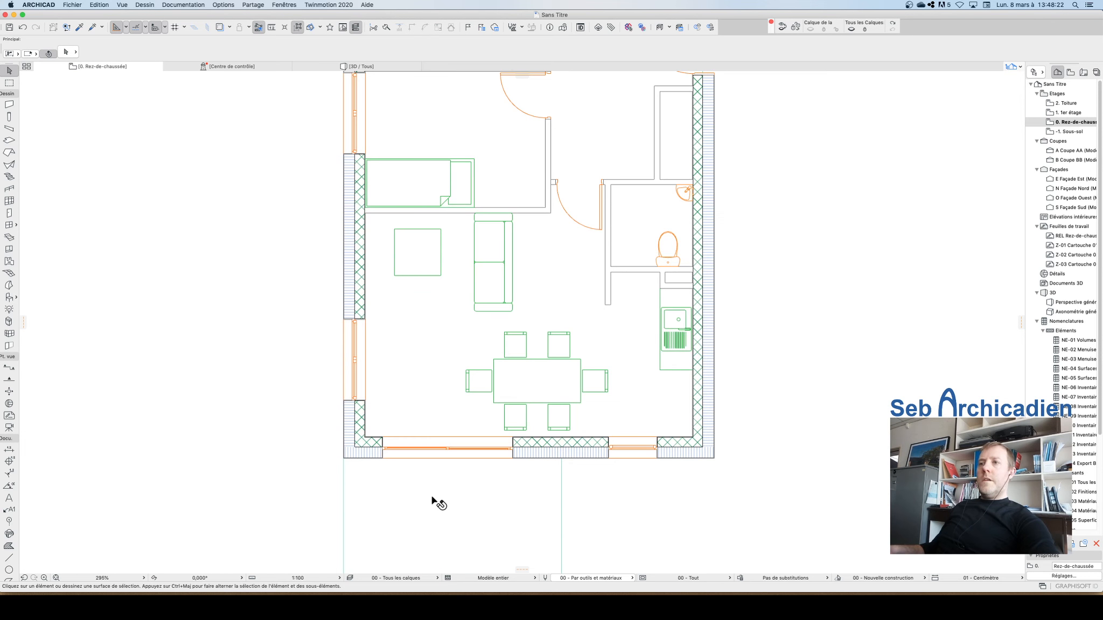
scroll(468, 481, down, 4)
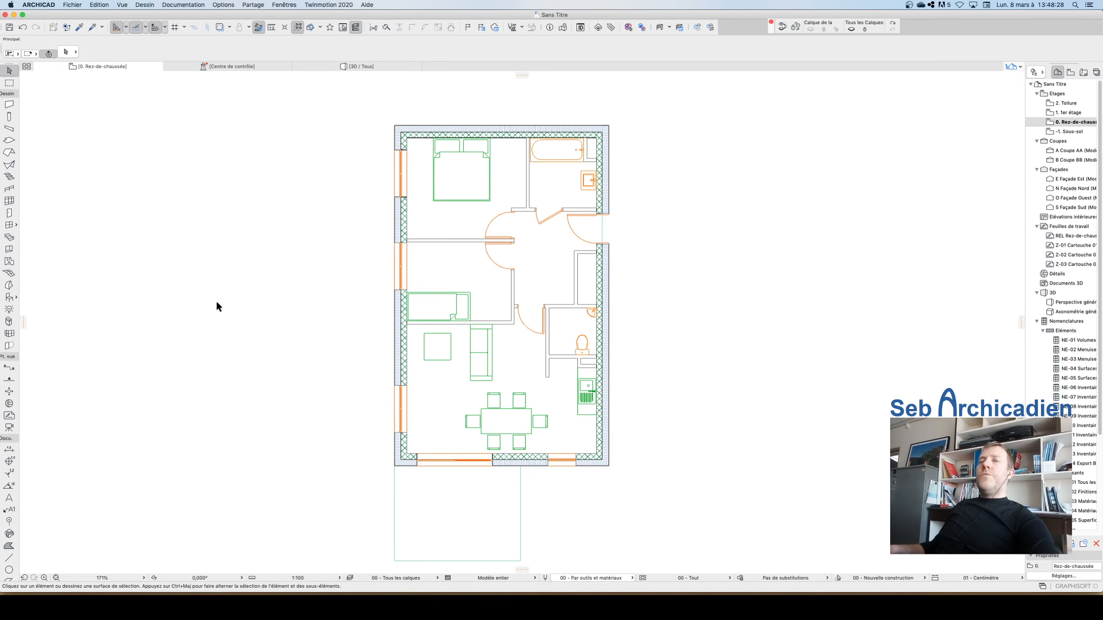
scroll(194, 323, up, 3)
scroll(380, 344, down, 3)
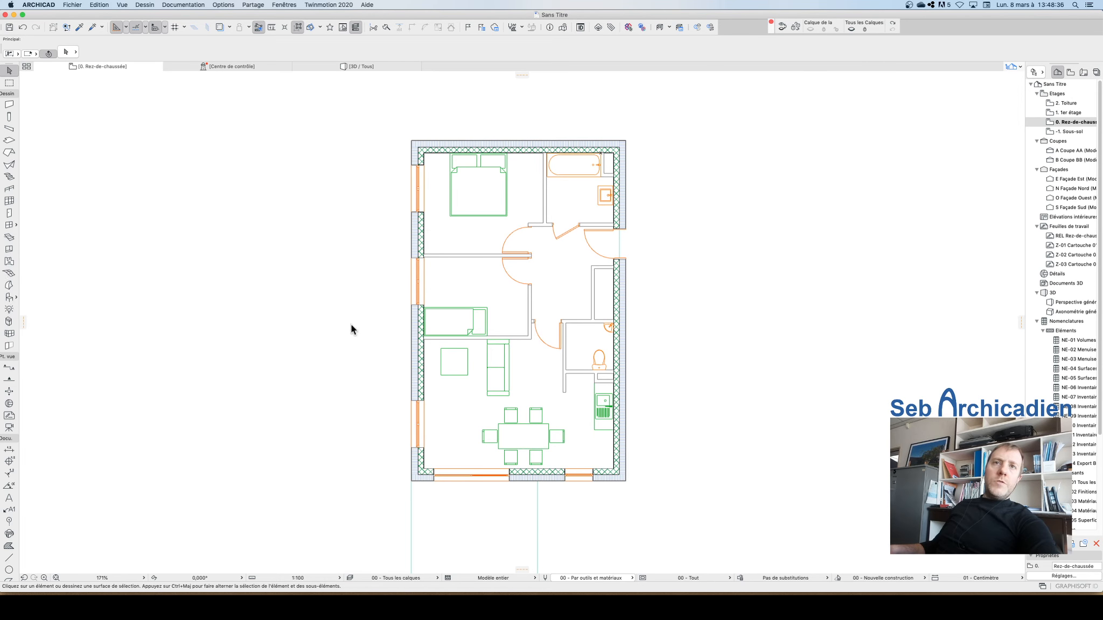
Step: Place a zone in the living area with the Zone tool
click(10, 262)
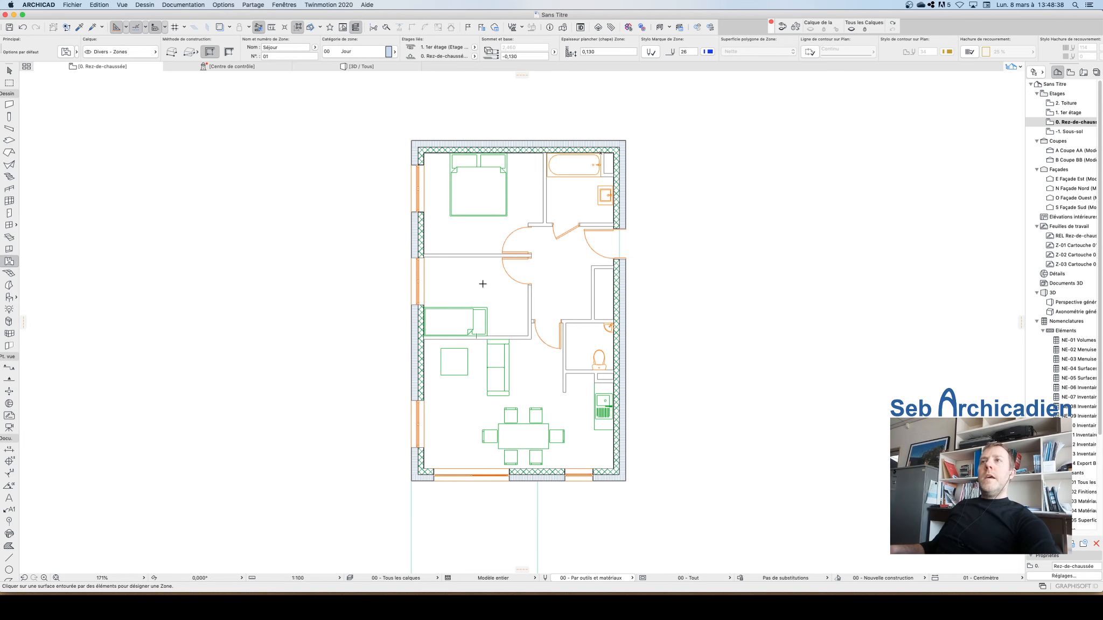
click(470, 417)
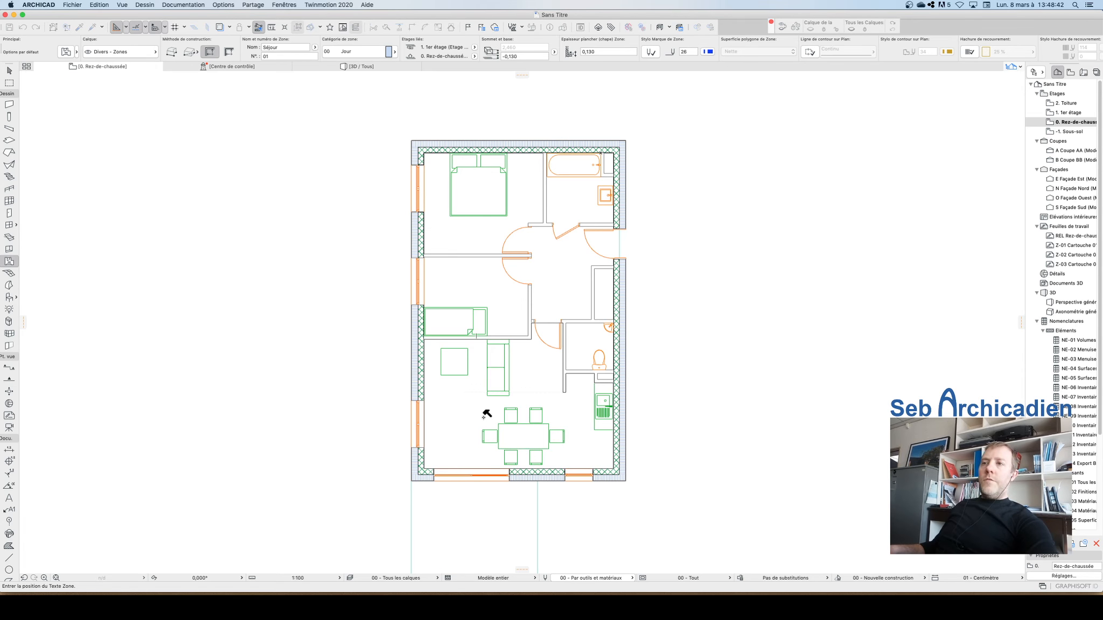
click(483, 416)
key(Escape)
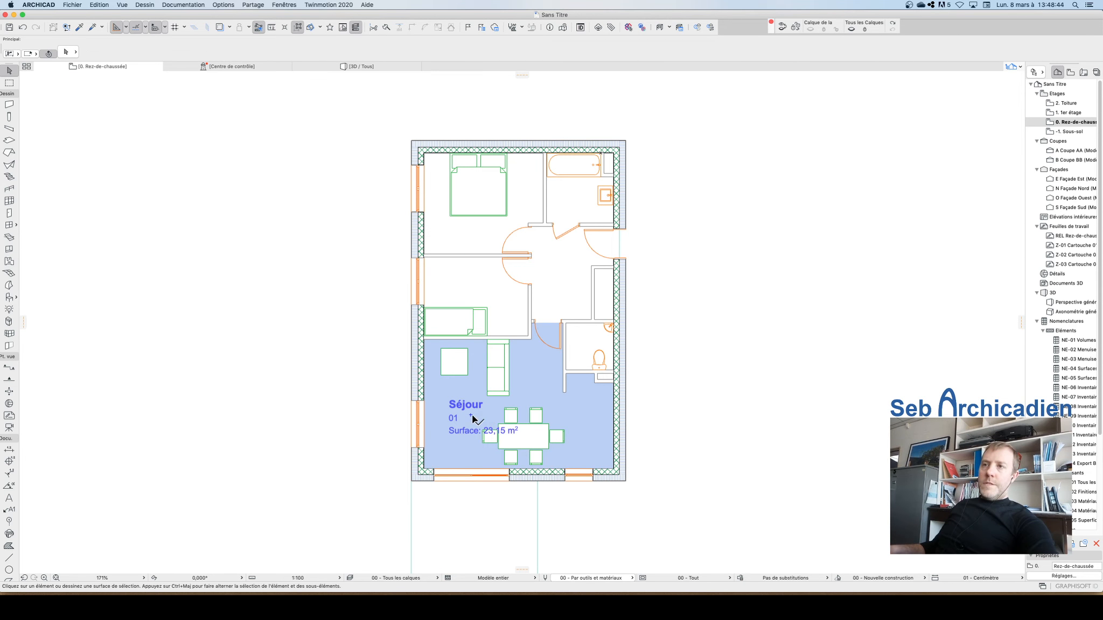
Step: Select the living-area zone and undo its creation
click(471, 415)
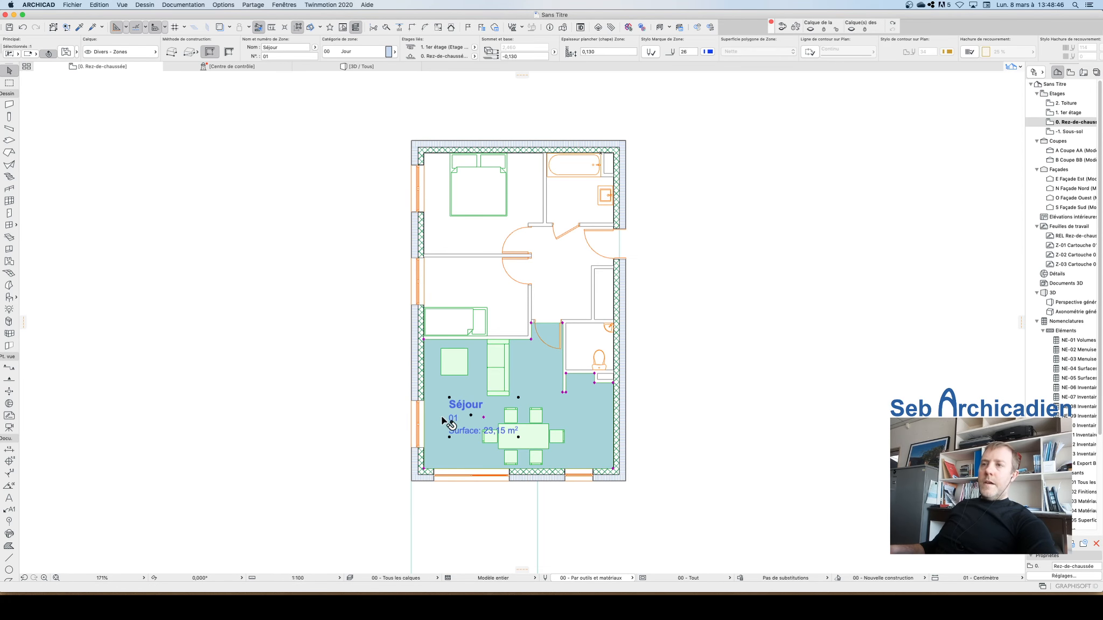
scroll(501, 431, up, 5)
scroll(542, 441, down, 3)
scroll(537, 468, up, 3)
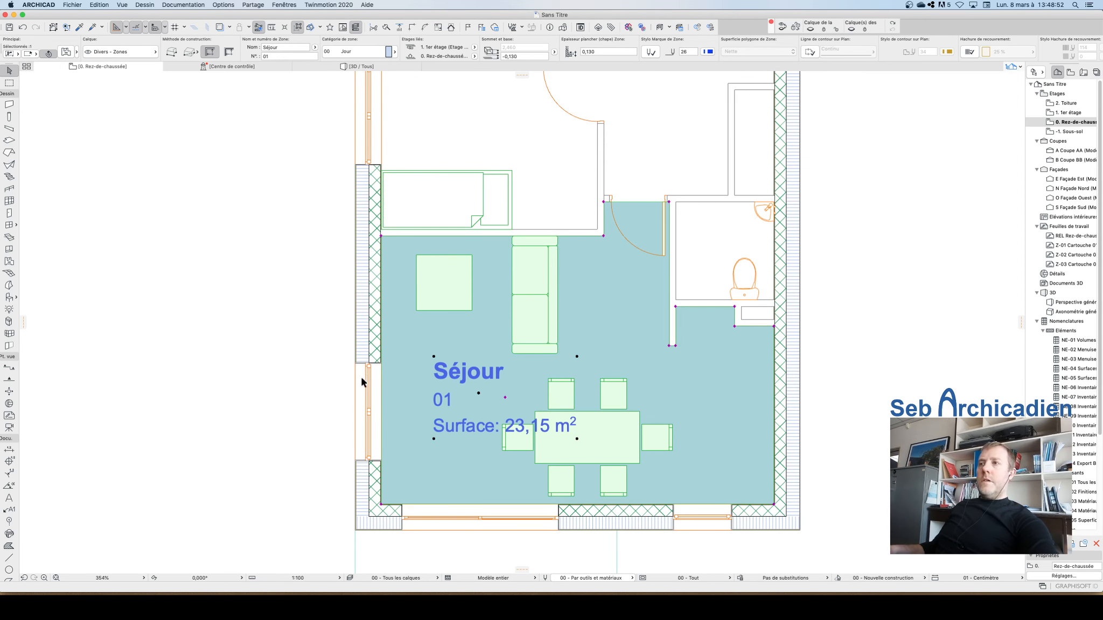
key(Escape)
key(super+z)
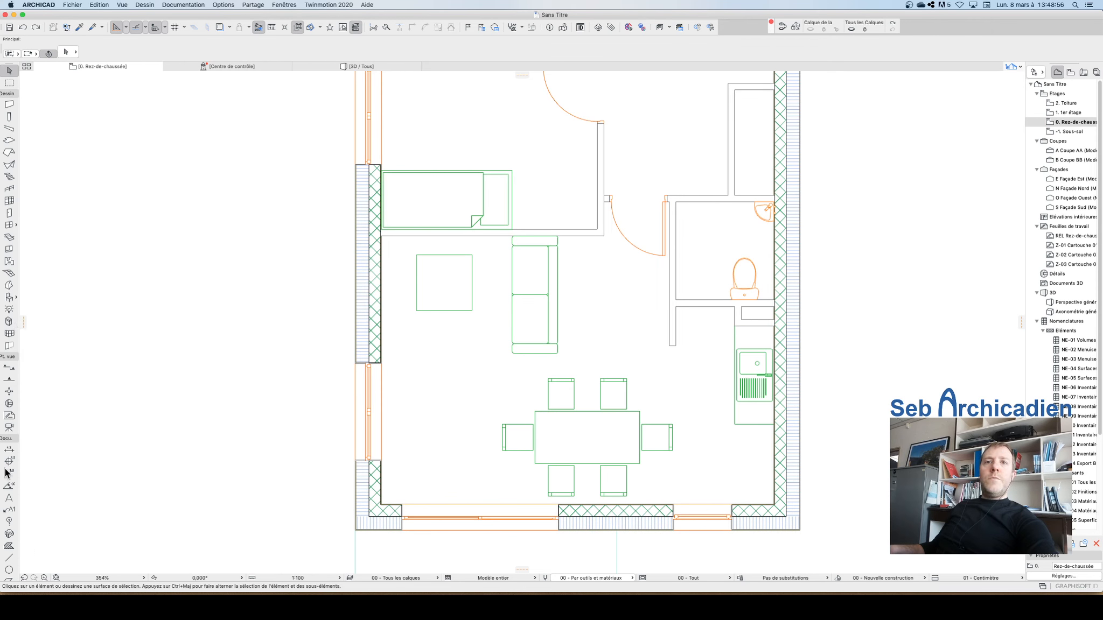
Step: Draw a vertical zone-boundary line separating the kitchen strip from the living area
click(8, 558)
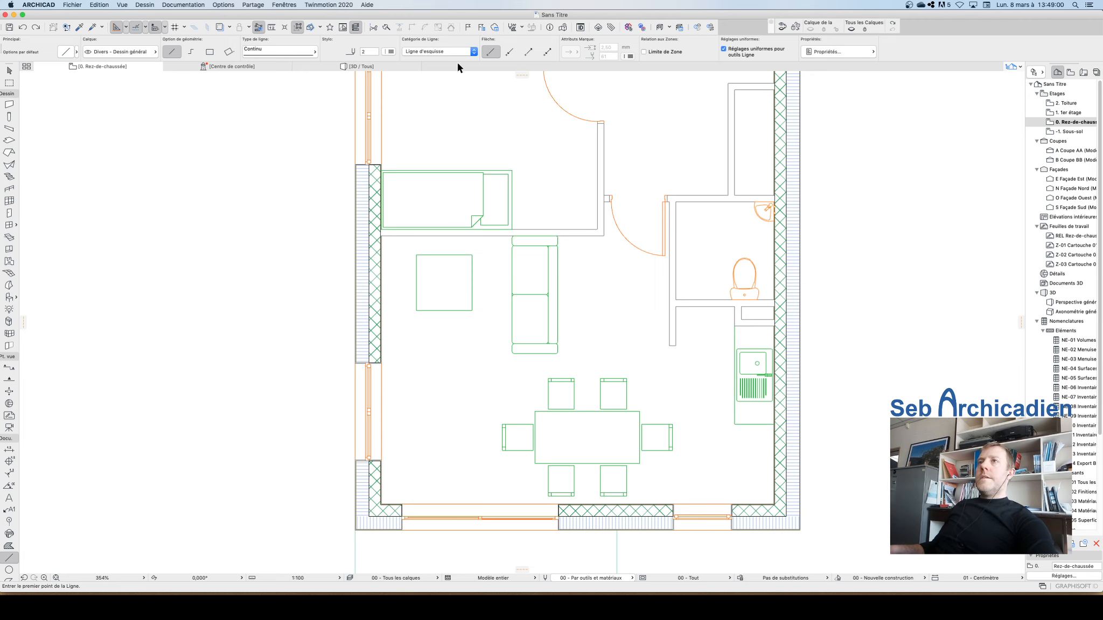
click(644, 51)
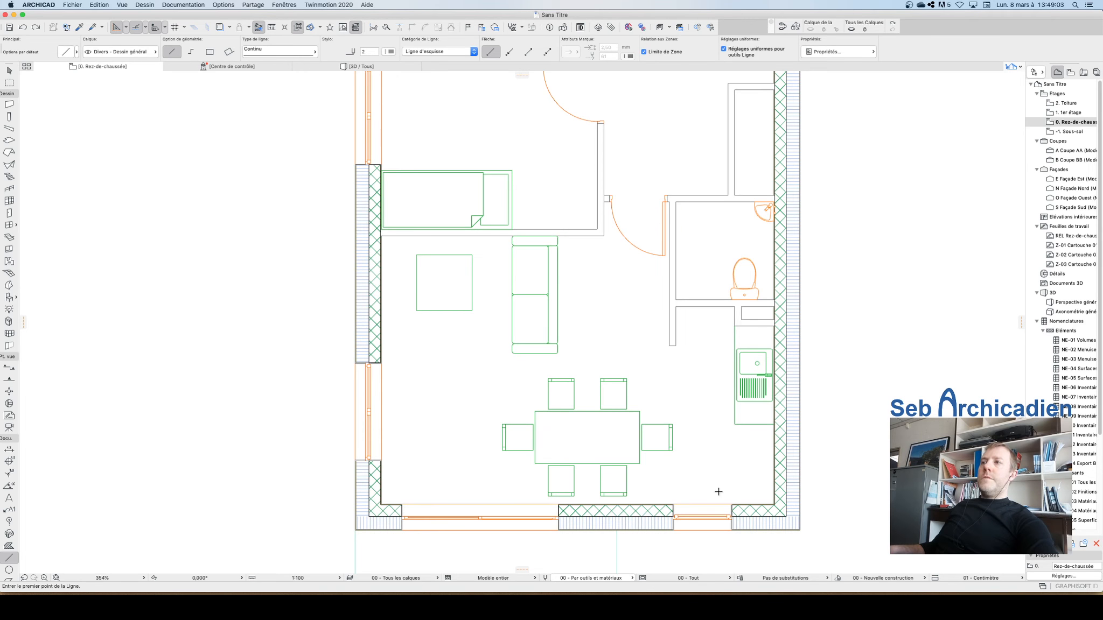
click(671, 345)
click(670, 505)
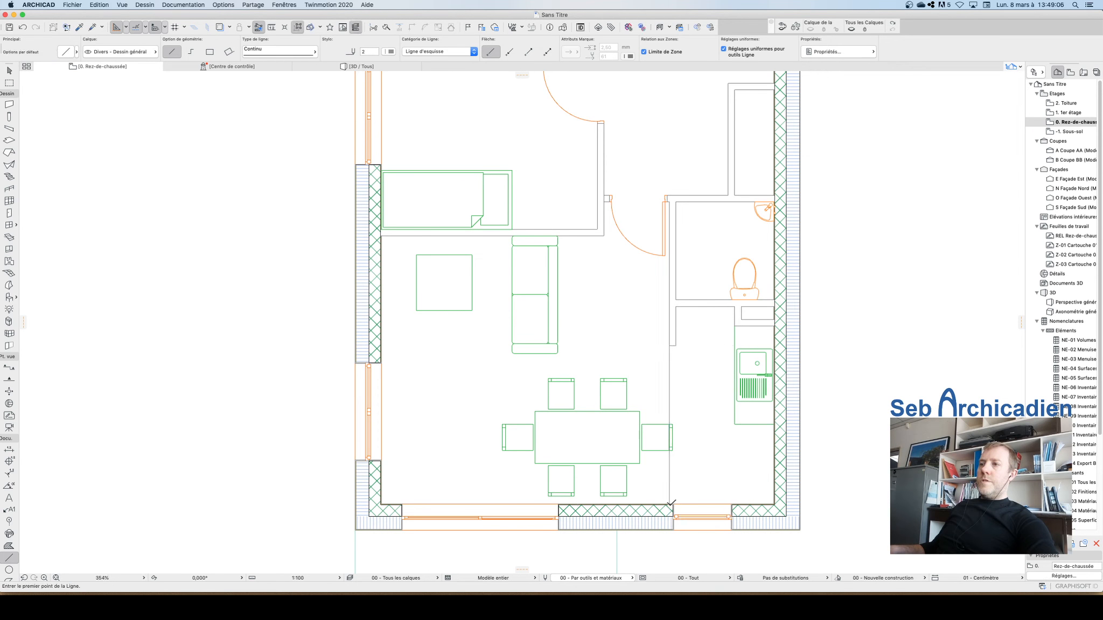
key(Escape)
Step: Change the pen colour of the zone-boundary line
click(669, 379)
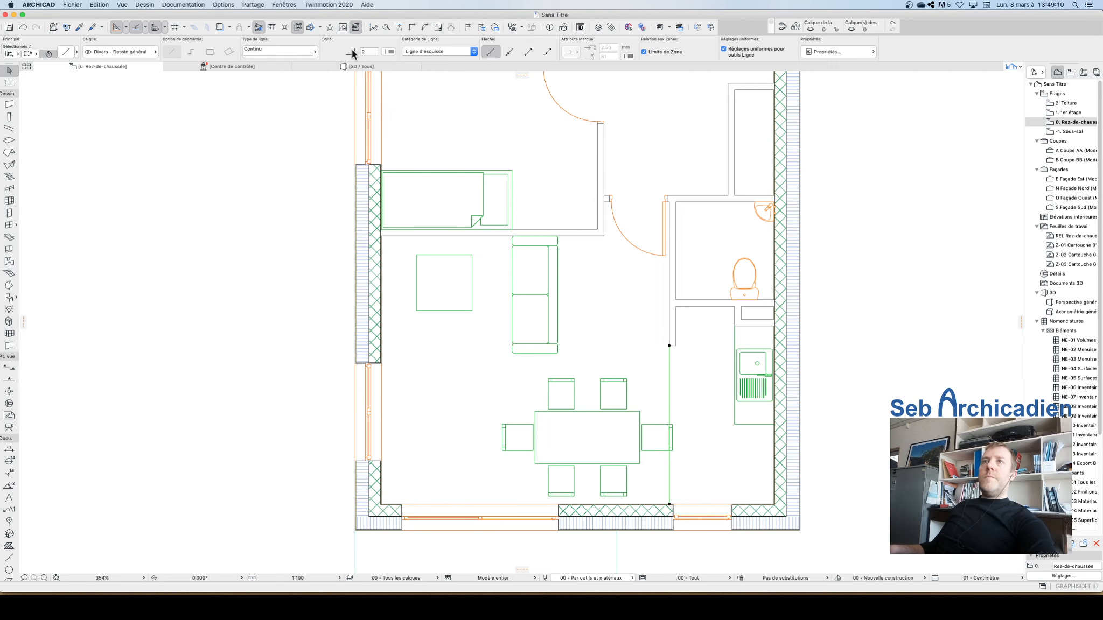
click(388, 51)
click(399, 93)
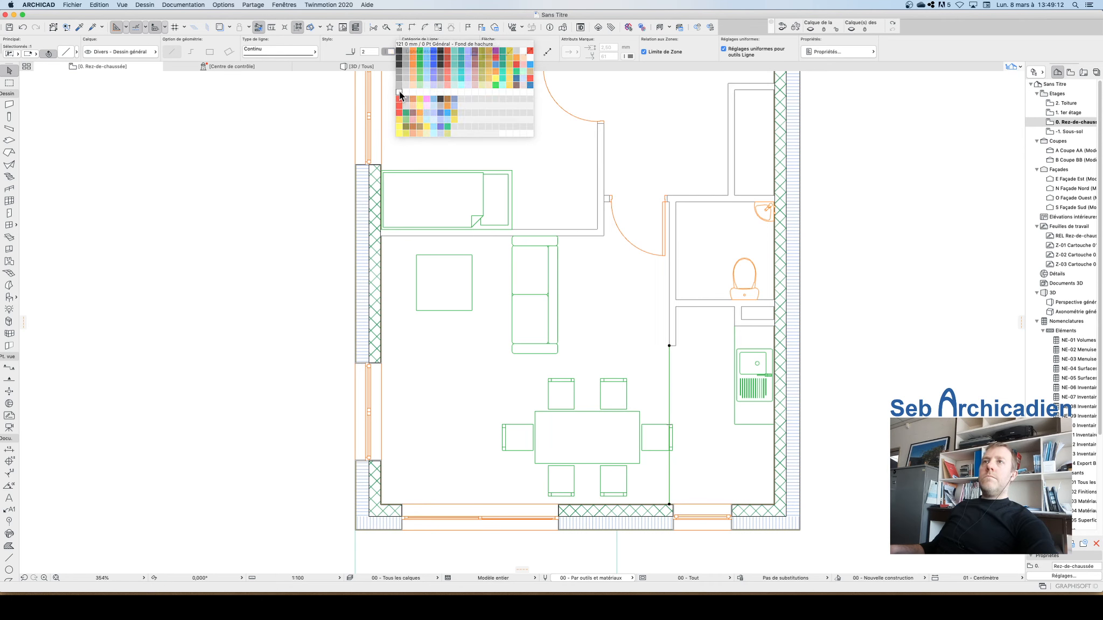
key(Delete)
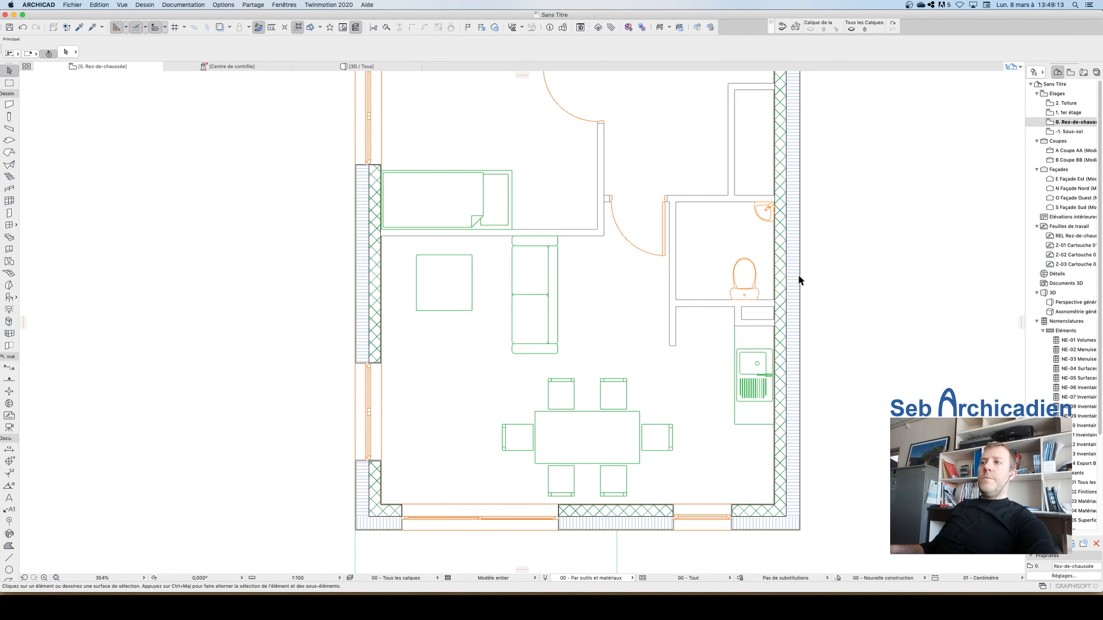
Step: Create a zone in the kitchen strip bounded by the new line
click(7, 262)
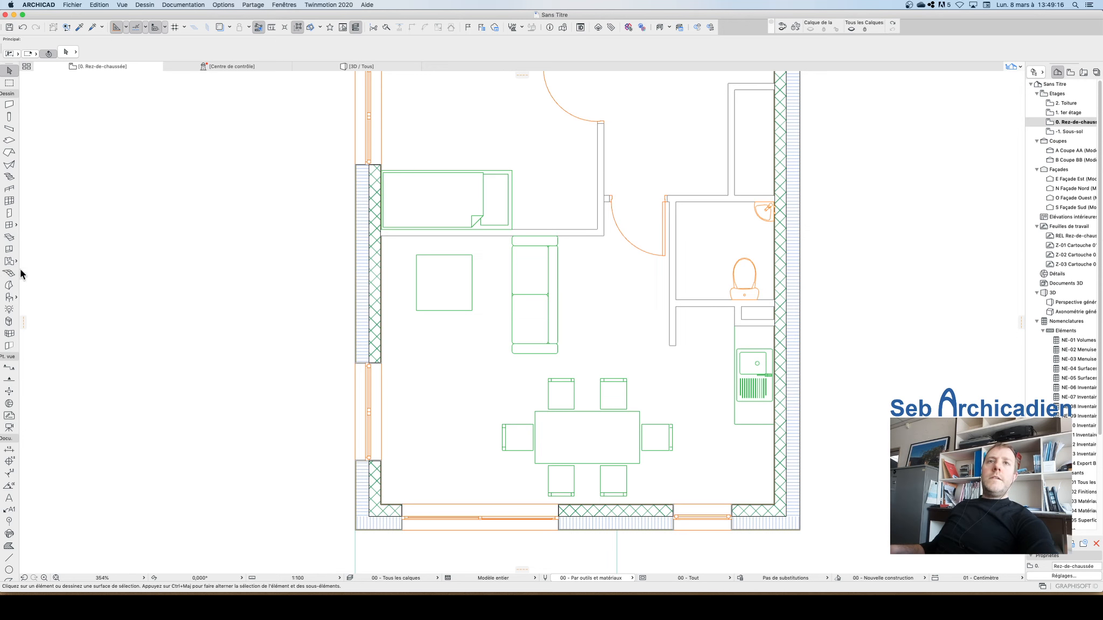
click(699, 414)
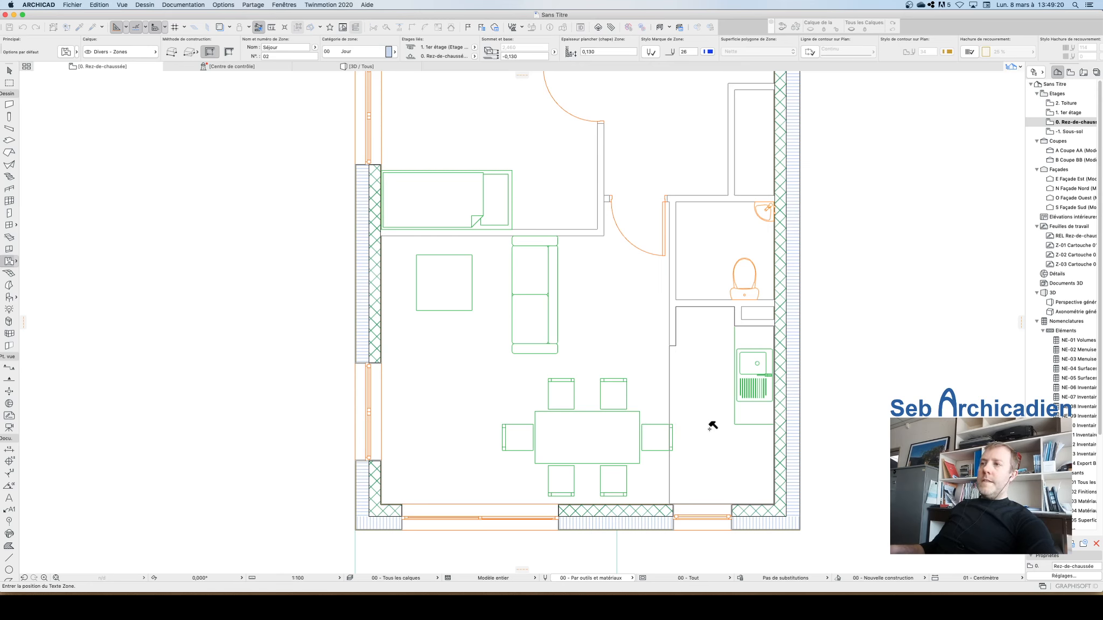
click(710, 431)
key(Escape)
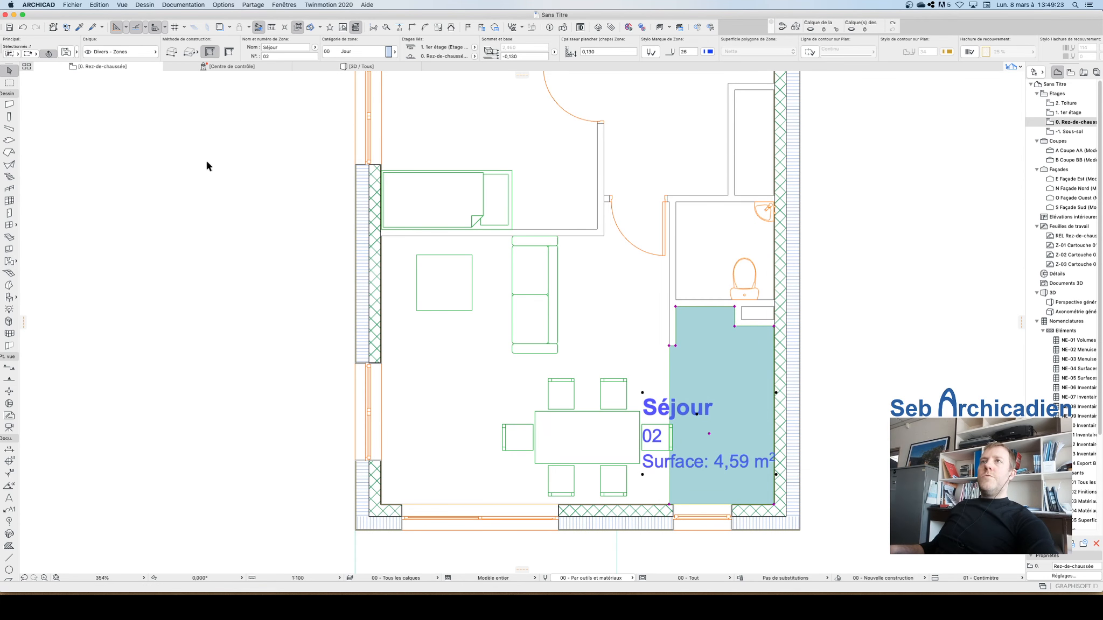
Step: Rename the kitchen zone Cuisine and set its category to 00 Pièce d'eau
click(268, 47)
text(Cuisine)
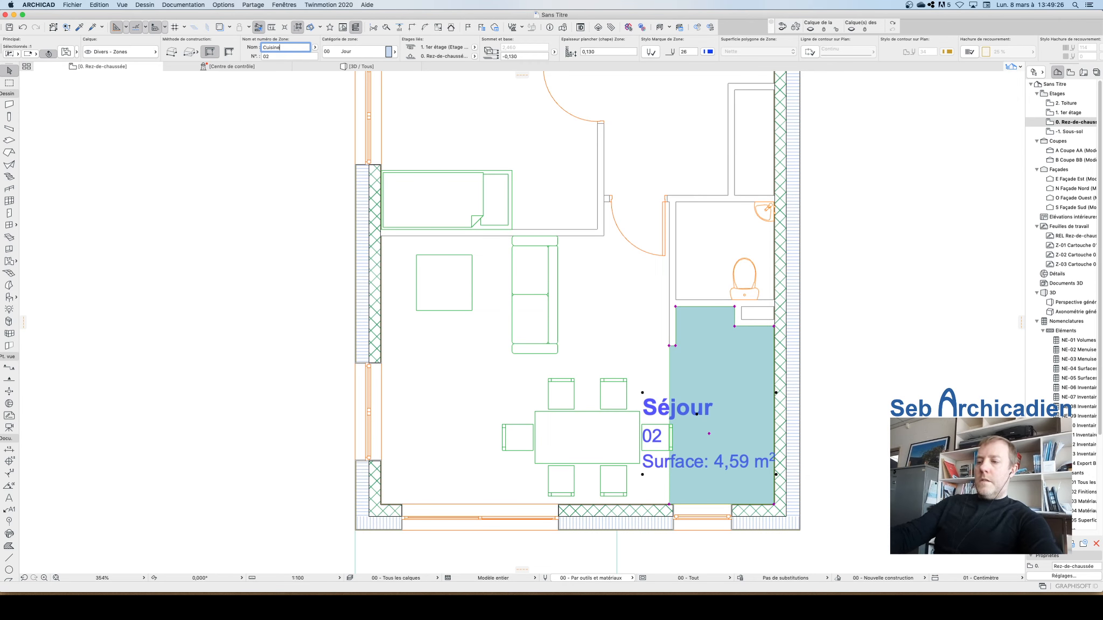
key(Return)
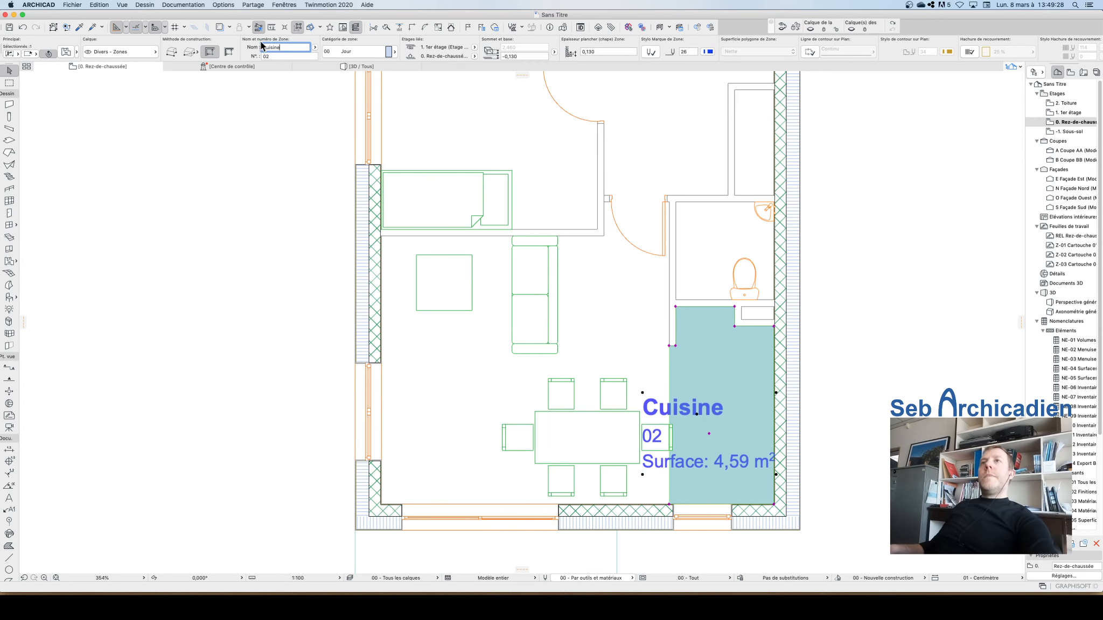
click(349, 51)
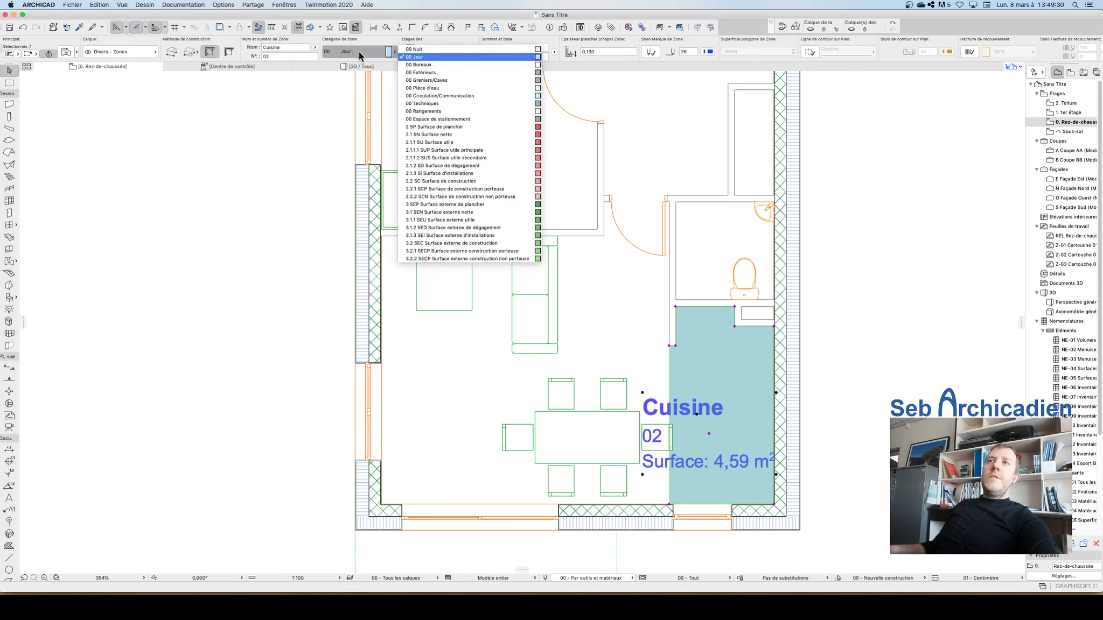
click(439, 87)
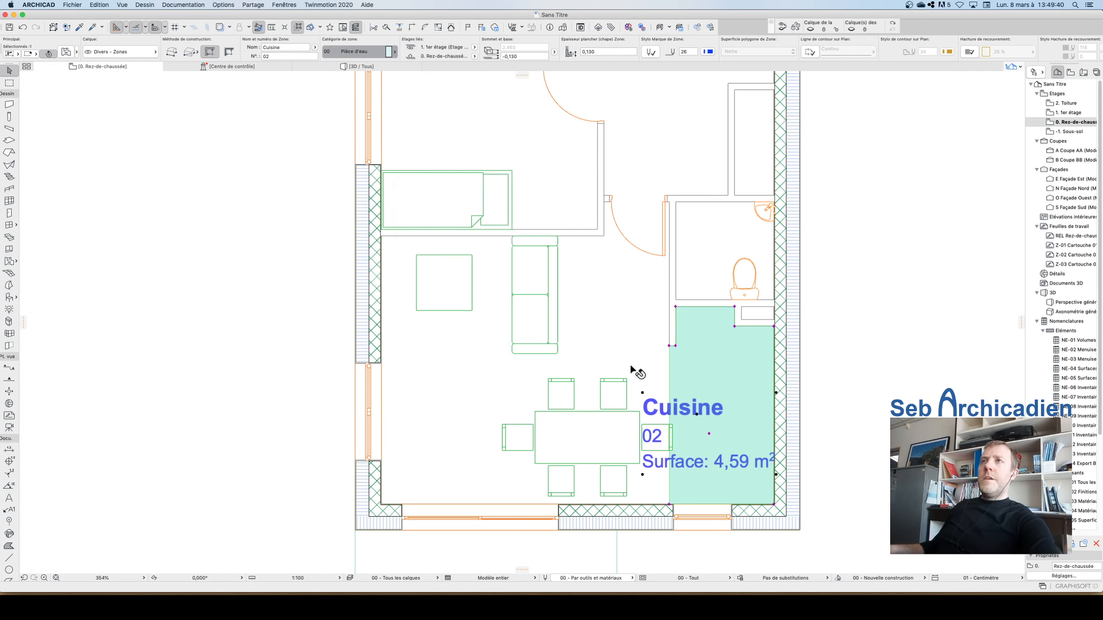
click(803, 442)
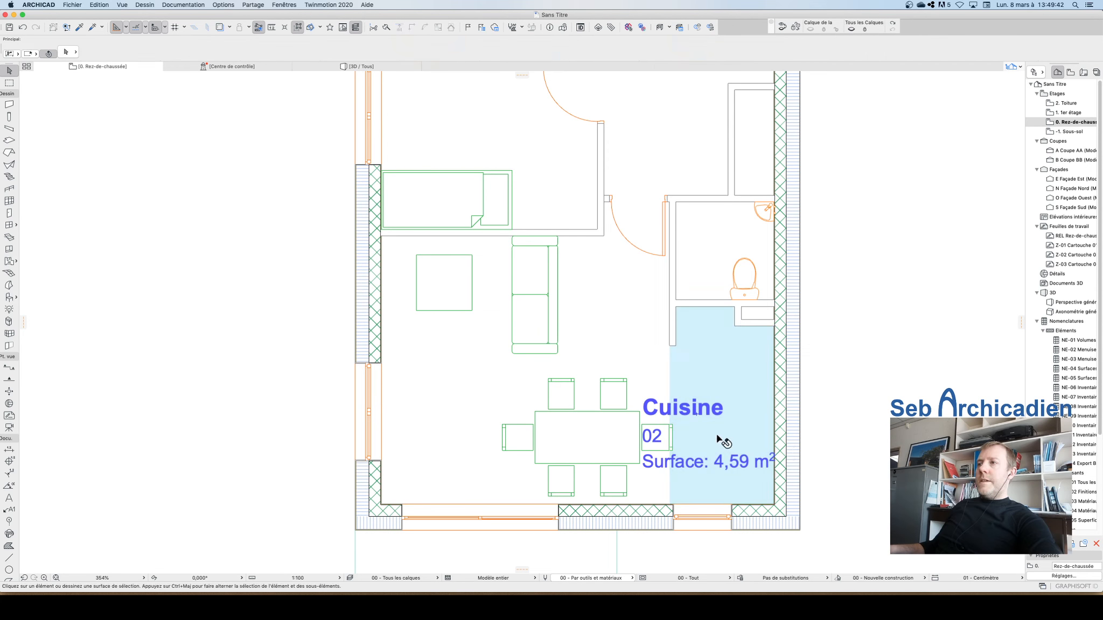
Step: Move the Cuisine zone label up and right inside the kitchen
click(696, 417)
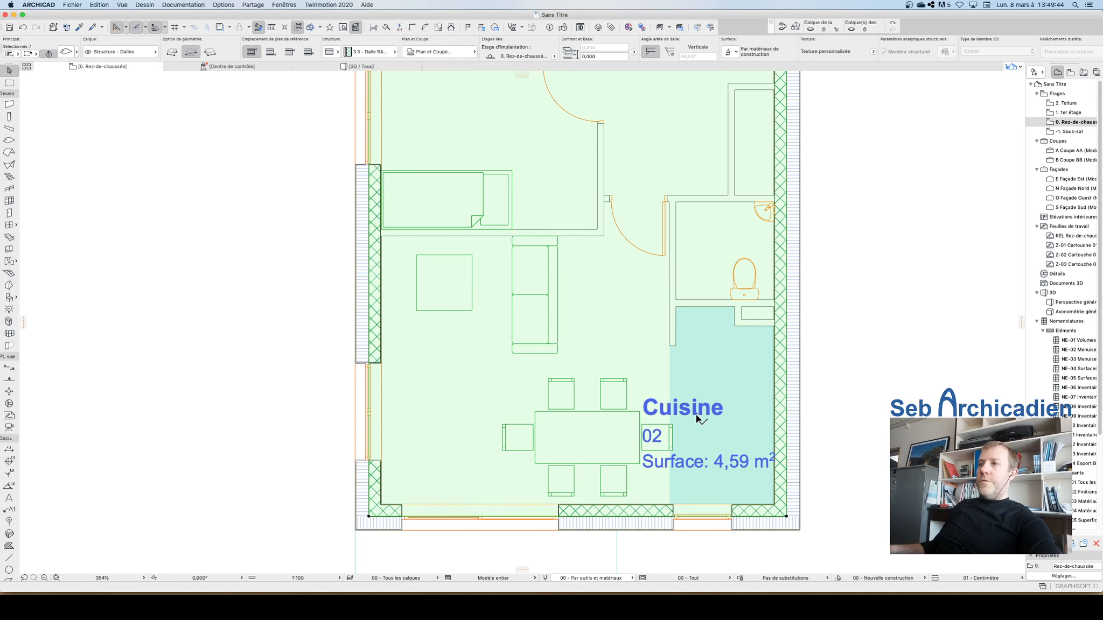
click(699, 419)
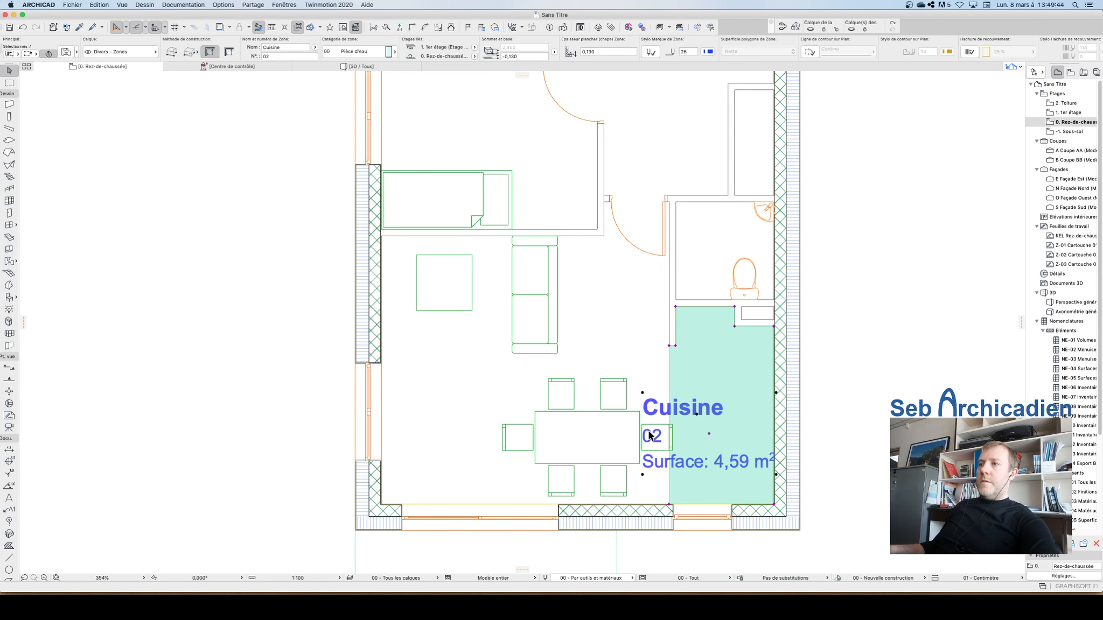
click(709, 435)
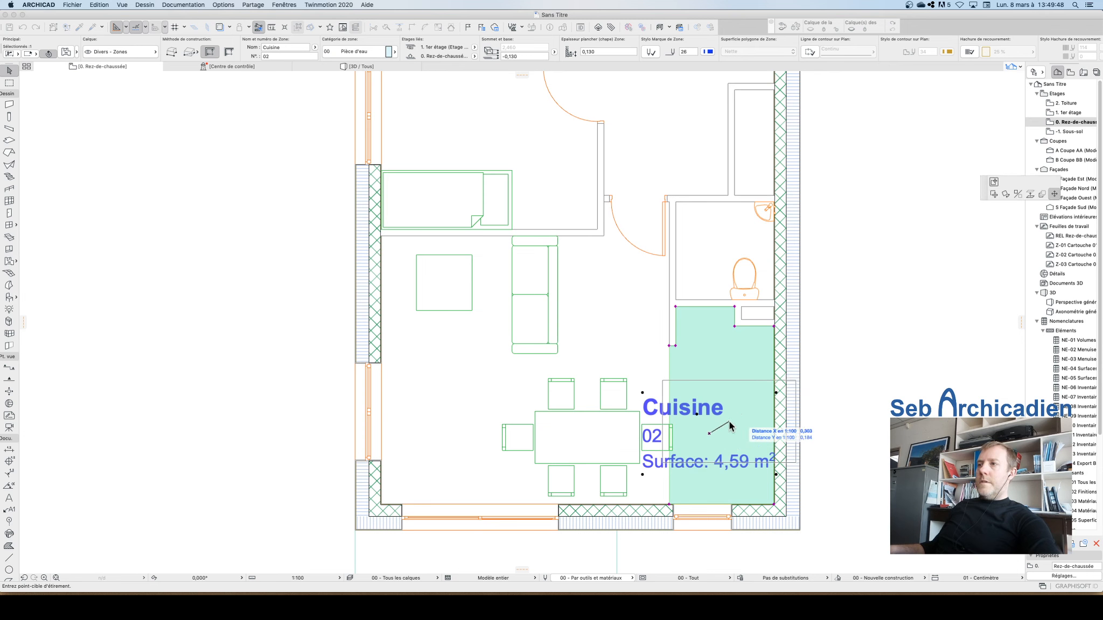
click(739, 419)
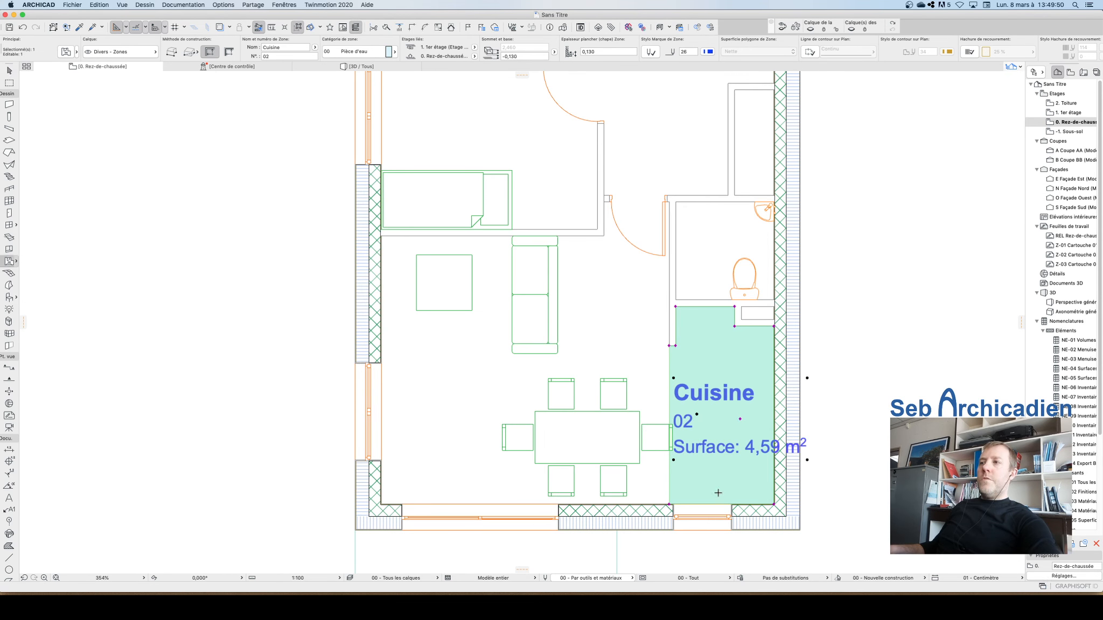
Step: Create a zone in the bathroom and name it SdB
scroll(718, 492, down, 5)
scroll(650, 332, up, 6)
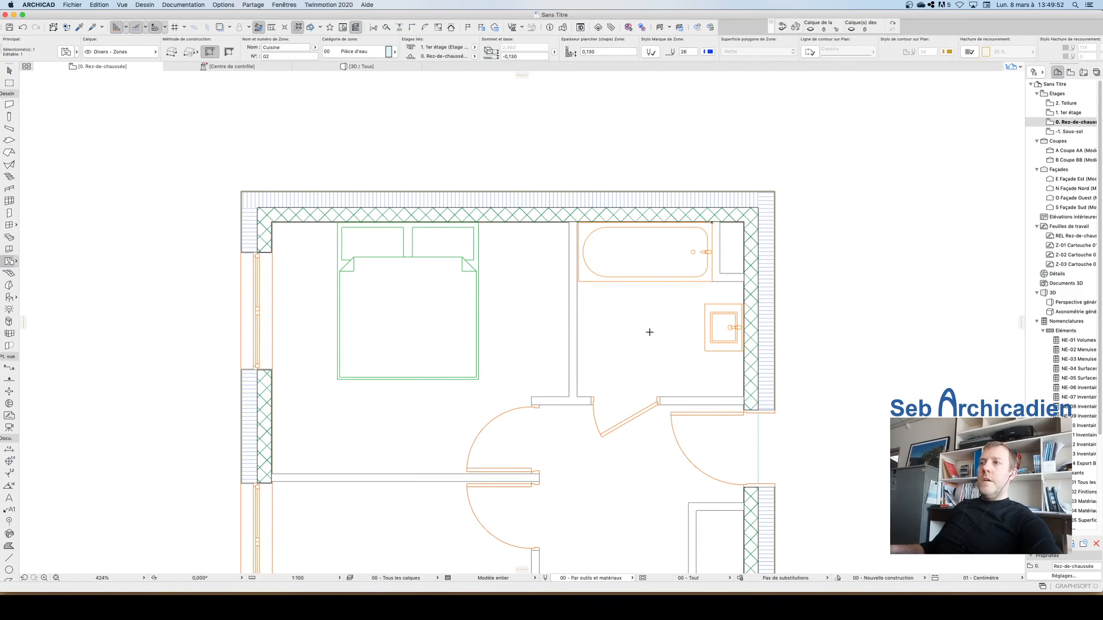
key(Escape)
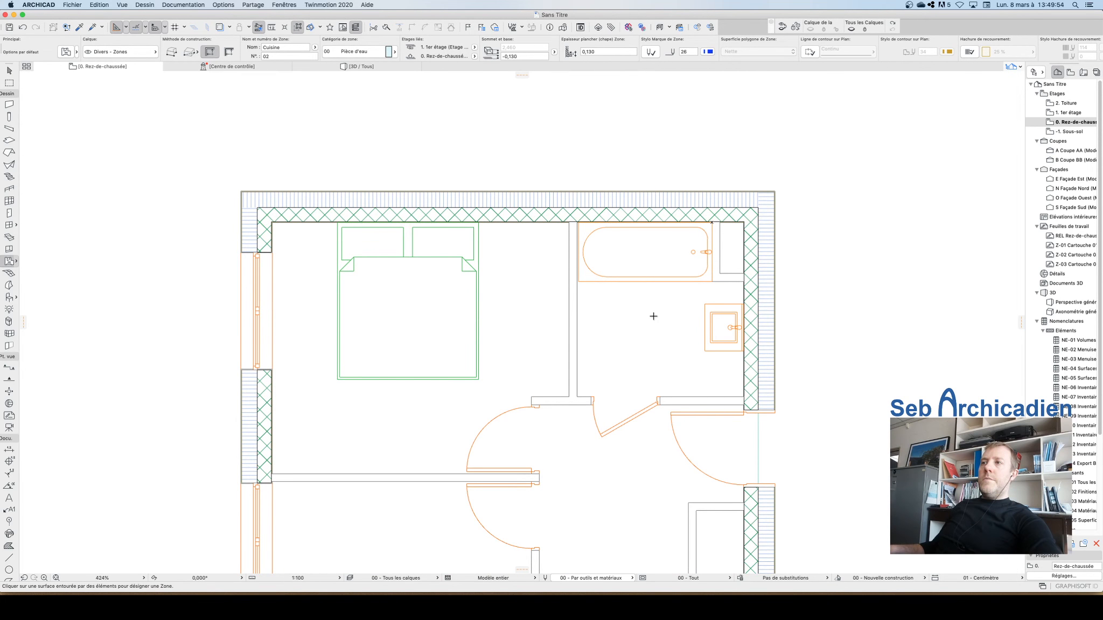
click(647, 317)
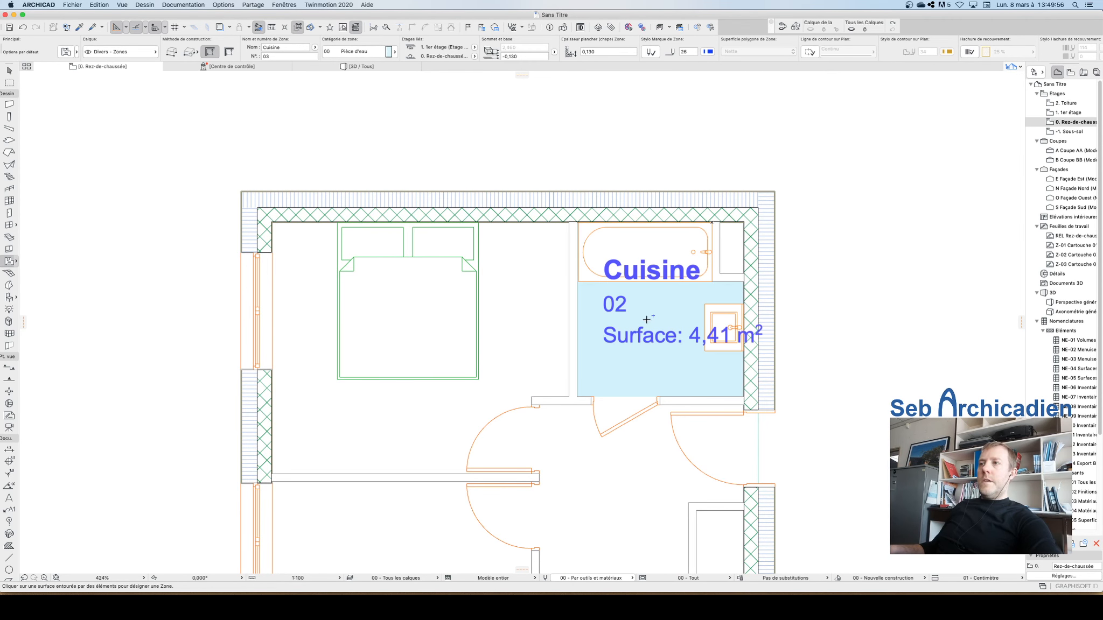
shift+click(650, 318)
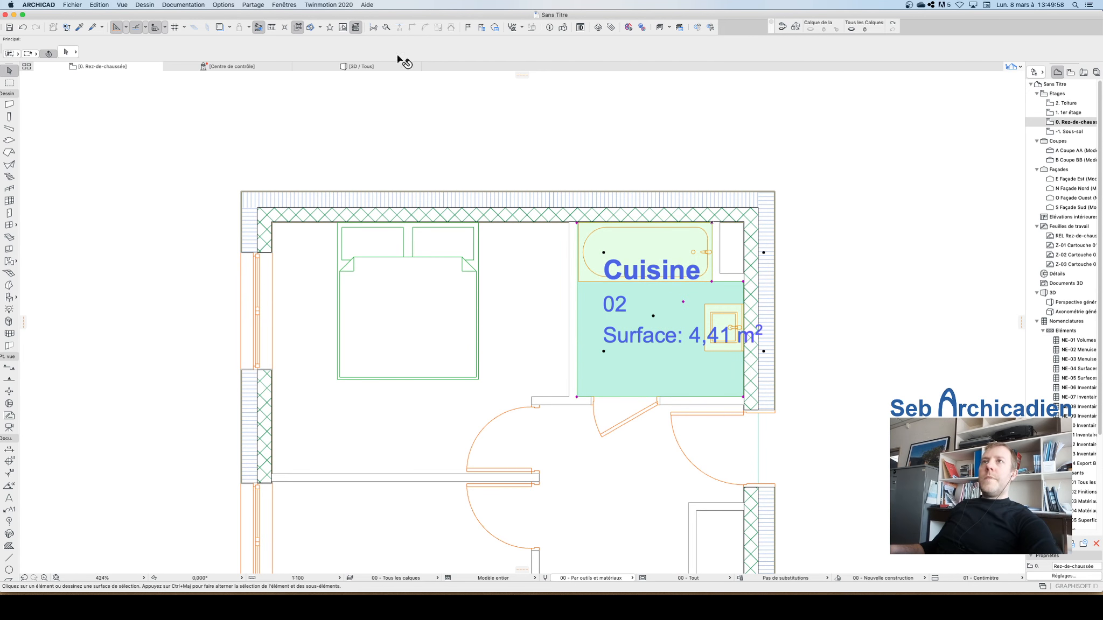
click(300, 47)
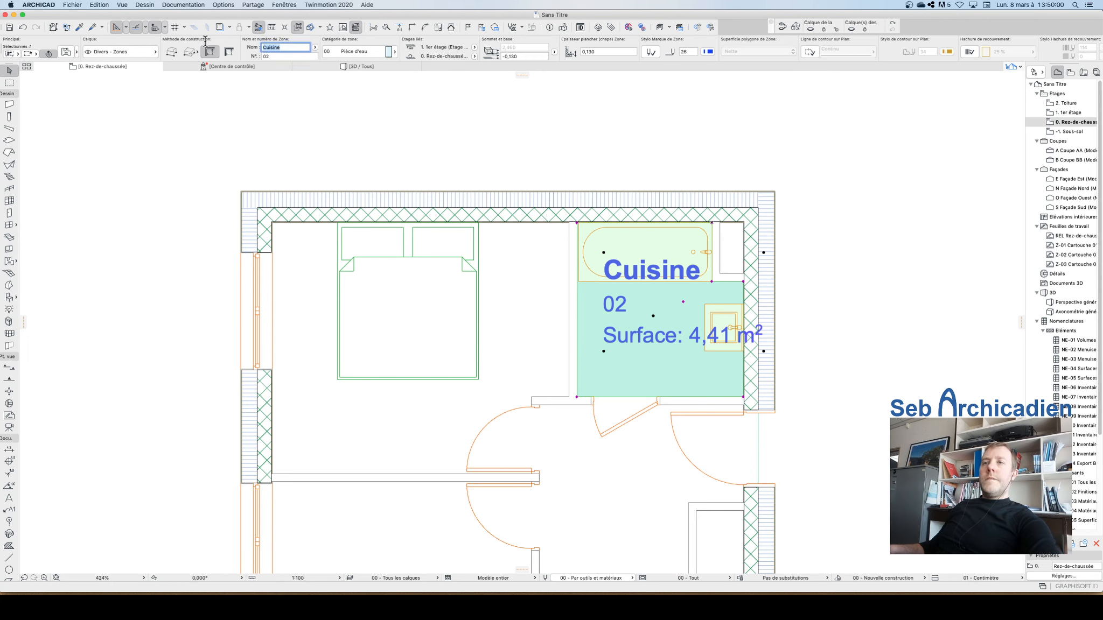
text(SdB)
key(Return)
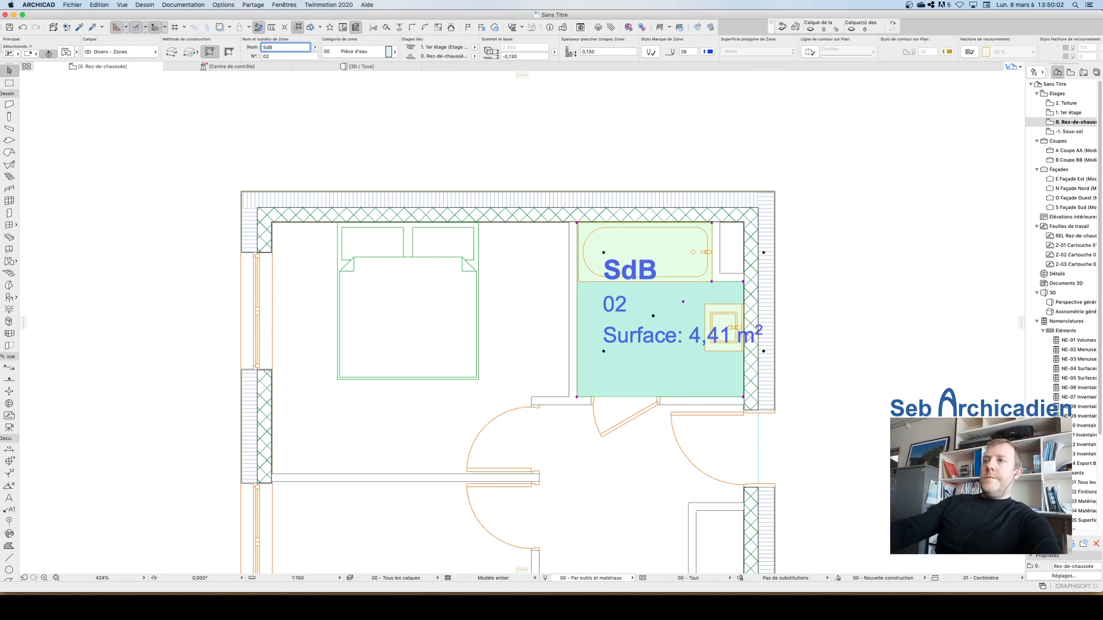
Step: Create a zone in the upper-left bedroom with its category set to 00 Nuit
key(Escape)
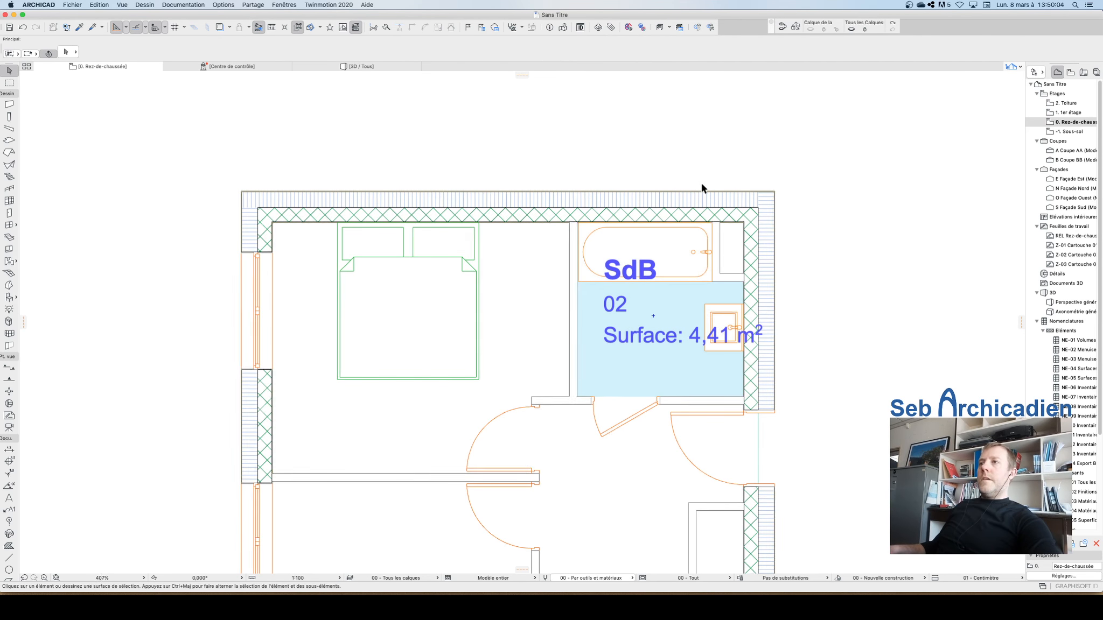
scroll(702, 185, down, 5)
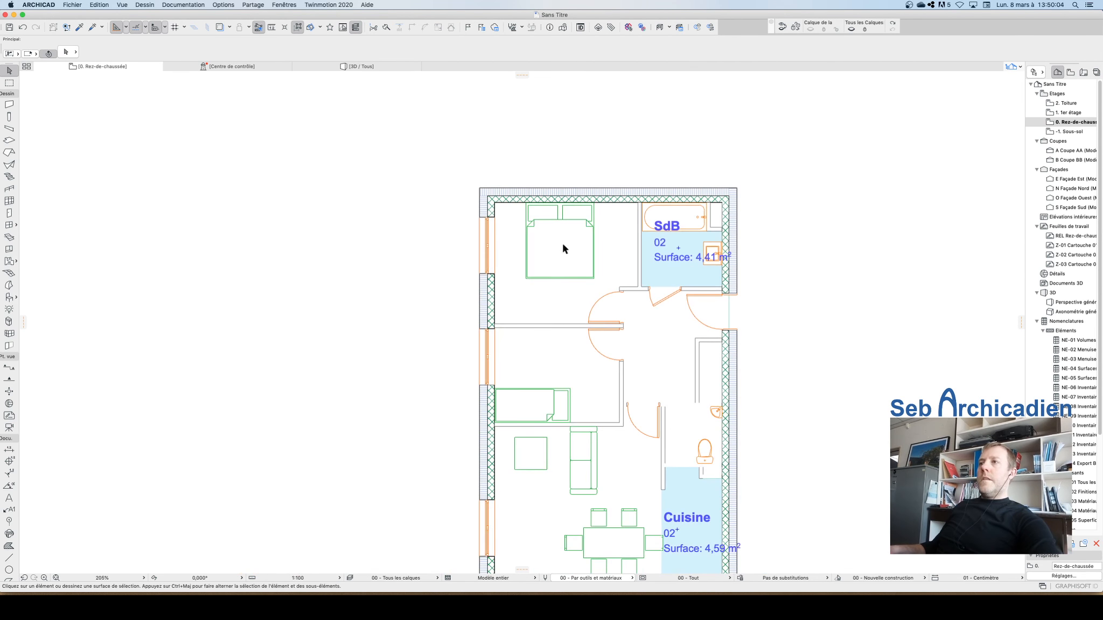
click(9, 262)
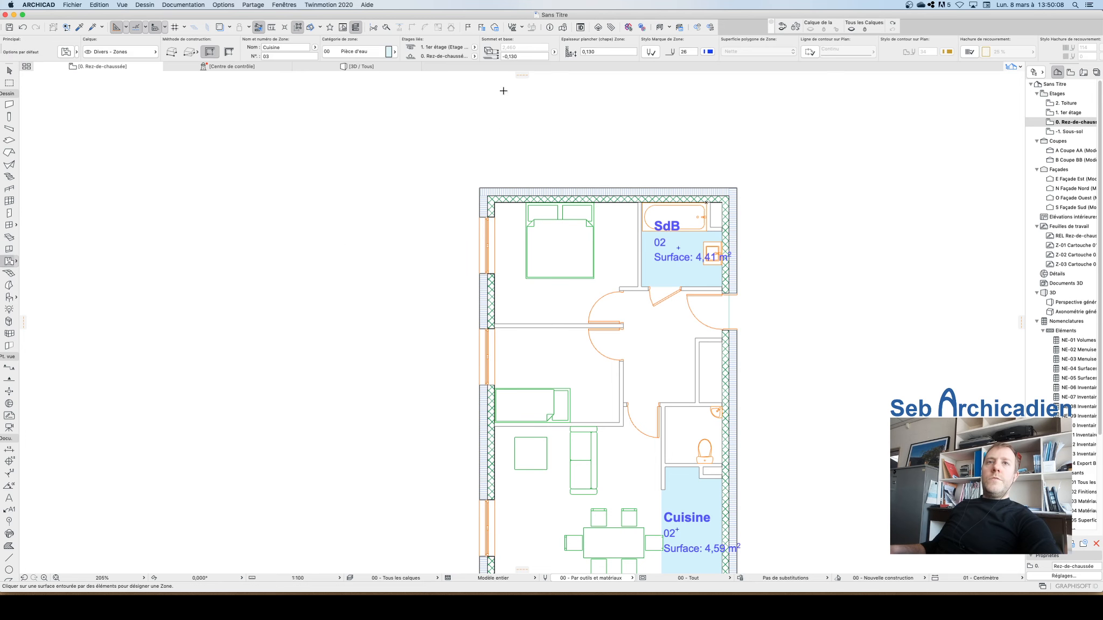
click(376, 53)
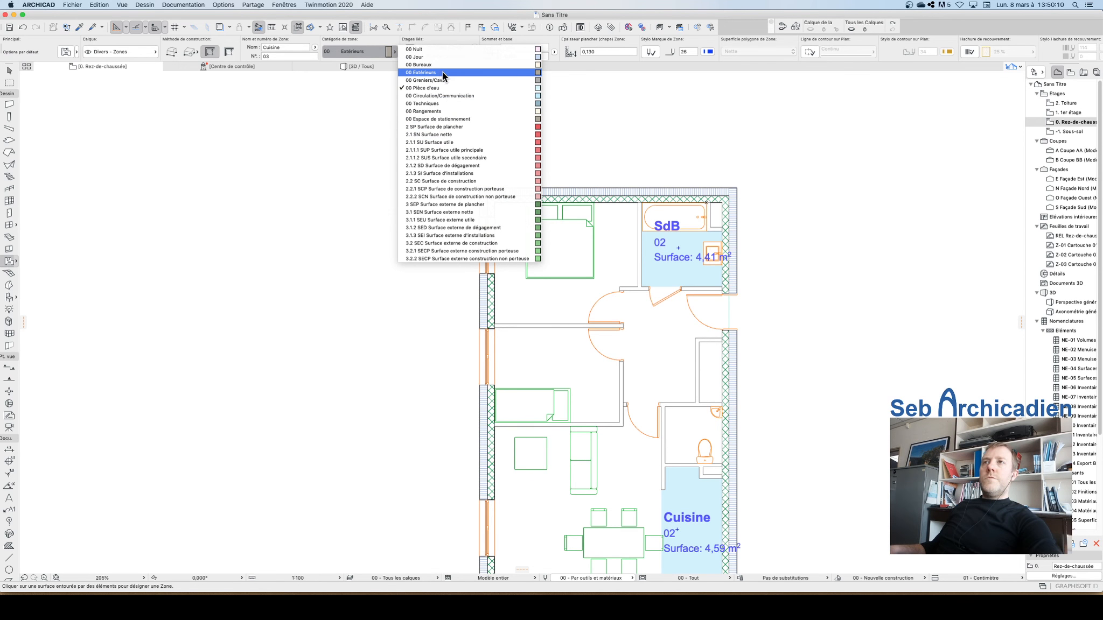
click(442, 49)
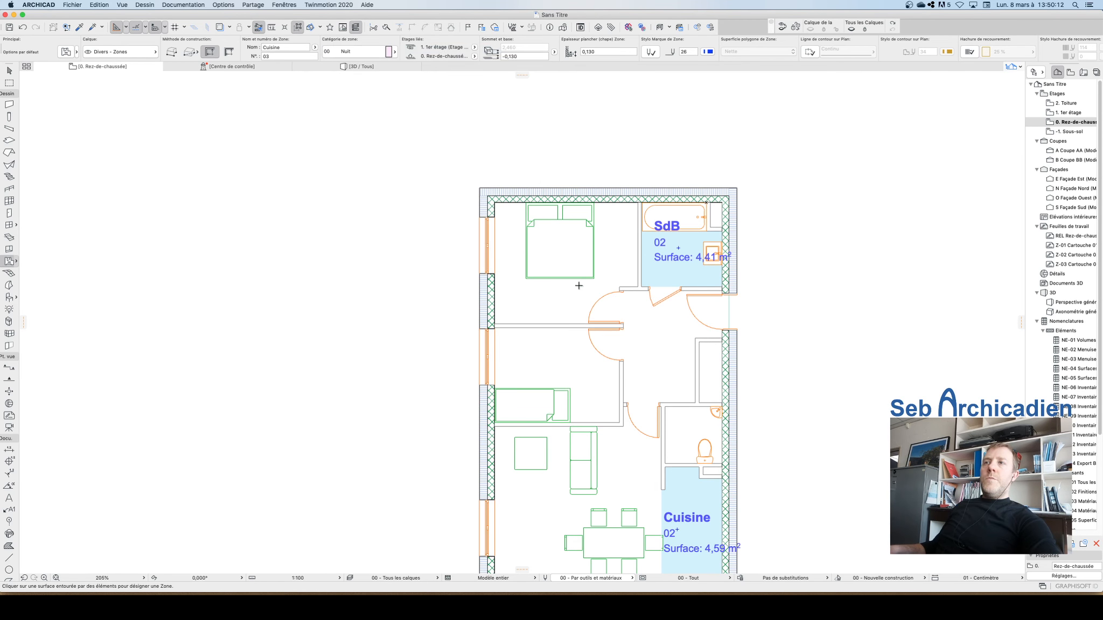
click(568, 253)
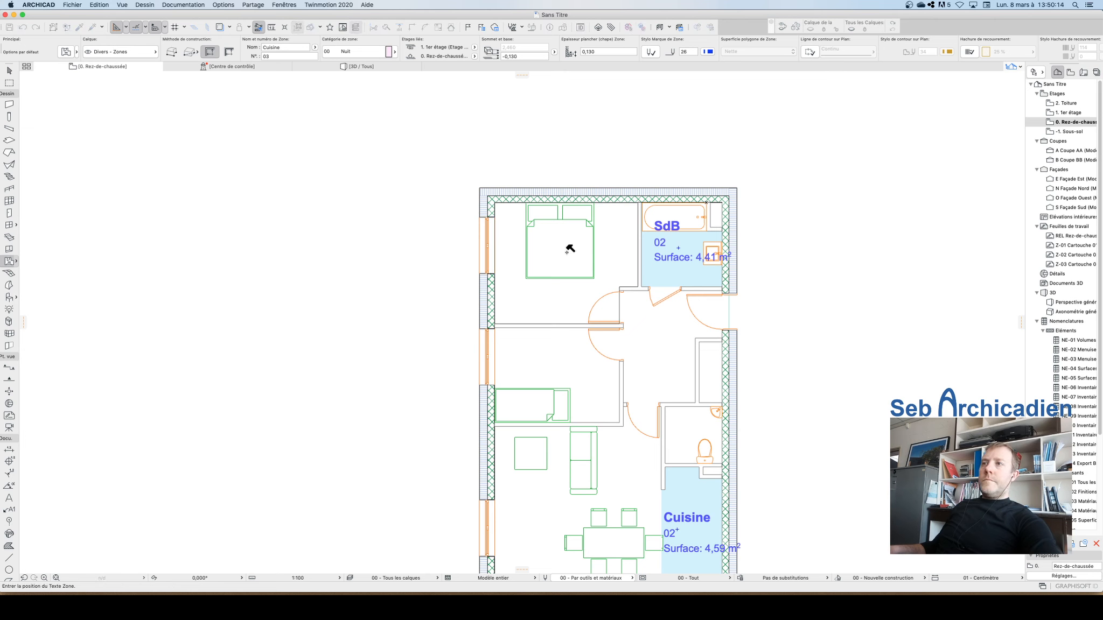
click(562, 251)
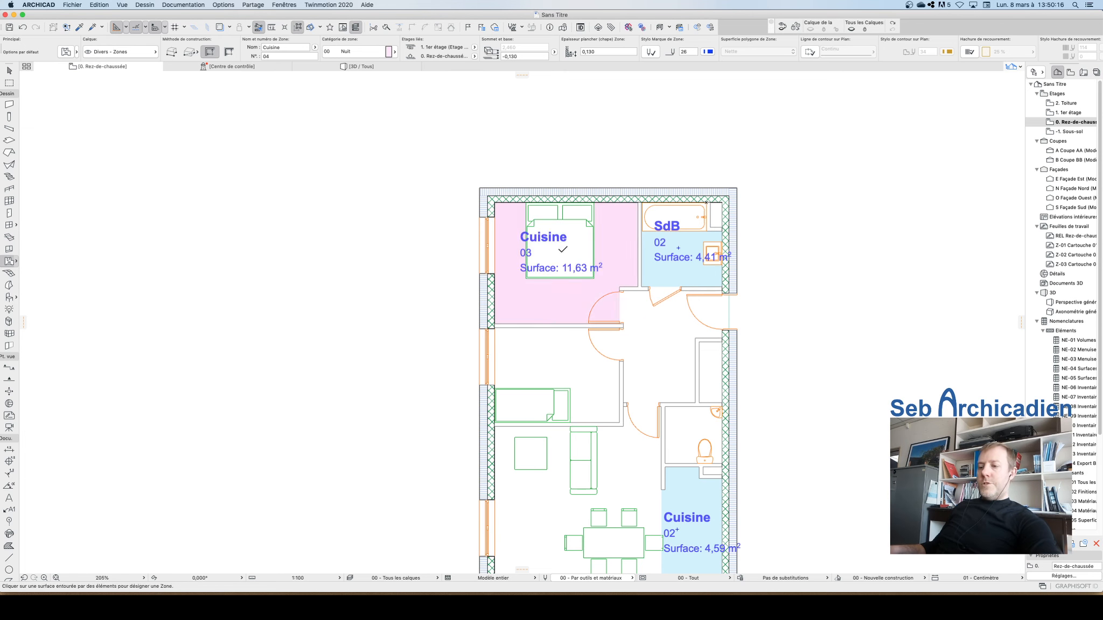
Step: Rename the upper-left bedroom zone Chambre
key(Escape)
click(562, 251)
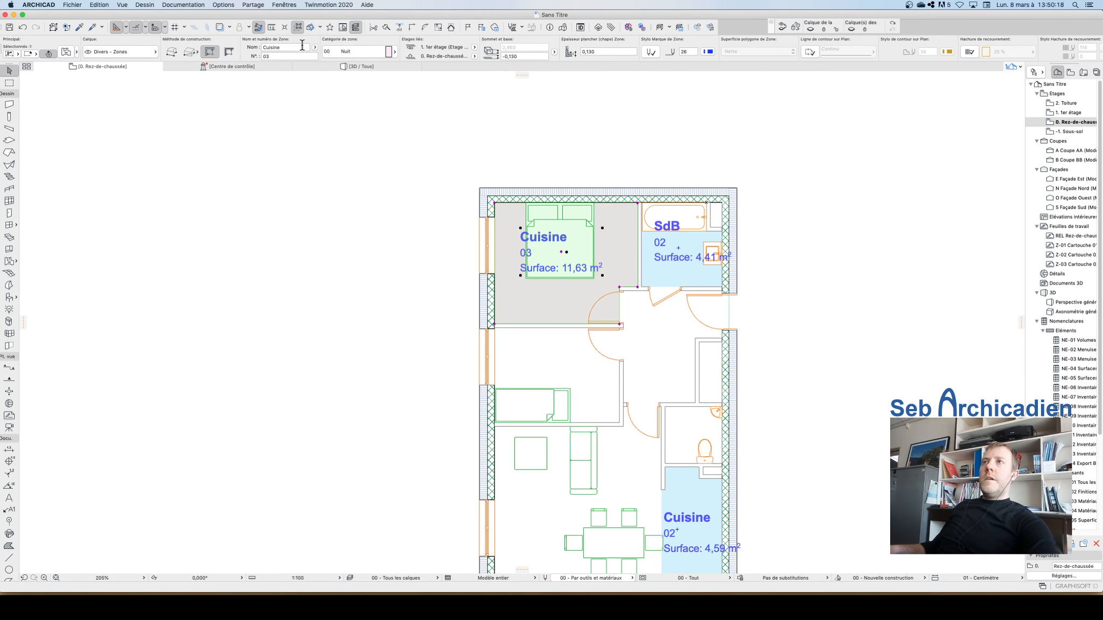
drag(281, 48, 260, 40)
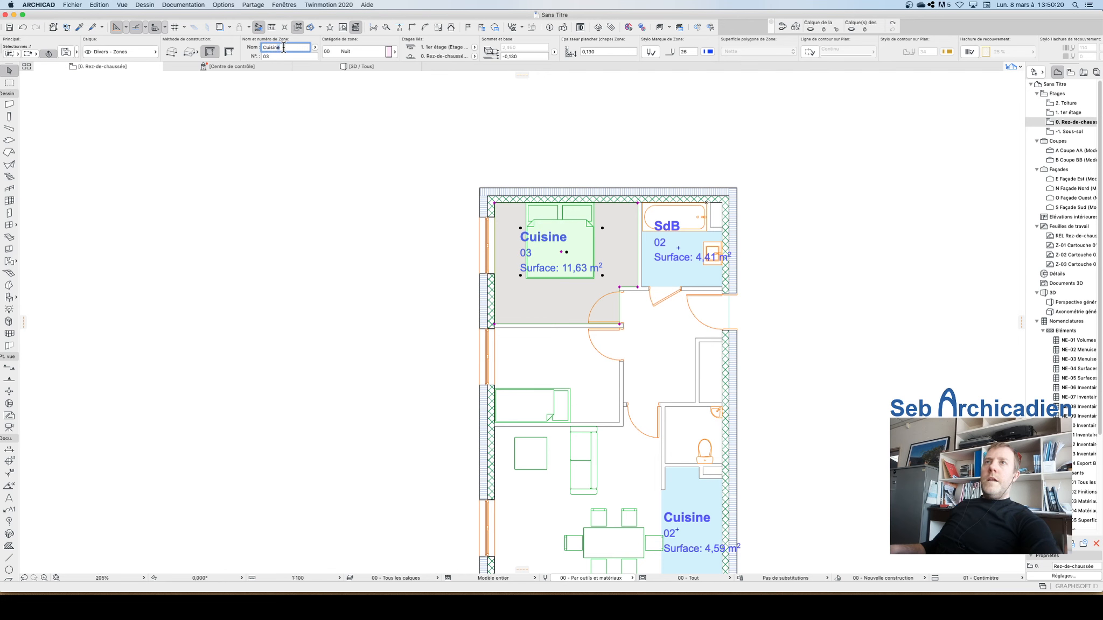
text(Chambre)
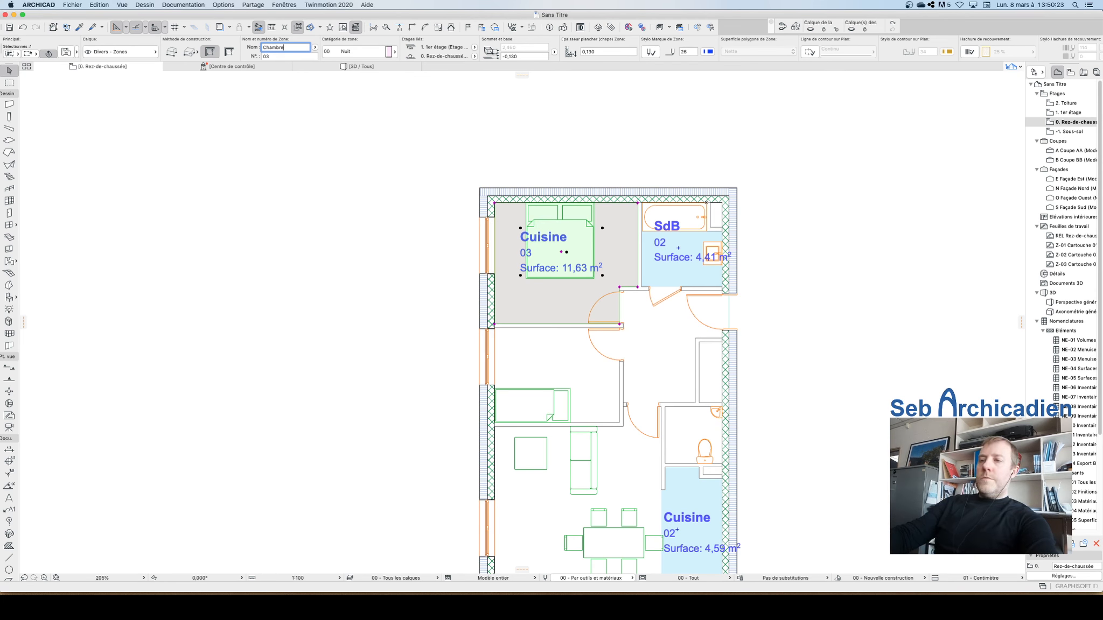
key(Return)
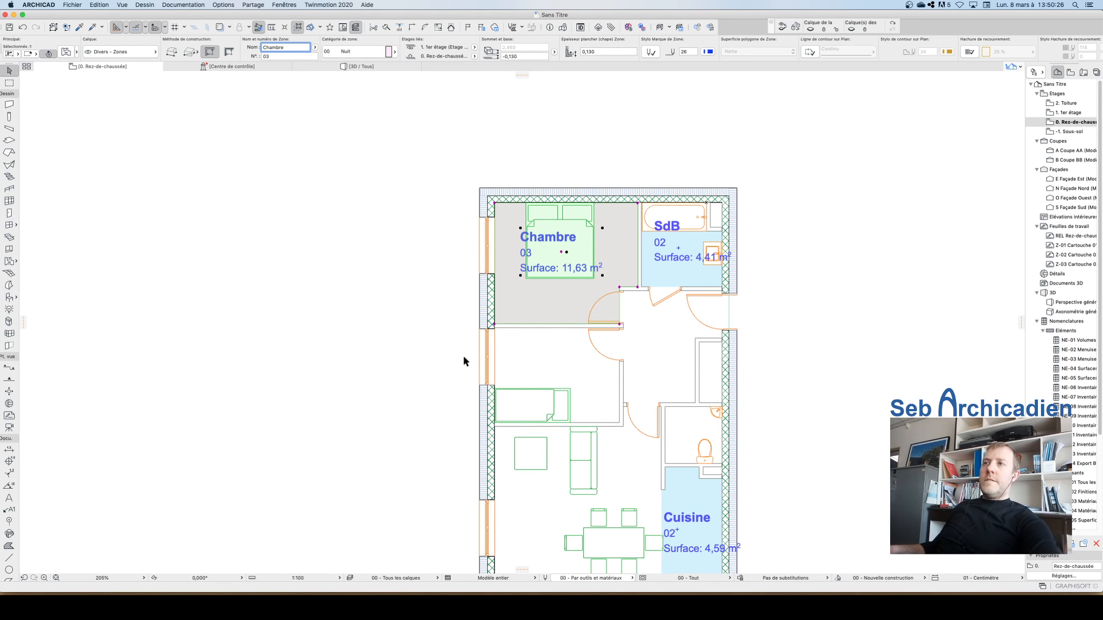
scroll(557, 220, up, 3)
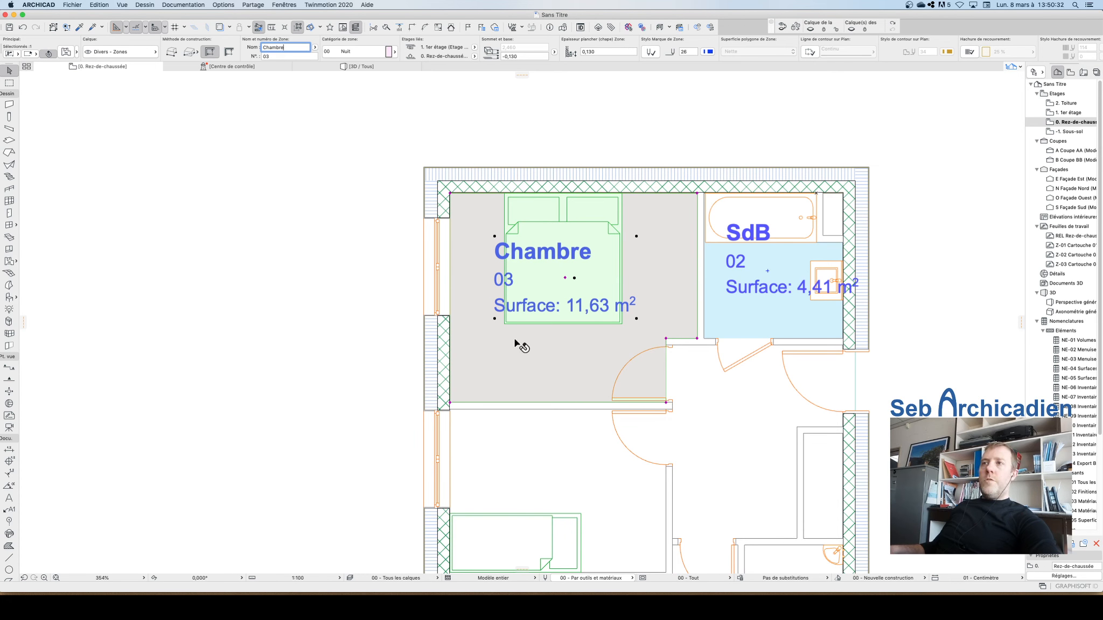
scroll(503, 213, down, 3)
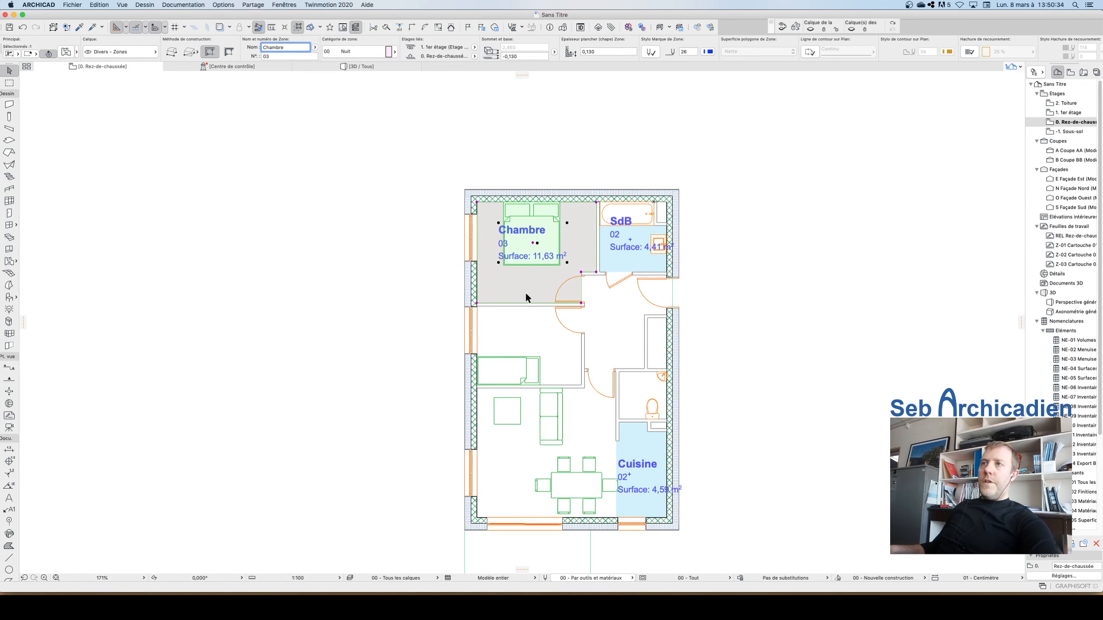
scroll(526, 298, up, 5)
scroll(504, 222, down, 2)
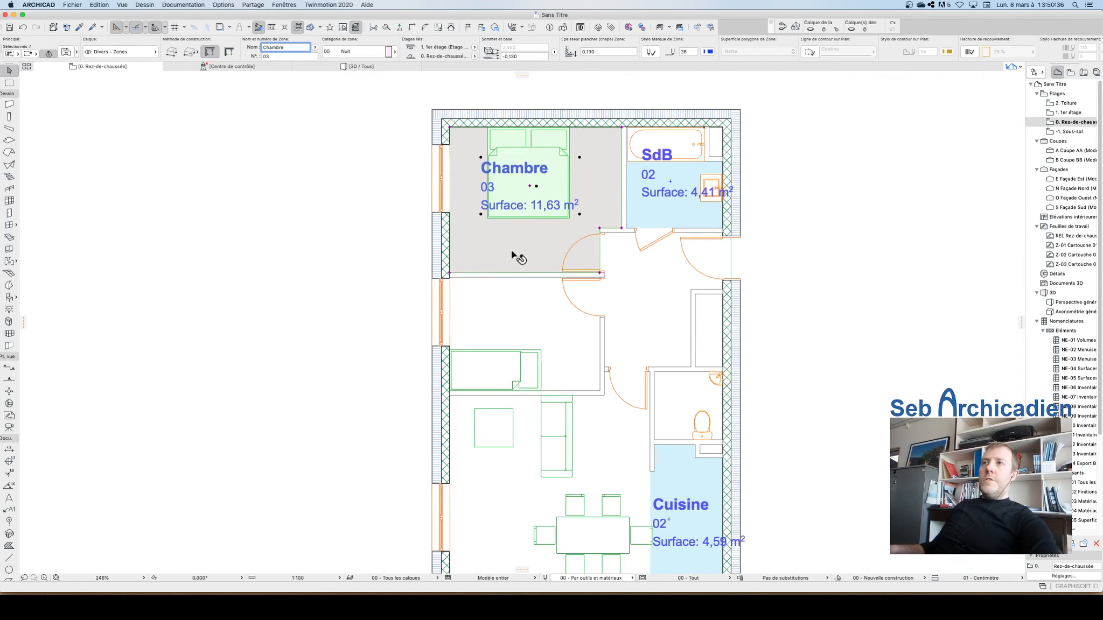
click(568, 217)
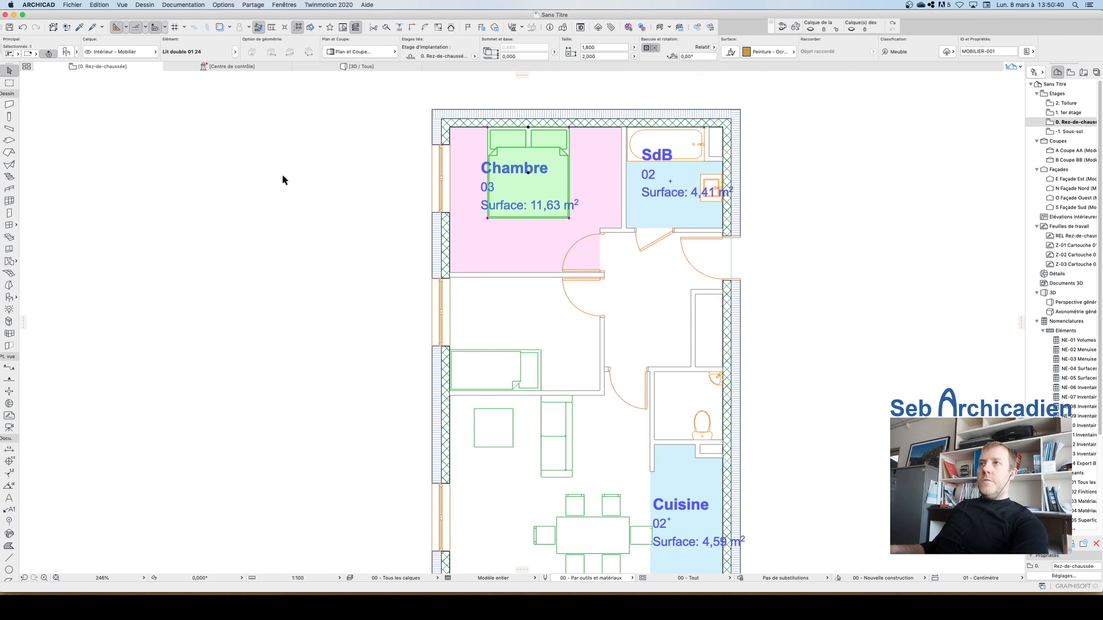
key(Delete)
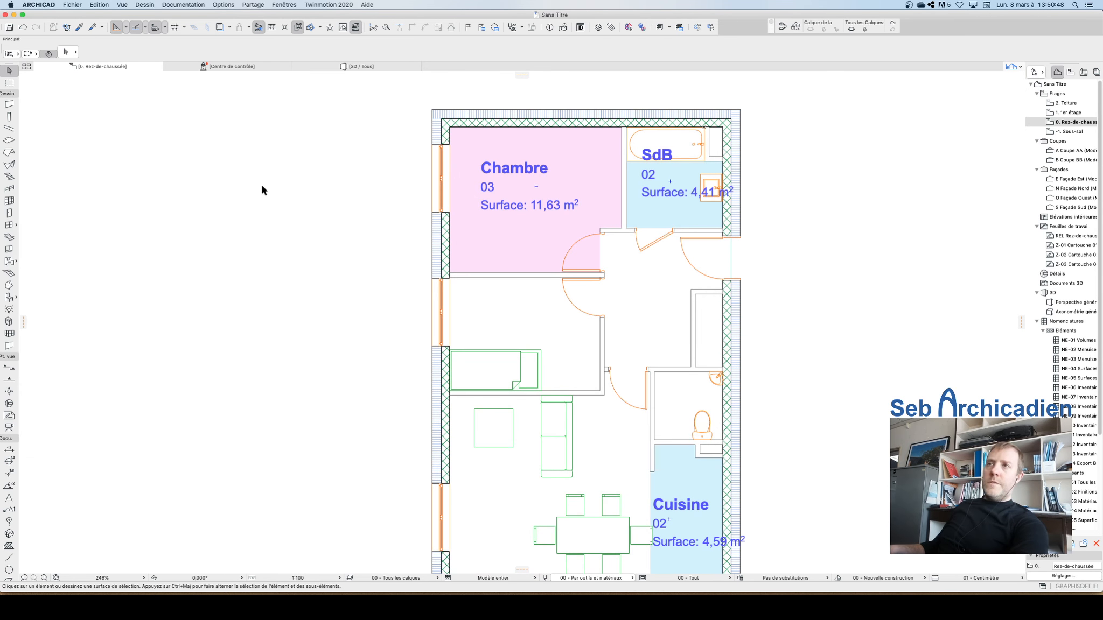
key(super+z)
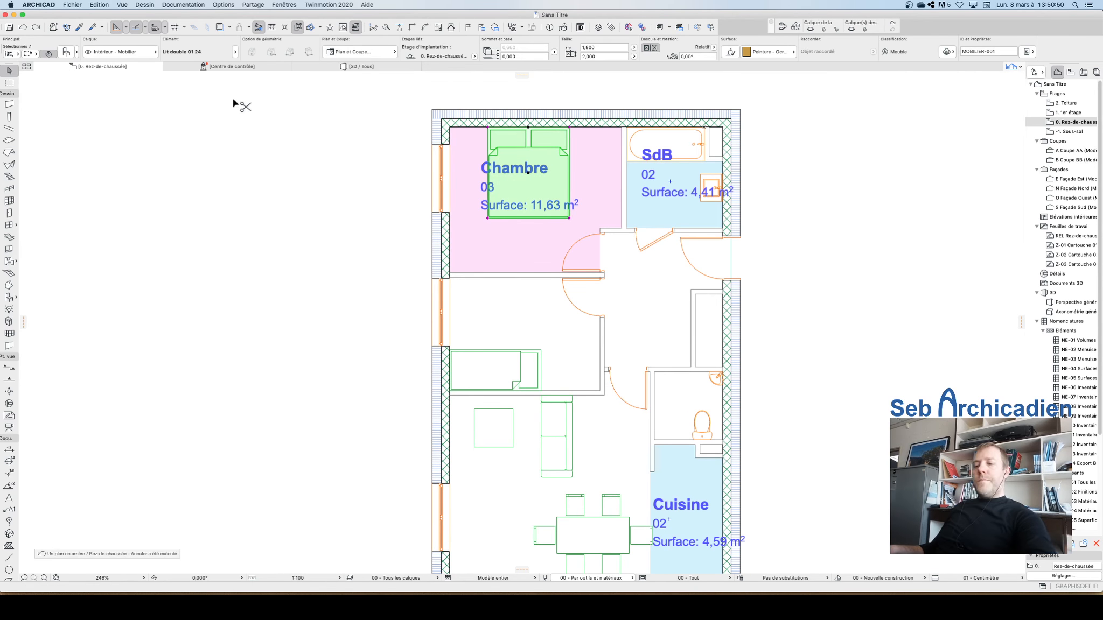
Step: Rename the upper-left bedroom zone Chambre 1
click(325, 229)
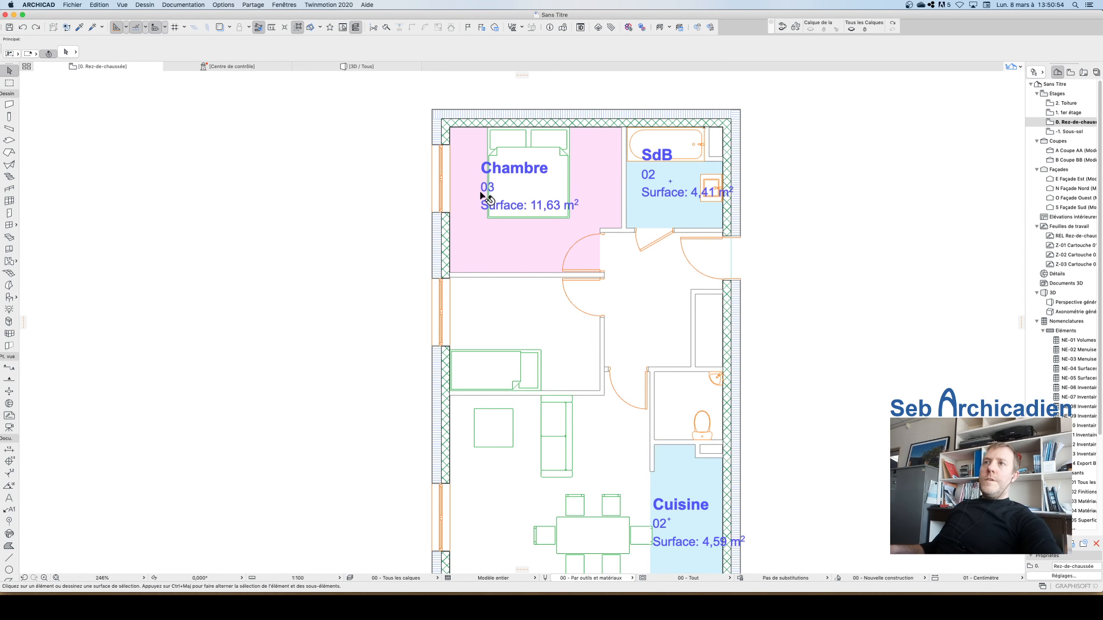
click(498, 249)
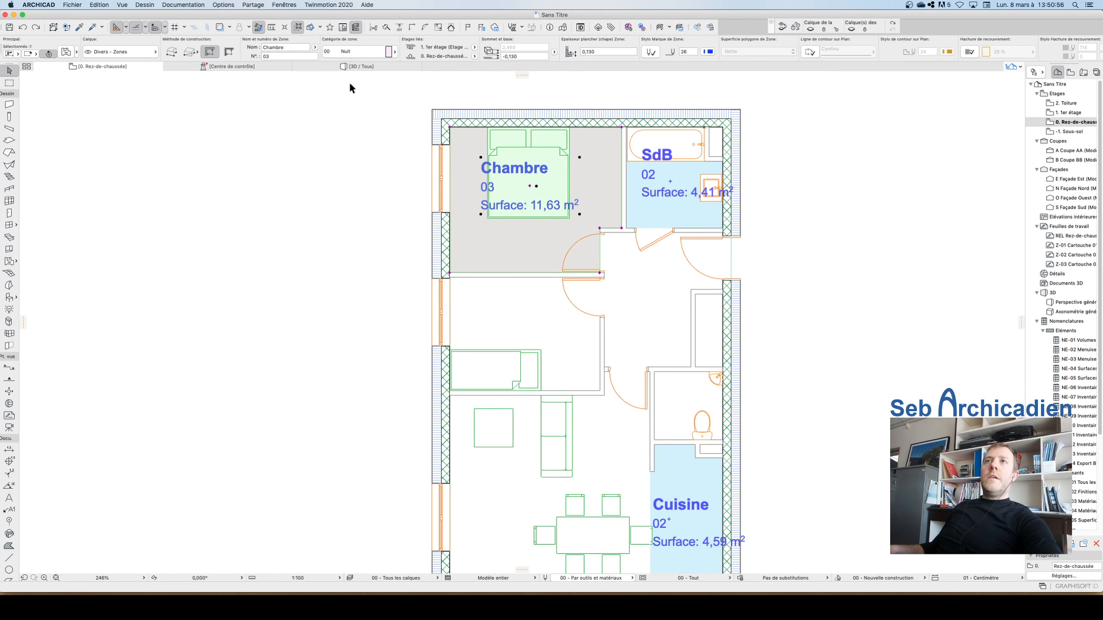
click(378, 217)
click(528, 244)
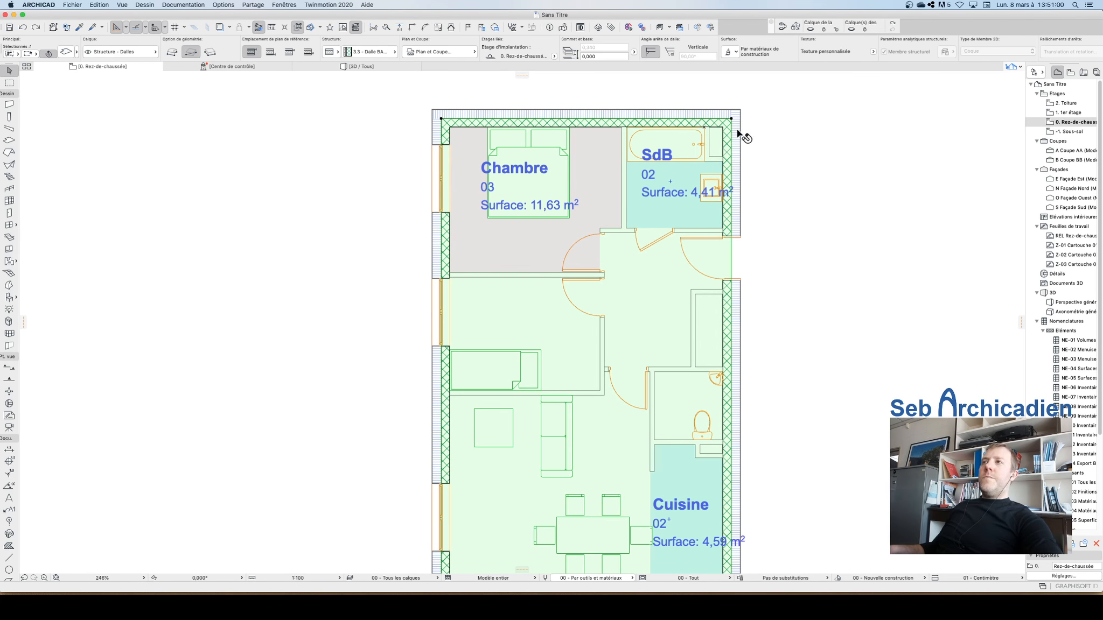
click(556, 246)
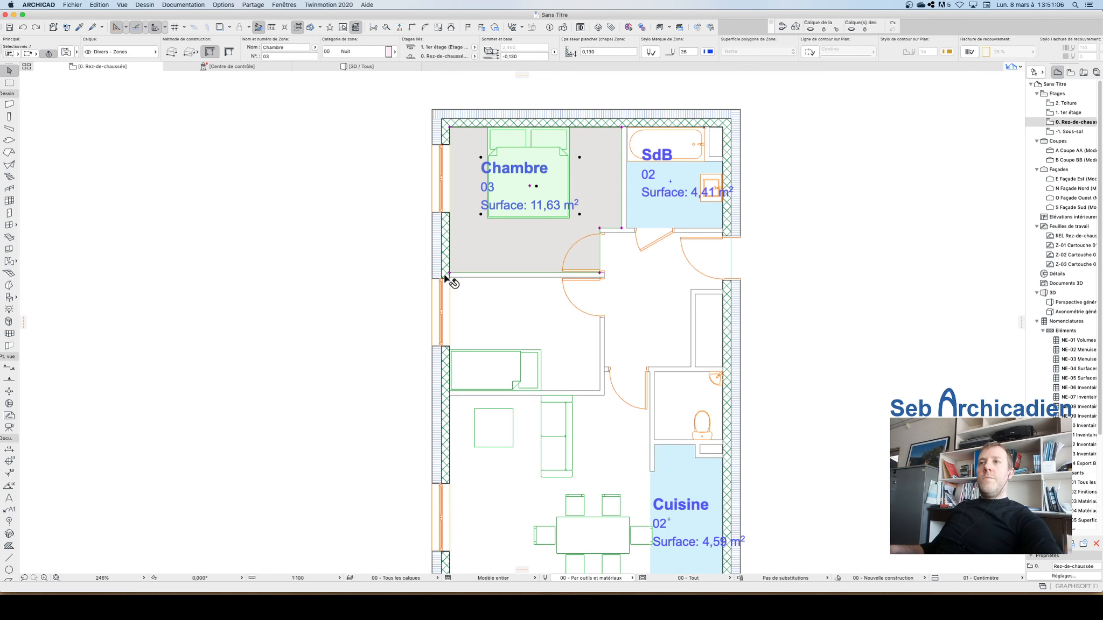
click(306, 179)
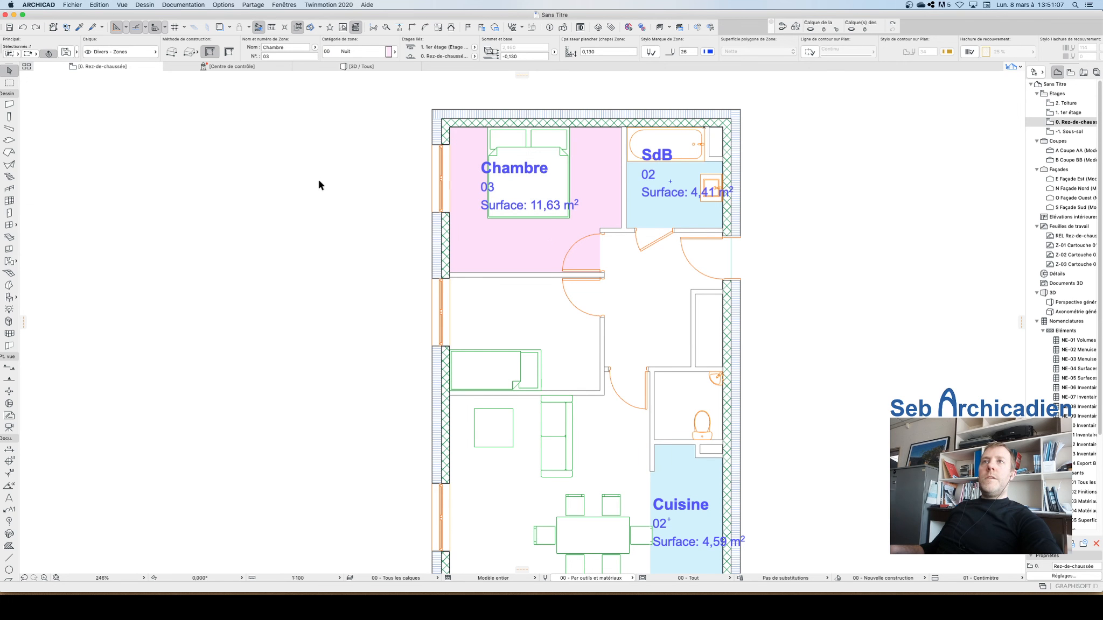
click(487, 255)
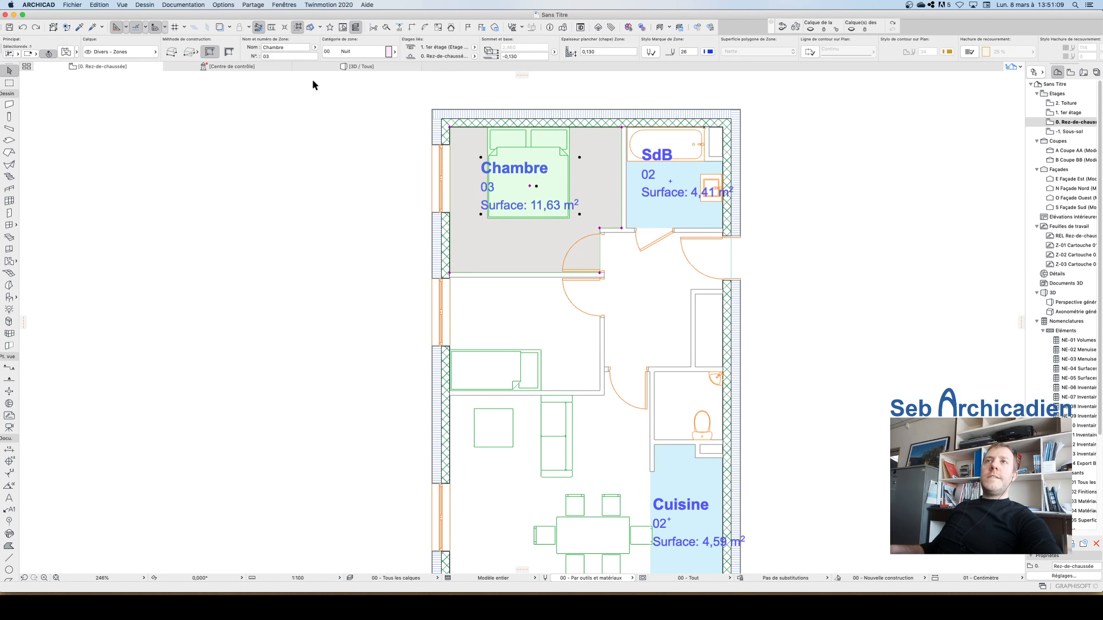
click(299, 47)
text(1)
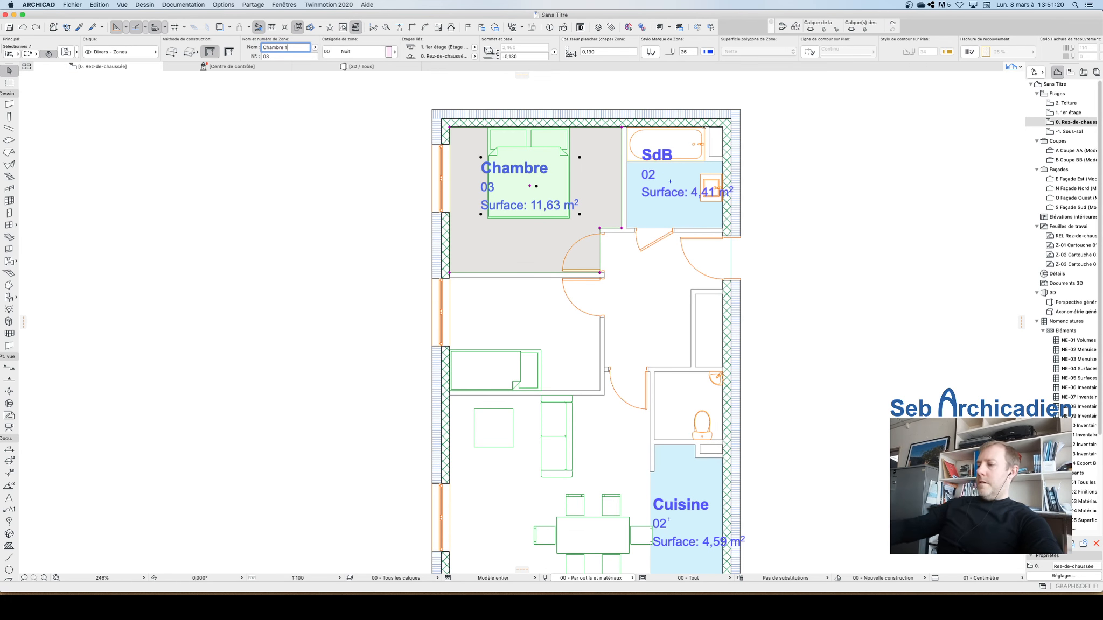
key(Return)
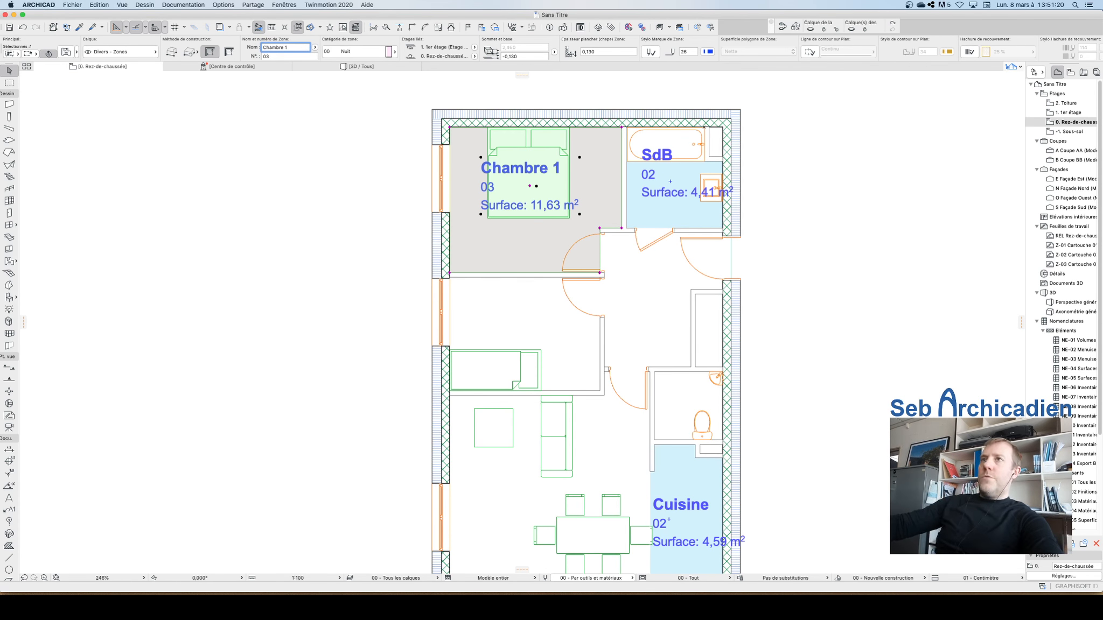
Step: Create a zone in the second bedroom below and name it Chambre 2
alt+click(532, 186)
key(Escape)
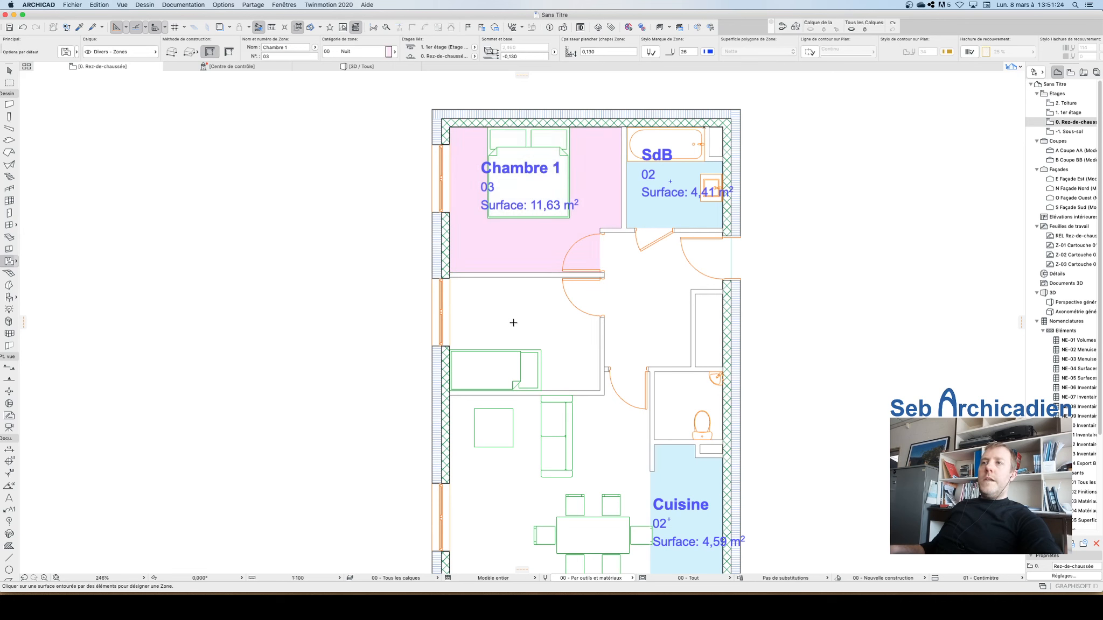
click(517, 321)
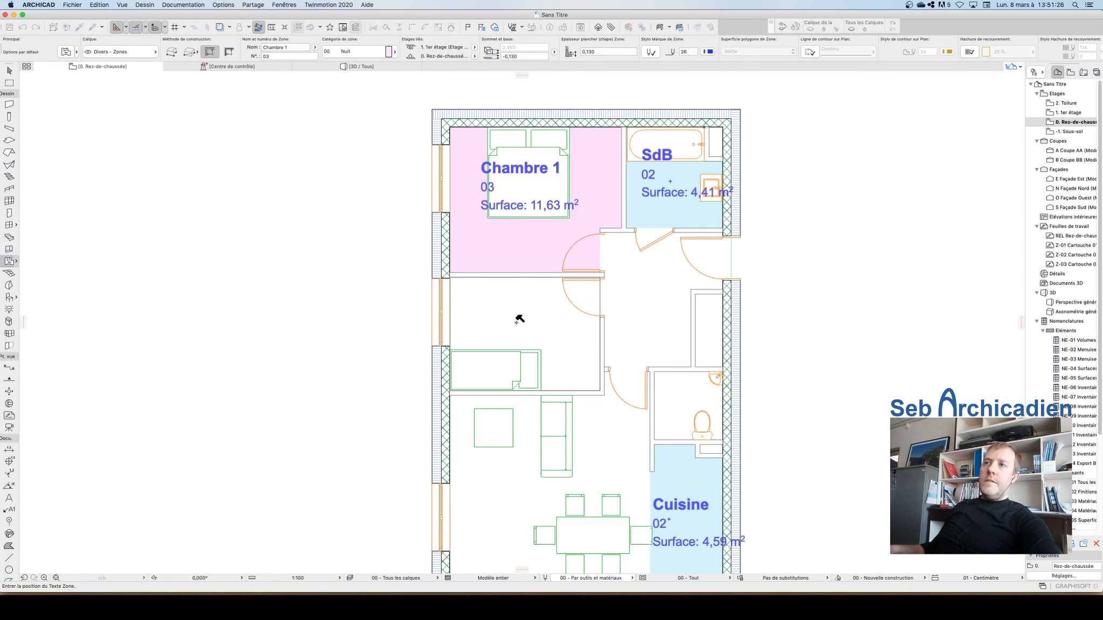
key(Escape)
click(555, 380)
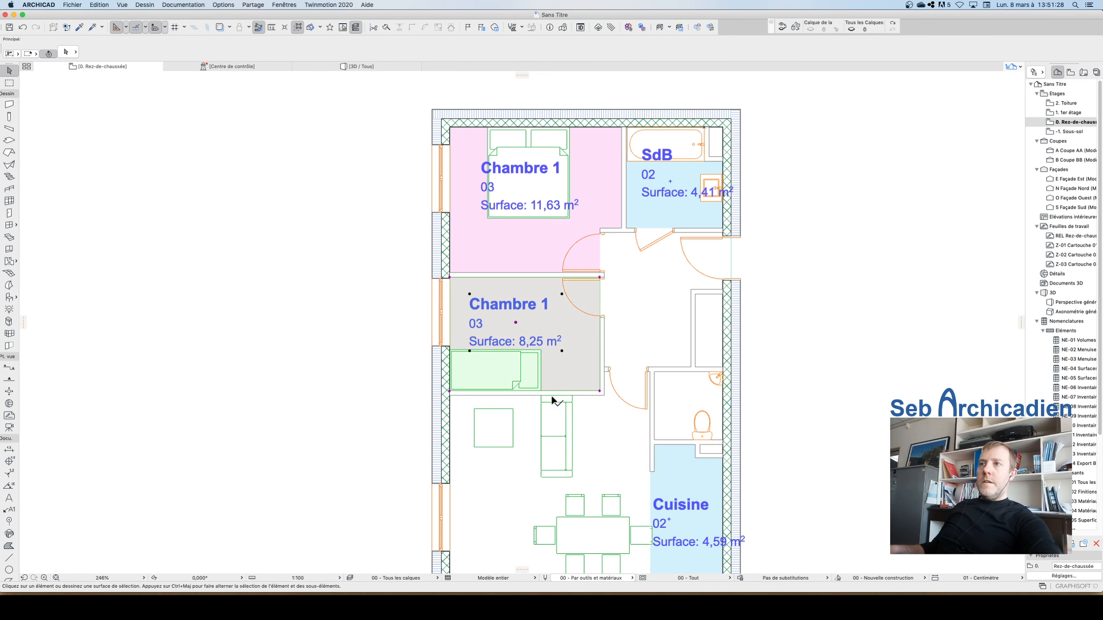
click(294, 45)
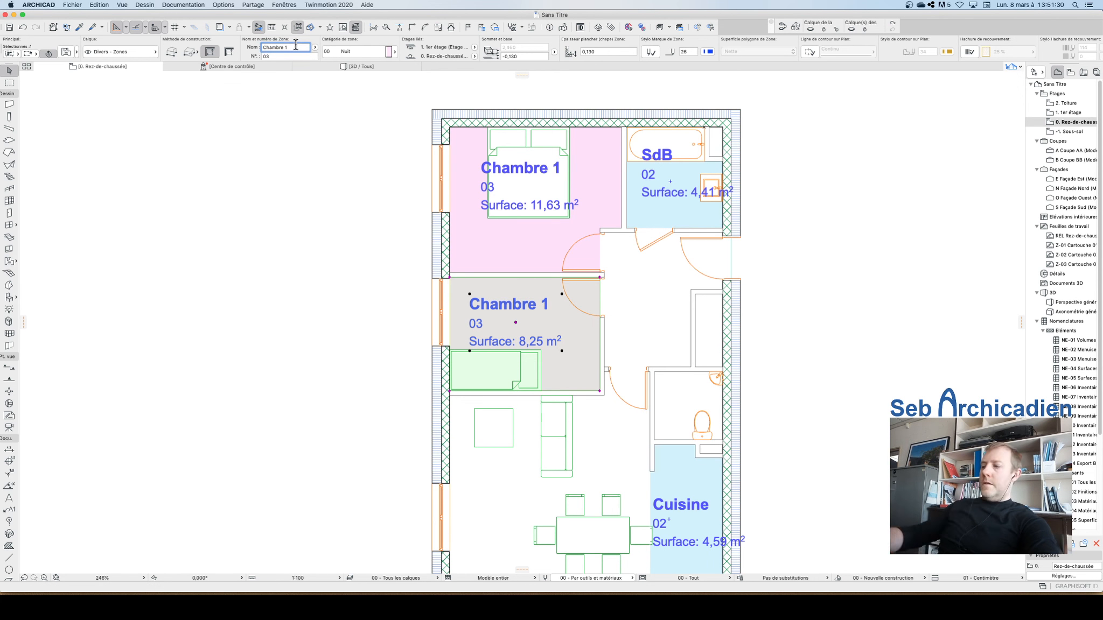
text(Chambre 2)
key(Return)
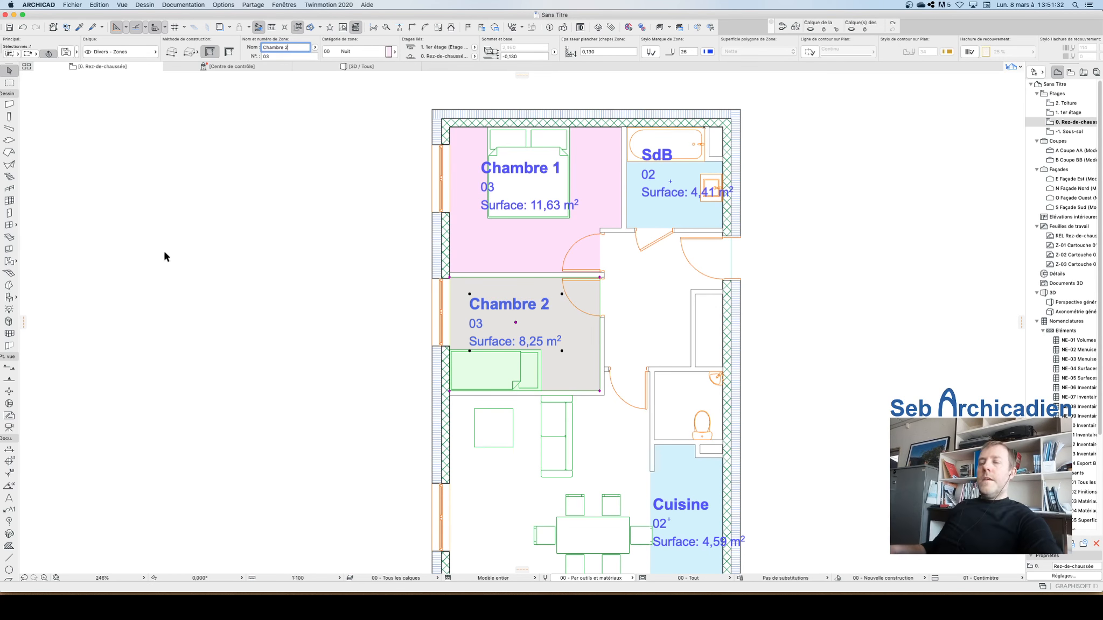
key(Escape)
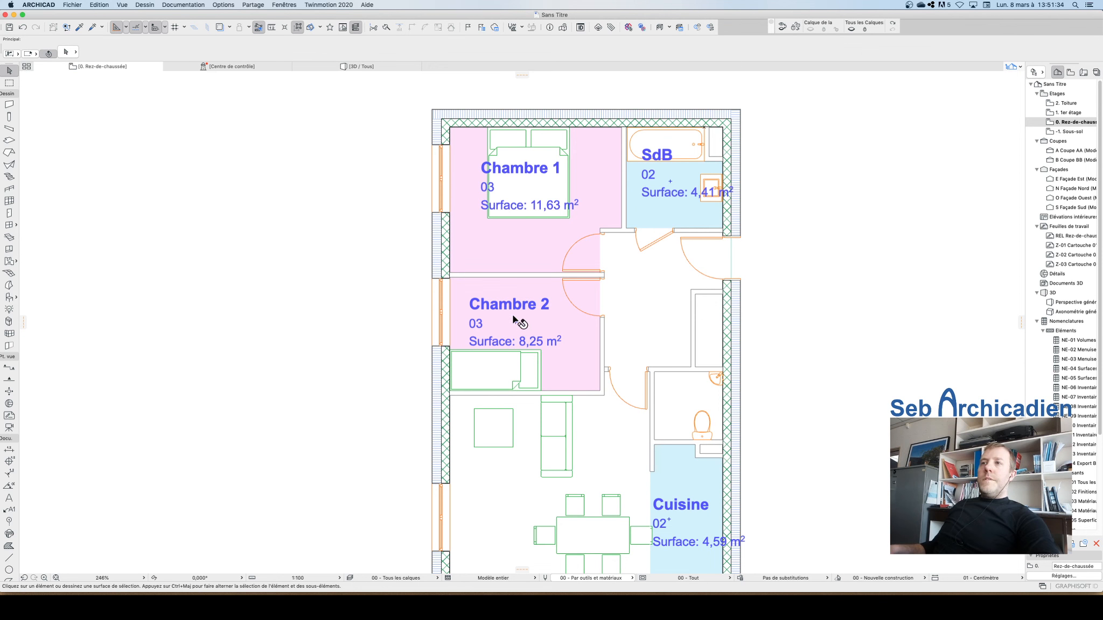
Step: Create a zone in the living room with its category set to 00 Jour
click(518, 319)
alt+click(519, 320)
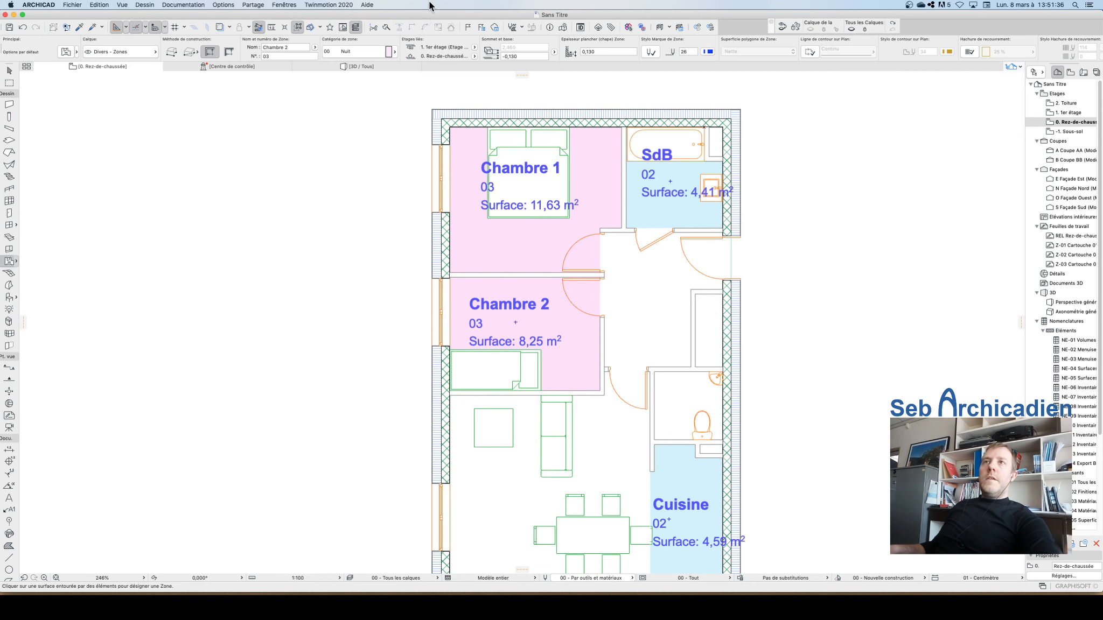
click(361, 50)
click(428, 57)
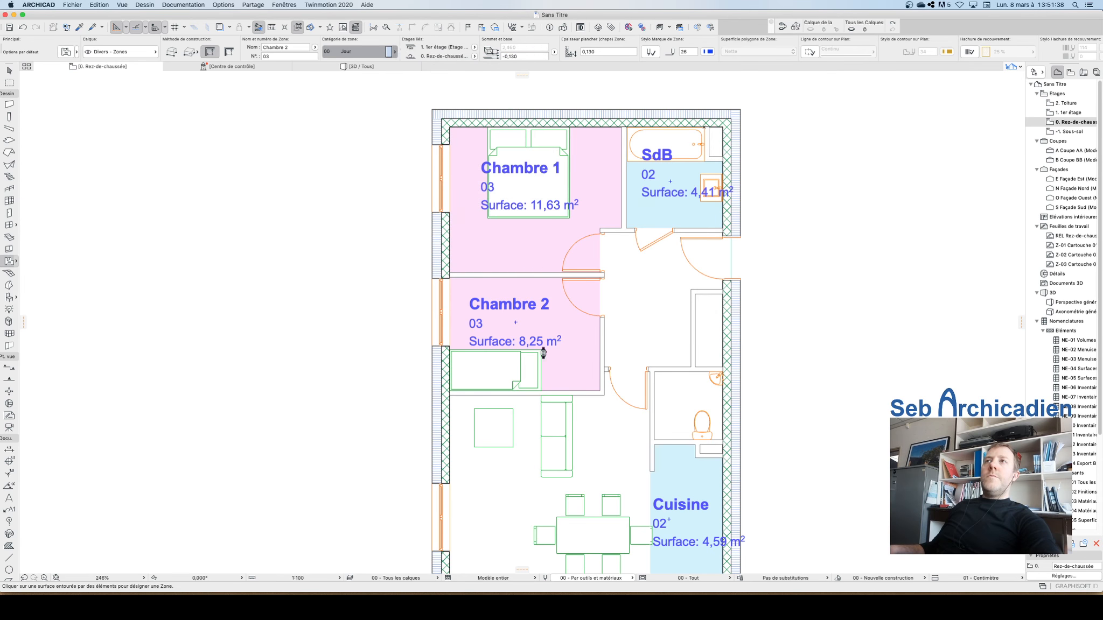
scroll(553, 282, down, 5)
scroll(549, 389, up, 5)
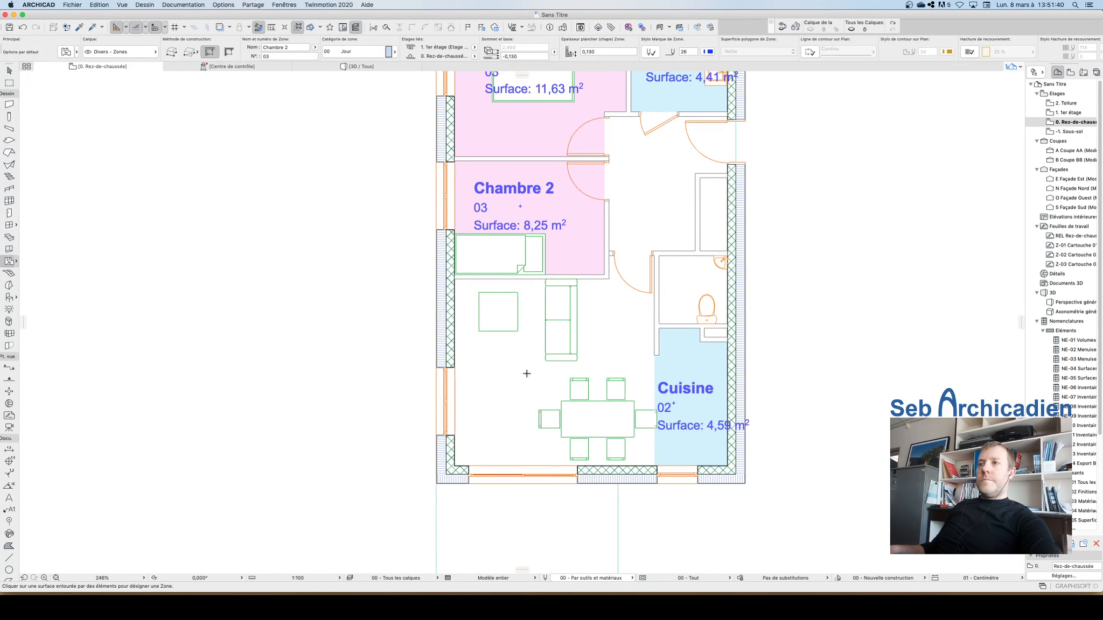
click(527, 373)
click(527, 373)
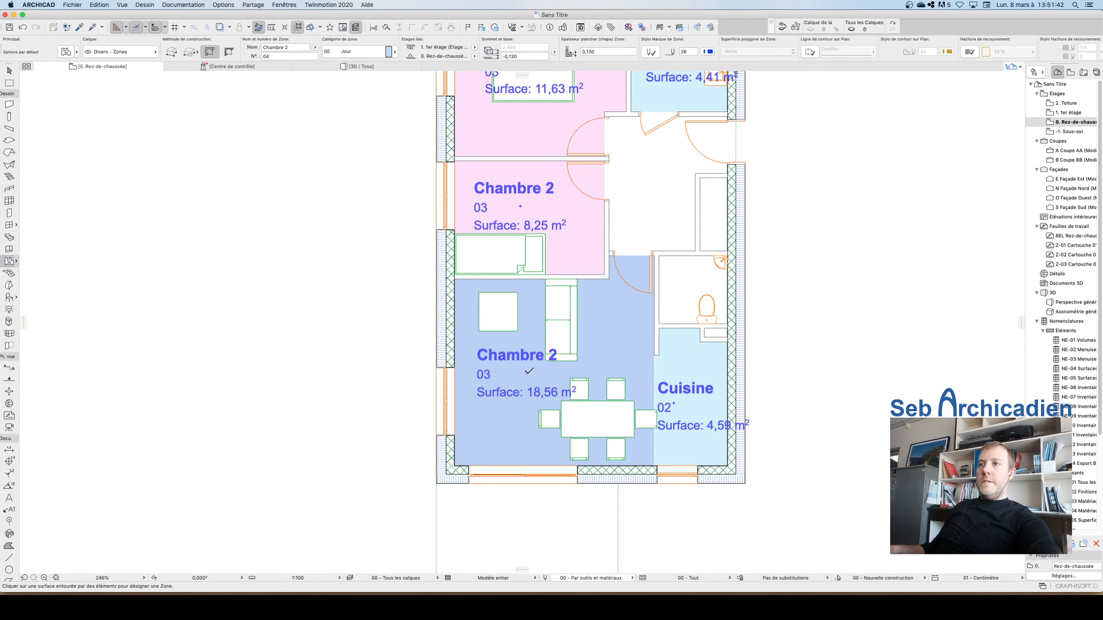
Step: Rename the living room zone Sejour salon
key(Escape)
click(527, 374)
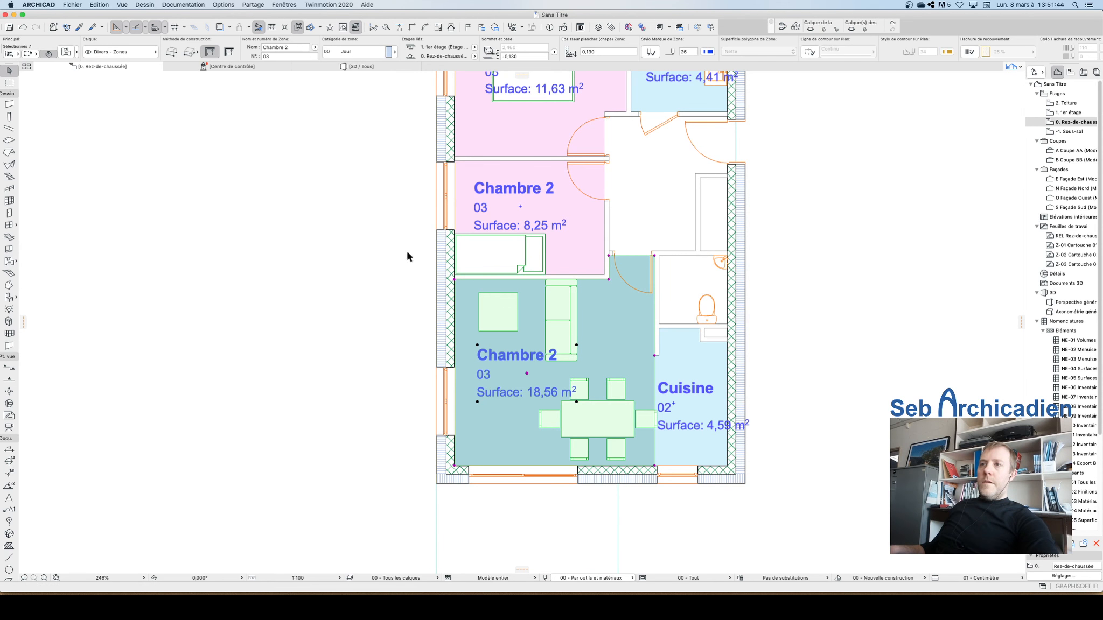
drag(274, 47, 263, 47)
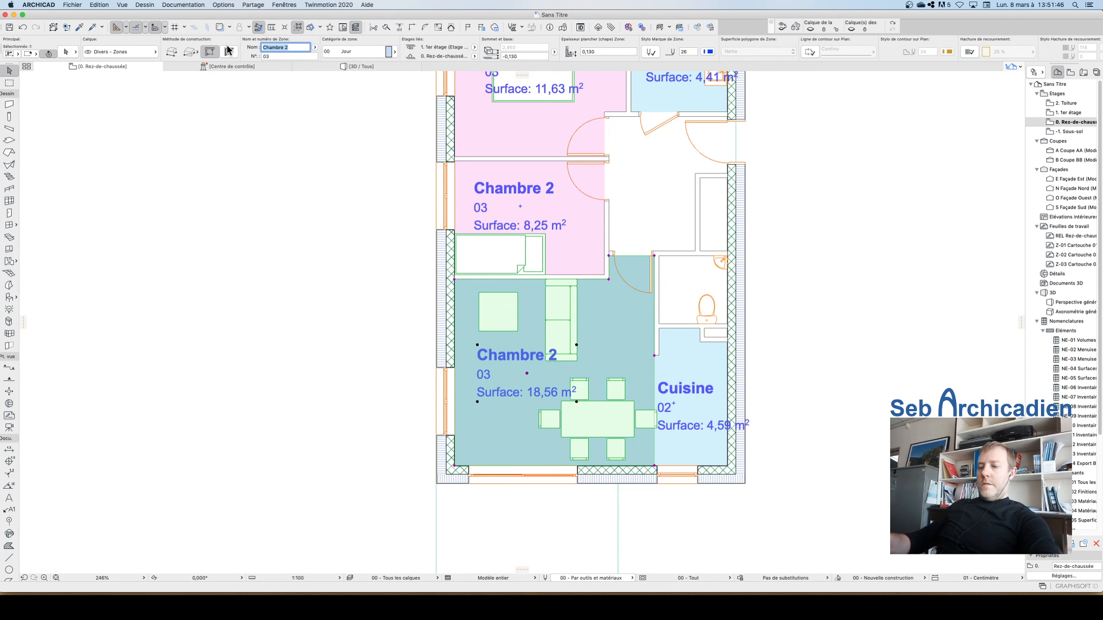
text(S)
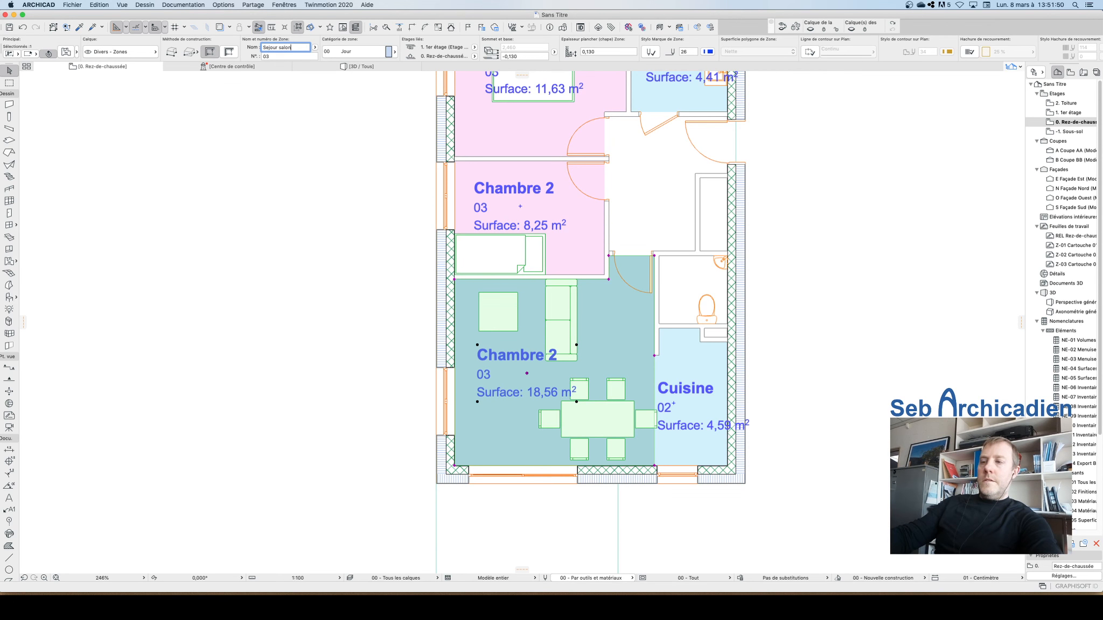
text(ejour salon)
key(Return)
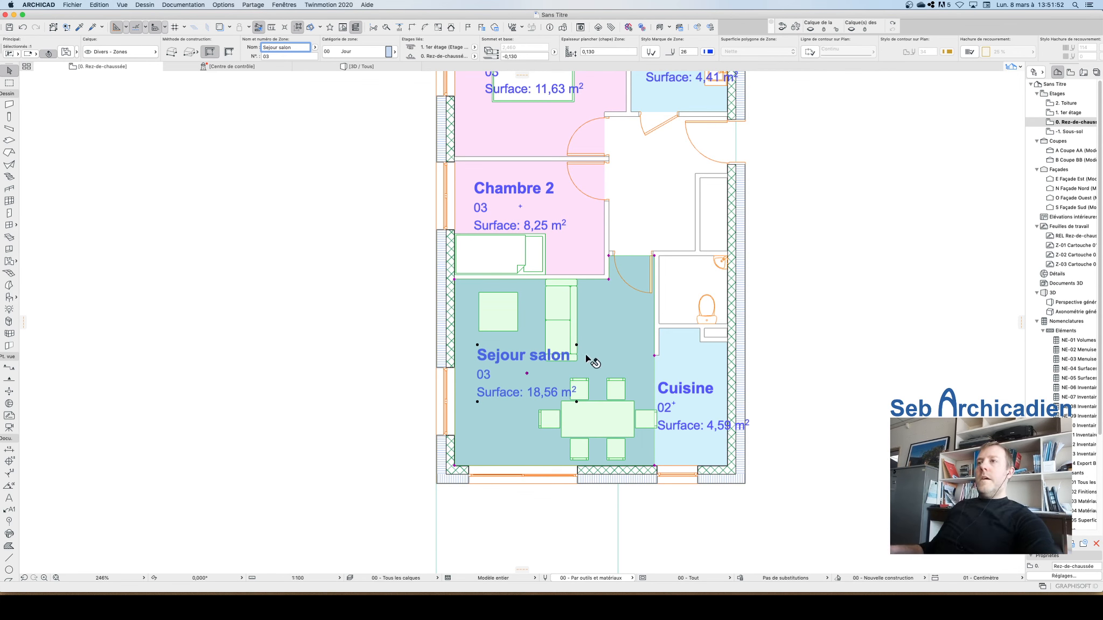
Step: Create a zone in the entrance hall and rename it Entrée
key(Escape)
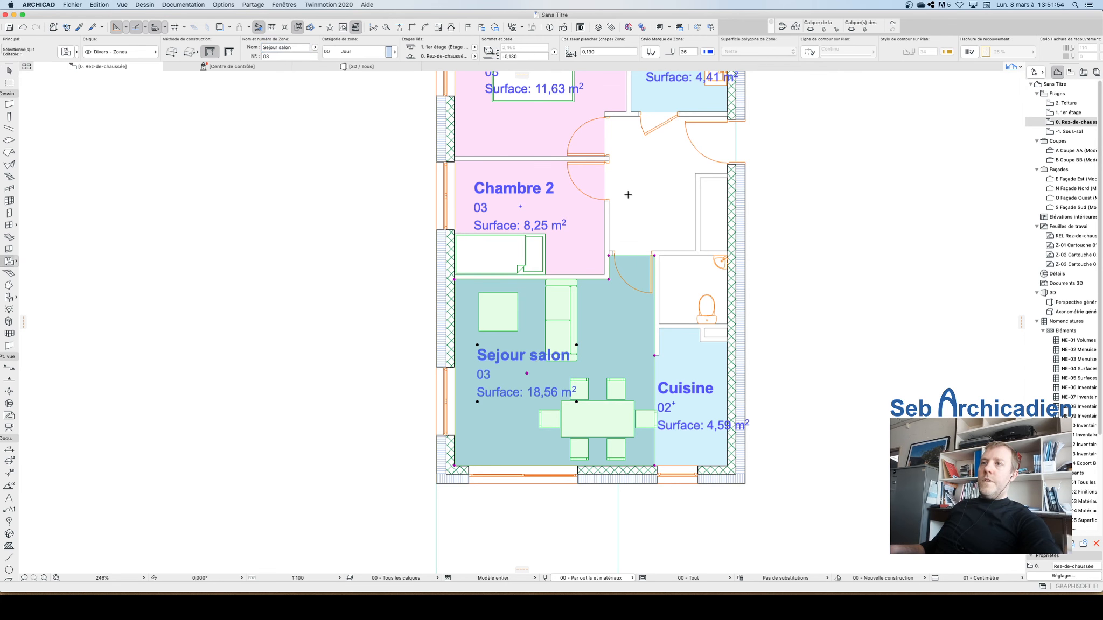
click(652, 182)
click(653, 179)
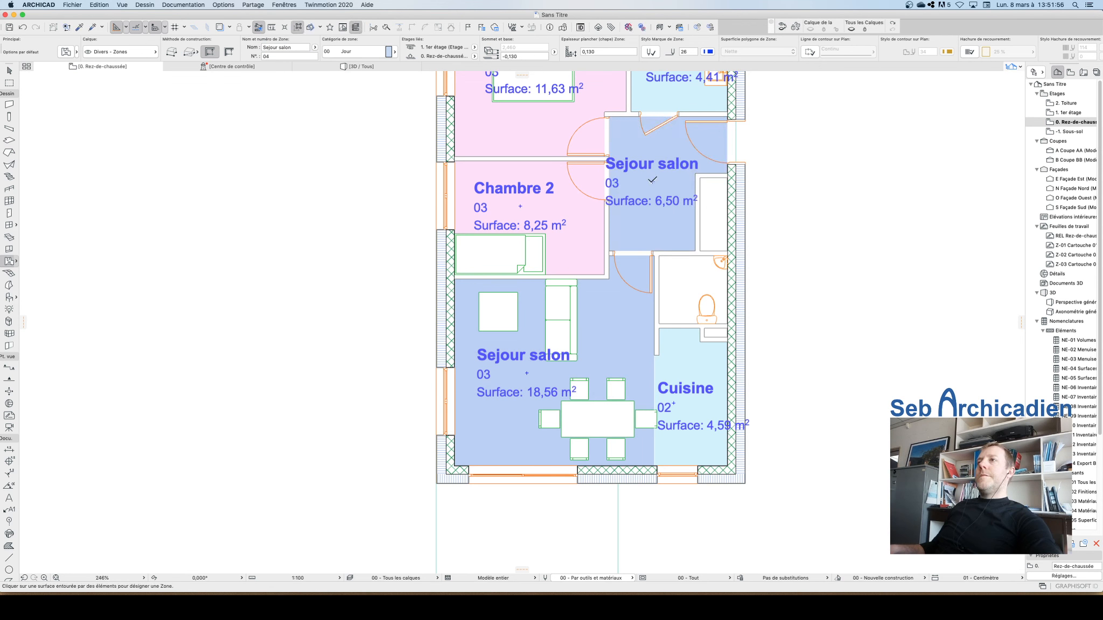
key(Escape)
click(664, 185)
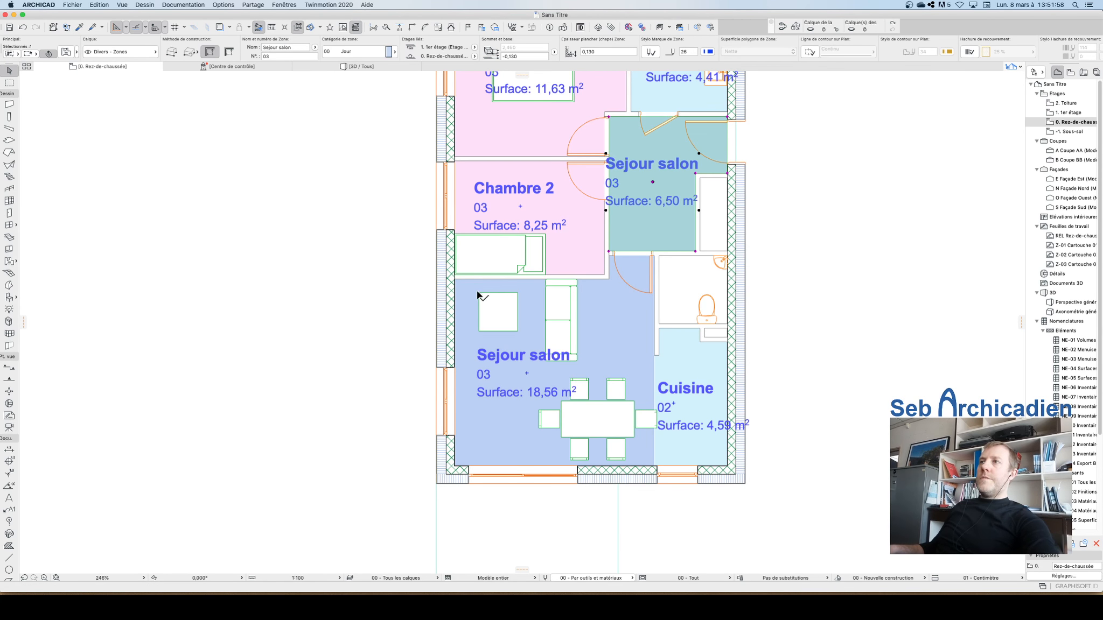
click(297, 48)
text(Entrée)
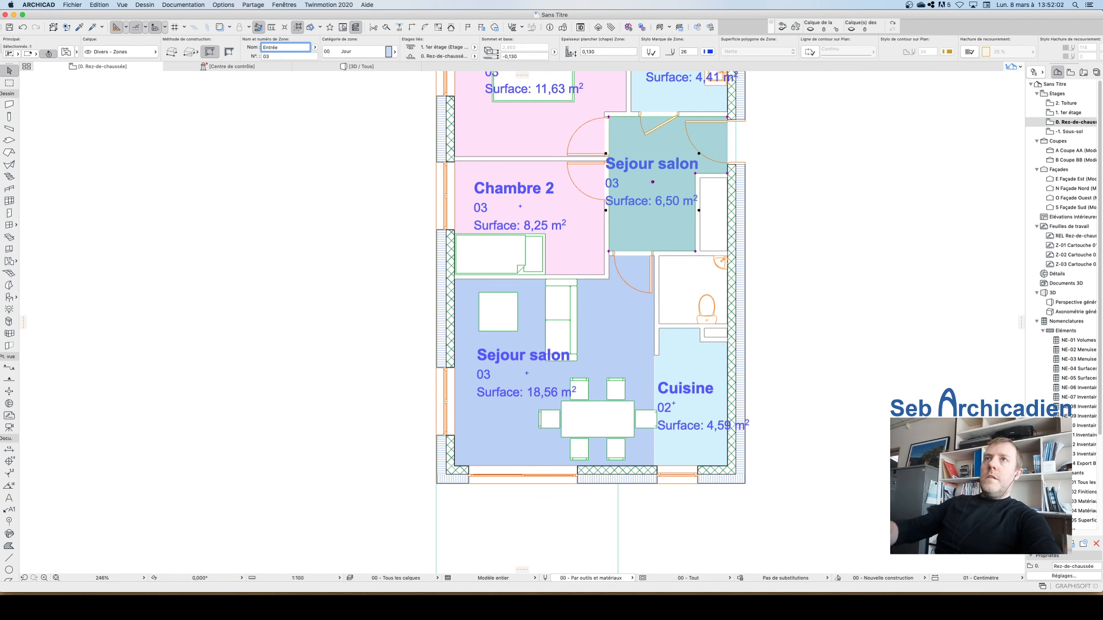
key(Return)
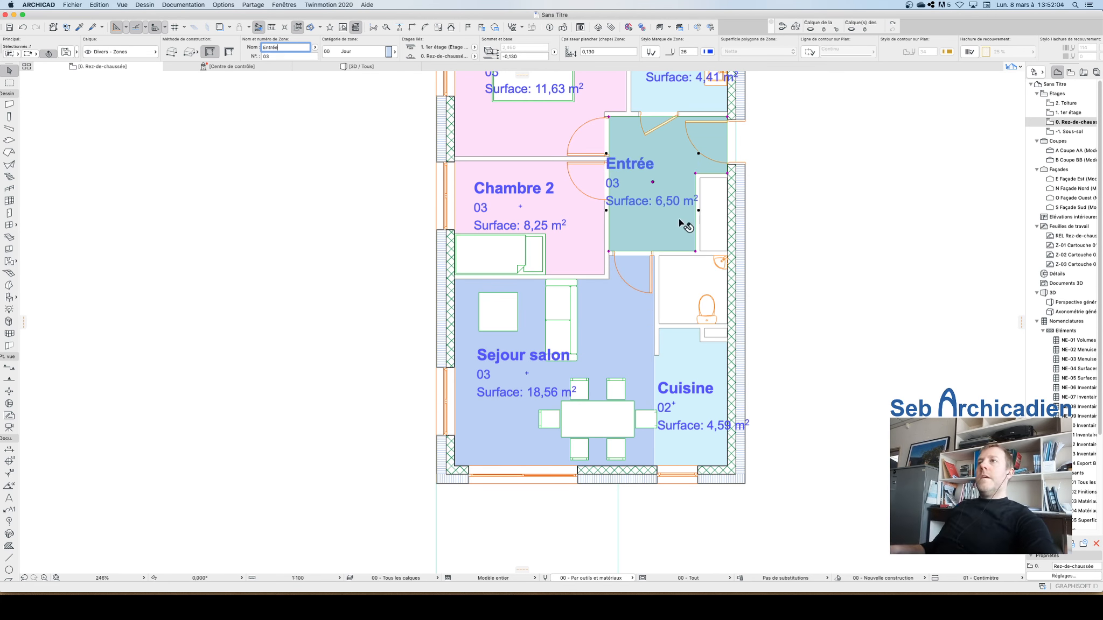
Step: Create a zone in the WC room using the kitchen zone's settings
scroll(571, 352, down, 5)
scroll(603, 320, up, 4)
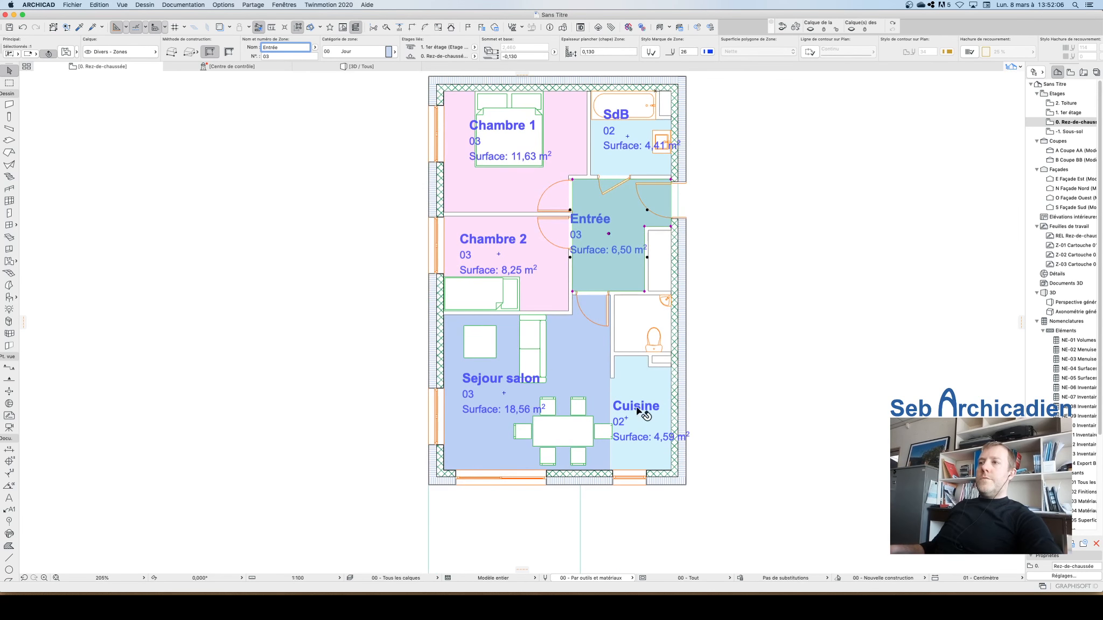
click(631, 421)
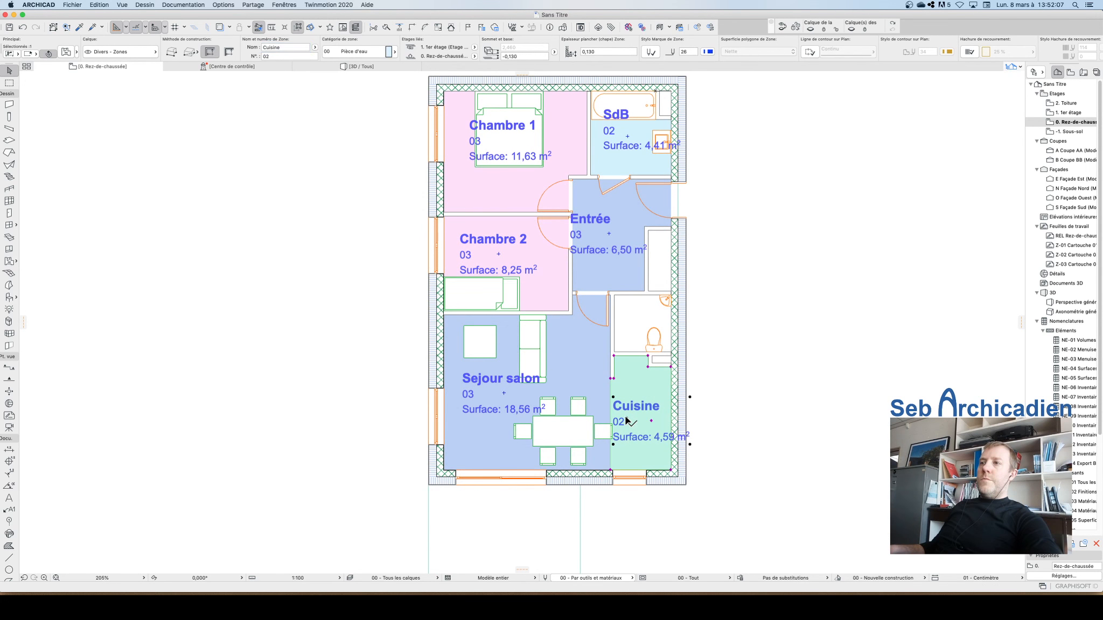
click(637, 319)
click(639, 320)
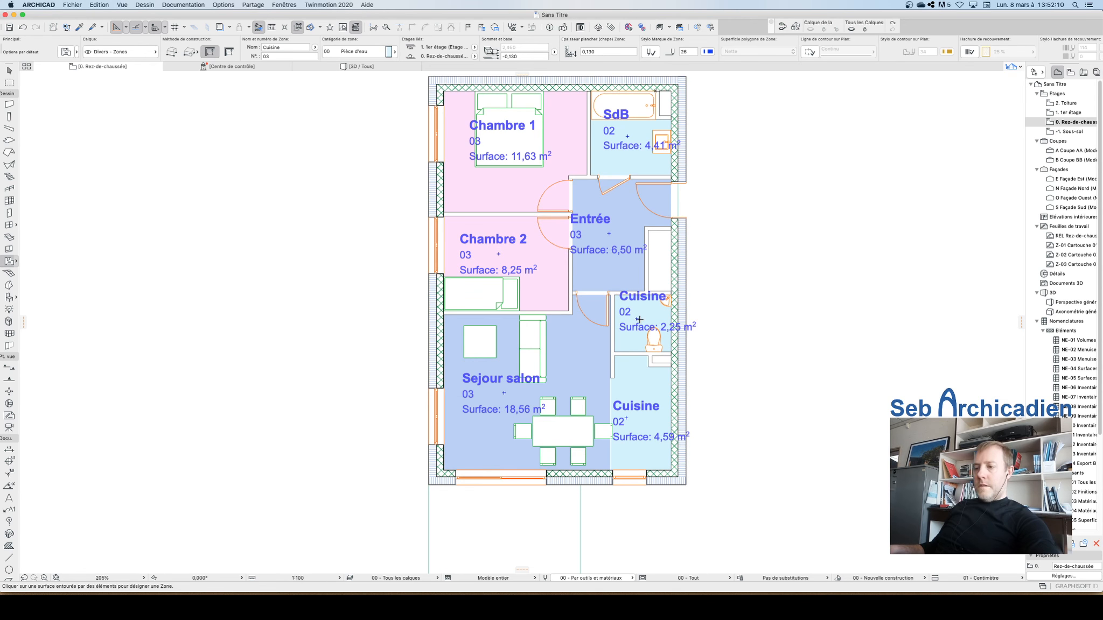
key(w)
click(654, 337)
click(638, 319)
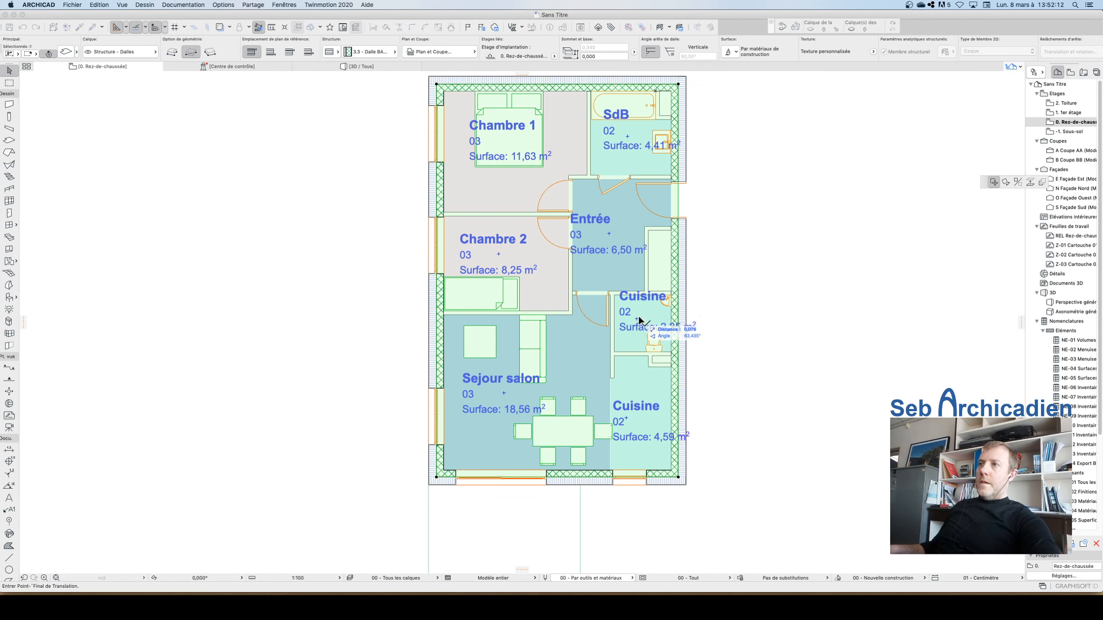
key(Escape)
Step: Rename the WC room's zone Wc
click(637, 319)
scroll(662, 295, up, 1)
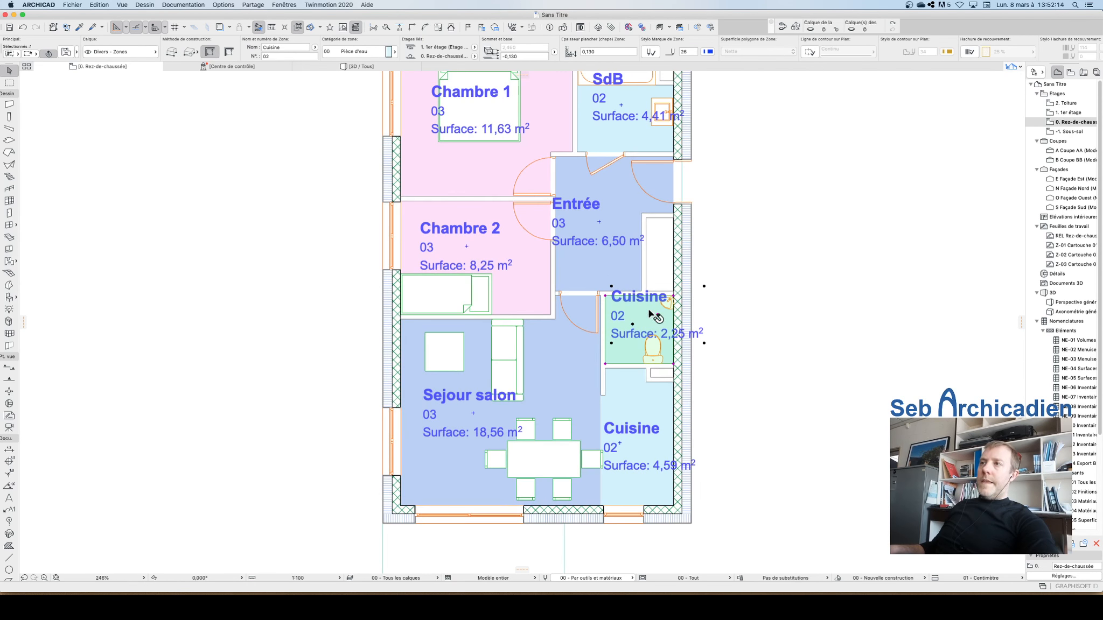
click(284, 48)
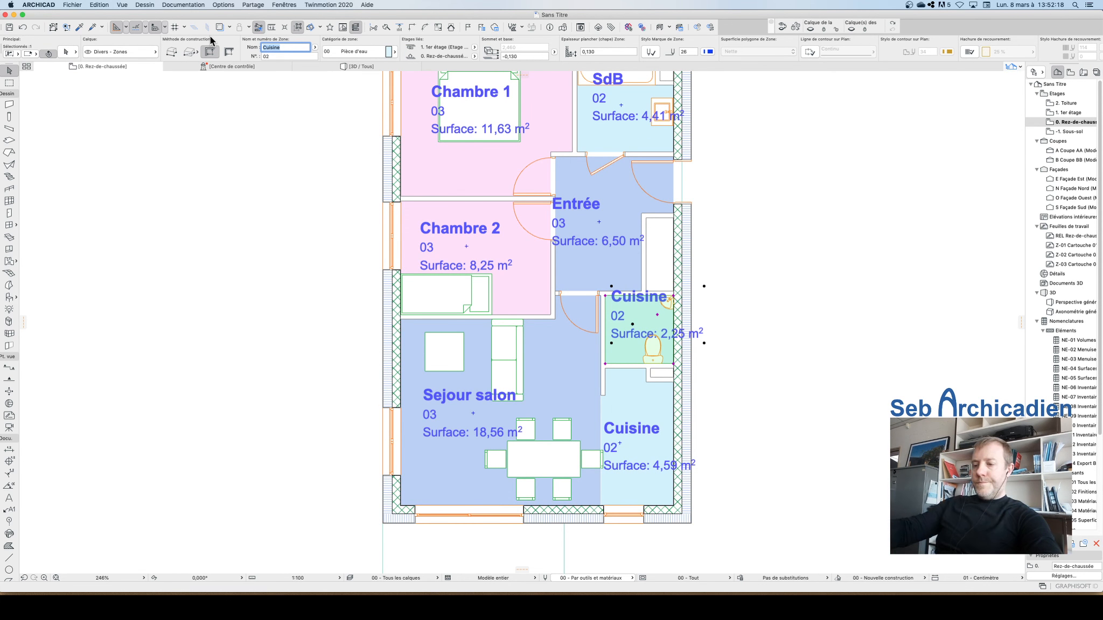
text(Wc)
key(Return)
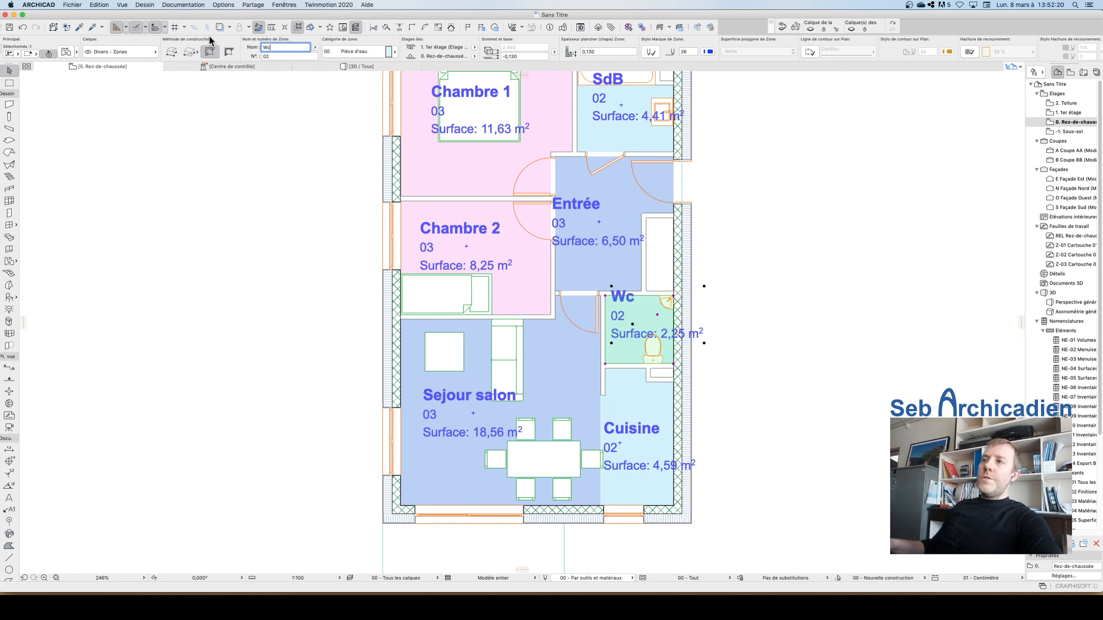
Step: Move the Wc zone stamp slightly lower inside the room
click(657, 314)
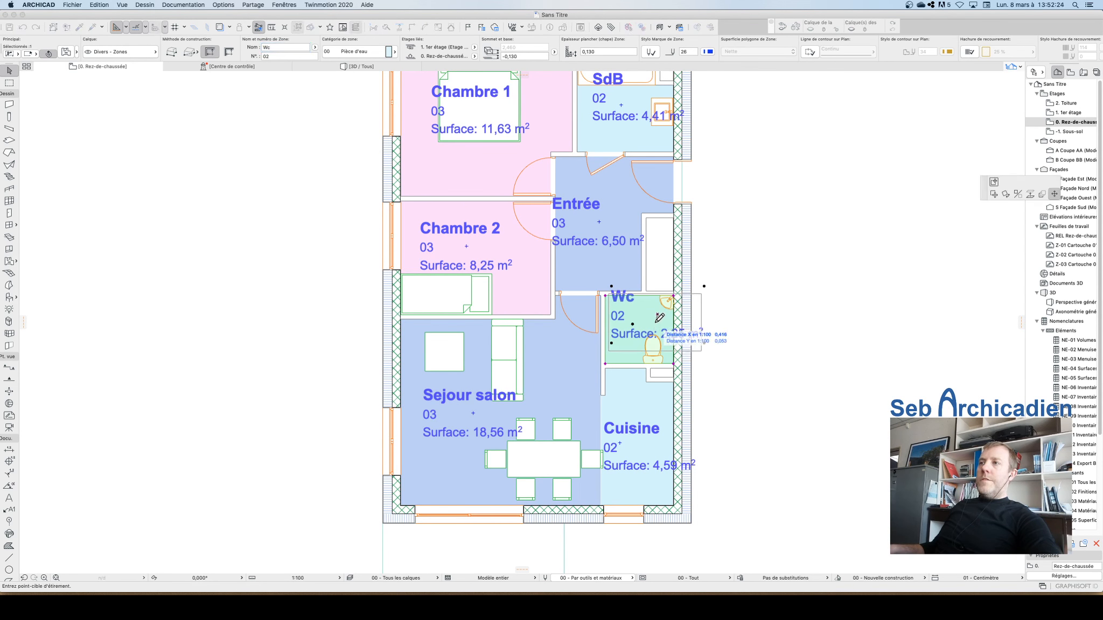
click(994, 183)
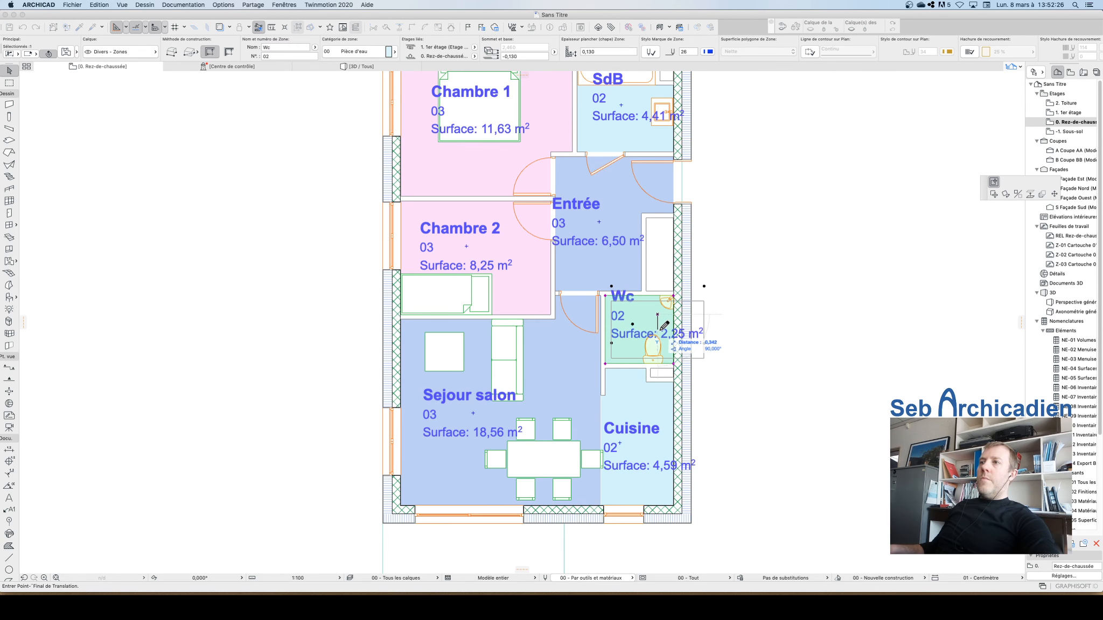
click(651, 333)
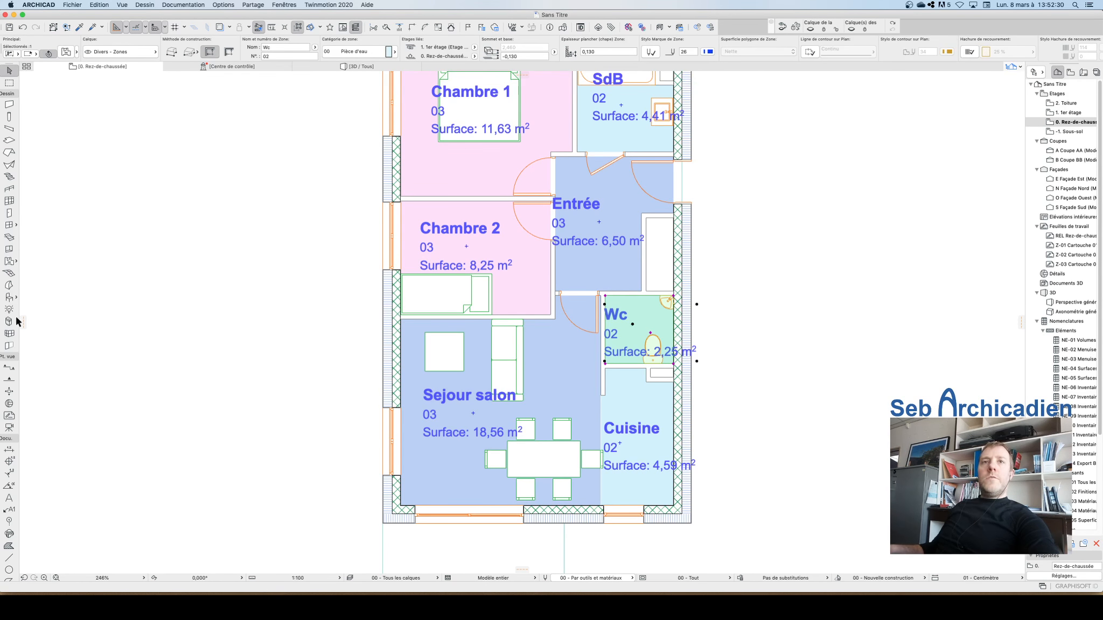
Step: Select all zones and remove the zone number from their 1:100 zone stamp content
click(10, 264)
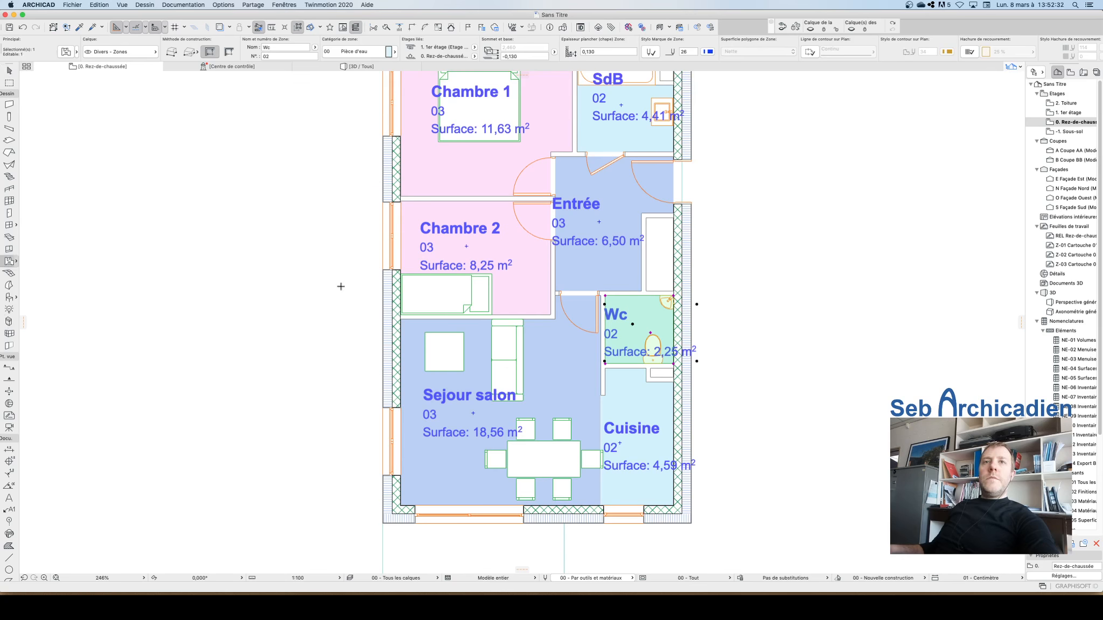
key(super+a)
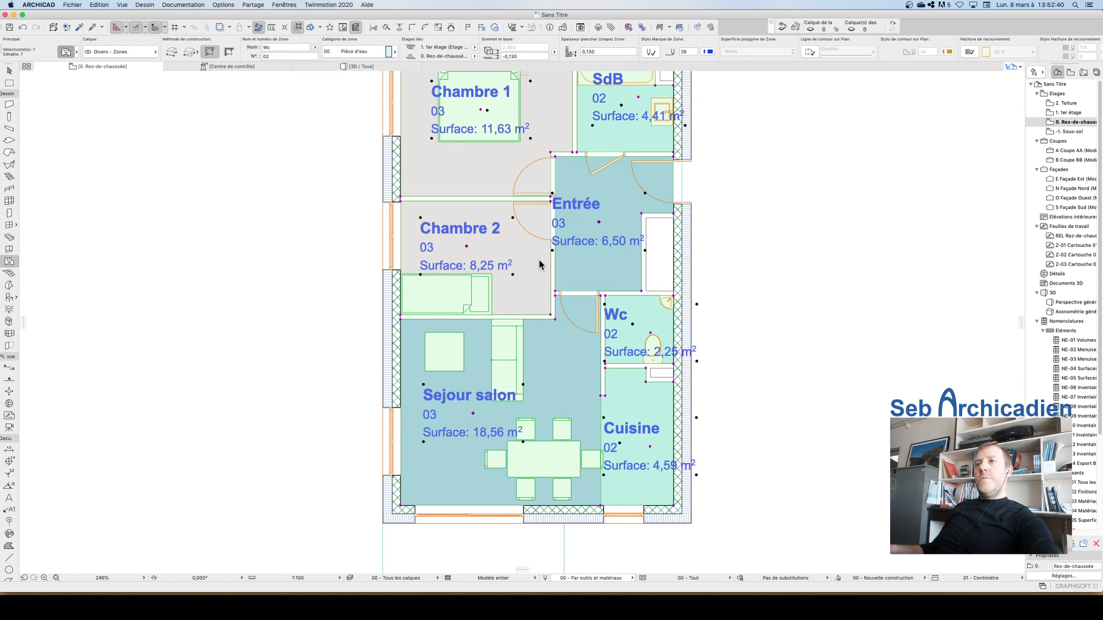
key(super+t)
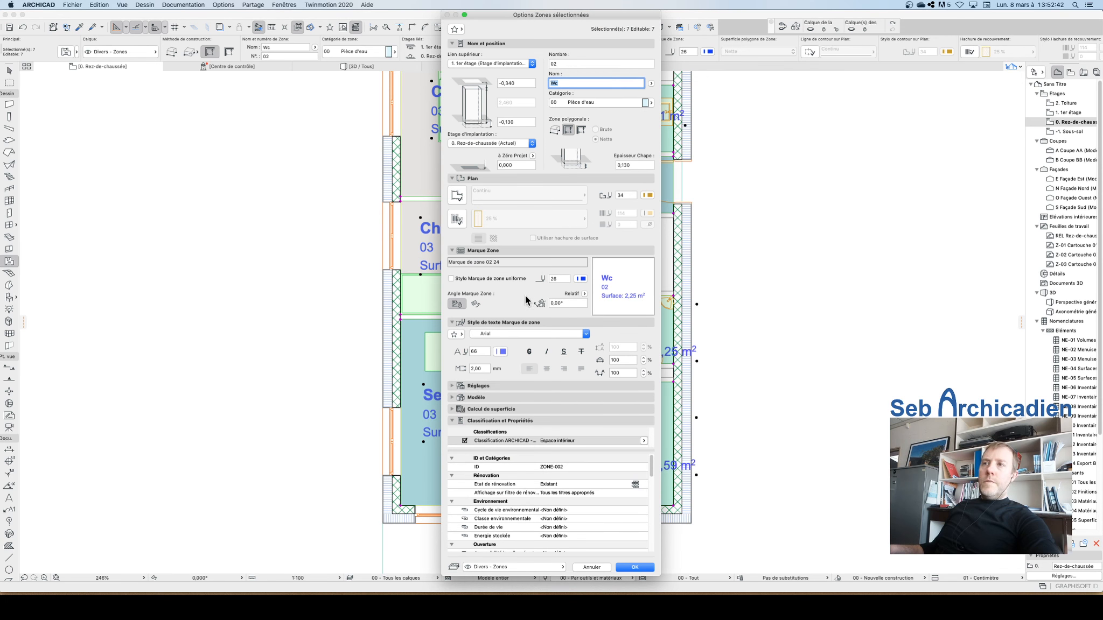
click(452, 386)
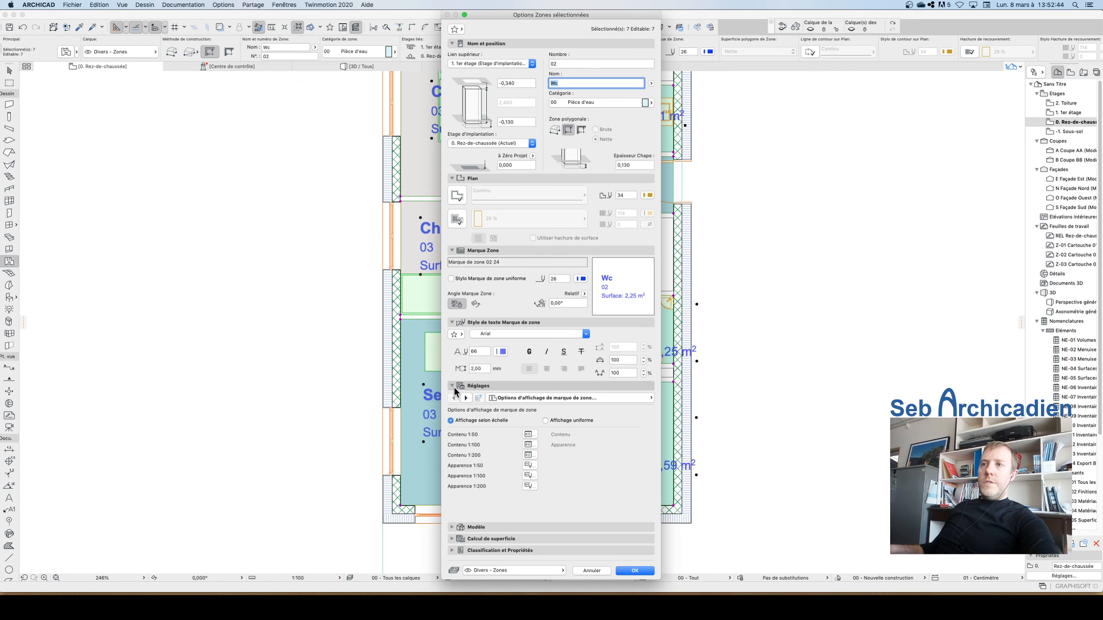
click(531, 445)
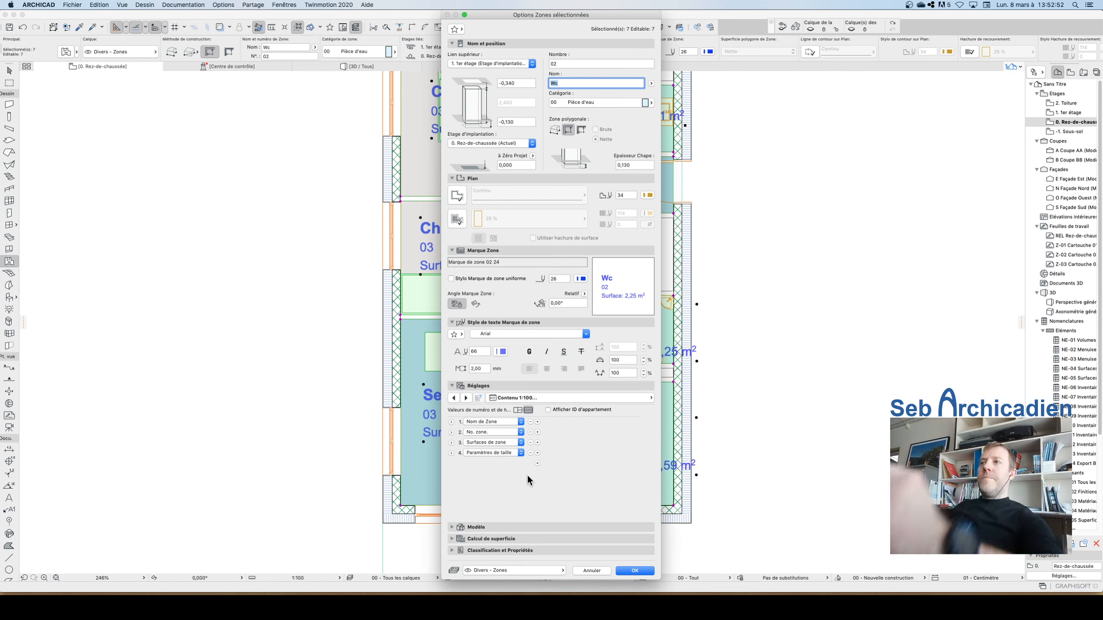
click(531, 432)
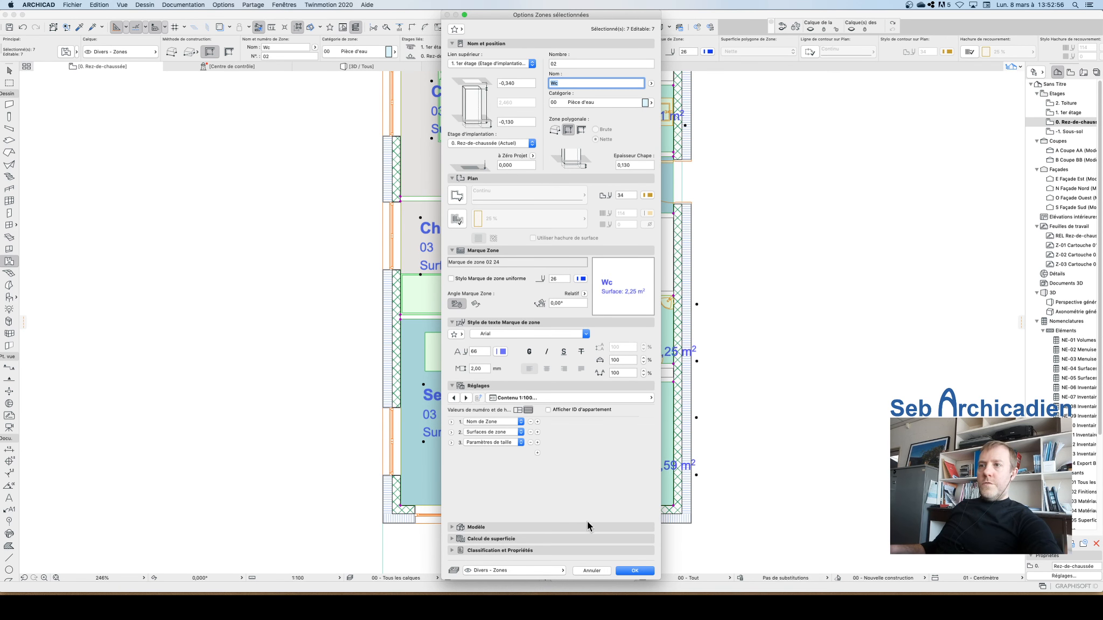
click(635, 571)
scroll(370, 404, down, 3)
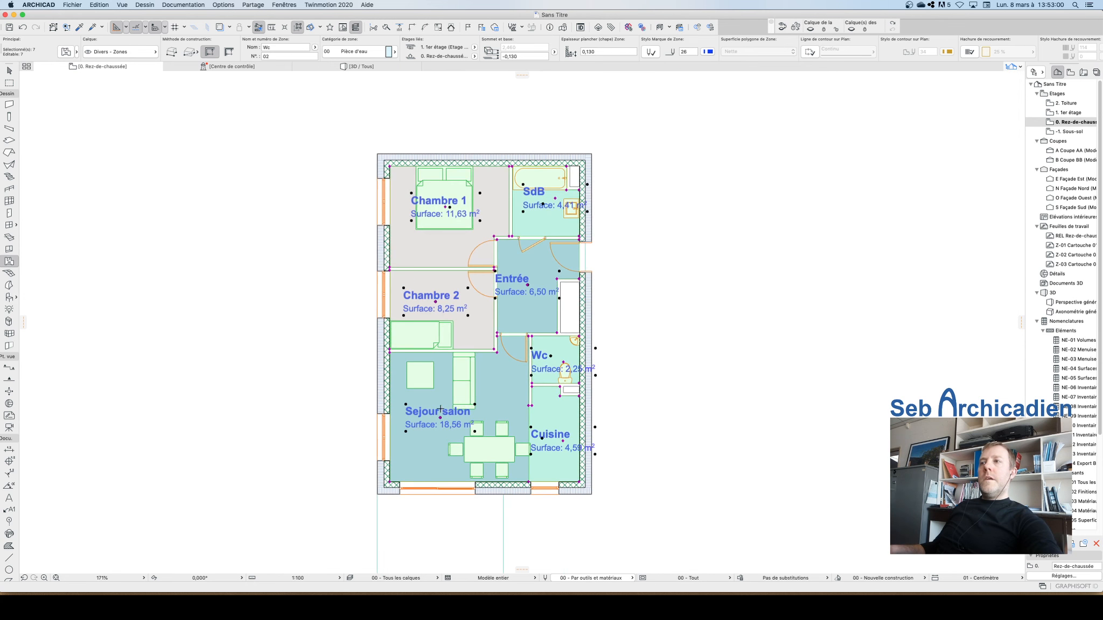
key(Escape)
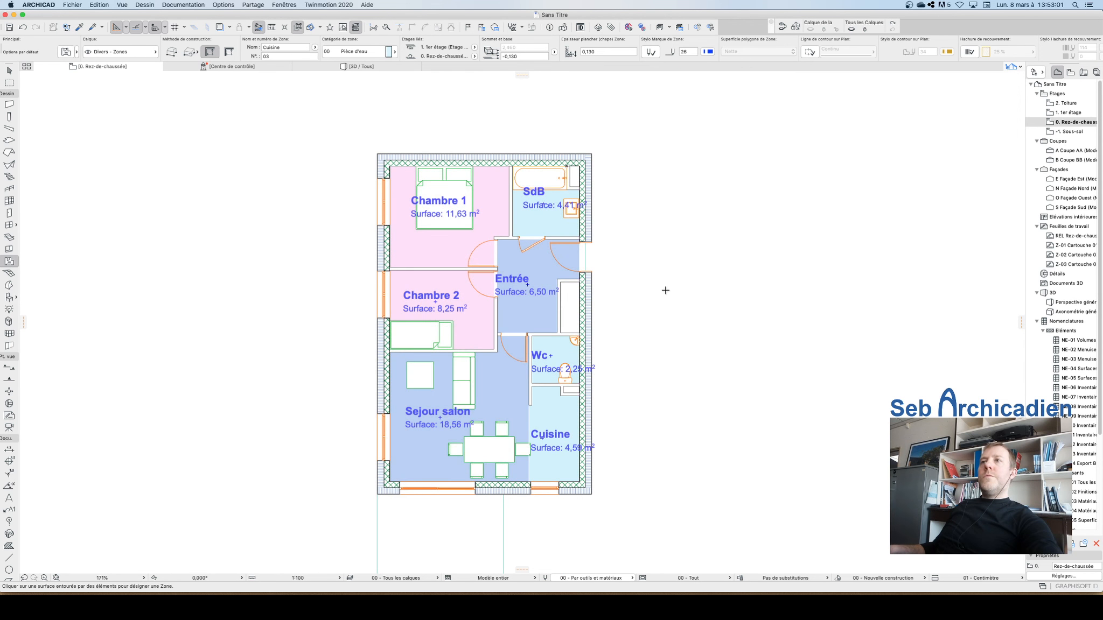
Step: Switch the plan scale to 1:50
click(10, 69)
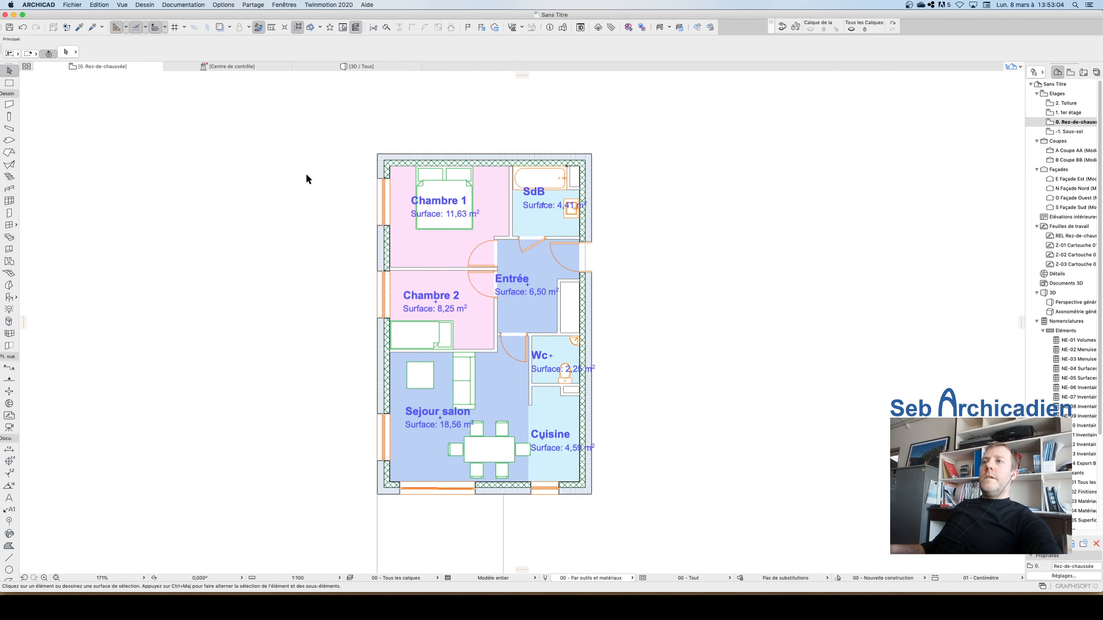
scroll(415, 304, up, 3)
scroll(451, 304, down, 5)
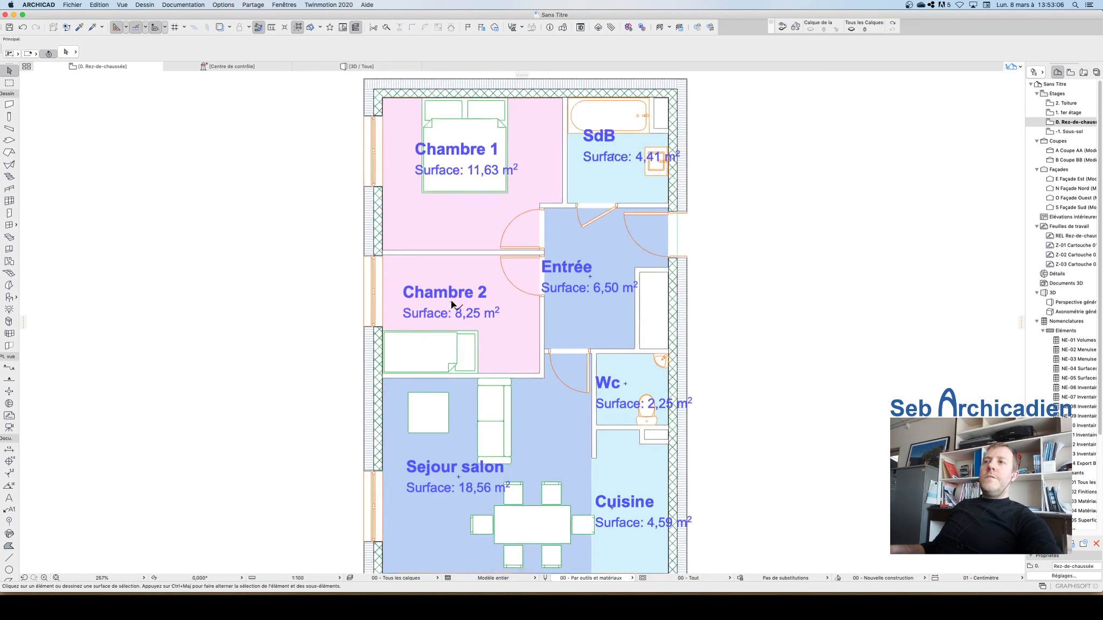
scroll(436, 338, up, 2)
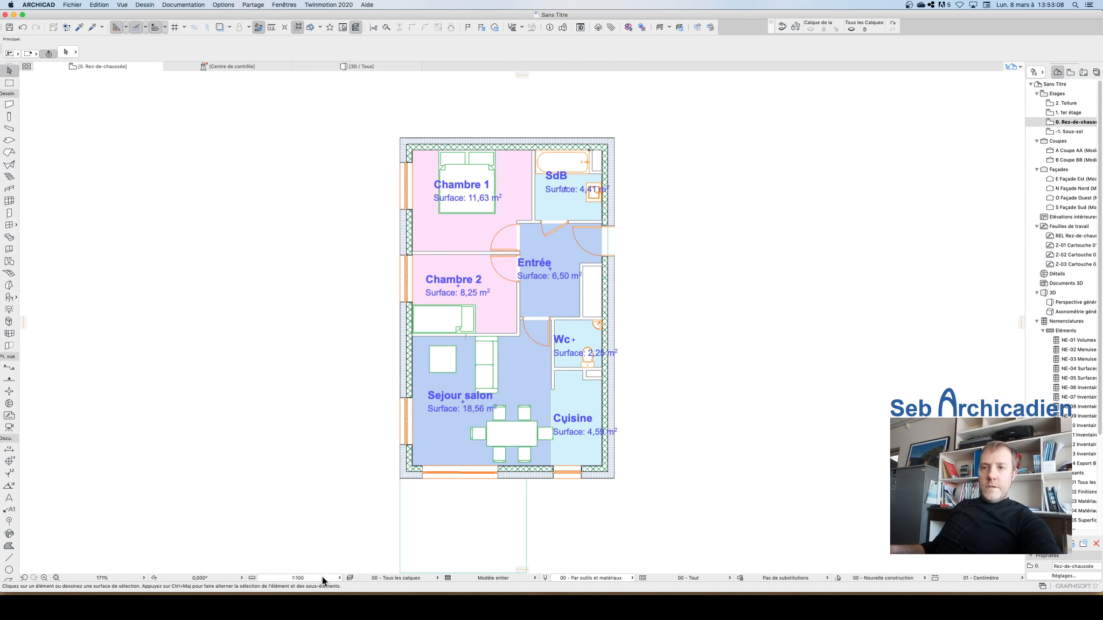
click(309, 578)
click(363, 527)
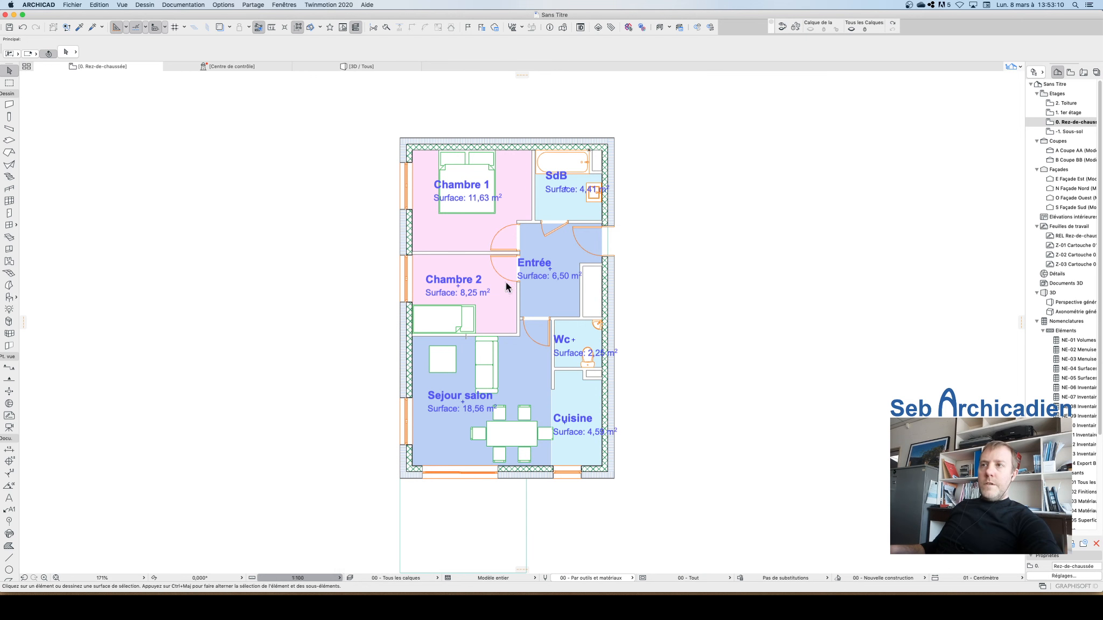
scroll(539, 291, down, 1)
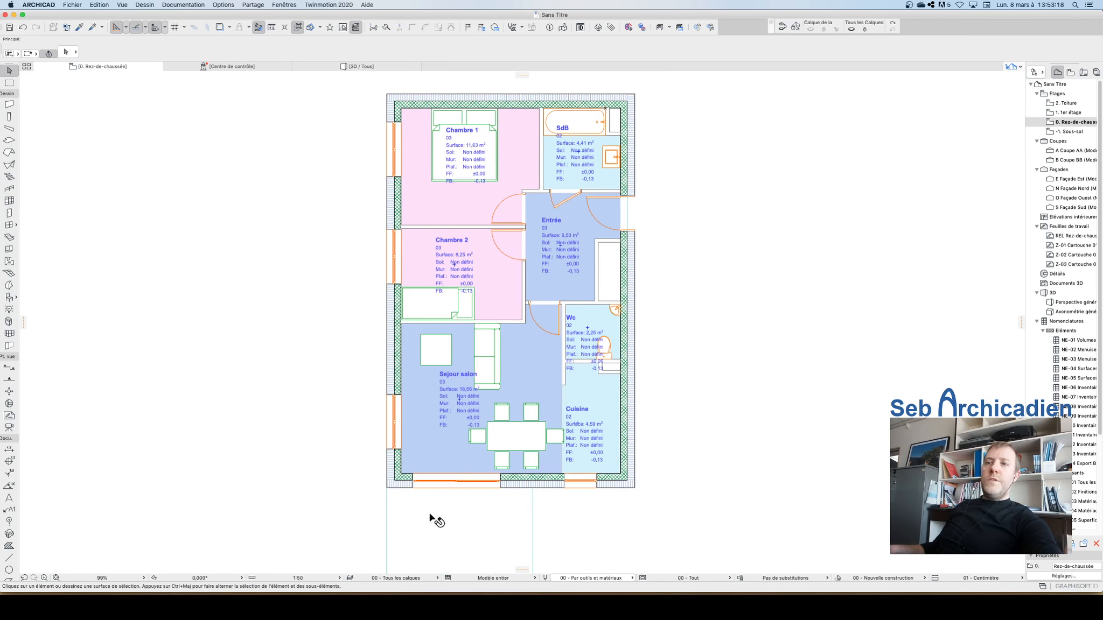
Step: Set the plan scale back to 1:100
click(309, 580)
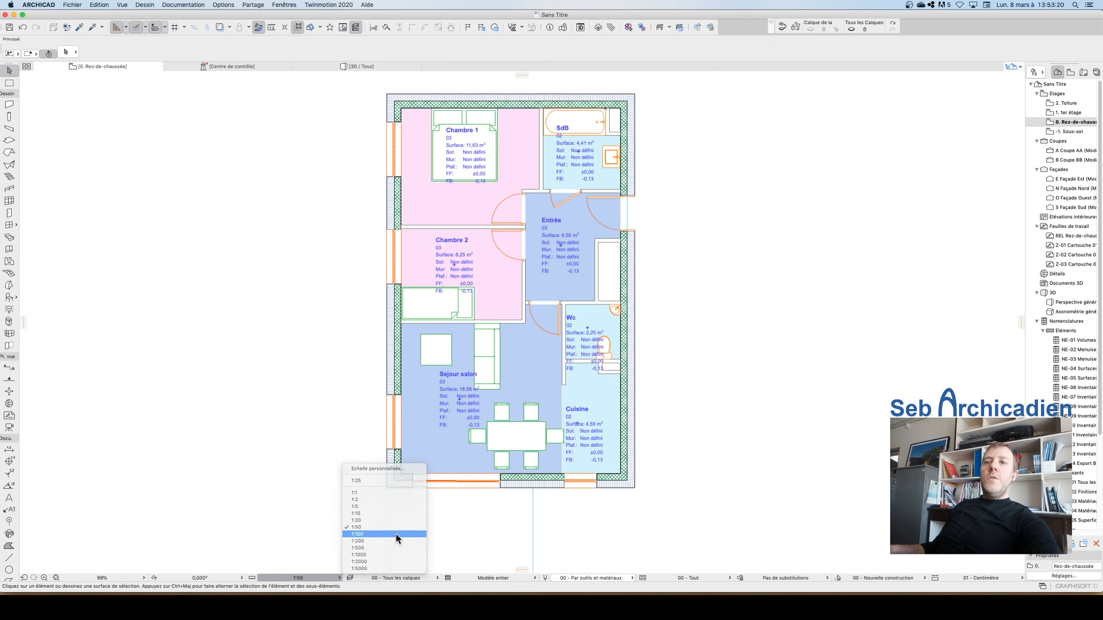
click(363, 535)
scroll(558, 356, up, 5)
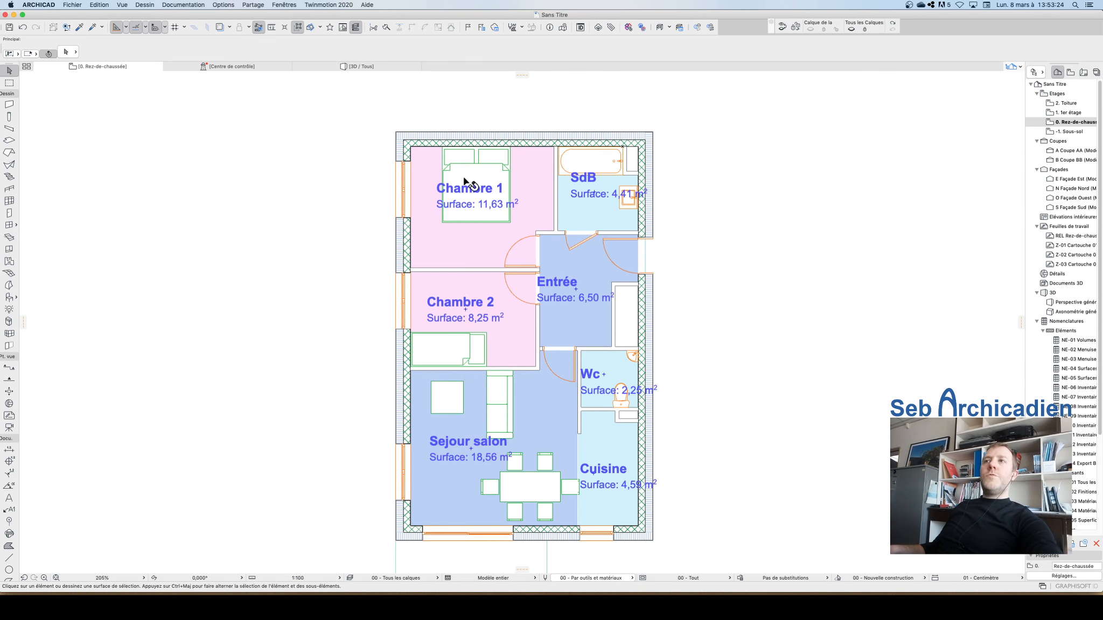
Step: Apply the 03 - Affichage simplifié graphic override combination to the floor plan
click(177, 4)
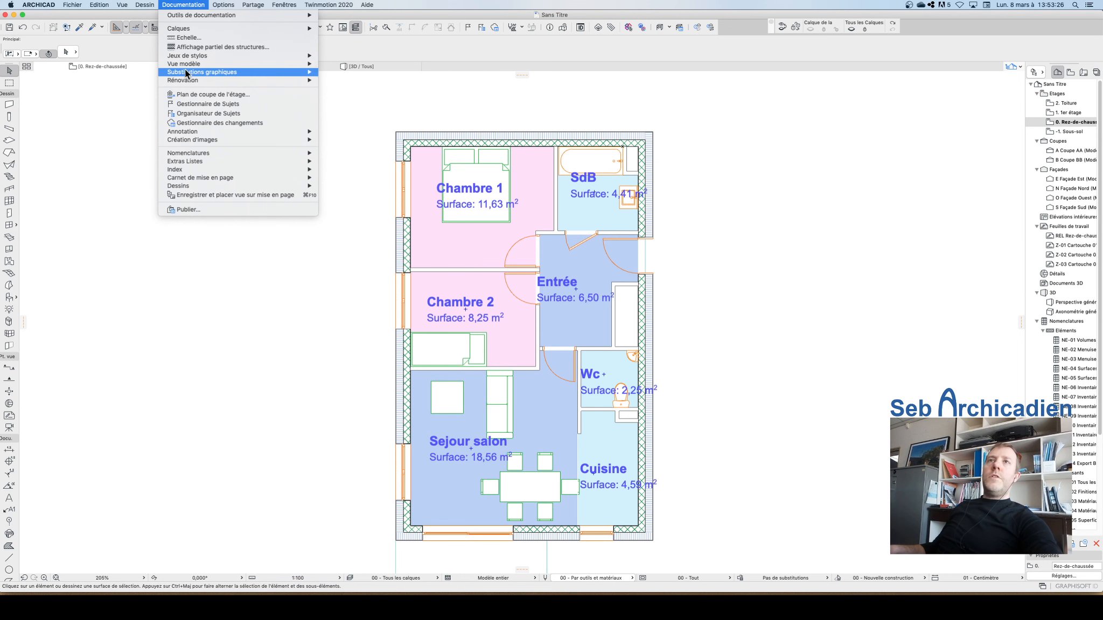
mouse_move(190, 73)
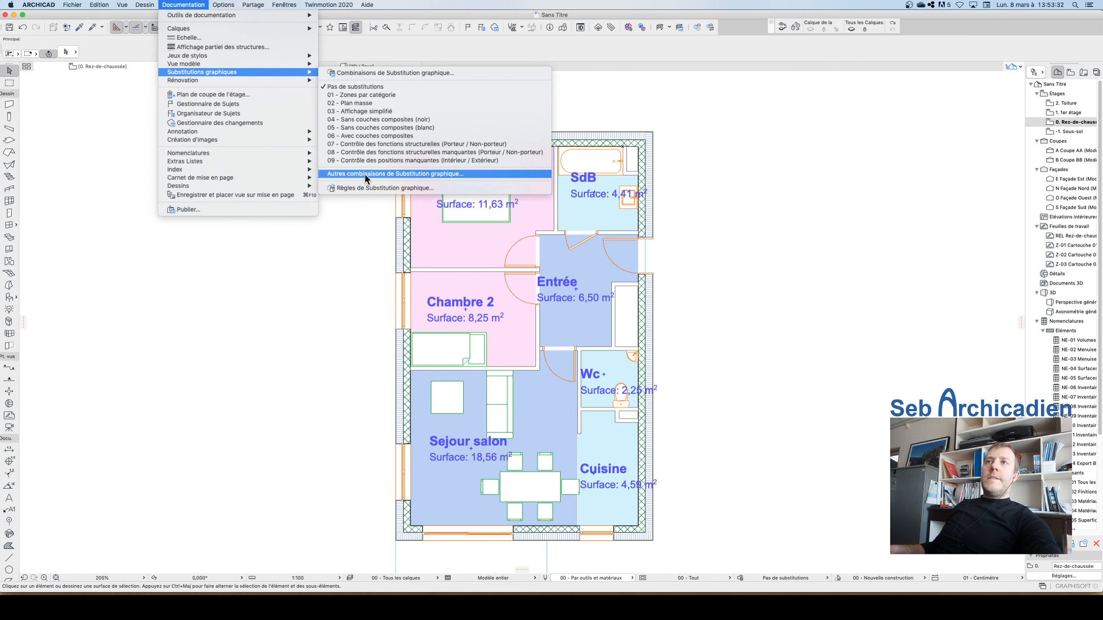
click(371, 111)
Step: Apply the 99 - Hachures transparentes graphic override combination from the other override combinations list
click(183, 4)
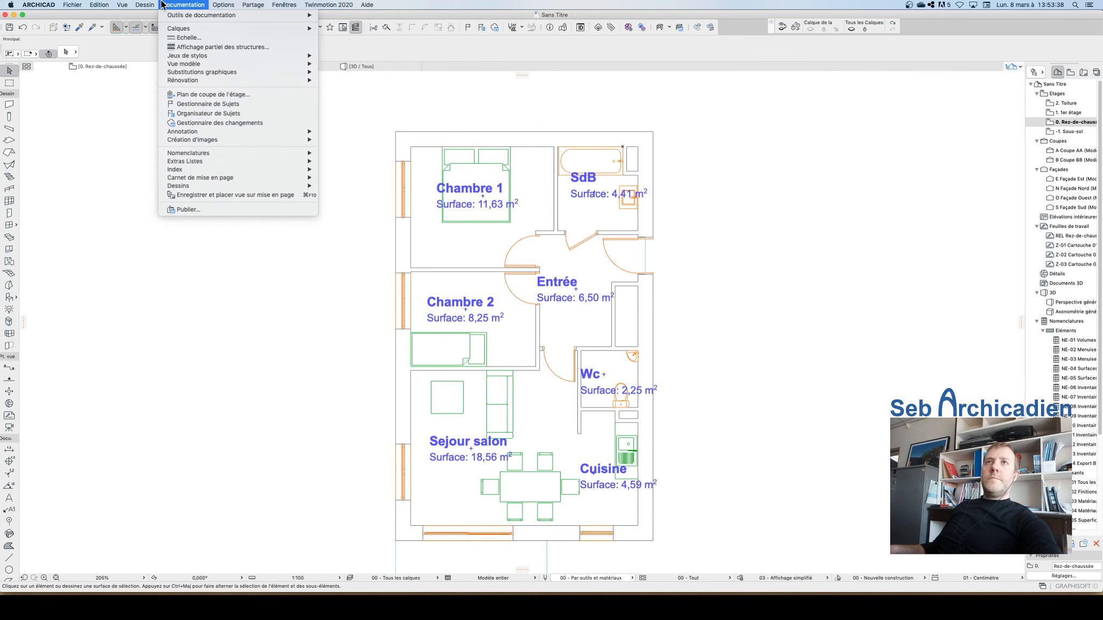
mouse_move(202, 71)
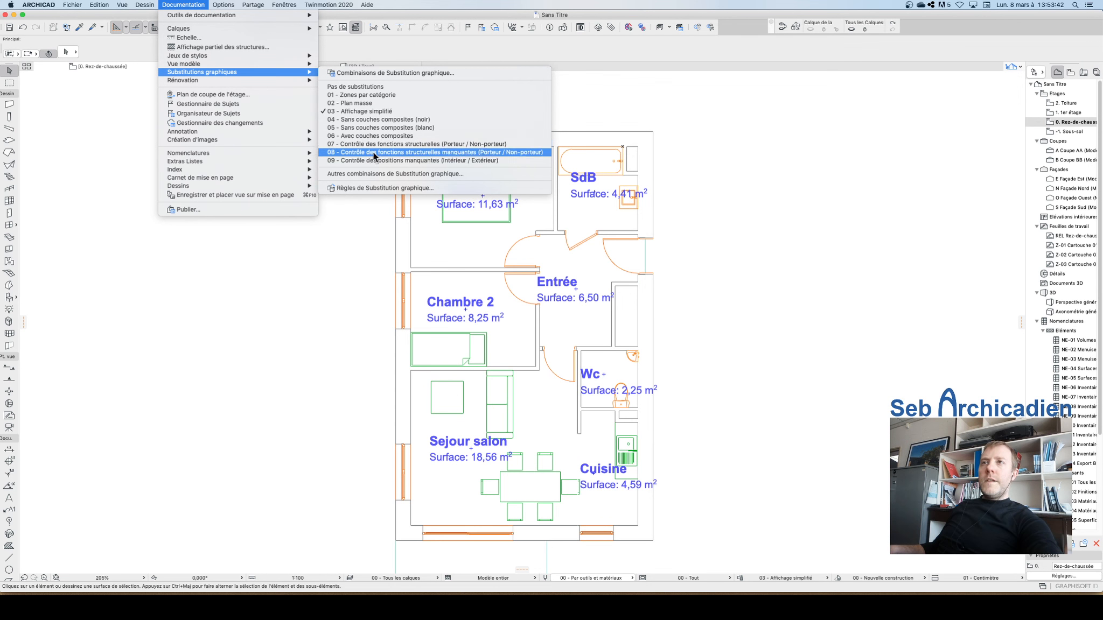
click(367, 173)
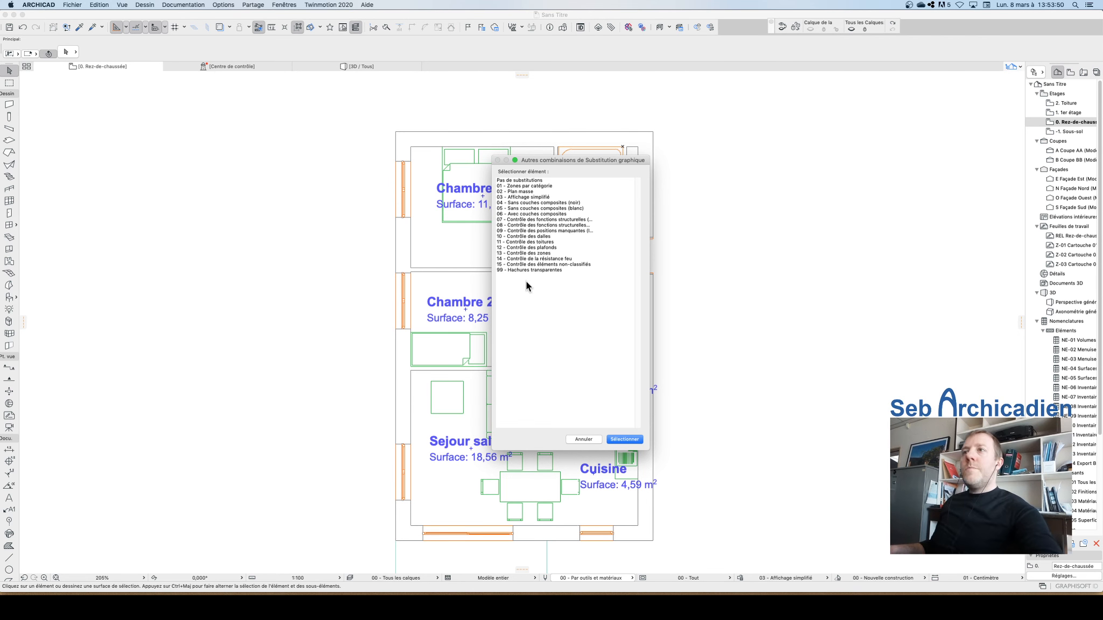
click(541, 266)
click(542, 271)
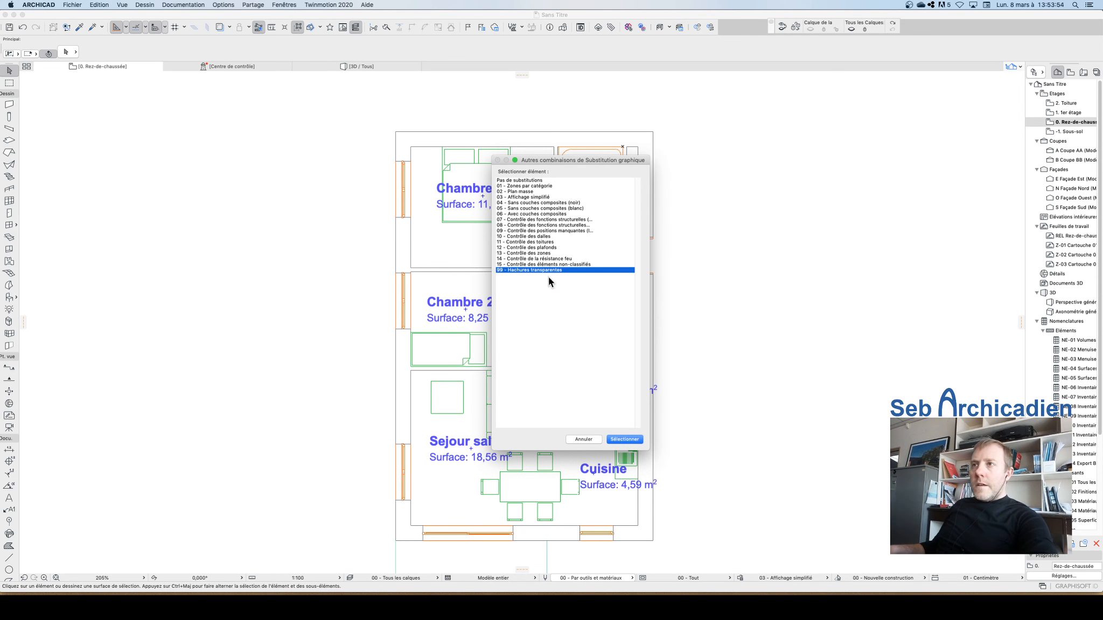
click(624, 439)
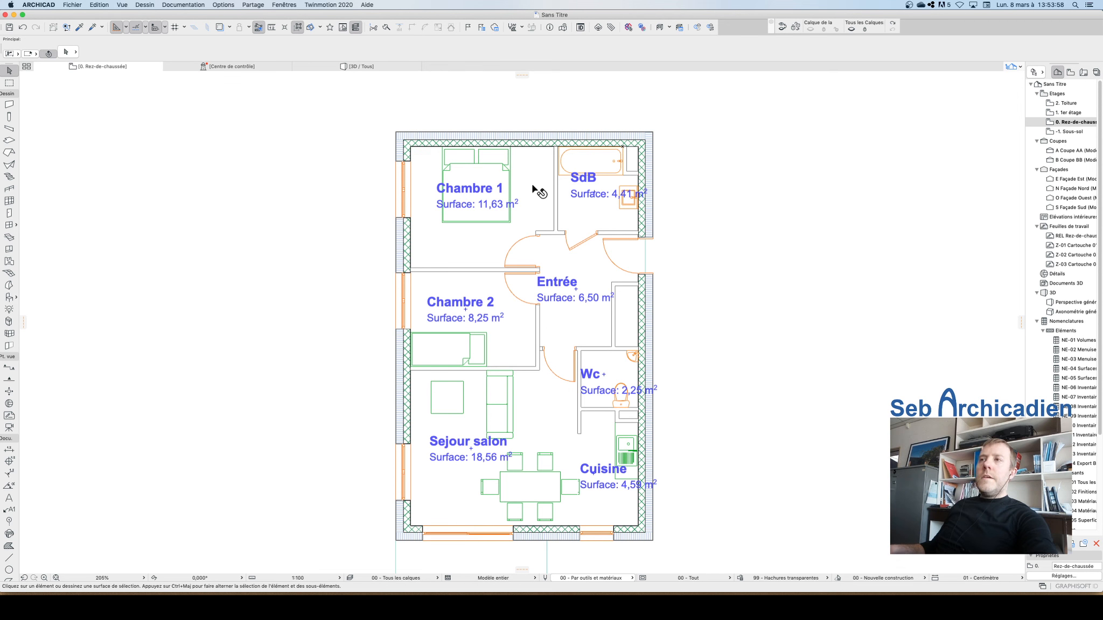
Step: Examine the floor plan under the transparent hatching override and browse the navigator's view map
scroll(431, 315, up, 4)
scroll(523, 303, down, 6)
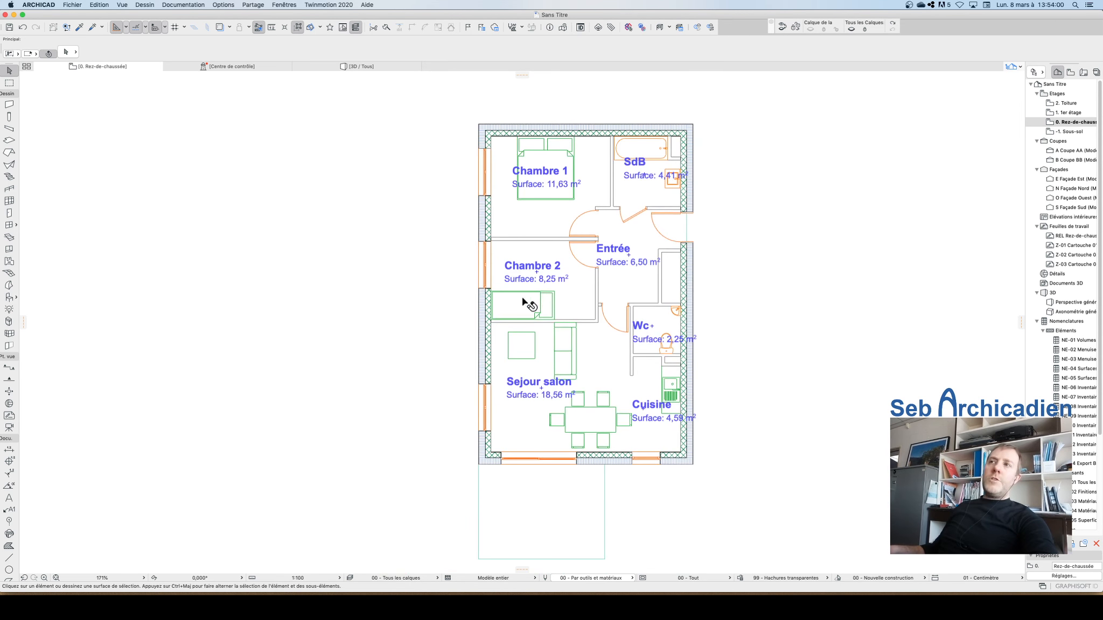
scroll(597, 323, up, 4)
scroll(530, 306, down, 4)
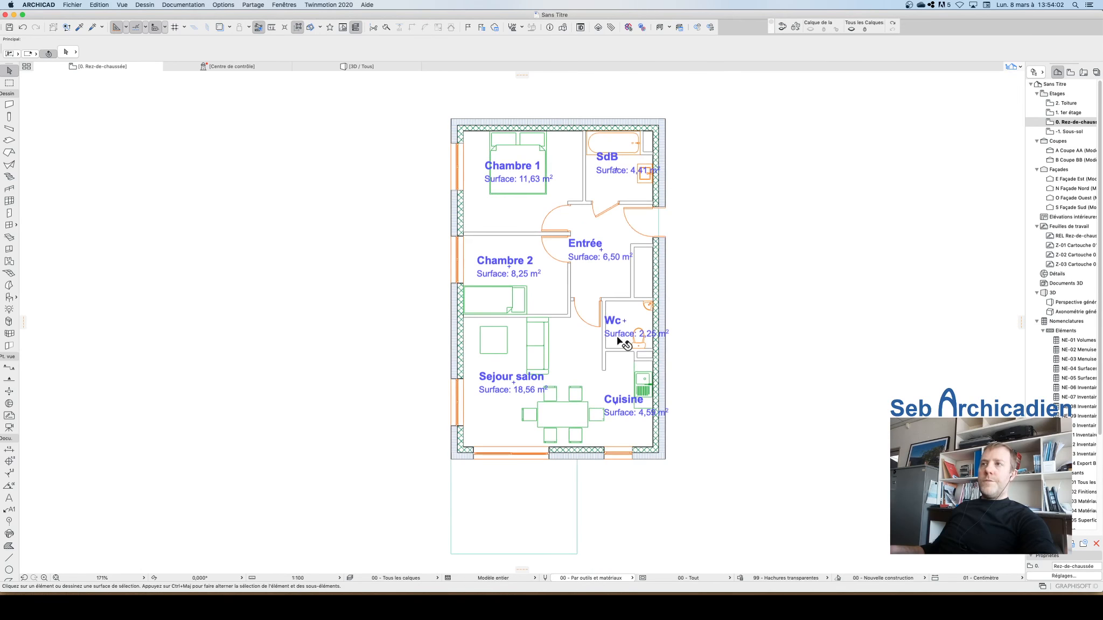
scroll(556, 349, down, 4)
scroll(600, 443, up, 4)
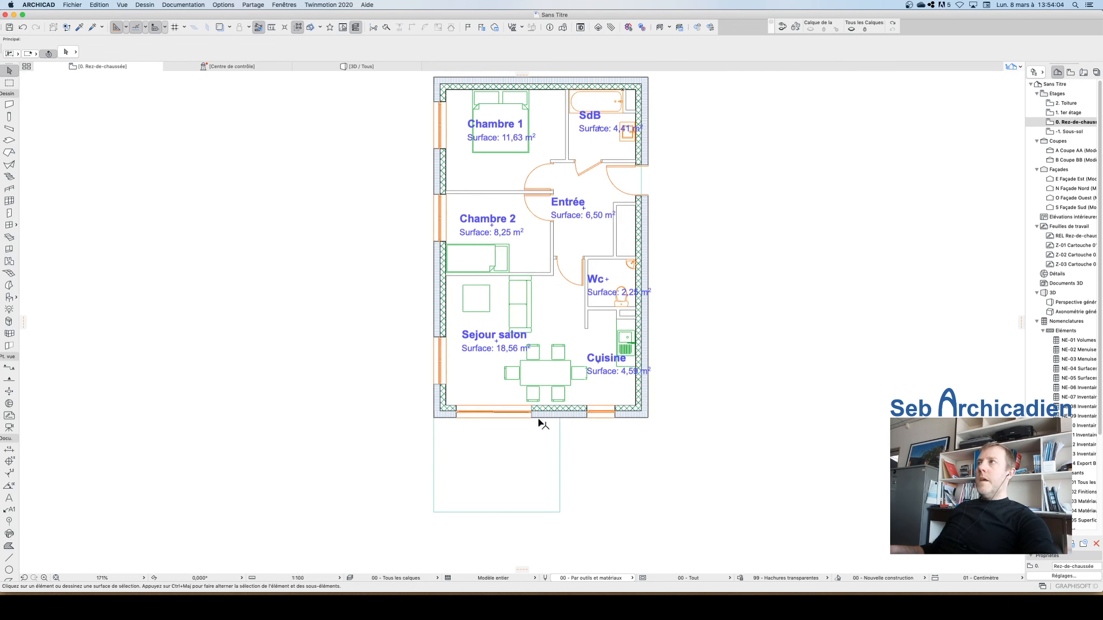
scroll(484, 442, down, 3)
scroll(438, 460, up, 4)
scroll(435, 466, down, 3)
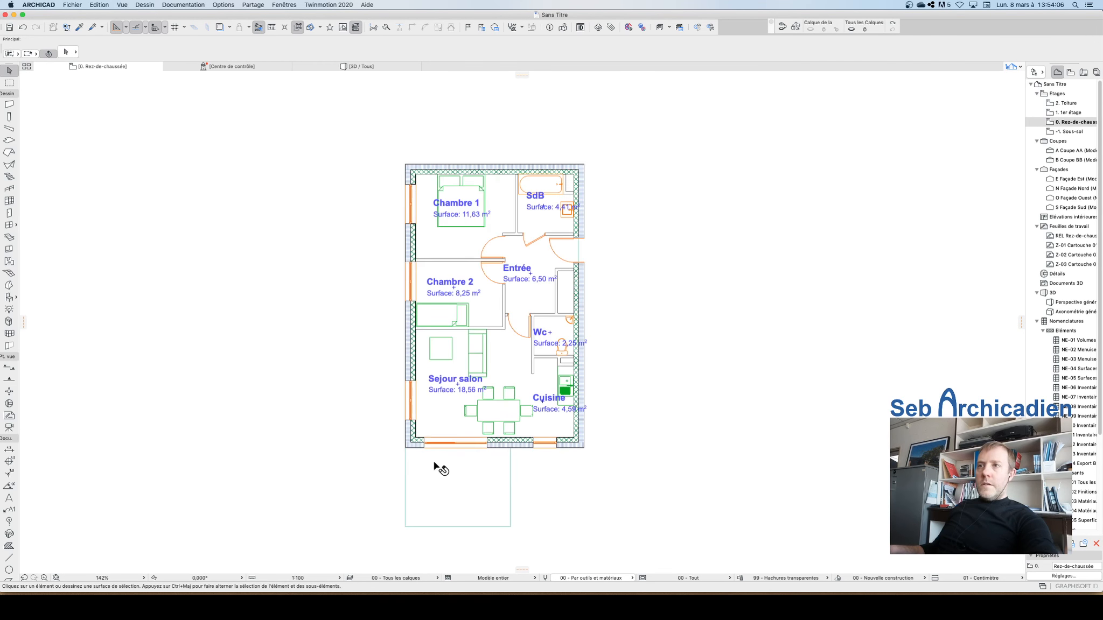
scroll(435, 463, up, 2)
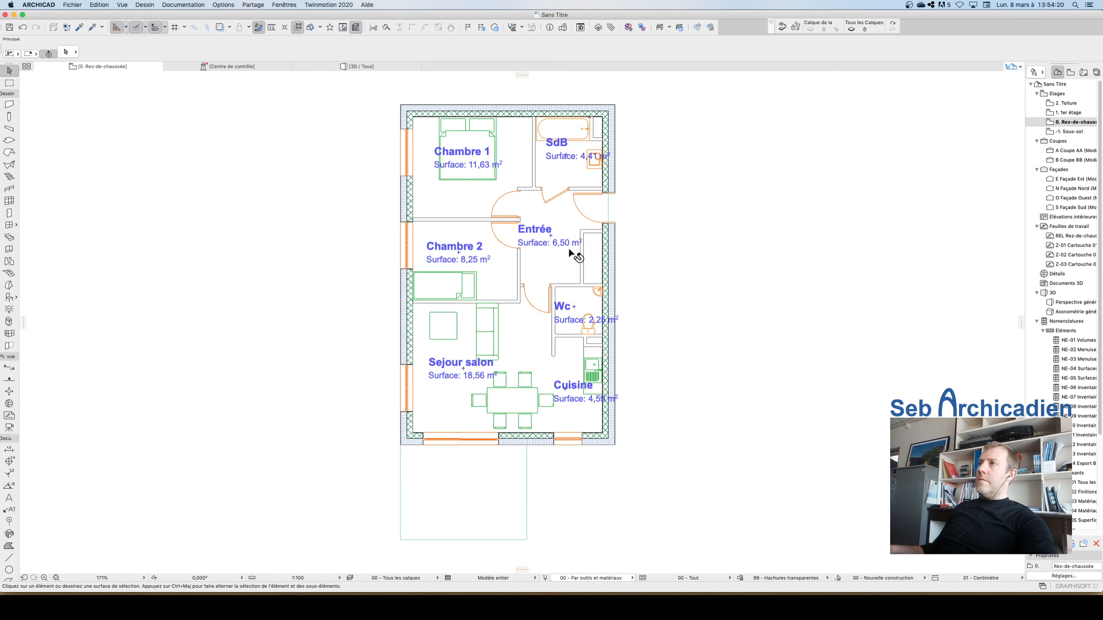
click(1070, 72)
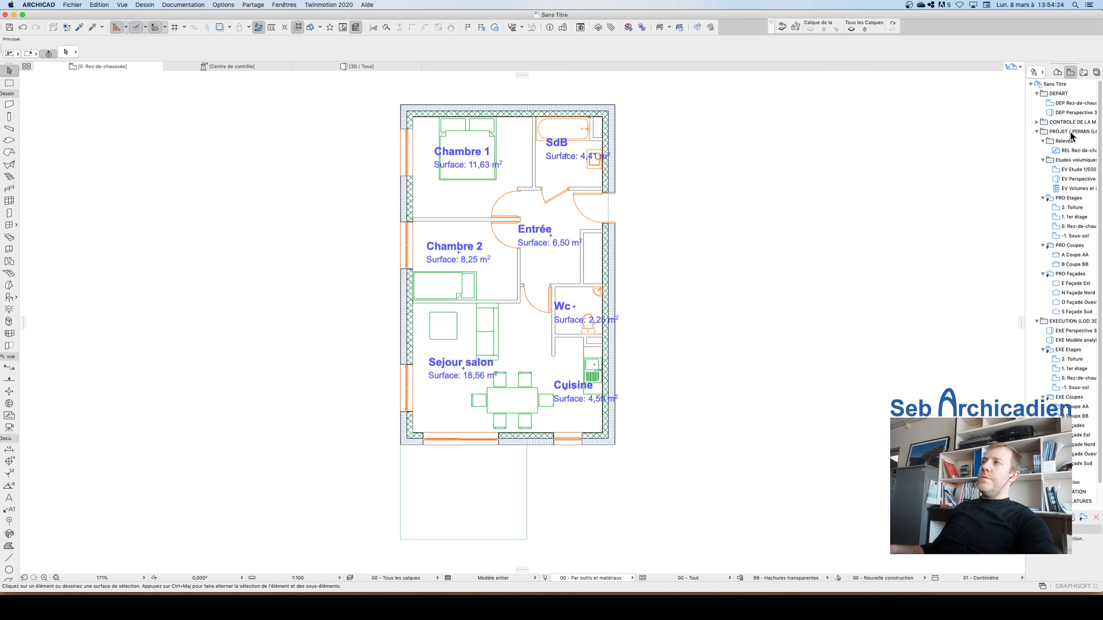
click(1058, 74)
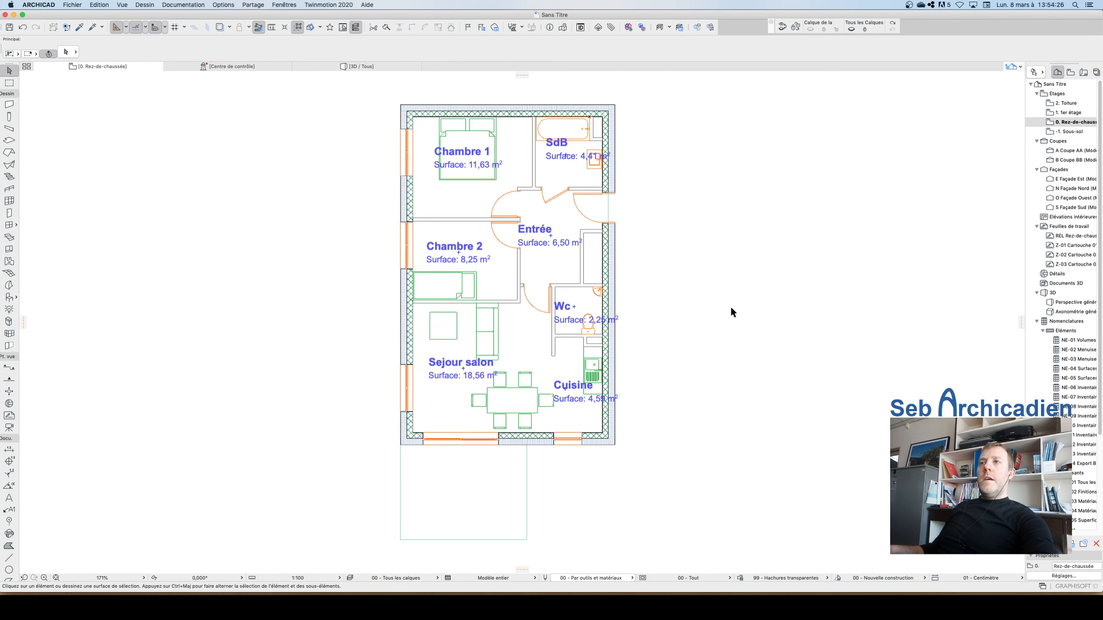